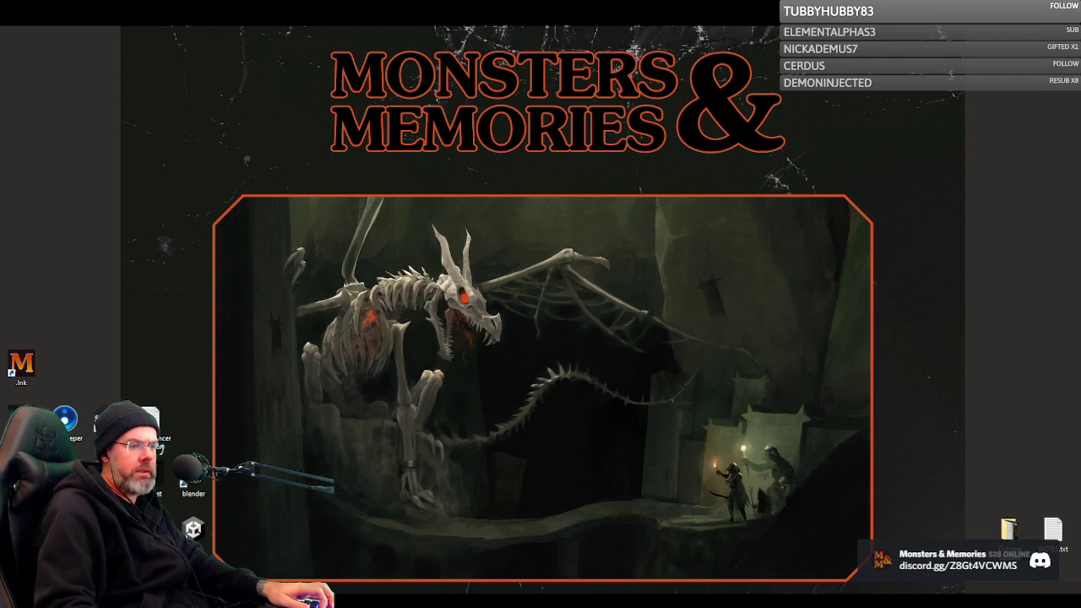
Choose a playback device from the sound output list and lower the system volume to 94.
left_click(1074, 557)
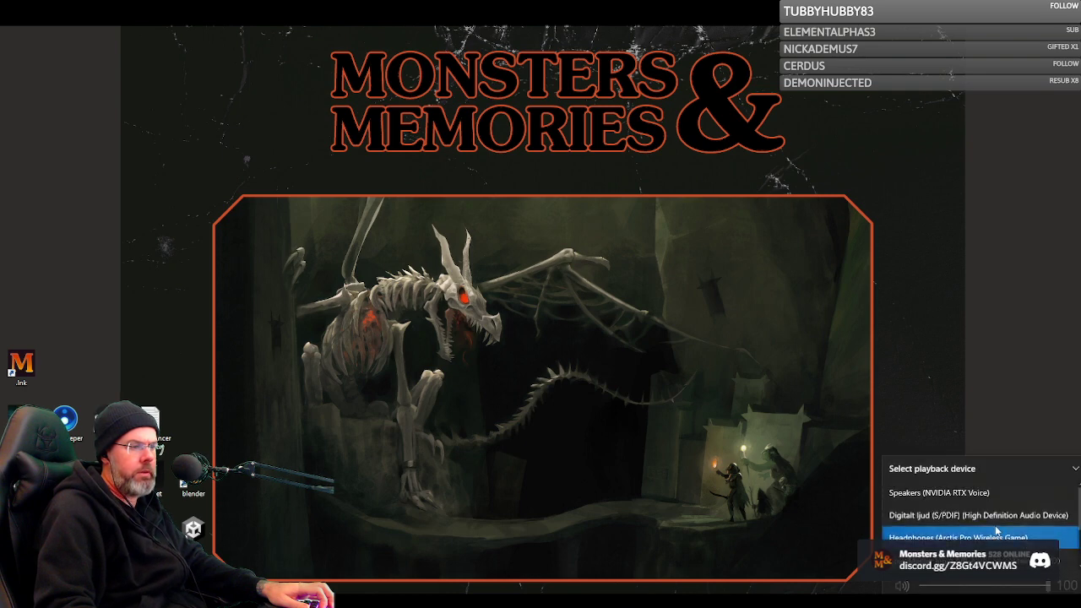
scroll(995, 531, "down", 3)
left_click(970, 542)
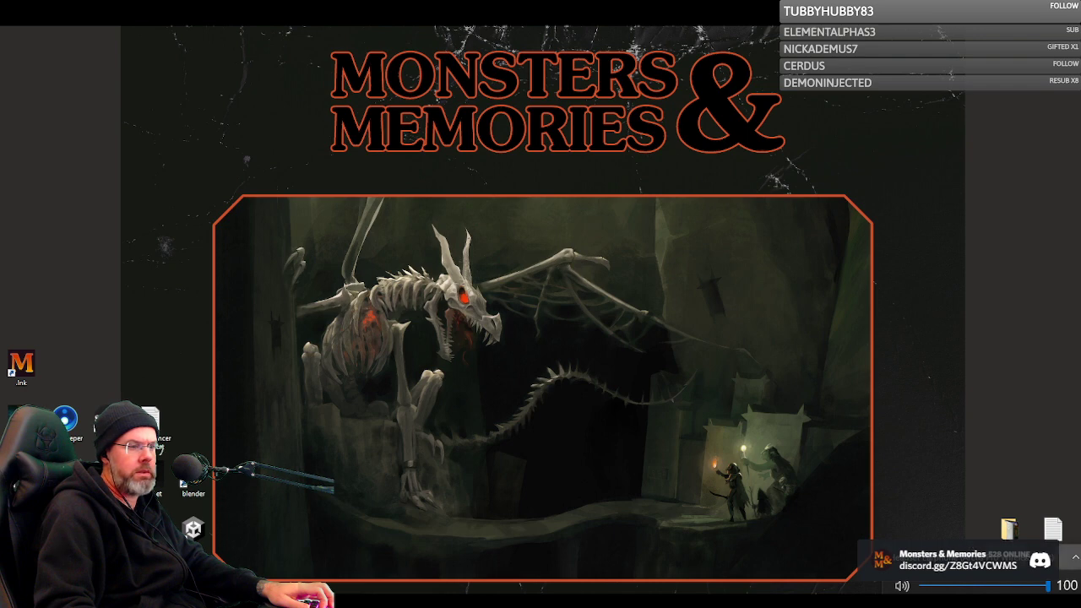
left_click(1066, 561)
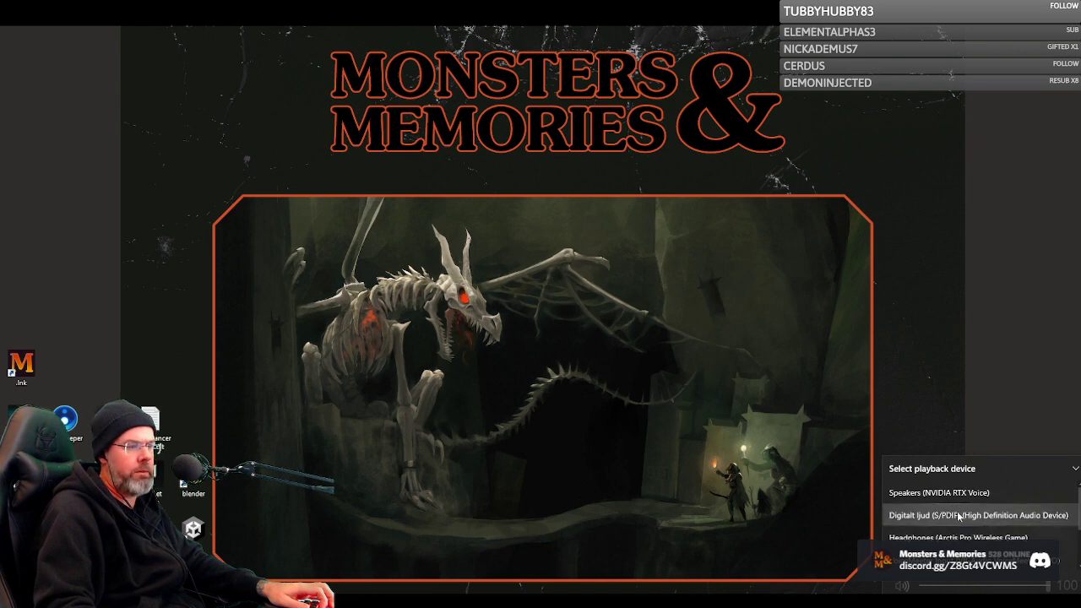
scroll(957, 511, "down", 1)
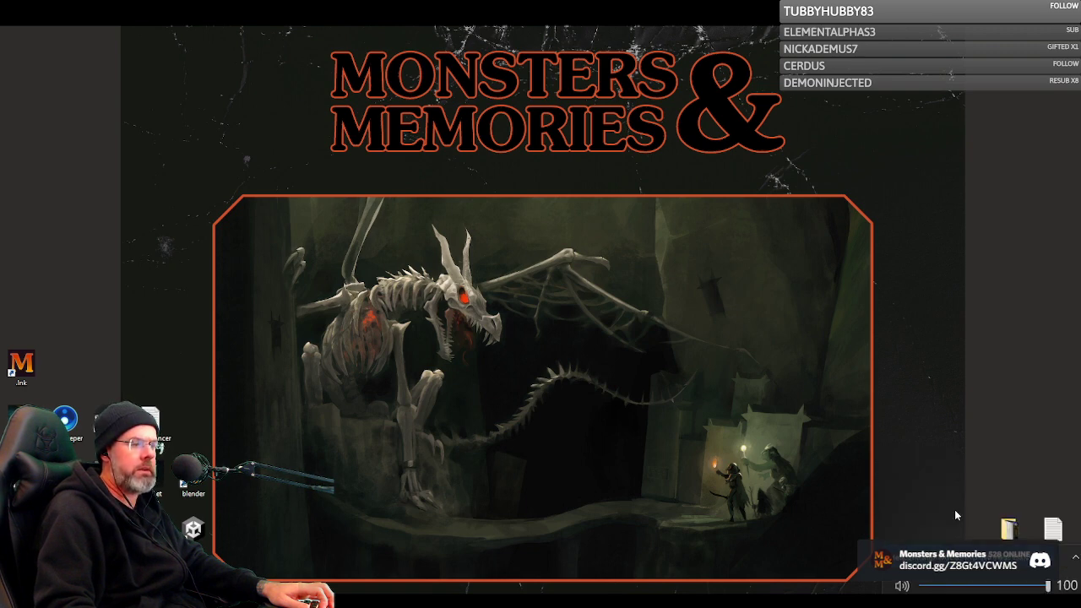
left_click(957, 511)
scroll(1040, 586, "down", 3)
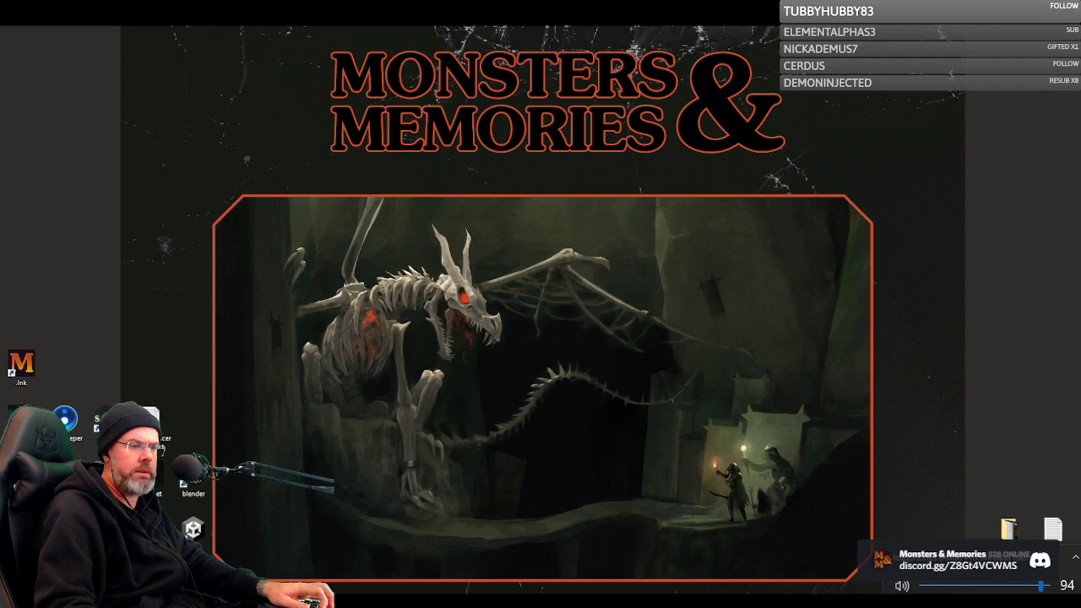
key("Escape")
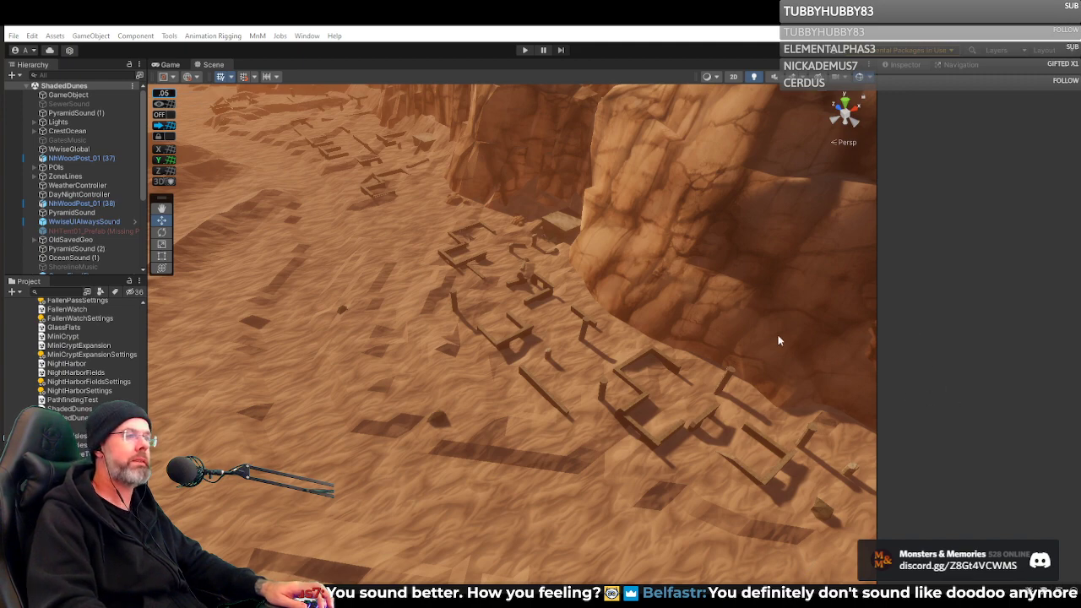
Switch to HeidiSQL and open the saved "main" database session.
right_click_drag(747, 298, 575, 247)
scroll(718, 319, "down", 3)
scroll(722, 323, "down", 1)
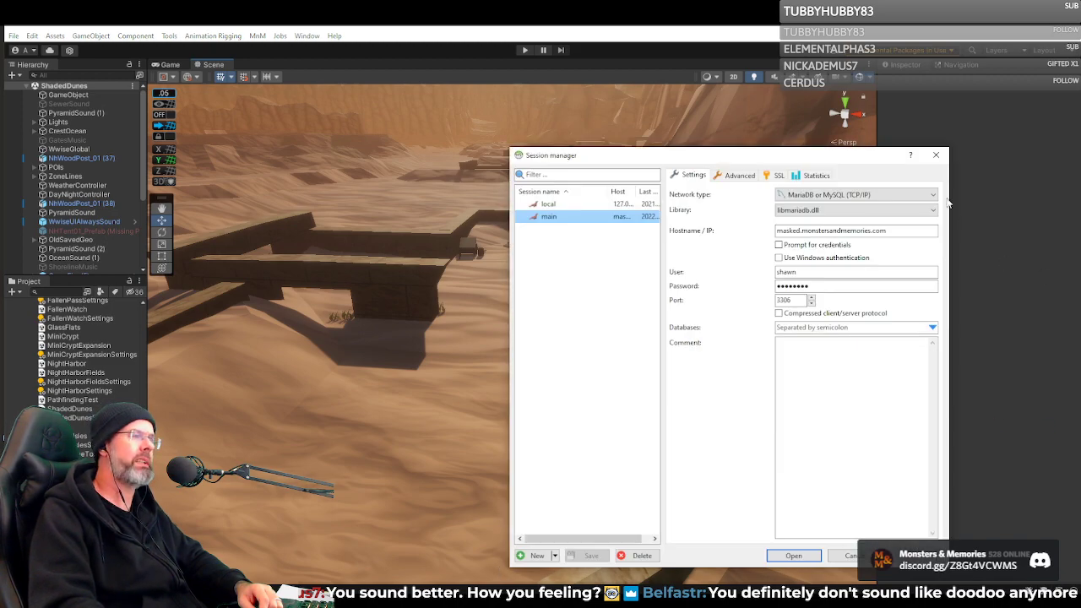
left_click(793, 556)
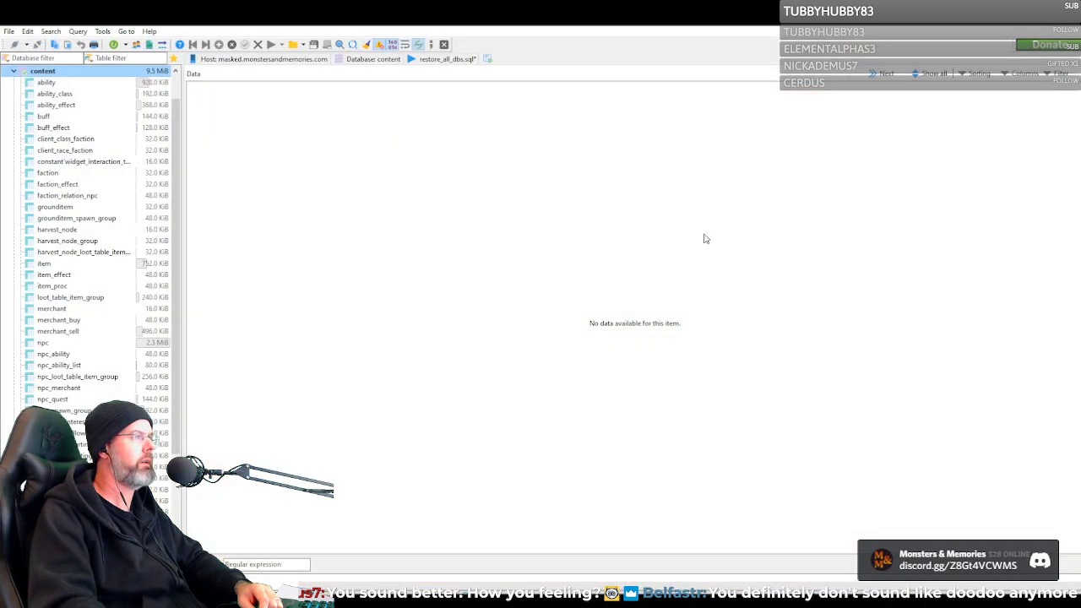
Restore the HeidiSQL window from full screen, then enlarge and reposition it over the Unity scene.
left_click(1041, 16)
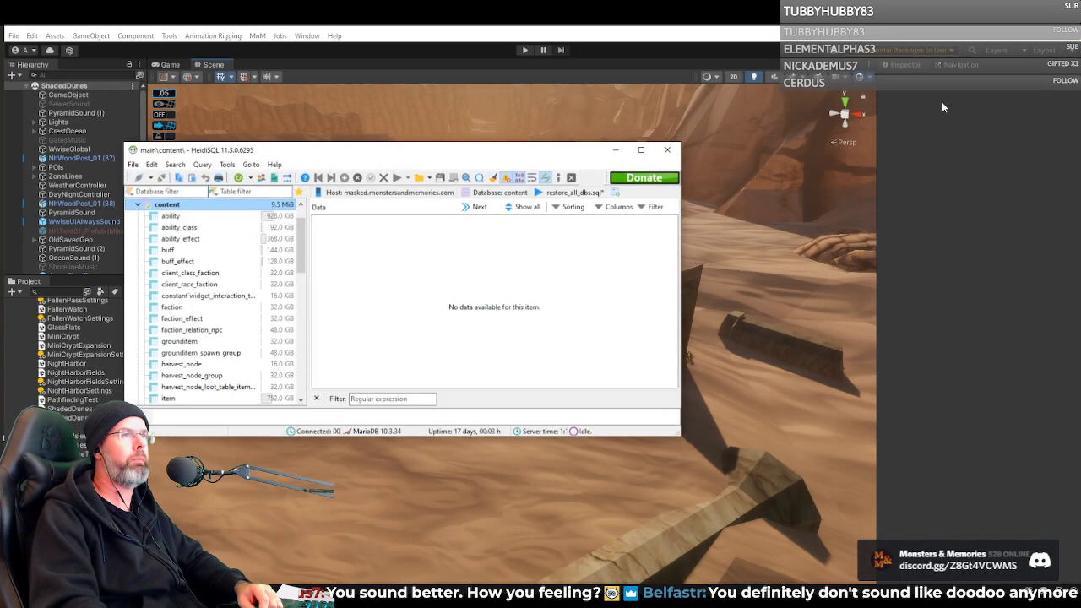
left_click_drag(494, 160, 853, 196)
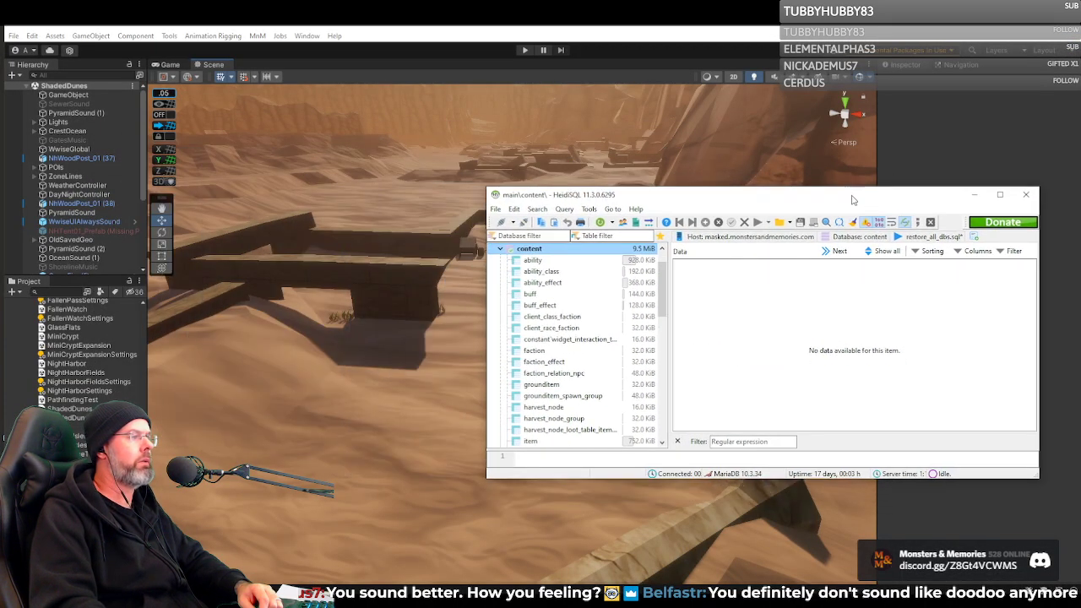
left_click_drag(1037, 478, 1044, 566)
mouse_move(824, 198)
left_mouse_down()
mouse_move(786, 164)
mouse_move(821, 197)
mouse_move(809, 198)
left_mouse_up()
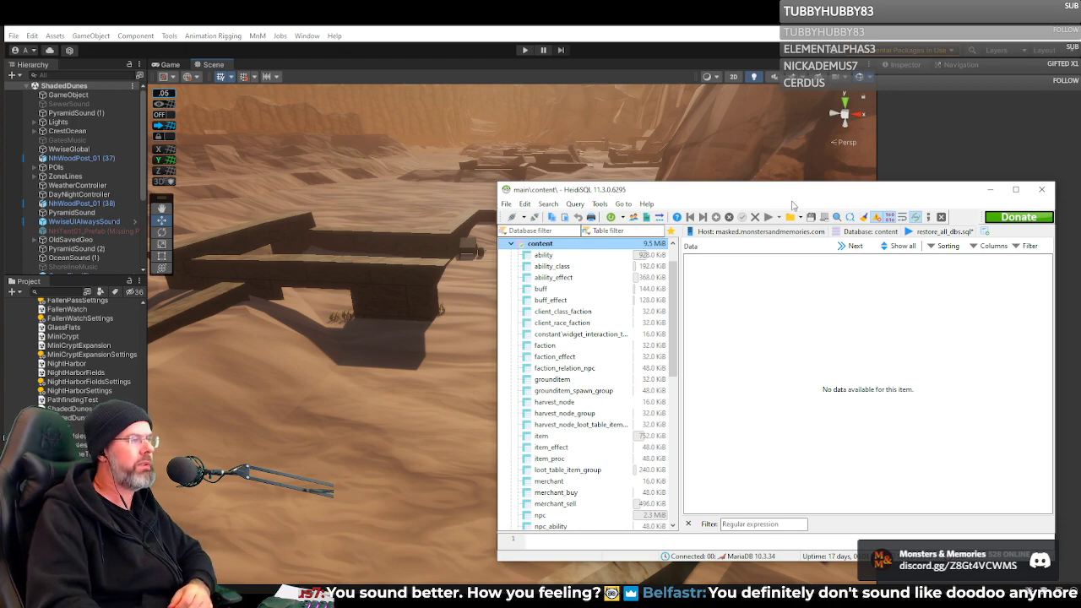
left_click_drag(726, 195, 730, 130)
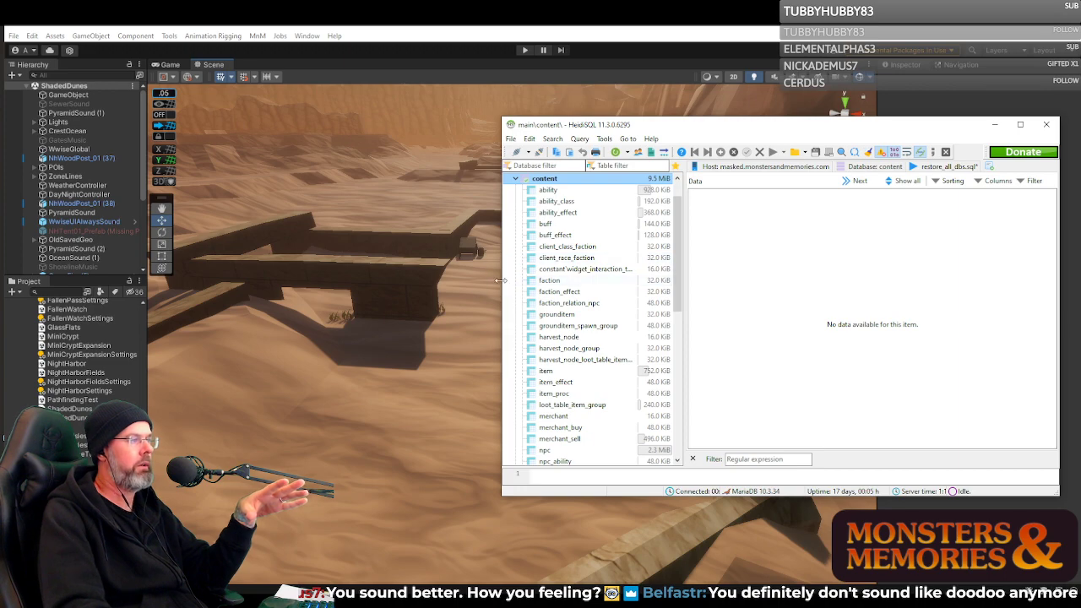
left_click_drag(503, 287, 404, 291)
left_click_drag(555, 500, 555, 554)
left_click_drag(661, 130, 639, 37)
Show the data rows of the content database's npc table and widen the window to reveal more columns.
scroll(431, 295, "down", 2)
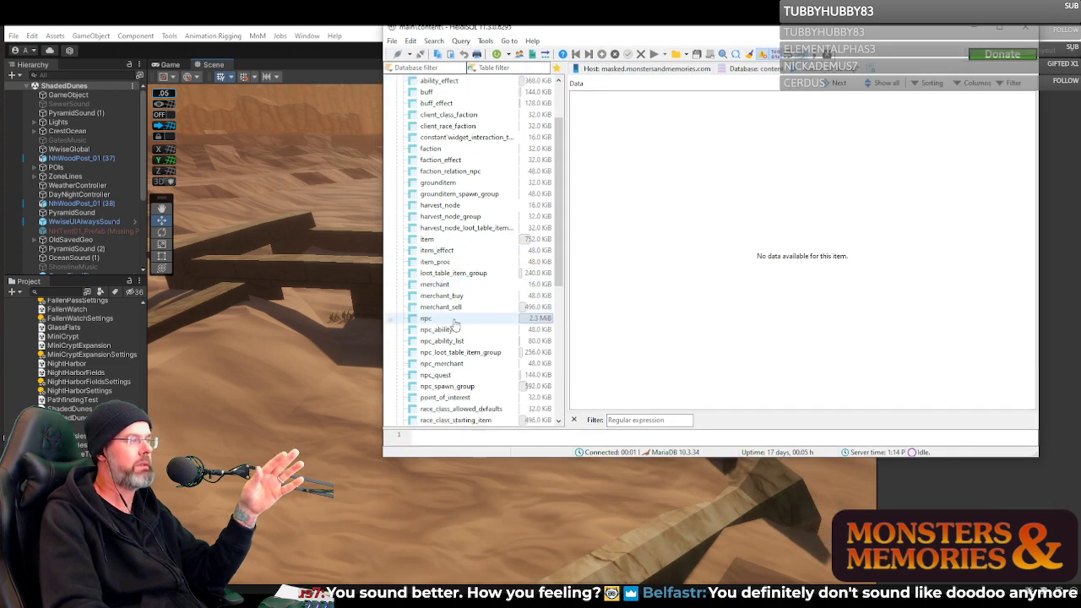
left_click(427, 285)
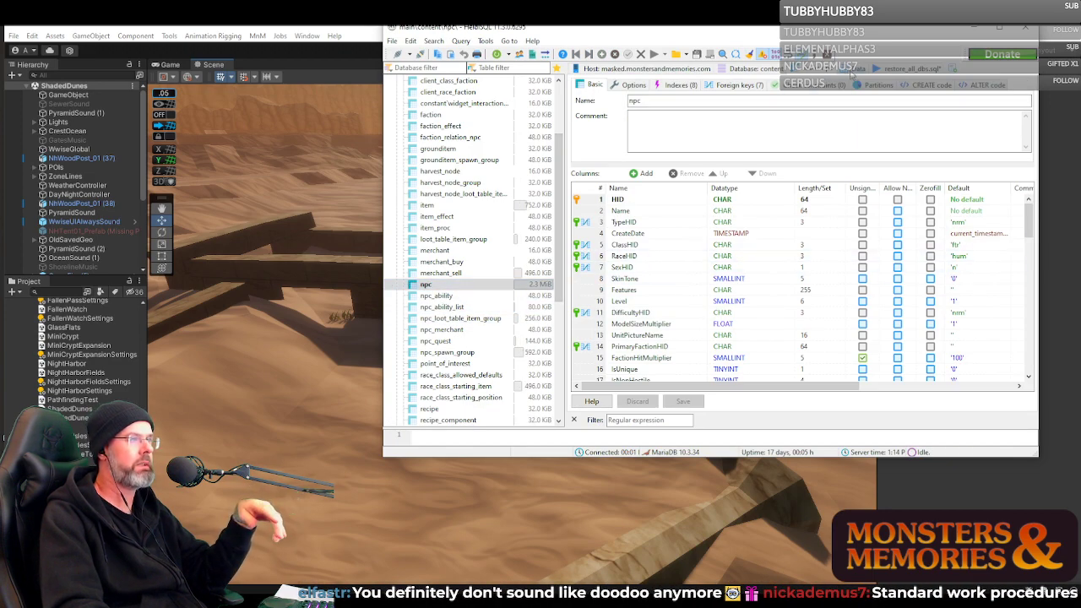
left_click(851, 70)
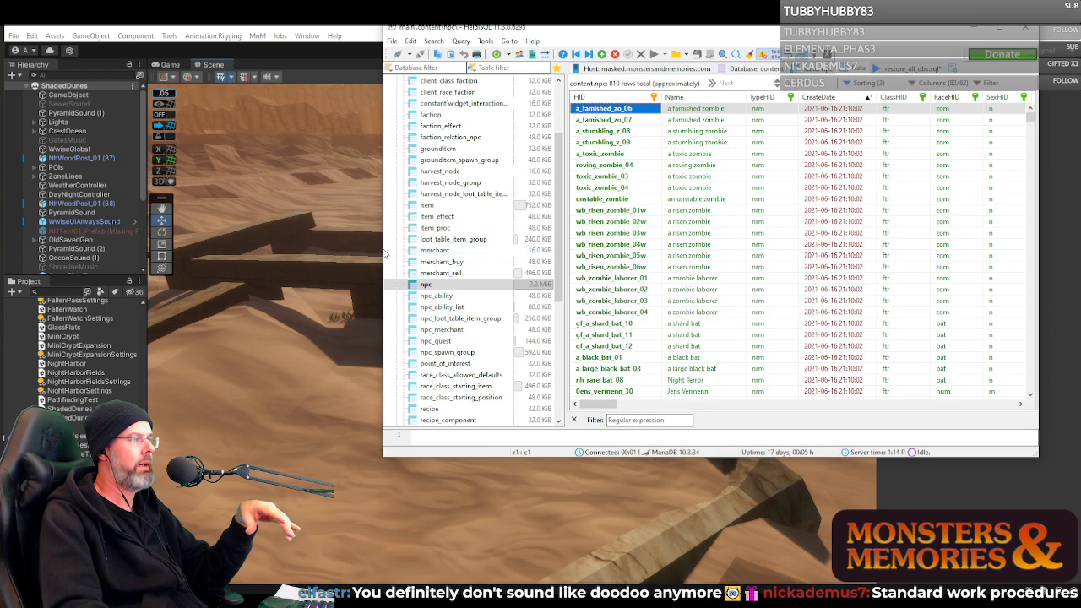
left_click_drag(382, 249, 296, 249)
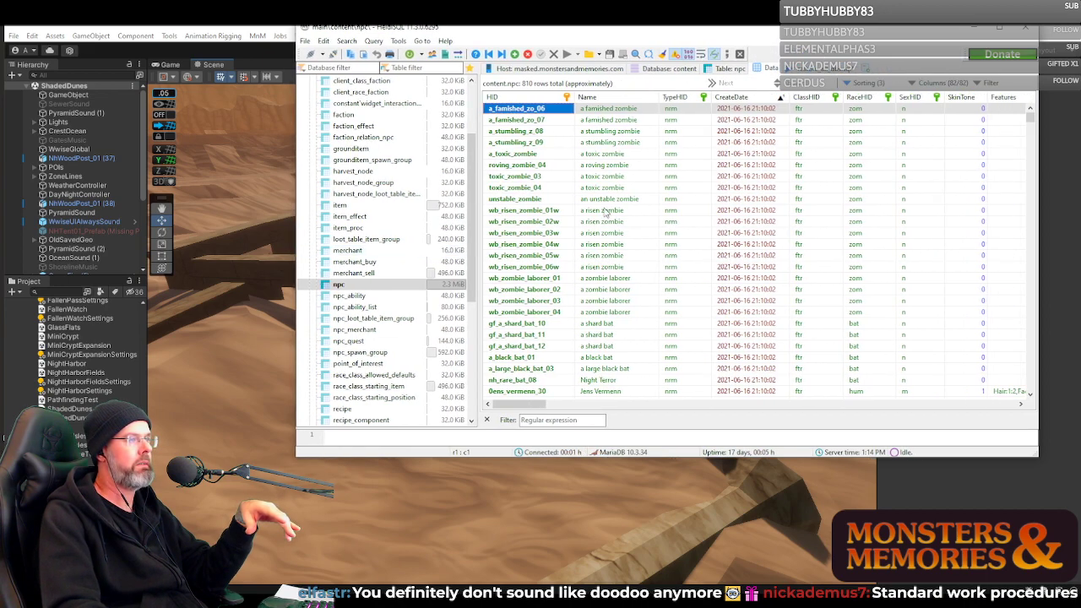
mouse_move(527, 403)
left_mouse_down()
mouse_move(977, 386)
mouse_move(511, 403)
left_mouse_up()
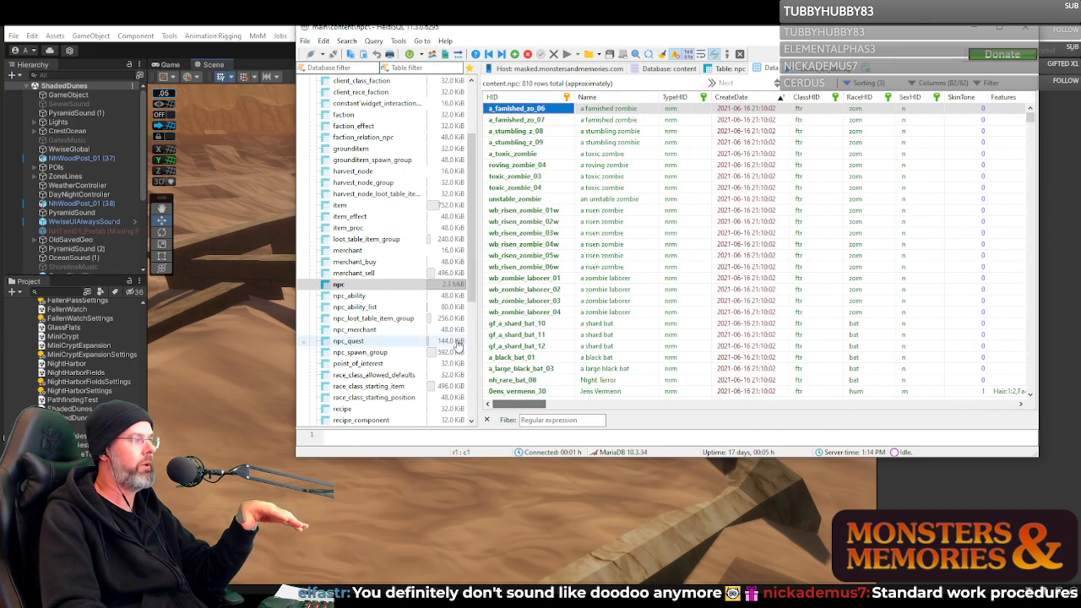
Look through the data of the merchant, merchant_buy, loot_table_item_group and npc_loot_table_item_group tables.
left_click(357, 273)
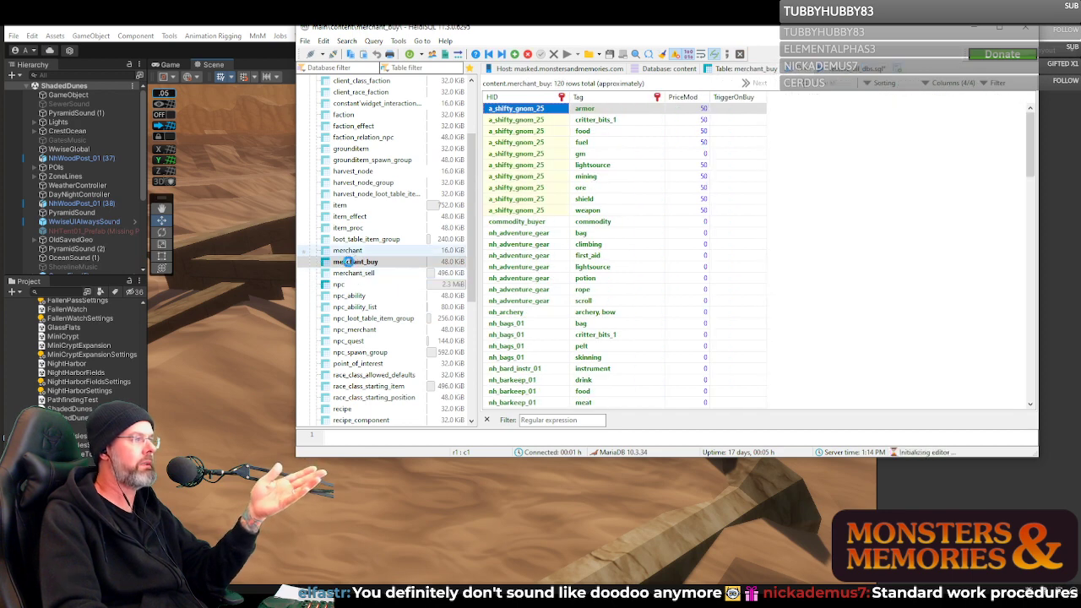
left_click(350, 252)
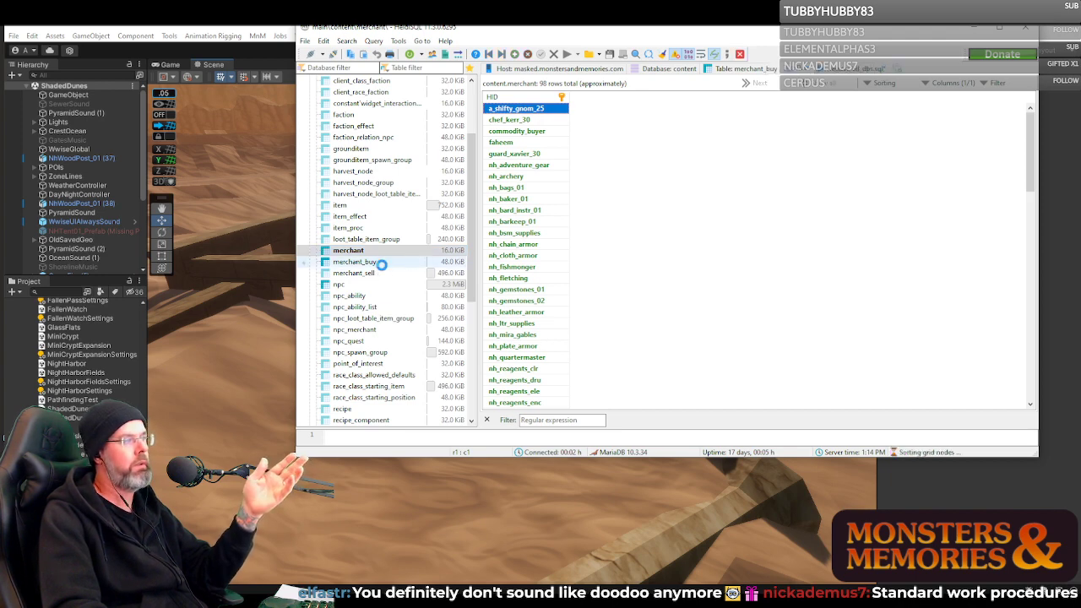
left_click(380, 262)
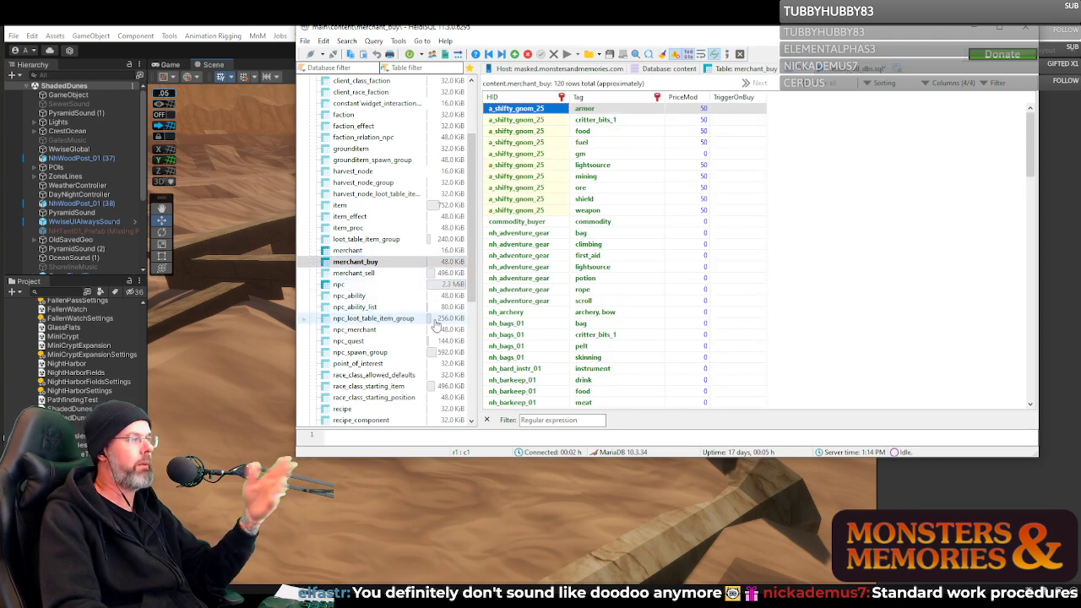
left_click(372, 320)
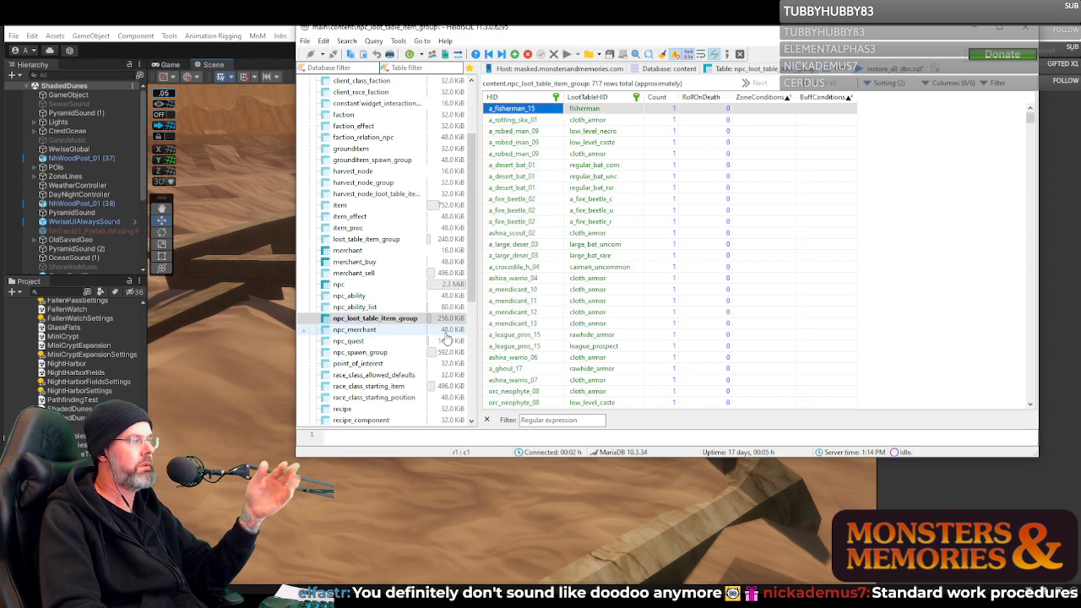
left_click(366, 240)
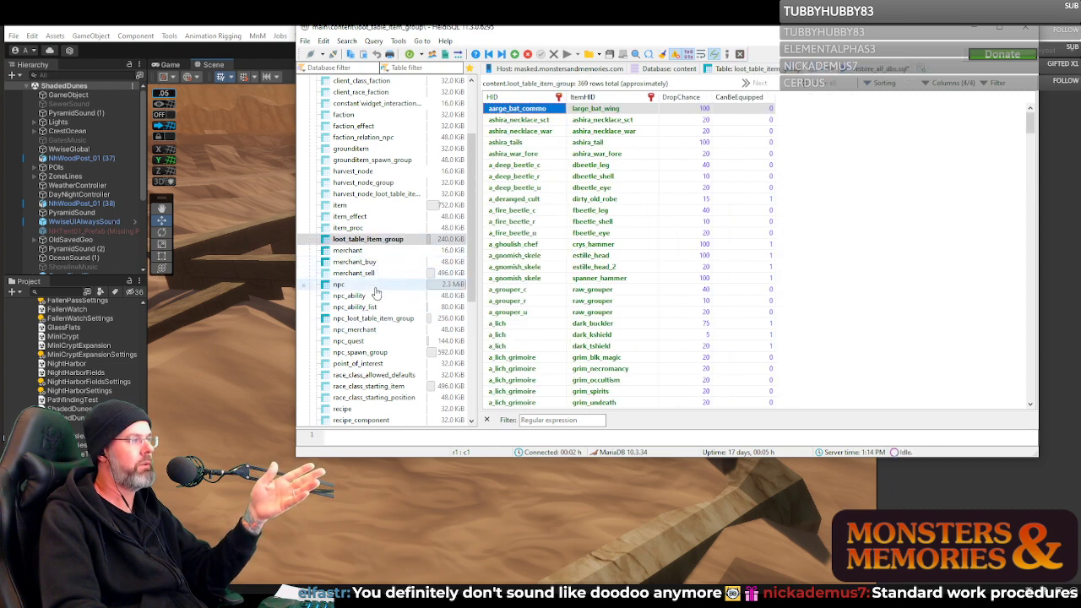
left_click(376, 318)
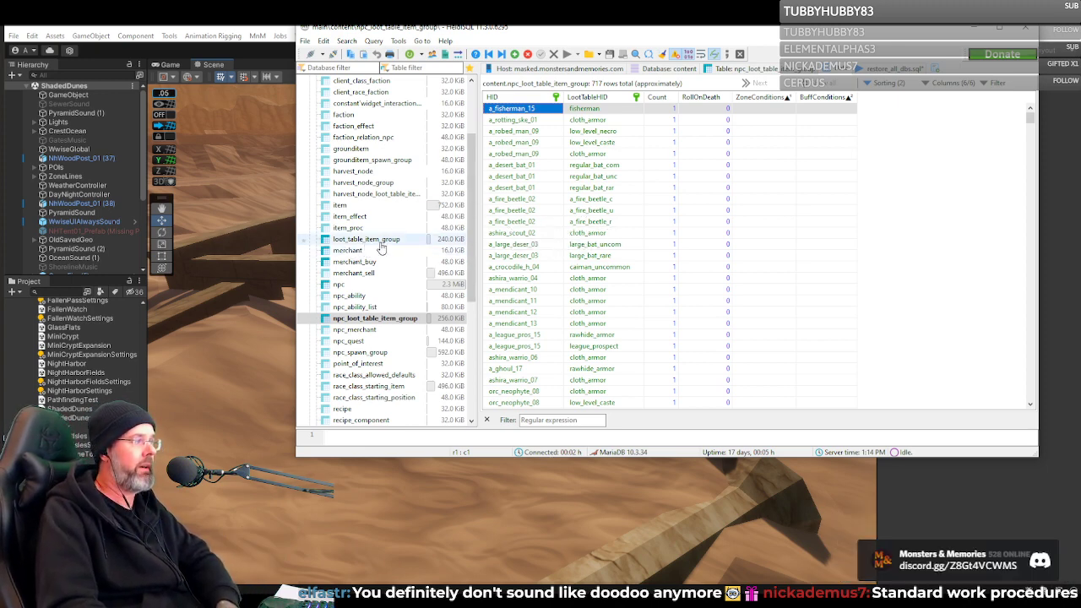
Minimize the HeidiSQL window and return to the ruins in the Unity scene.
left_click_drag(788, 32, 826, 49)
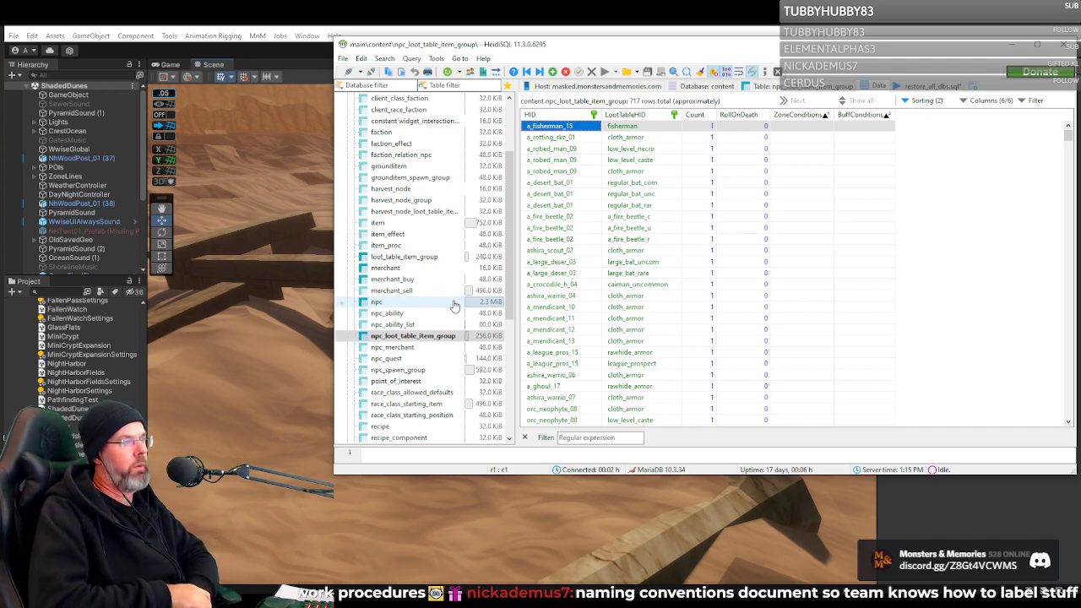
left_click(1011, 46)
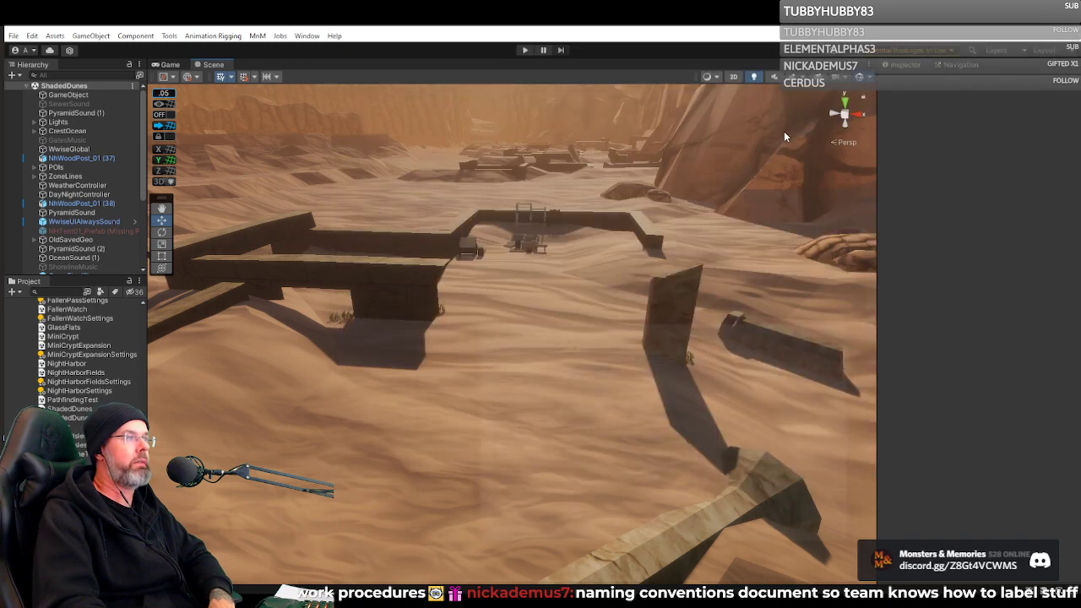
right_click_drag(612, 188, 710, 208)
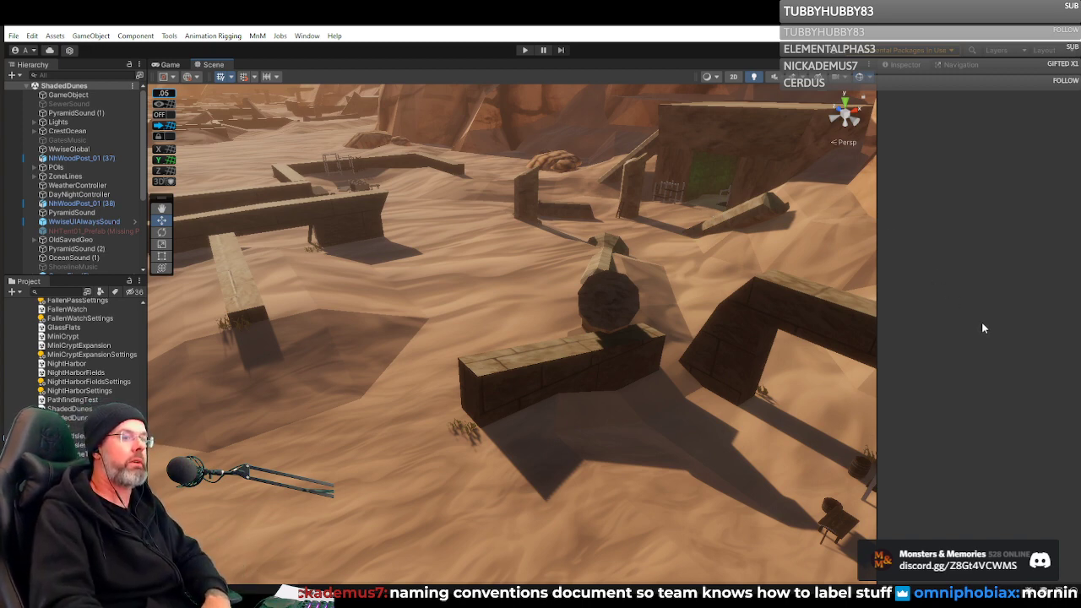
Bring up the Zone Panel, choose shadeddunes as the active zone and enable its zone spawners.
left_click(258, 35)
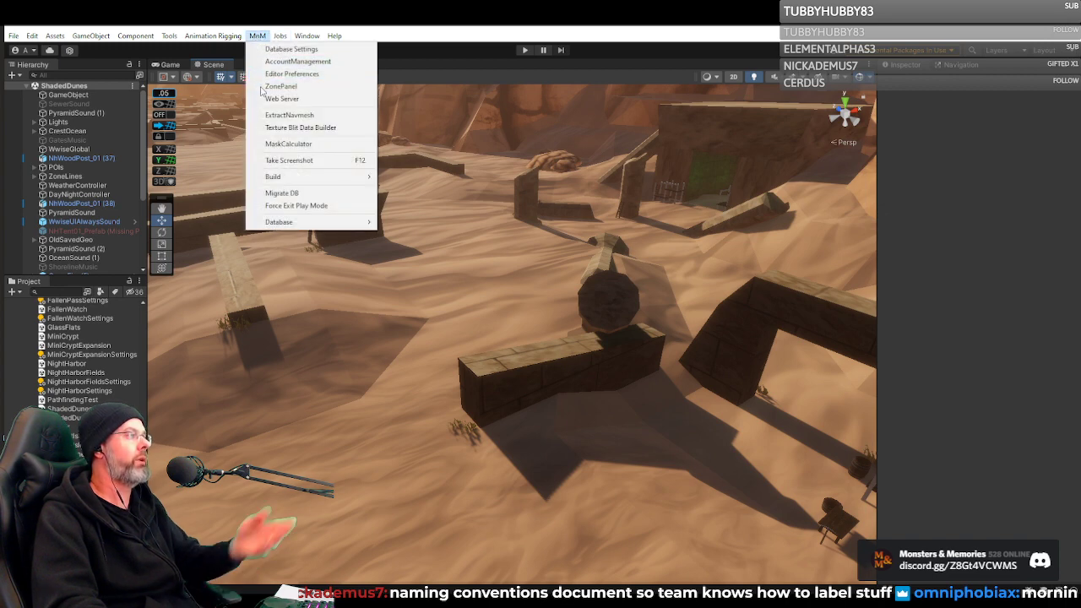
left_click(269, 115)
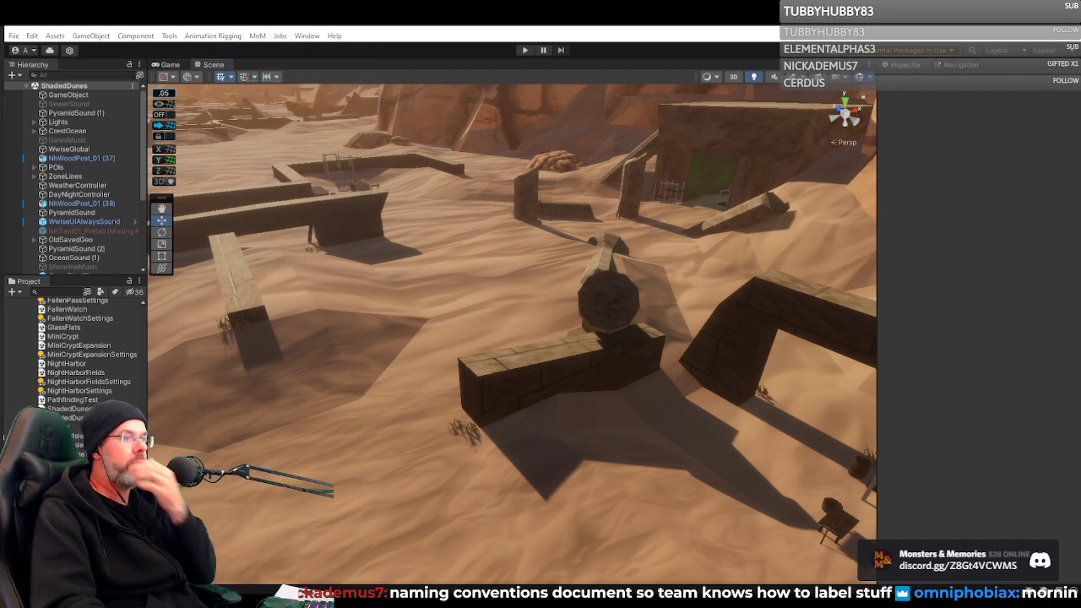
left_click_drag(1080, 245, 707, 159)
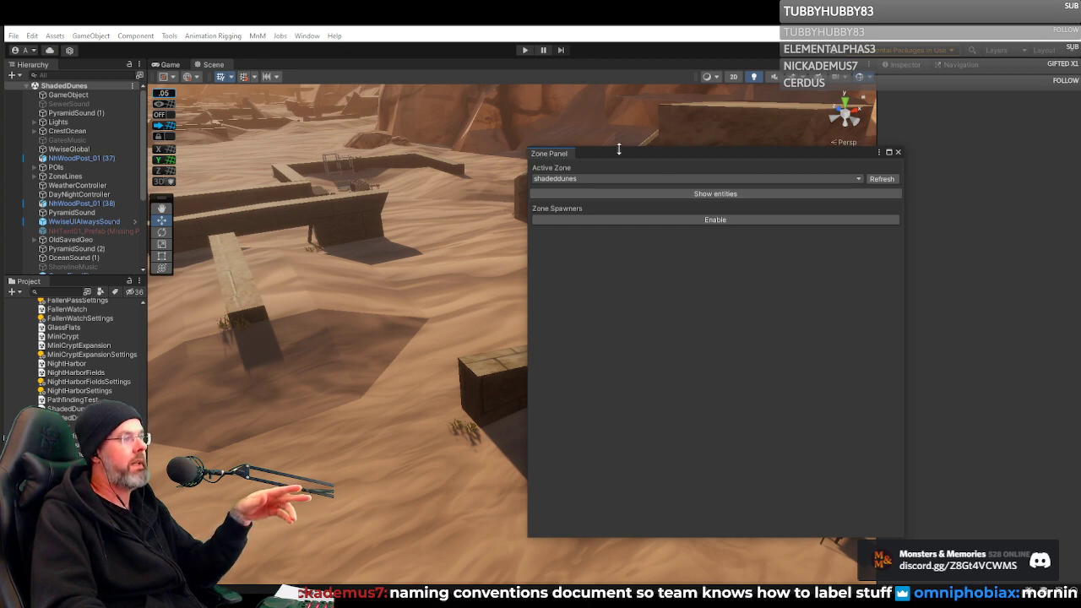
left_click(569, 179)
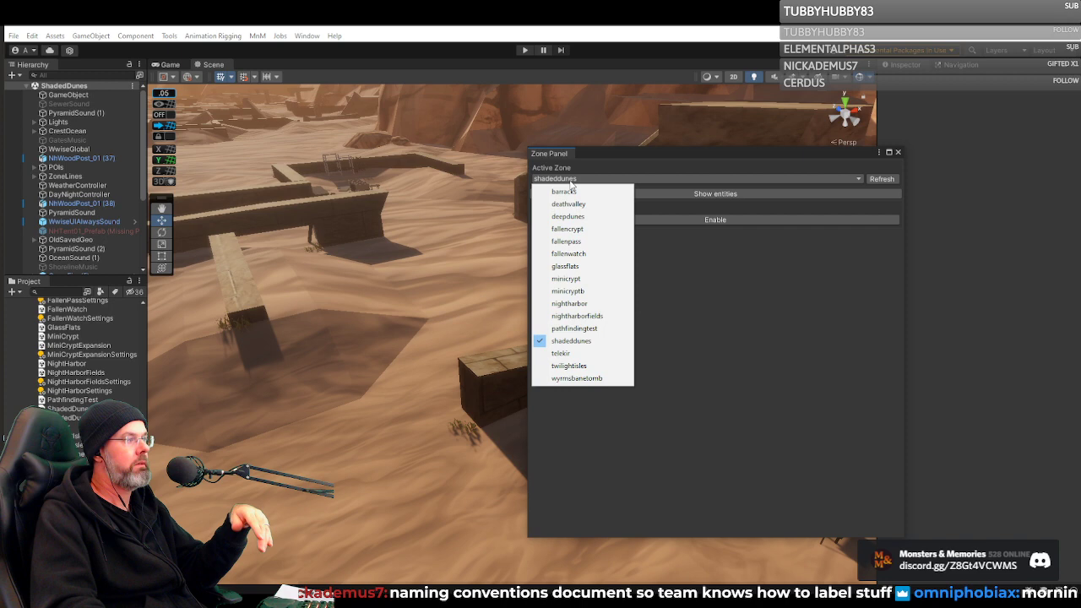
left_click(580, 341)
left_click(686, 219)
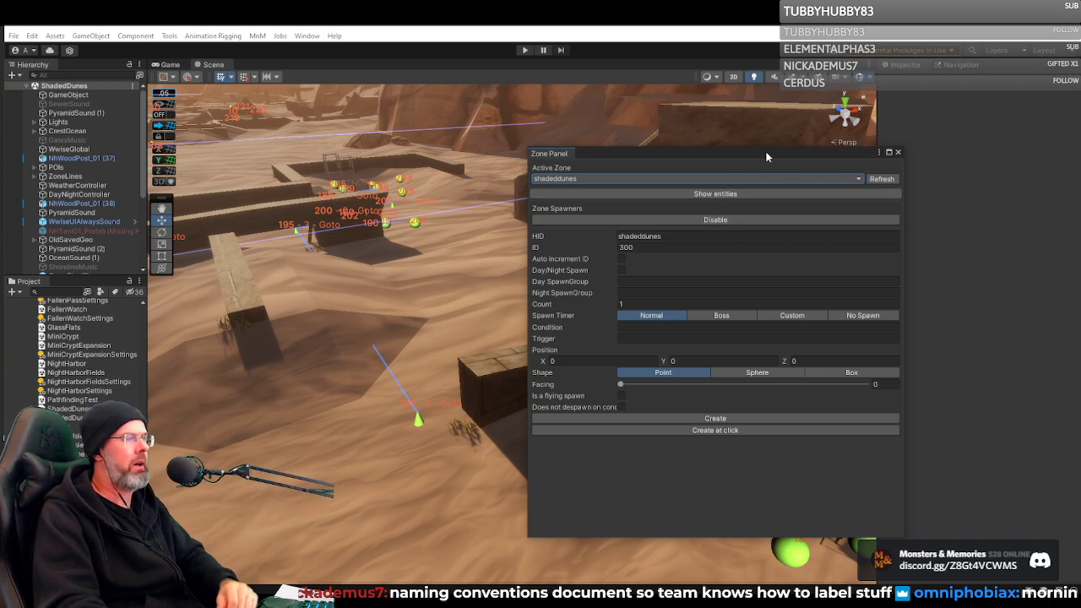
Move the Zone Panel clear of the scene view to uncover the spawners around the ruins.
left_click_drag(754, 159, 791, 109)
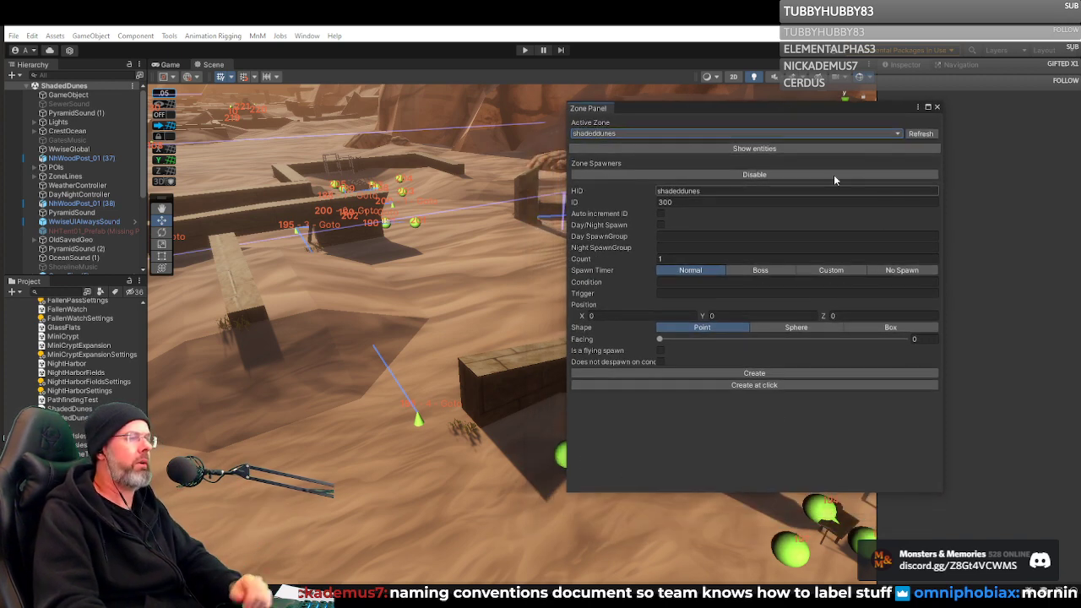
left_click_drag(800, 109, 1080, 145)
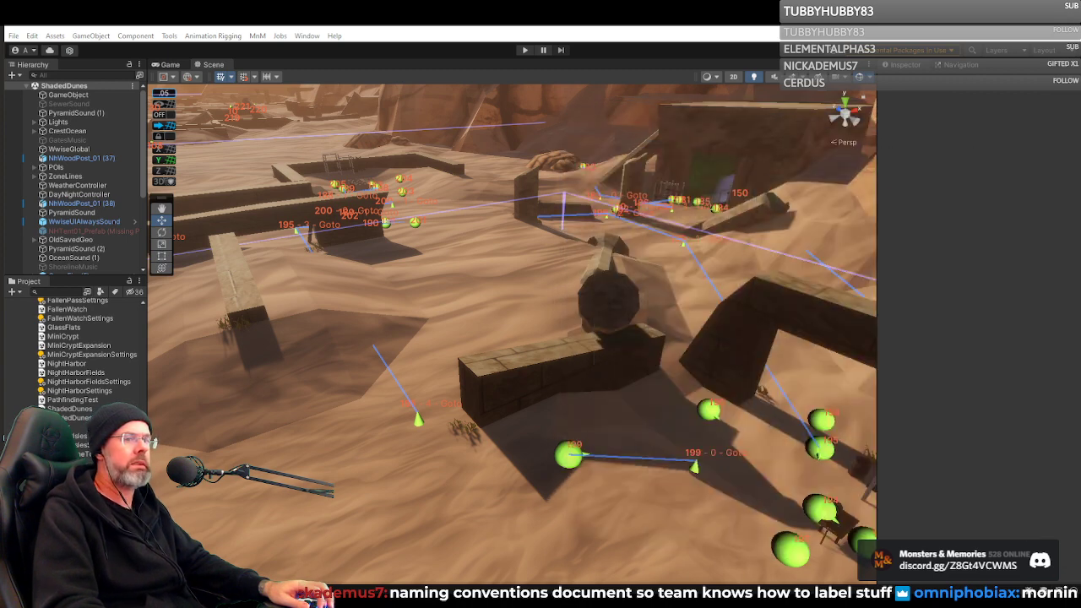
left_click_drag(1080, 145, 717, 108)
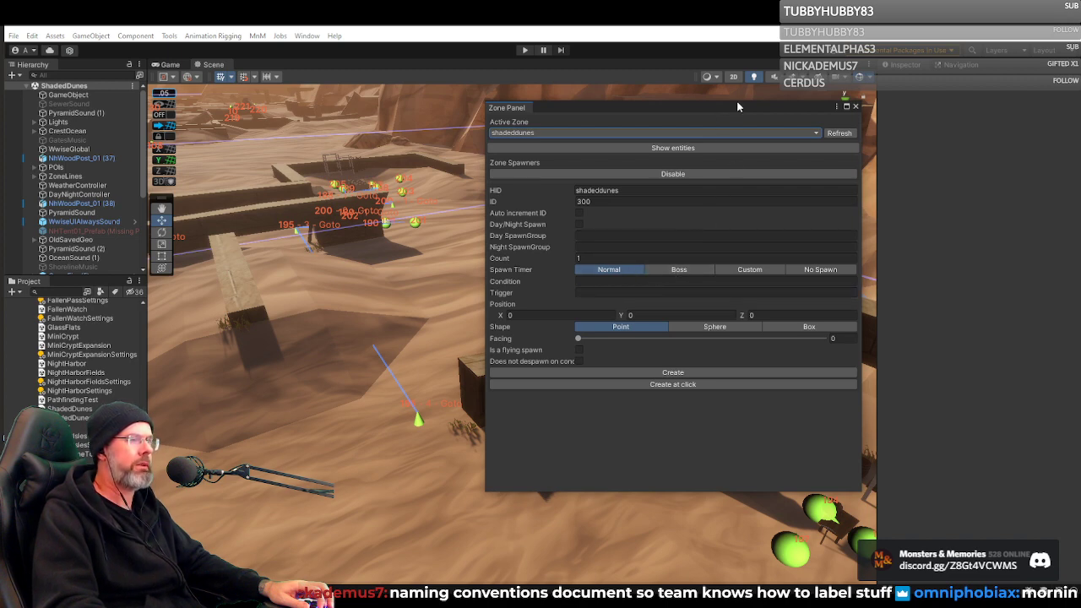
left_click_drag(733, 112, 1080, 113)
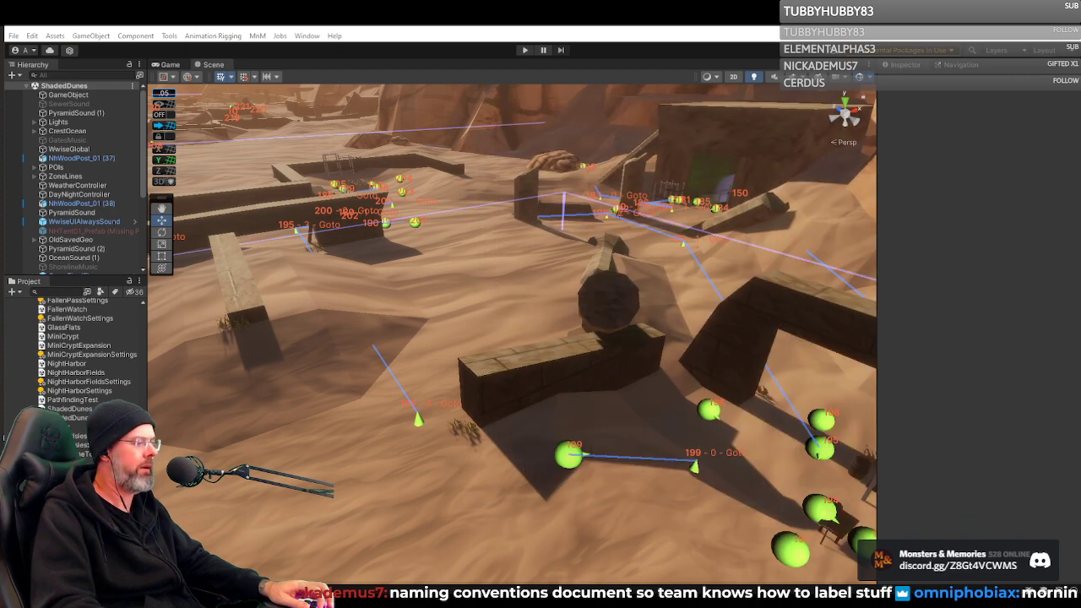
Switch to HeidiSQL, look through the data of the zone table, and minimize the window again.
left_click(449, 600)
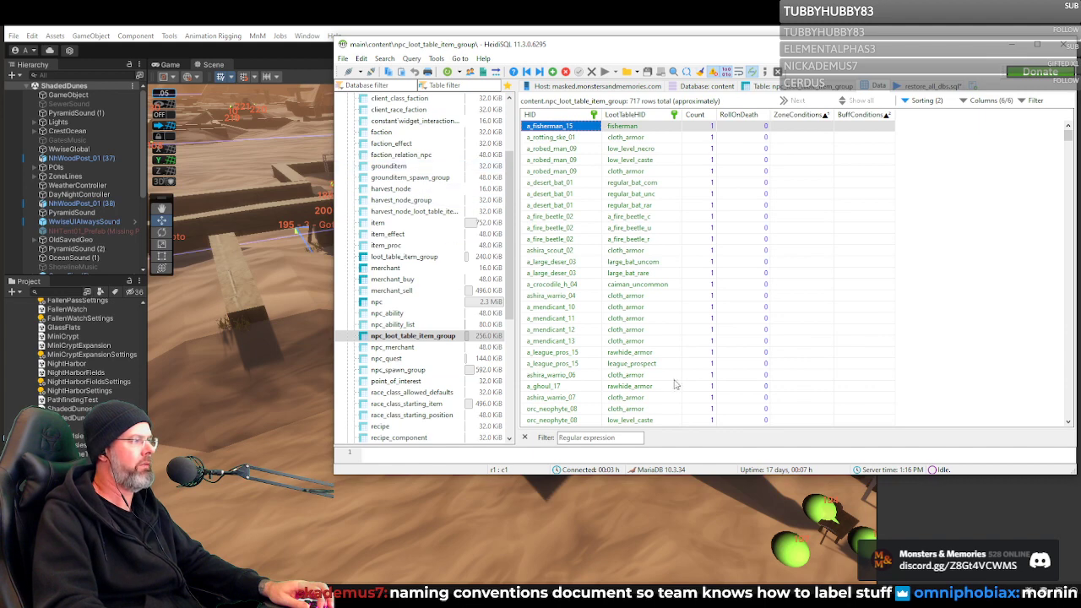
scroll(456, 320, "down", 5)
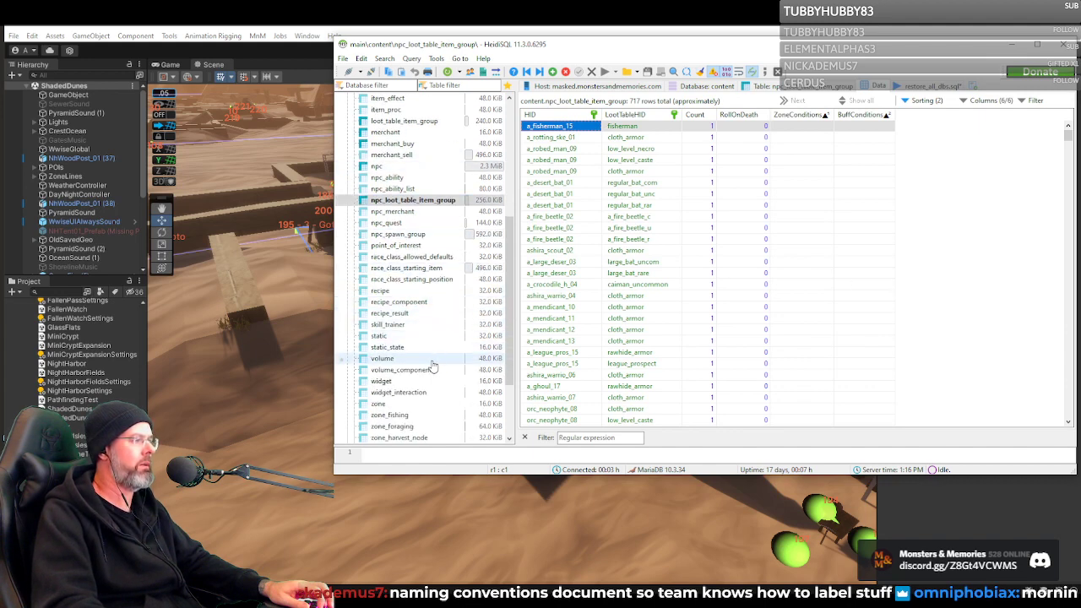
left_click(402, 371)
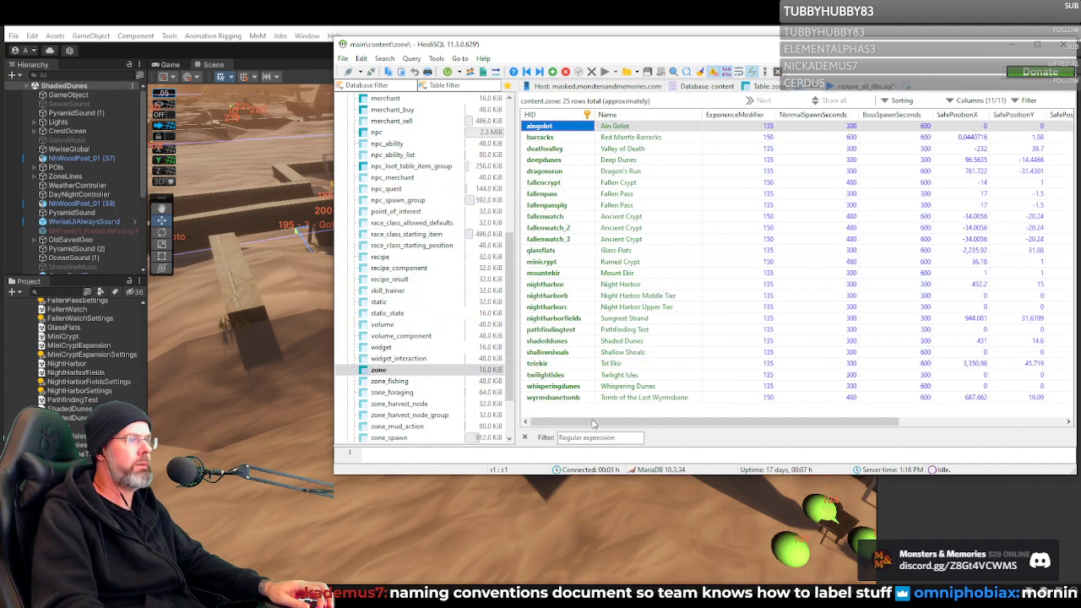
mouse_move(601, 427)
left_mouse_down()
mouse_move(769, 426)
mouse_move(600, 426)
left_mouse_up()
left_click(1005, 48)
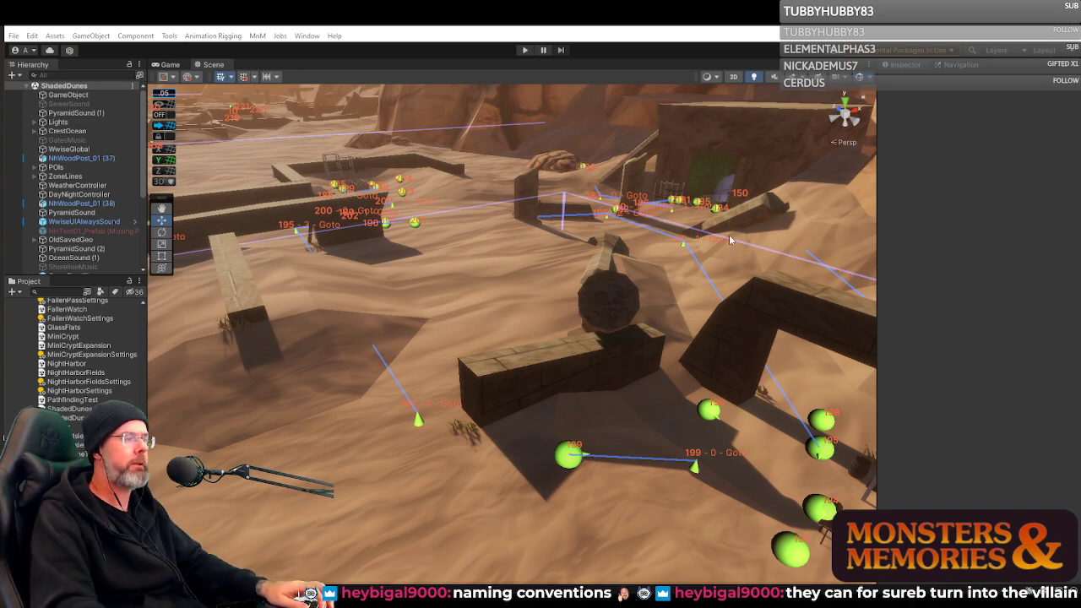
Examine the spawners and their Goto markers around the wooden props inside the walled ruins.
key("w")
right_click_drag(678, 239, 426, 275)
key("d")
key("a")
key("d")
key("a")
key("d")
key("a")
key("d")
key("w")
key("d")
key("a")
key("w")
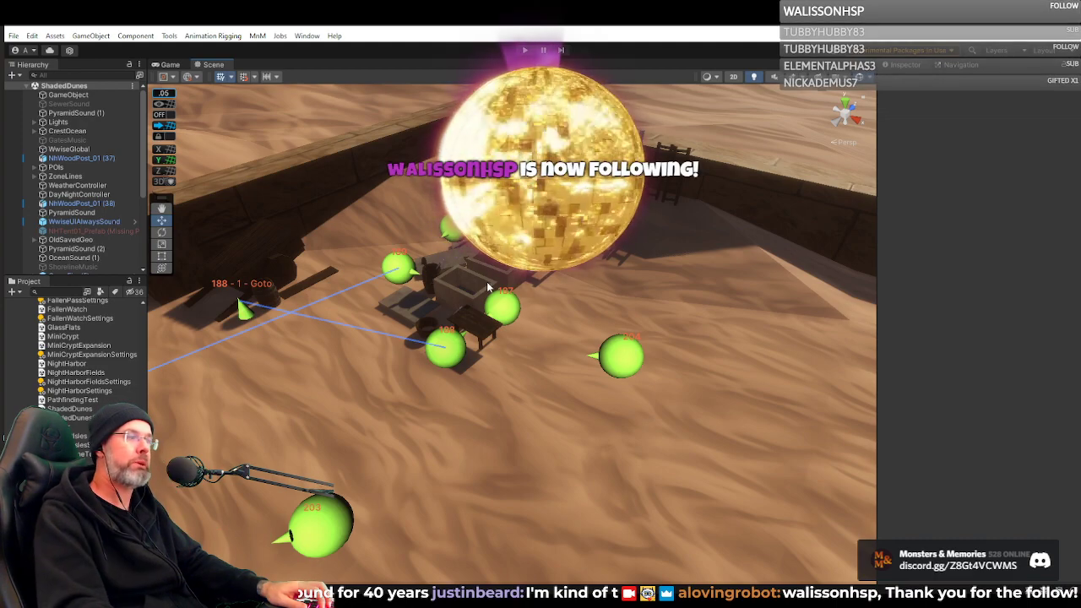
Select spawner 204 beside the stone structure to inspect its spawn settings, and survey the surrounding ruins.
right_click_drag(515, 270, 51, 259)
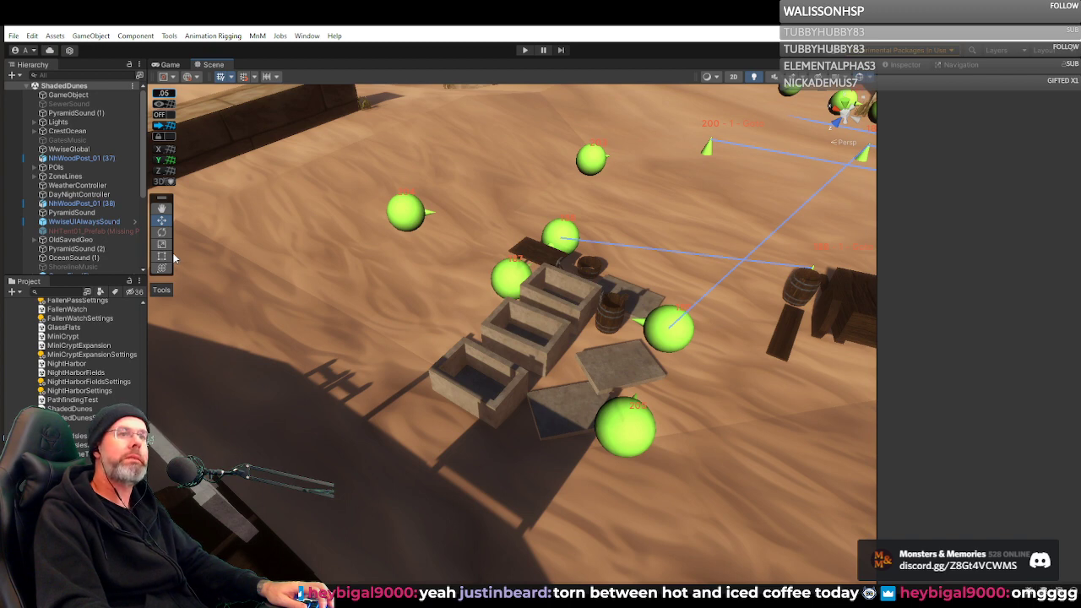
left_click(401, 224)
right_click_drag(402, 224, 611, 185)
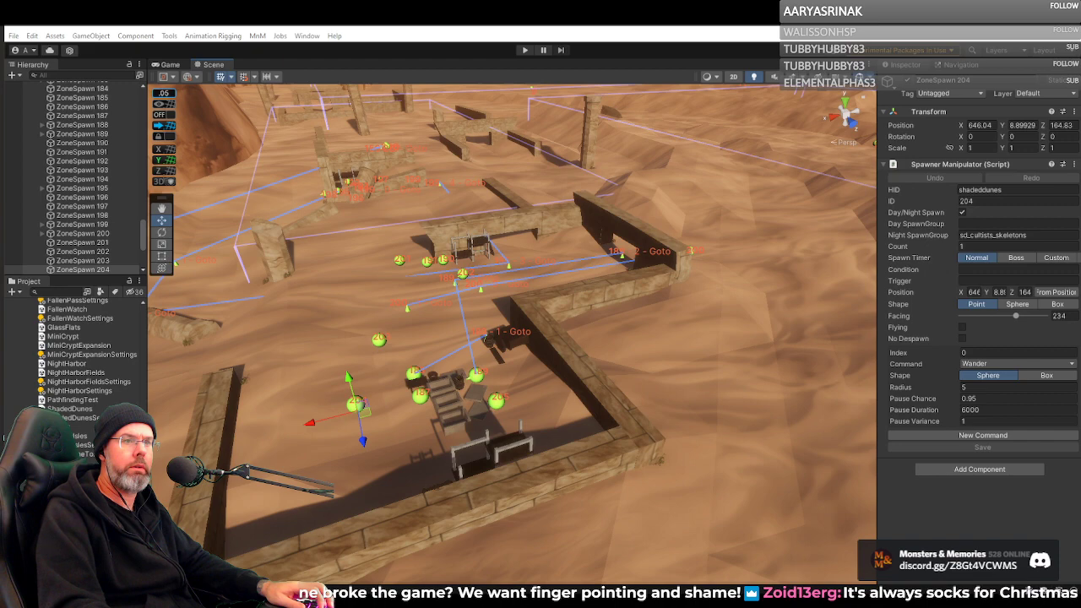
Switch to the browser and skim the Marshland Islands update notes of Salt 2: Shores of Gold on Steam.
left_click_drag(1080, 320, 435, 59)
scroll(461, 364, "down", 3)
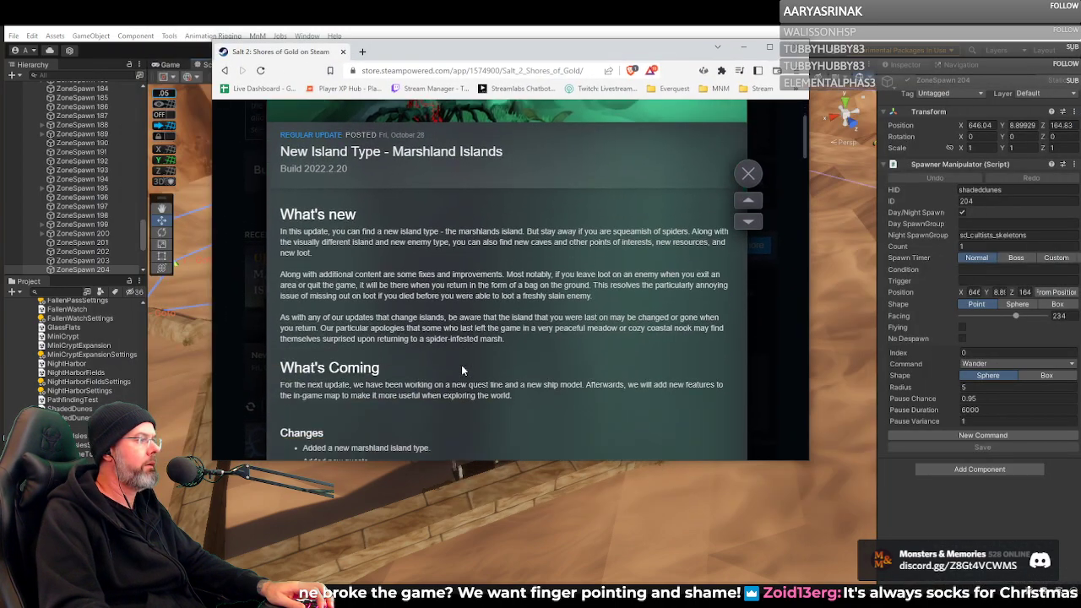
scroll(462, 368, "down", 3)
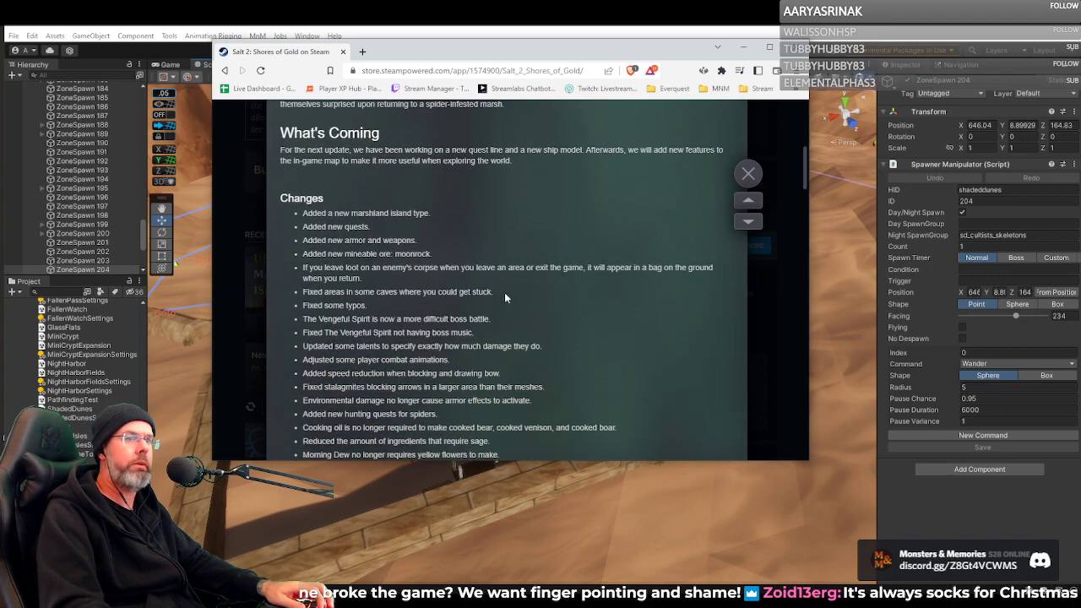
scroll(454, 302, "up", 8)
scroll(453, 306, "up", 1)
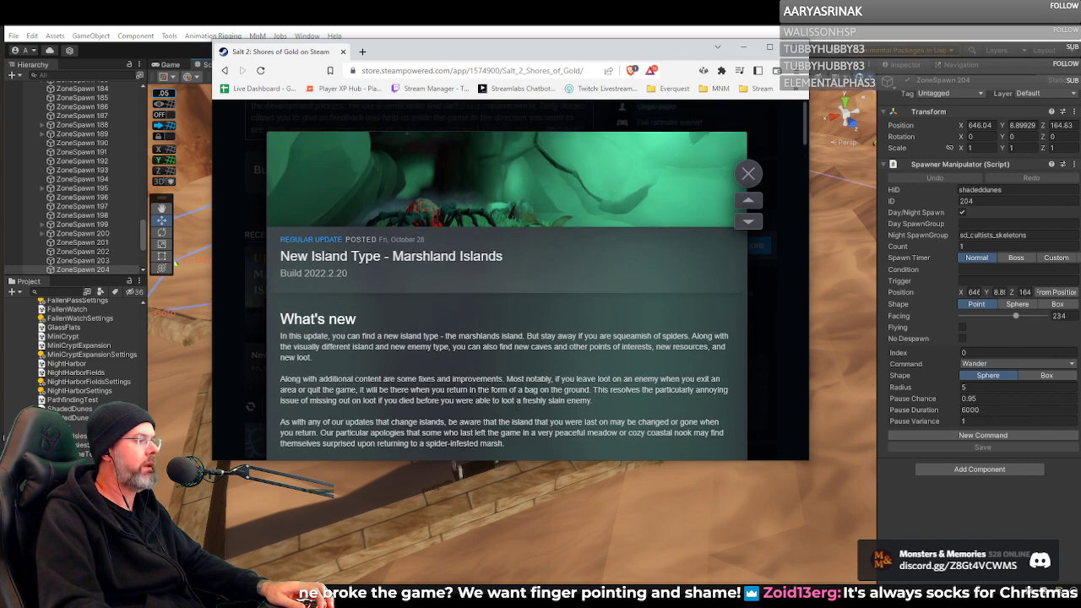
Read the update's What's Coming and Changes sections in a taller browser window and close the page.
left_click_drag(800, 460, 799, 576)
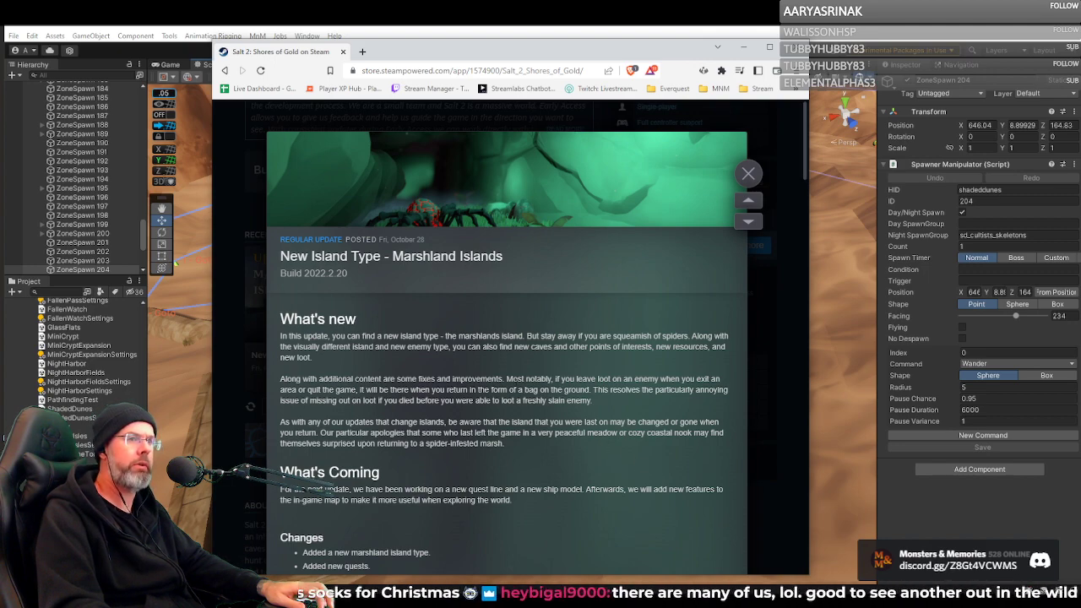
scroll(475, 341, "down", 4)
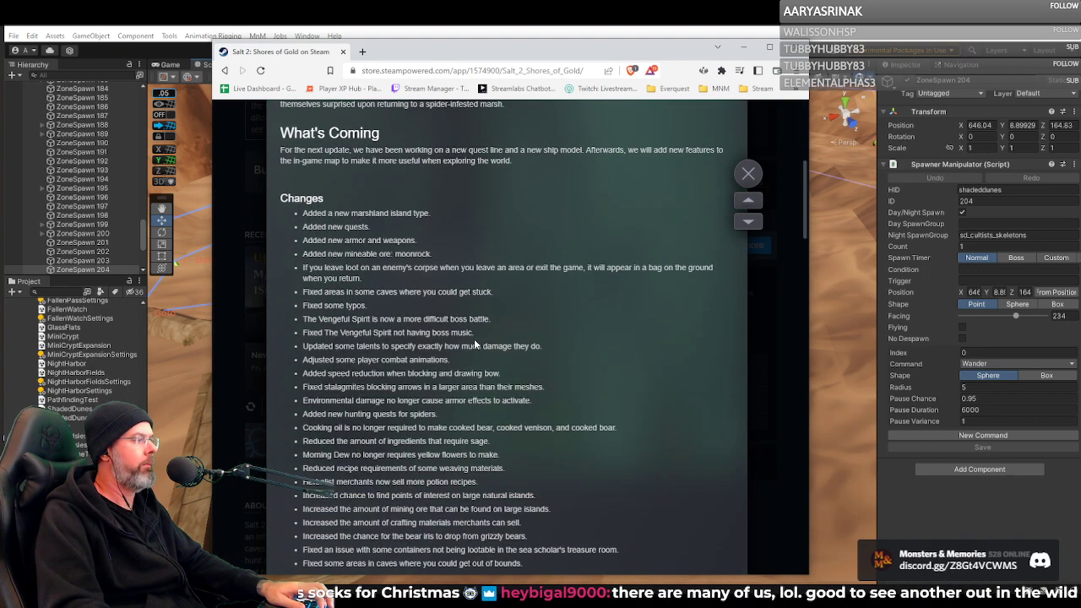
scroll(474, 338, "down", 5)
scroll(481, 343, "up", 9)
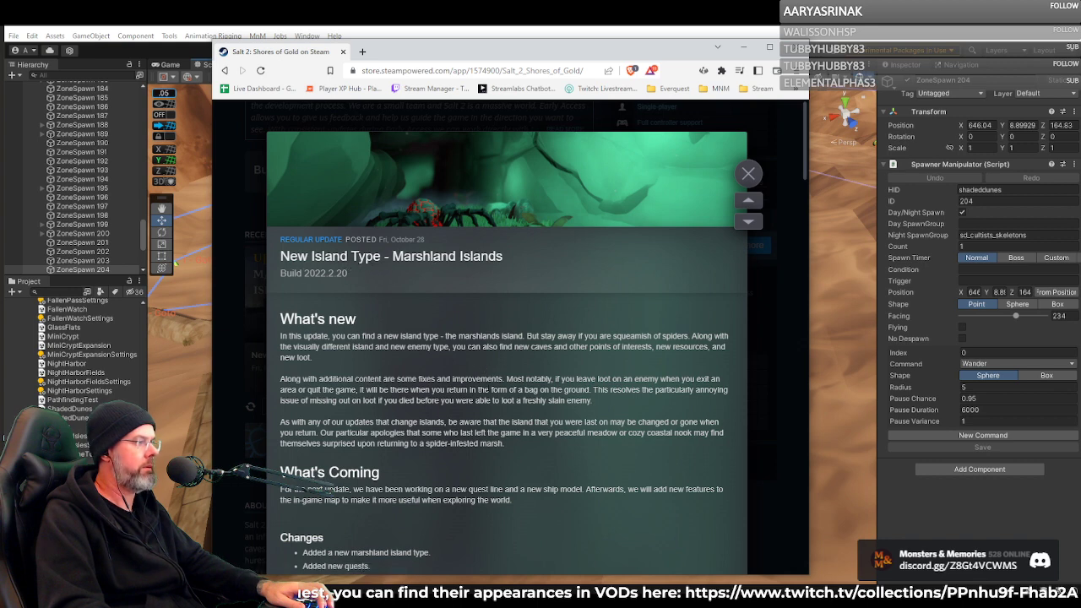
scroll(507, 337, "down", 3)
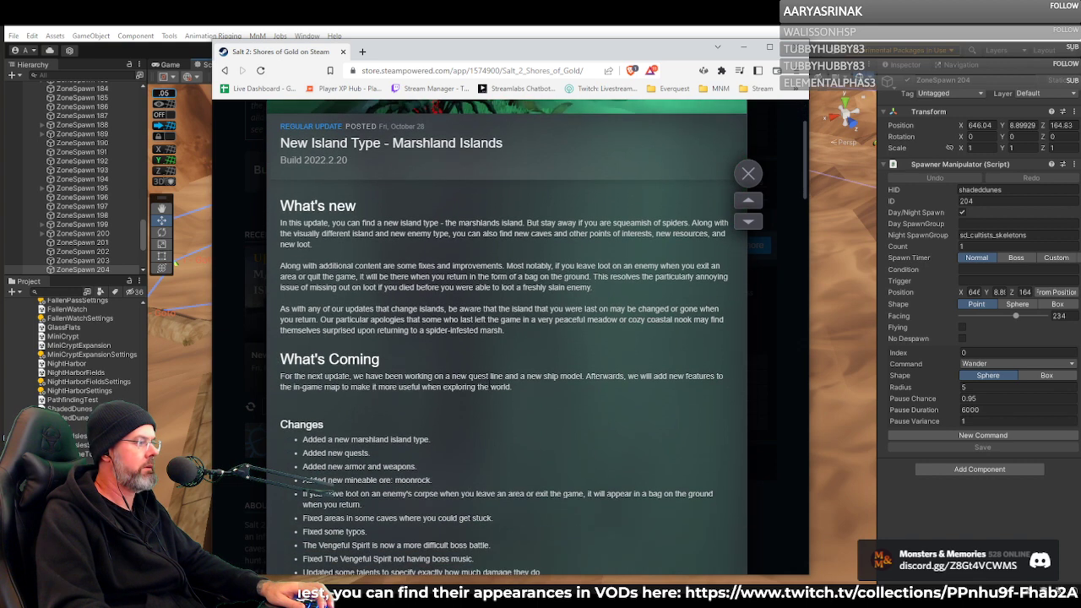
scroll(487, 381, "down", 2)
scroll(488, 382, "down", 1)
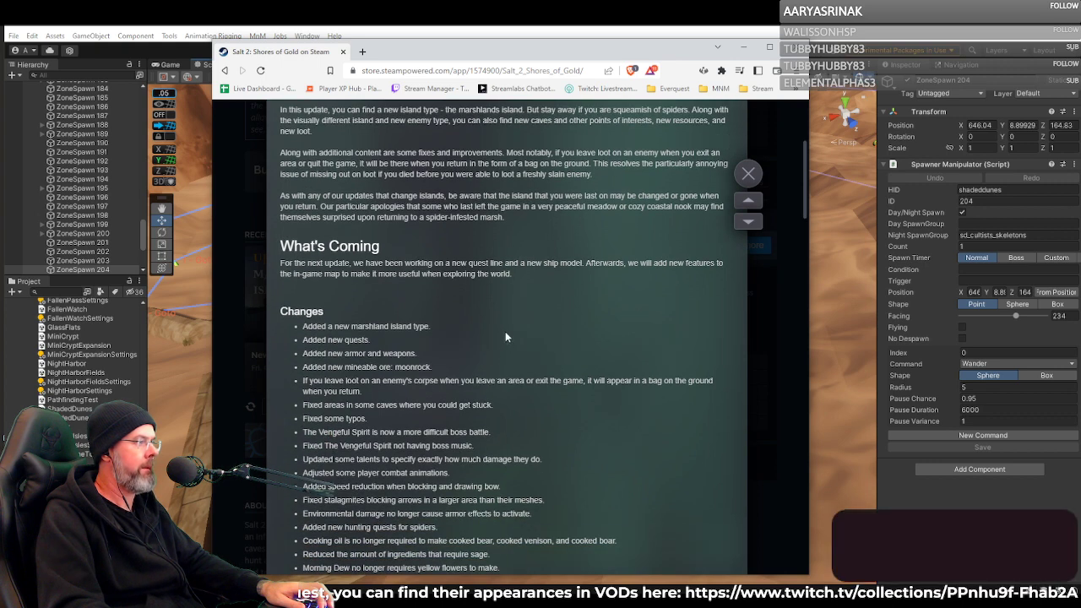
scroll(496, 338, "down", 1)
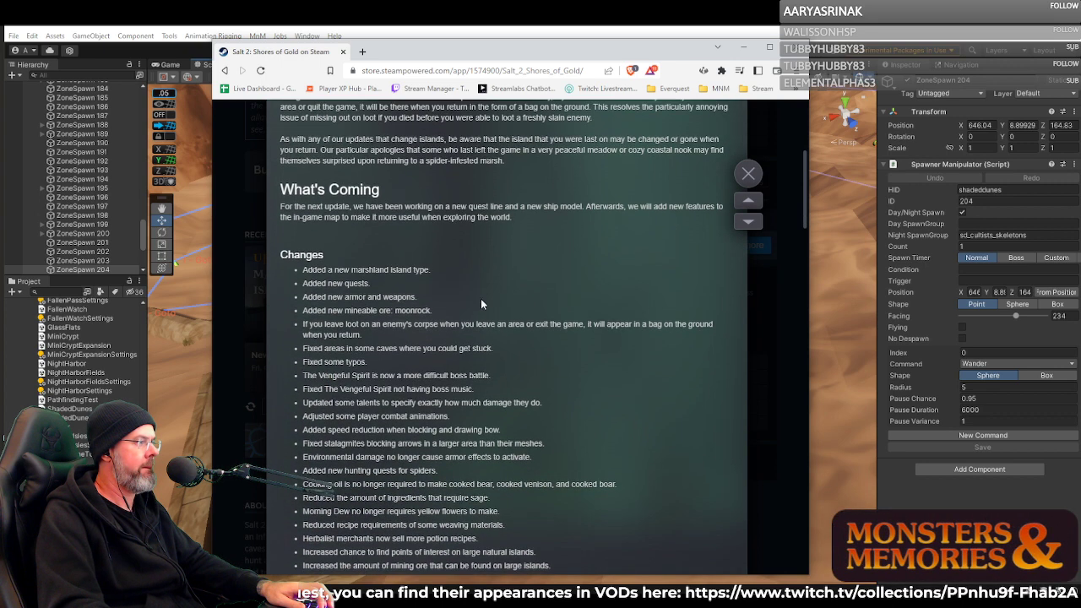
left_click(344, 53)
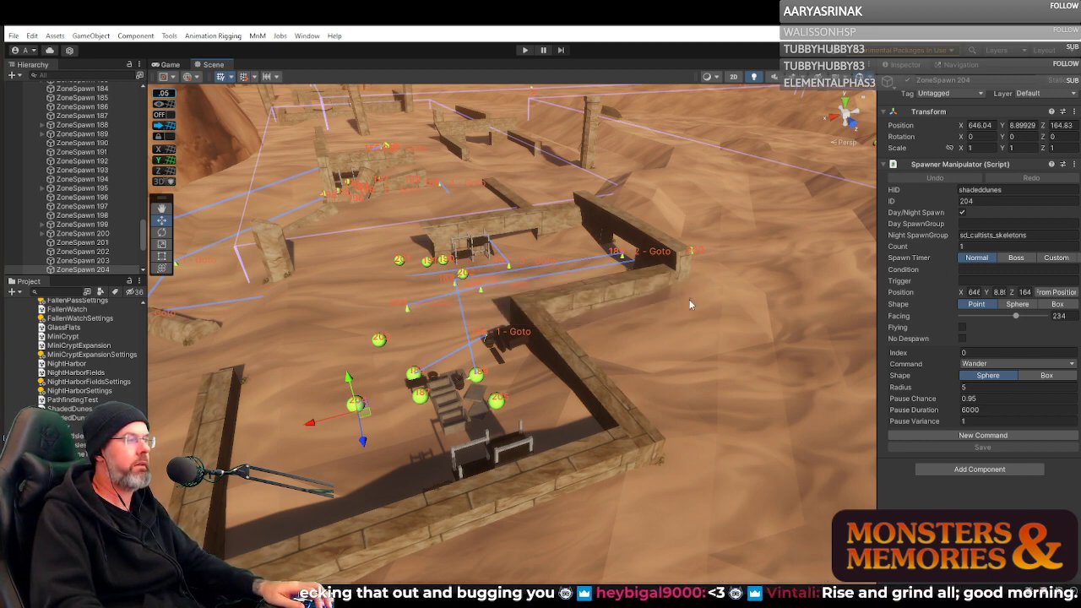
Survey the spawn areas and patrol paths across the open dunes toward the oasis and the domed city.
right_click_drag(684, 310, 599, 306)
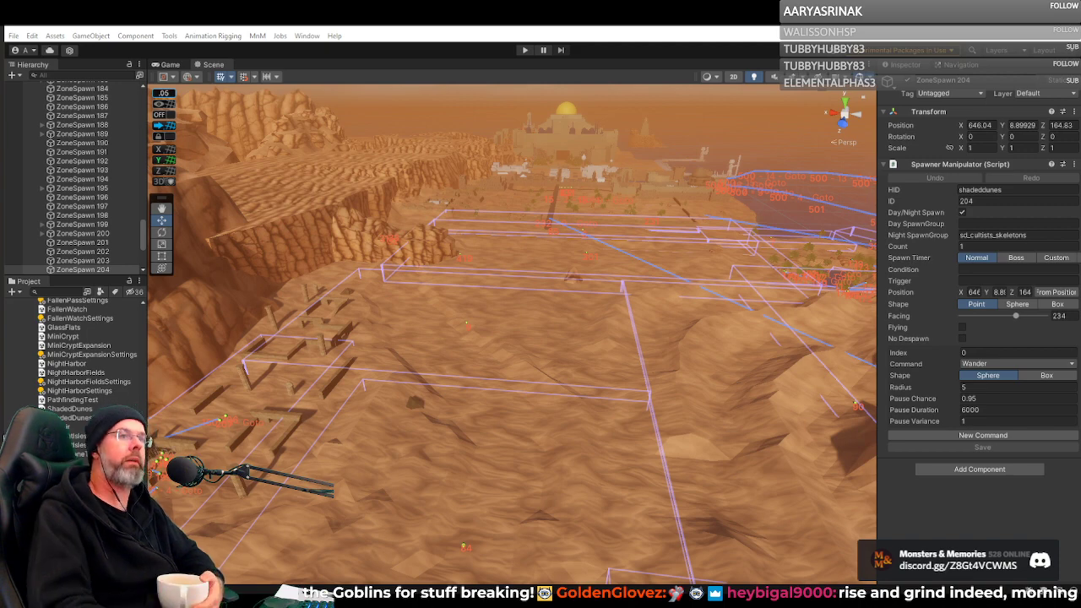
right_click_drag(648, 257, 712, 271)
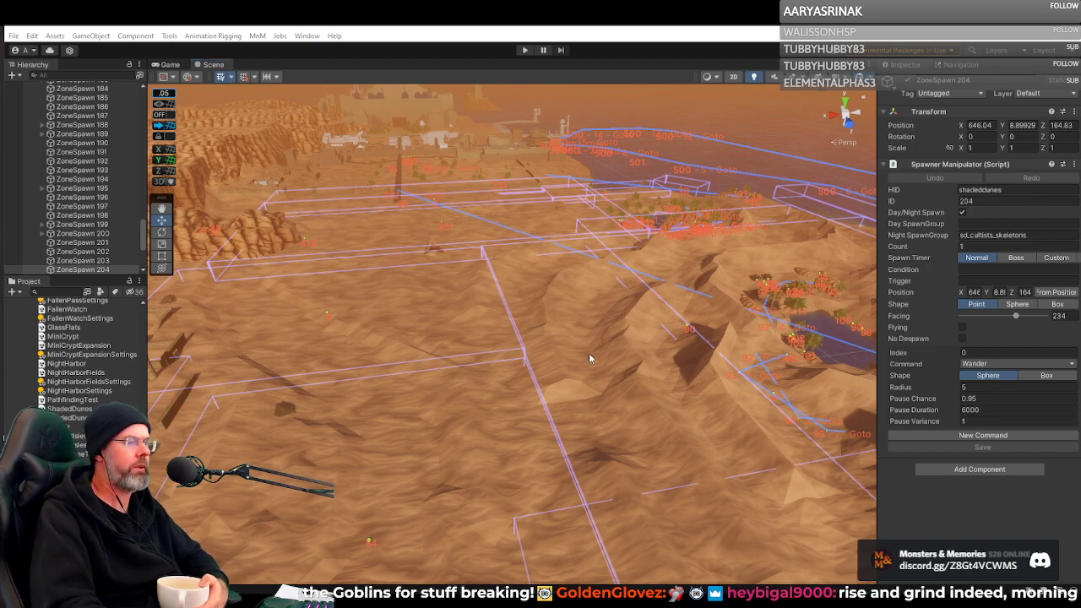
right_click_drag(590, 356, 621, 339)
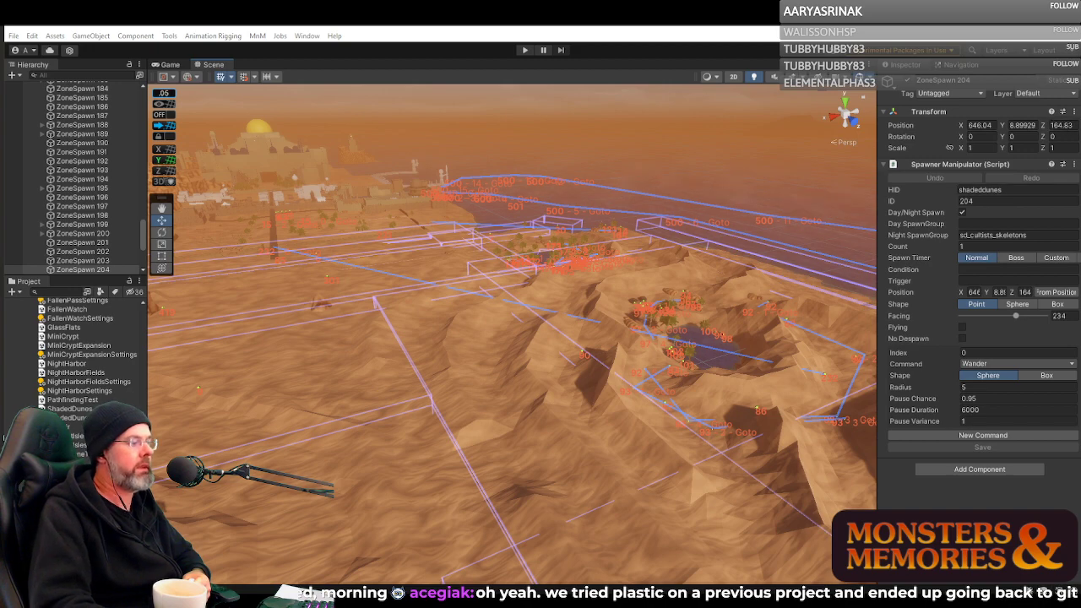
Switch to HeidiSQL, display the npc table's data, and filter its rows first by "nh" and again by "skele".
key("alt+Tab")
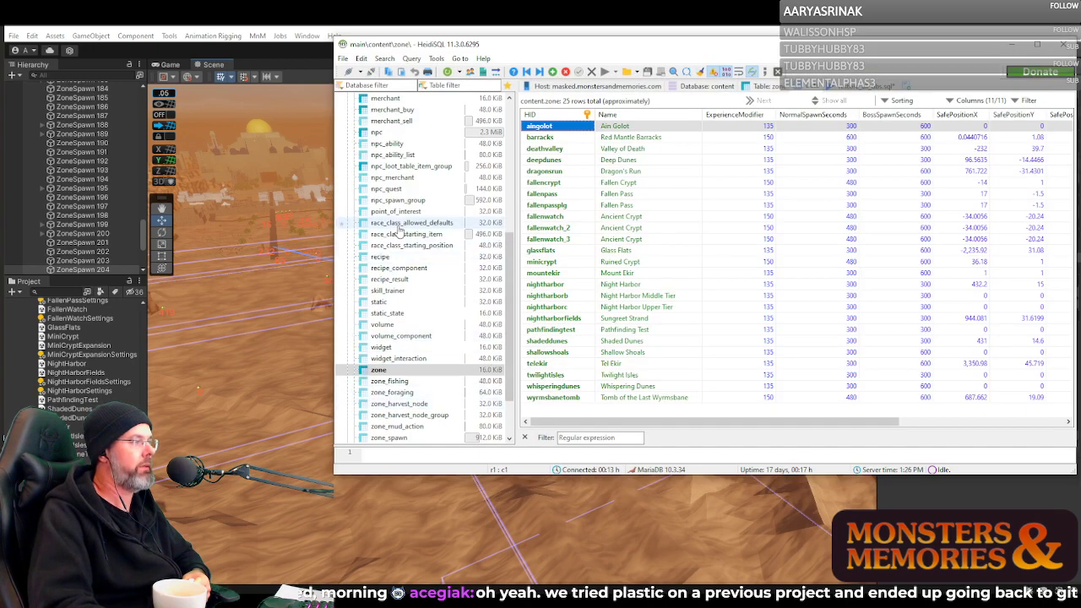
left_click(376, 133)
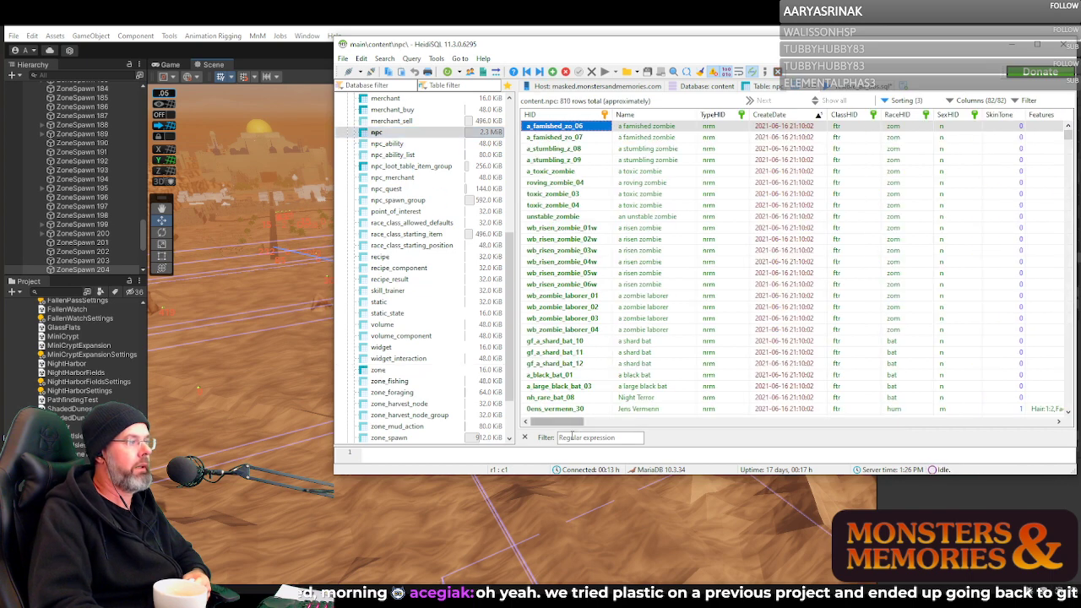
left_click(587, 436)
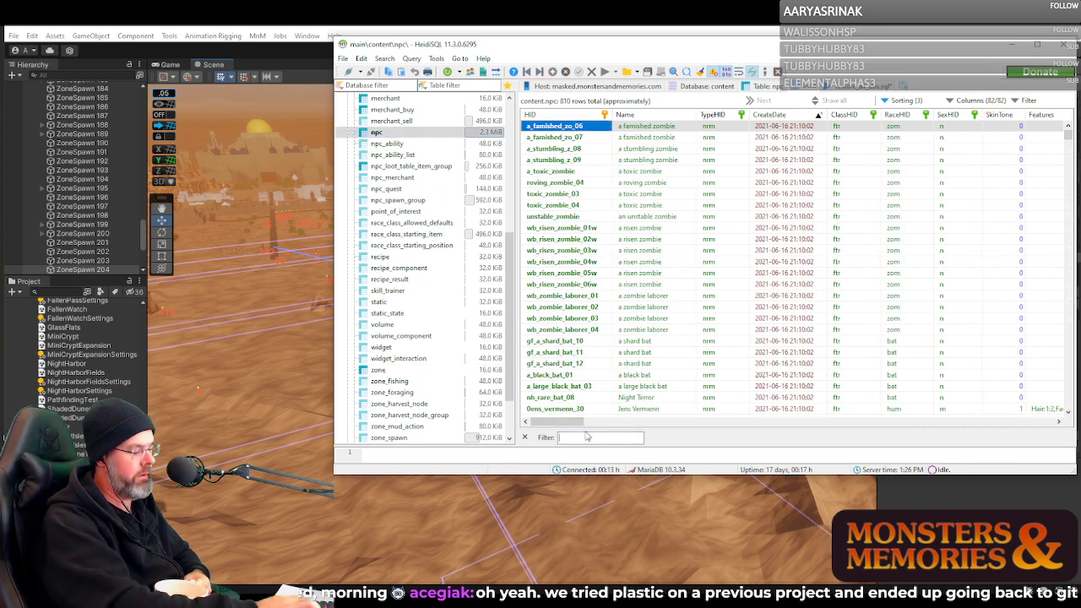
type("nh")
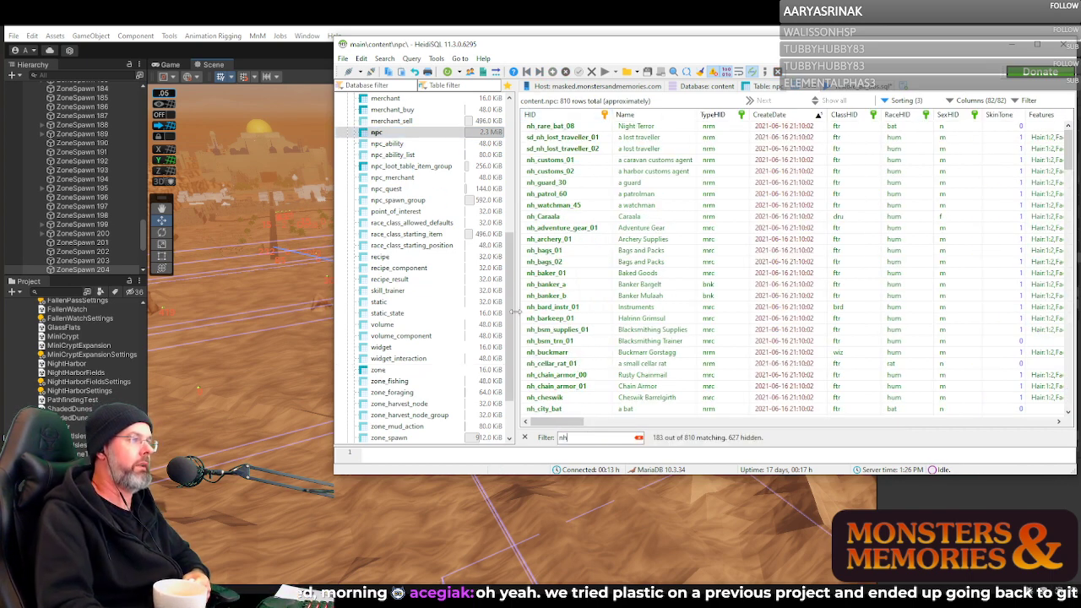
scroll(618, 335, "down", 8)
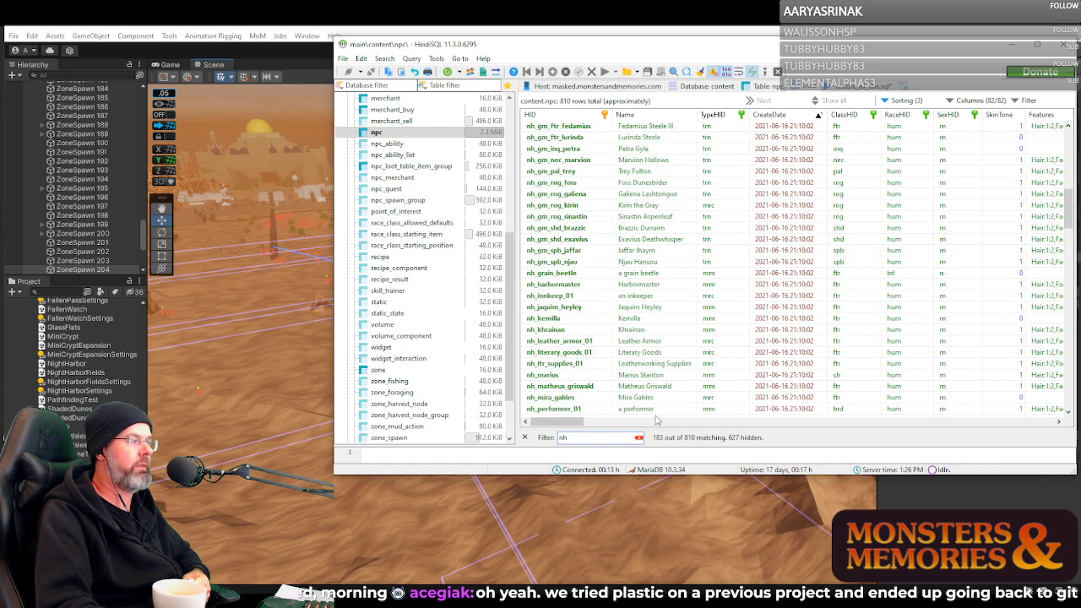
left_click_drag(576, 437, 527, 439)
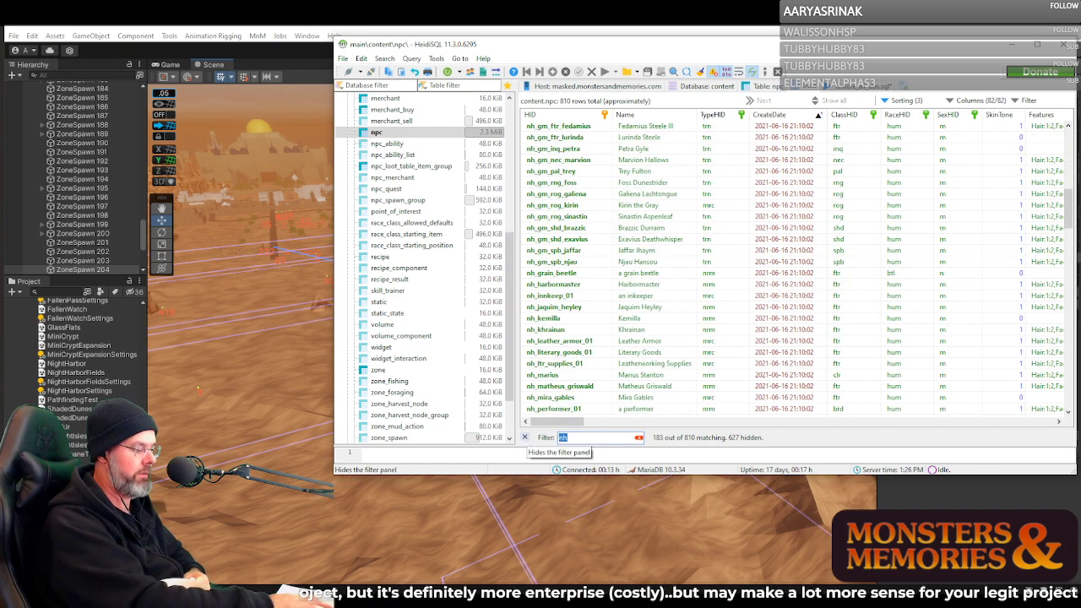
type("skele")
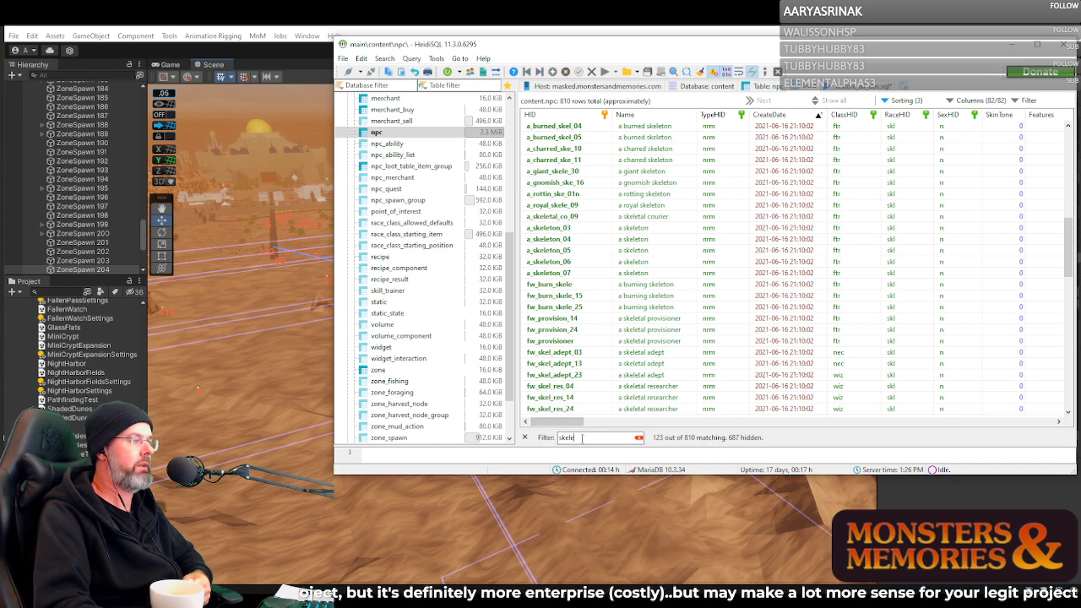
Clear the row filter and look through the npc table's rows and its columns up to NoCollision.
left_click_drag(581, 438, 1030, 398)
key("BackSpace")
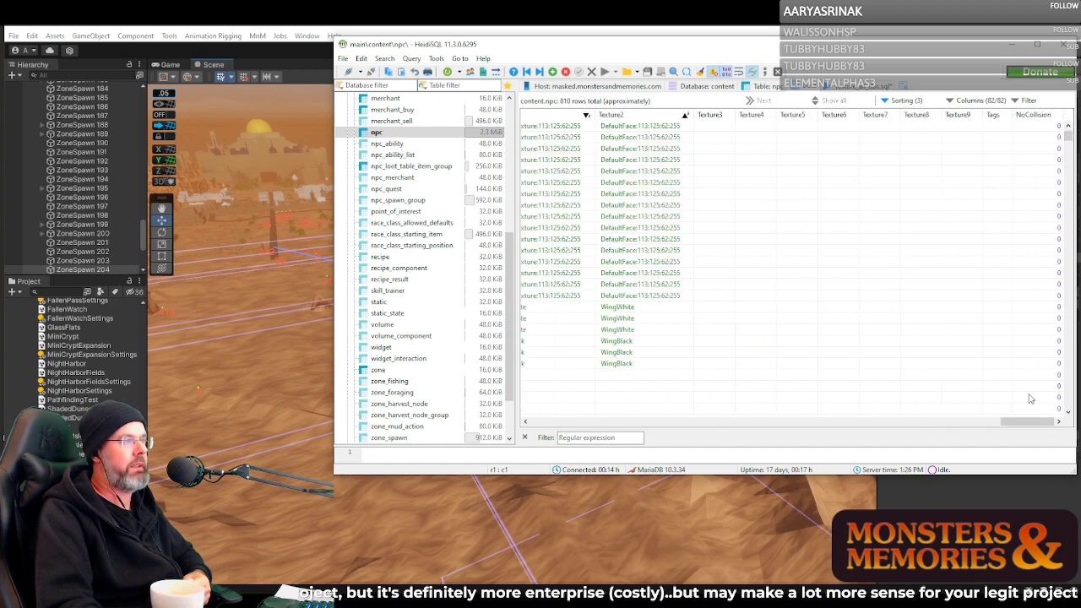
scroll(1030, 399, "up", 1)
scroll(1037, 424, "down", 14)
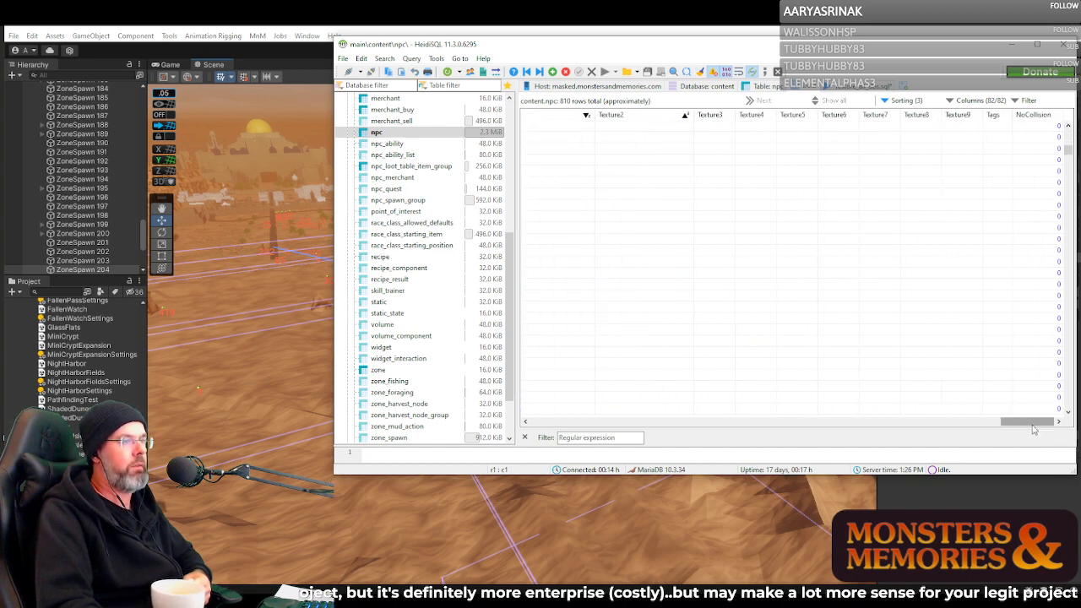
left_click_drag(1033, 427, 549, 426)
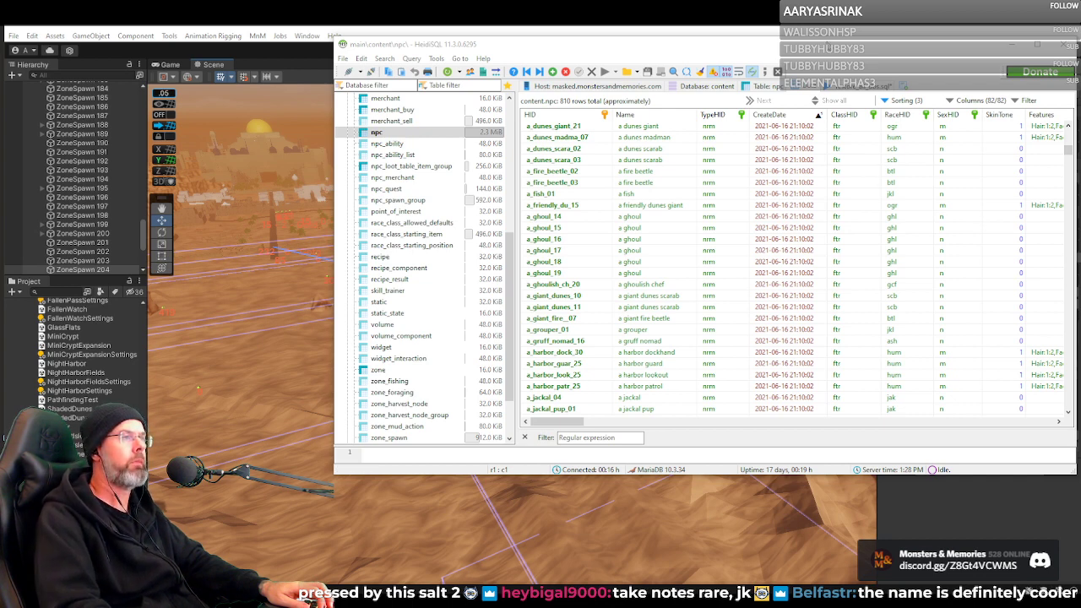
Narrow the HeidiSQL window and move it aside from the middle of the Unity scene.
left_click_drag(829, 48, 802, 118)
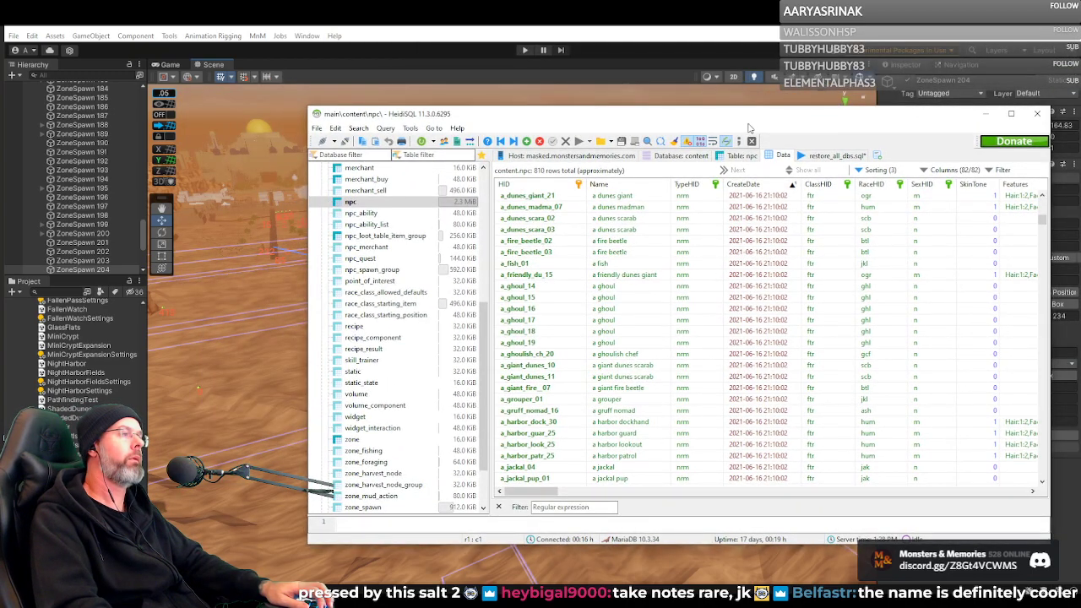
left_click_drag(637, 118, 566, 165)
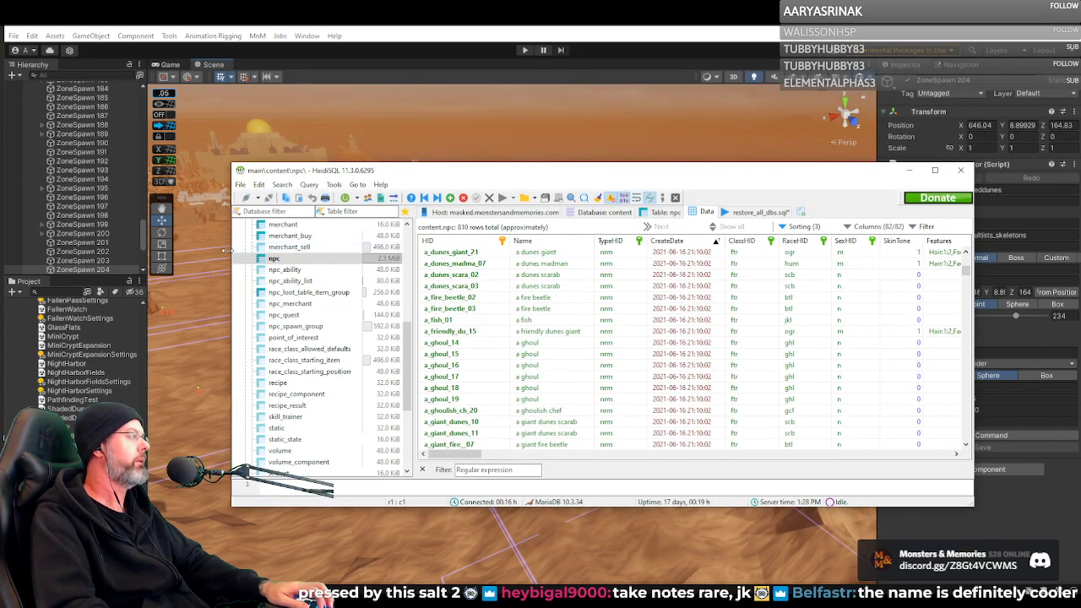
left_click_drag(233, 252, 337, 253)
left_click_drag(720, 176, 402, 107)
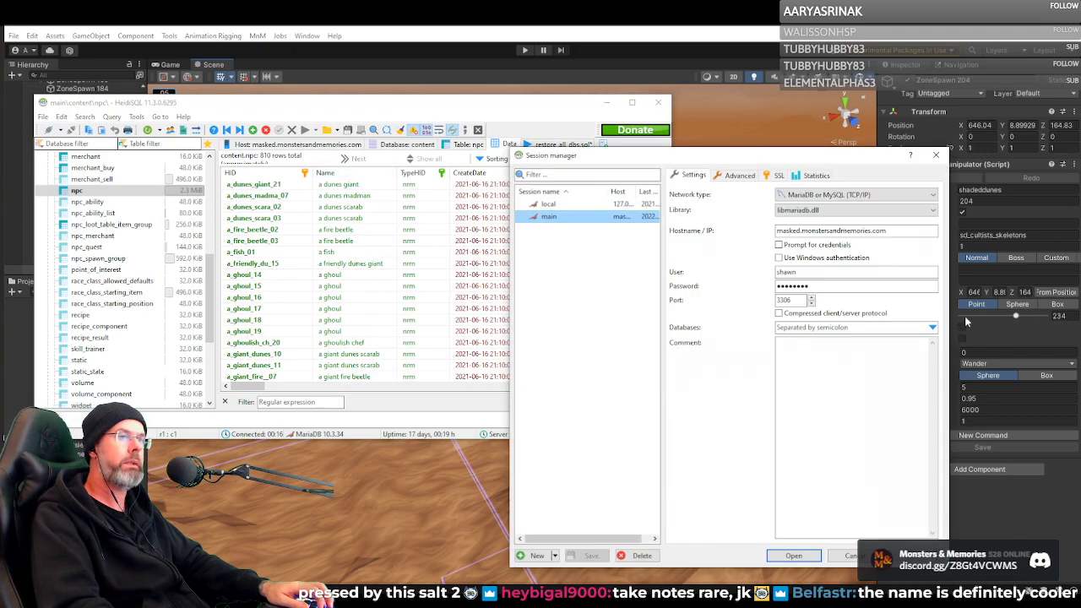
Connect a second HeidiSQL window to the main session and restore it from full-screen size.
left_click(783, 554)
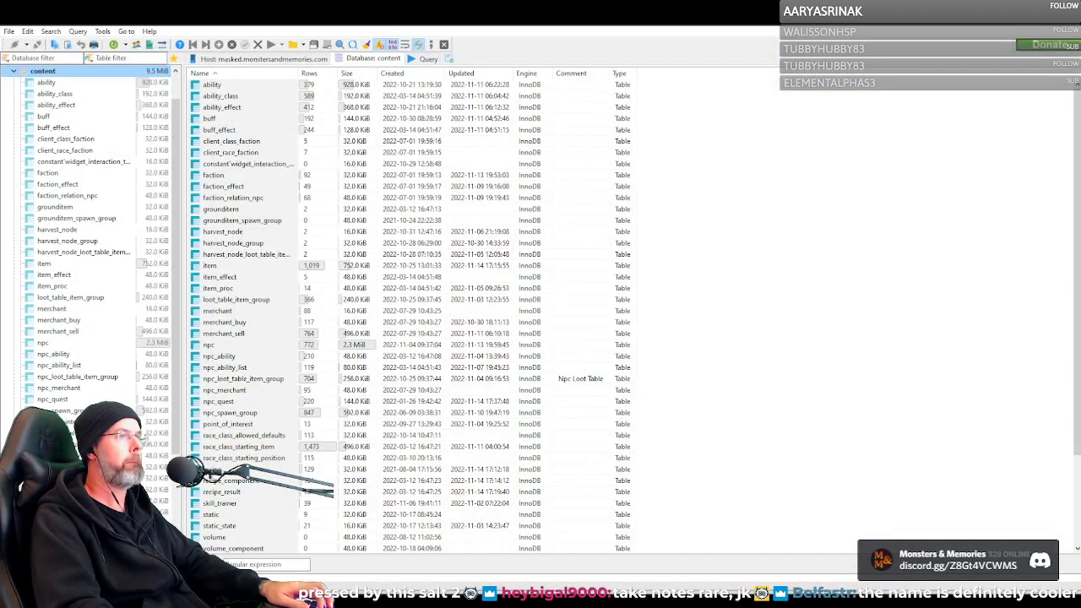
left_click(1041, 17)
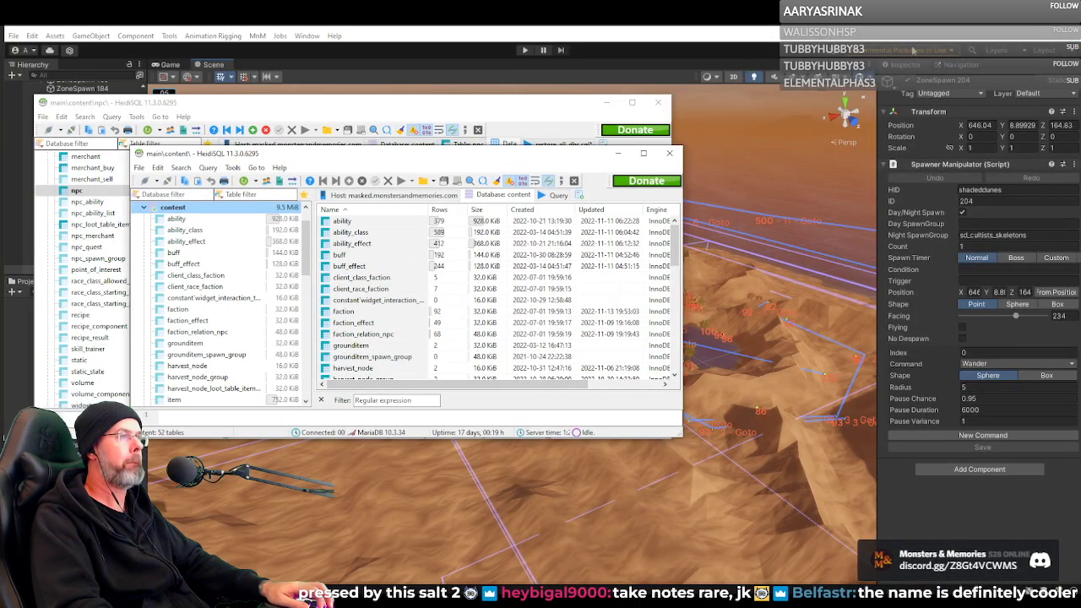
Move both HeidiSQL windows away from the middle of the scene and minimize them.
left_click_drag(565, 160, 941, 294)
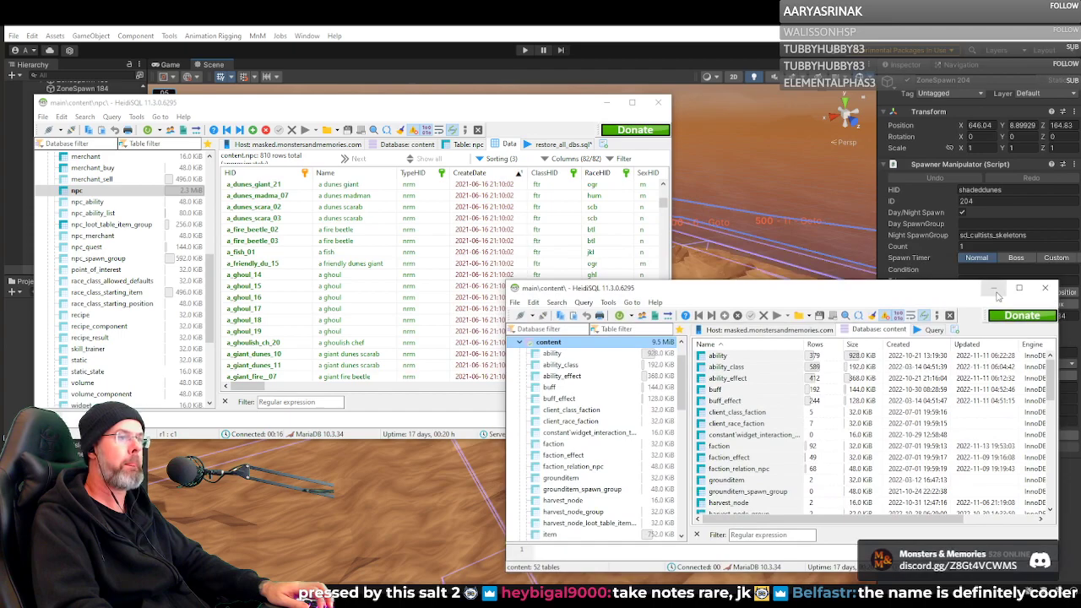
left_click(993, 288)
left_click_drag(532, 109, 905, 242)
left_click(979, 237)
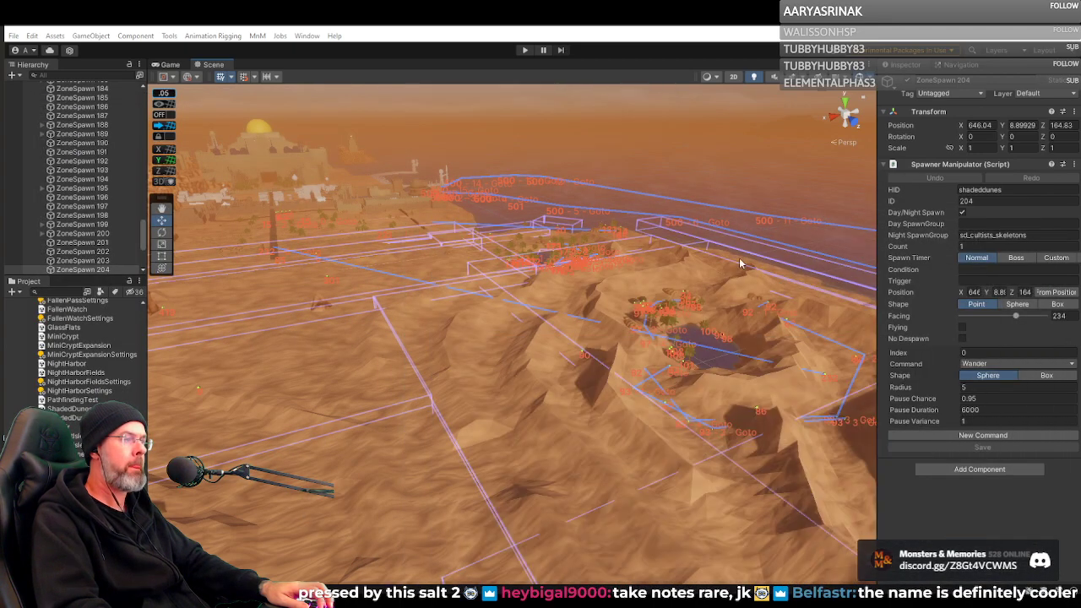
Survey the shadeddunes zone and inspect the settings of box spawners 9, 84 and 91 on the open sand.
right_click_drag(670, 246, 34, 262)
key("w")
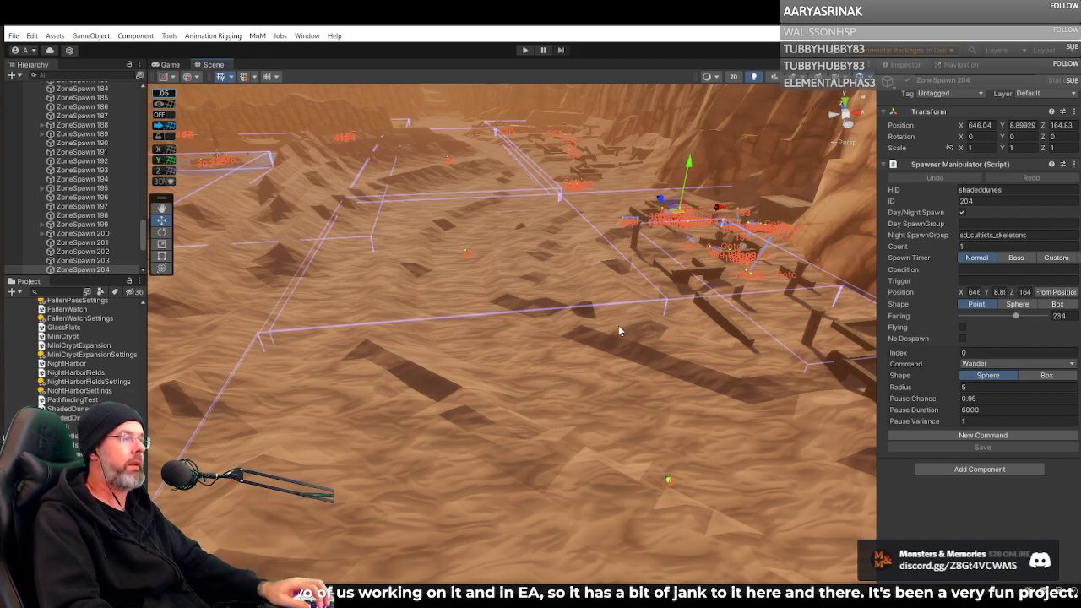
right_click_drag(618, 331, 28, 299)
key("w")
key("e")
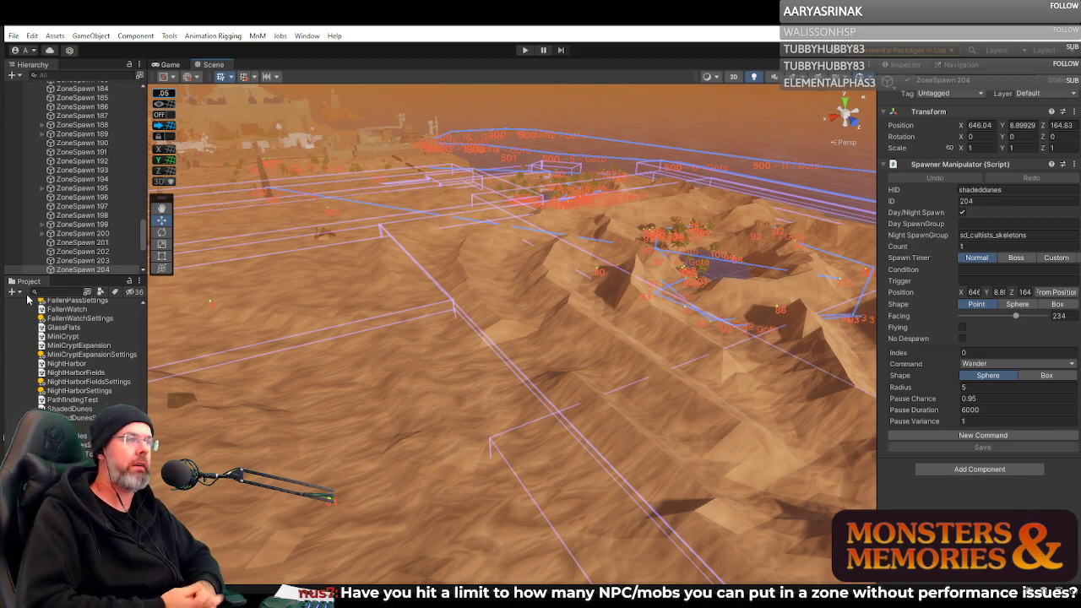
right_click_drag(503, 317, 666, 229)
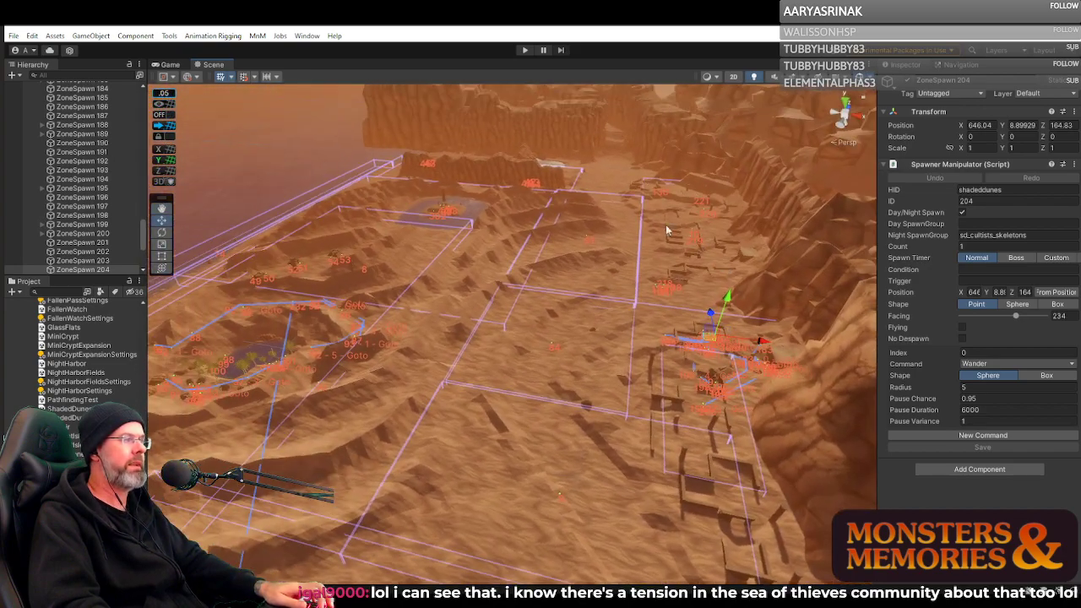
right_click_drag(634, 508, 525, 450)
left_click(494, 445)
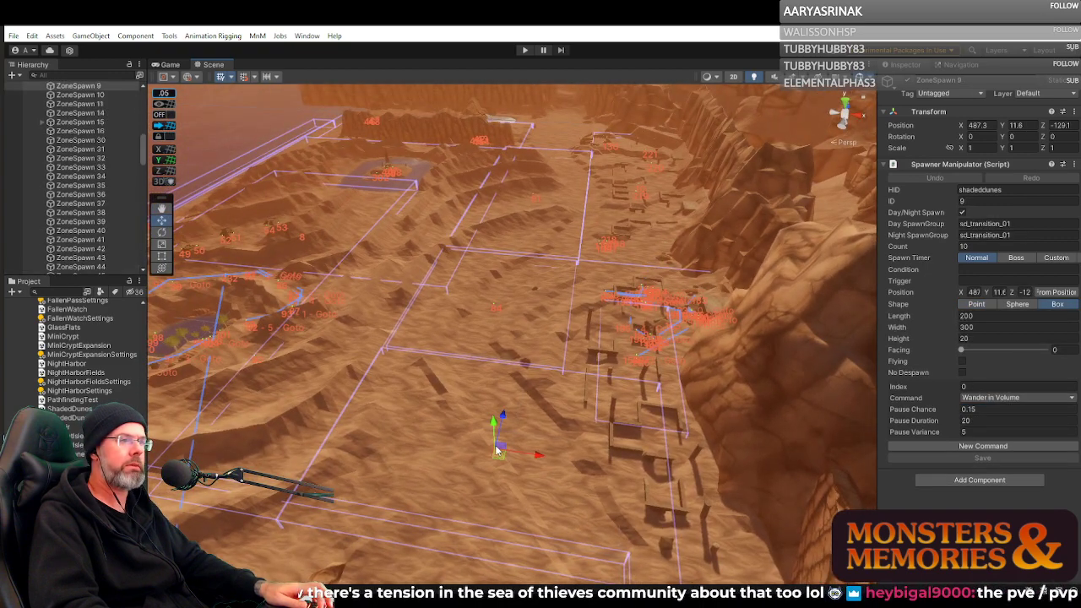
left_click(496, 305)
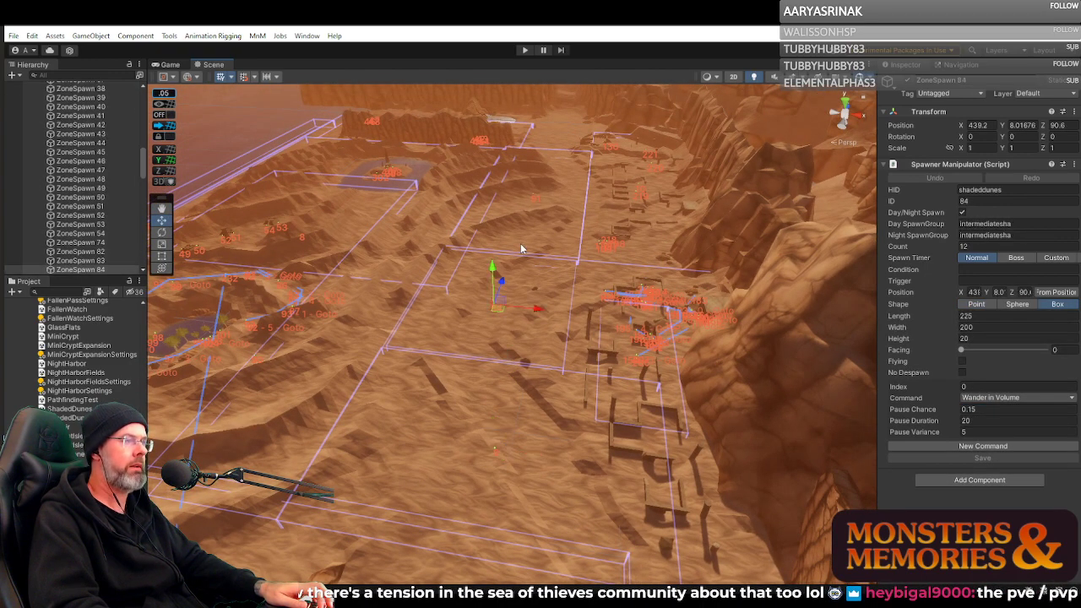
left_click(531, 193)
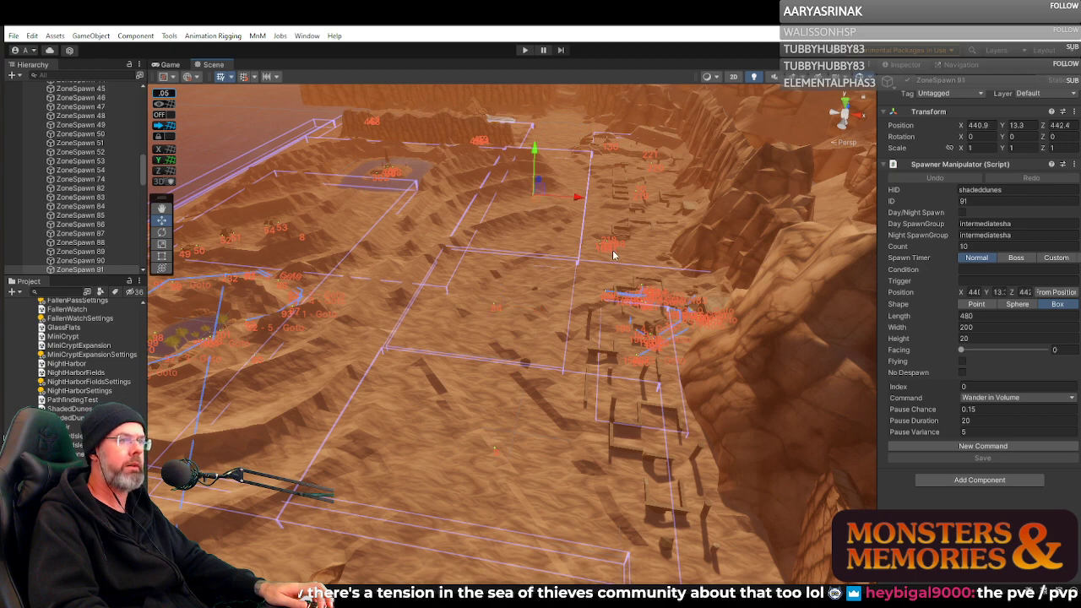
Inspect the settings of box spawners 74, 301 and 8 along the shoreline, the zone transition and the inner dunes.
right_click_drag(615, 255, 510, 203)
left_click(527, 201)
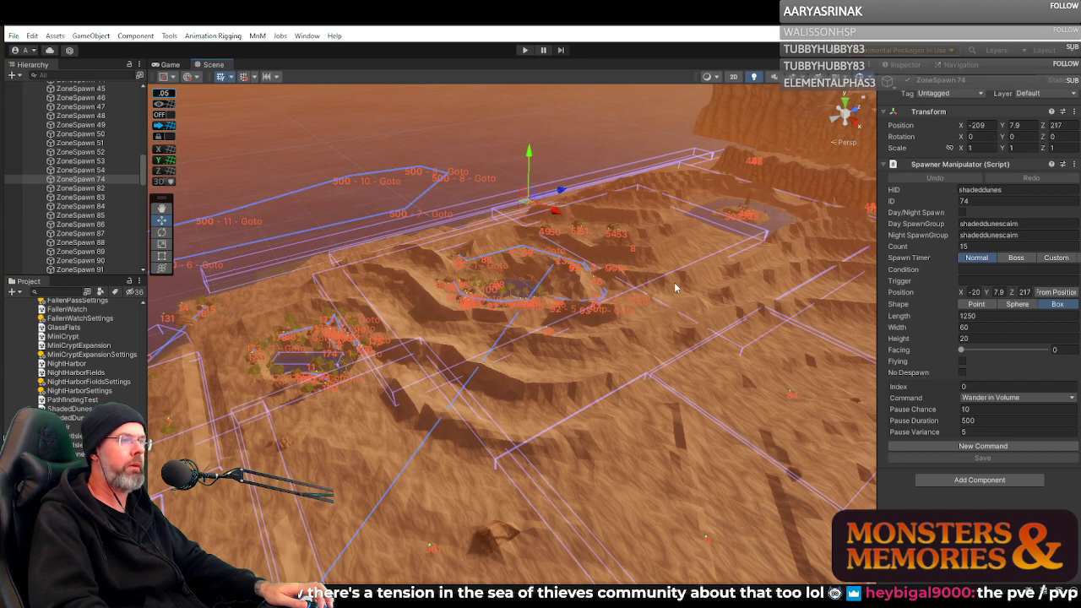
right_click_drag(674, 287, 496, 314)
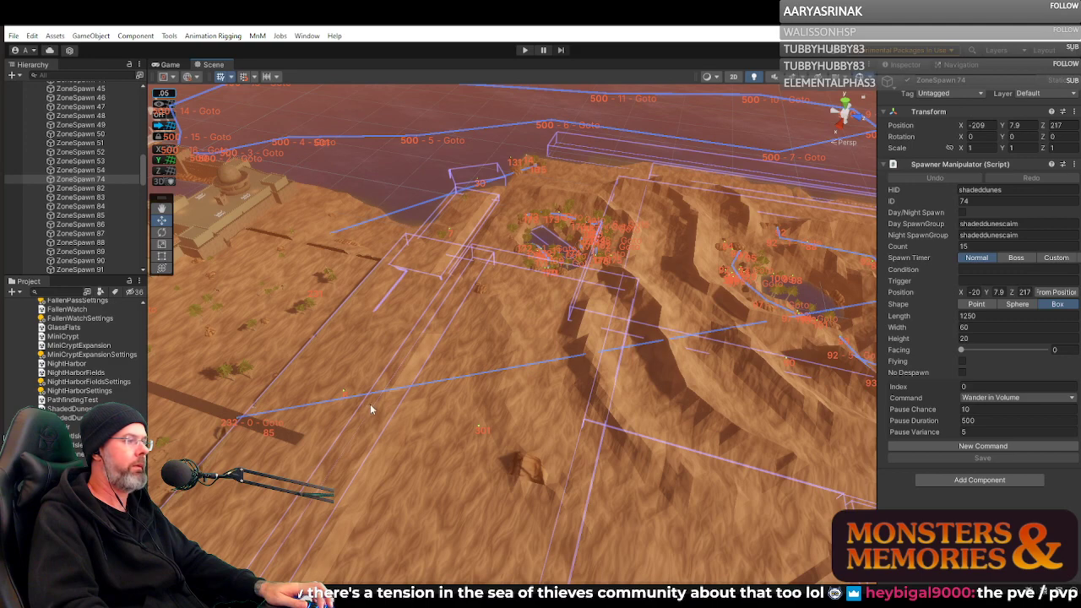
left_click(479, 429)
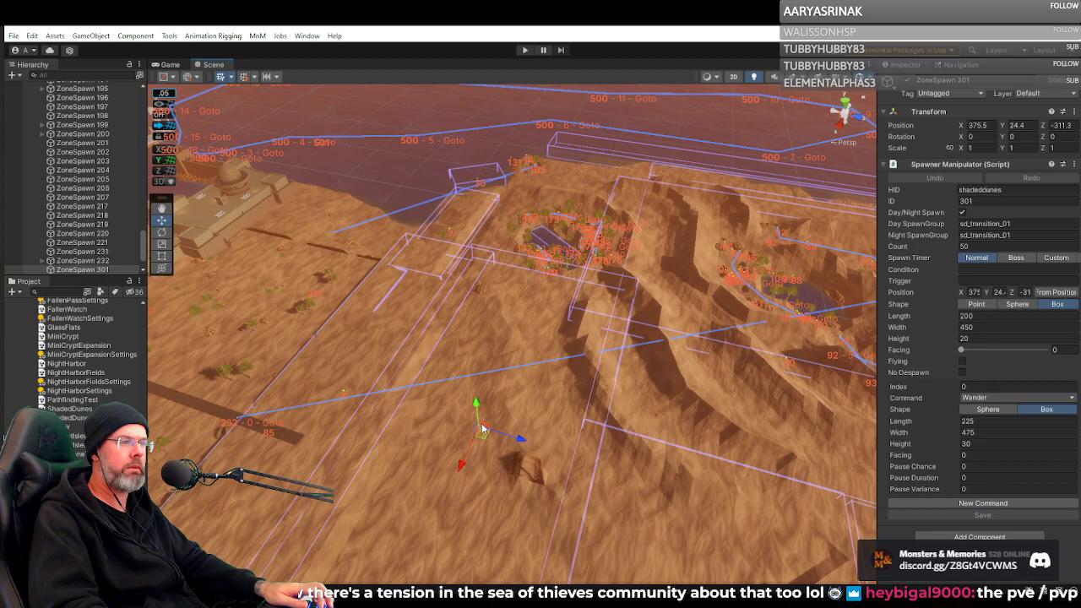
right_click_drag(482, 429, 639, 378)
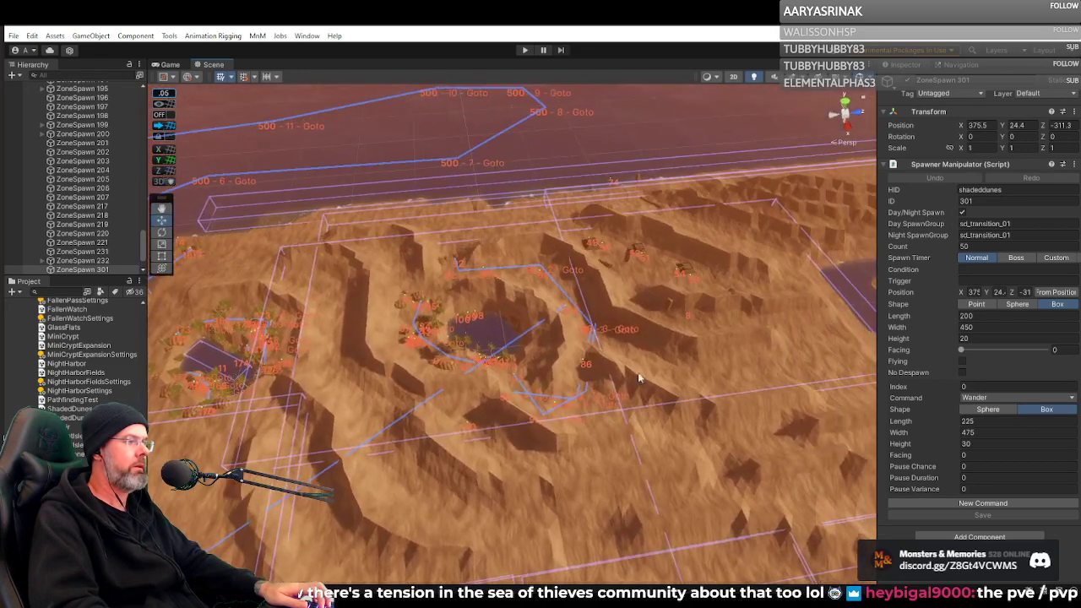
left_click(685, 321)
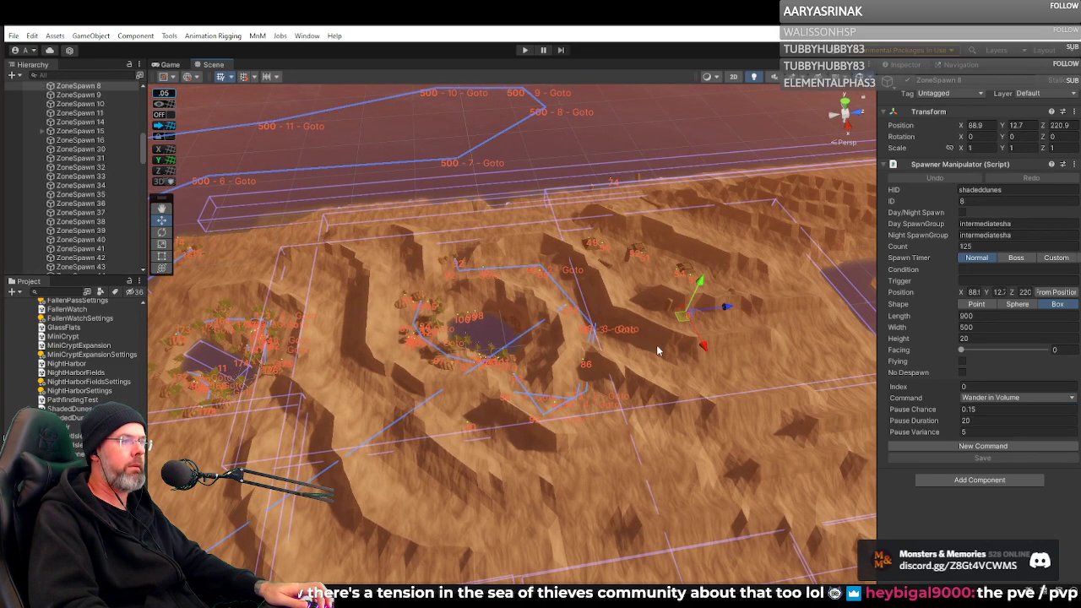
Look across the dunes to the city, then open the NightHarbor scene.
right_click_drag(658, 351, 736, 297)
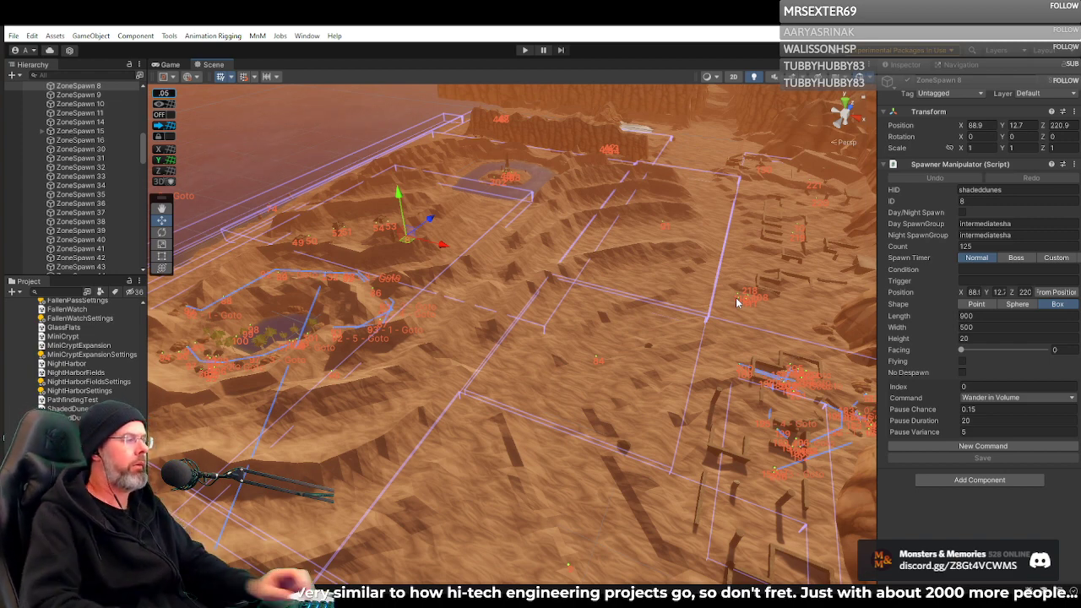
right_click_drag(539, 304, 131, 318)
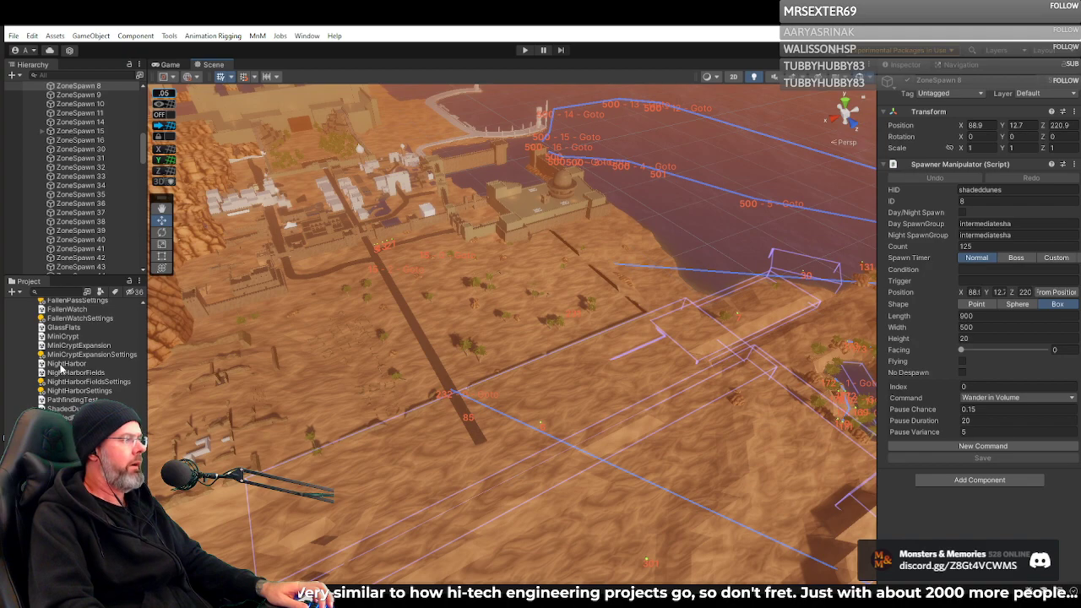
scroll(618, 316, "down", 8)
mouse_move(617, 317)
right_mouse_down()
mouse_move(583, 302)
mouse_move(604, 303)
right_mouse_up()
key("w")
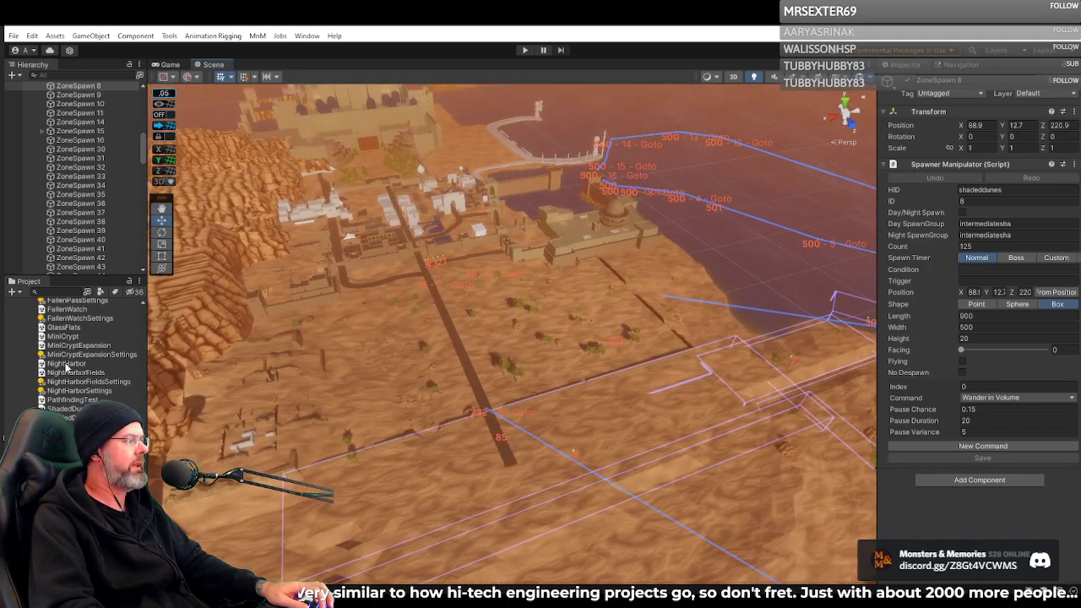
left_click(67, 364)
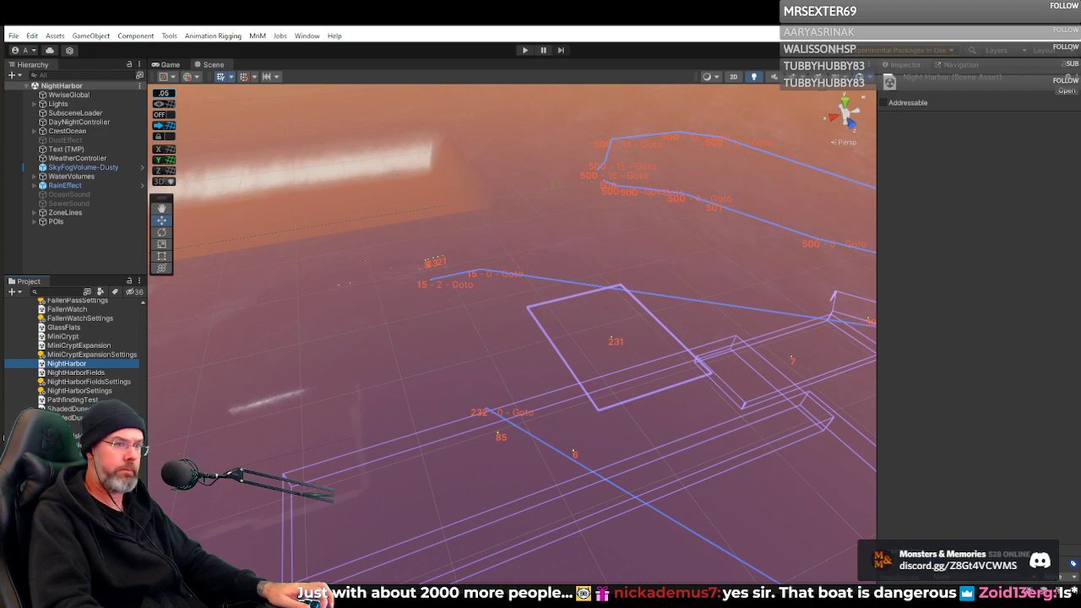
Set the Zone Panel's active zone to nightharbor, enable its zone spawners, and move the panel off the scene.
left_click_drag(1080, 234, 716, 188)
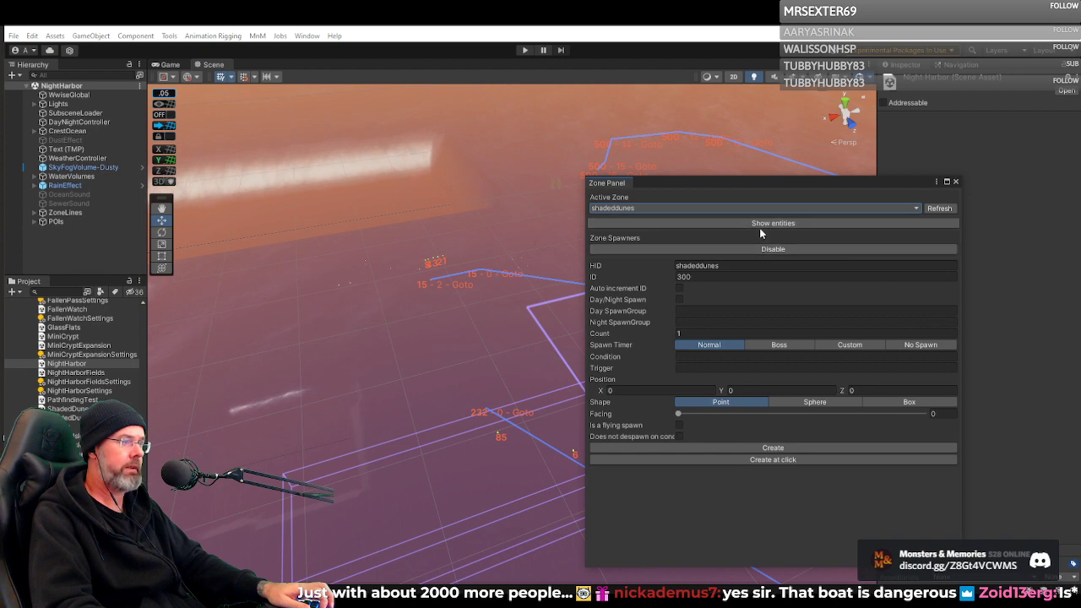
left_click(751, 208)
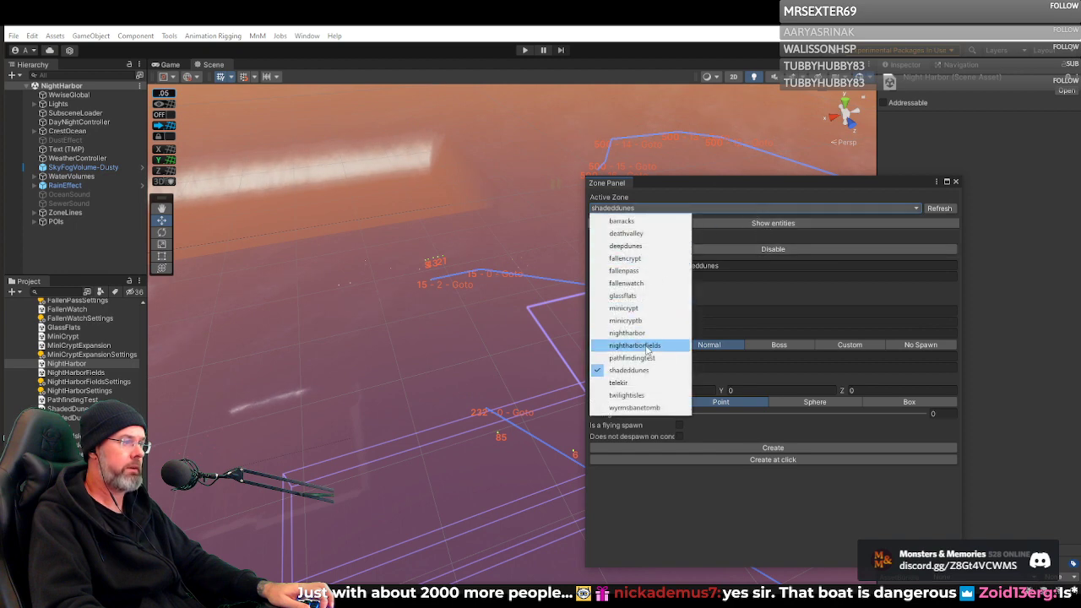
left_click(626, 332)
left_click(788, 250)
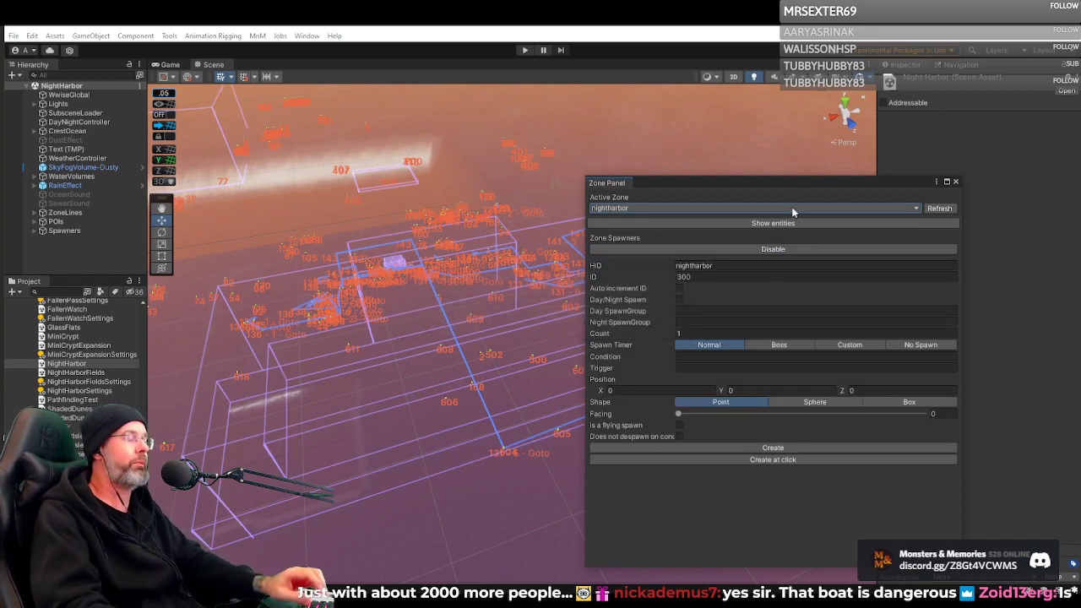
left_click_drag(813, 184, 1080, 221)
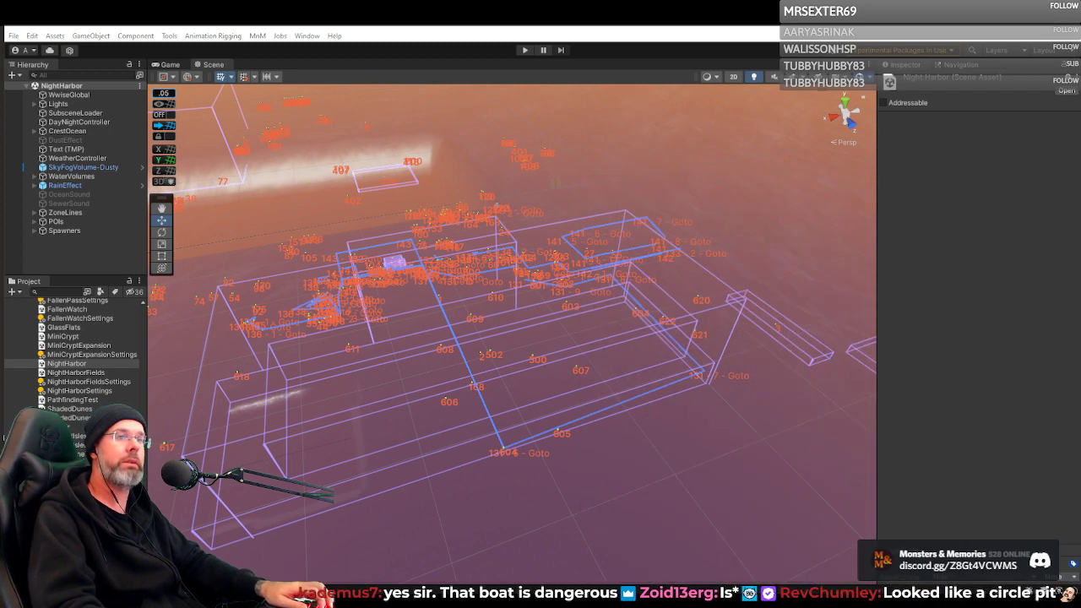
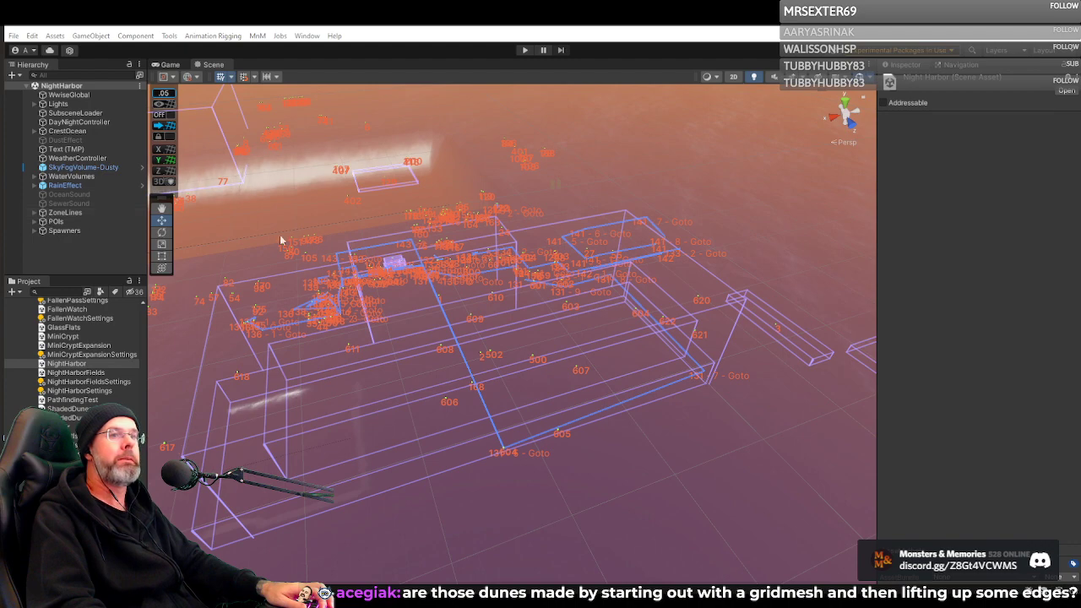
Reopen the ShadedDunes scene and select the ShadedDuneTerrain3 terrain object.
right_click_drag(459, 222, 879, 192)
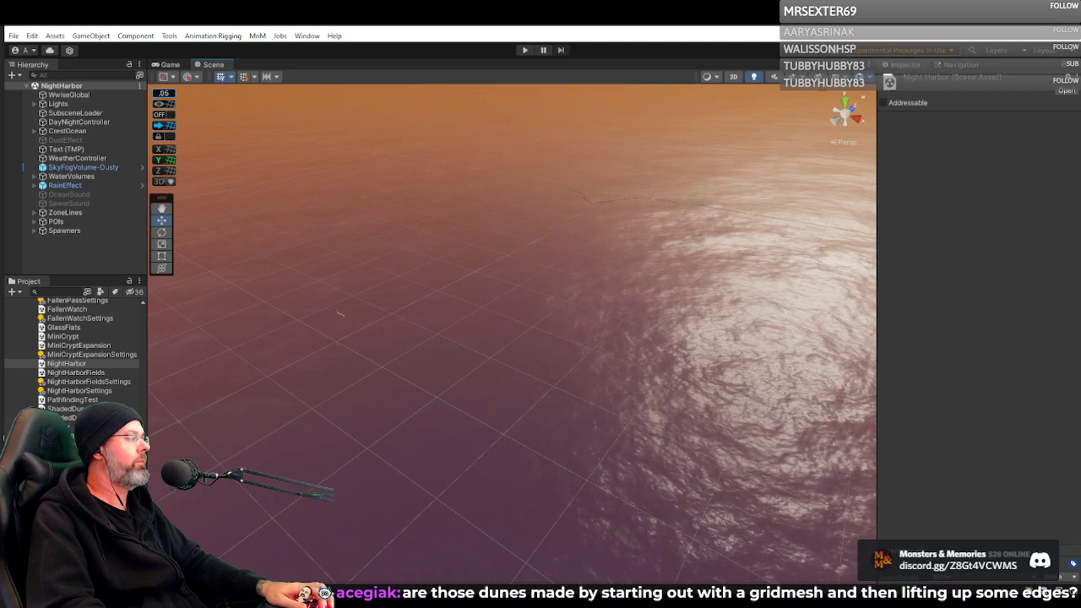
double_click(66, 408)
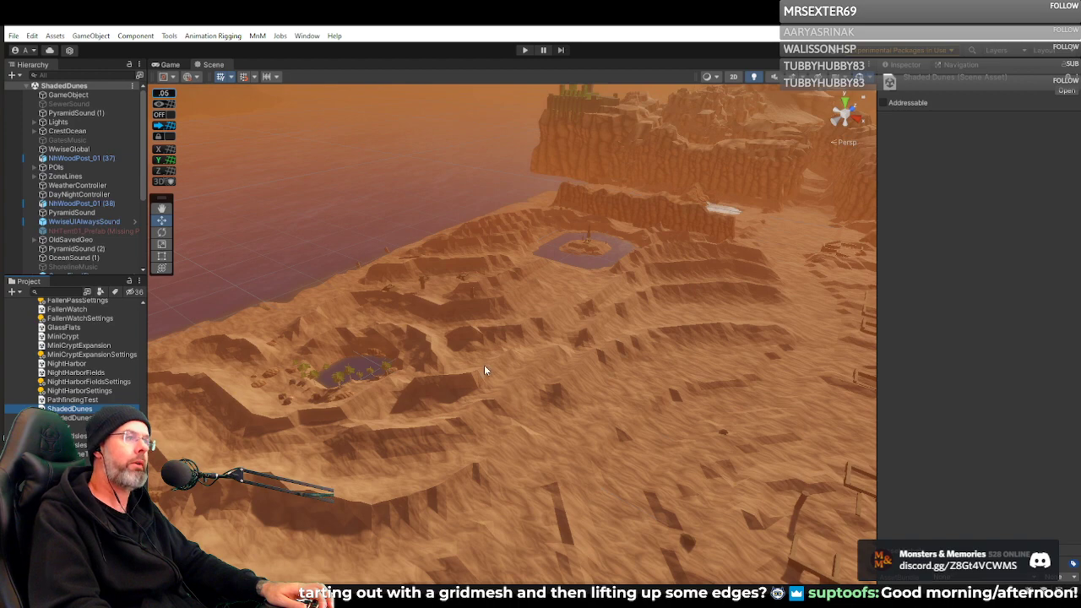
right_click_drag(483, 370, 521, 384)
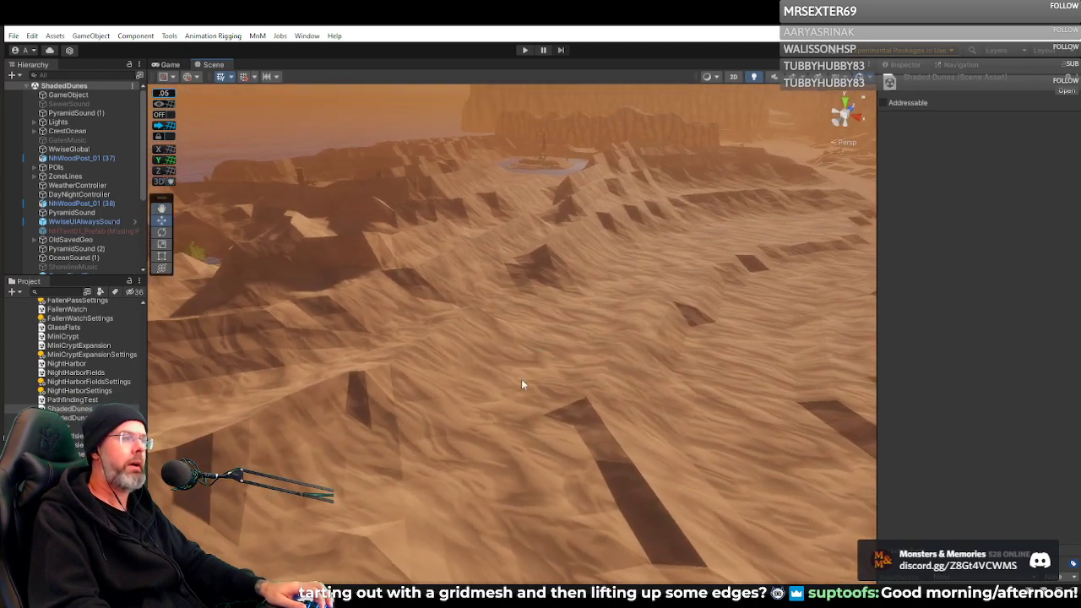
left_click(485, 413)
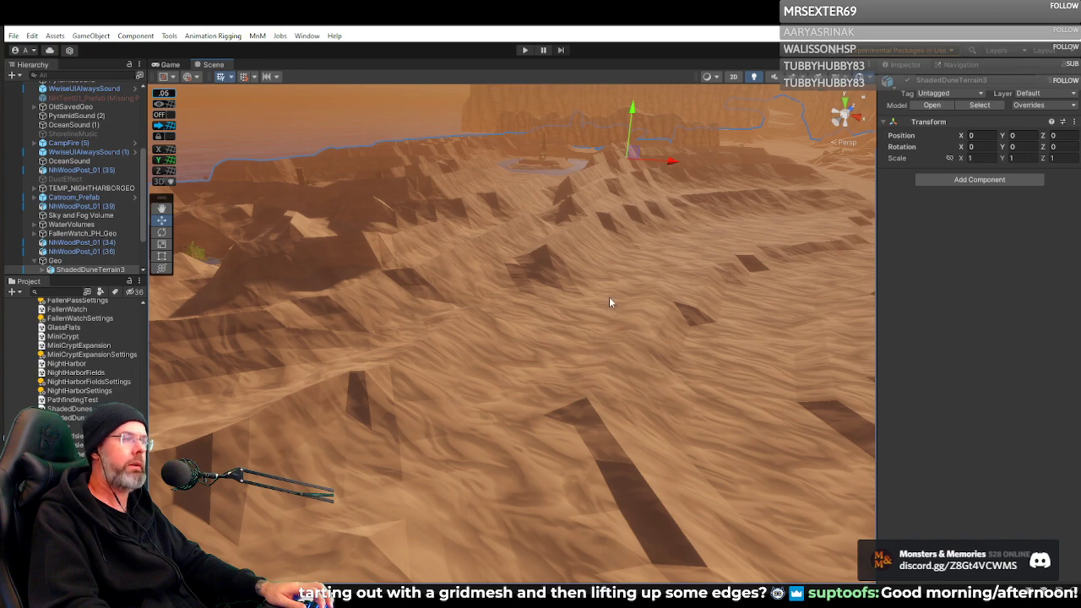
Look over the dune ridges and select the ShadedDunerTerrain_3 mesh inside the terrain object.
right_click_drag(610, 299, 675, 289)
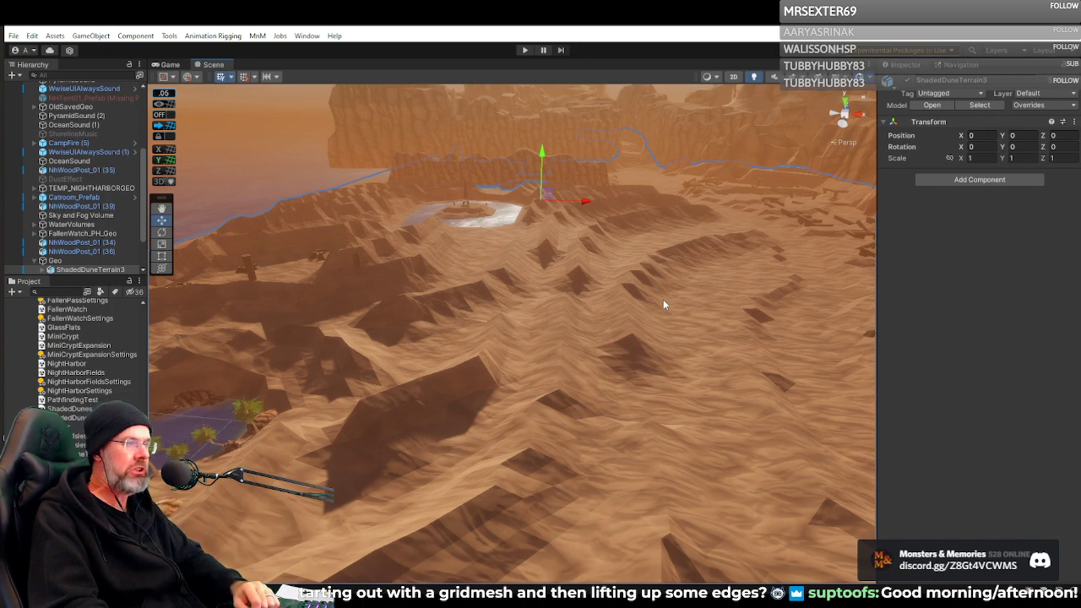
right_click_drag(663, 304, 705, 275)
right_click_drag(761, 273, 719, 308)
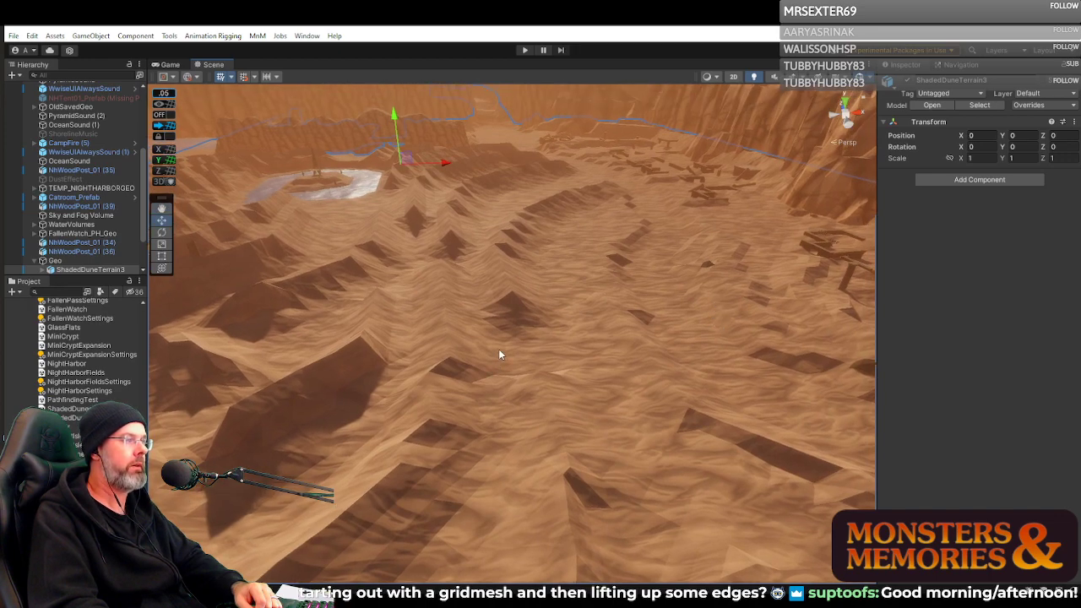
right_click_drag(627, 297, 694, 332)
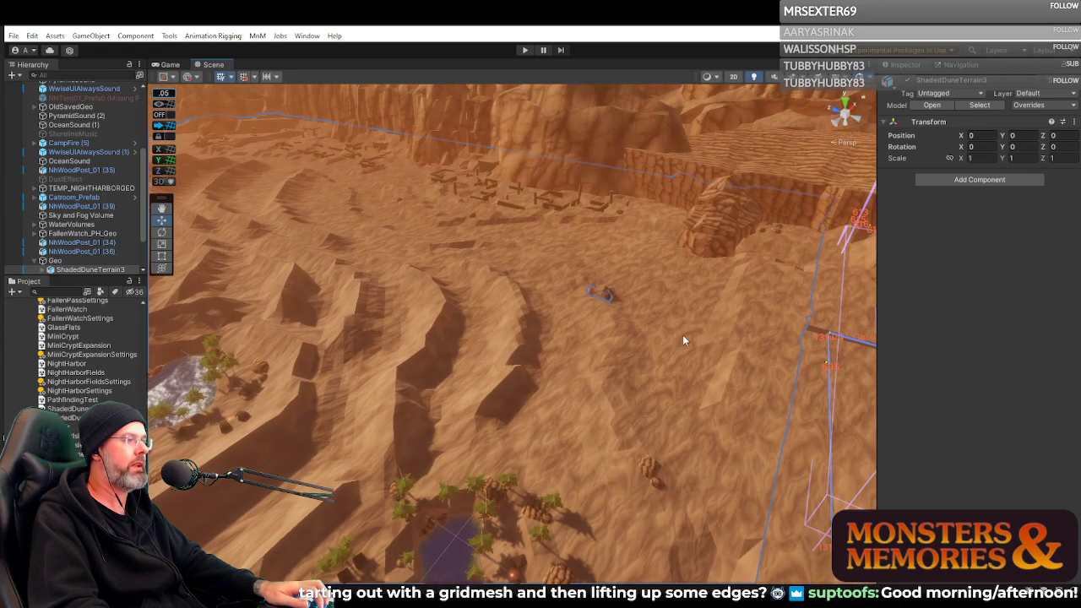
left_click(684, 340)
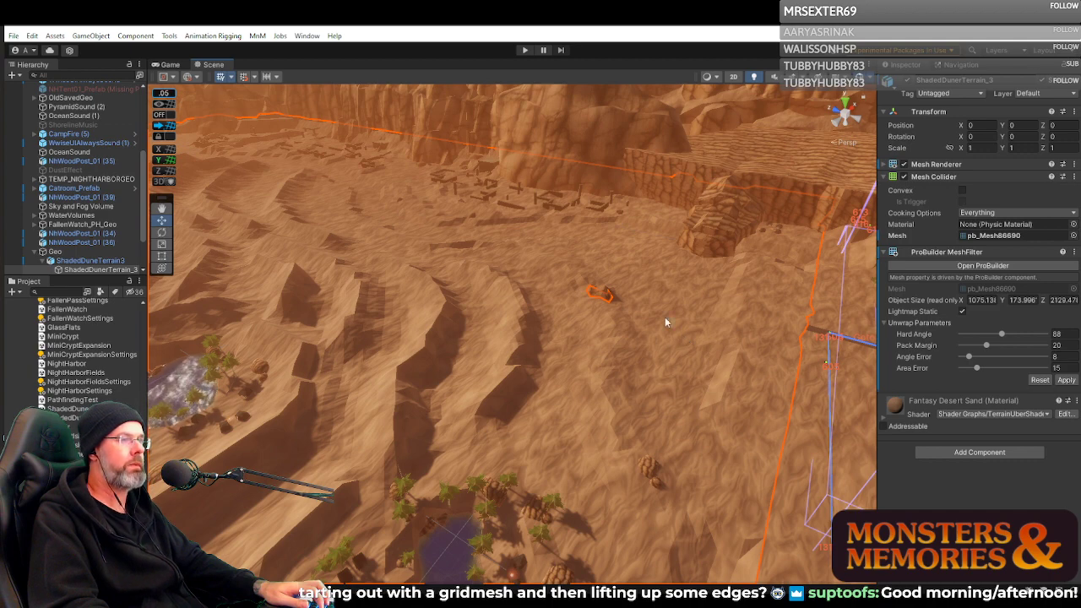
Examine the shape of the dune terrain mesh from above and from ground level.
right_click_drag(610, 327, 510, 313)
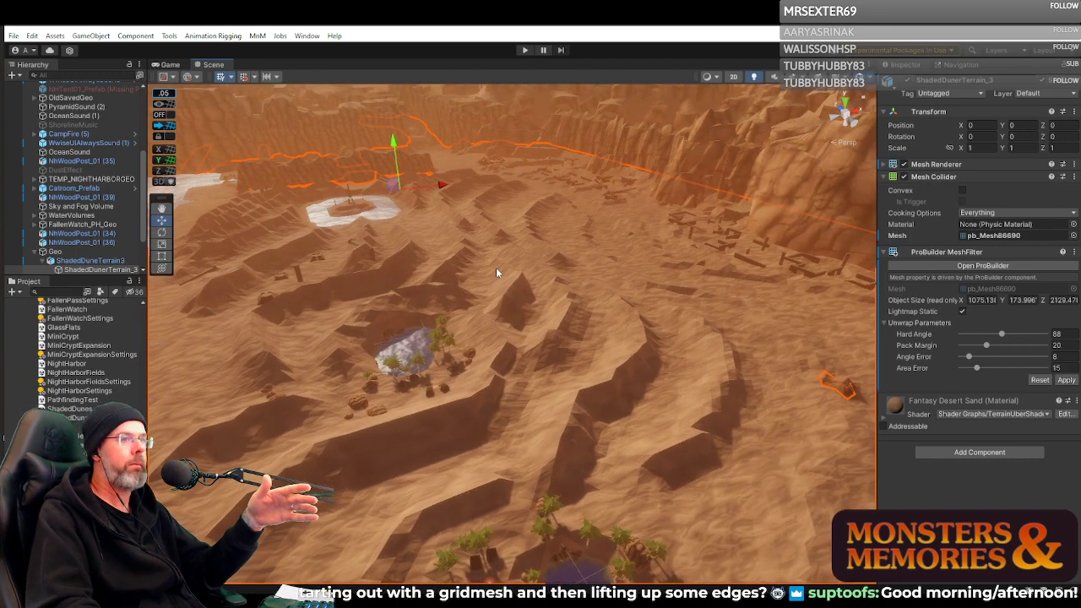
right_click_drag(513, 267, 360, 227)
right_click_drag(428, 443, 463, 378)
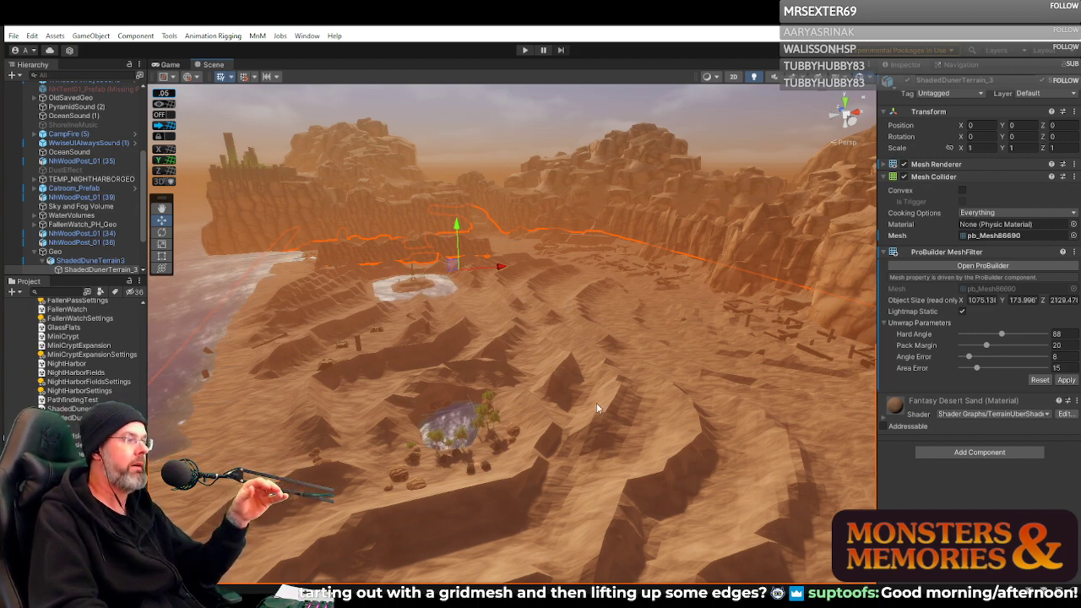
right_click_drag(596, 403, 597, 445)
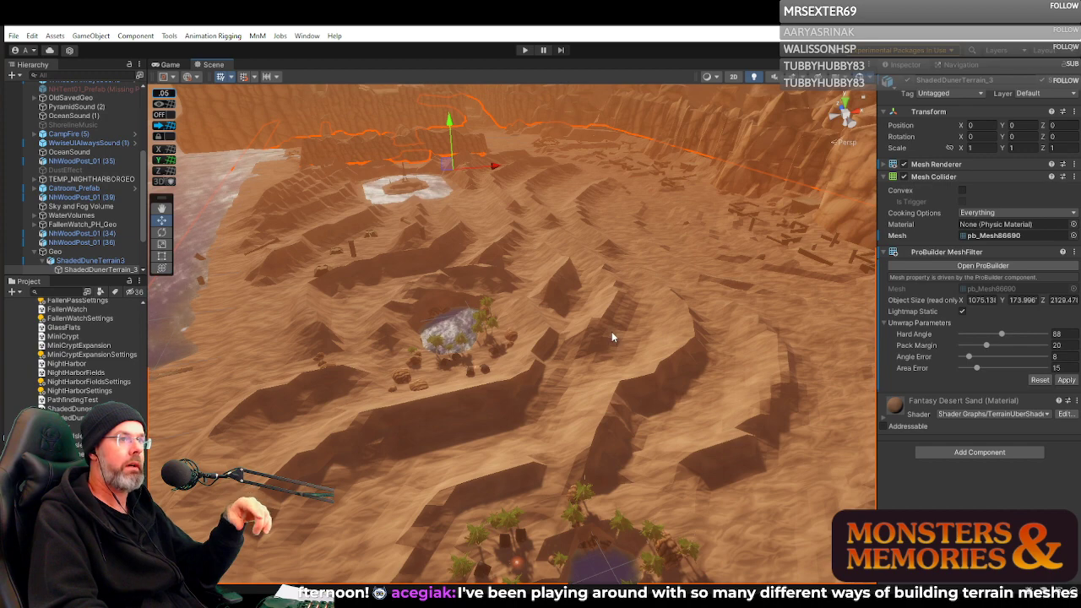
mouse_move(611, 334)
right_mouse_down()
mouse_move(711, 333)
mouse_move(624, 335)
mouse_move(596, 322)
right_mouse_up()
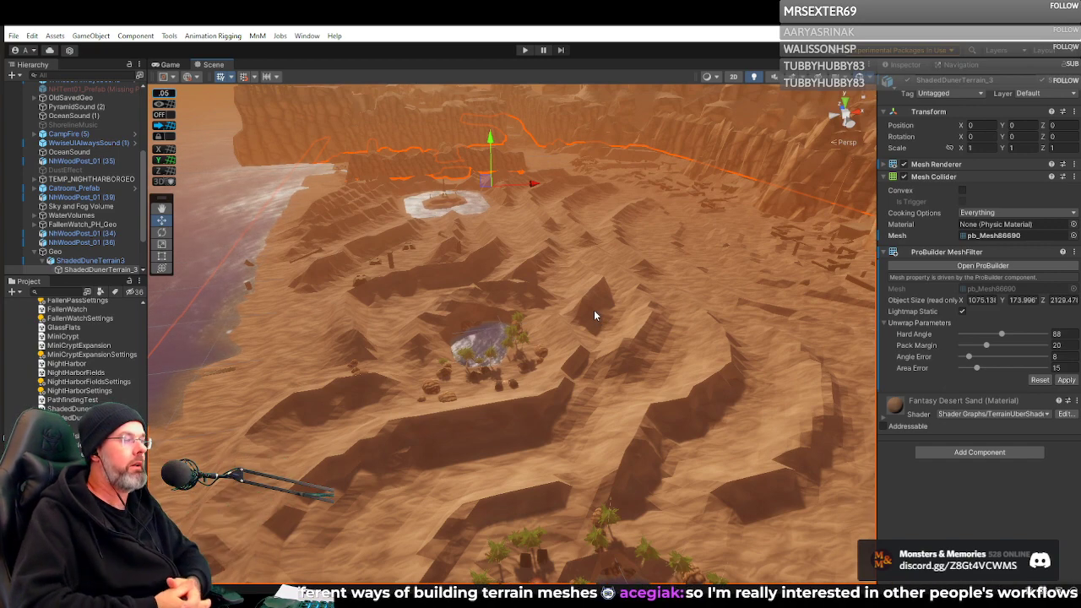
right_click_drag(569, 302, 543, 272)
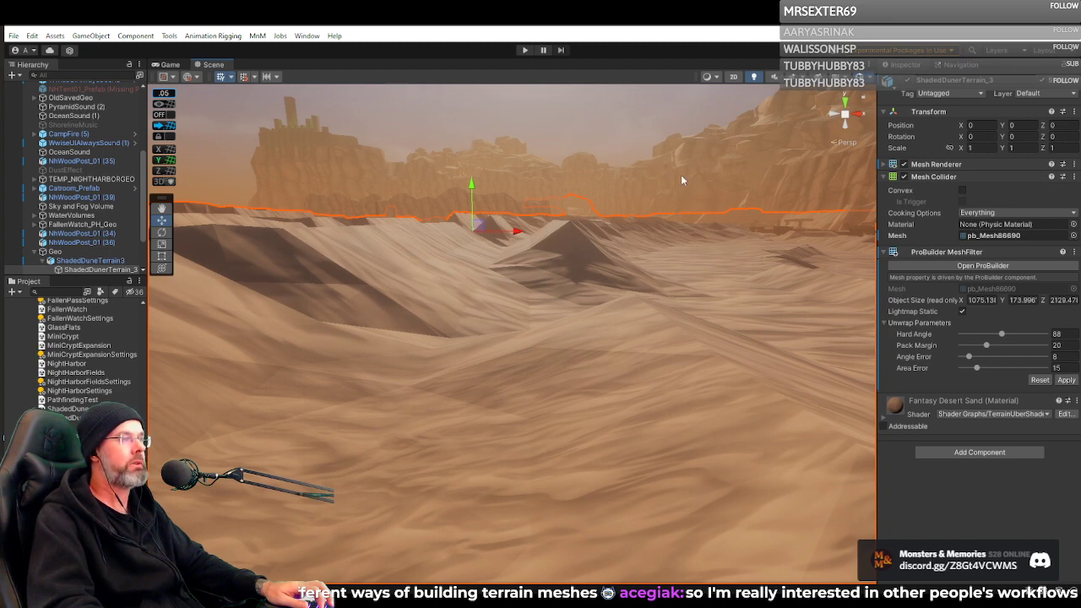
Examine the dune ridges of the terrain mesh at ground level and from above, as far as the neighbouring harbor city.
right_click_drag(634, 165, 638, 168)
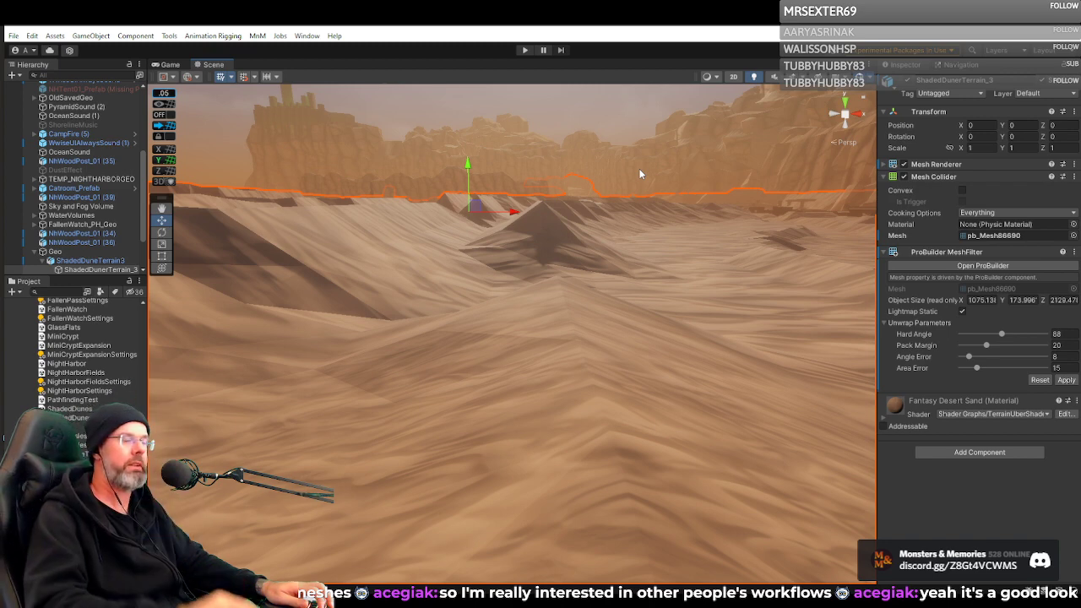
mouse_move(616, 245)
right_mouse_down()
mouse_move(336, 241)
mouse_move(166, 215)
mouse_move(241, 203)
mouse_move(397, 232)
mouse_move(717, 245)
mouse_move(647, 236)
mouse_move(632, 257)
mouse_move(616, 253)
mouse_move(625, 268)
mouse_move(482, 324)
mouse_move(337, 285)
mouse_move(533, 284)
mouse_move(698, 261)
mouse_move(644, 244)
mouse_move(604, 251)
mouse_move(601, 239)
right_mouse_up()
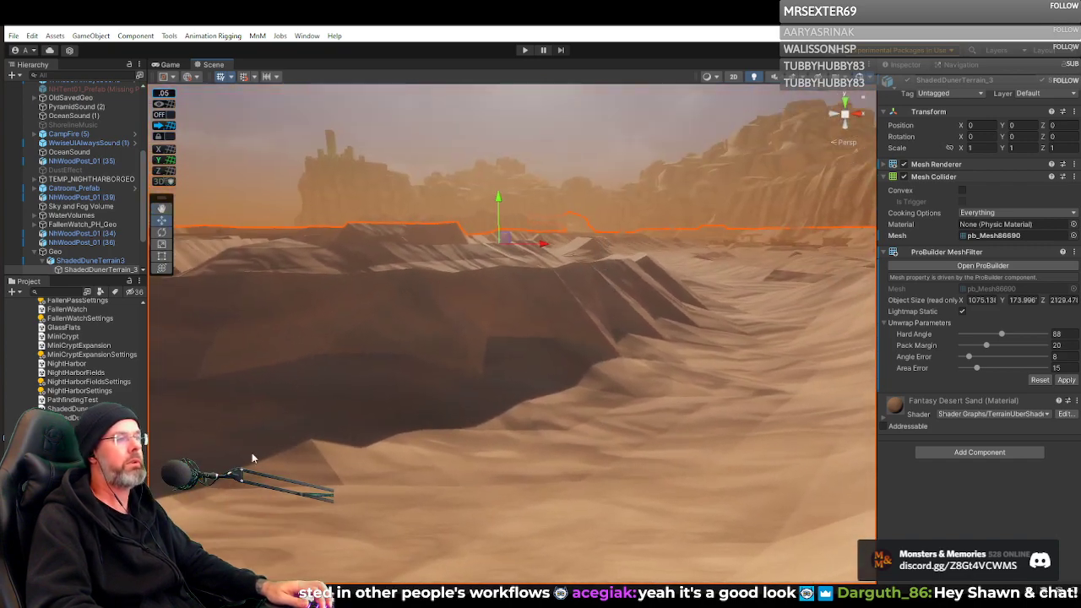
right_click_drag(552, 357, 625, 334)
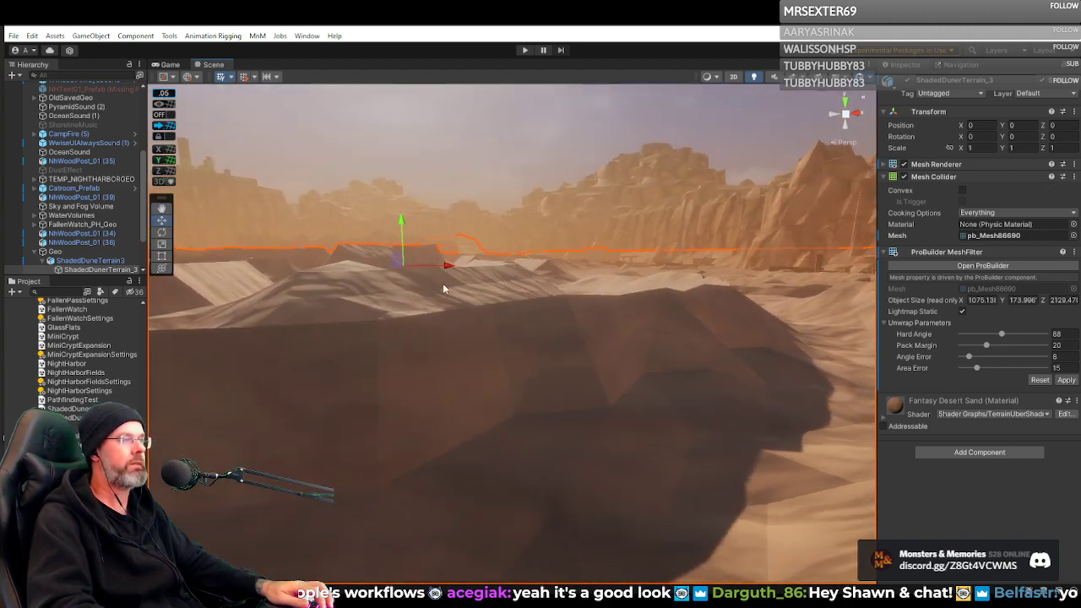
right_click_drag(519, 356, 698, 270)
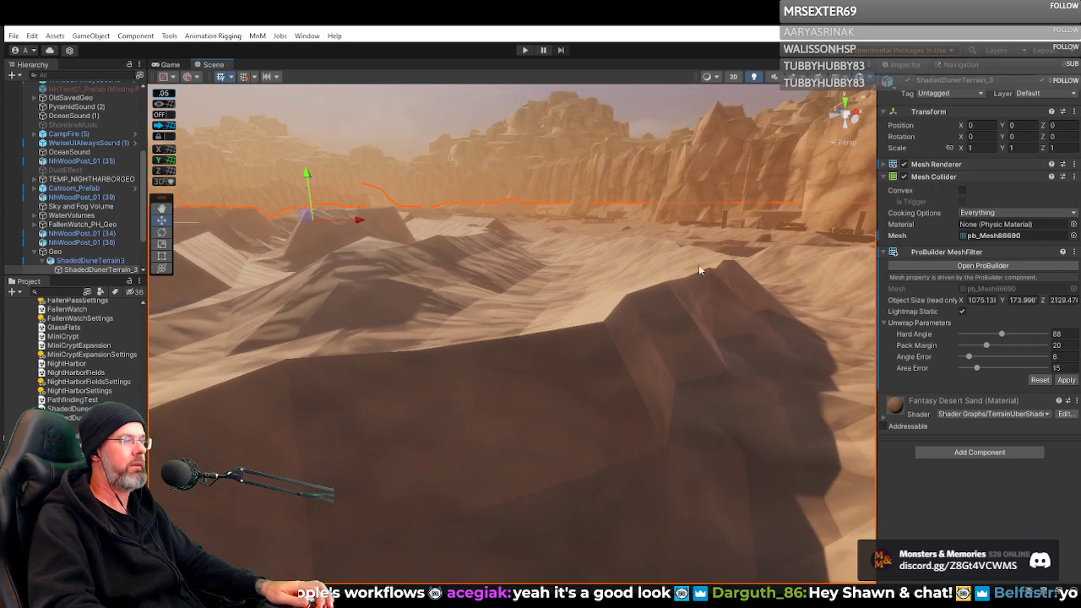
right_click_drag(610, 436, 515, 384)
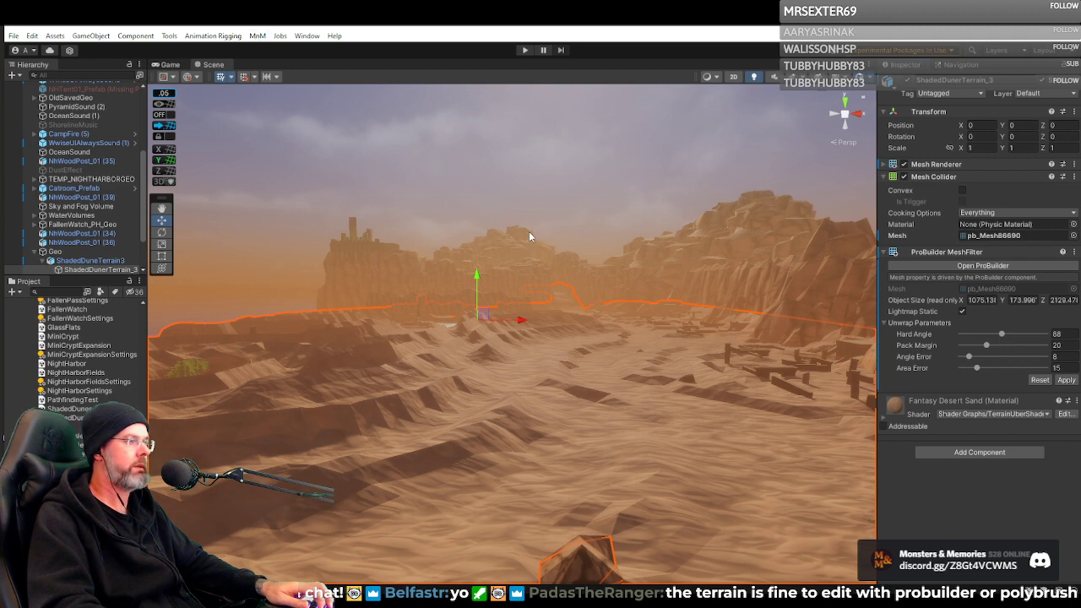
right_click_drag(526, 226, 521, 230)
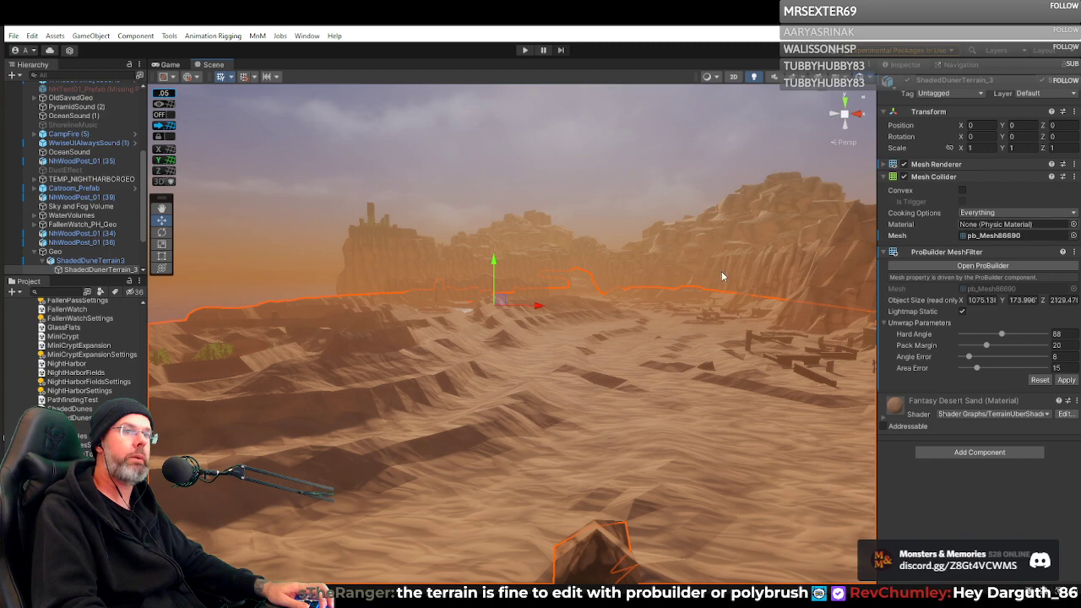
right_click_drag(722, 276, 59, 390)
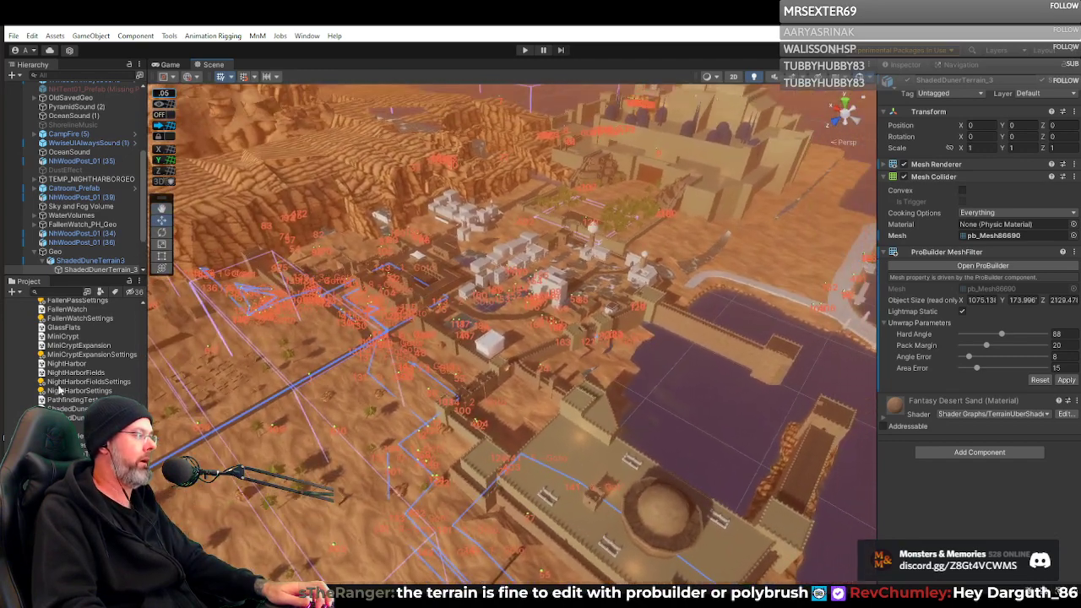
Open the NightHarbor scene without saving the ShadedDunes changes and load all its subscenes in the editor with the SubsceneLoader.
double_click(52, 364)
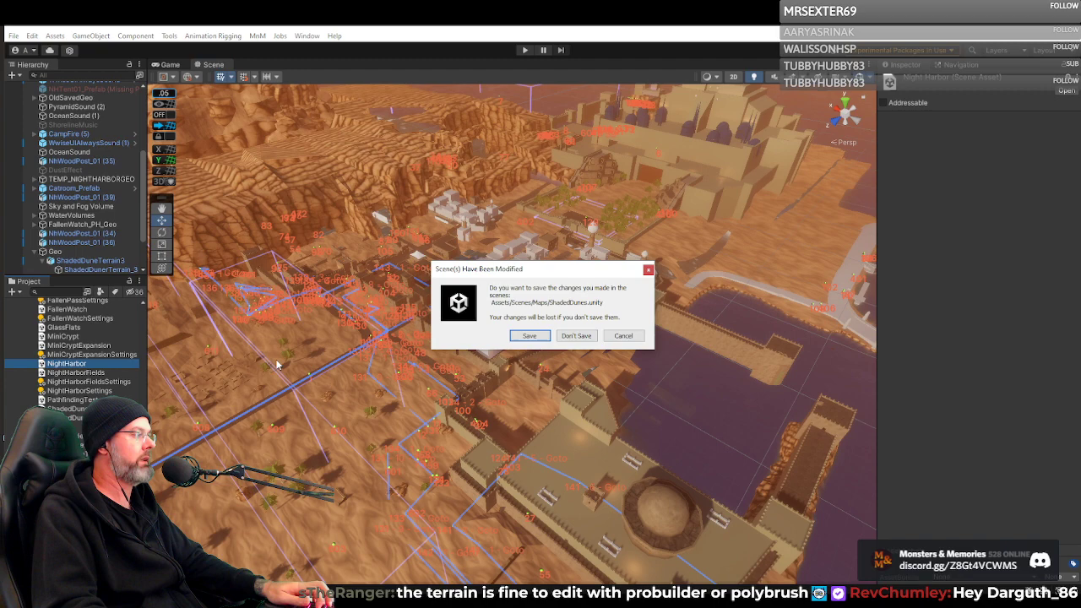
left_click(578, 336)
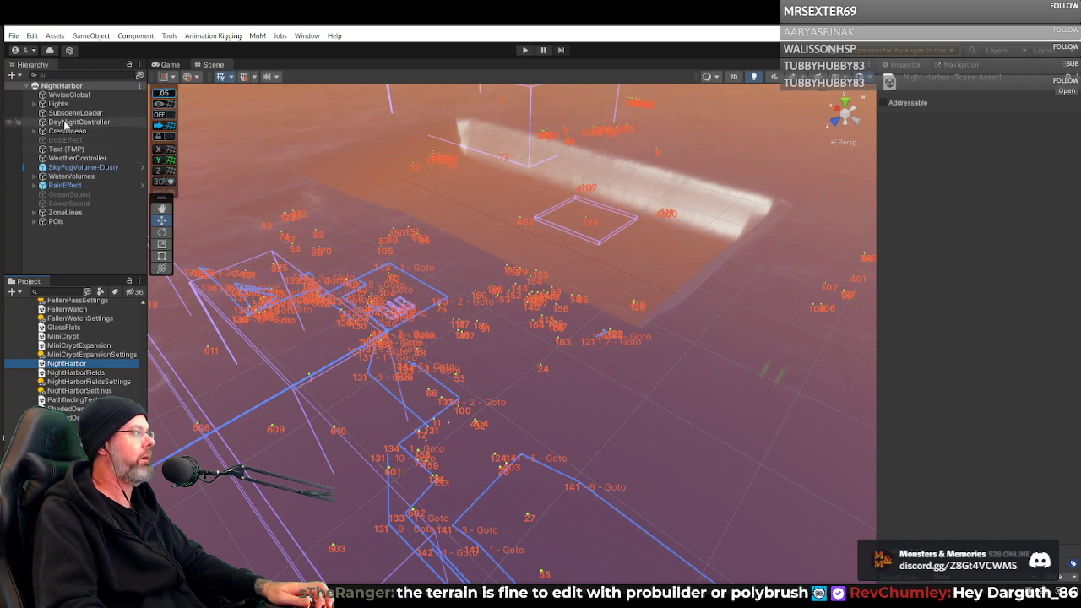
left_click(74, 113)
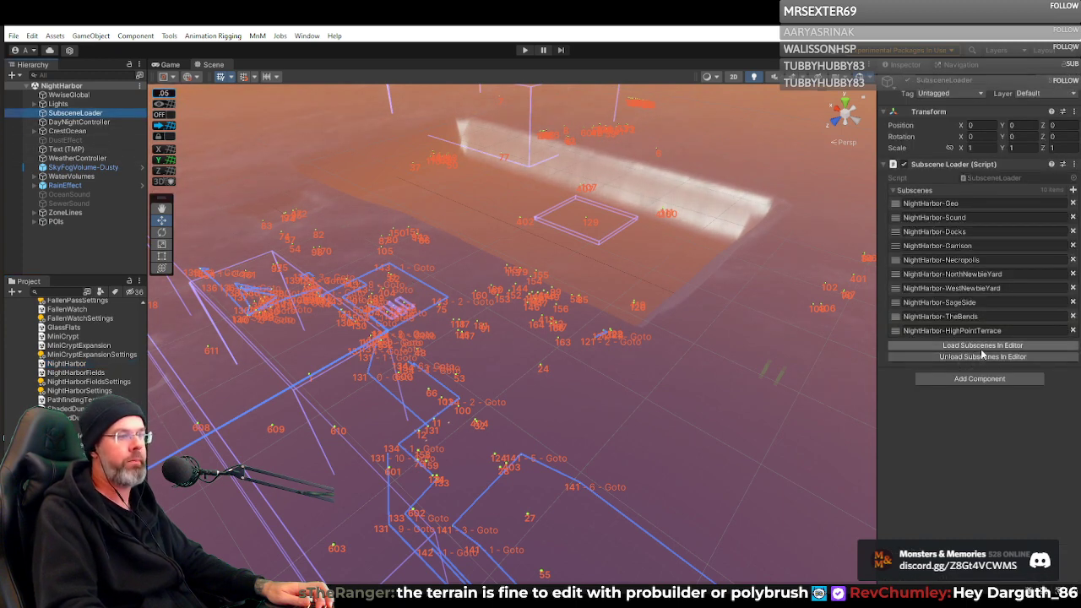
left_click(981, 346)
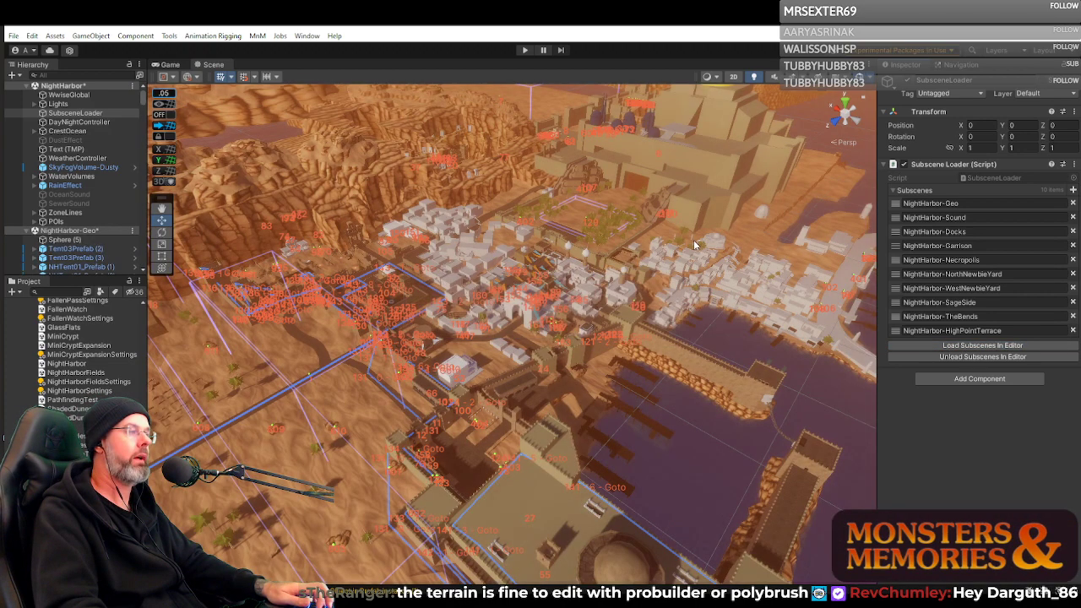
Examine the NightHarbor docks, harbor walls and domed fortress from several angles.
right_click_drag(648, 235, 282, 203)
key("w")
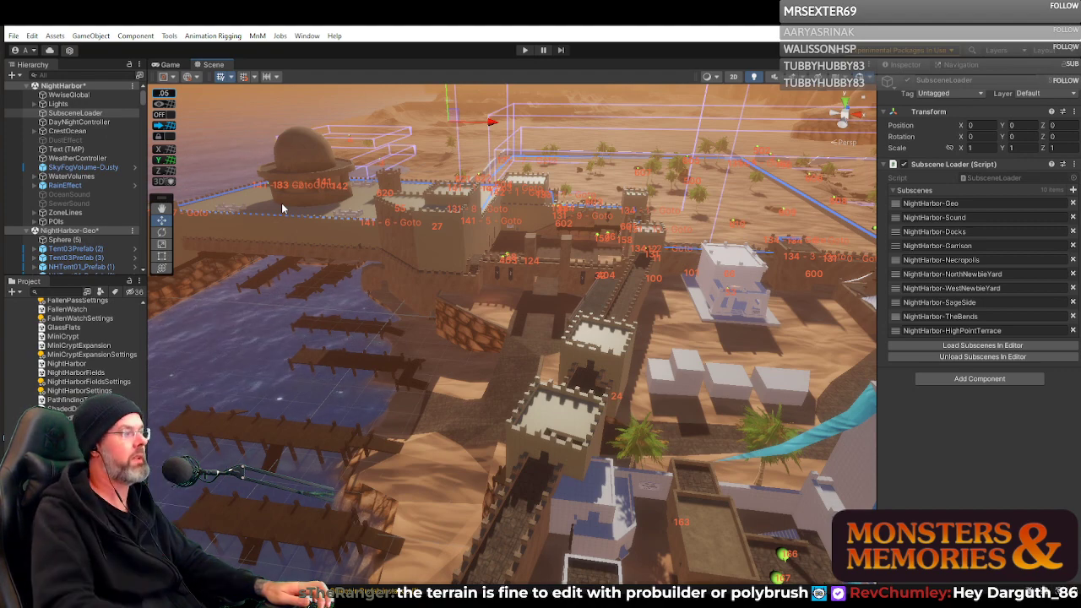
right_click_drag(373, 228, 461, 270)
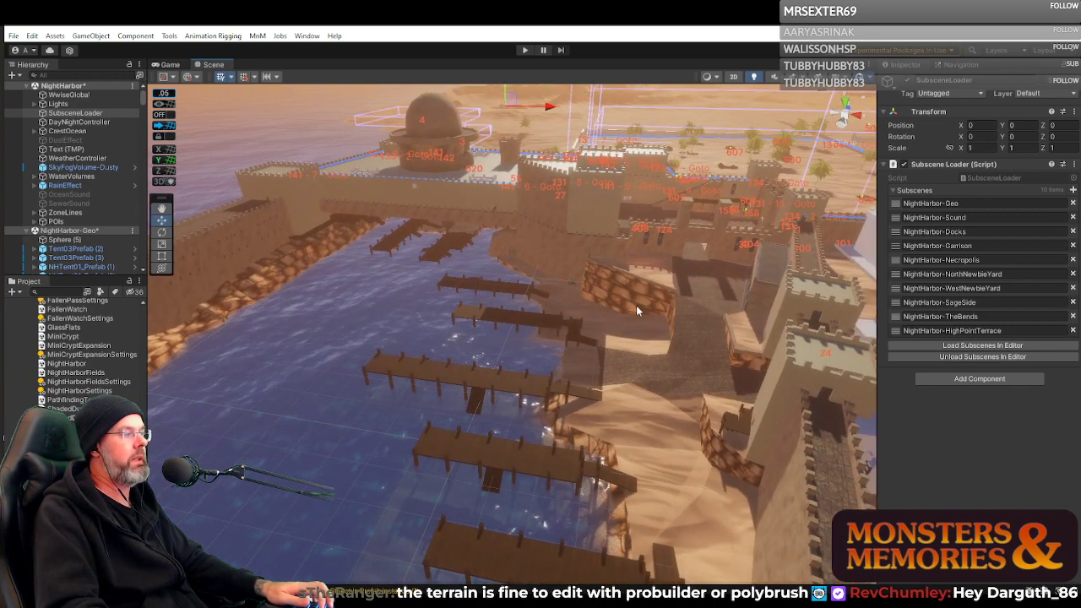
right_click_drag(636, 305, 612, 315)
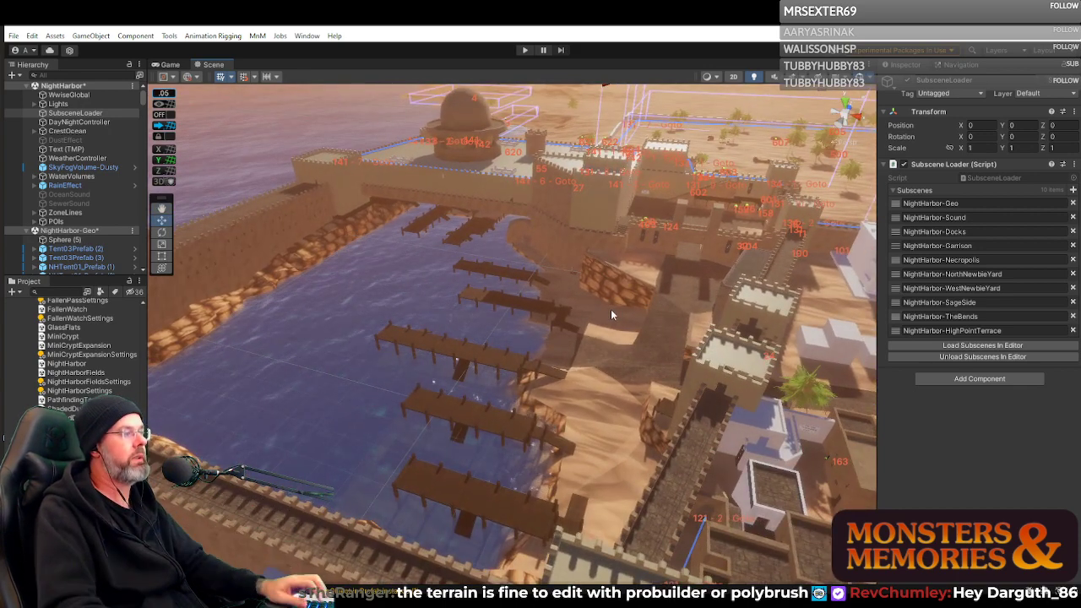
right_click_drag(633, 291, 488, 139)
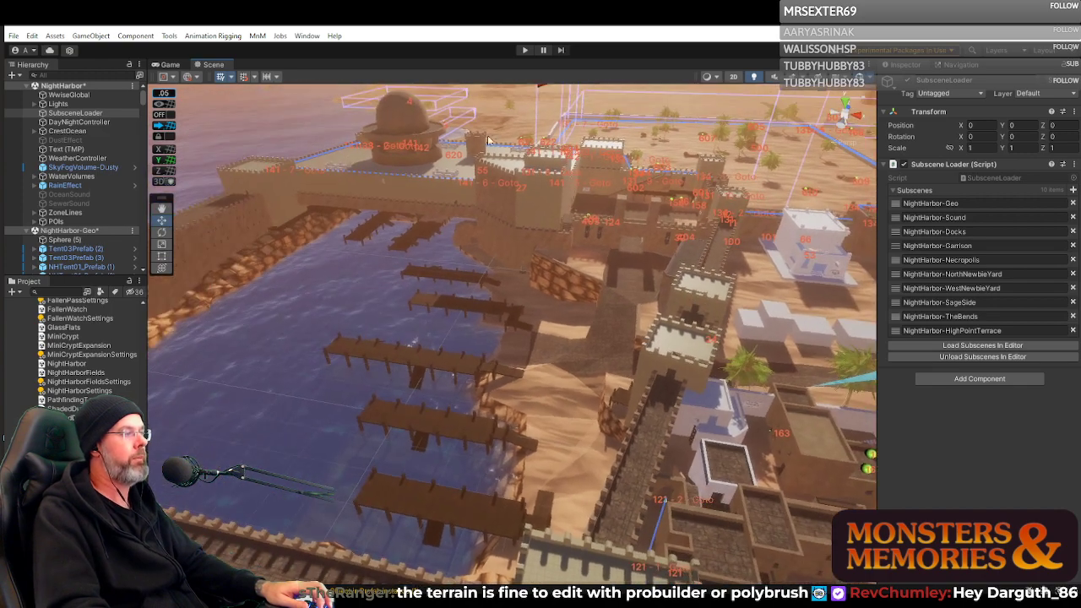
right_click_drag(582, 426, 664, 358)
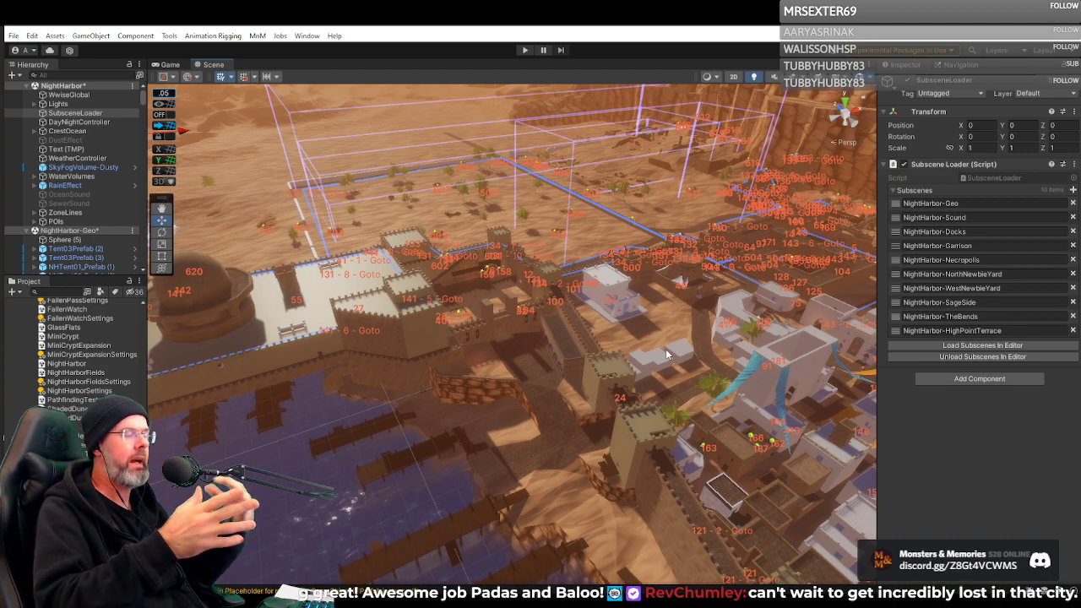
right_click_drag(698, 366, 659, 332)
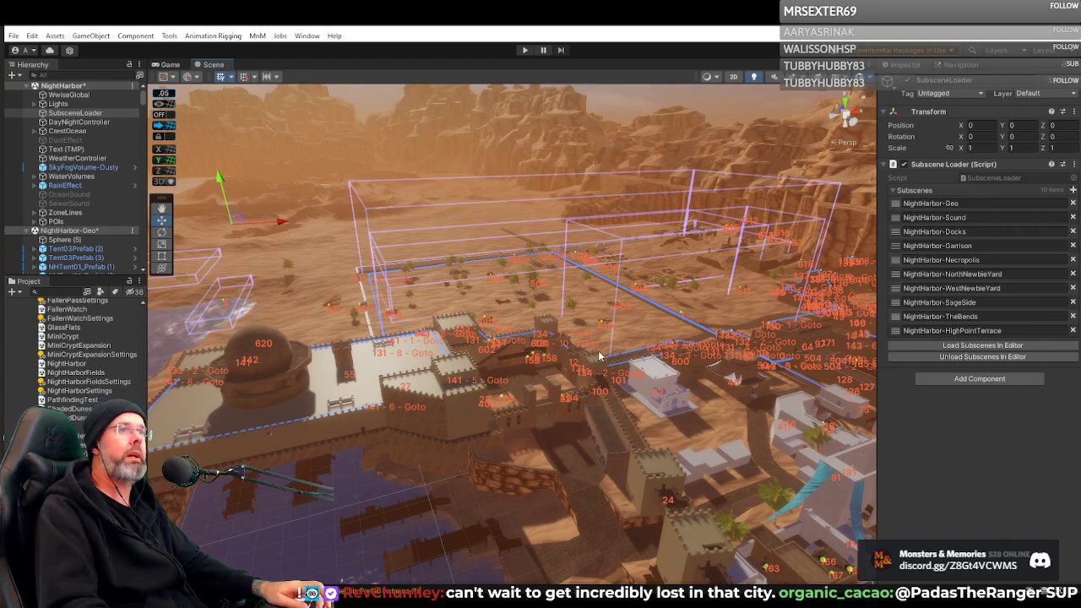
right_click_drag(684, 327, 541, 400)
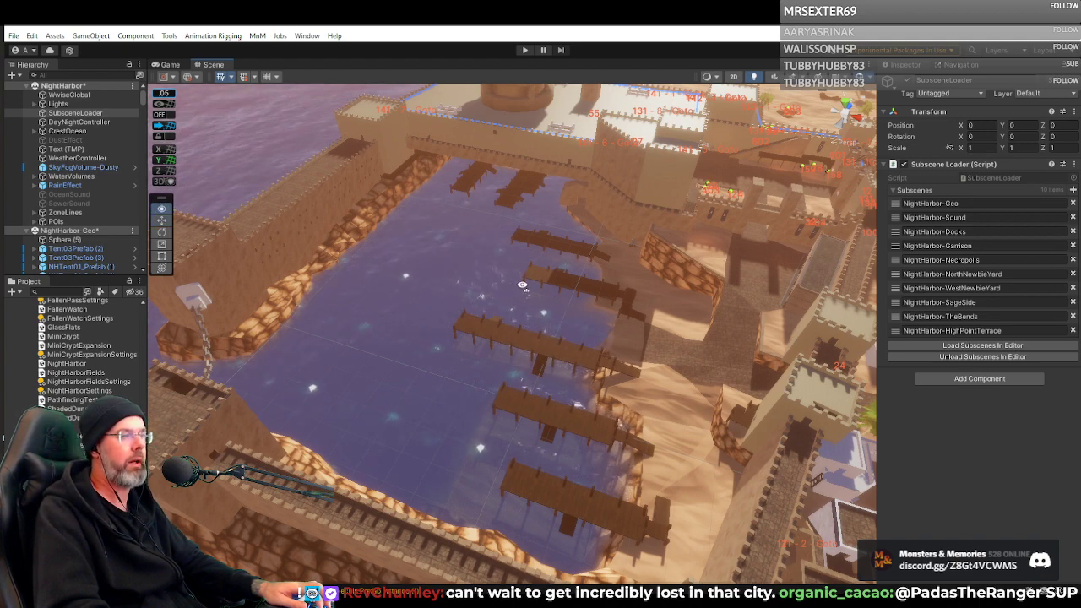
right_click_drag(523, 285, 632, 266)
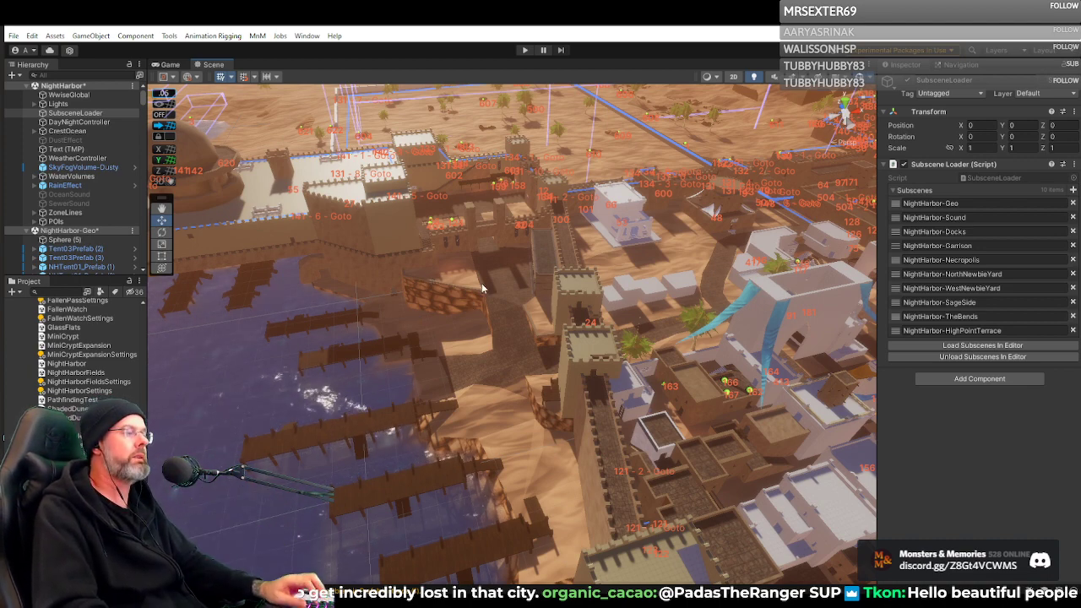
Survey the NightHarbor city districts, market streets and placed spawners from above on different sides.
right_click_drag(475, 284, 610, 253)
key("a")
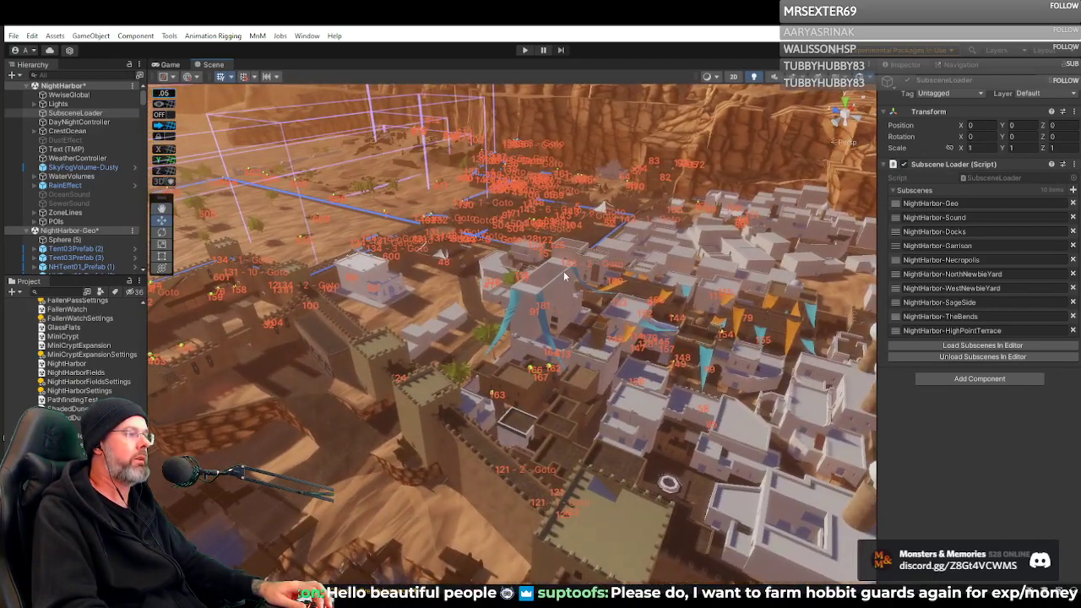
key("w")
right_click_drag(532, 275, 831, 320)
key("s")
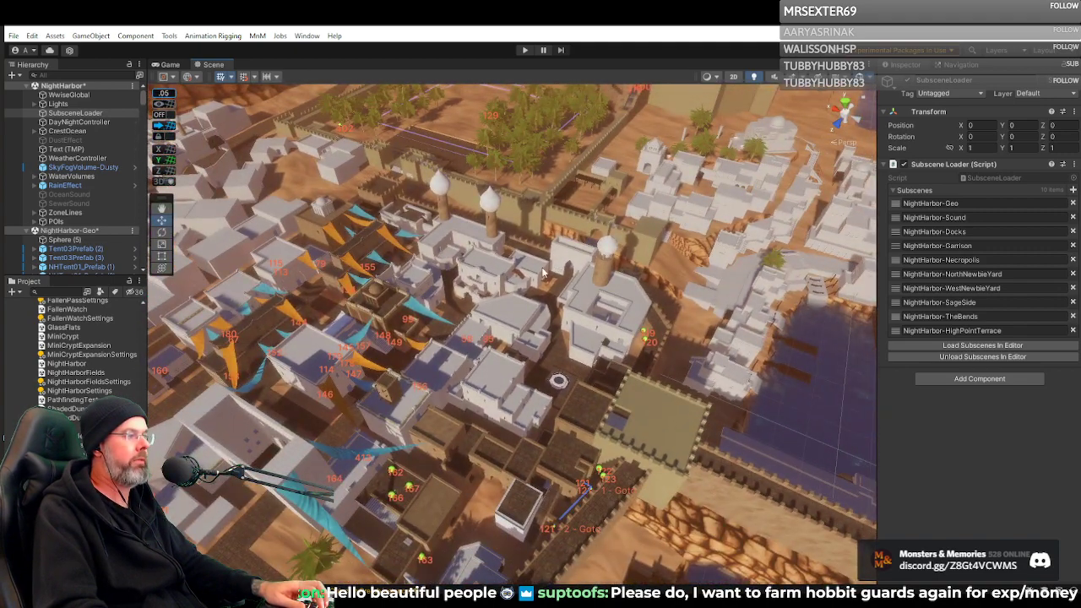
right_click_drag(543, 272, 467, 222)
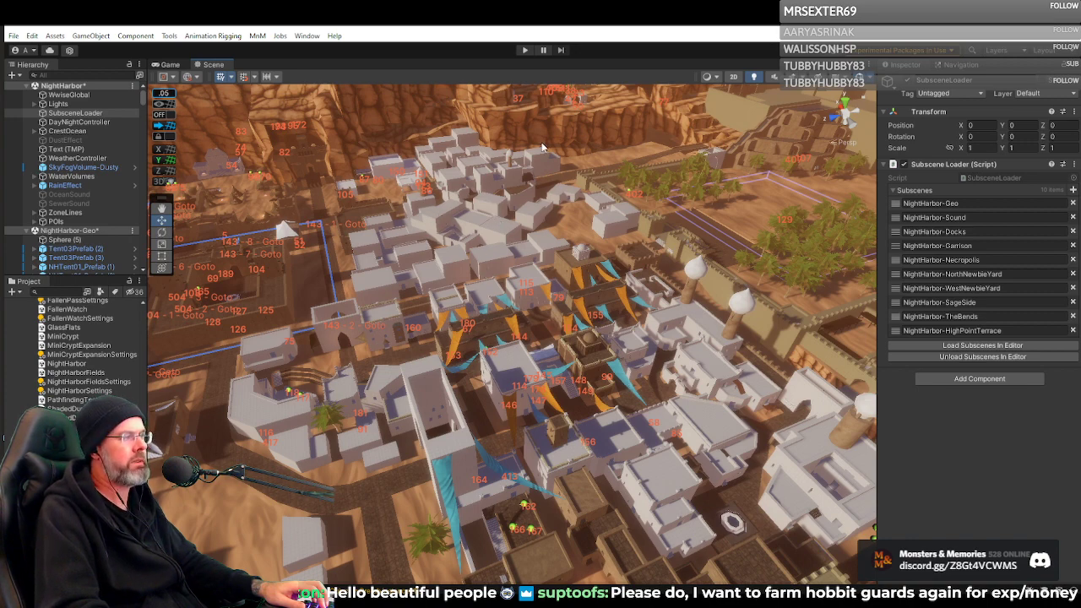
left_click_drag(465, 156, 390, 163, "alt")
scroll(390, 163, "down", 8)
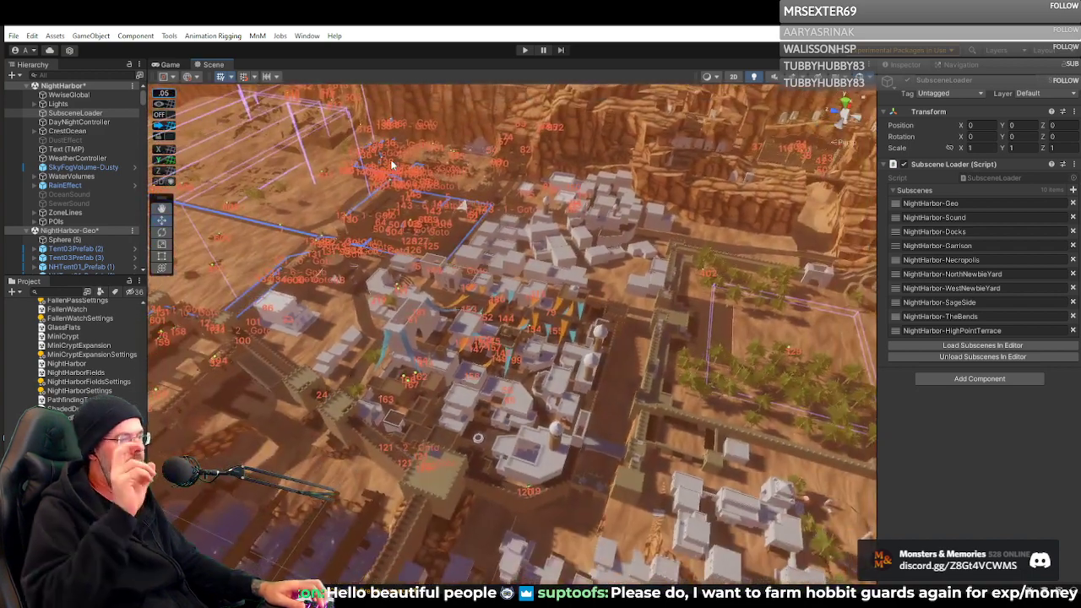
left_click_drag(390, 159, 317, 202, "alt")
key("w")
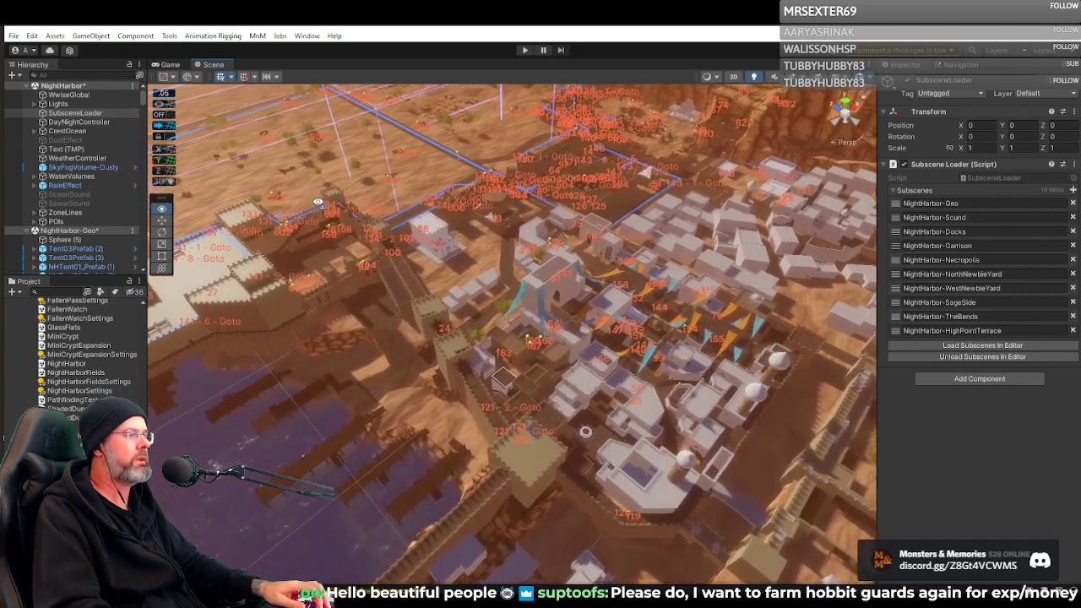
key("w")
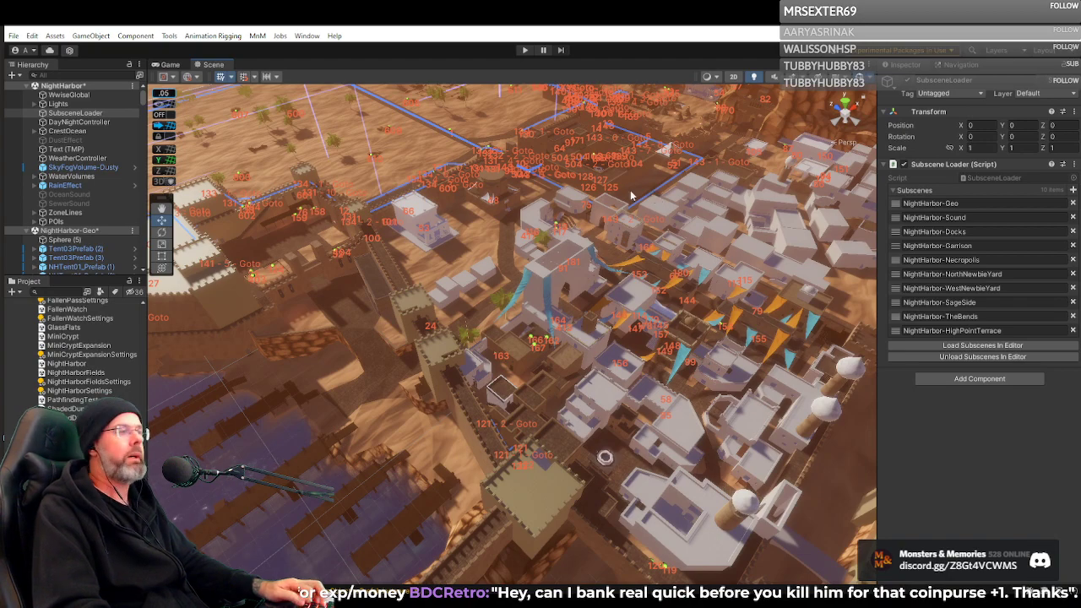
mouse_move(631, 195)
right_mouse_down()
mouse_move(577, 192)
mouse_move(662, 217)
mouse_move(619, 187)
right_mouse_up()
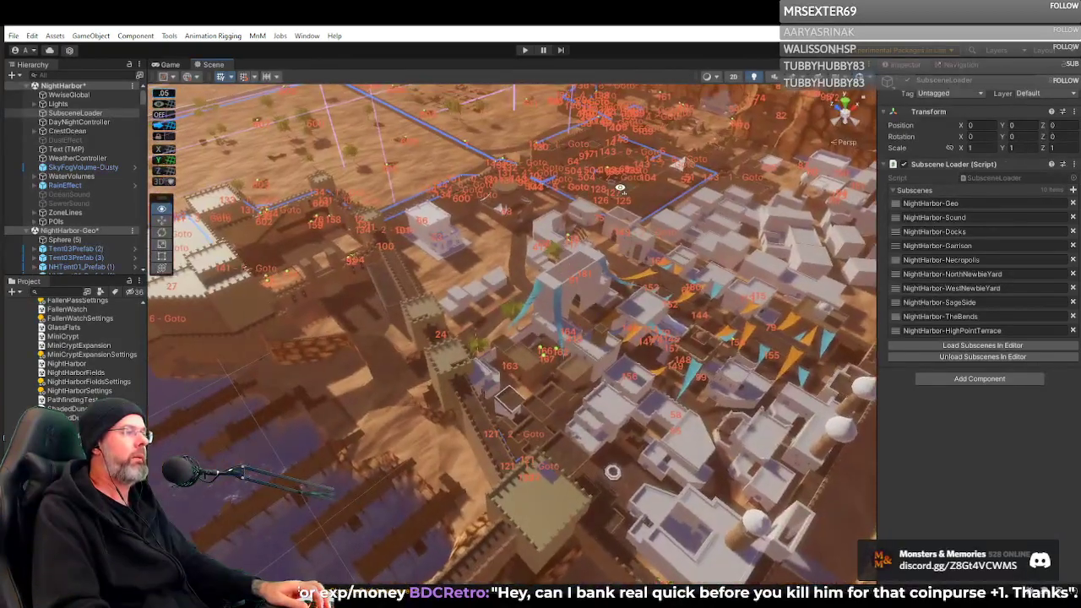
left_click_drag(619, 188, 895, 196, "alt")
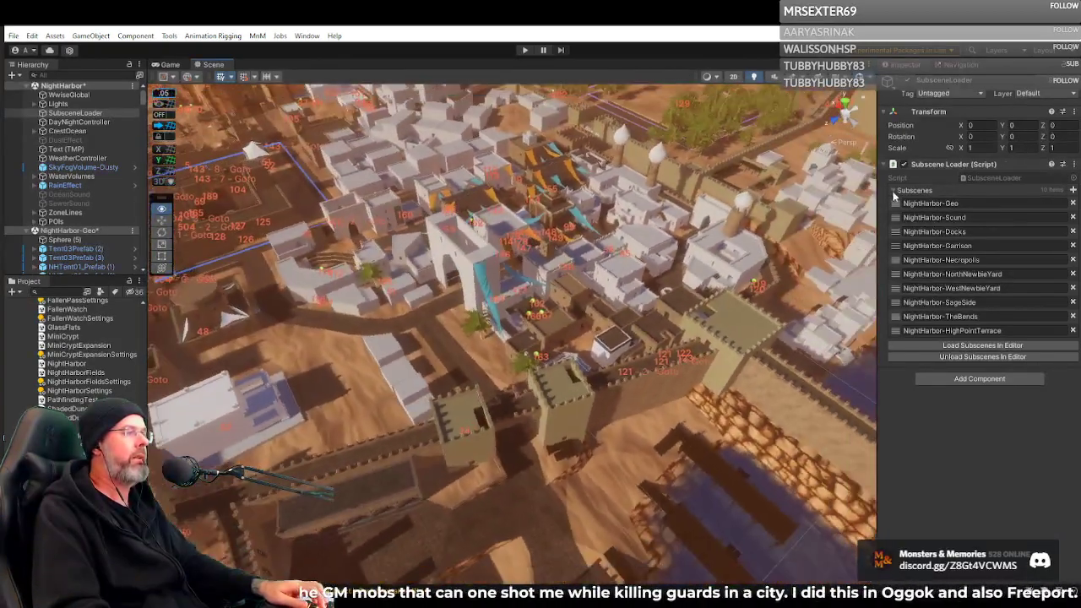
key("s")
right_click_drag(895, 195, 1073, 203)
key("w")
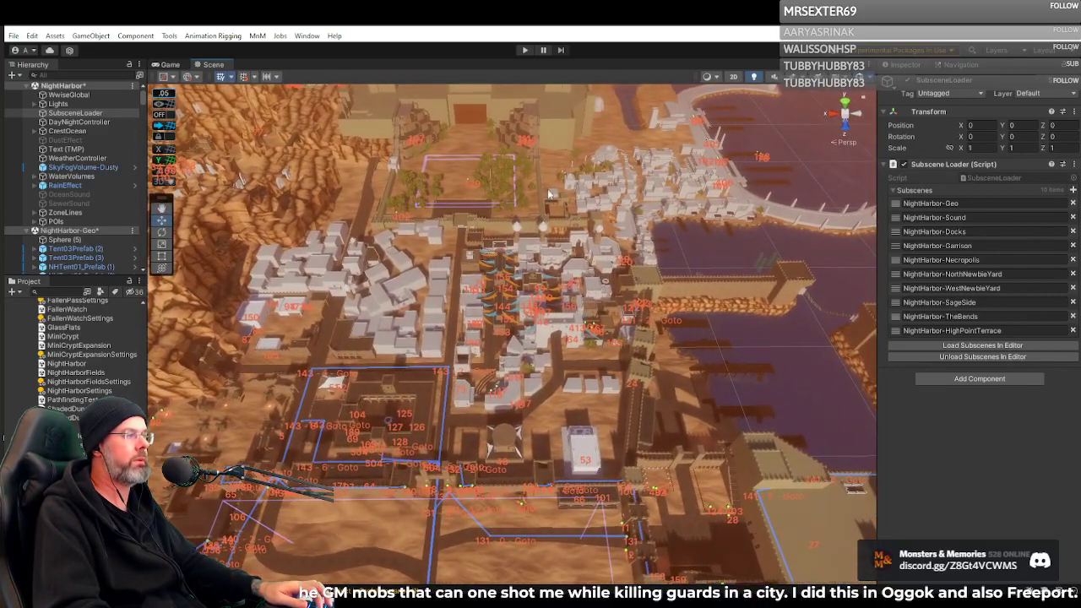
right_click_drag(603, 164, 250, 144)
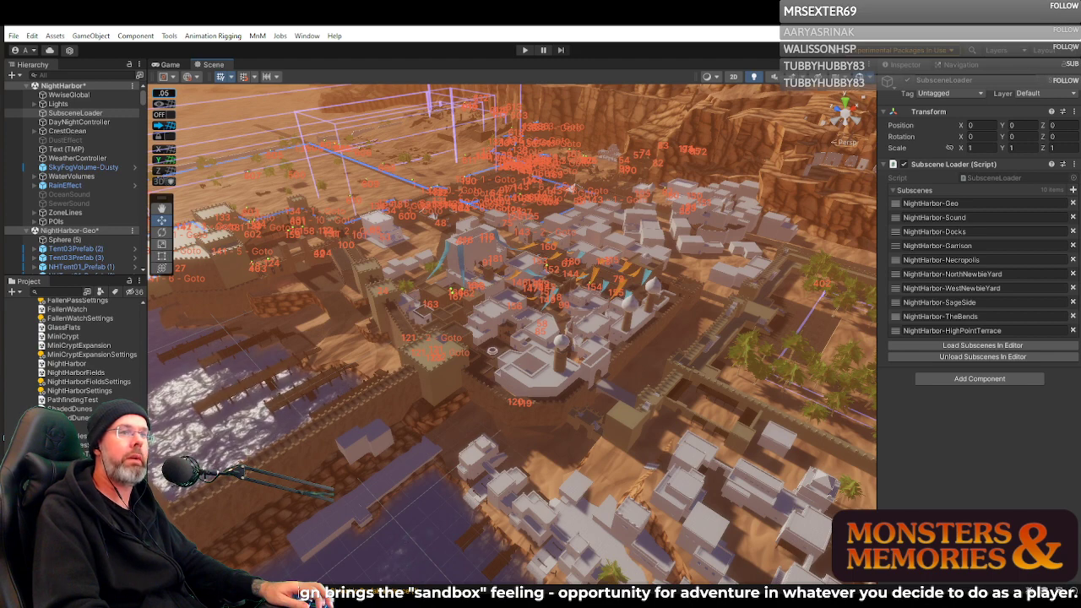
Inspect the desert yards, patrol paths and roads outside the NightHarbor city walls.
right_click_drag(497, 167, 396, 162)
key("w")
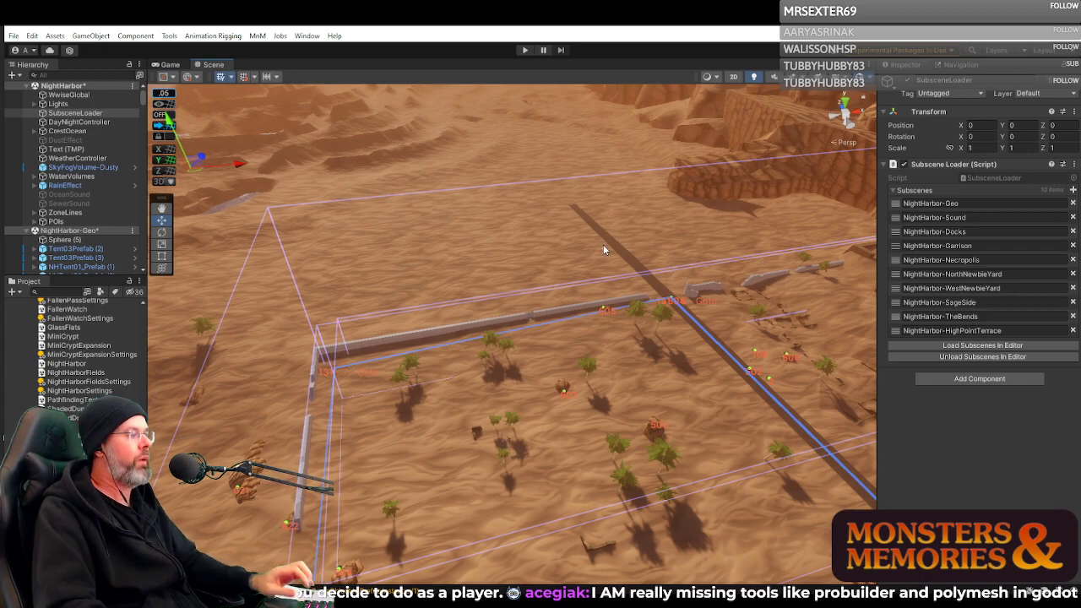
key("w")
right_click_drag(559, 244, 763, 243)
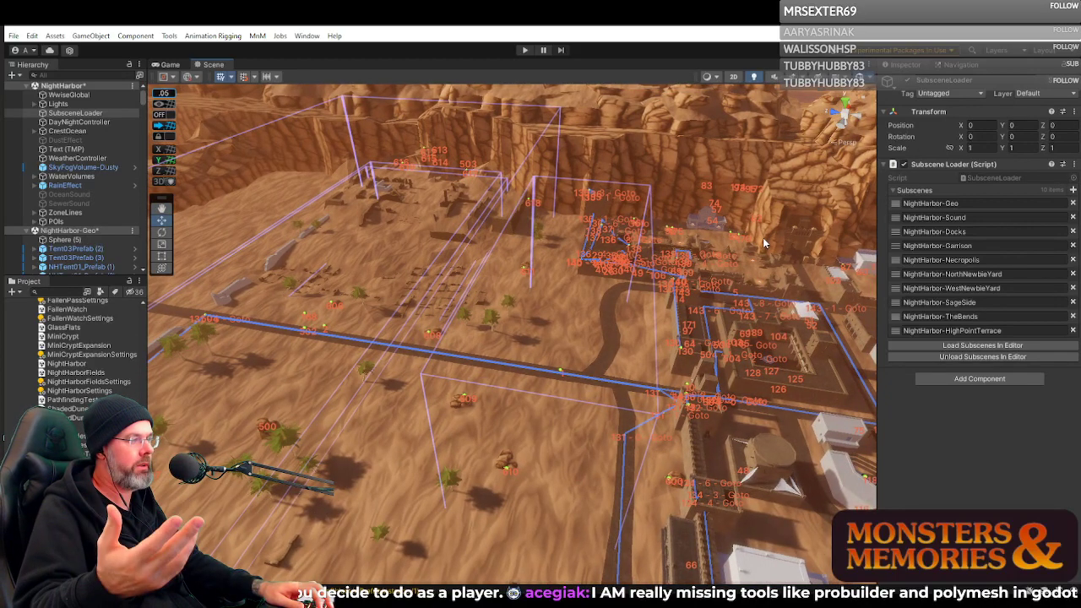
right_click_drag(763, 243, 704, 313)
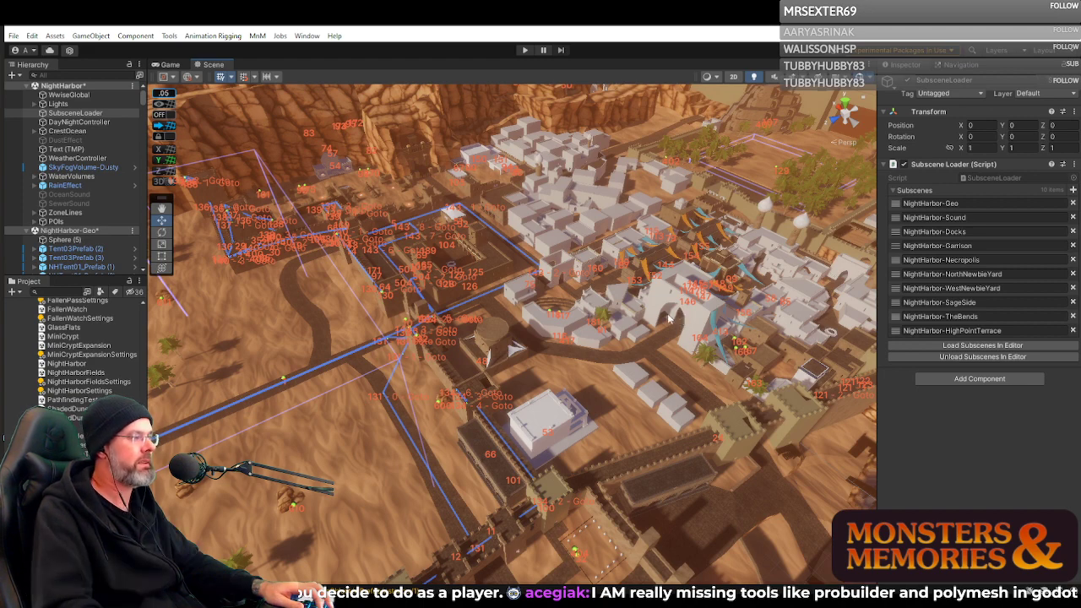
right_click_drag(609, 311, 542, 294)
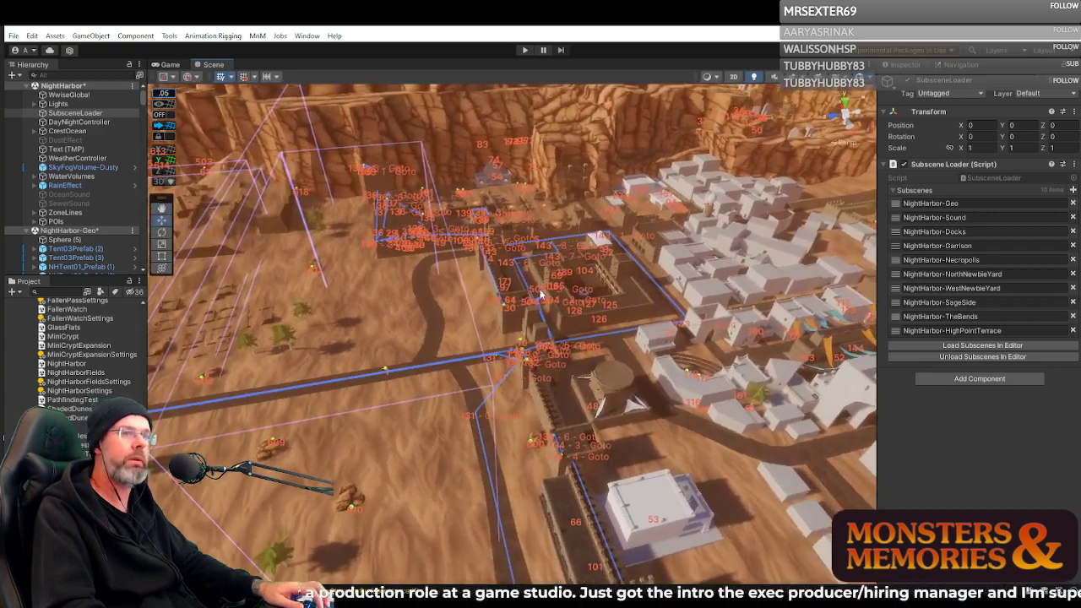
right_click_drag(780, 266, 448, 225)
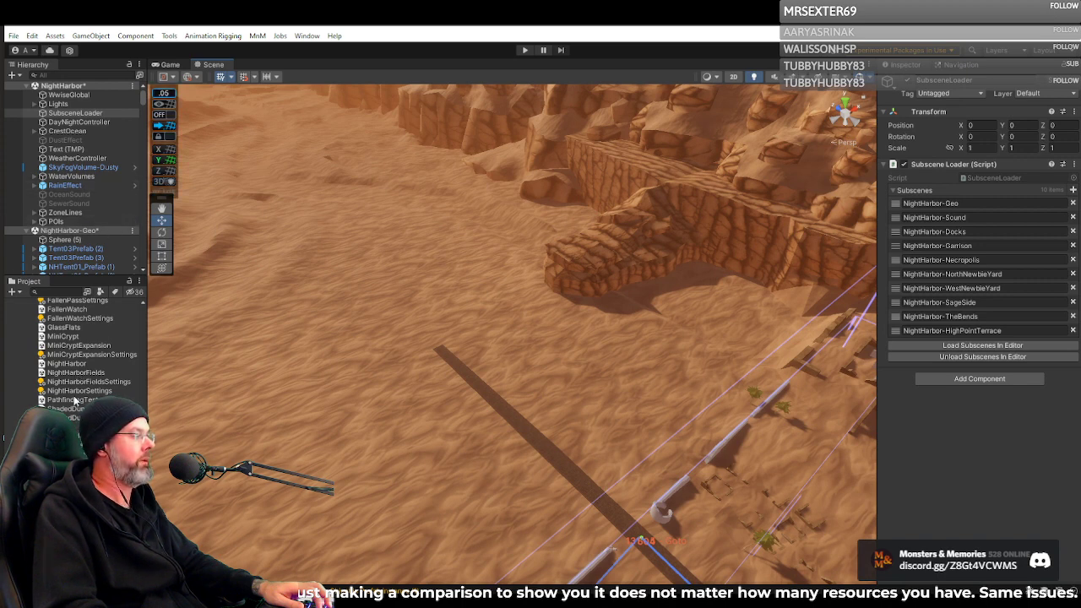
Reopen the ShadedDunes scene and view the dunes around the rock outcrop.
left_click(65, 409)
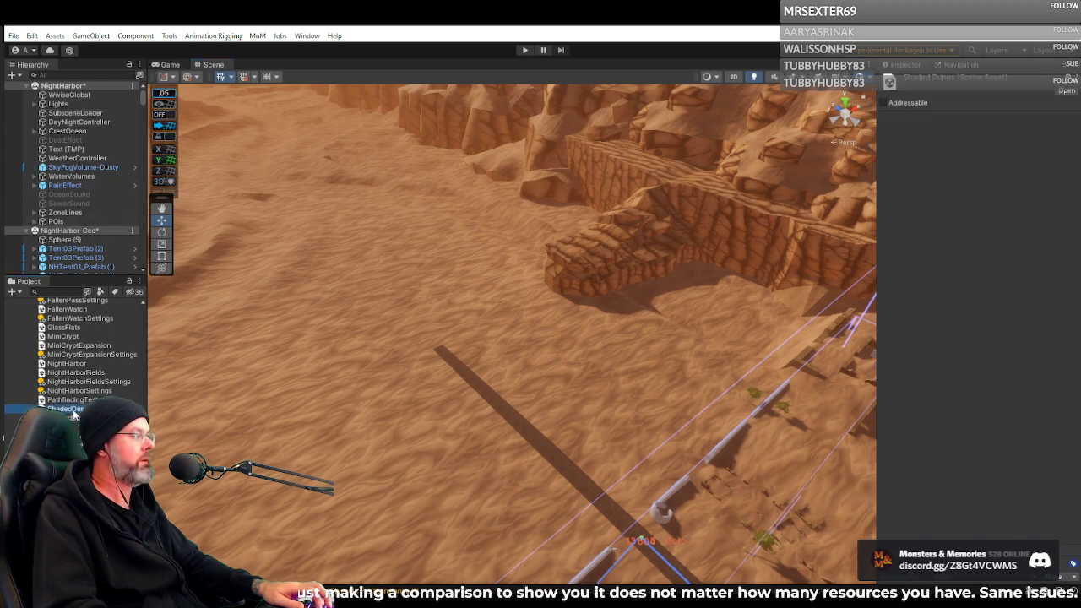
double_click(74, 412)
left_click(597, 339)
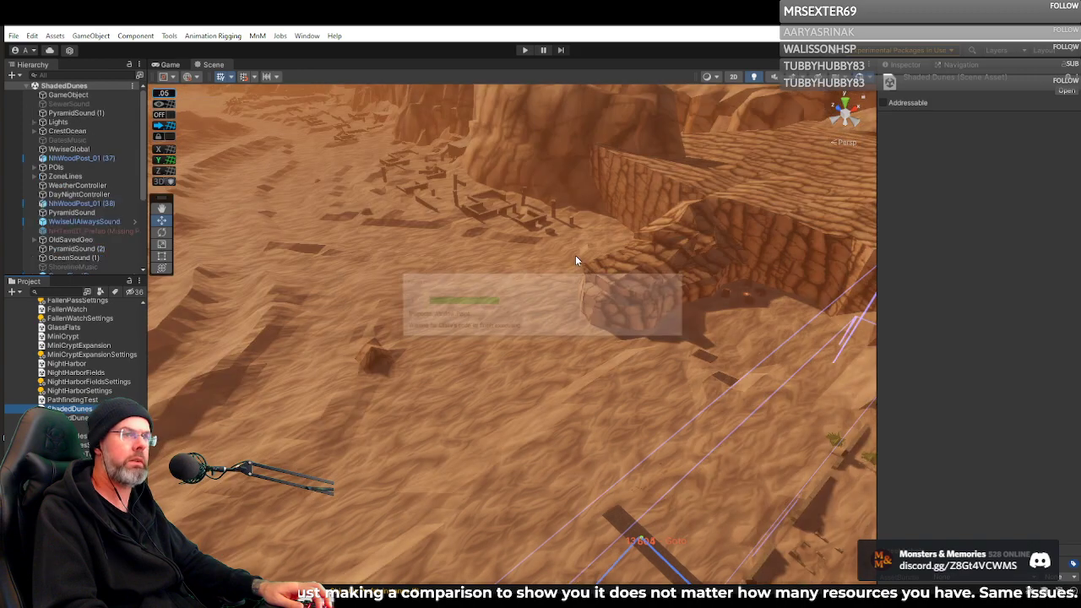
right_click_drag(575, 256, 617, 185)
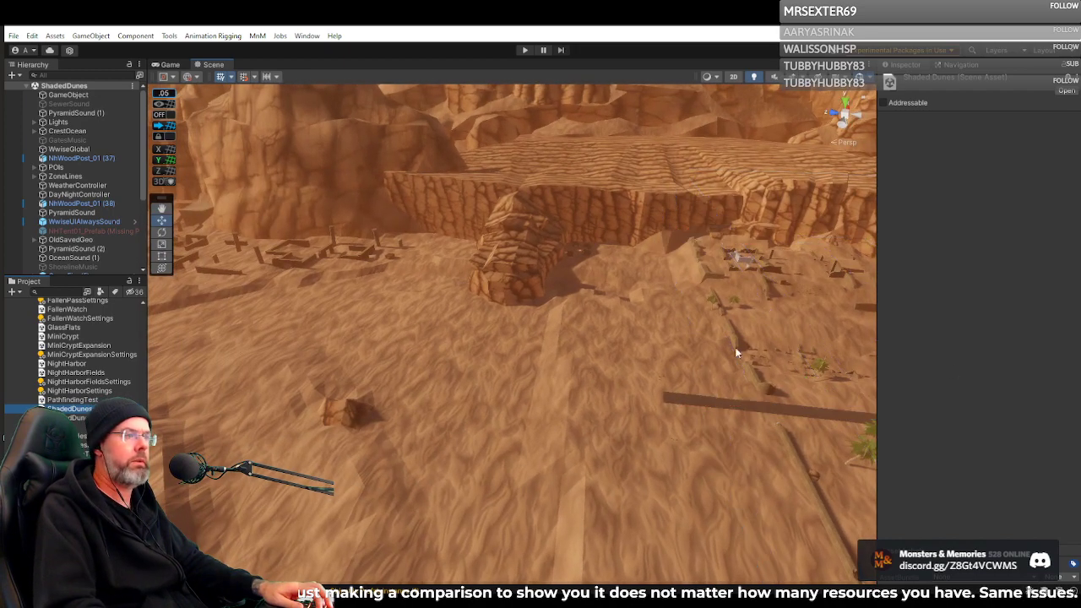
right_click_drag(524, 277, 338, 245)
Open the ProBuilder window and dock it above the Inspector.
left_click(231, 38)
left_click(256, 37)
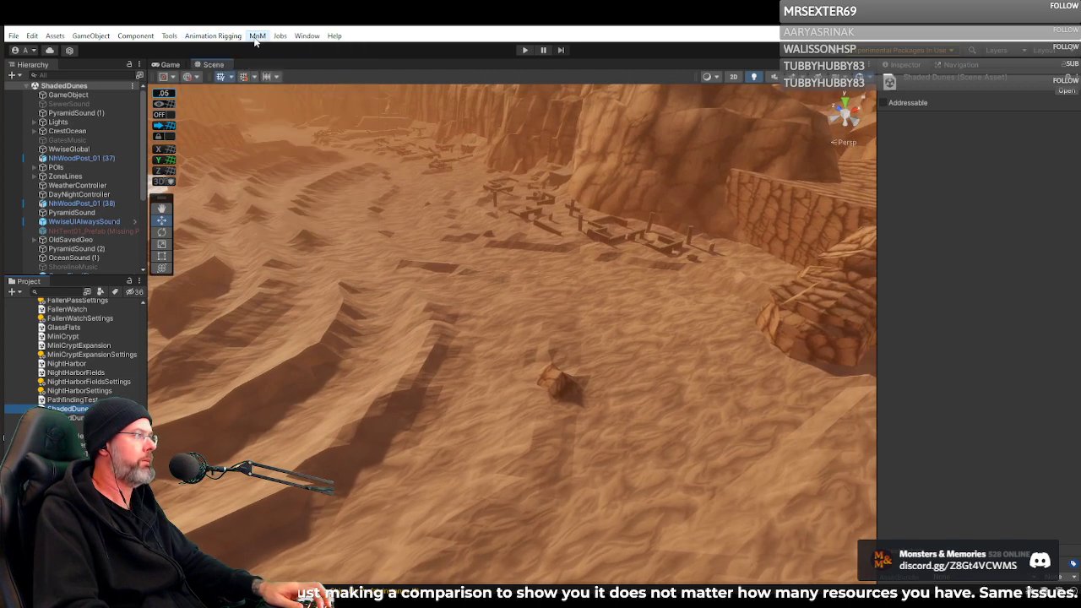
left_click(254, 37)
mouse_move(168, 42)
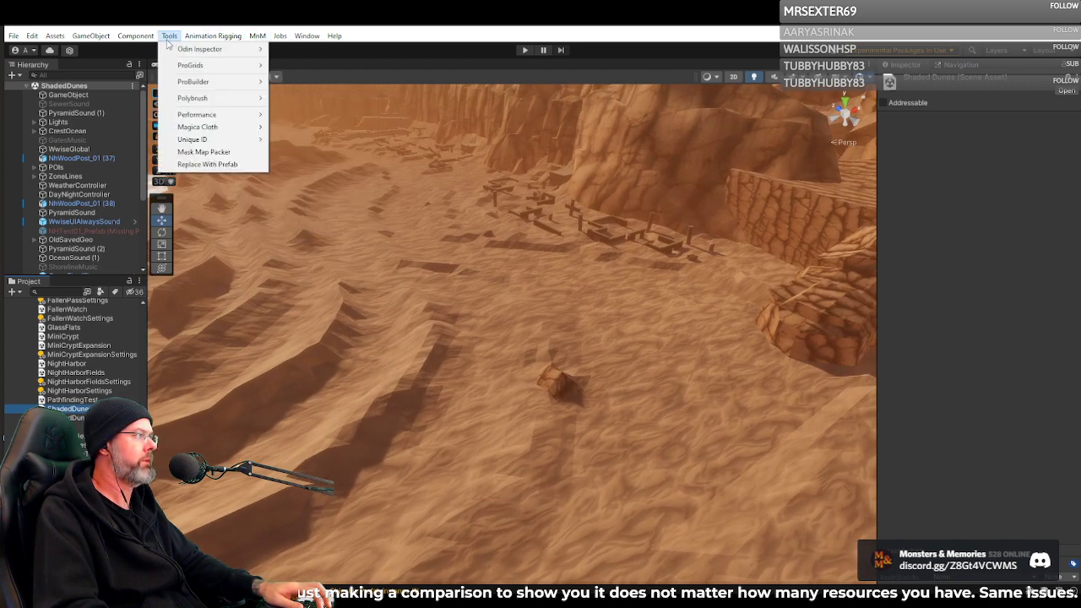
mouse_move(182, 84)
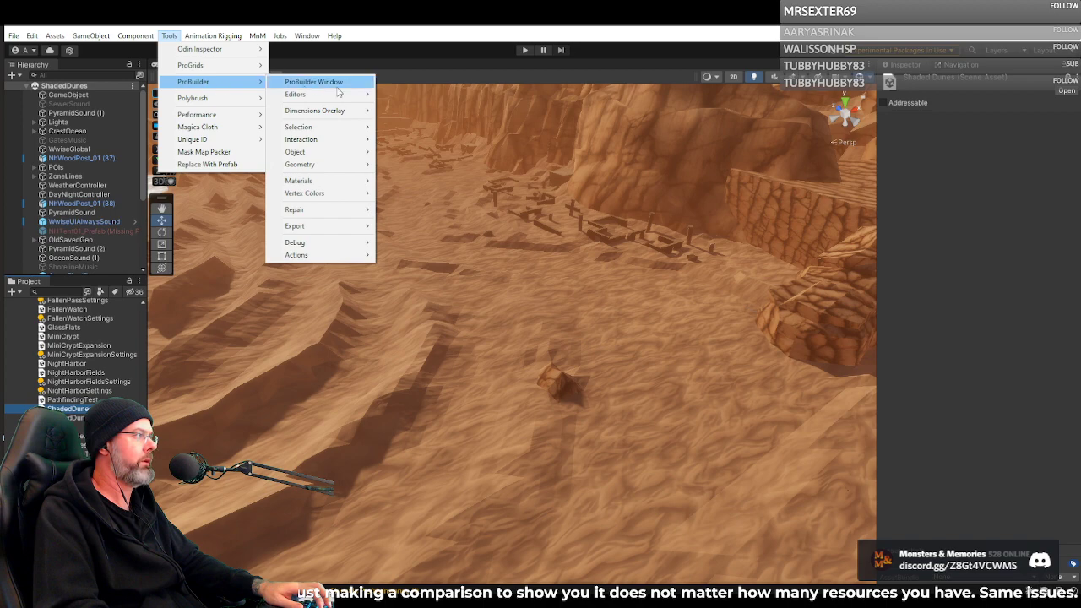
left_click(341, 85)
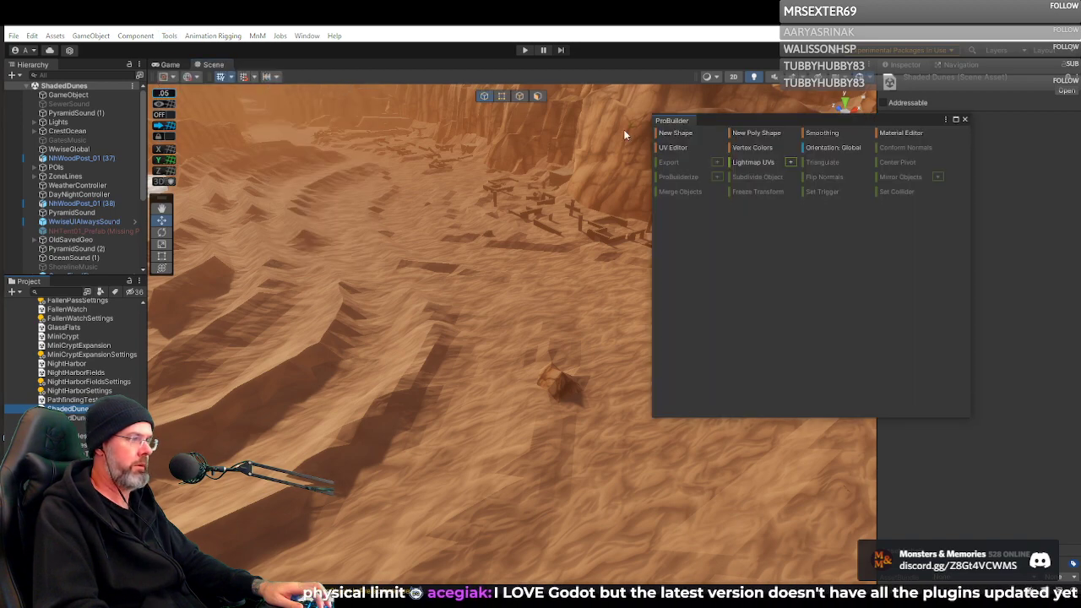
left_click_drag(661, 121, 947, 174)
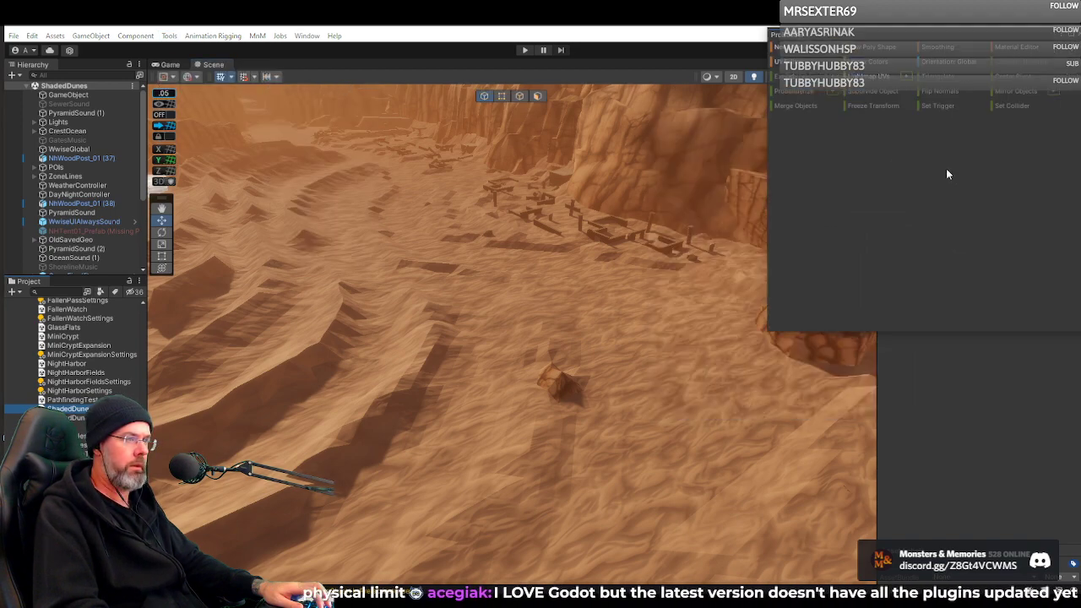
left_click_drag(790, 37, 982, 415)
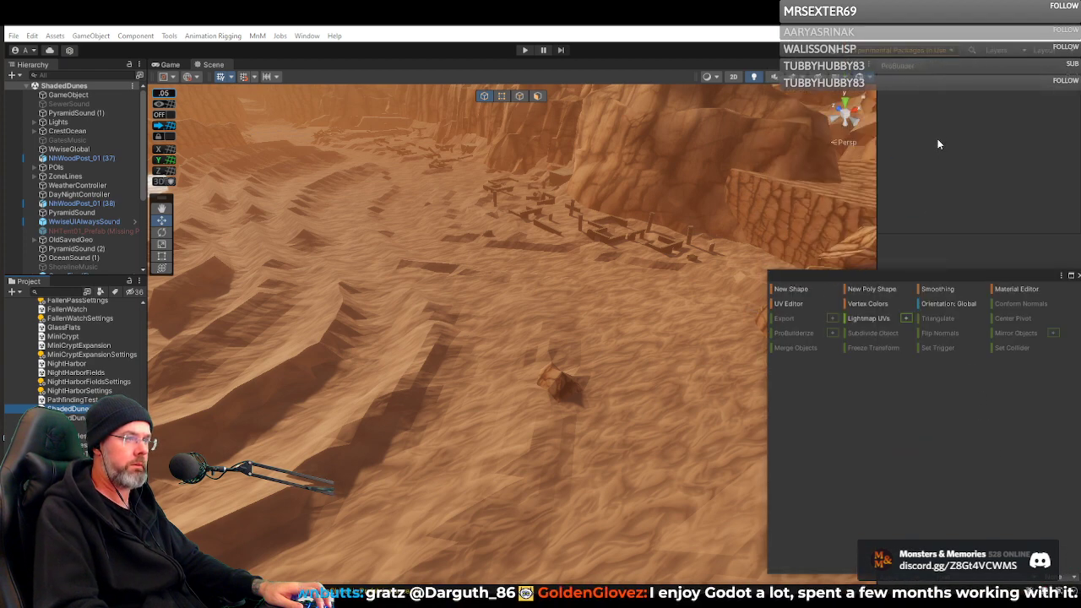
left_click_drag(937, 138, 937, 138)
mouse_move(909, 241)
left_mouse_down()
mouse_move(909, 289)
mouse_move(910, 269)
left_mouse_up()
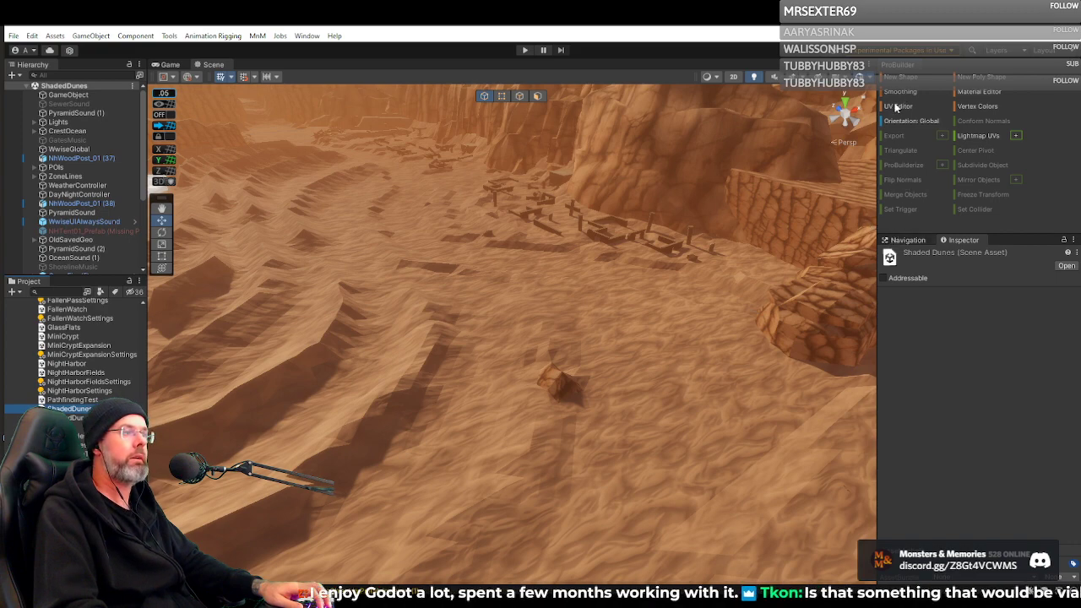
Select the ShadedDunerTerrain_3 mesh at the border where the dunes meet the stone road.
left_click(606, 341)
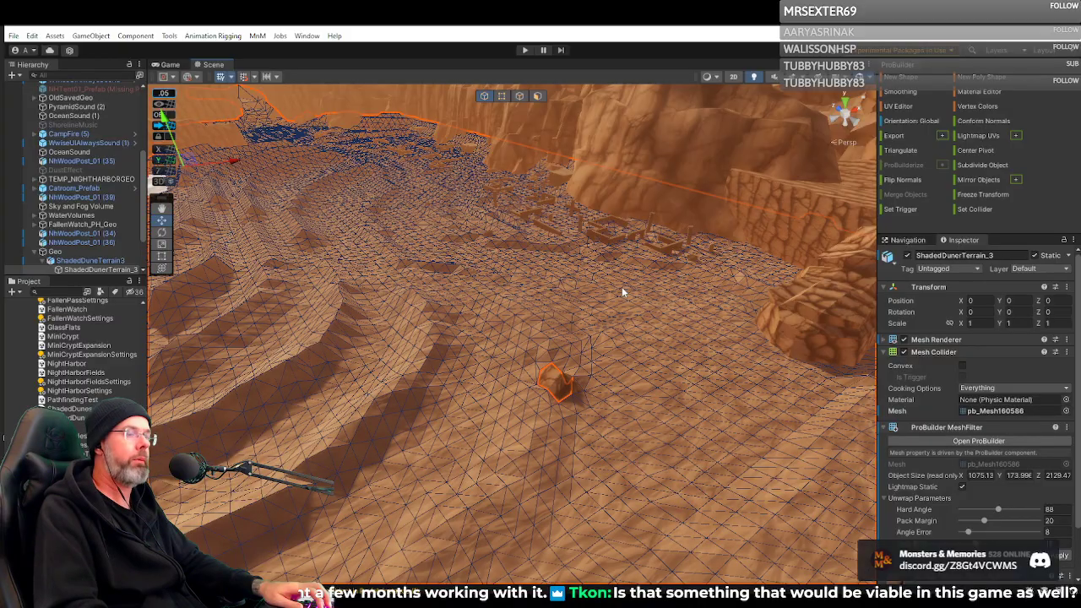
right_click_drag(625, 288, 561, 252)
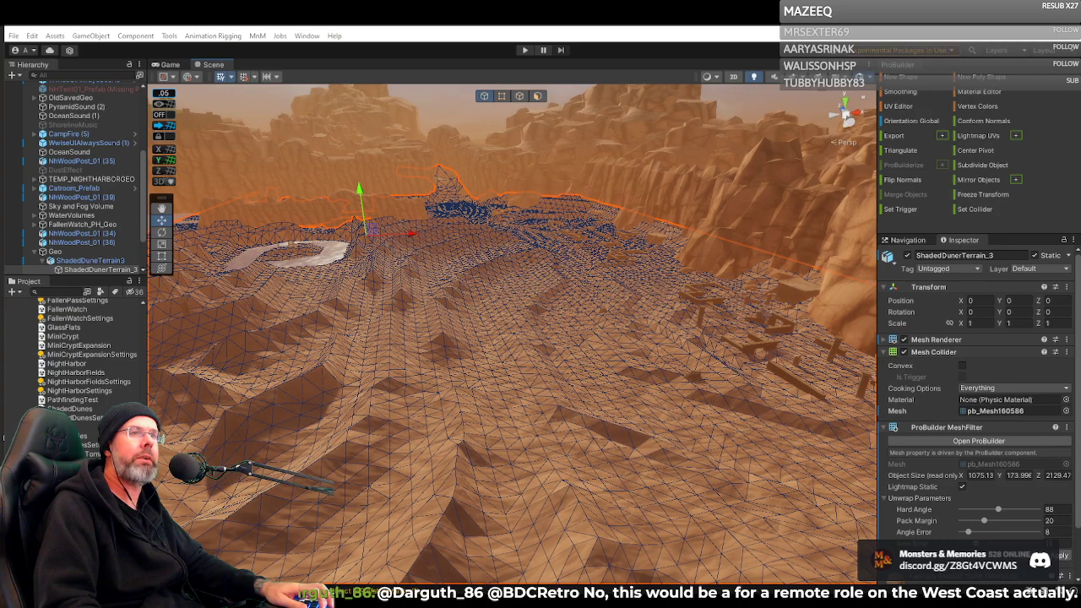
right_click_drag(636, 241, 656, 305)
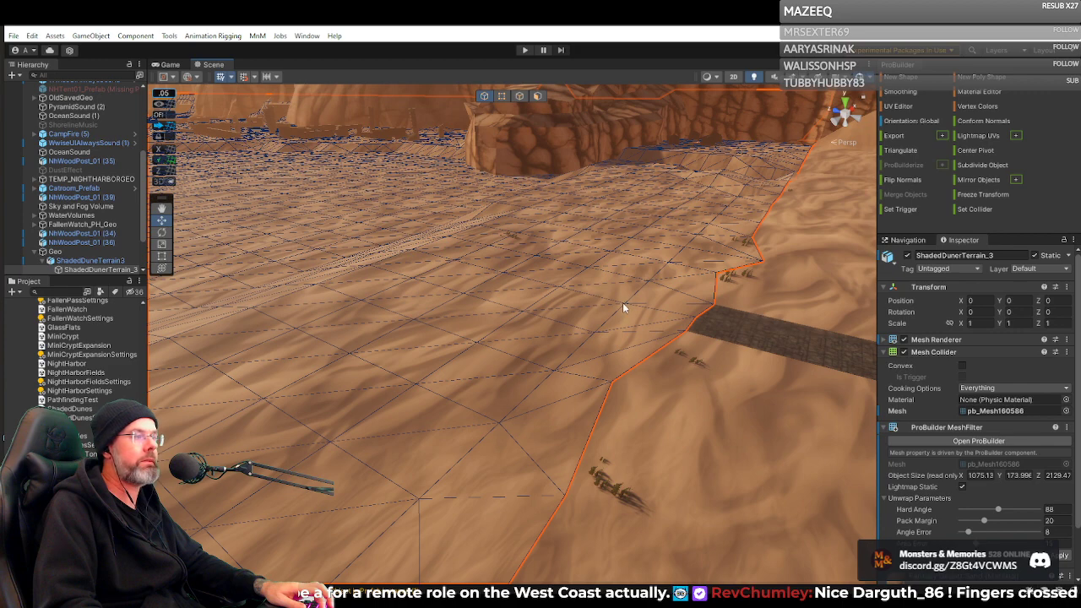
left_click(622, 304)
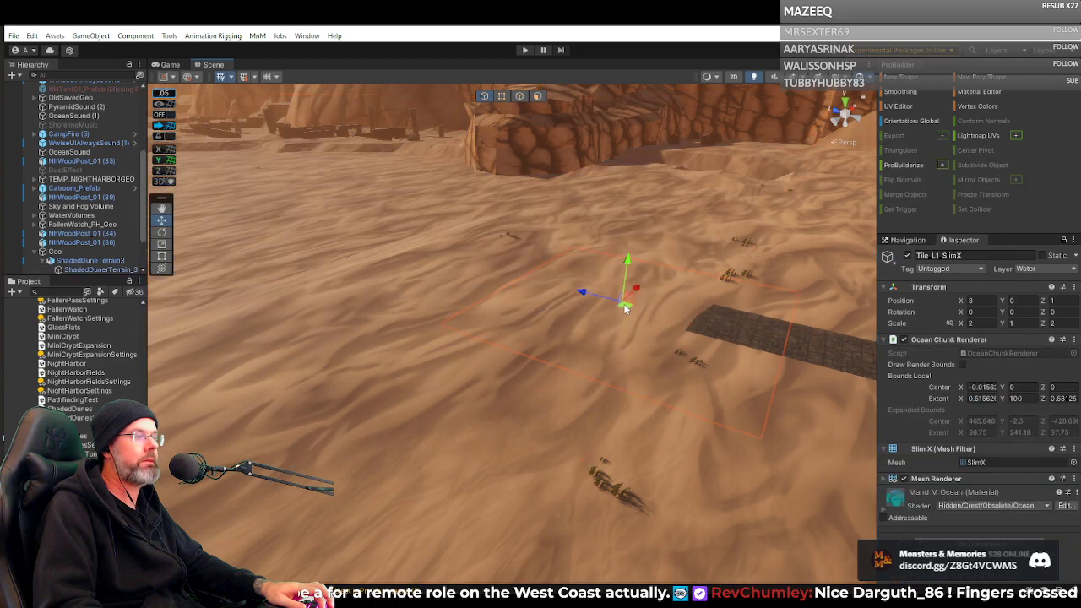
left_click(478, 274)
left_click(426, 387)
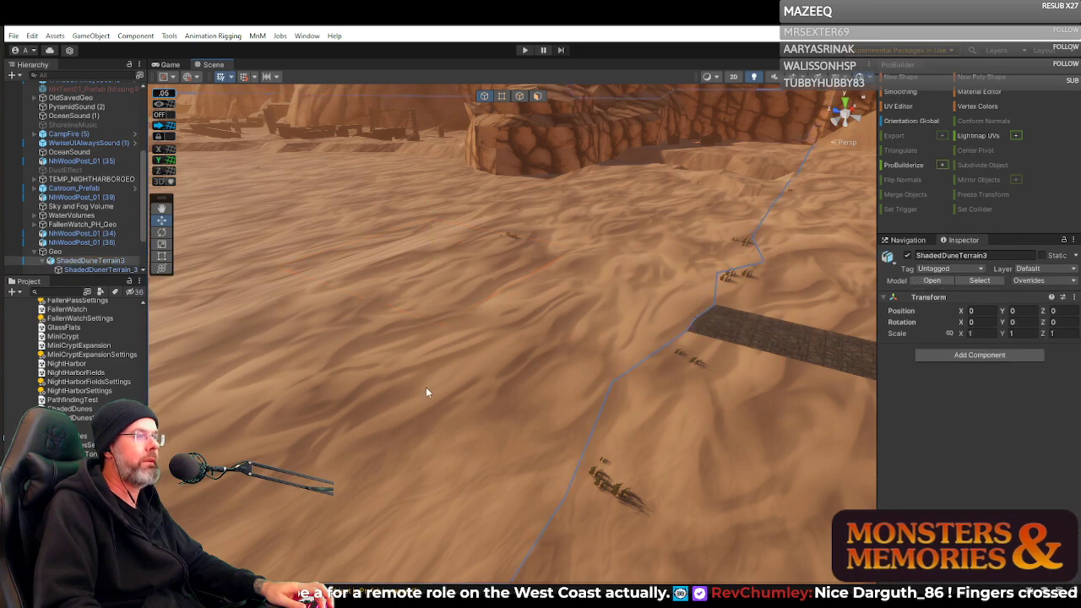
left_click(426, 386)
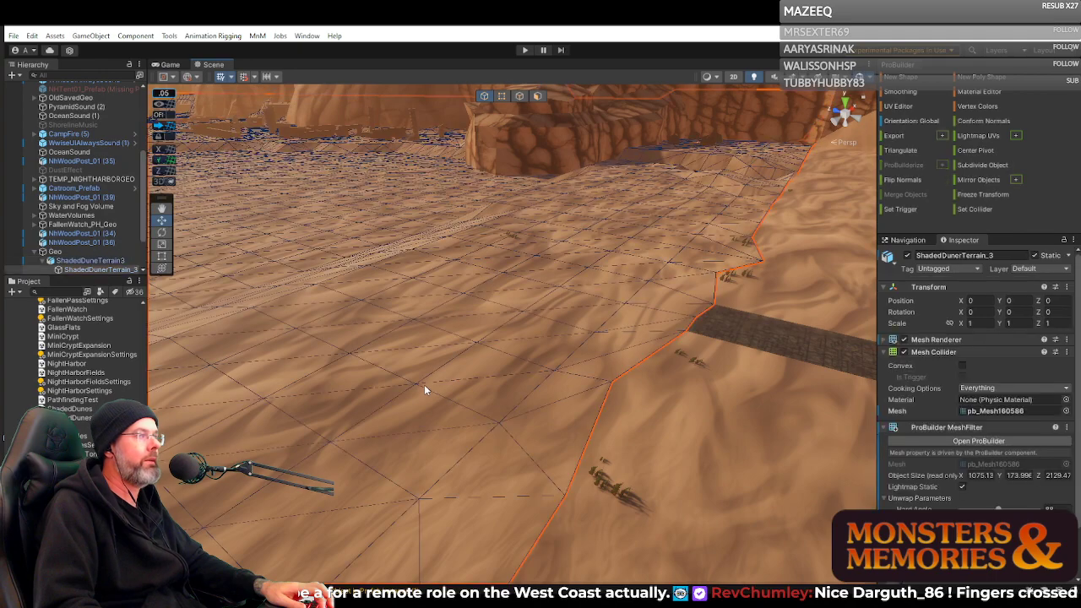
Switch to vertex editing and lower two neighbouring vertices of the ShadedDunerTerrain_3 mesh near the end of the stone road.
left_click(500, 96)
right_click_drag(684, 288, 711, 296)
left_click(569, 244)
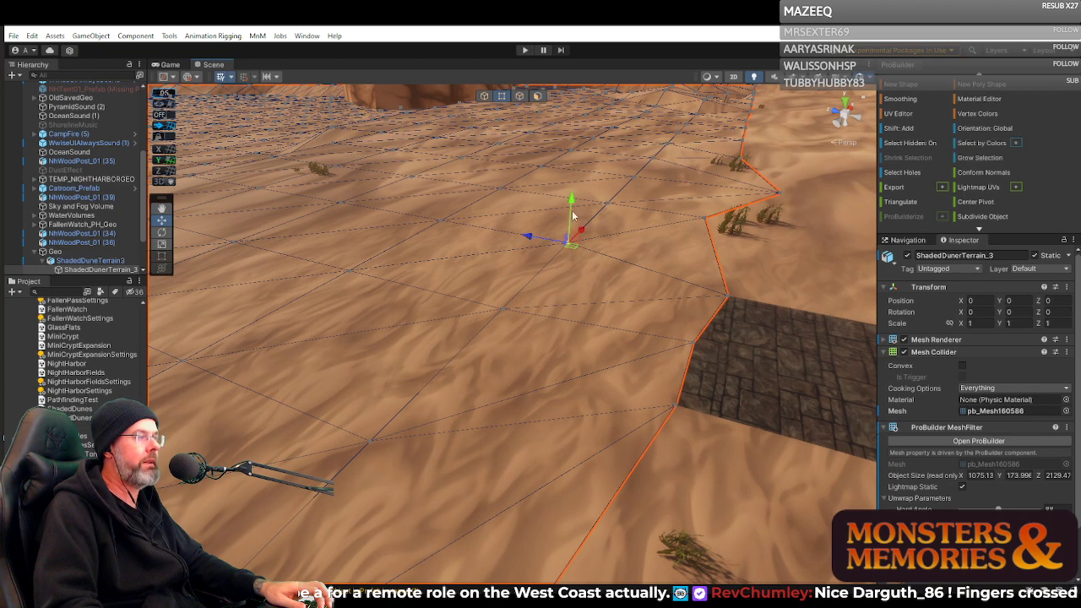
left_click_drag(569, 215, 561, 226)
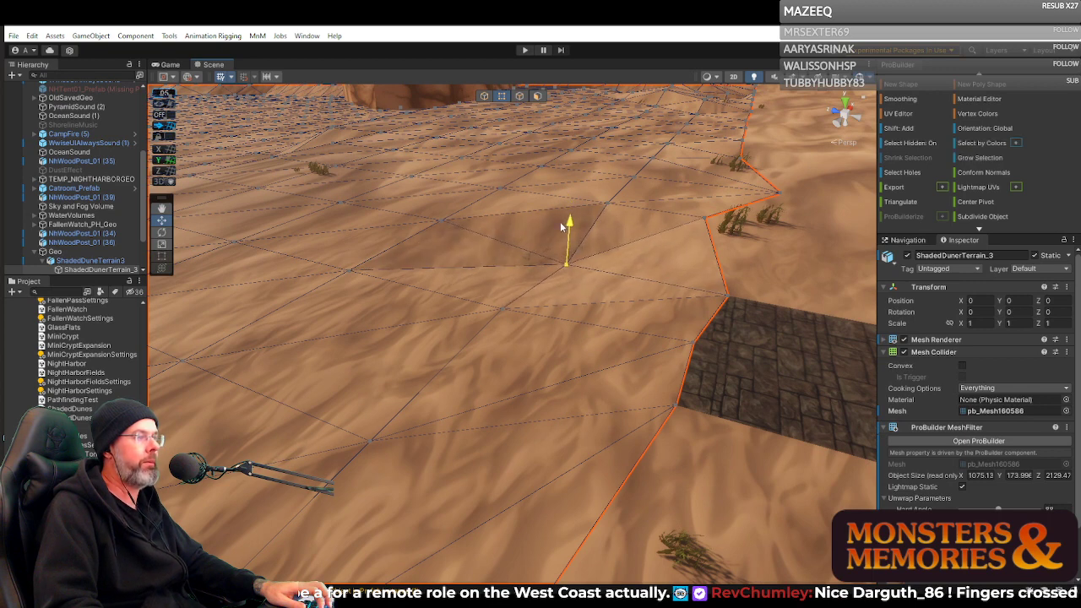
left_click(517, 323)
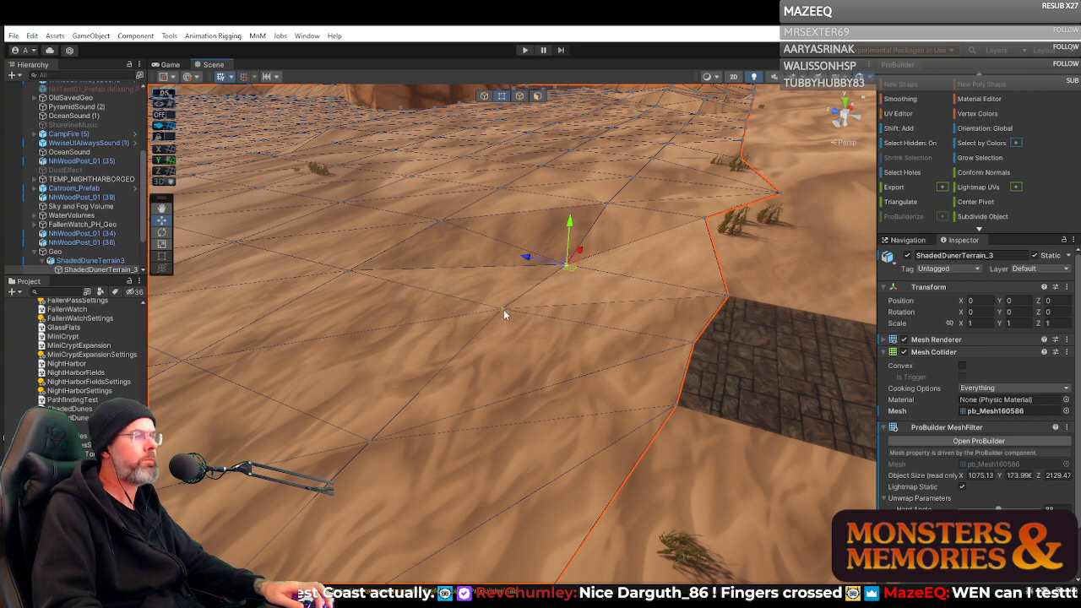
left_click(503, 309)
left_click_drag(500, 284, 496, 304)
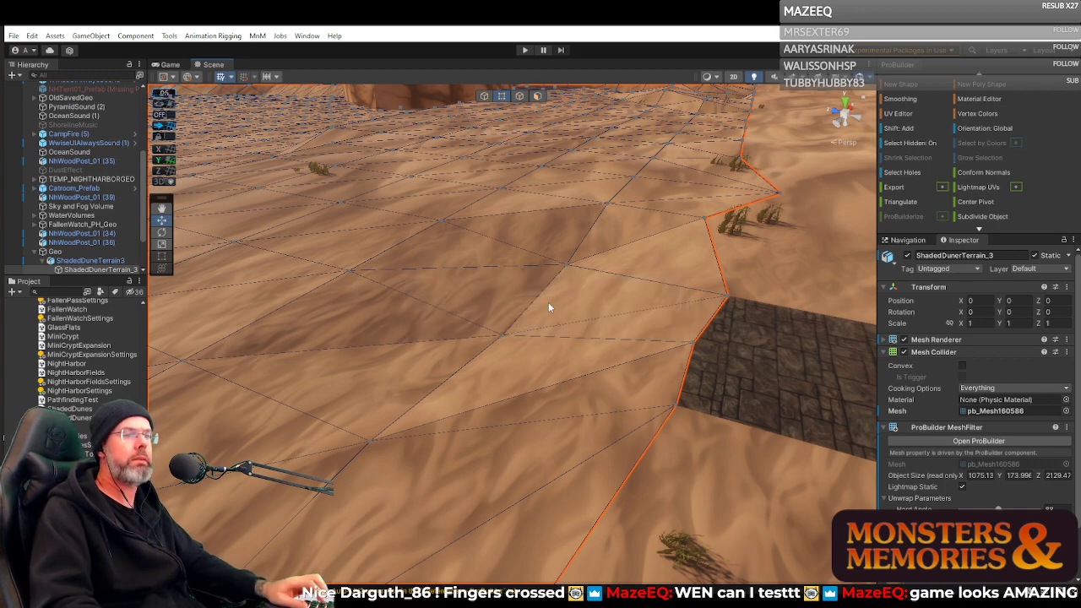
Select a broad patch of terrain vertices on the dune in front of the road and lower them slightly together.
right_click_drag(498, 261, 755, 219)
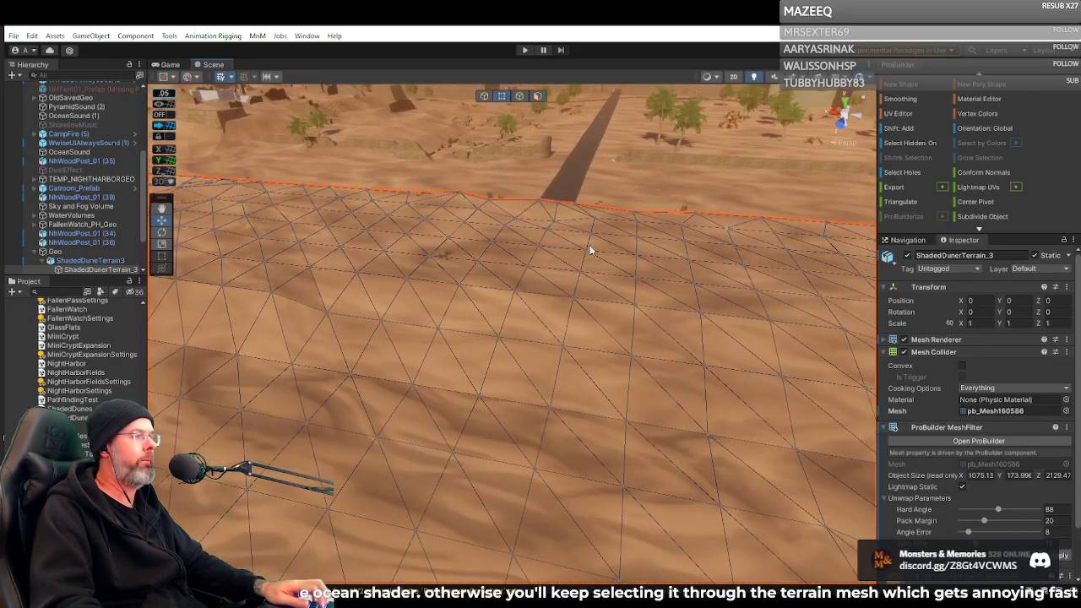
left_click(502, 225)
left_click(547, 228, "shift")
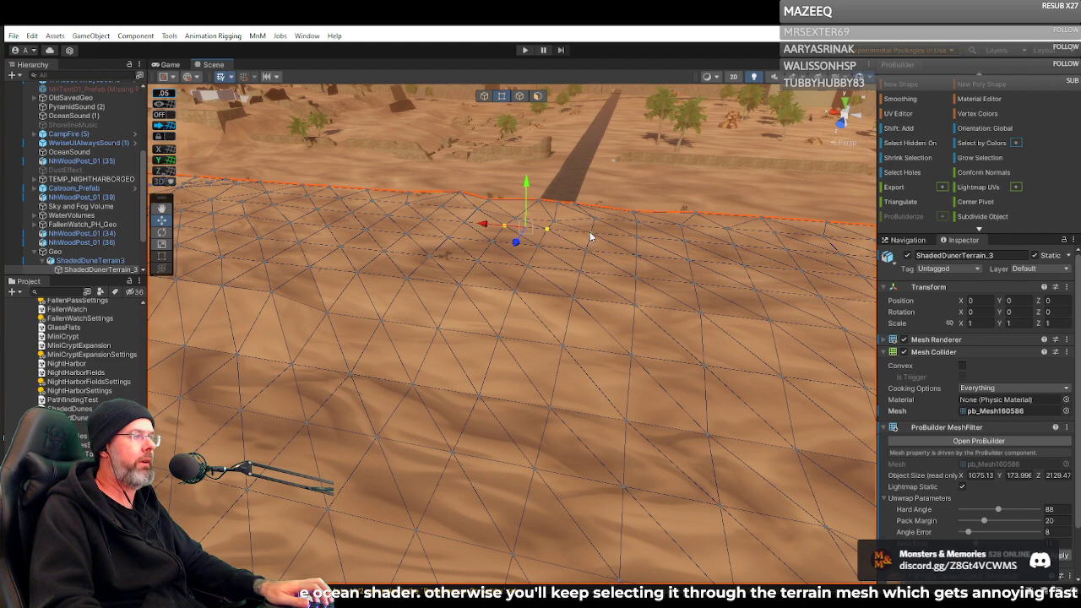
left_click(590, 235, "shift")
left_click(635, 238, "shift")
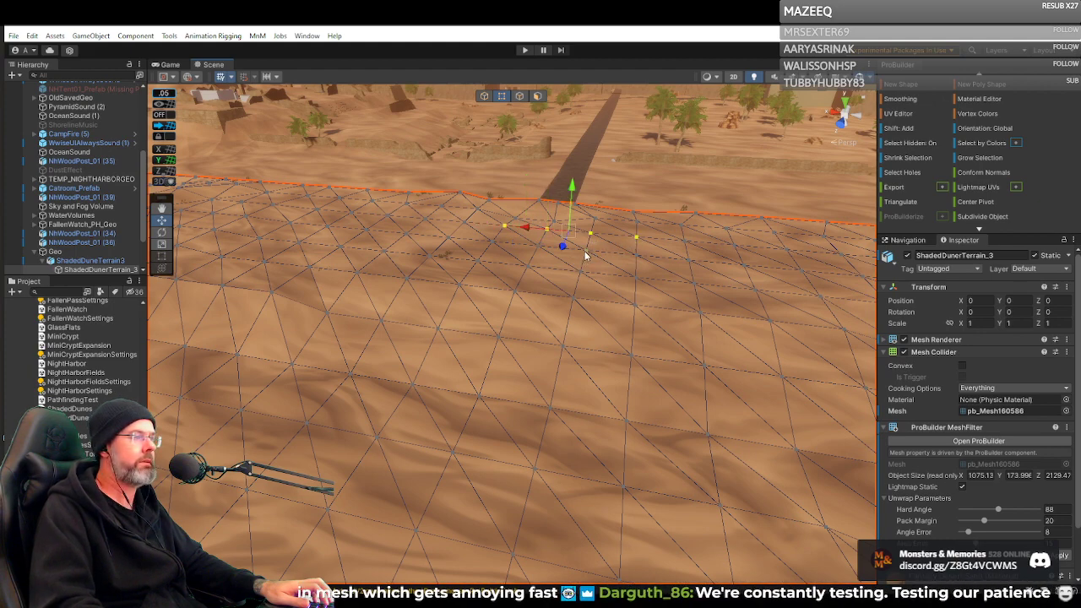
left_click(585, 252, "shift")
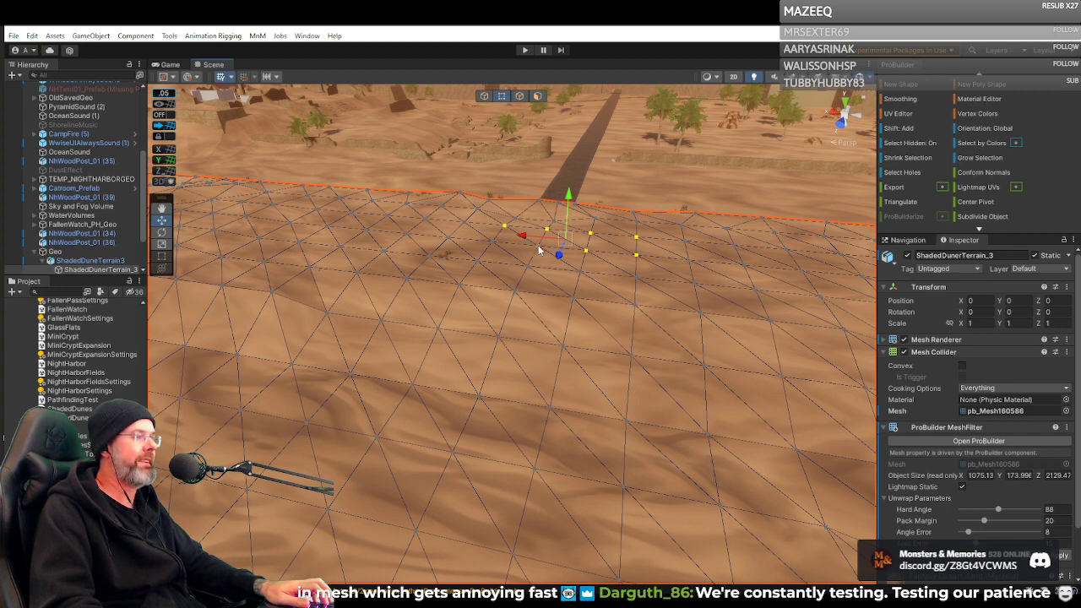
left_click(447, 237, "shift")
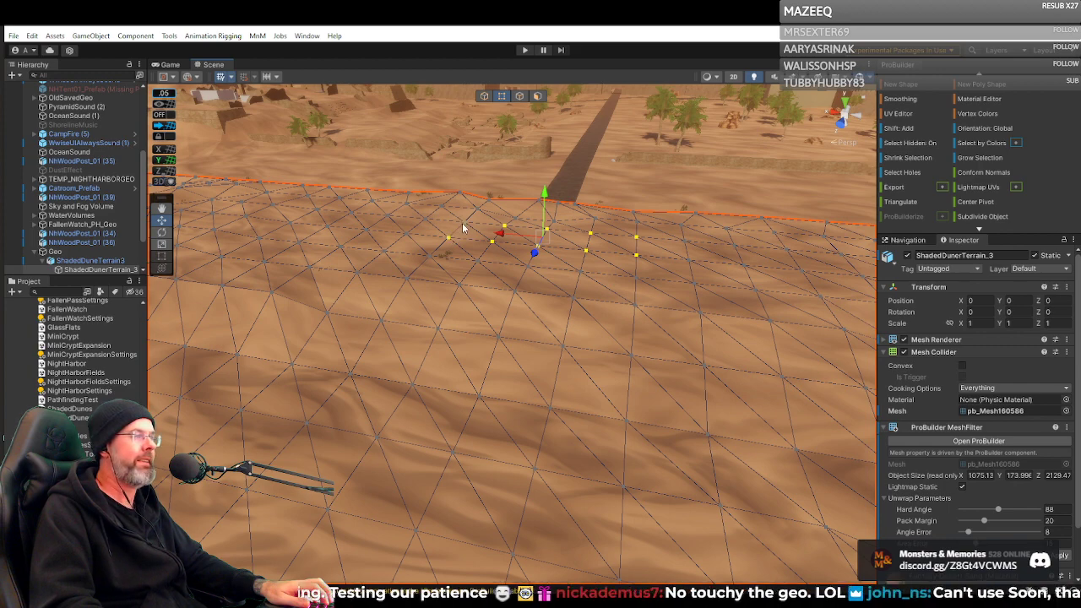
left_click(404, 232, "shift")
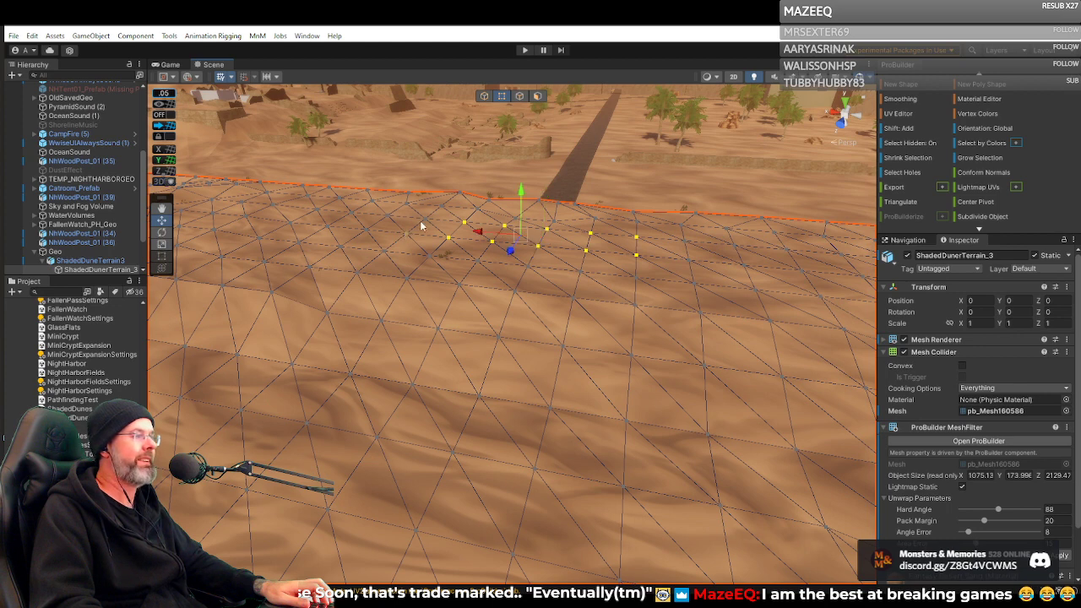
left_click(365, 230, "shift")
left_click(685, 261, "shift")
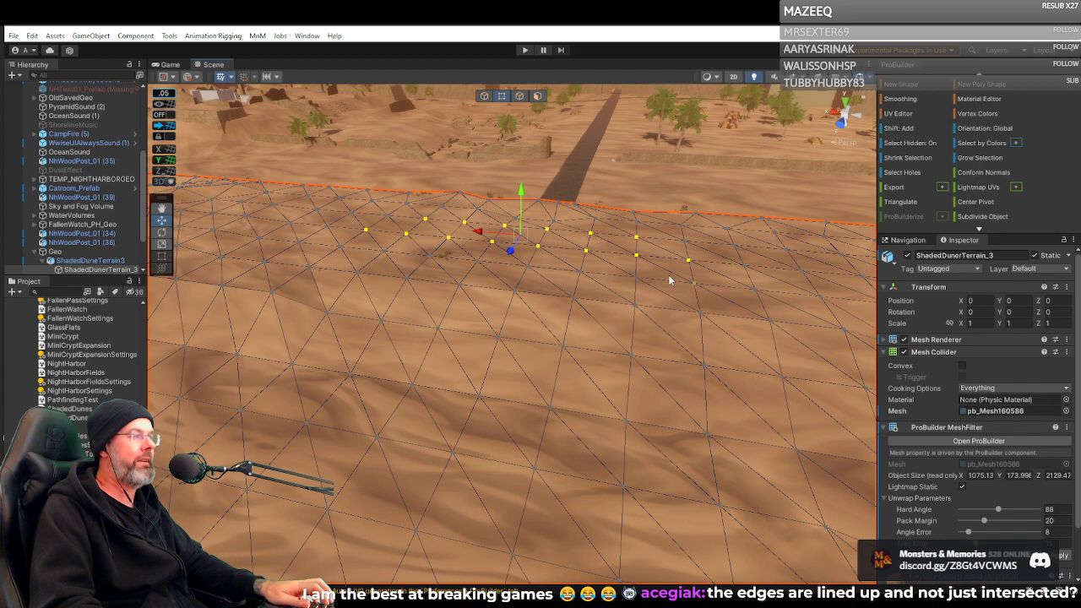
left_click_drag(696, 287, 699, 291, "shift")
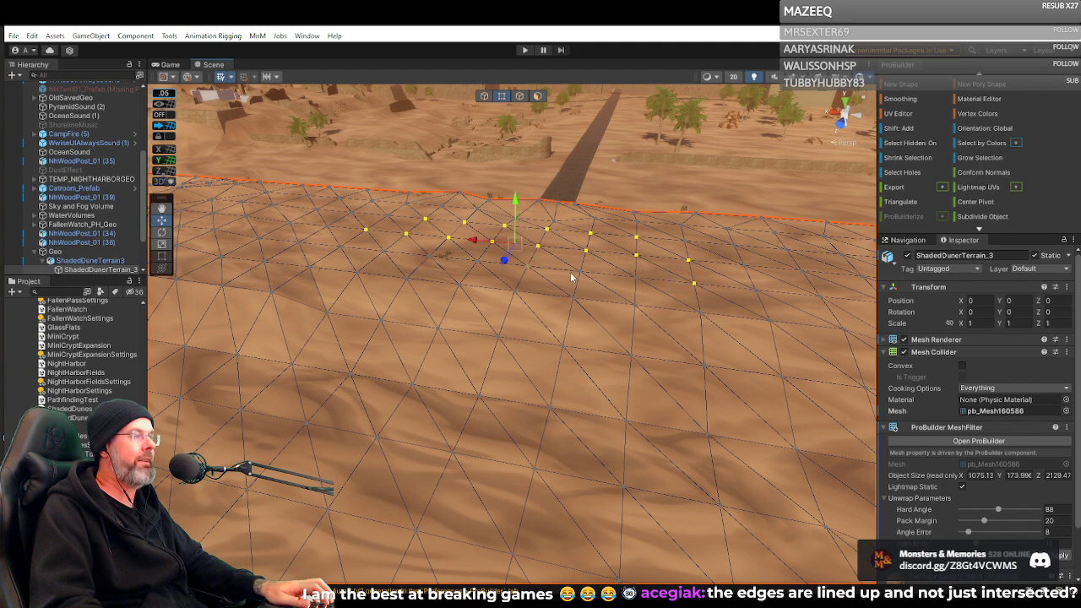
right_click_drag(666, 306, 701, 310)
key("s")
key("a")
key("d")
left_click_drag(389, 257, 678, 321, "shift")
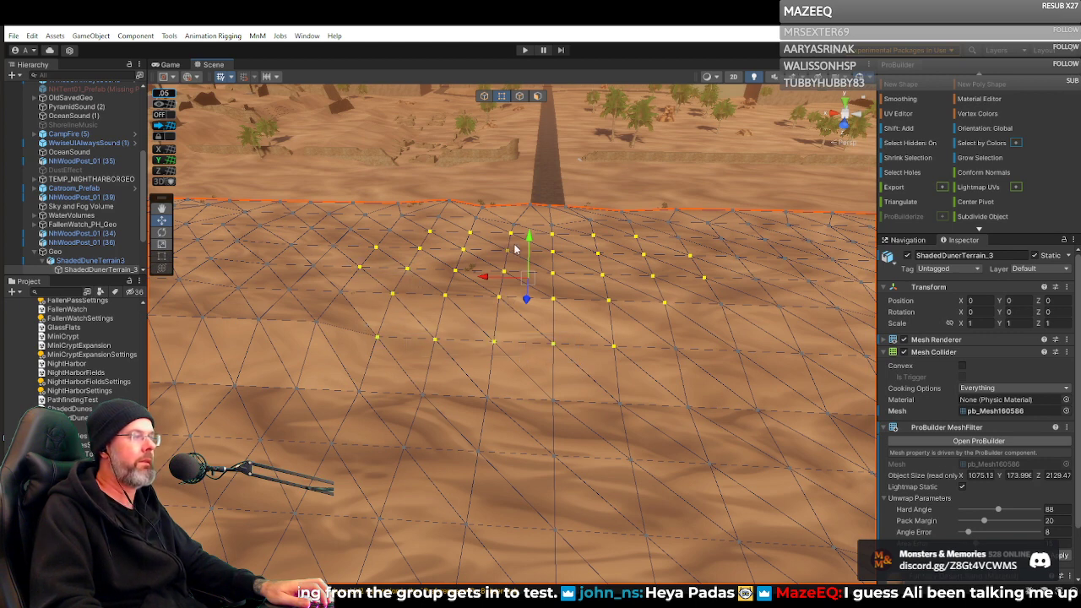
left_click_drag(526, 247, 651, 243)
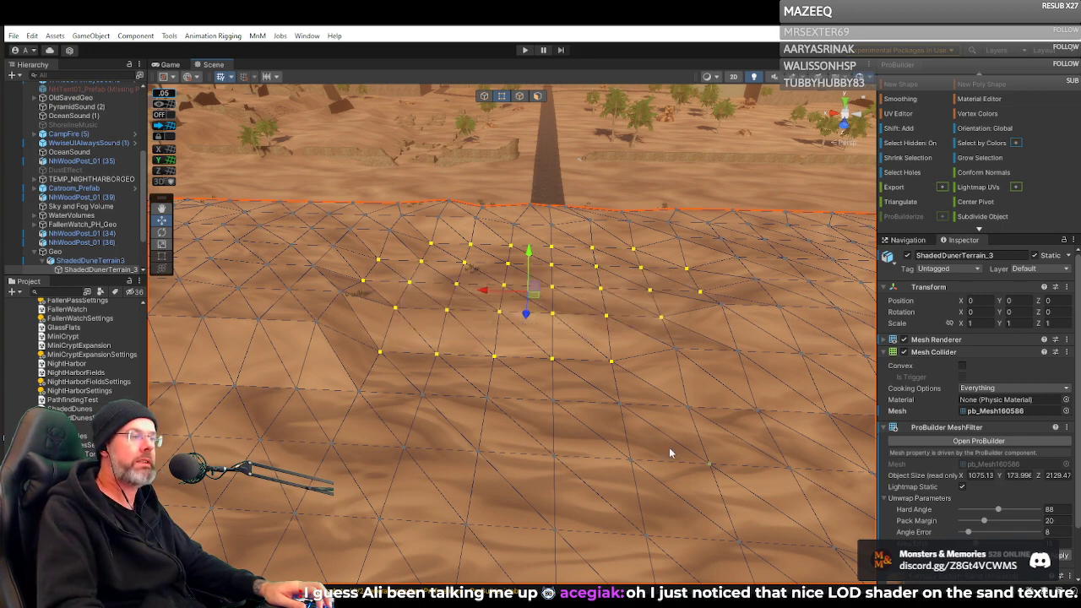
Lower a row of three terrain vertices in the dune beyond the end of the road.
key("w")
mouse_move(607, 270)
right_mouse_down()
mouse_move(582, 265)
mouse_move(645, 318)
mouse_move(651, 292)
mouse_move(631, 261)
mouse_move(324, 244)
mouse_move(468, 253)
mouse_move(562, 241)
mouse_move(602, 261)
right_mouse_up()
left_click_drag(362, 270, 601, 309)
left_click_drag(488, 238, 545, 257)
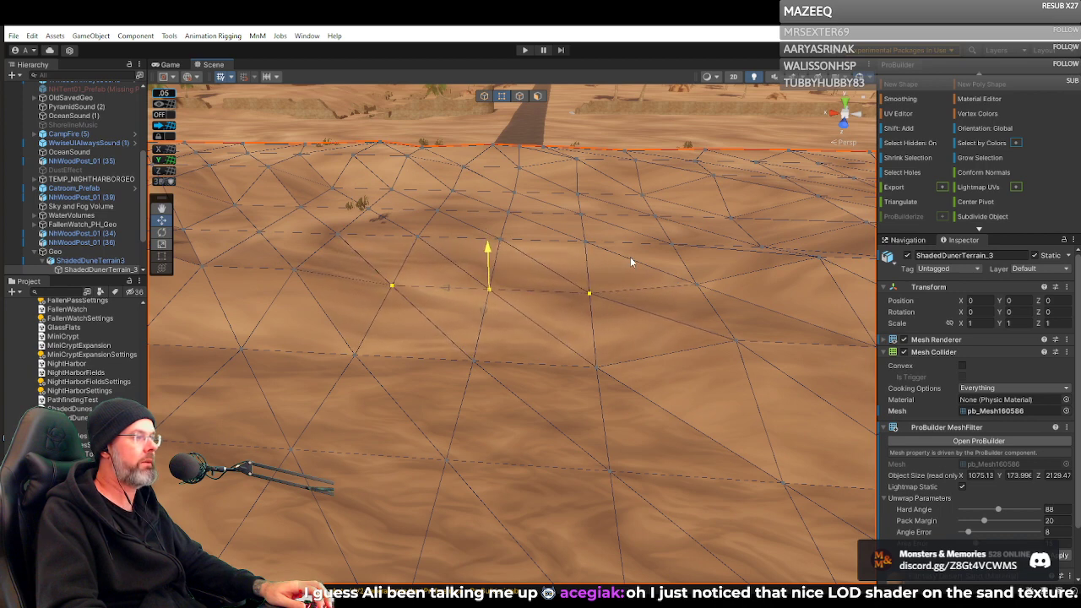
left_click_drag(630, 259, 630, 259)
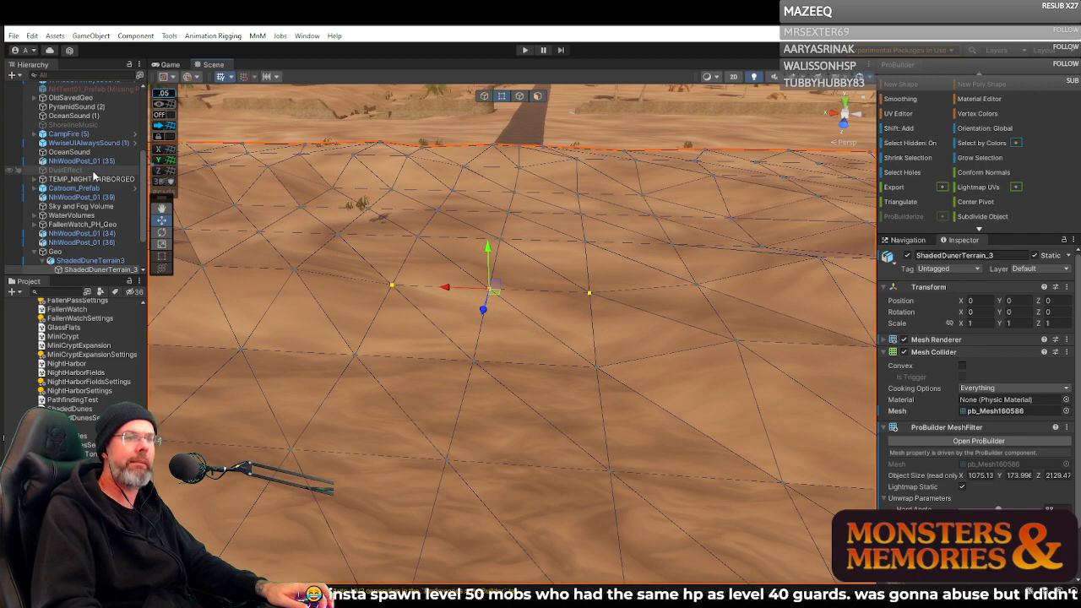
Hide the CrestOcean object in the scene view and select it to show its ocean renderer settings.
scroll(68, 160, "up", 3)
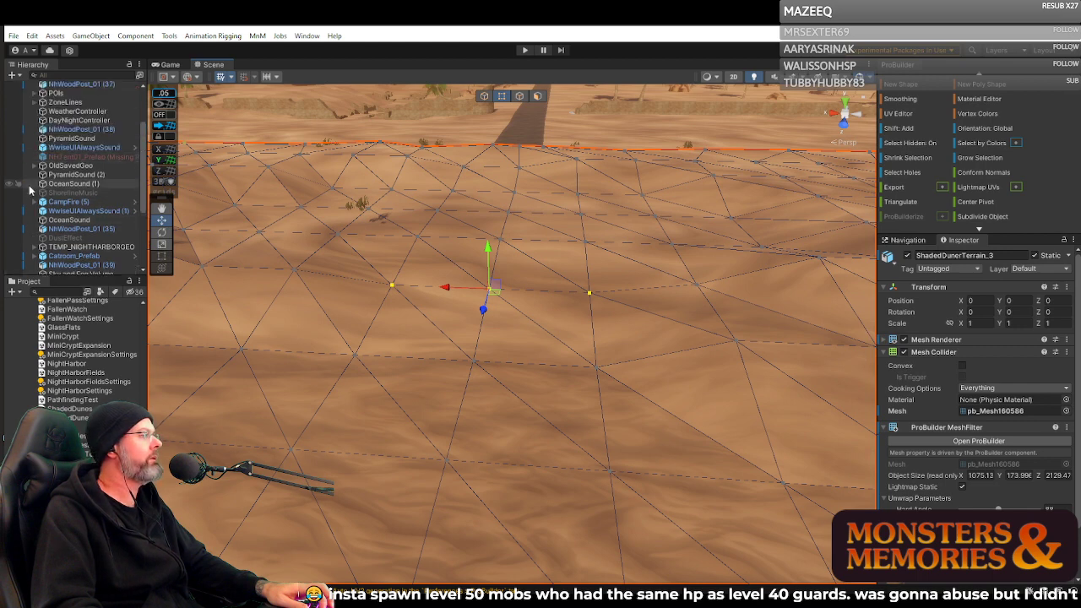
scroll(30, 191, "up", 3)
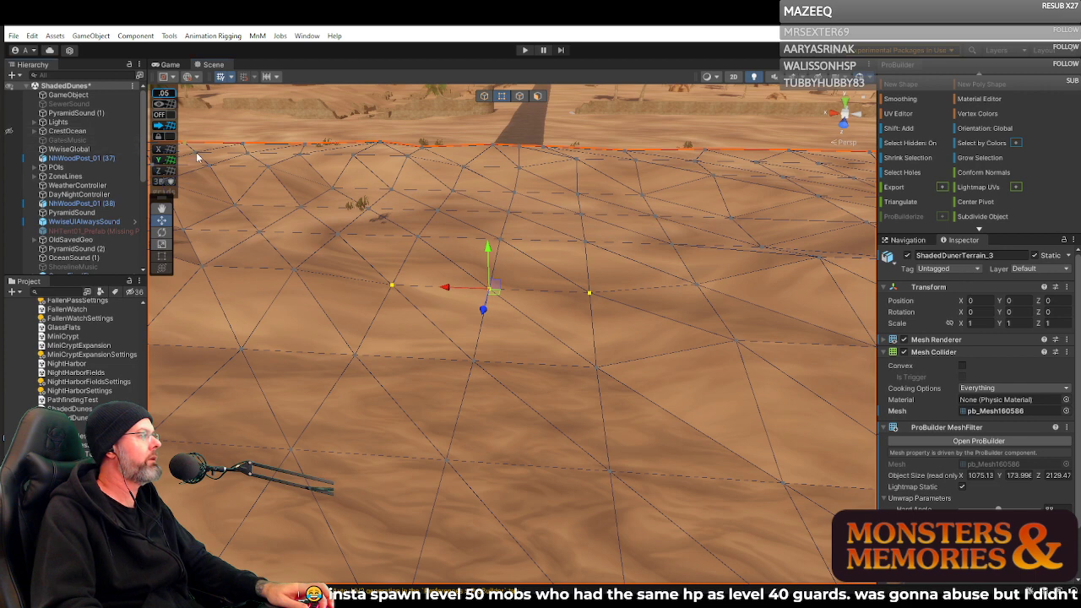
left_click(91, 131)
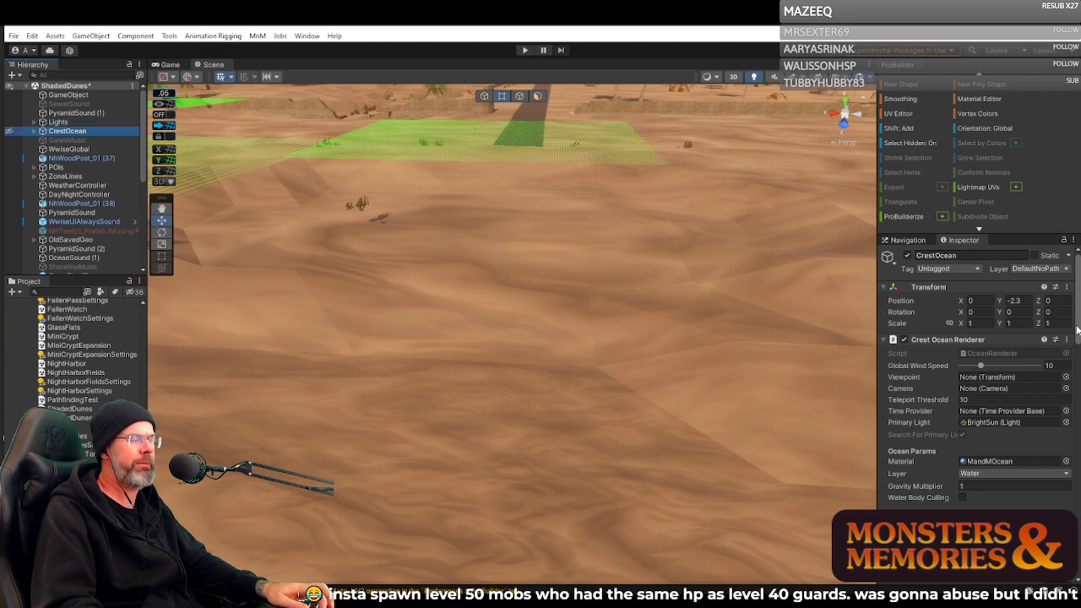
Look over the CrestOcean renderer settings and make the CrestOcean object unpickable in the scene view.
scroll(1076, 329, "down", 2)
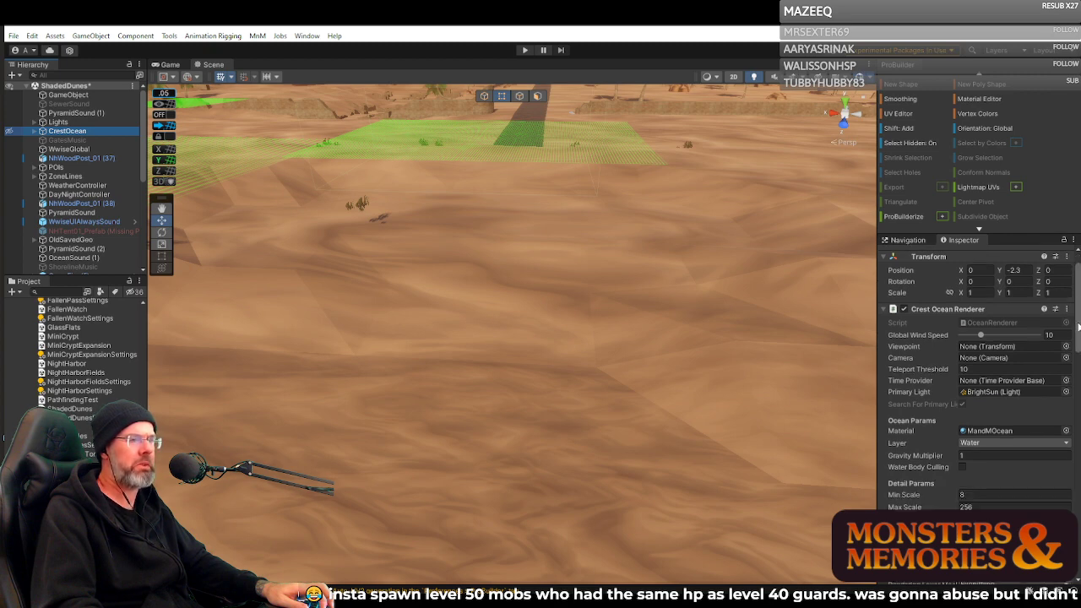
scroll(1078, 328, "down", 4)
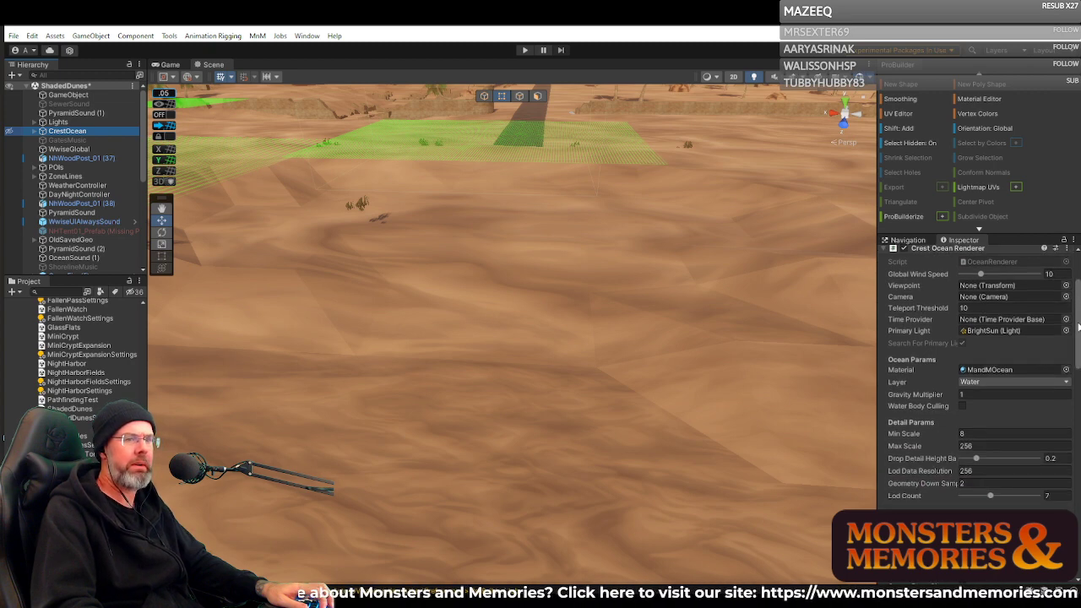
scroll(1078, 327, "up", 6)
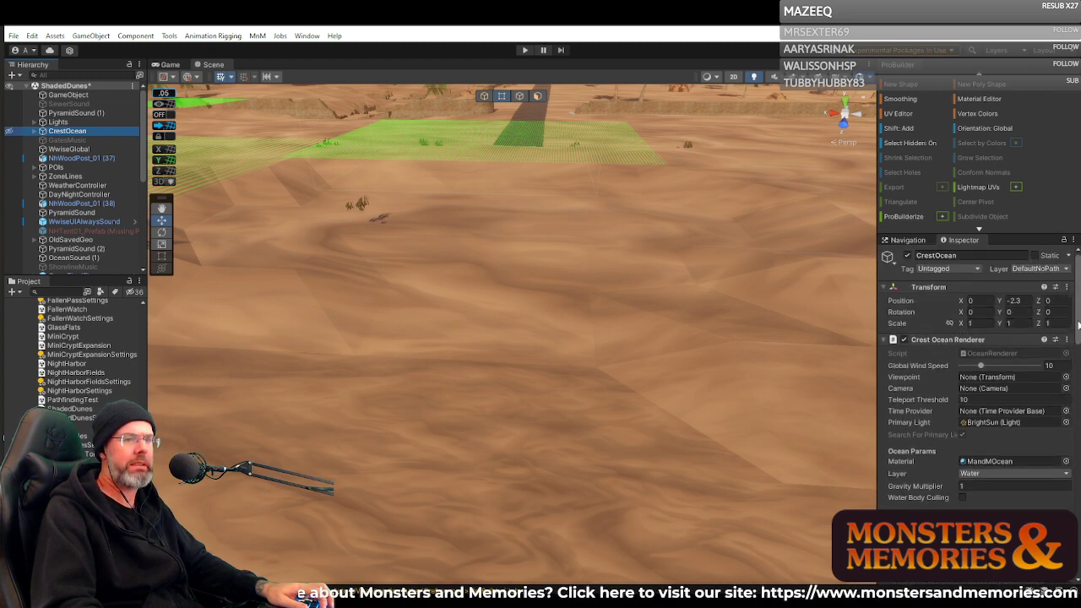
left_click(19, 131)
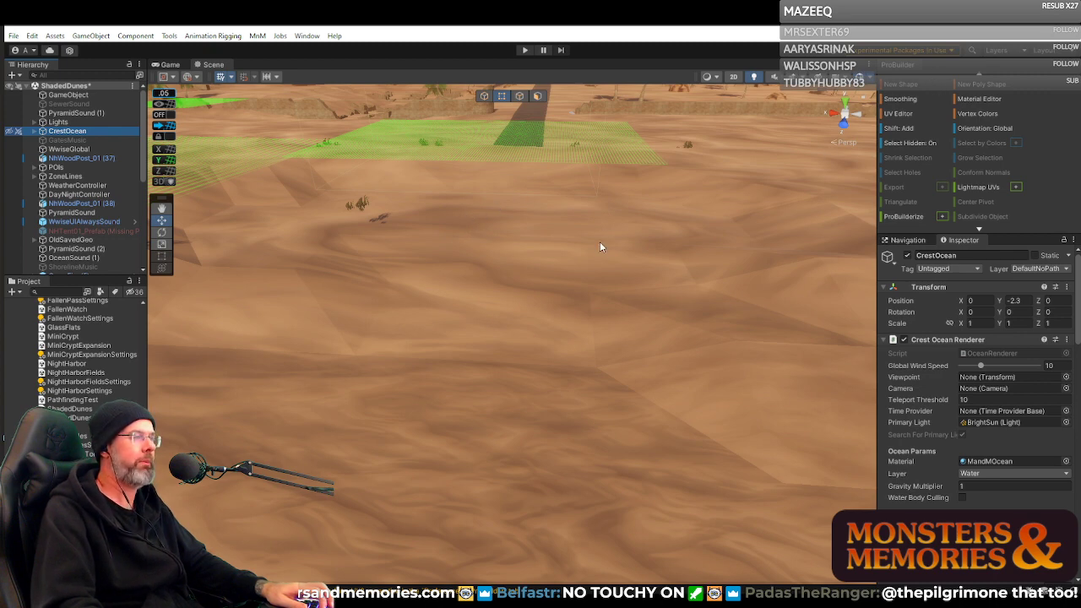
Return to object editing, select the two grass clumps sunk into the reshaped dune and raise them slightly.
right_click_drag(600, 244, 516, 231)
left_click(584, 299)
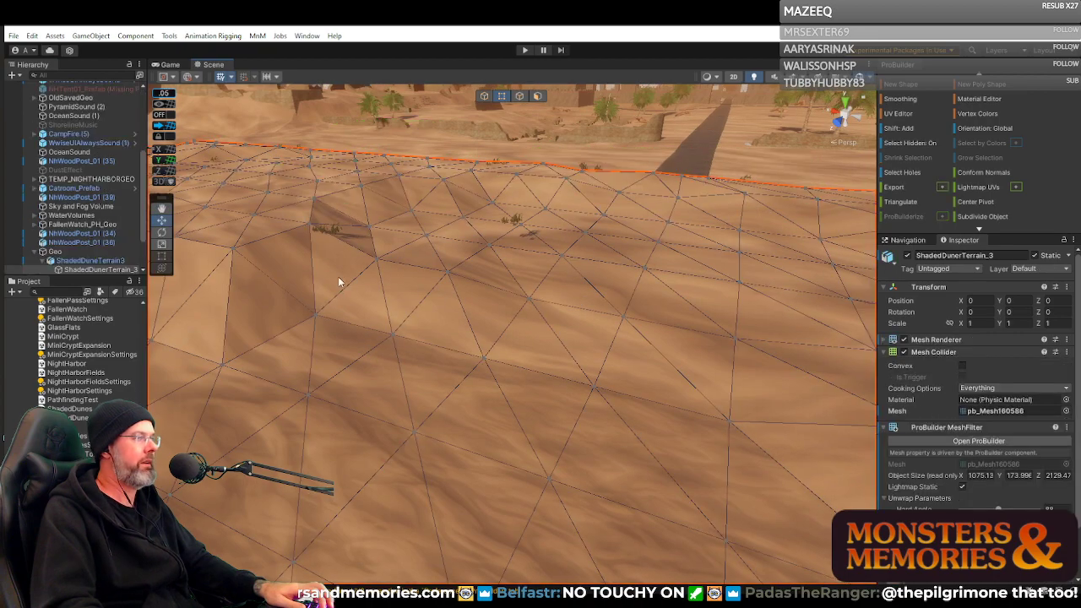
right_click_drag(461, 317, 259, 289)
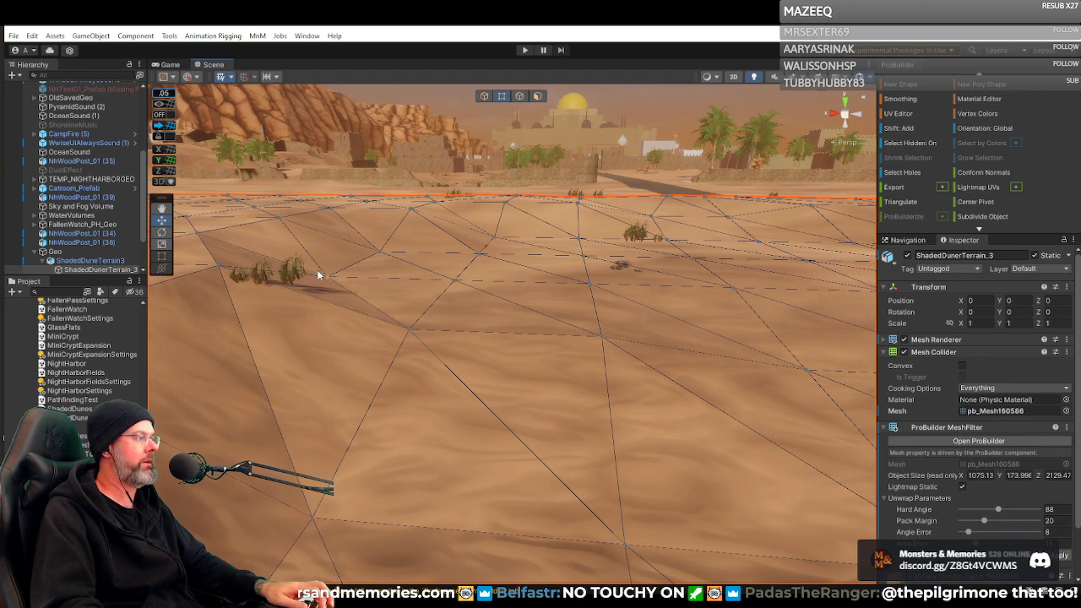
left_click(290, 278)
left_click(295, 267, "shift")
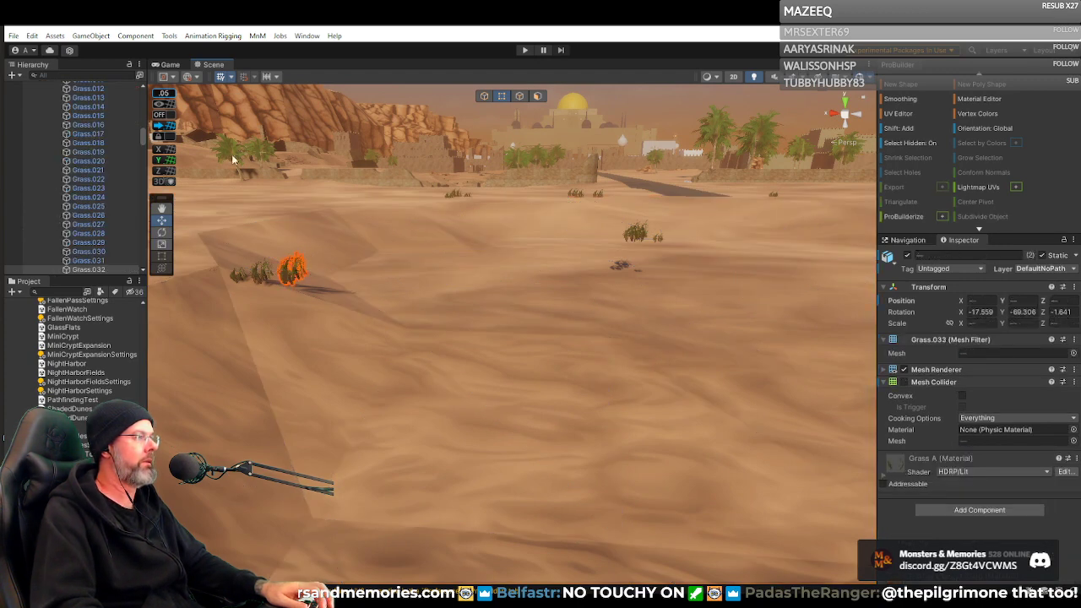
left_click(484, 95)
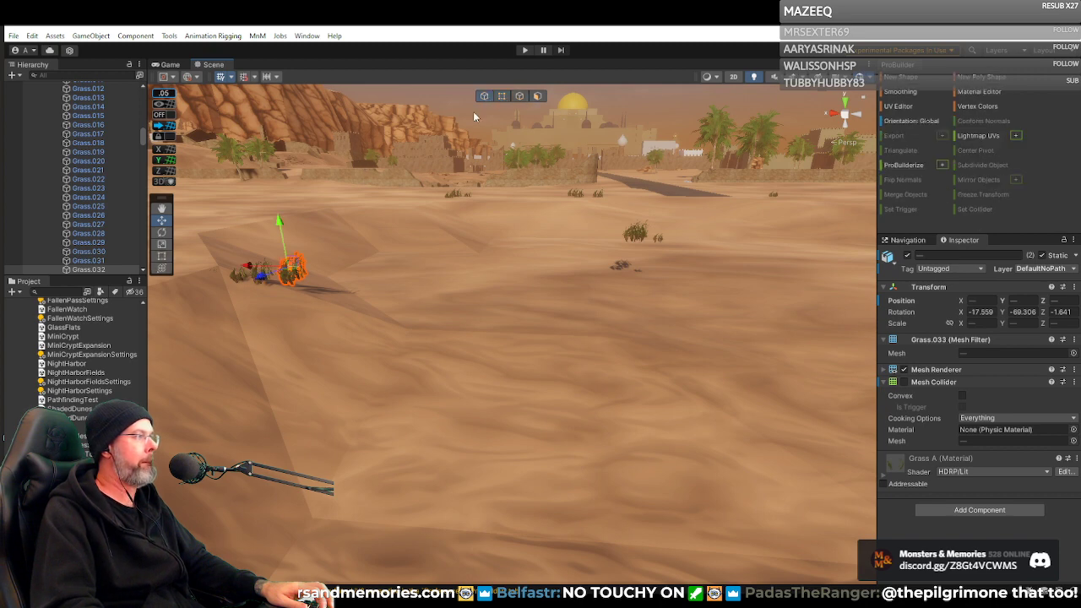
left_click_drag(276, 235, 277, 231)
Adjust the heights of the neighbouring grass clumps Grass.031 and Grass.034 so they sit on the reshaped dune.
right_click_drag(395, 255, 333, 266)
key("w")
left_click(388, 270)
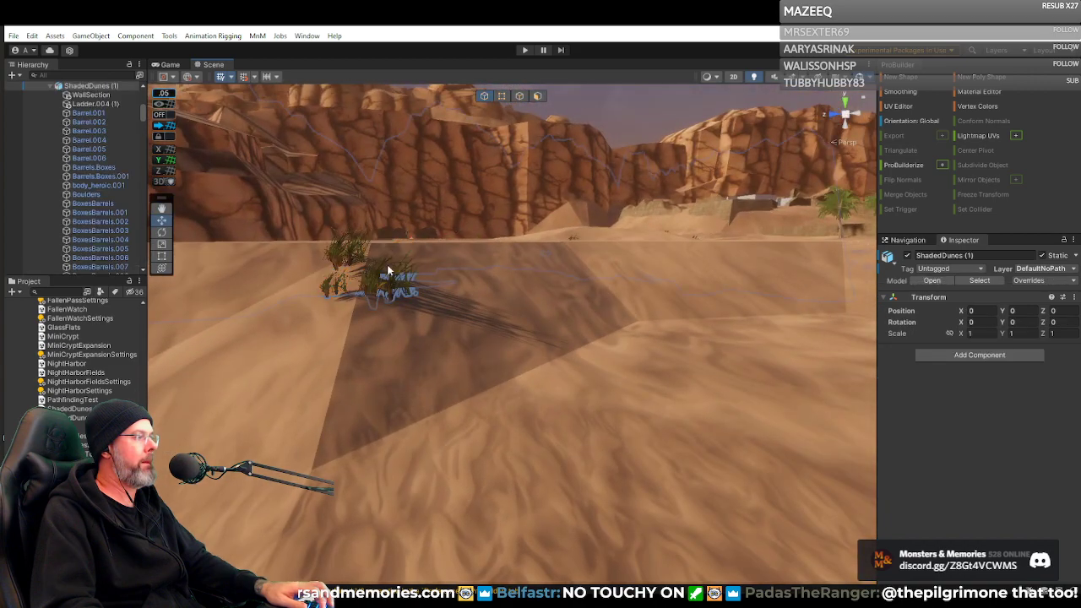
left_click(336, 258)
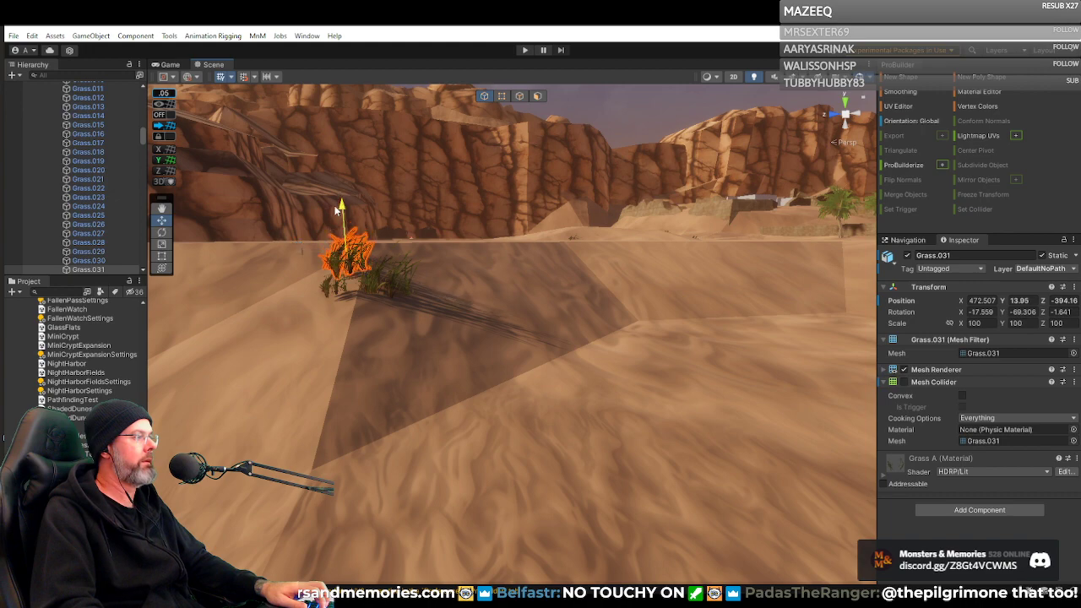
left_click_drag(330, 212, 329, 215)
right_click_drag(386, 238, 484, 253)
left_click(378, 225)
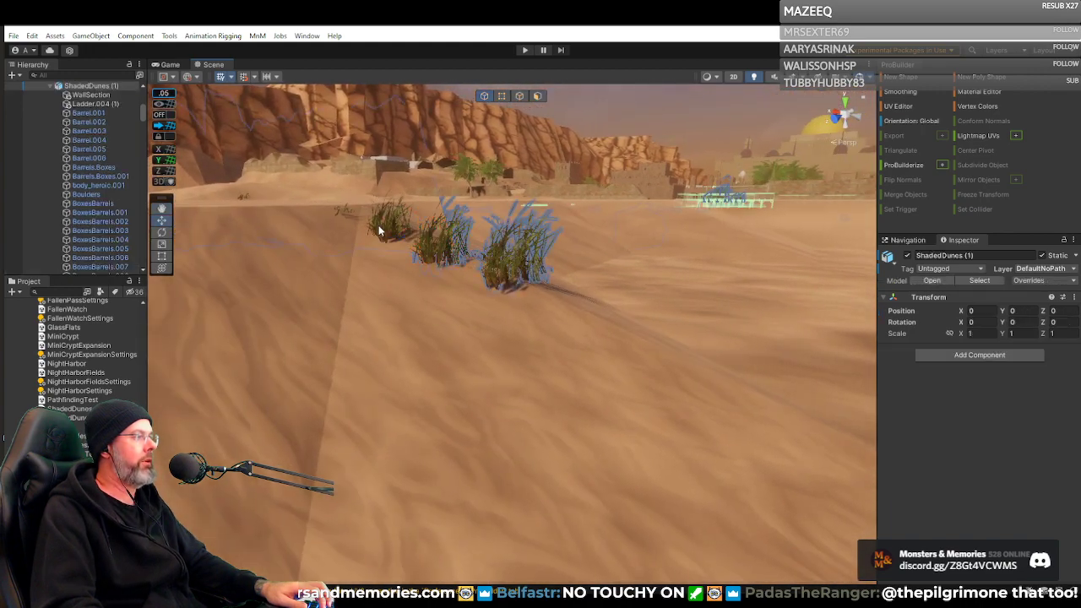
left_click(380, 226)
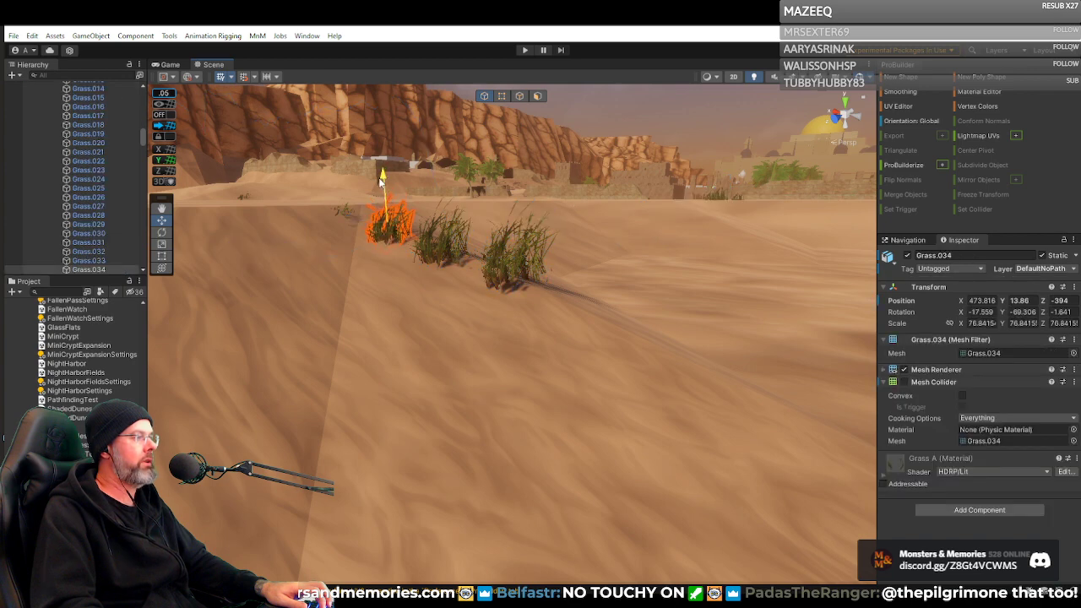
Select the small grass clump Grass.035 at the end of the row and raise it to Y 14.29.
left_click(343, 209)
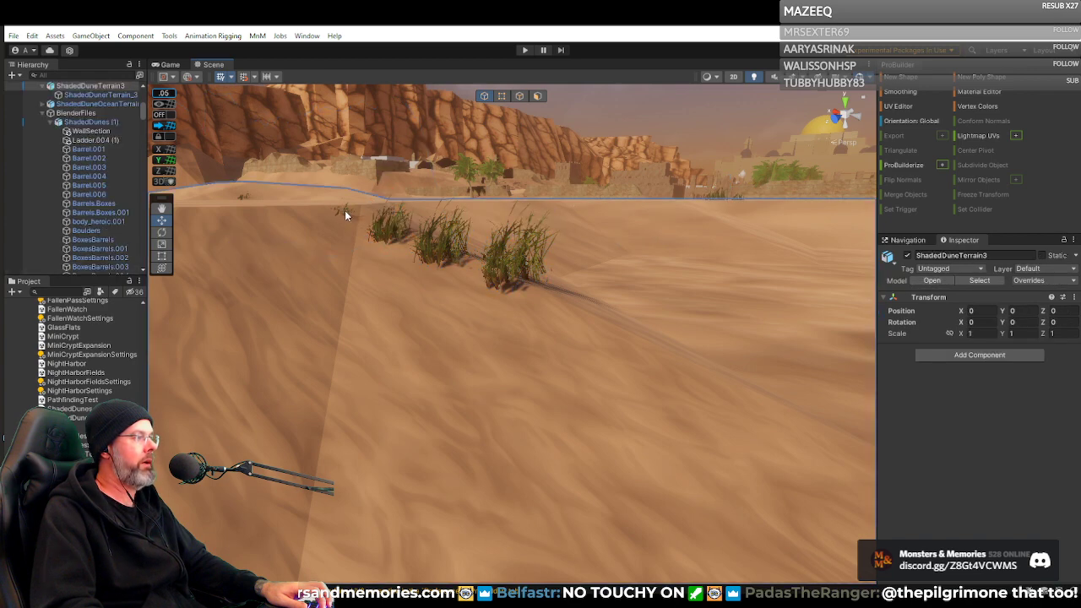
left_click(344, 210)
left_click(344, 210)
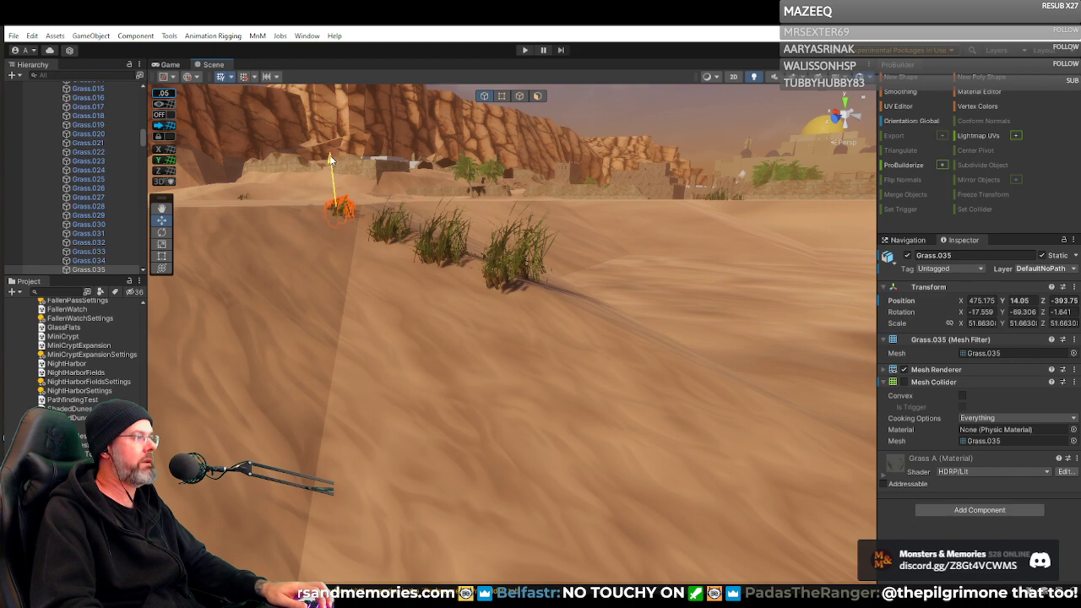
right_click_drag(338, 161, 431, 207)
key("w")
key("s")
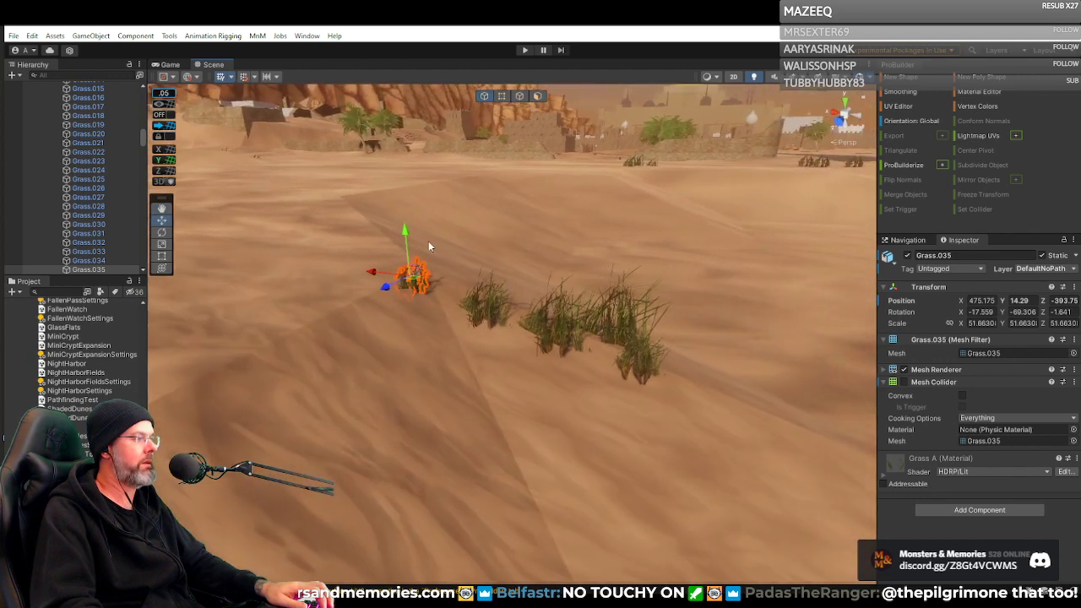
Tilt Grass.035 to a rotation of about X -7.3, Y -70.1, Z 2.2 and raise it to Y 14.33.
key("e")
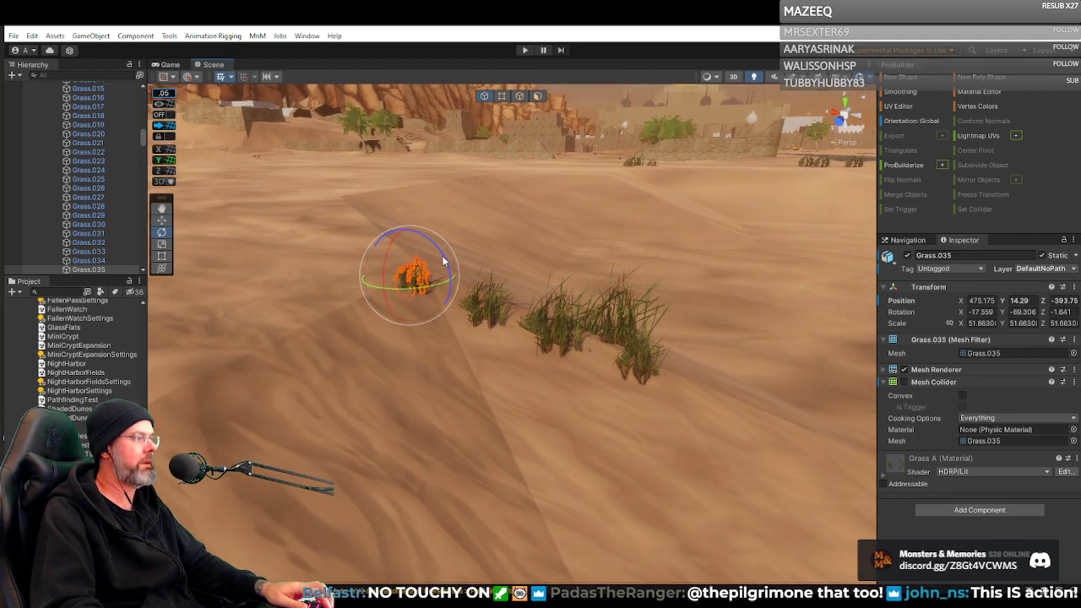
left_click_drag(443, 262, 450, 276)
key("w")
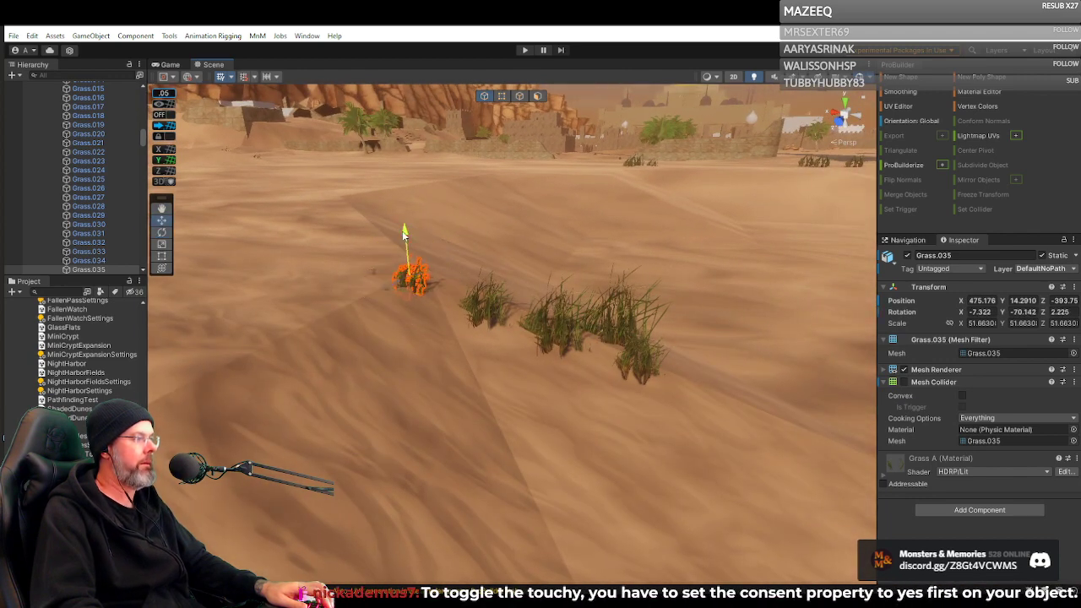
Select the four floating grass clumps around Grass.024 and move them together down onto the sand beside the dune.
right_click_drag(542, 245, 470, 239)
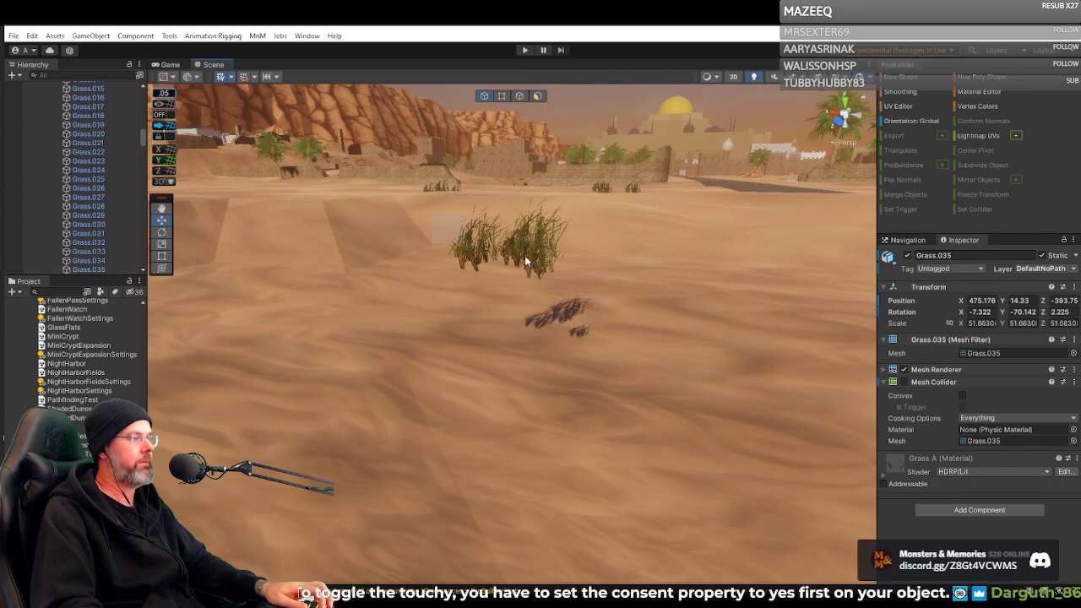
left_click(579, 282)
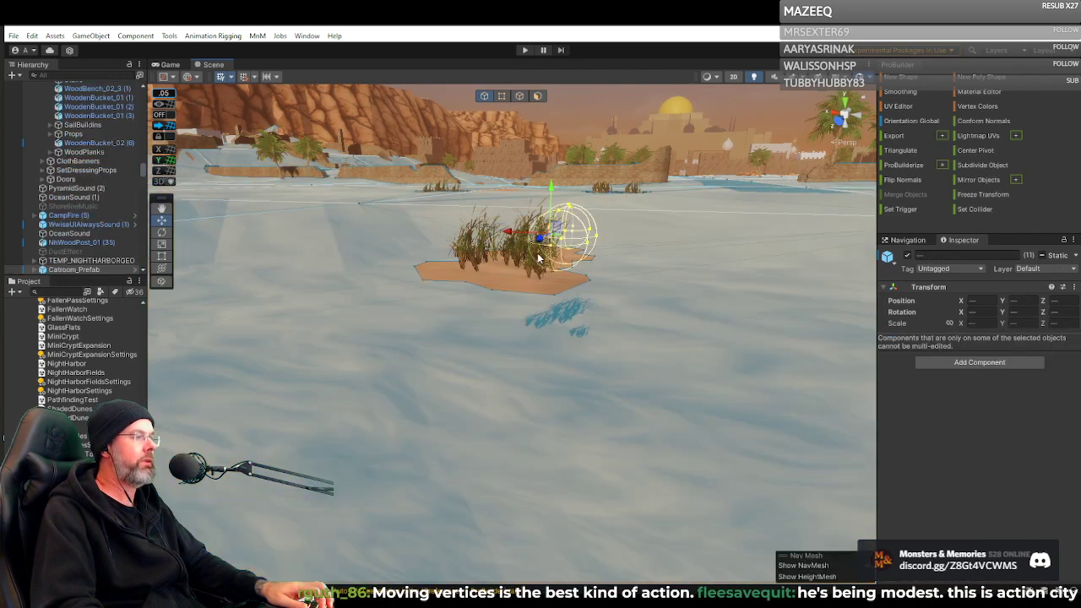
left_click(481, 254)
left_click(531, 255)
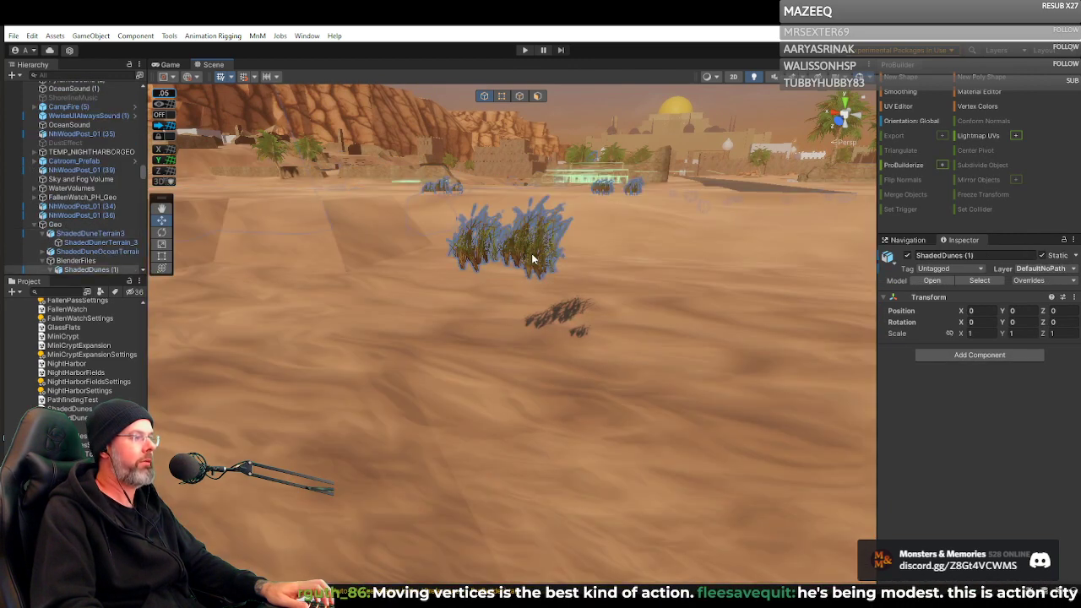
left_click(531, 256)
right_click_drag(589, 255, 470, 250)
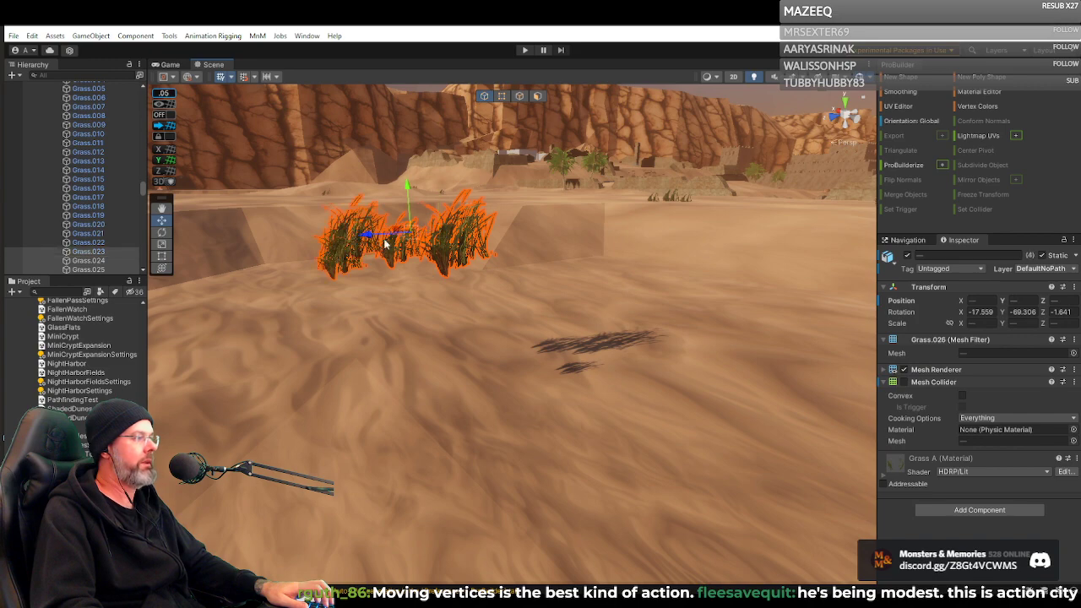
right_click_drag(492, 249, 471, 278)
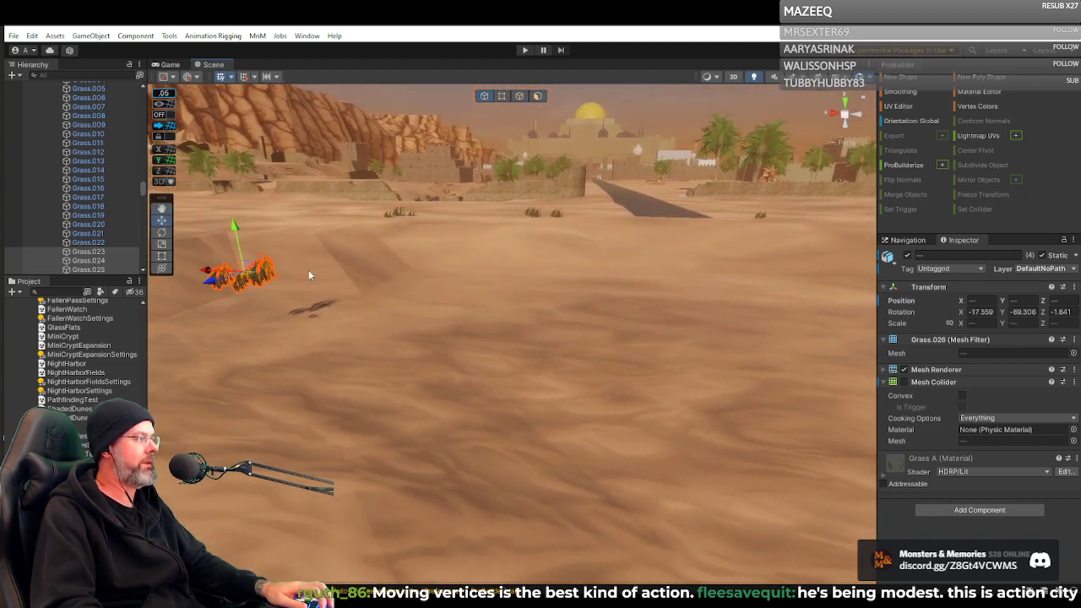
right_click_drag(309, 275, 412, 265)
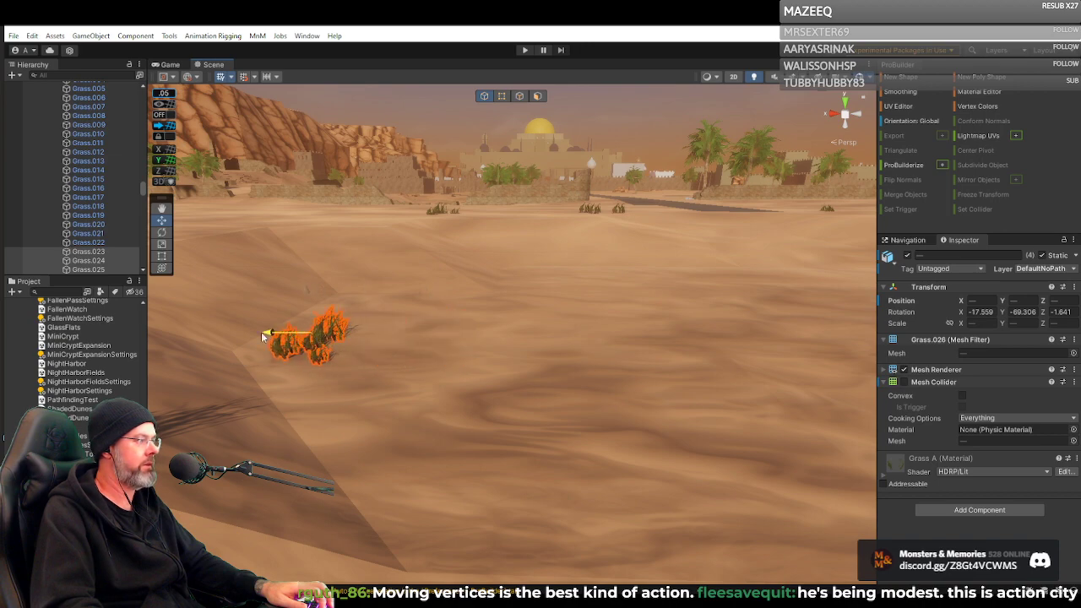
right_click_drag(318, 337, 201, 313)
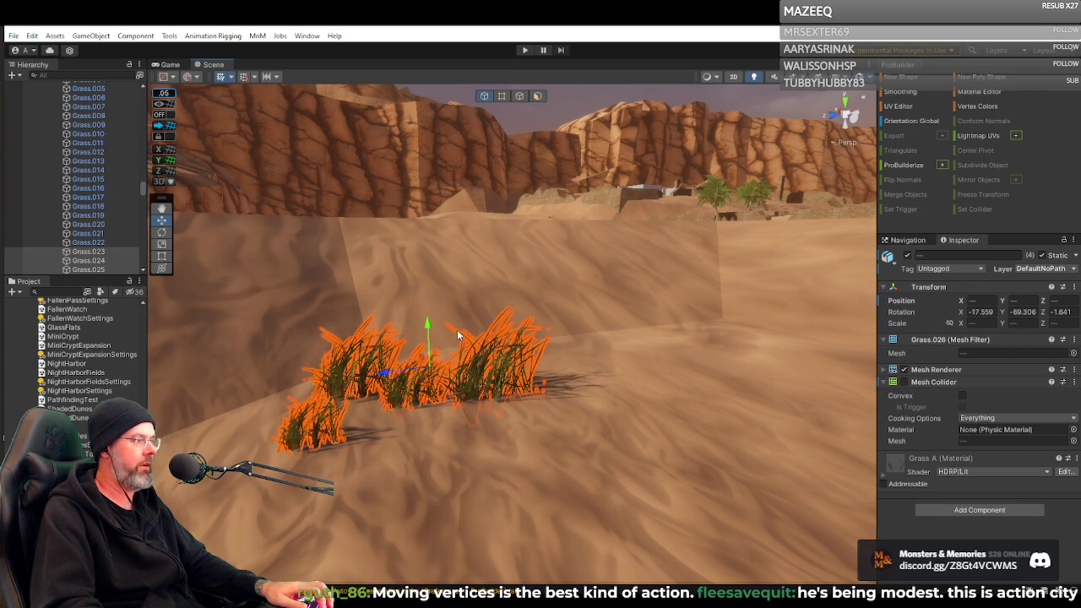
Select Grass.024 alone and raise it to Y 11.32 so its base sits on the sand.
left_click(504, 366)
left_click(501, 370)
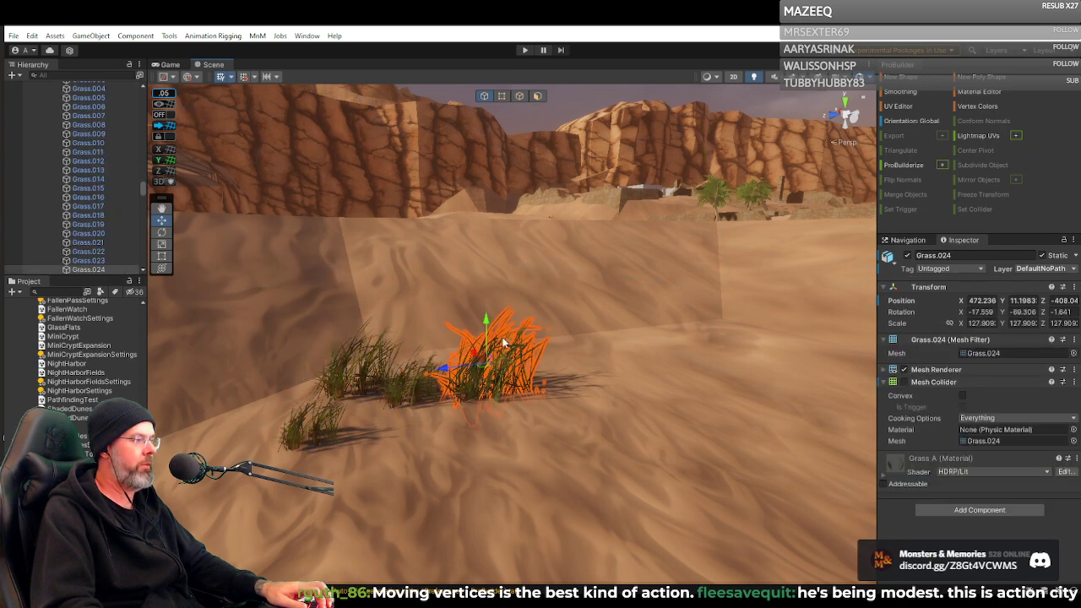
right_click_drag(494, 325, 566, 334)
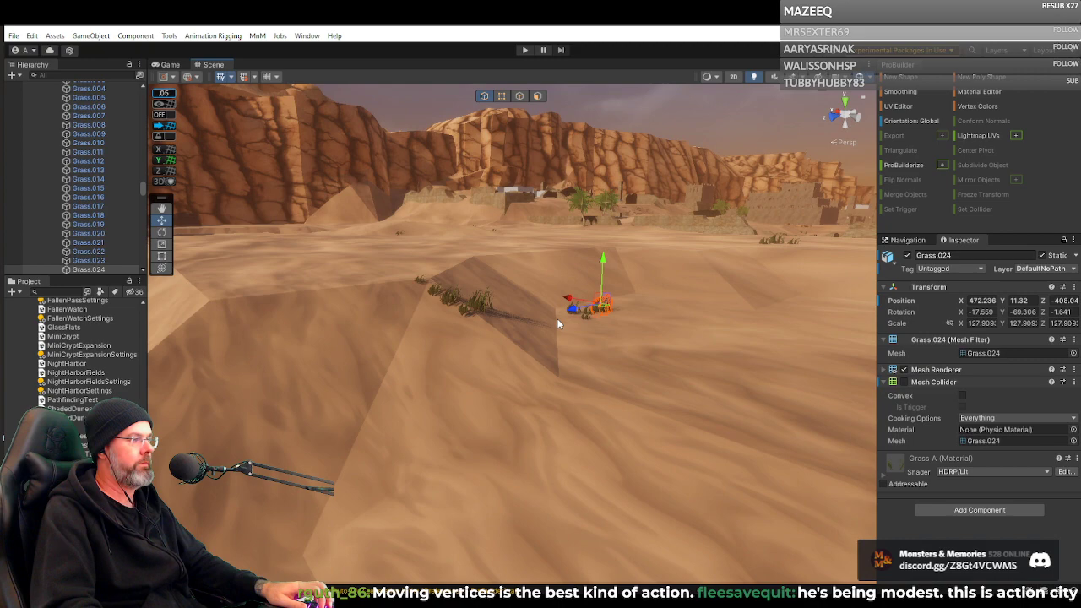
Select the lone grass clump Grass.013 on the open sand and move it to the foot of the pyramid, near X 402.7, Z -275.31.
right_click_drag(557, 324, 760, 332)
left_click(625, 368)
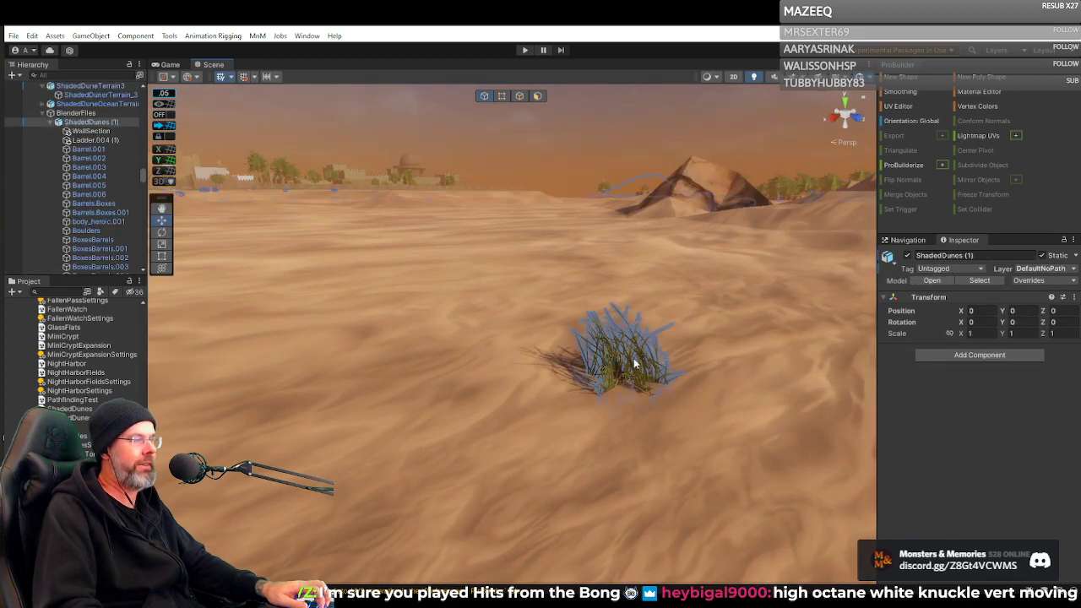
left_click(635, 363)
right_click_drag(676, 368, 746, 372)
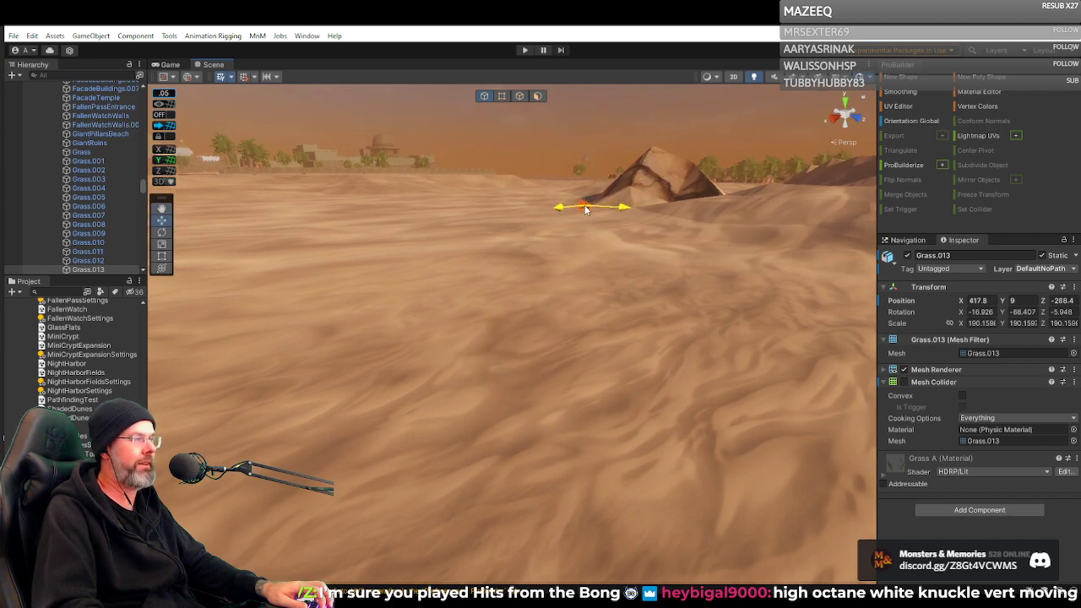
right_click_drag(591, 217, 770, 283)
key("w")
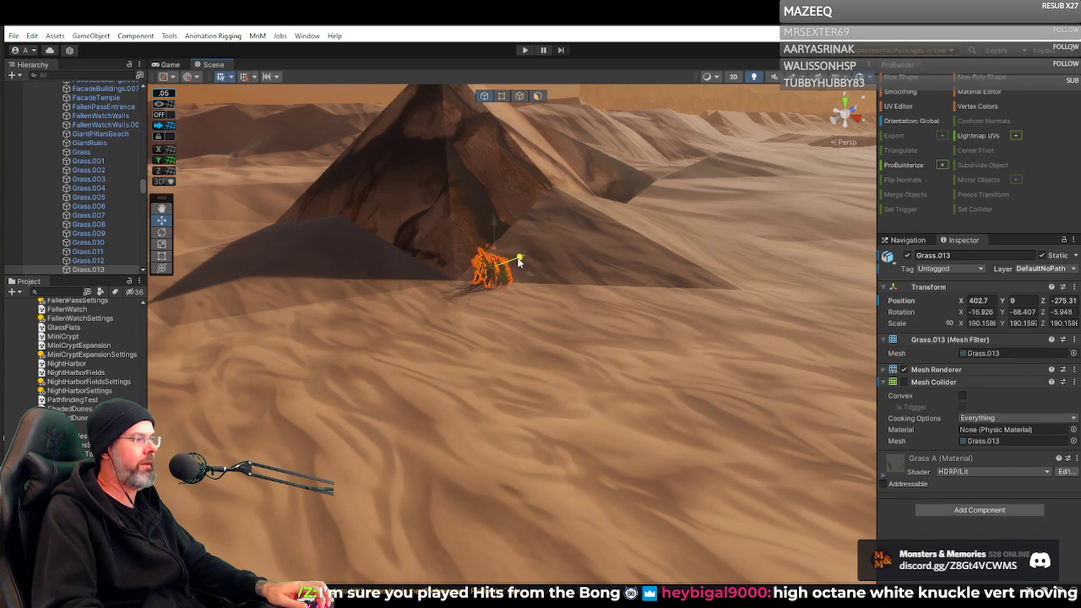
Position Grass.013 at X 402.16, Y 8.87, Z -276.02 and place a duplicate beside it at X 400.49, Z -278.04.
right_click_drag(532, 267, 571, 292)
key("w")
key("d")
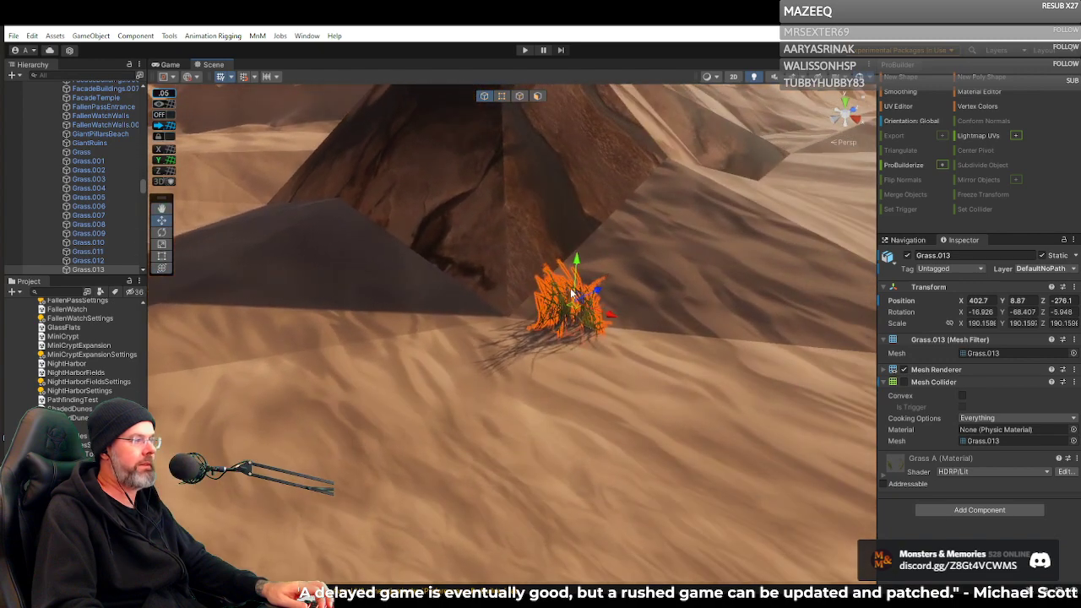
left_click_drag(541, 311, 561, 305)
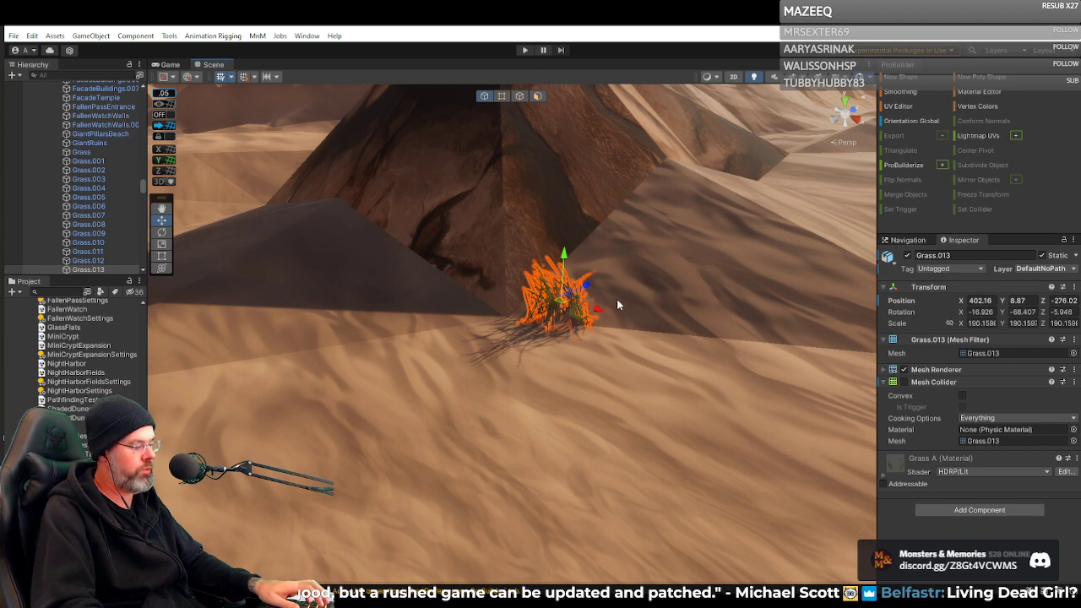
key("ctrl+d")
left_click_drag(562, 306, 504, 309)
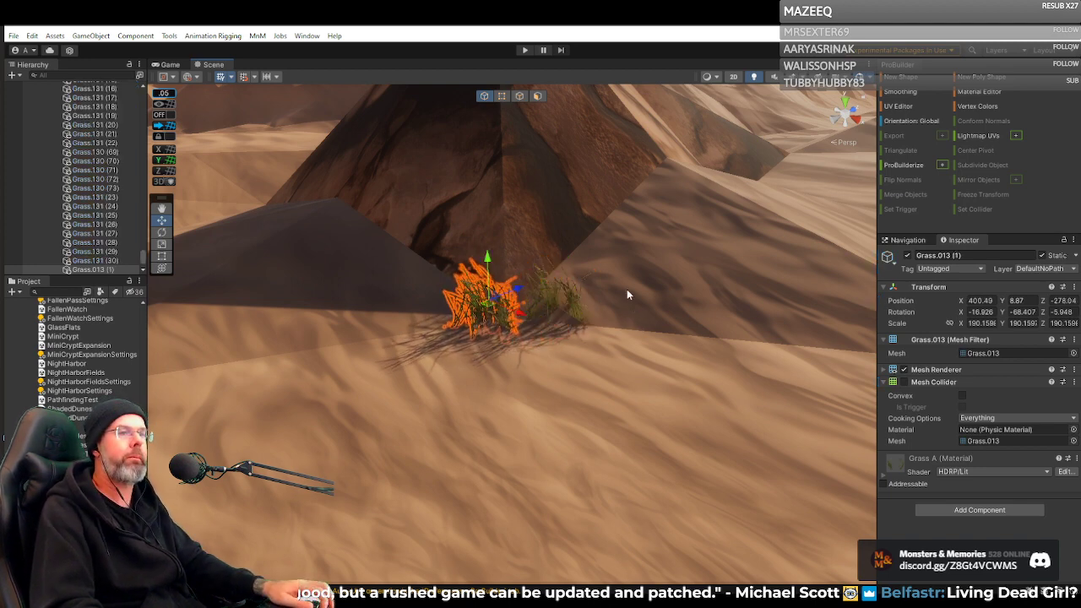
Examine the open sand between the pyramid and the city, and the grass placement at the pyramid's base.
right_click_drag(691, 241, 628, 207)
right_click_drag(446, 213, 278, 211)
key("a")
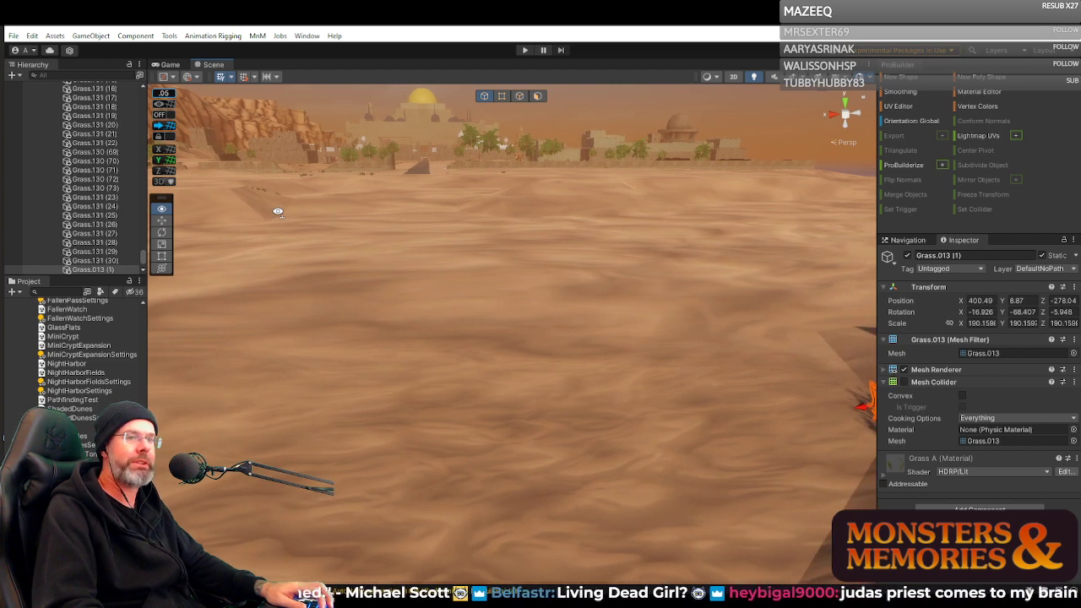
key("d")
right_click_drag(278, 211, 693, 298)
key("d")
key("w")
key("s")
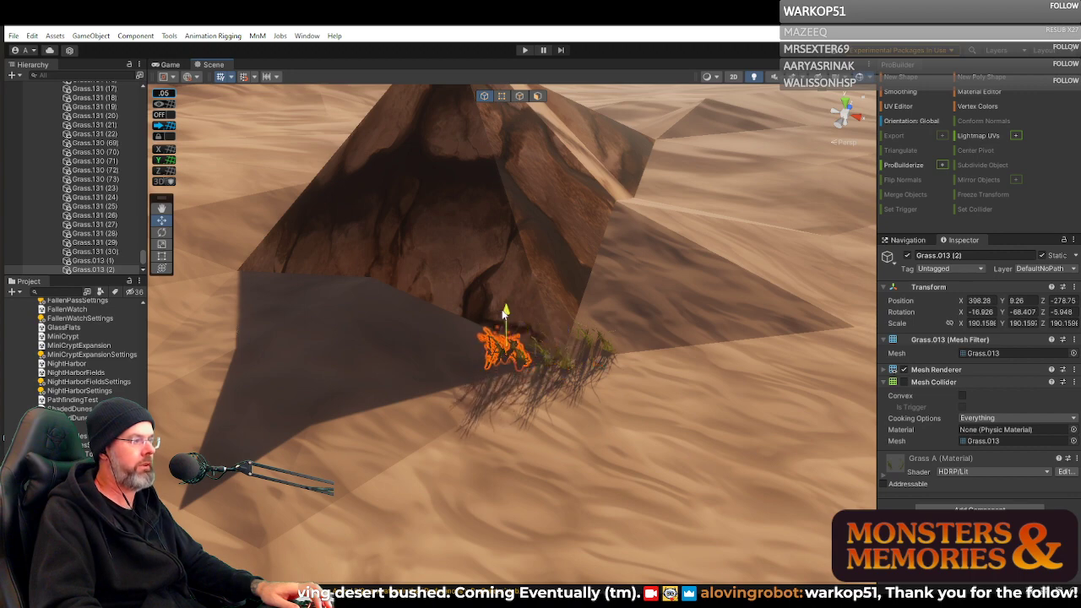
Position the second copy of Grass.013 against the pyramid's base at X 397.68, Y 9.49, Z -278.75.
key("w")
mouse_move(526, 331)
right_mouse_down()
mouse_move(606, 400)
mouse_move(557, 348)
mouse_move(378, 302)
mouse_move(535, 313)
right_mouse_up()
key("s")
key("a")
left_click_drag(556, 301, 530, 290)
left_click_drag(485, 245, 484, 234)
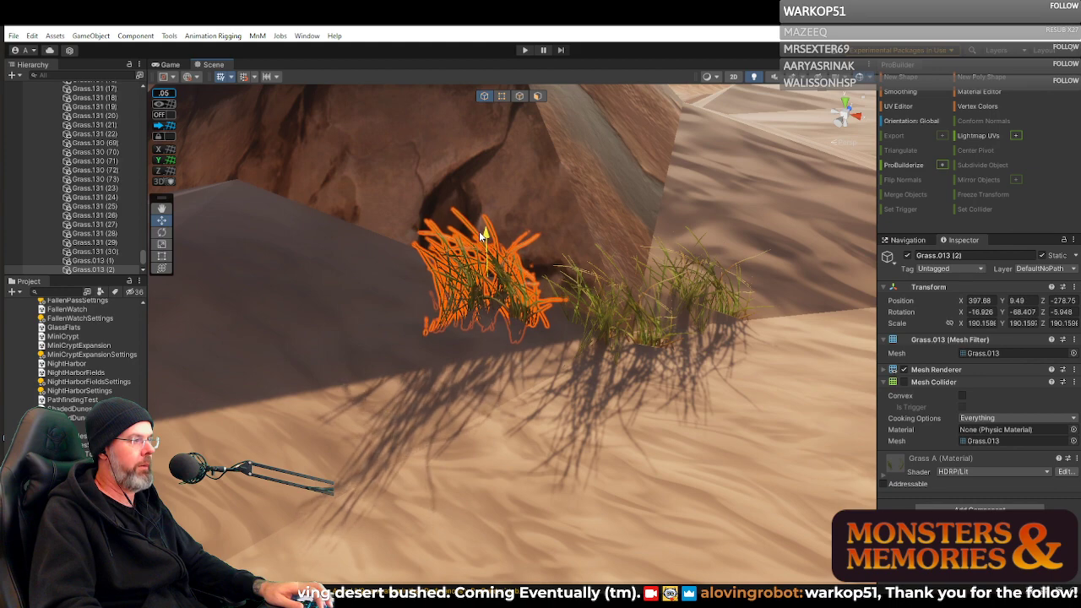
Clear the grass selection and select the ShadedDunerTerrain_3 mesh to inspect the faceted sand beside the cliff rock.
right_click_drag(483, 234, 713, 237)
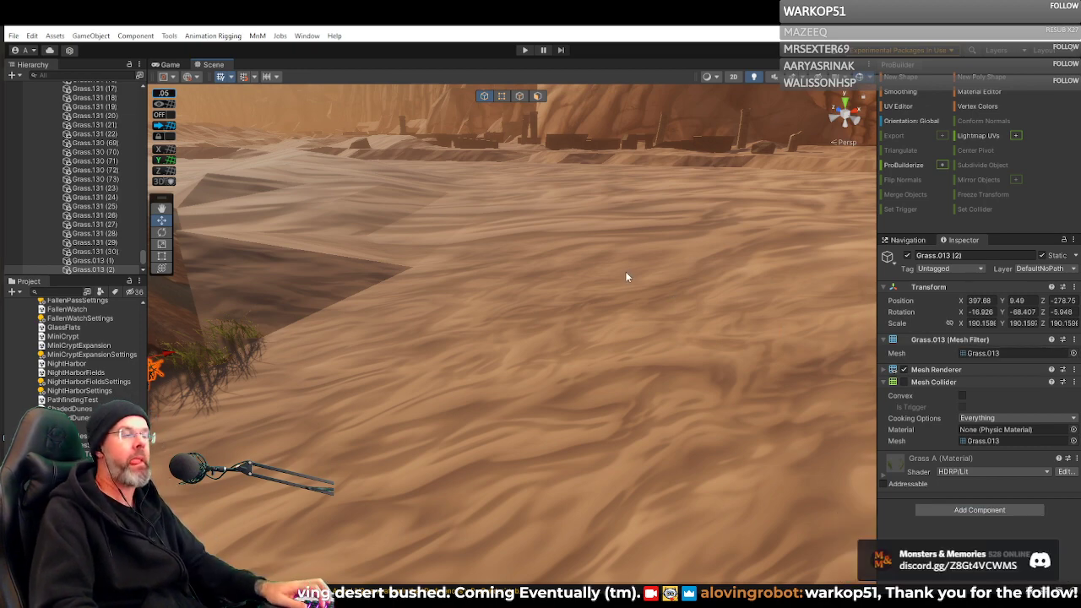
right_click_drag(628, 277, 970, 245)
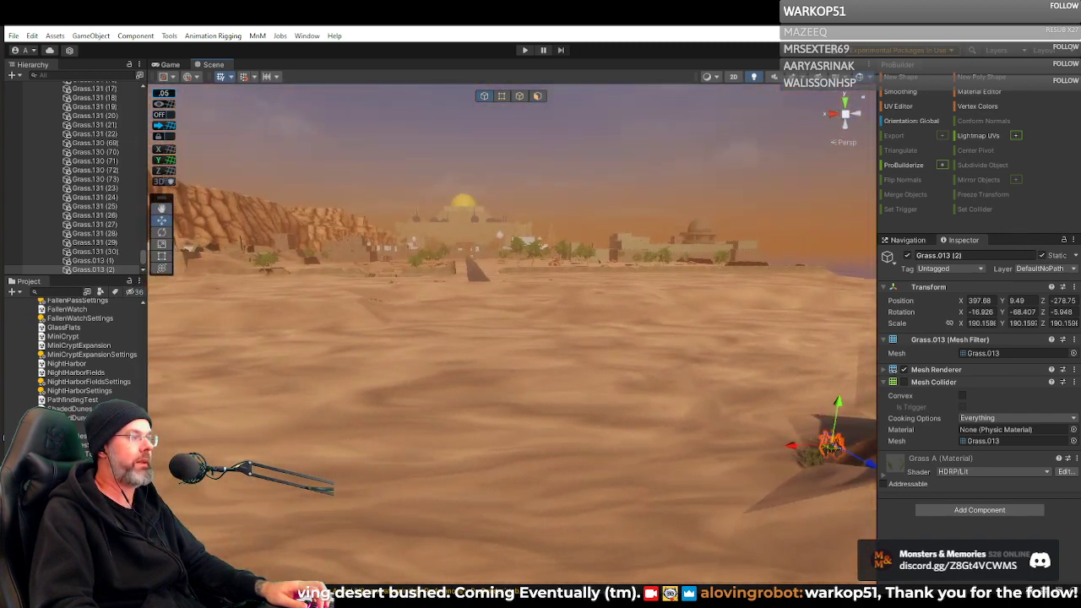
left_click(562, 202)
right_click_drag(702, 229, 751, 277)
key("w")
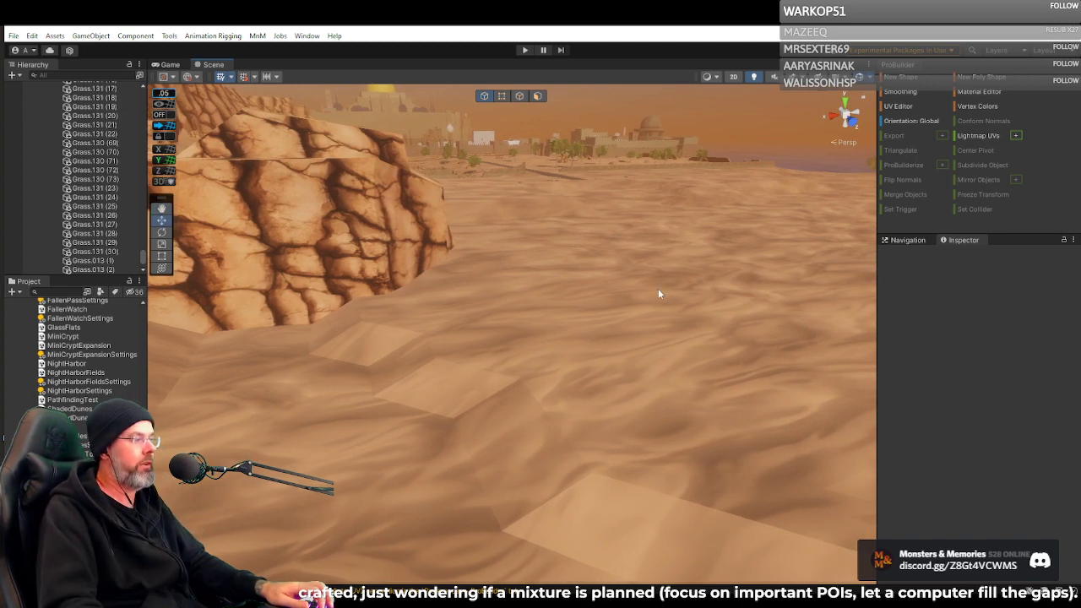
left_click(383, 320)
left_click(388, 329)
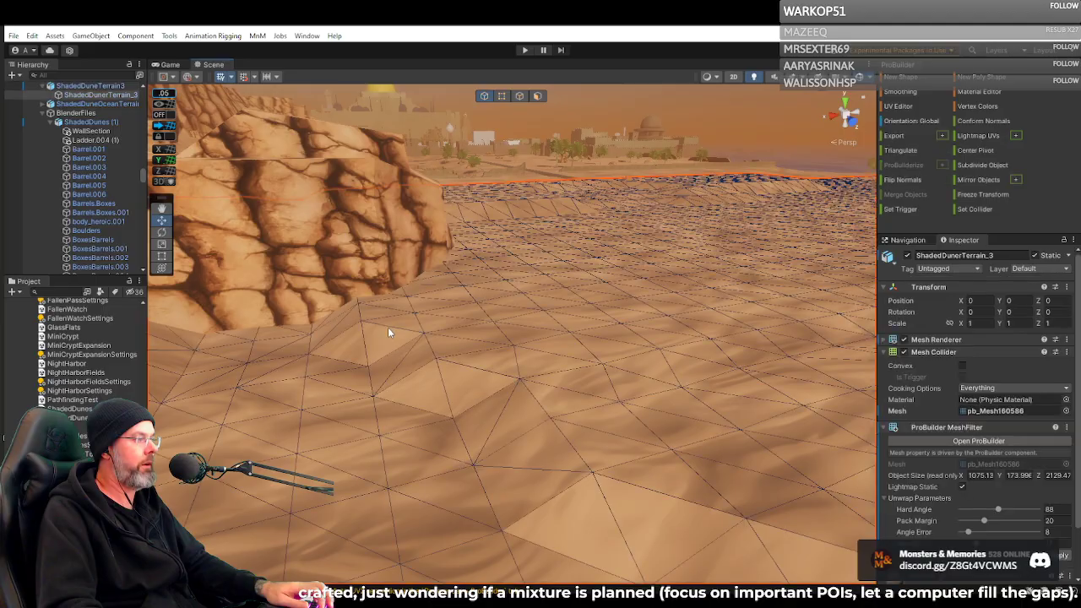
right_click_drag(415, 326, 526, 327)
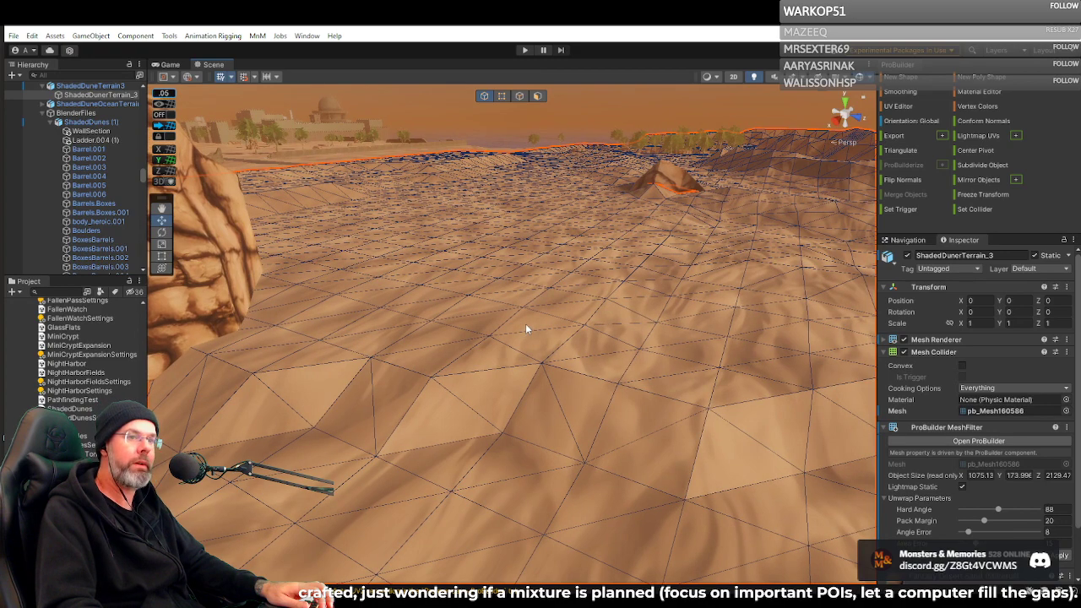
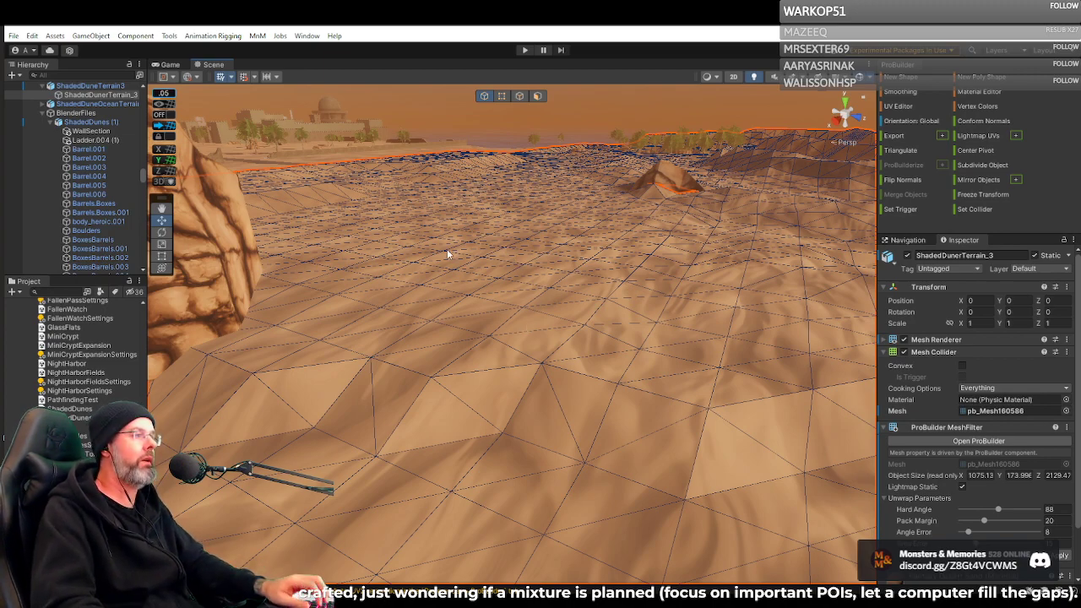
Examine the dunes around the buried stone ruins and the grass growing at the base of their walls.
right_click_drag(447, 249, 891, 235)
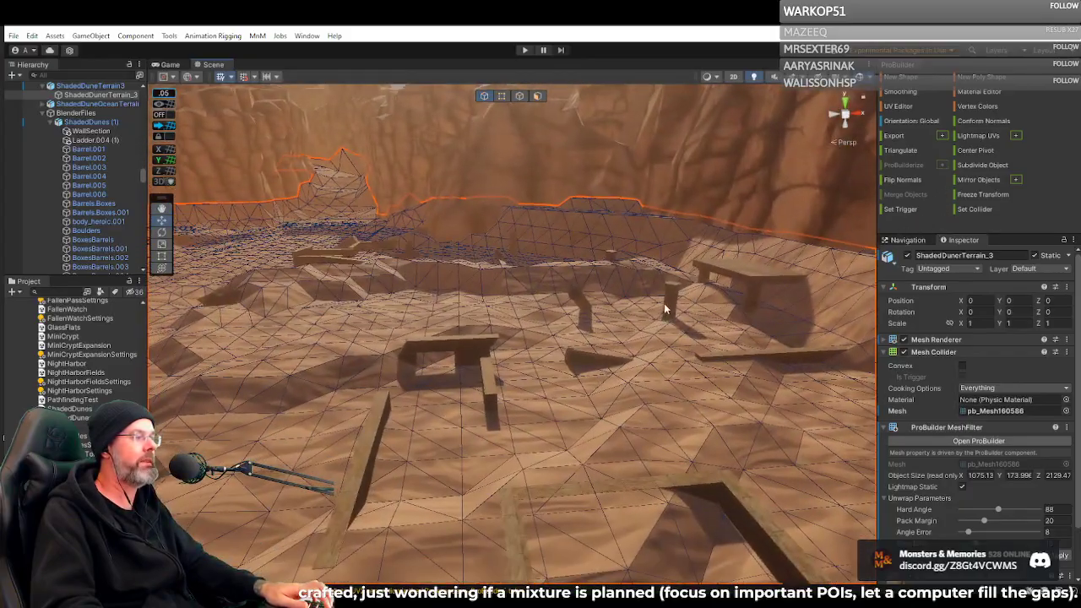
right_click_drag(664, 304, 980, 312)
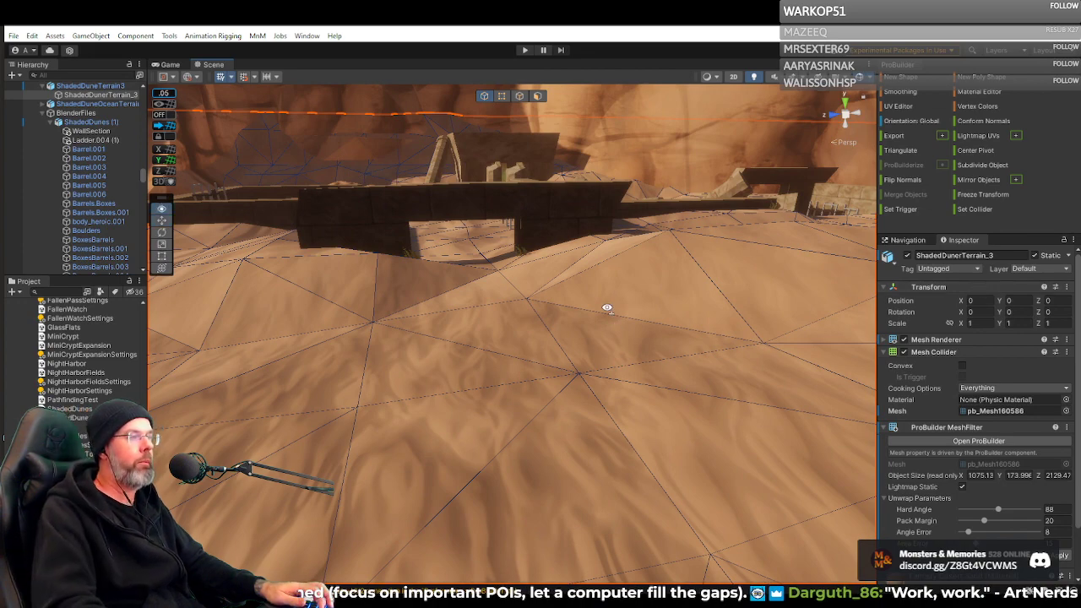
key("w")
right_click_drag(607, 308, 579, 287)
key("s")
key("w")
key("w")
key("w")
key("w")
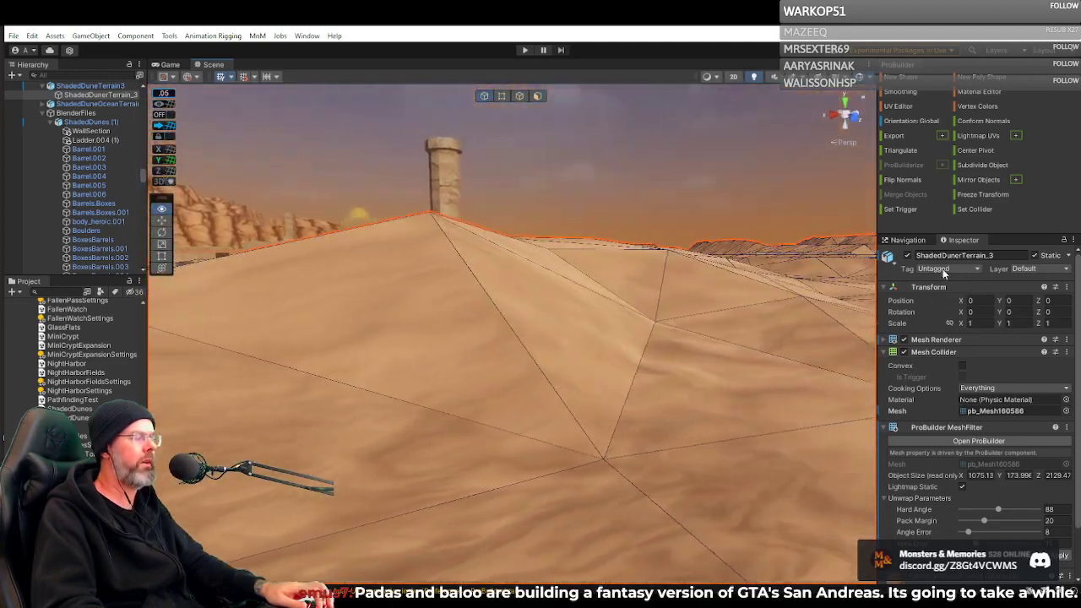
right_click_drag(653, 279, 262, 311)
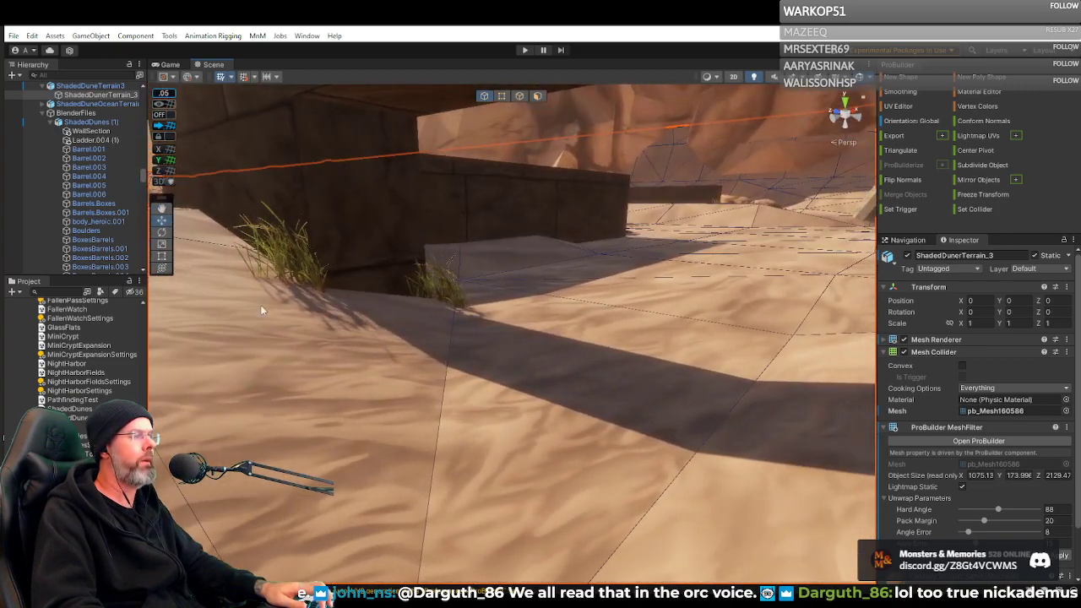
right_click_drag(381, 281, 547, 298)
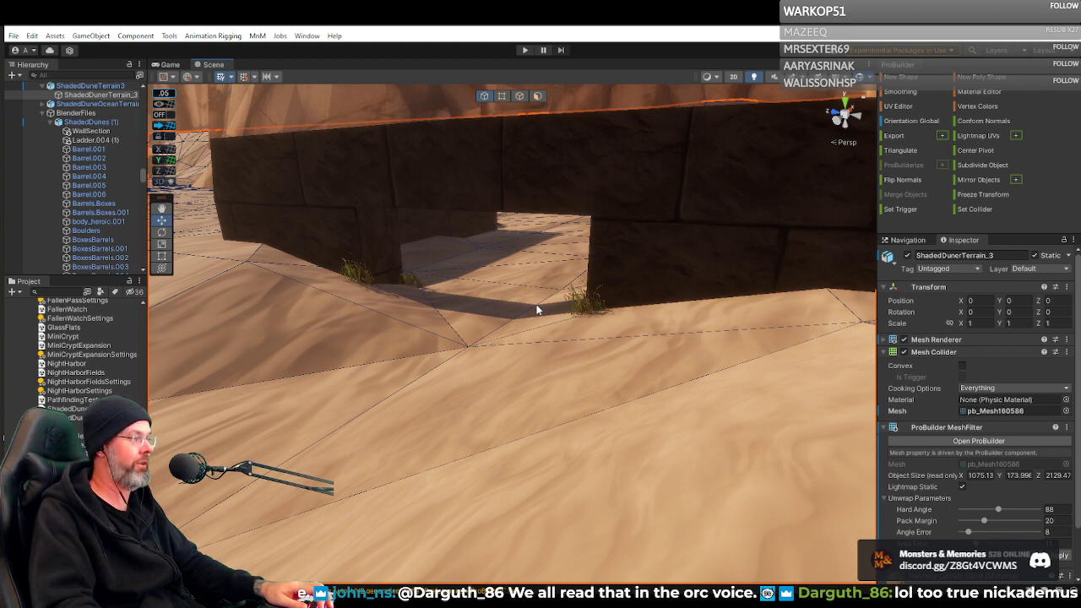
Select grass clump Grass.131 (22) at the ruin wall's opening and examine its placement against the stone and sand.
right_click_drag(521, 308, 357, 272)
left_click(355, 277)
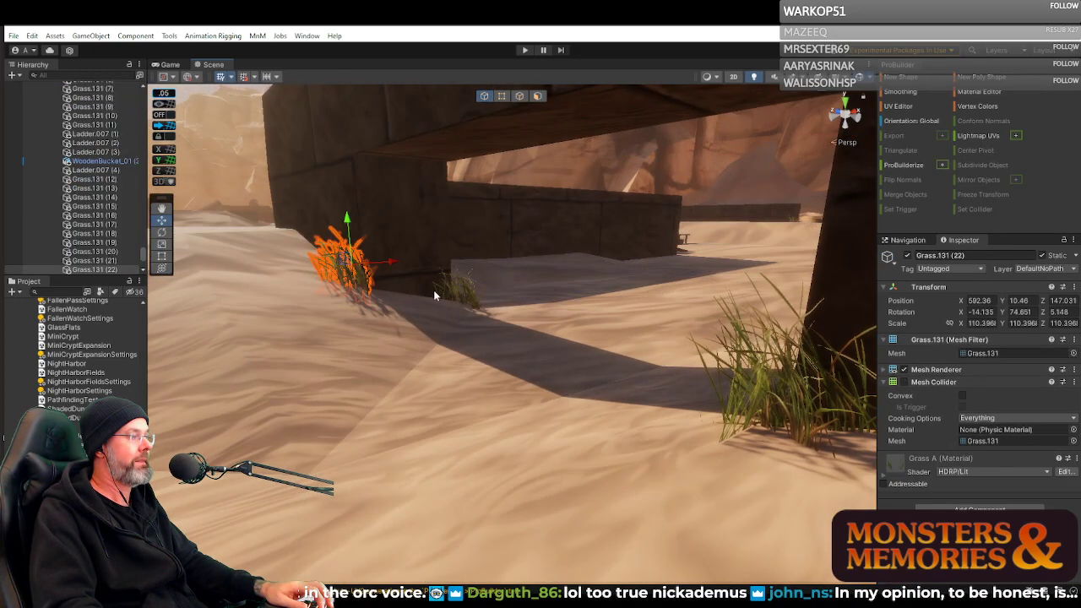
mouse_move(433, 295)
right_mouse_down()
mouse_move(423, 287)
mouse_move(524, 293)
mouse_move(412, 297)
right_mouse_up()
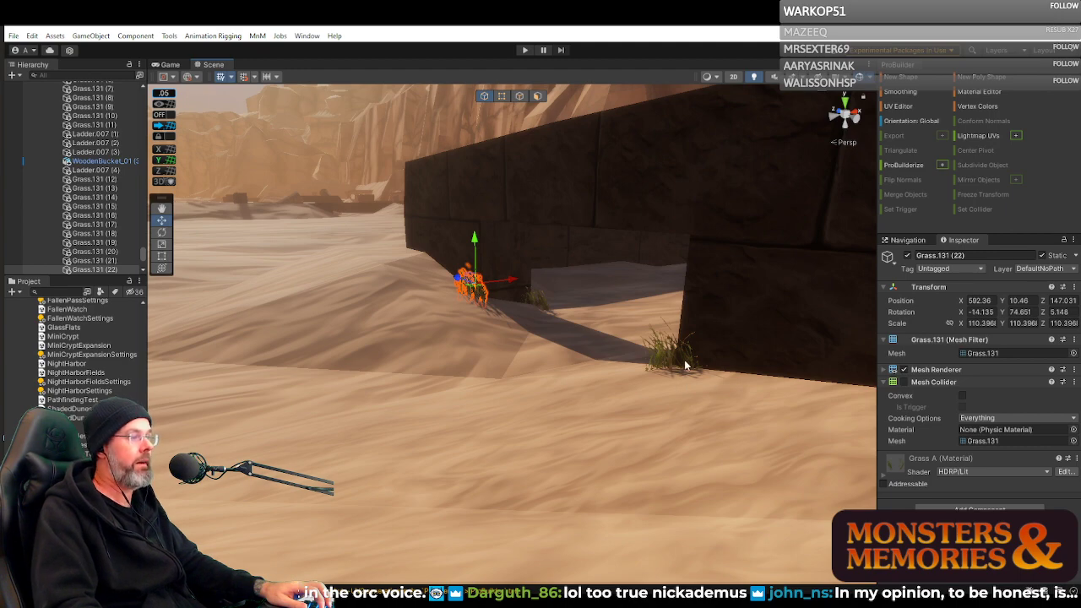
right_click_drag(620, 357, 594, 337)
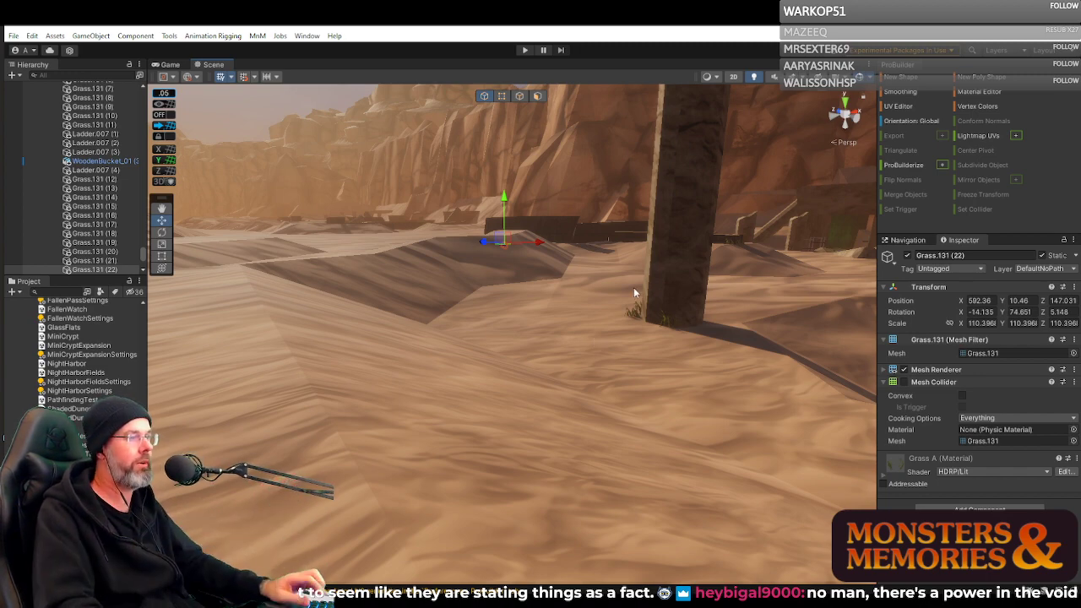
right_click_drag(569, 300, 533, 287)
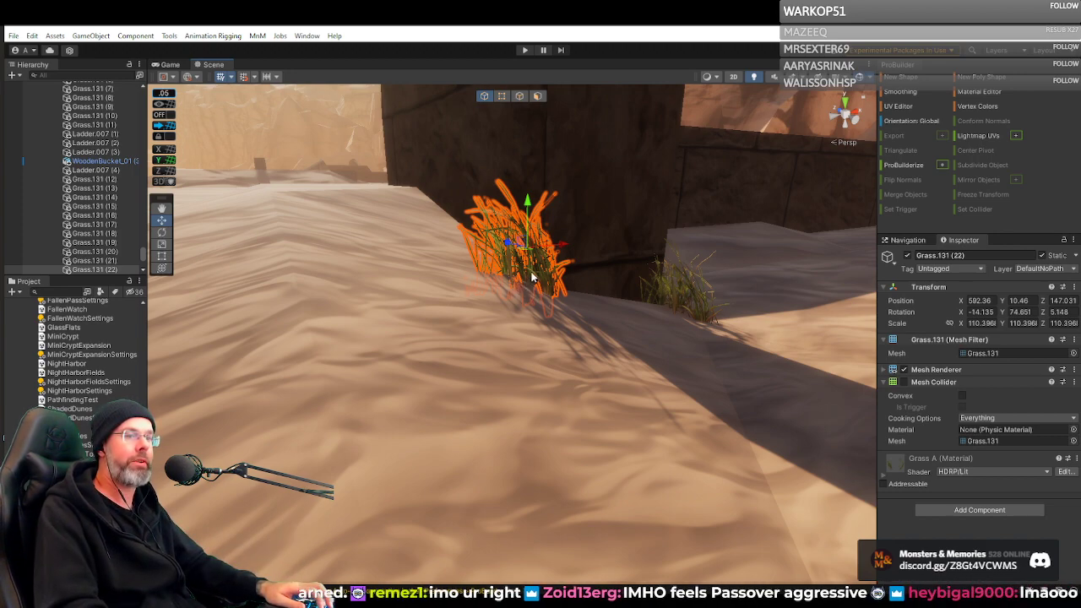
right_click_drag(549, 269, 530, 257)
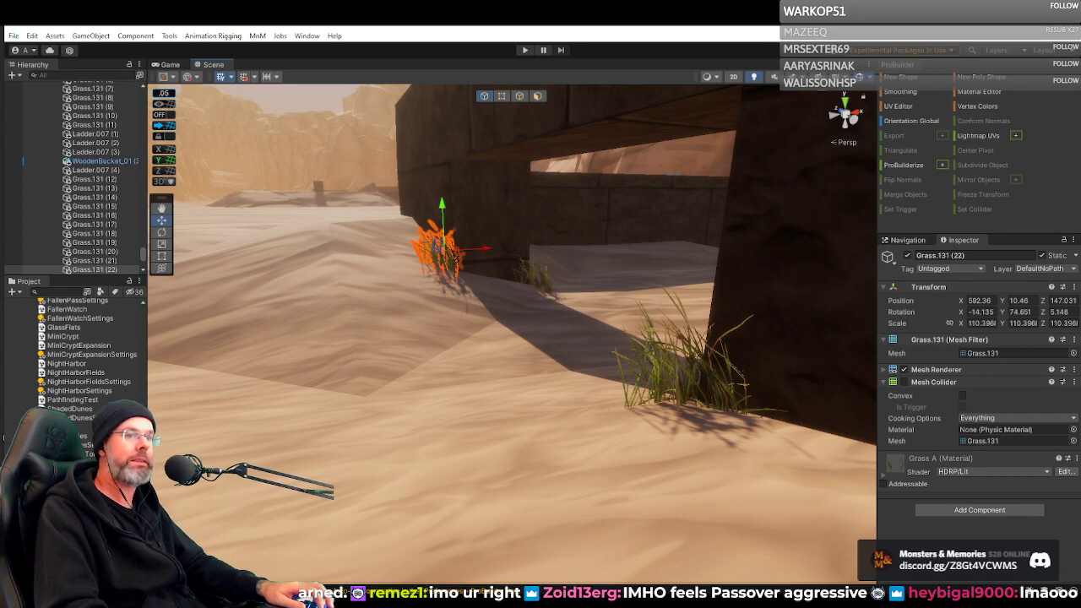
right_click_drag(553, 273, 521, 280)
key("d")
key("d")
key("d")
key("d")
key("w")
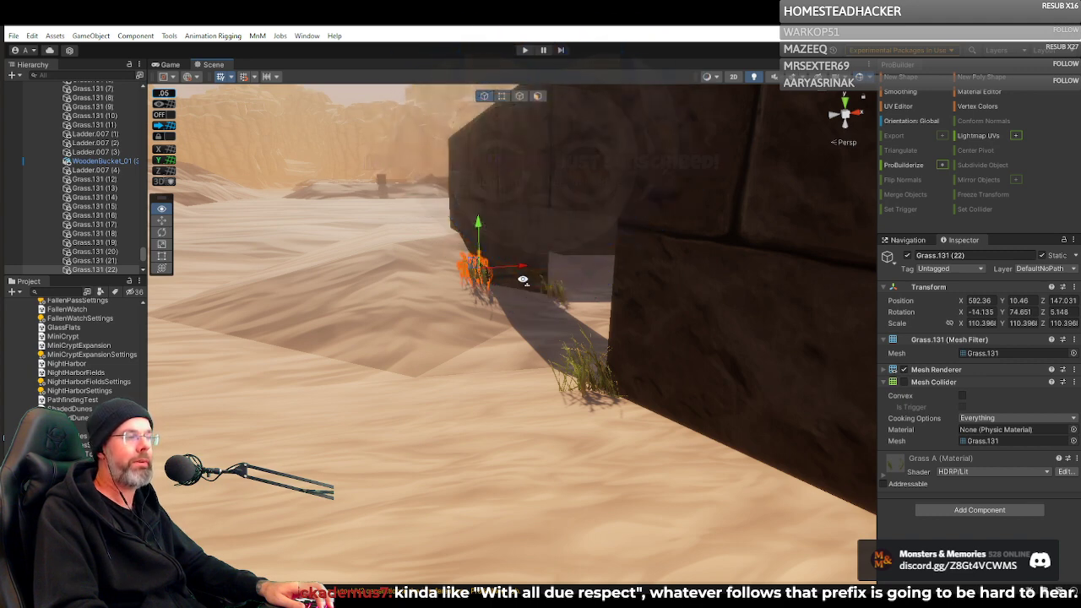
key("a")
right_click_drag(522, 280, 523, 280)
key("d")
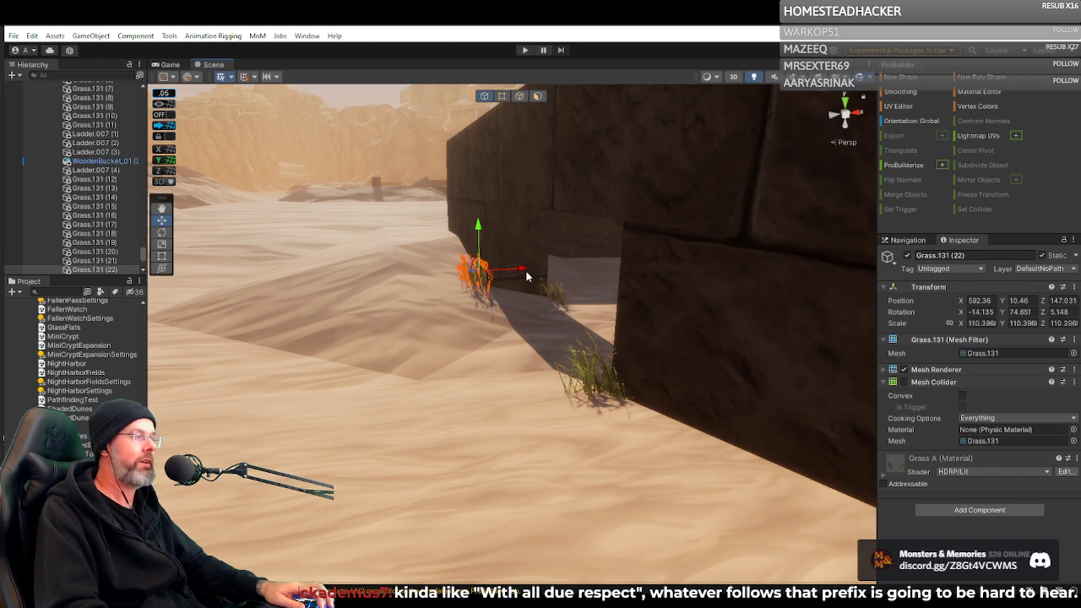
right_click_drag(543, 280, 567, 276)
Select Grass.131 (20) and Grass.131 (22) in turn and check how each sits along the ruin wall.
left_click(694, 356)
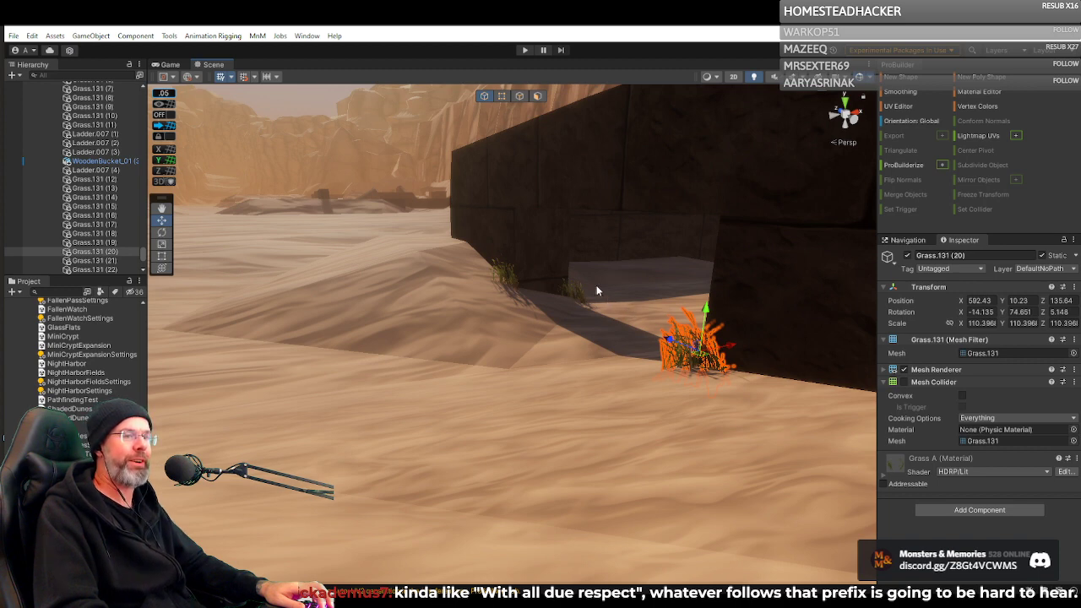
right_click_drag(597, 263, 616, 297)
left_click(557, 272)
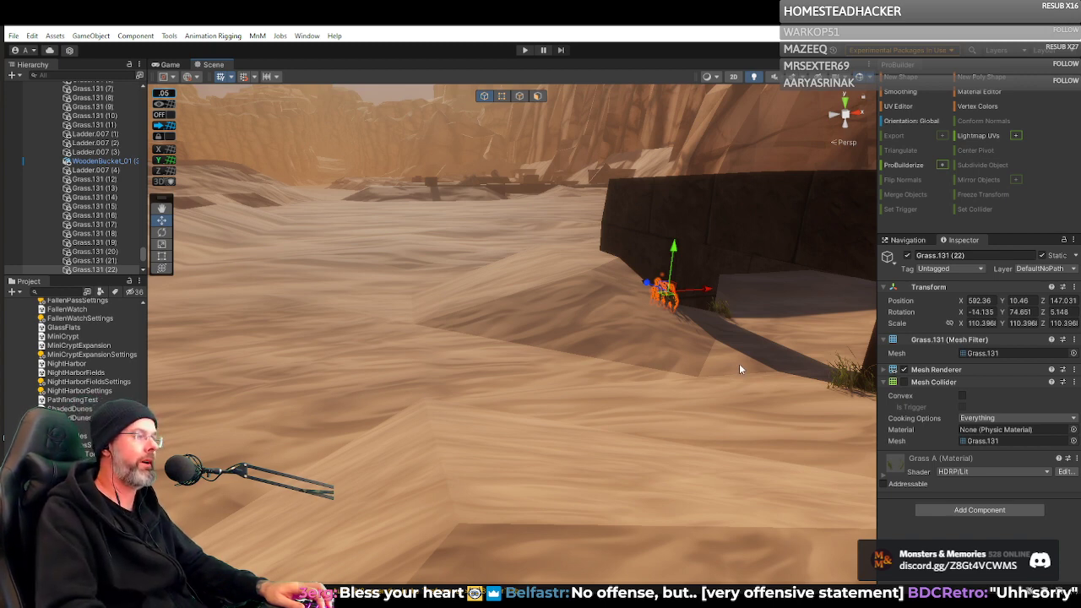
mouse_move(712, 359)
right_mouse_down()
mouse_move(698, 343)
mouse_move(708, 346)
right_mouse_up()
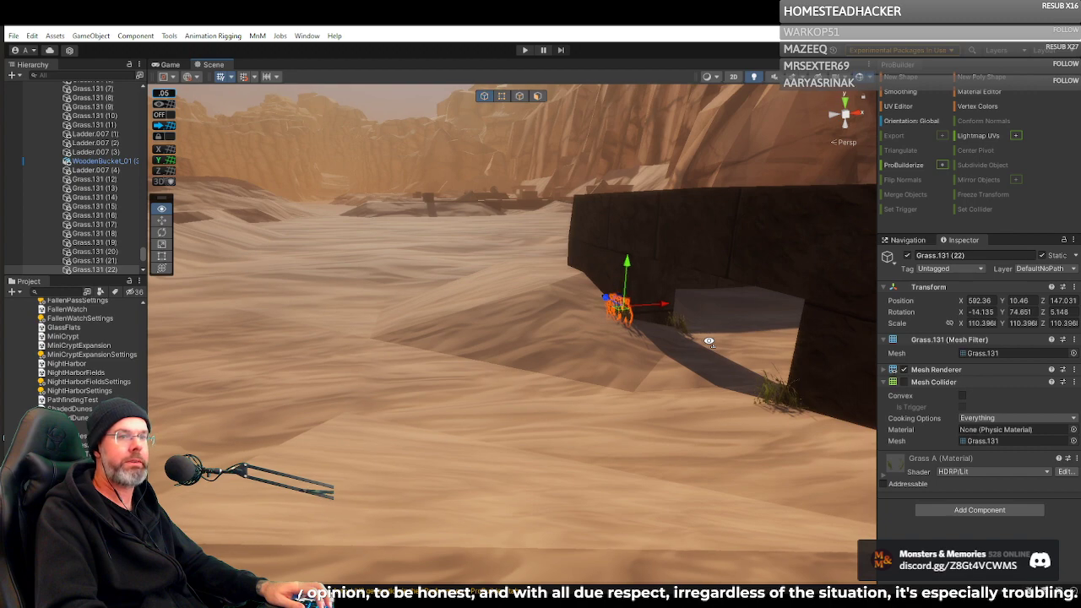
right_click_drag(709, 341, 750, 309)
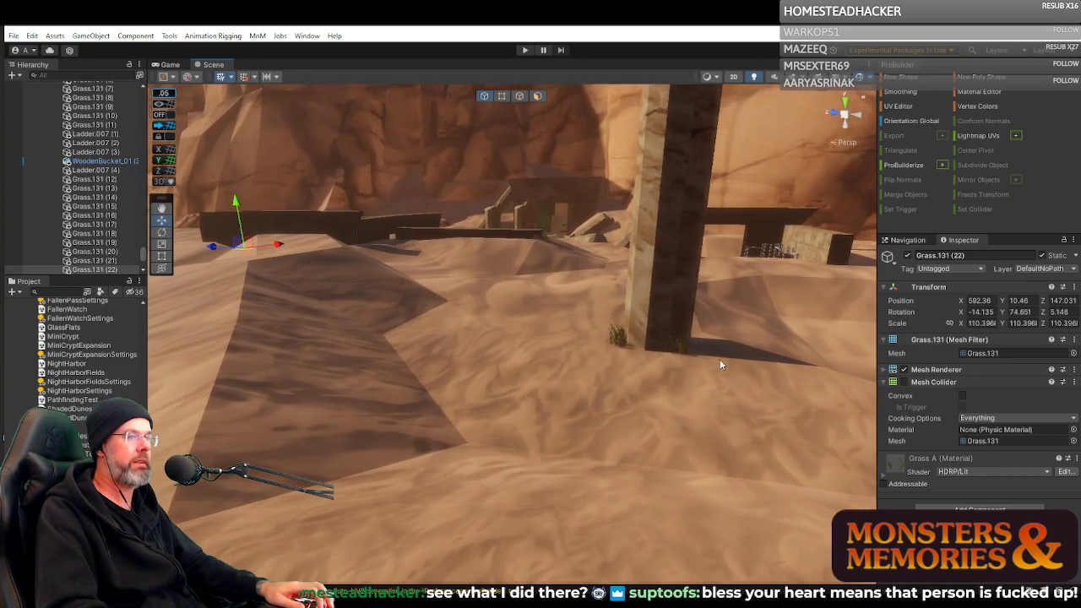
Examine the palm groves, the open dunes and the oasis shoreline for existing vegetation.
right_click_drag(400, 348, 155, 345)
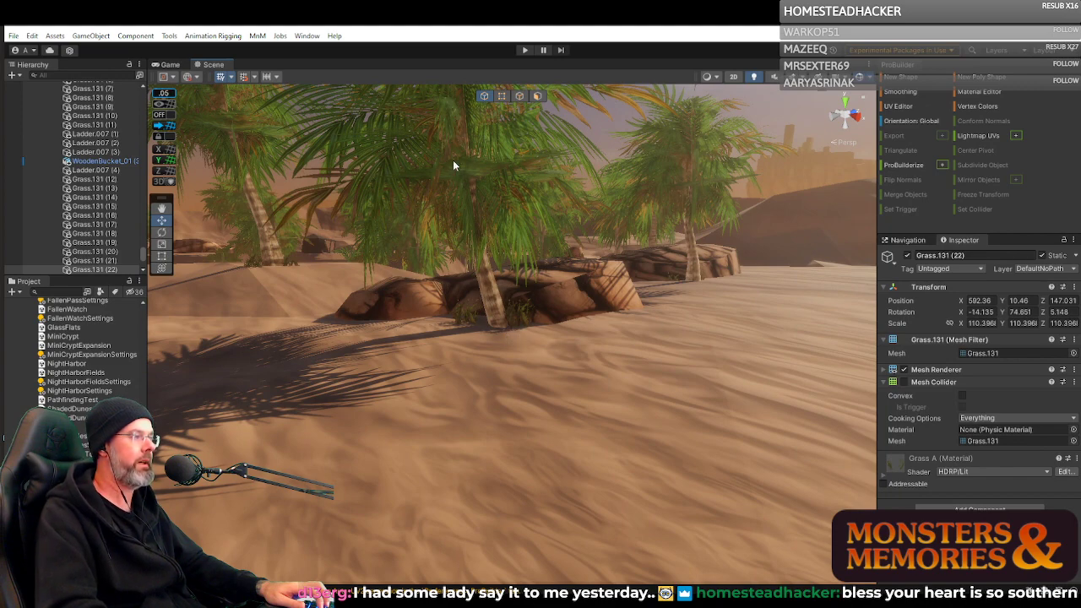
right_click_drag(611, 295, 333, 375)
right_click_drag(607, 297, 2, 213)
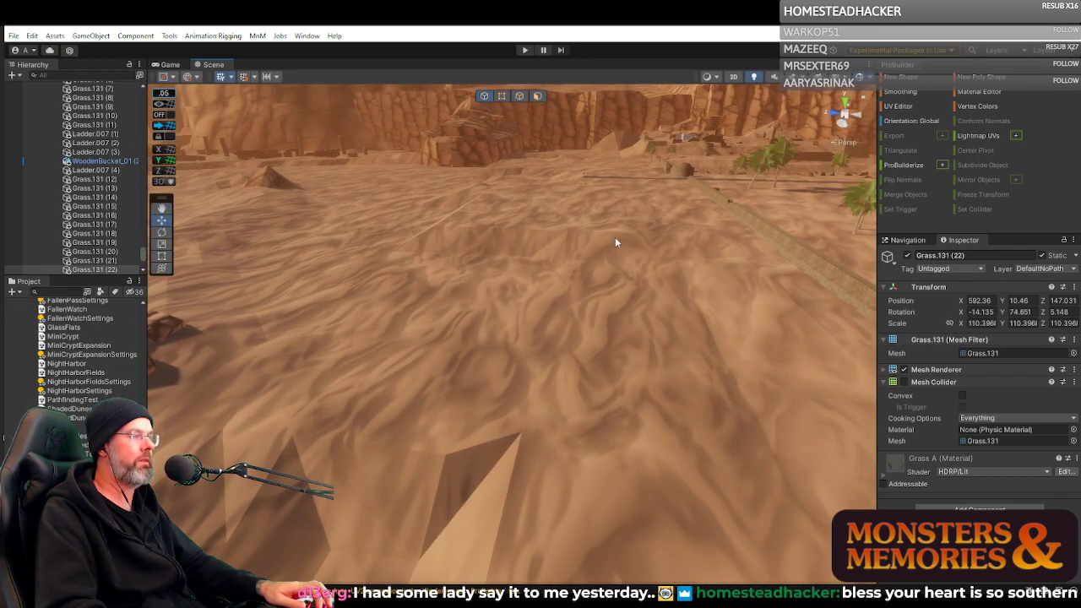
mouse_move(673, 236)
right_mouse_down()
mouse_move(354, 236)
mouse_move(271, 197)
mouse_move(238, 194)
mouse_move(496, 244)
mouse_move(679, 213)
mouse_move(662, 222)
right_mouse_up()
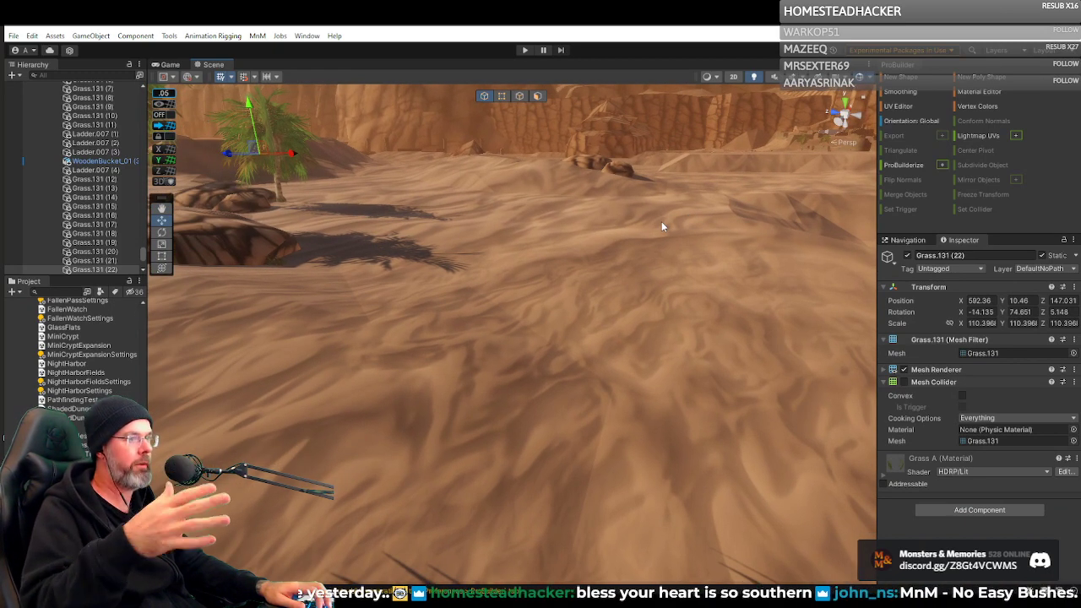
right_click_drag(545, 283, 541, 385)
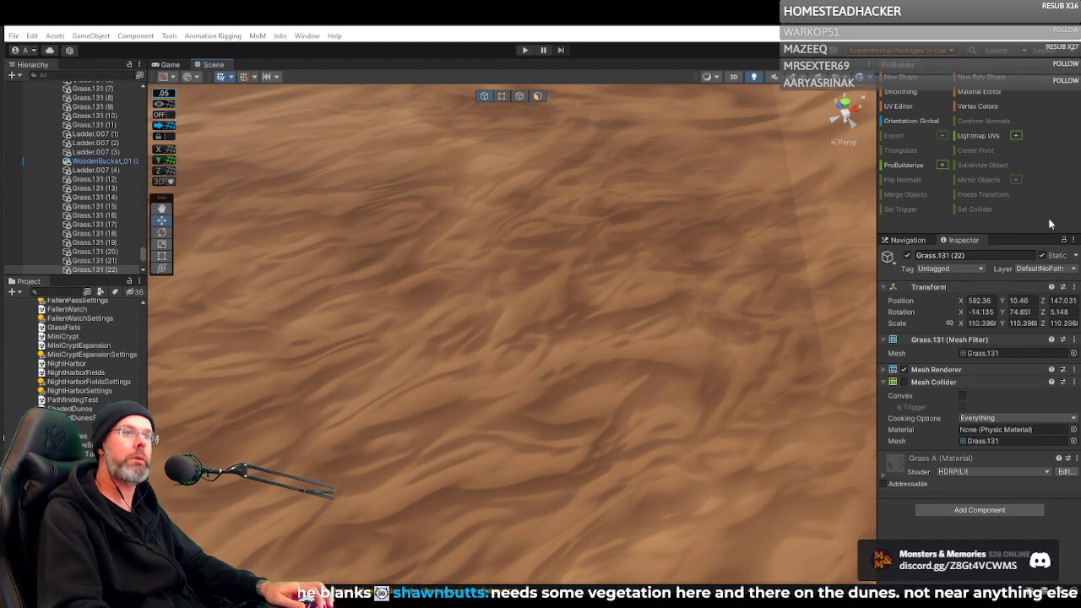
right_click_drag(574, 269, 676, 226)
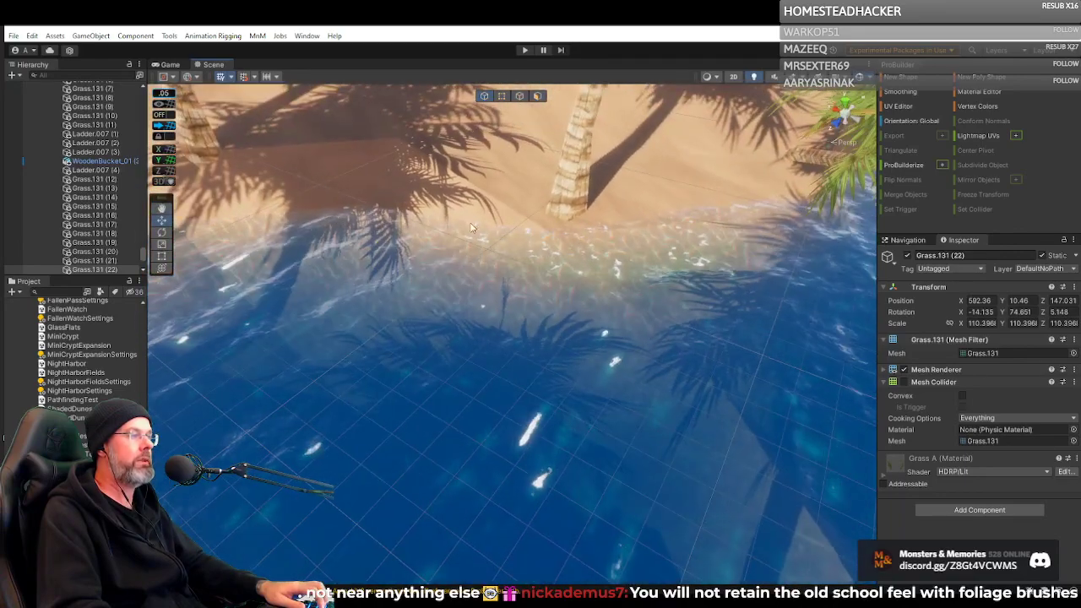
right_click_drag(639, 405, 123, 336)
right_click_drag(88, 334, 91, 338)
right_click_drag(223, 475, 688, 268)
Select the neighbouring reed clumps on the oasis bank near the leaning palm trunk.
left_click(680, 276)
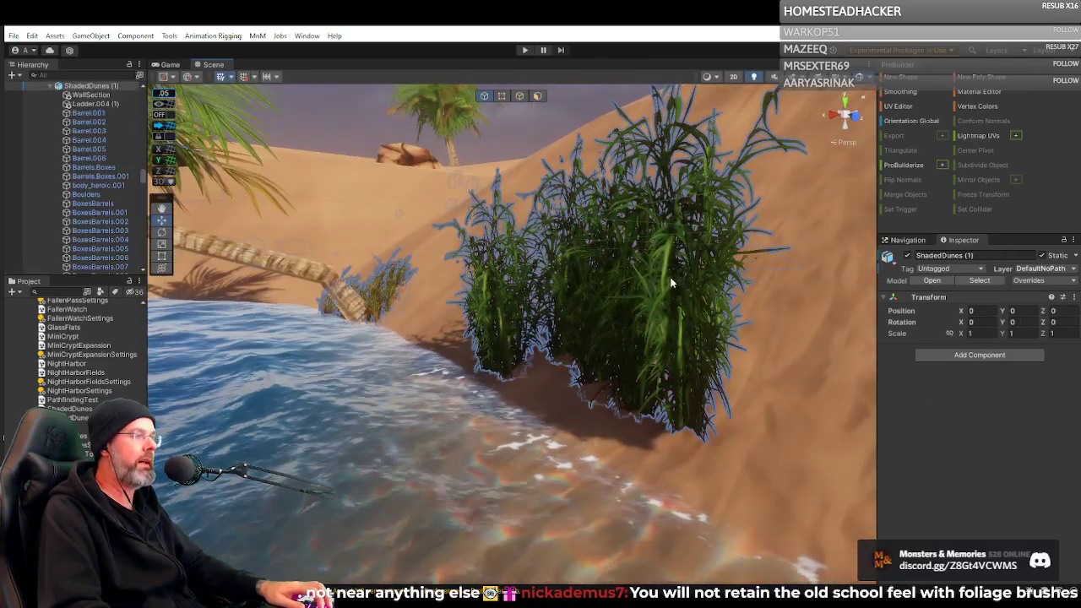
left_click(671, 277)
left_click(579, 273)
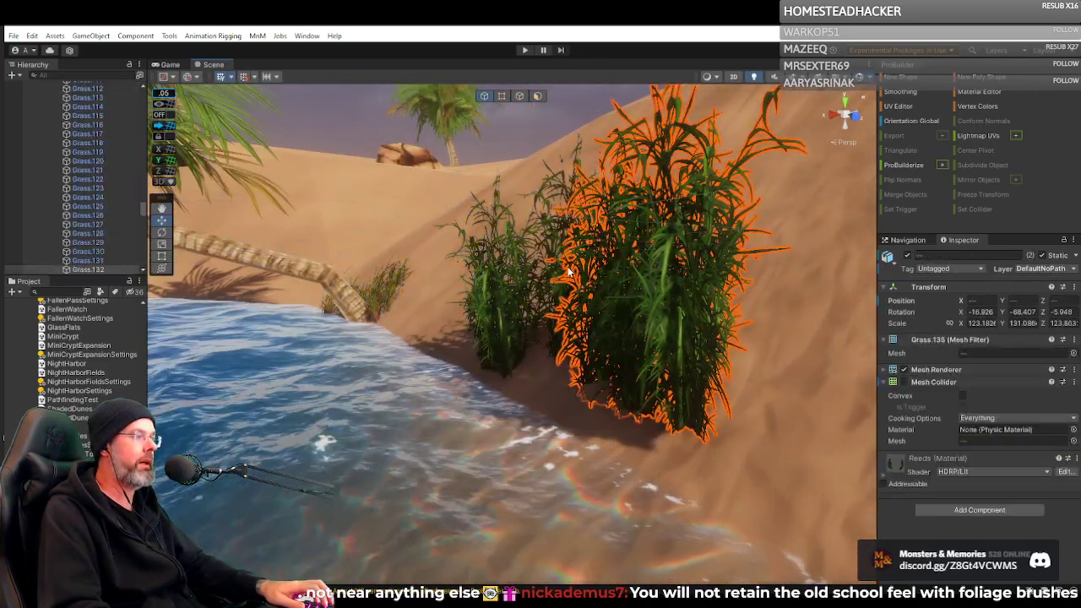
left_click(561, 274, "shift")
Examine the reeds and grass along the oasis shore, up close and from above.
right_click_drag(367, 277, 509, 294)
key("w")
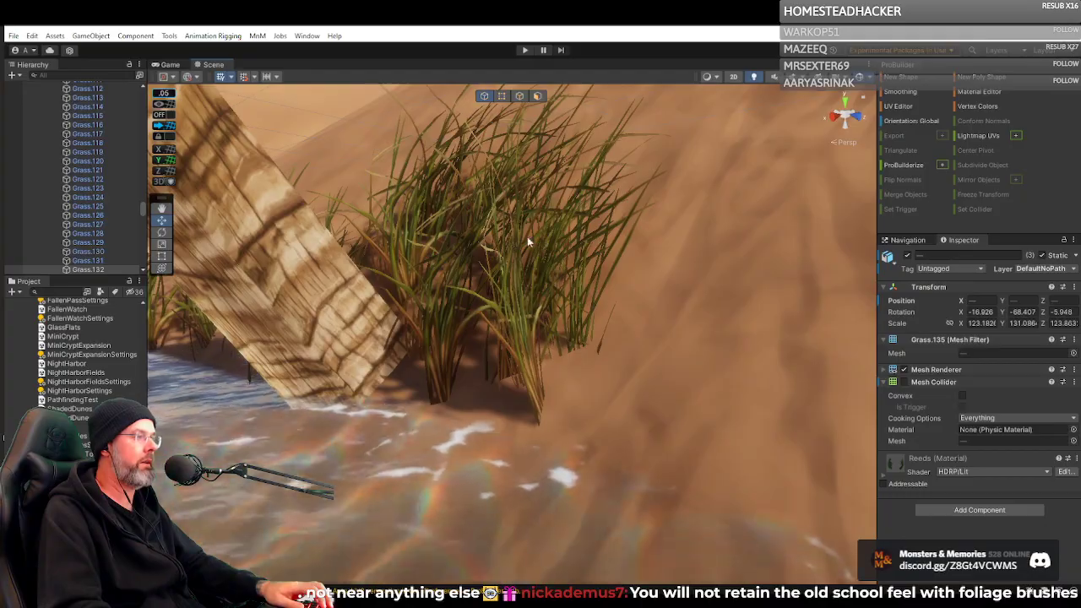
key("s")
right_click_drag(527, 241, 333, 255)
key("w")
key("s")
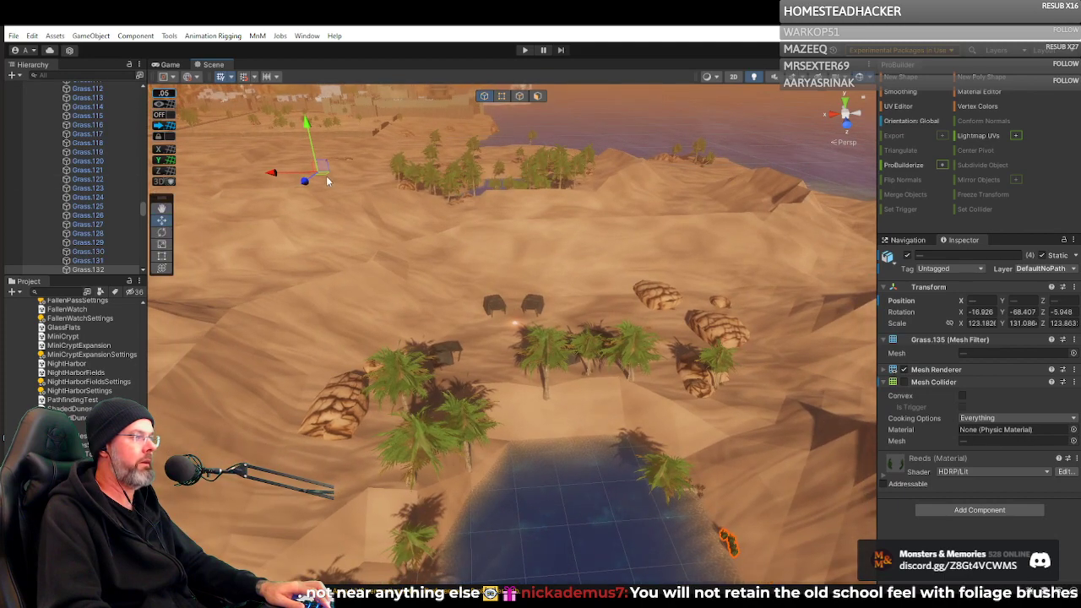
right_click_drag(469, 237, 568, 315)
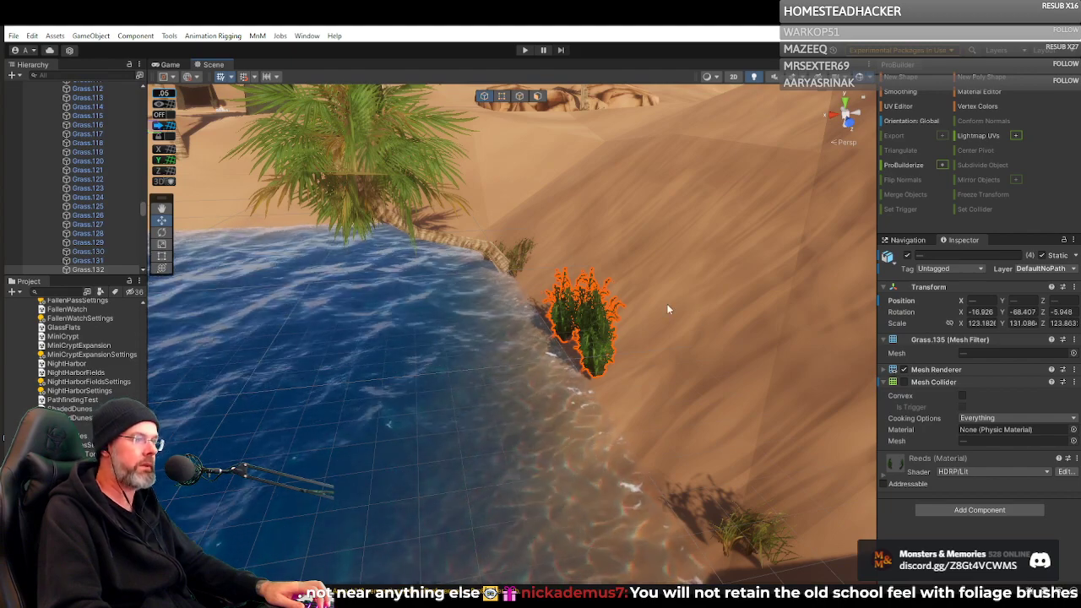
right_click_drag(669, 305, 533, 263)
Select the ShadedDunerTerrain_3 mesh beside the tall rock and enter vertex editing.
right_click_drag(1015, 310, 714, 302)
left_click(518, 340)
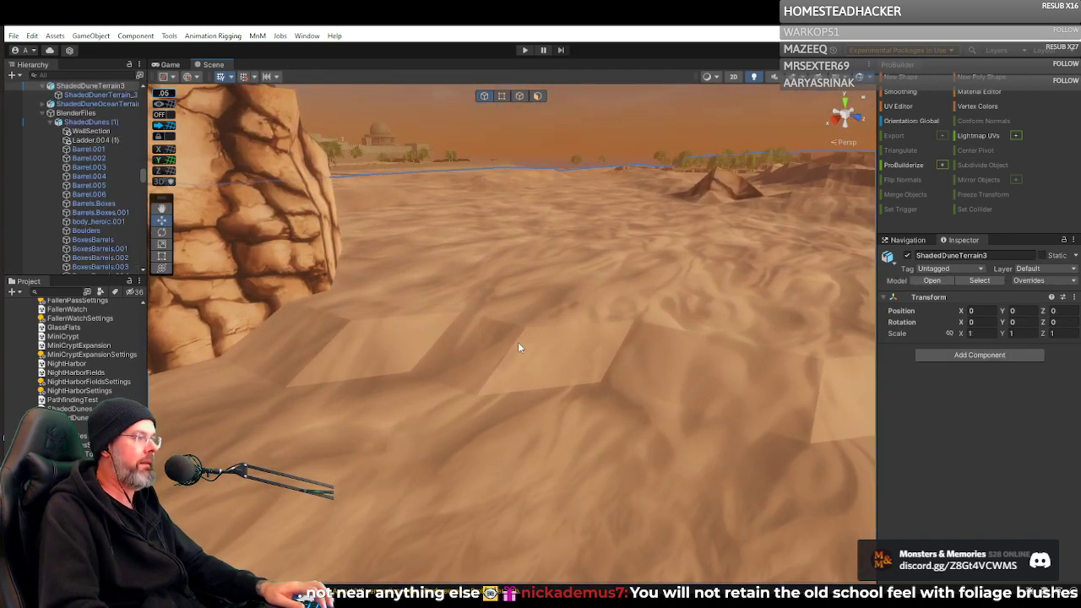
left_click(515, 336)
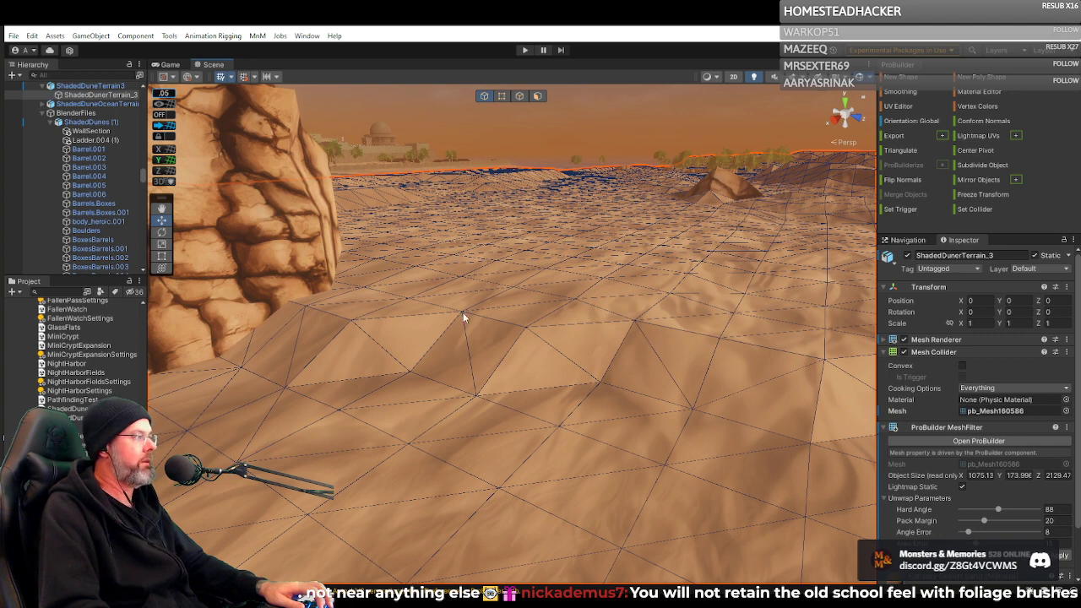
left_click(501, 97)
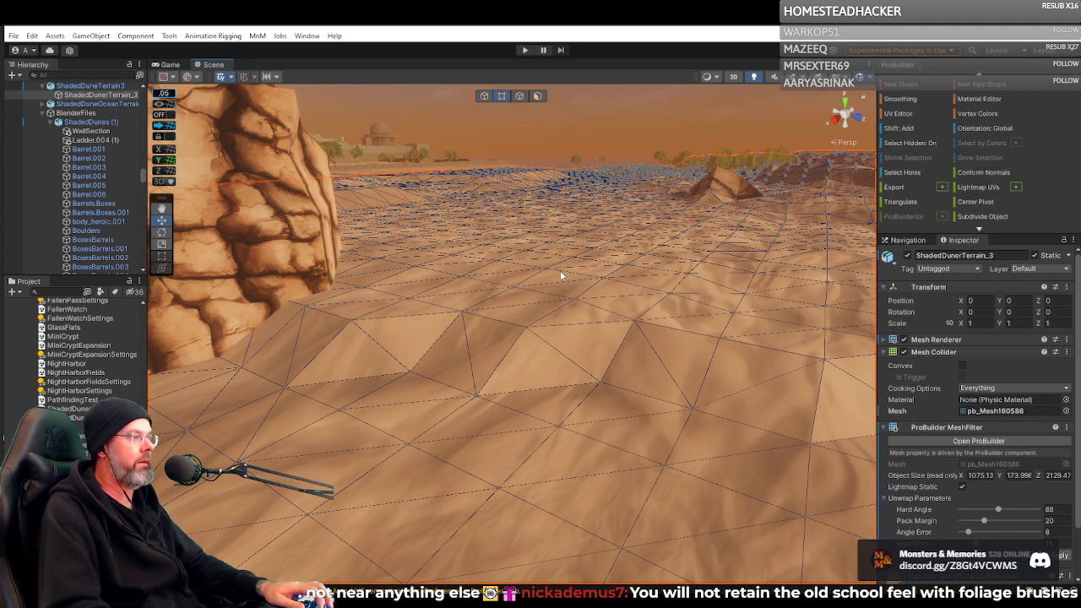
Select the raised vertices along the faceted dune ridge beside the tall rock.
left_click(462, 311)
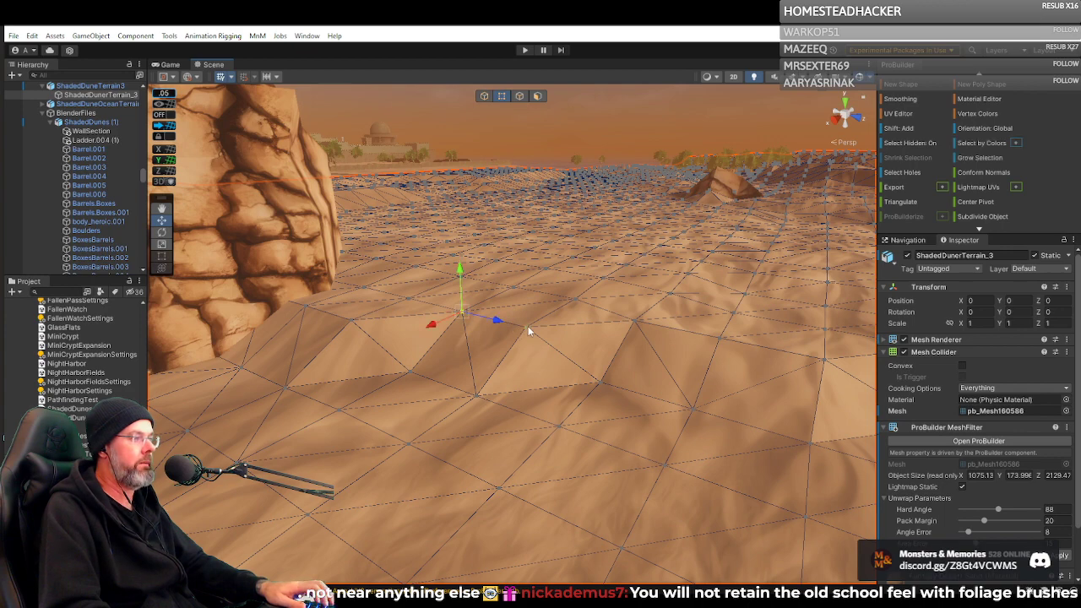
right_click_drag(709, 341, 526, 268)
left_click_drag(582, 302, 594, 302, "shift")
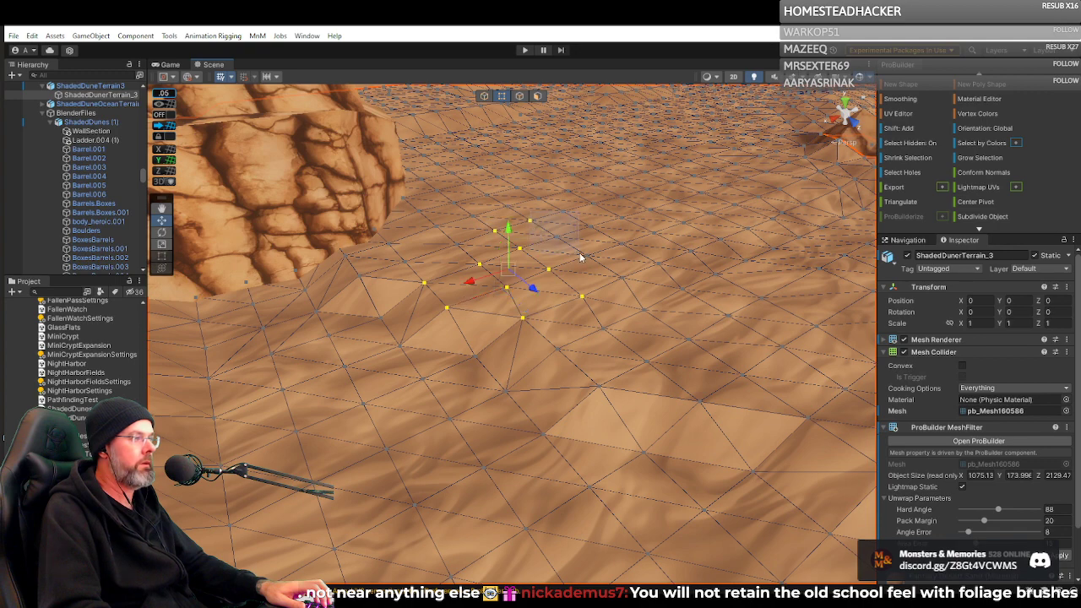
left_click_drag(579, 252, 579, 252, "shift")
left_click_drag(551, 208, 588, 235, "shift")
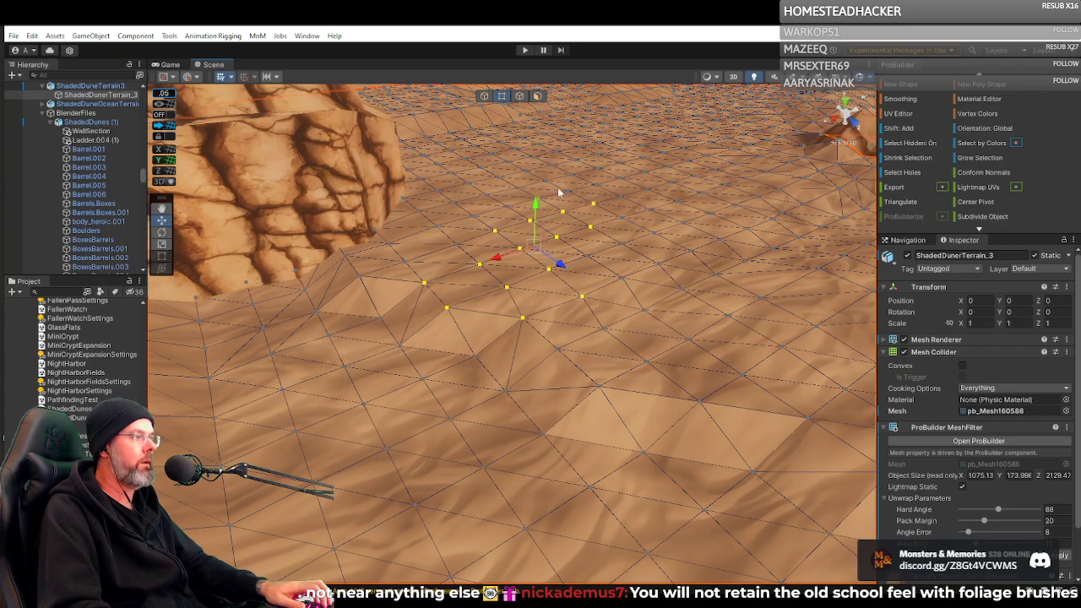
right_click_drag(608, 213, 465, 245)
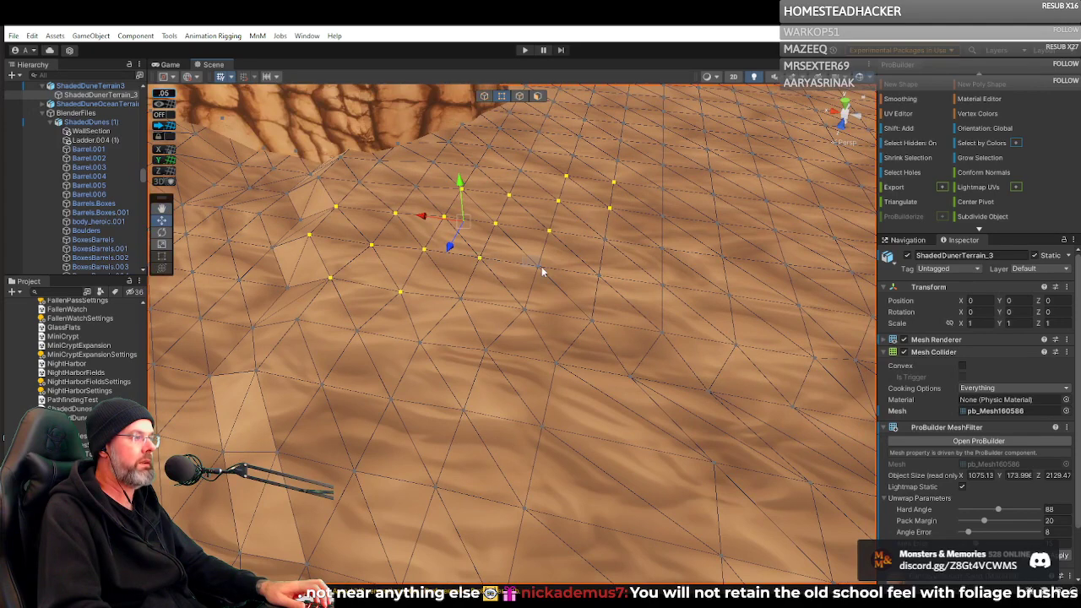
left_click(604, 239, "shift")
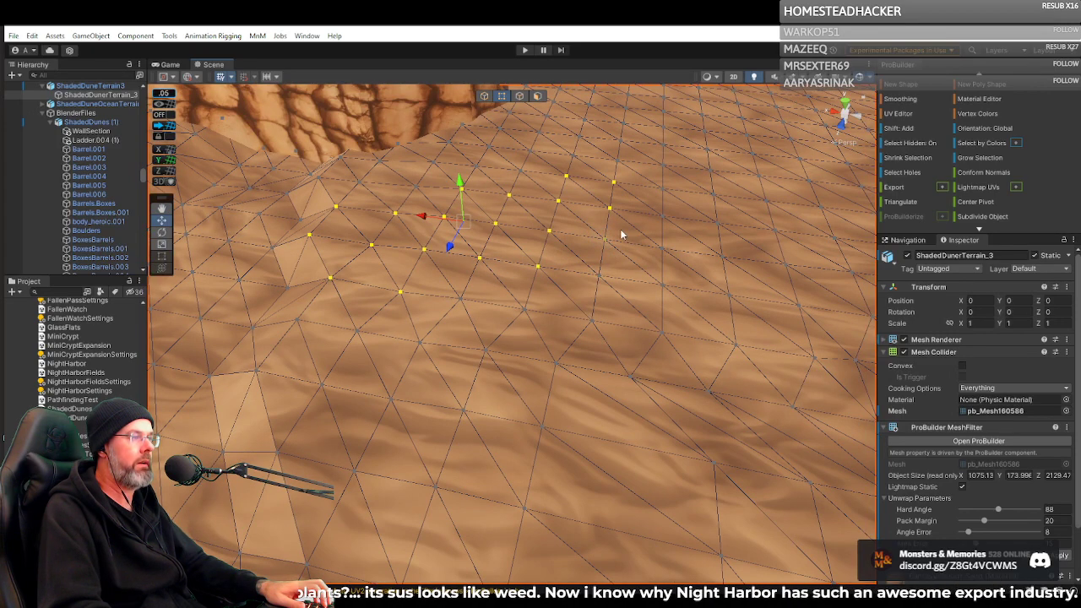
right_click_drag(691, 246, 707, 201)
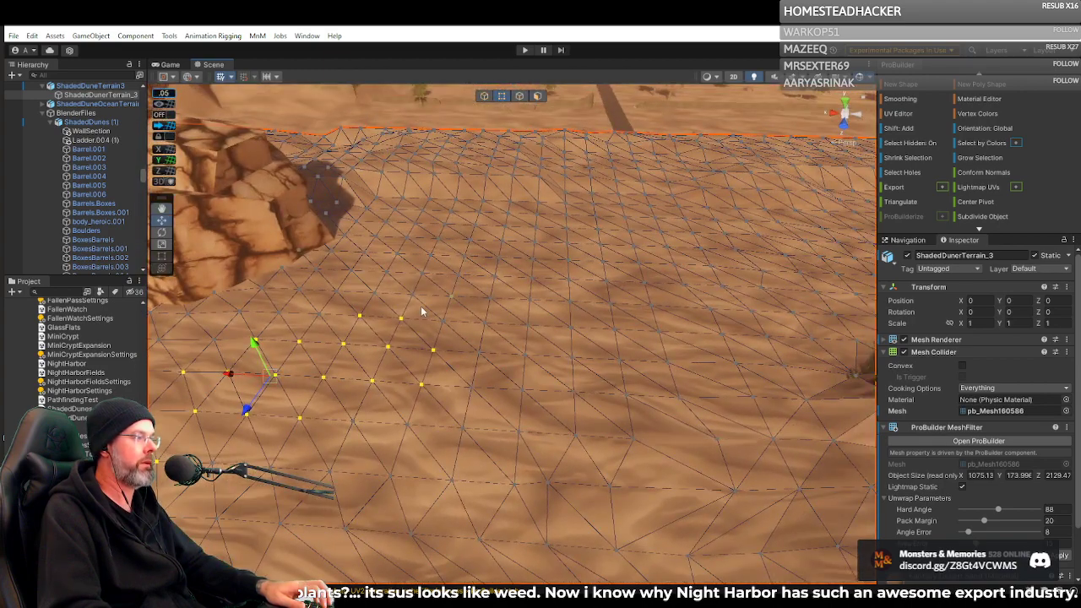
Extend the vertex selection farther along the dune, lower the whole band slightly, and triangulate the terrain mesh.
left_click_drag(420, 311, 523, 385)
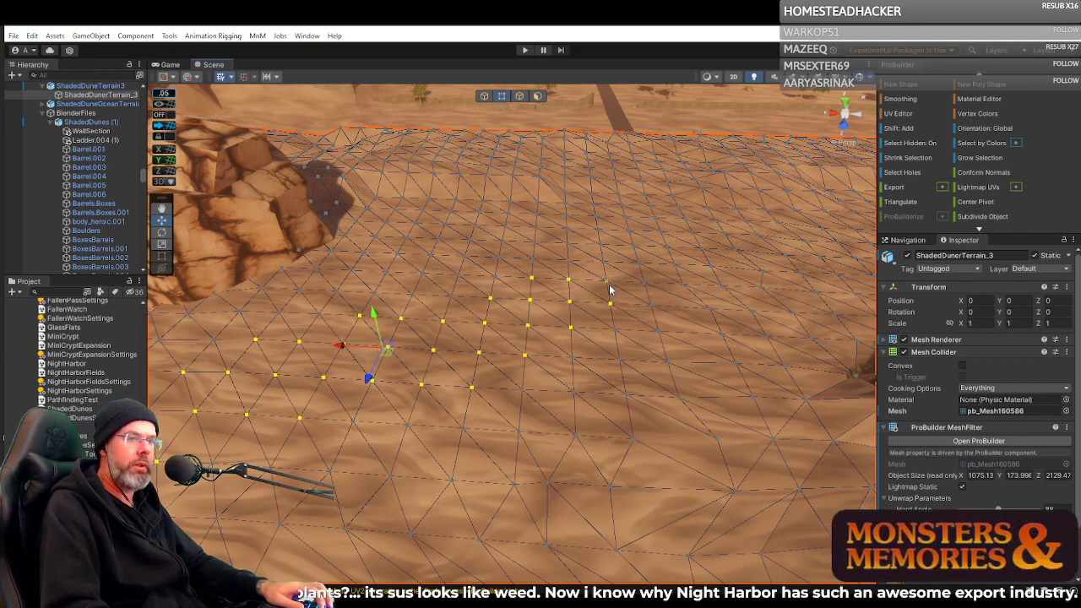
left_click(599, 281, "shift")
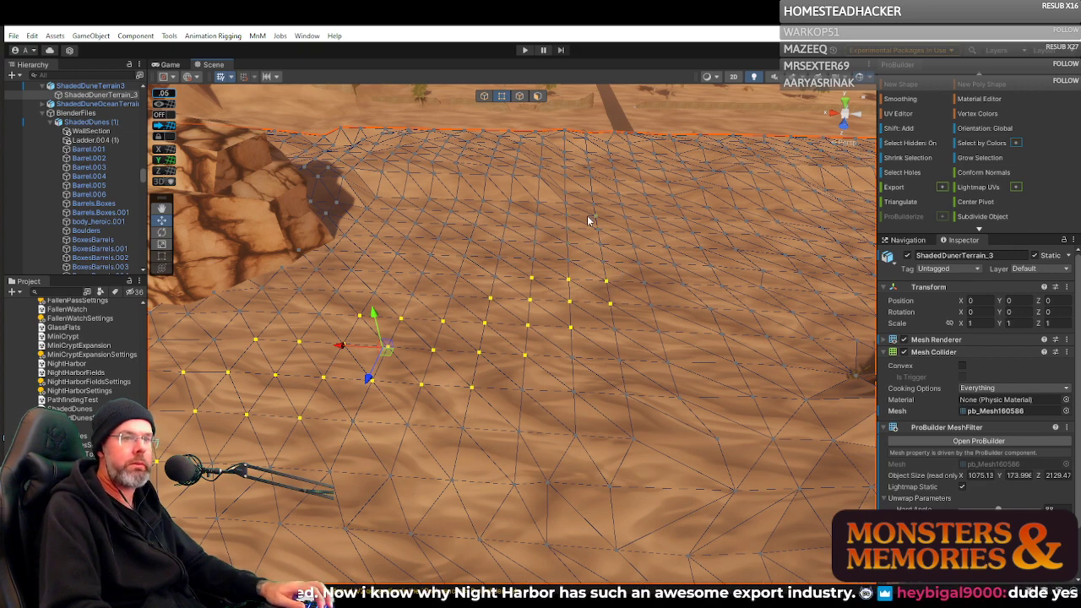
mouse_move(591, 218)
right_mouse_down()
mouse_move(610, 229)
mouse_move(623, 213)
mouse_move(585, 209)
mouse_move(606, 224)
right_mouse_up()
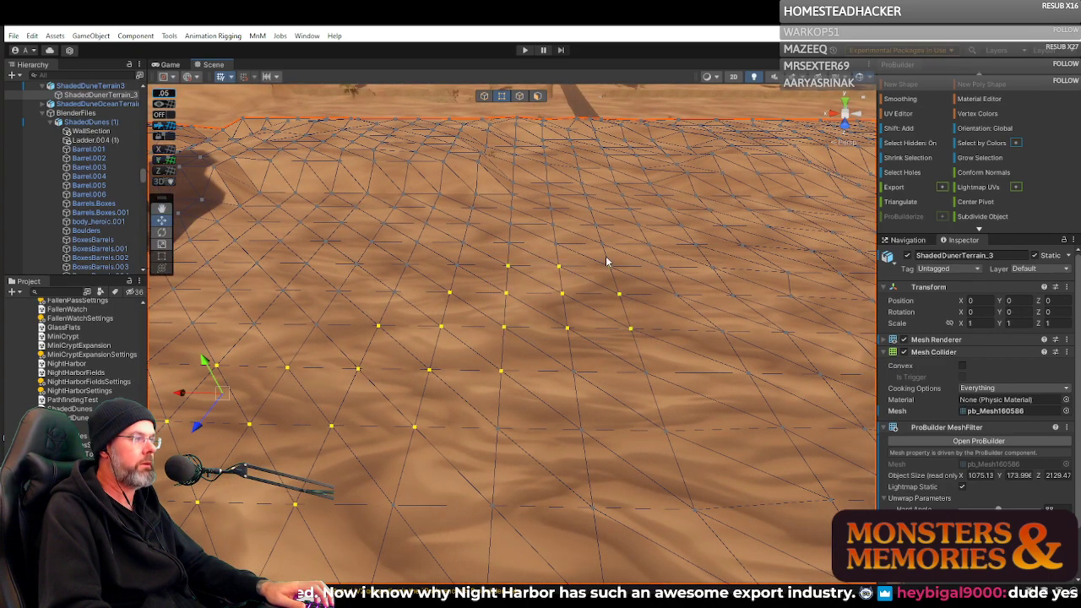
right_click_drag(642, 261, 334, 262)
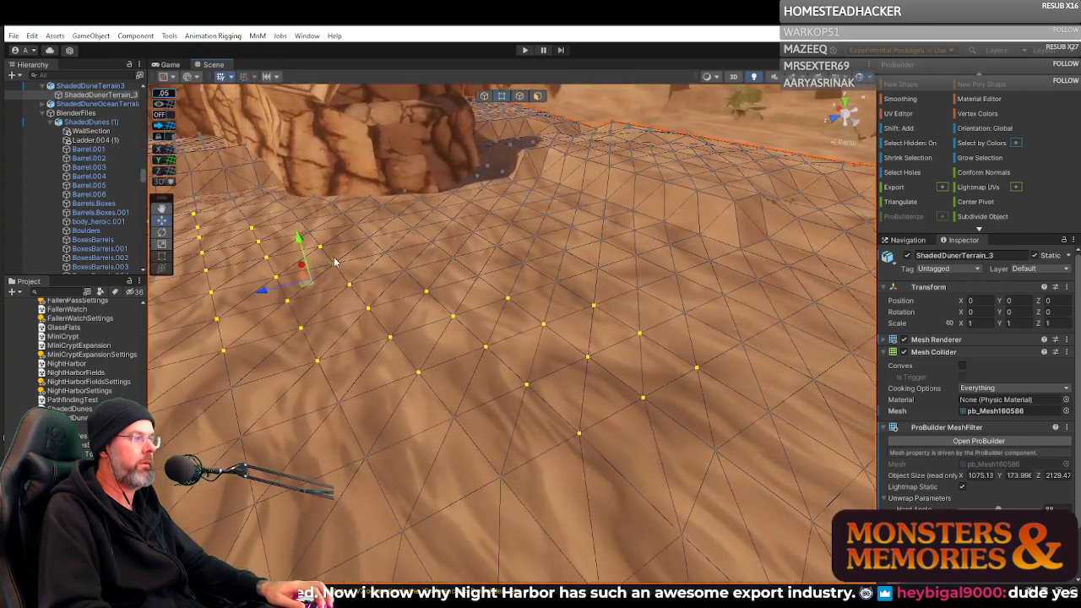
left_click_drag(296, 239, 295, 256)
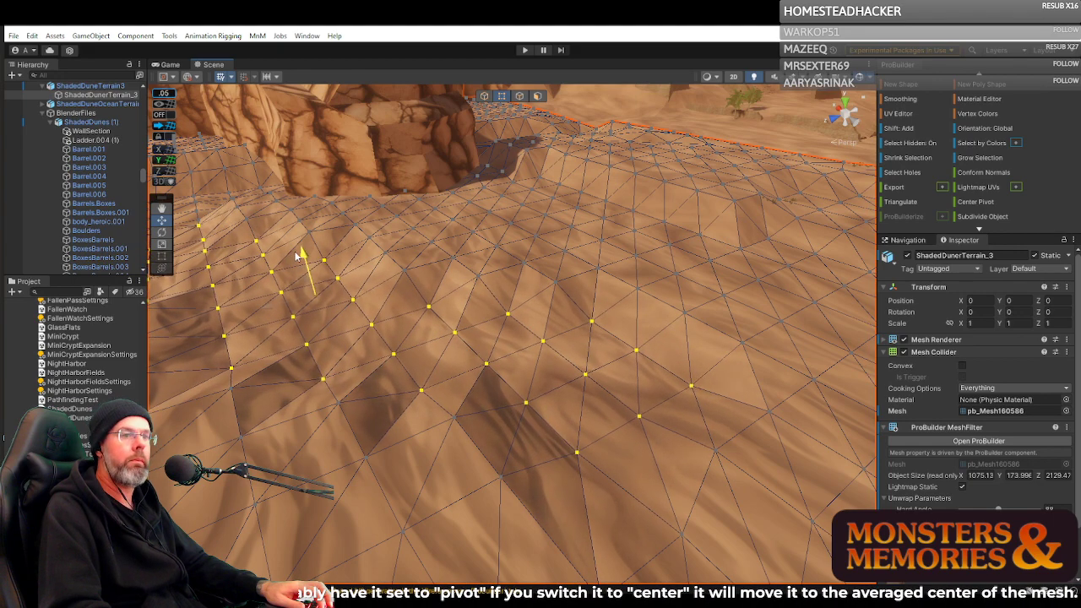
left_click(914, 208)
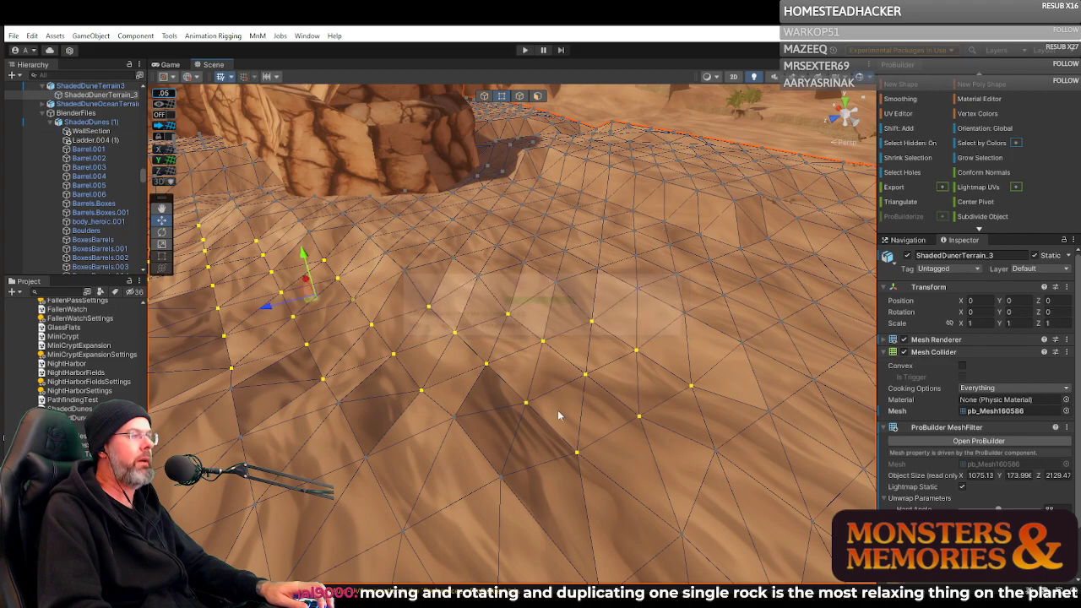
Lower the pair of vertices just beyond the end of the lowered band slightly to ease the slope.
right_click_drag(466, 293, 434, 331)
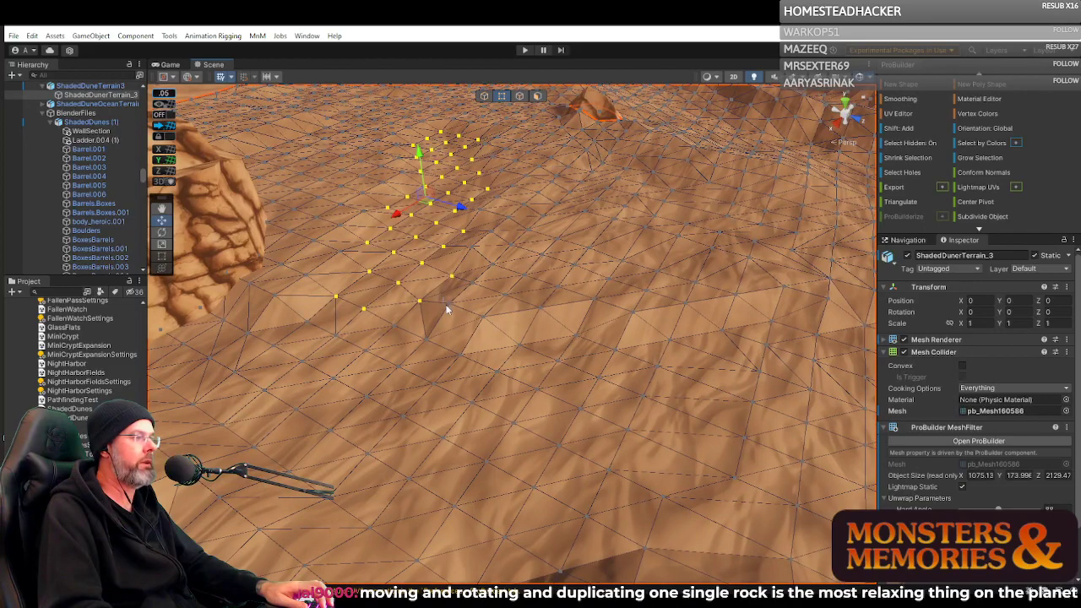
left_click(488, 315)
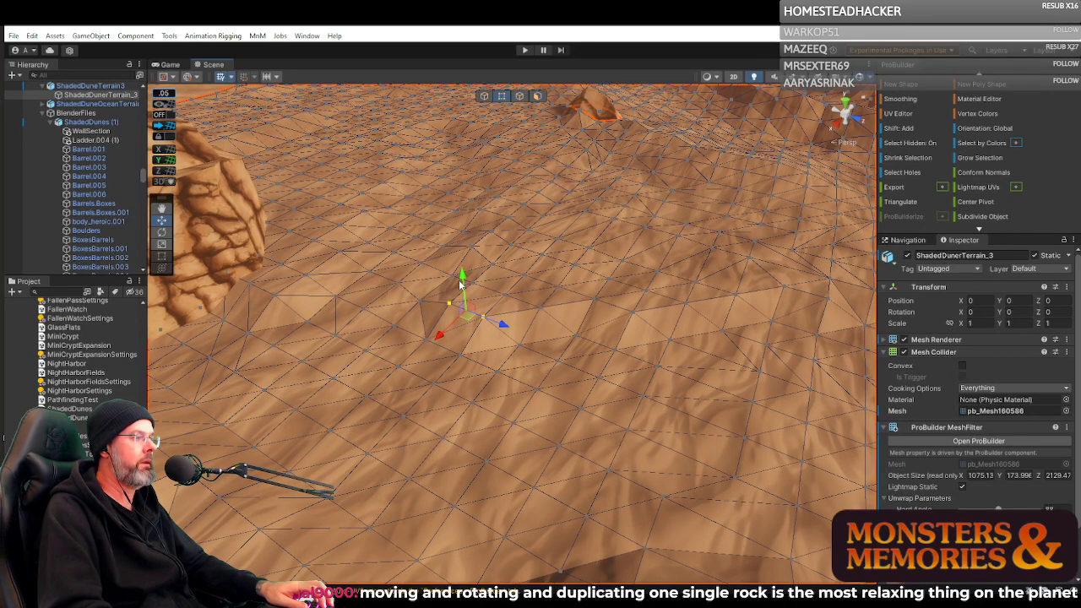
left_click_drag(460, 284, 461, 287)
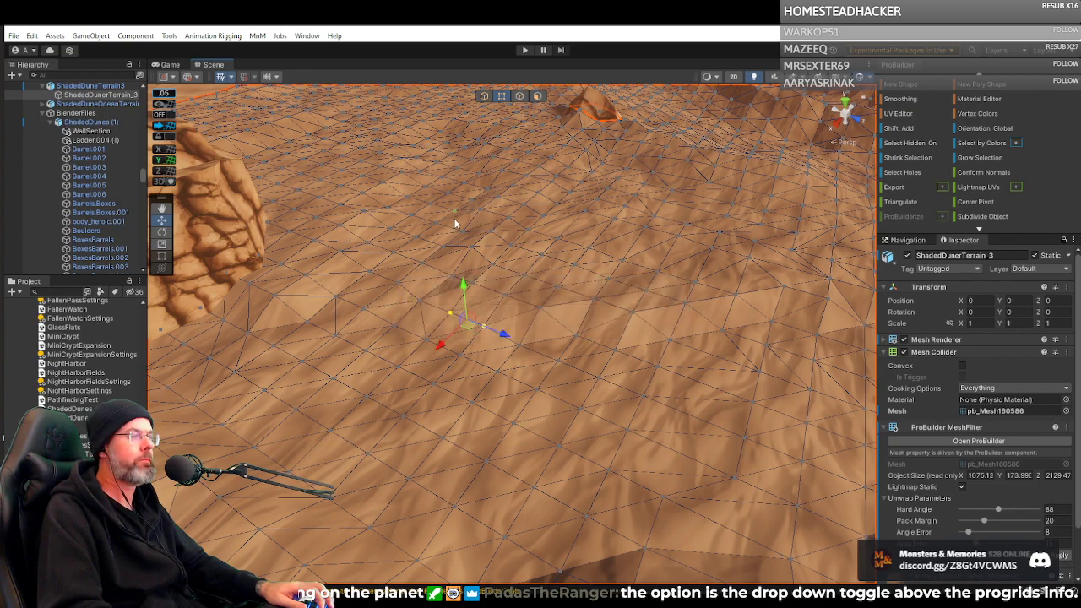
Return to object selection and select the four reed clumps Grass.132 to Grass.135 on the oasis bank.
right_click_drag(476, 224, 466, 123)
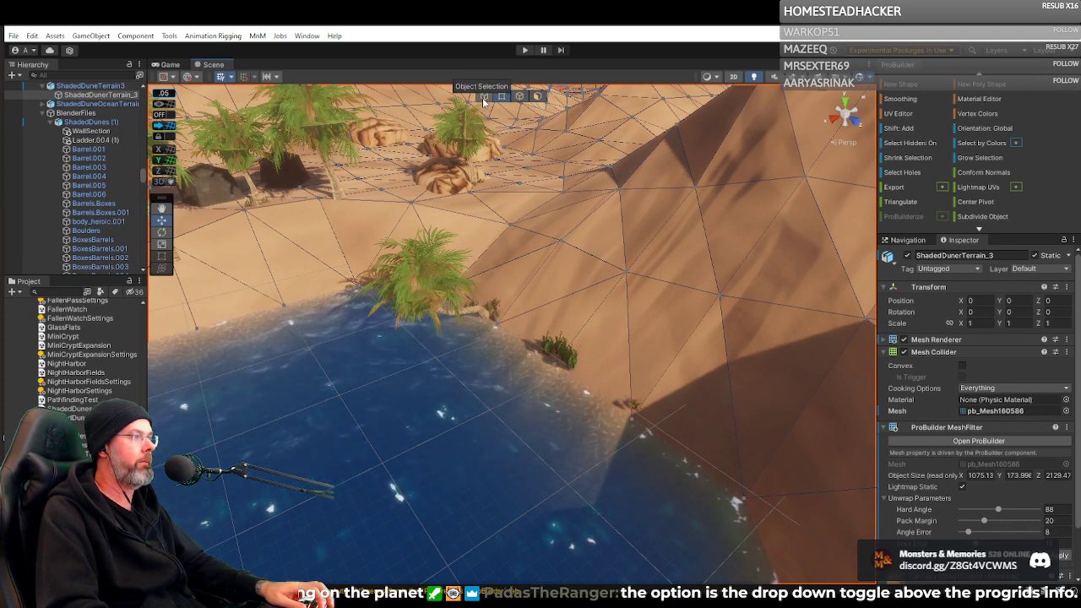
left_click(483, 96)
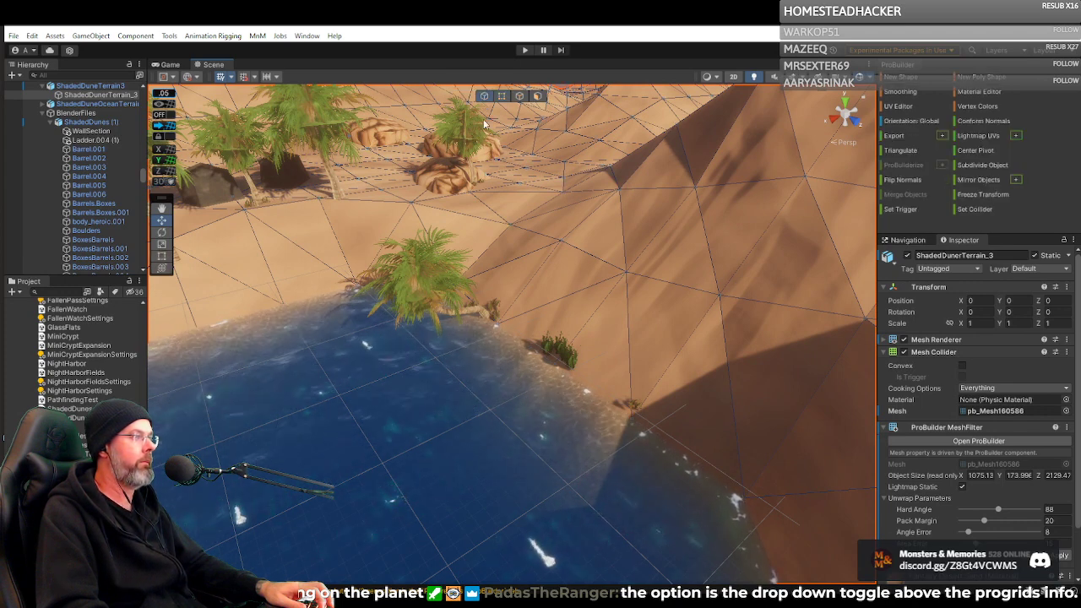
left_click(566, 356)
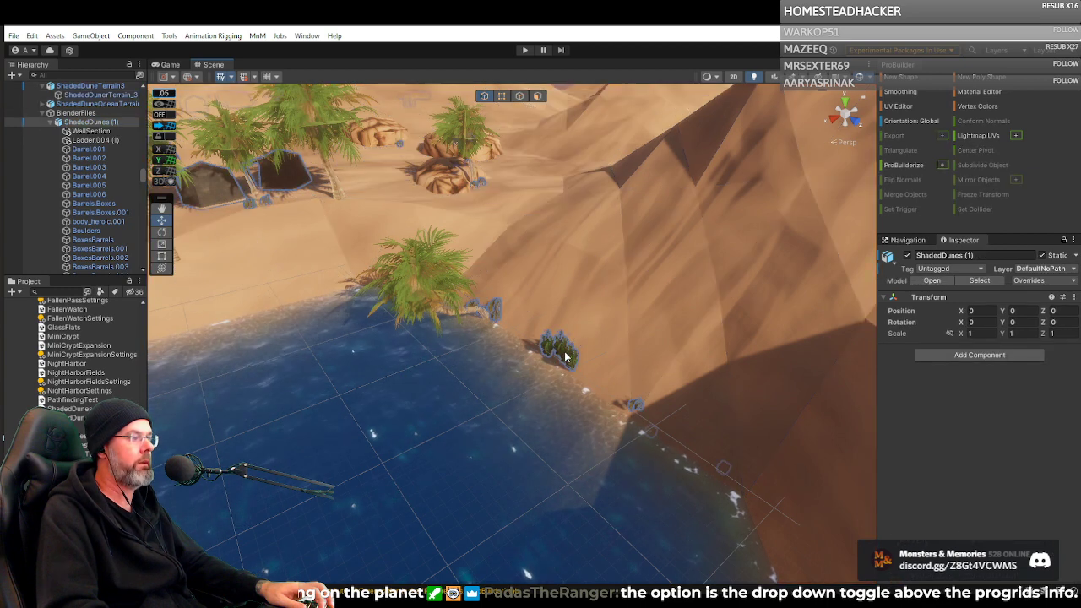
left_click(553, 348, "shift")
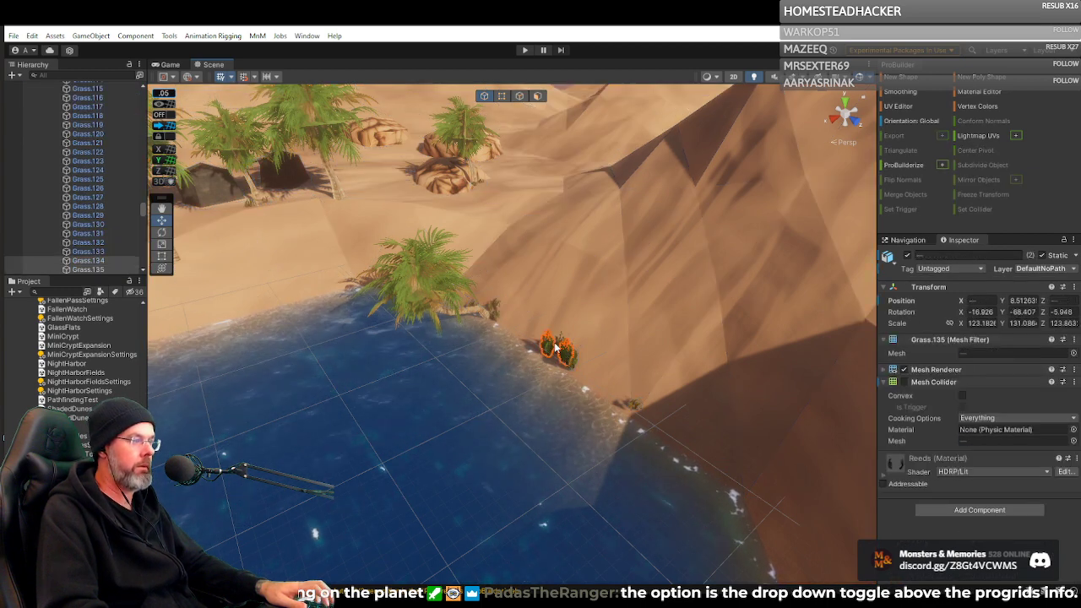
left_click(563, 353, "shift")
left_click(570, 363, "shift")
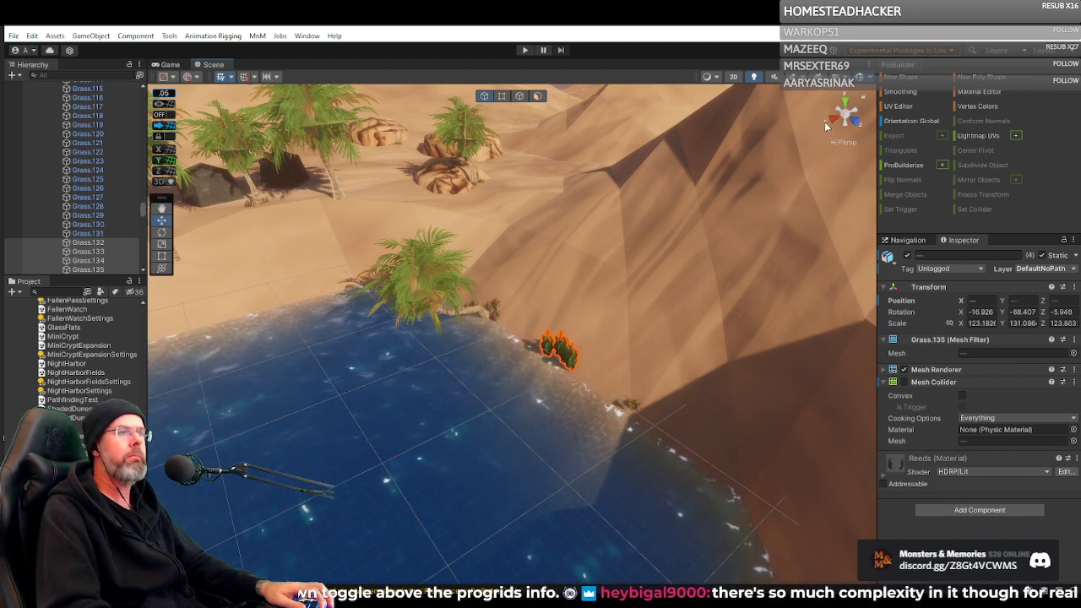
left_click(169, 36)
mouse_move(180, 64)
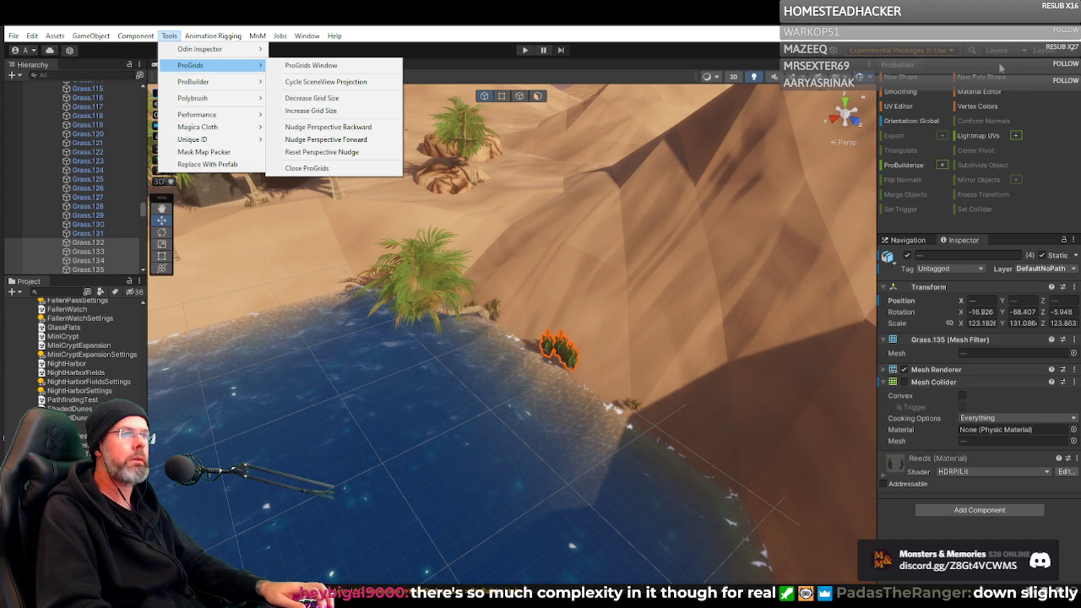
key("Escape")
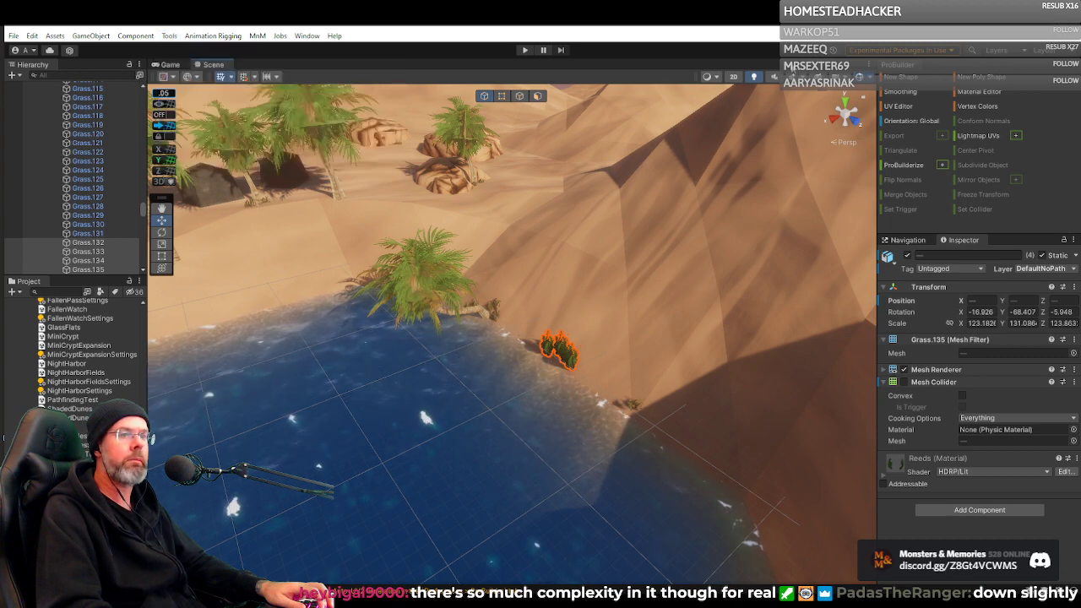
left_click(168, 37)
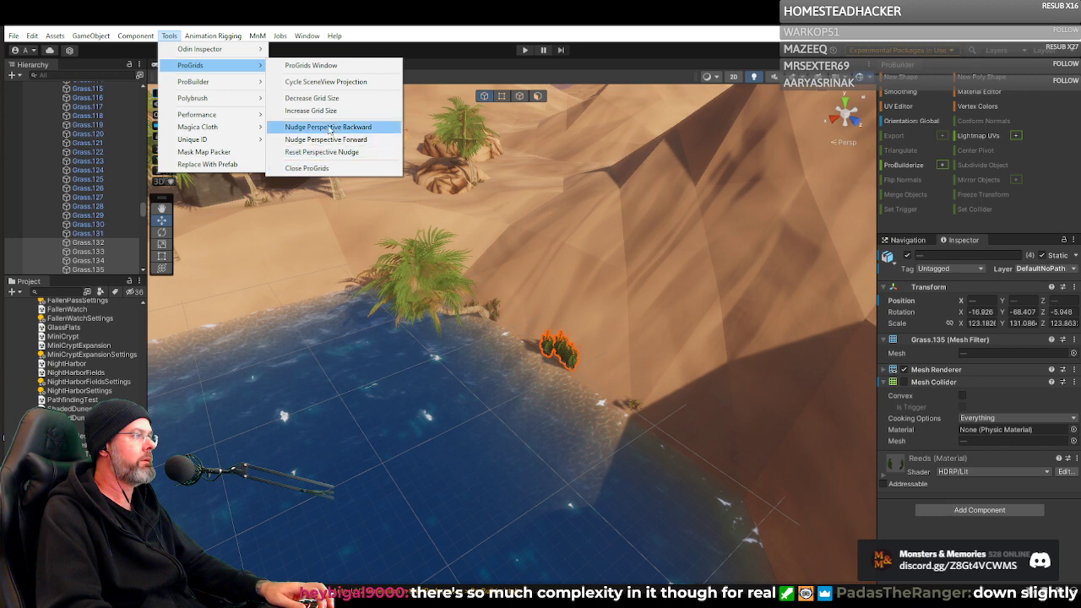
mouse_move(218, 87)
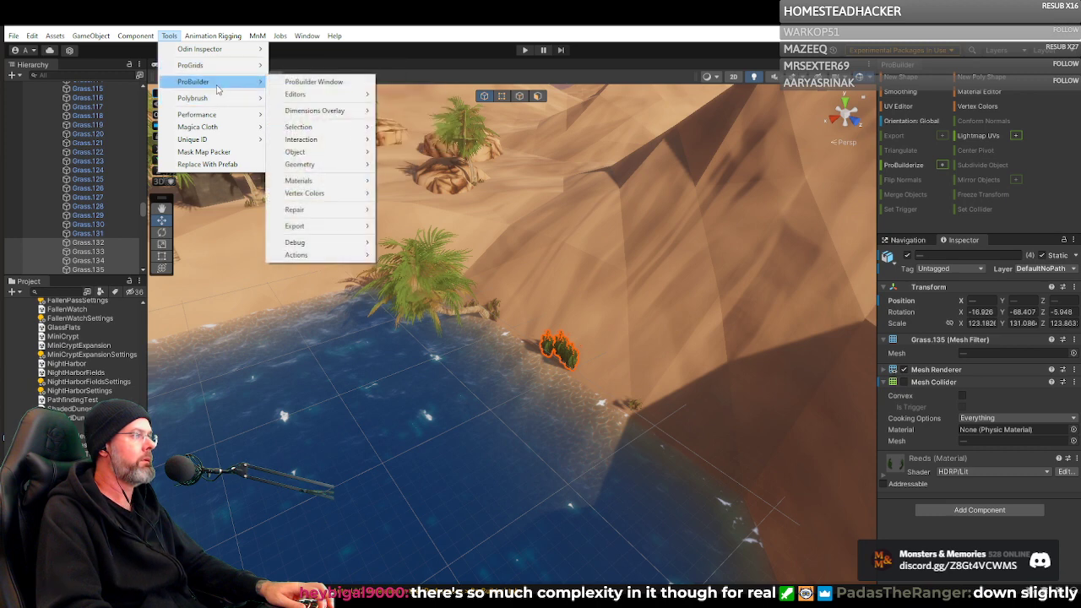
mouse_move(283, 159)
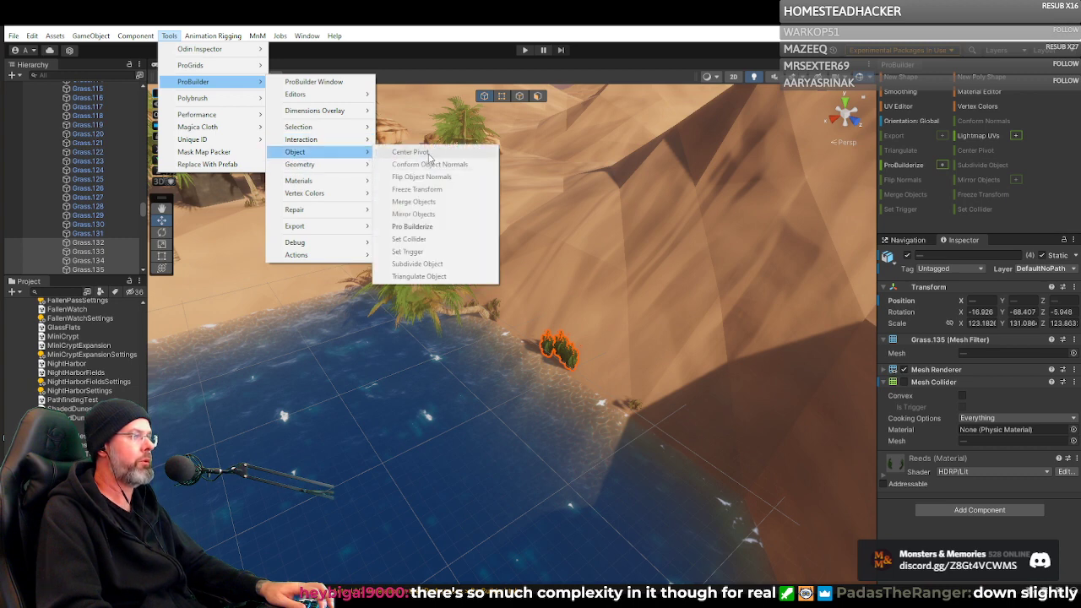
Select only the Grass.133 reed clump on the oasis bank.
left_click(557, 351)
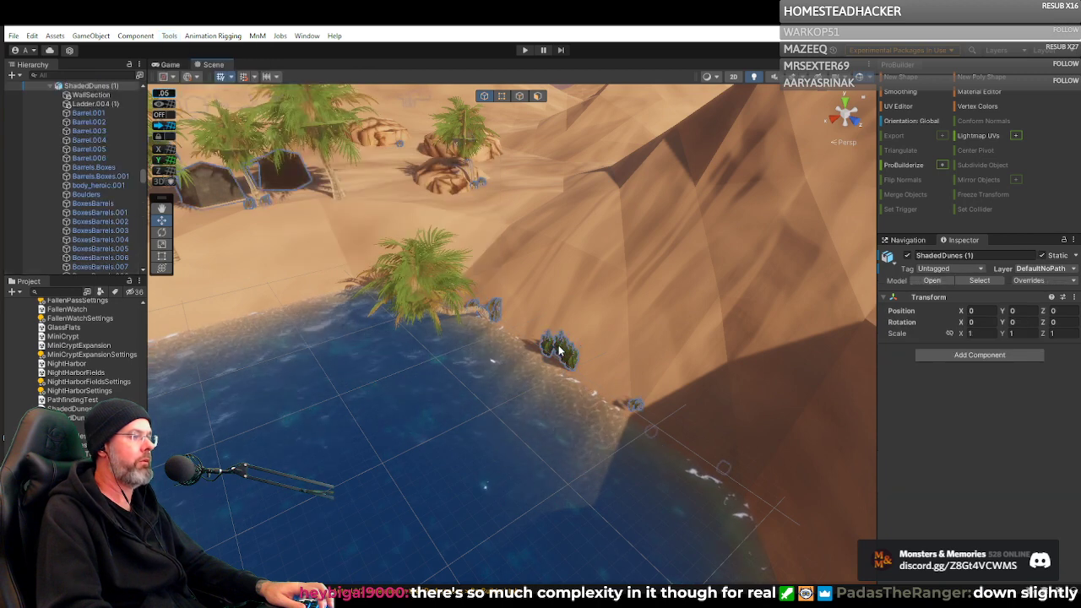
left_click(555, 346)
left_click(169, 36)
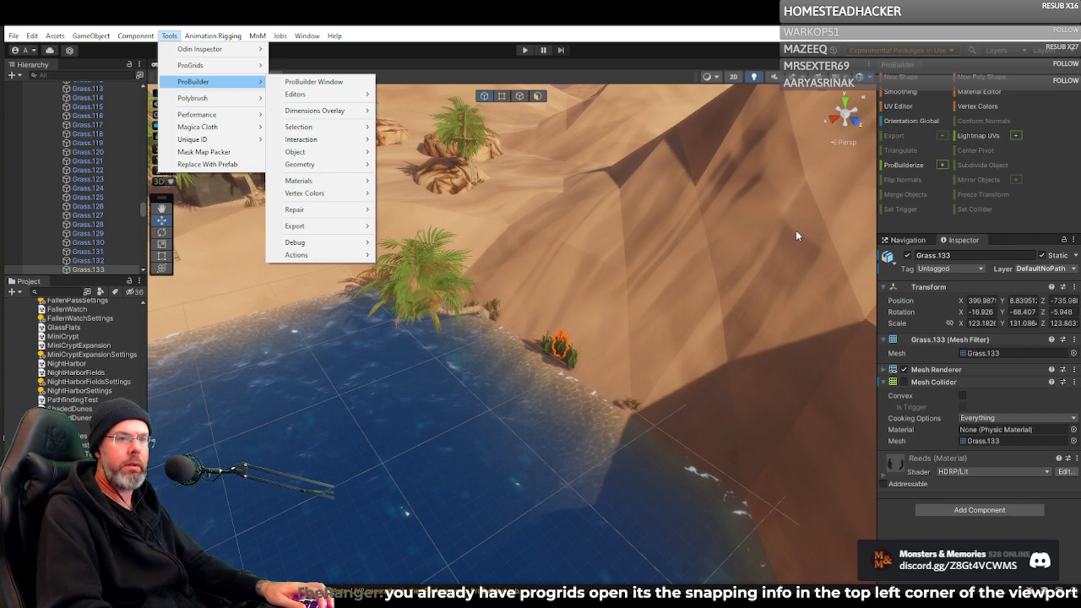
left_click(650, 54)
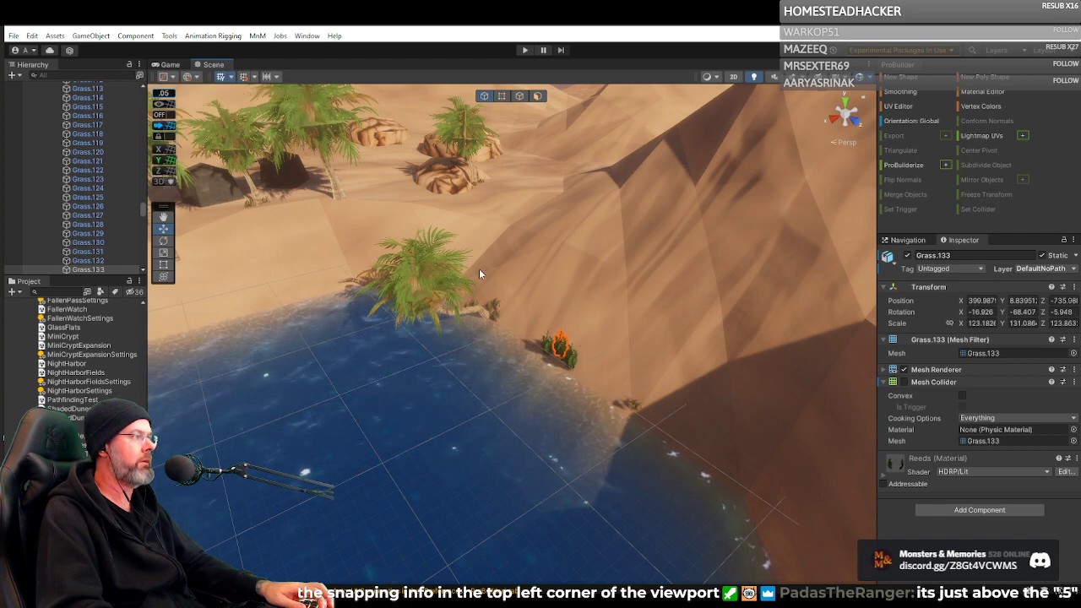
Try the Pivot tool handle position on Grass.133 and return it to Center.
left_click(173, 77)
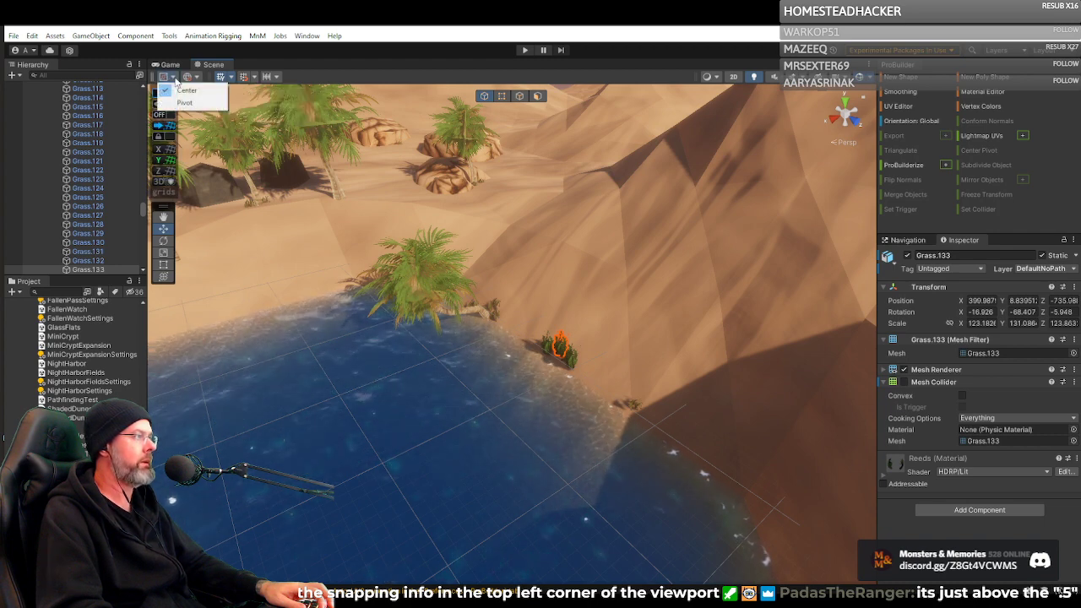
left_click(168, 103)
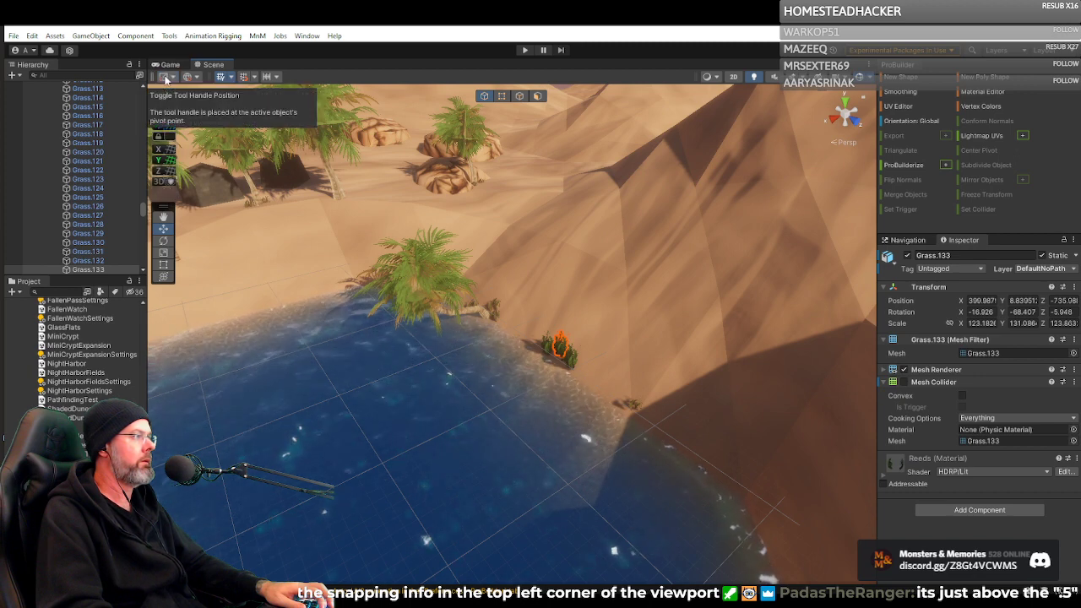
left_click(165, 77)
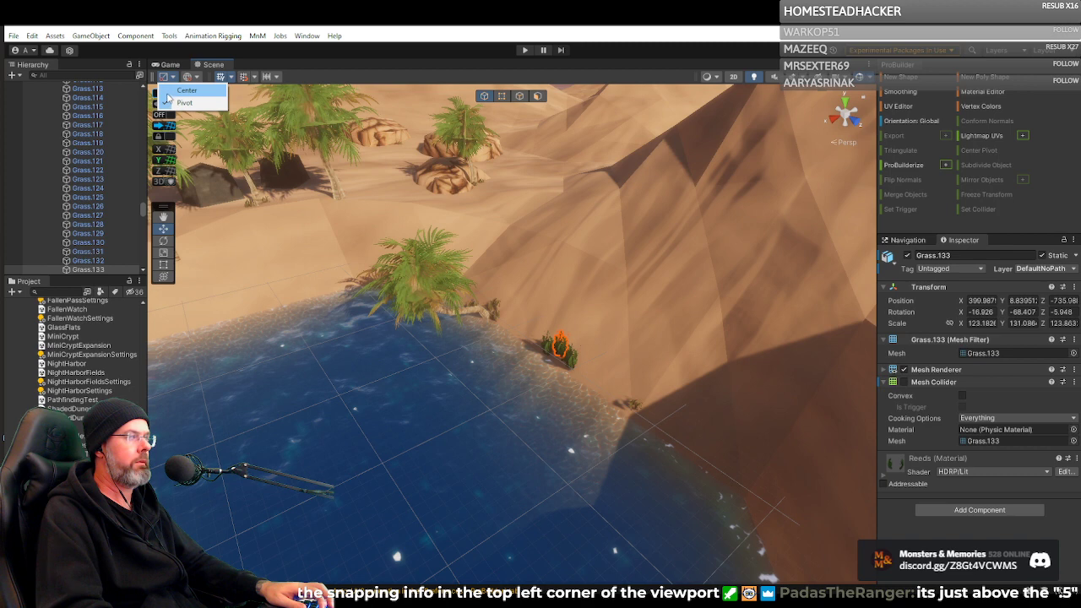
left_click(168, 94)
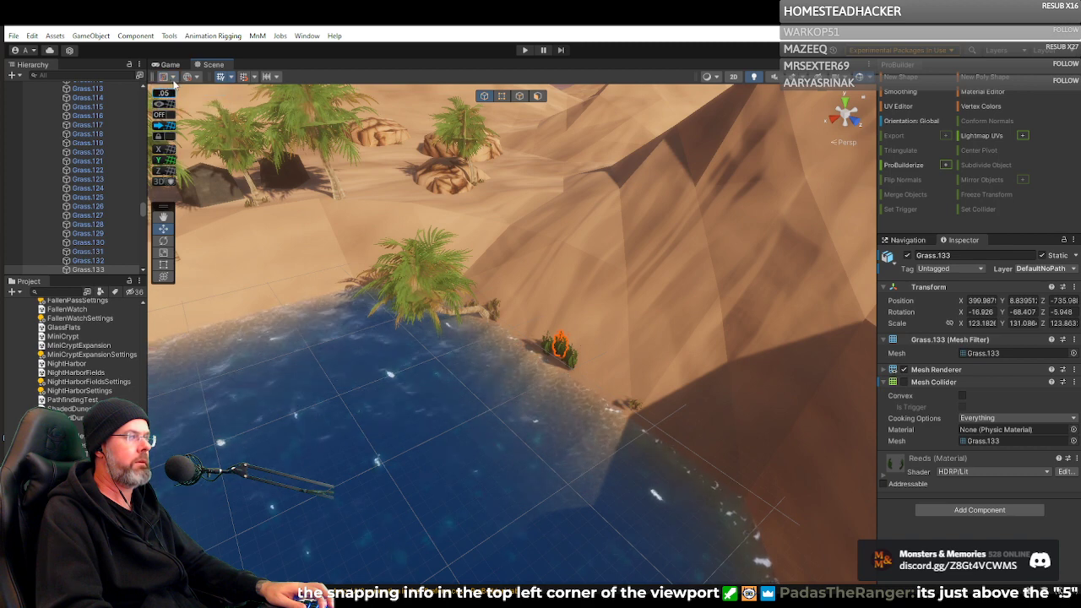
Compare the Pivot and Center handle positions of Grass.133 once more and leave the handle on Center.
left_click(172, 78)
left_click(184, 102)
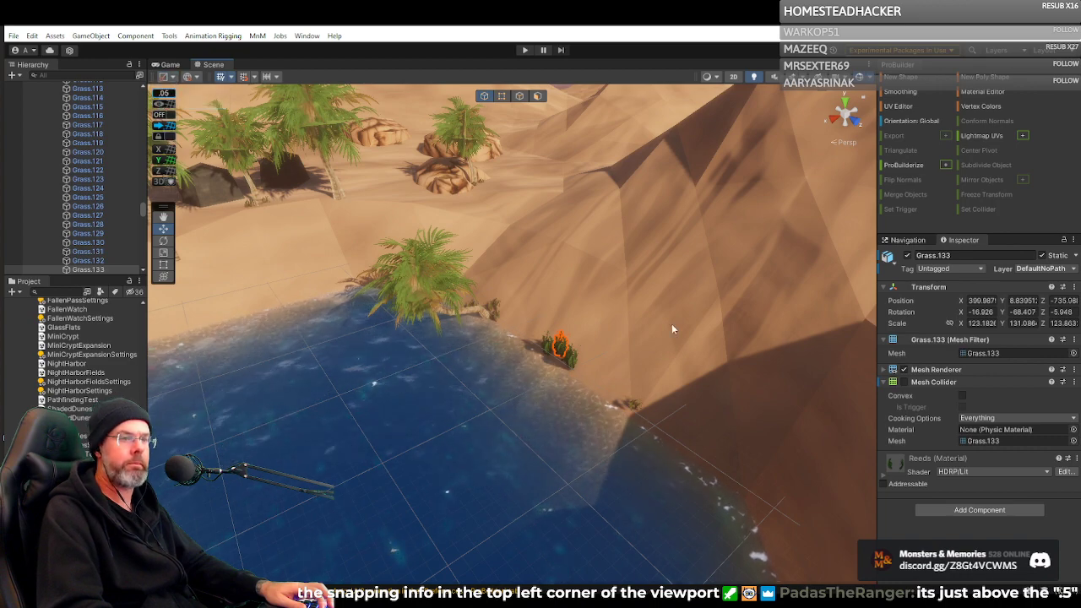
right_click_drag(635, 324, 520, 286)
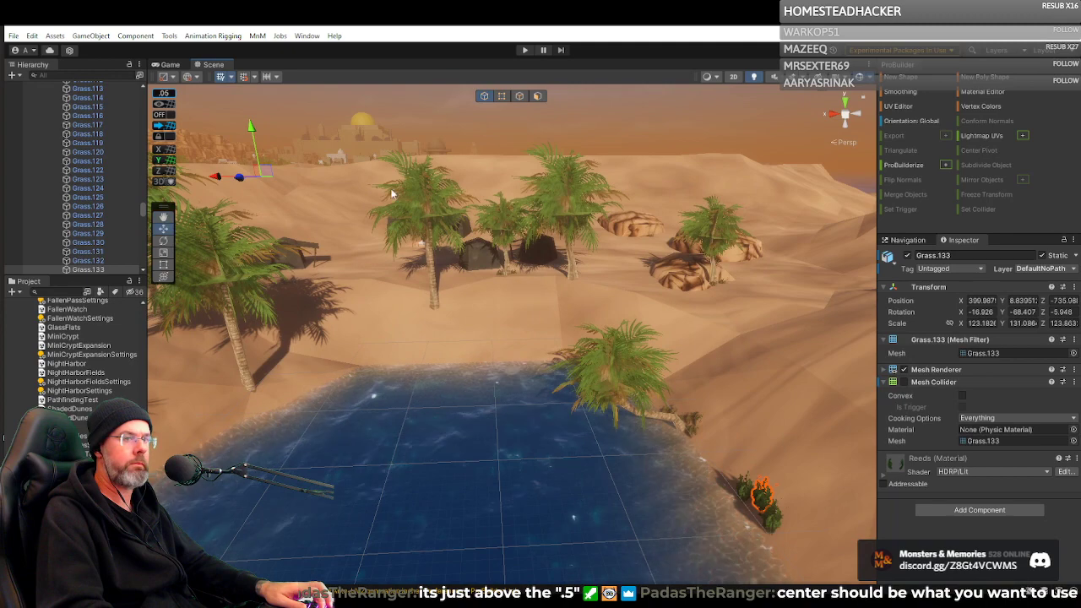
left_click(165, 76)
left_click(170, 90)
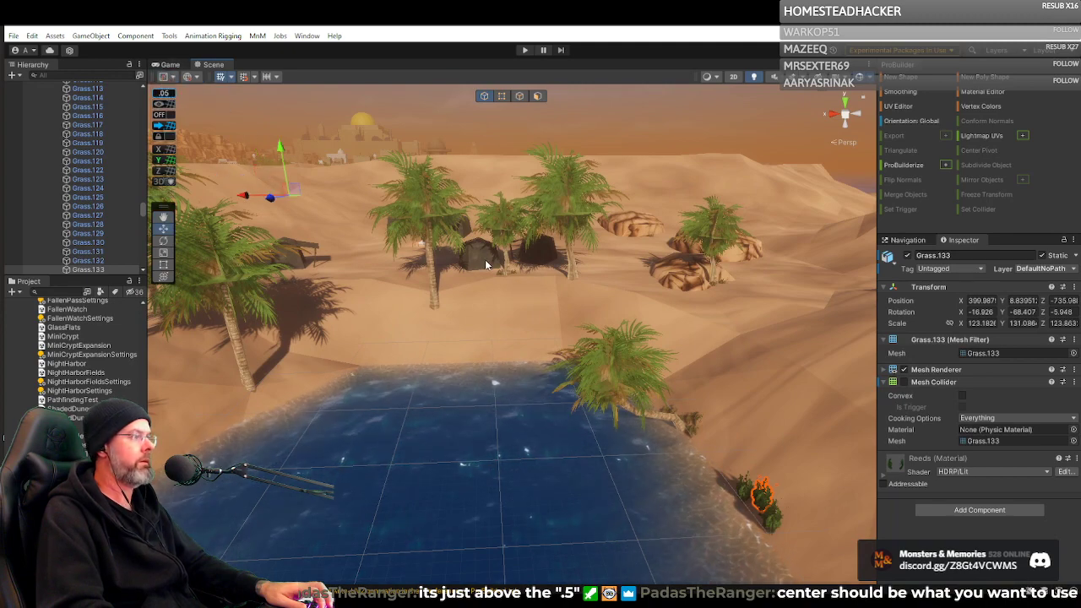
Select the ShadedDuneTerrain3 sand beside the large rock and switch to vertex selection.
right_click_drag(489, 304, 479, 284)
mouse_move(142, 216)
left_mouse_down()
mouse_move(138, 272)
mouse_move(139, 167)
mouse_move(142, 200)
left_mouse_up()
right_click_drag(533, 291, 1023, 258)
right_click_drag(760, 263, 712, 301)
left_click(693, 315)
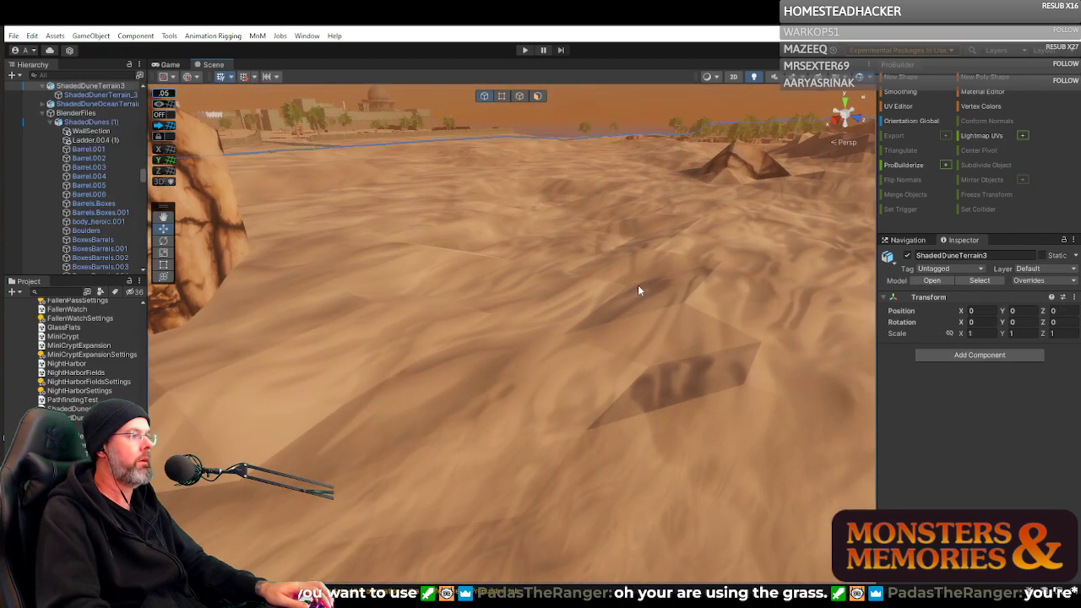
left_click(501, 98)
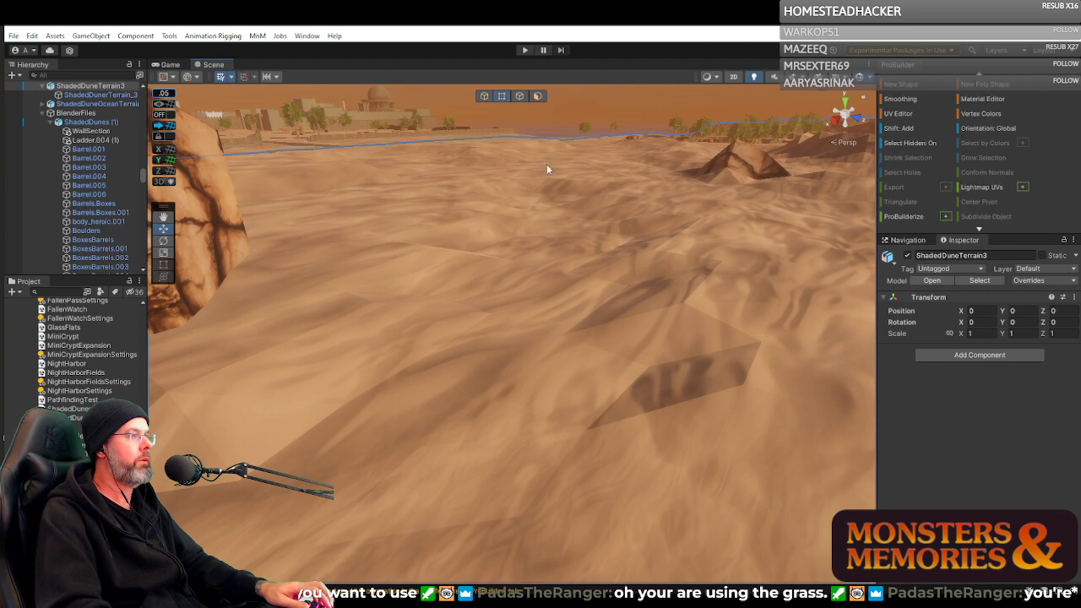
Select the row of vertices along the faceted sand ridge on ShadedDunerTerrain_3 and lower them slightly.
left_click(693, 307)
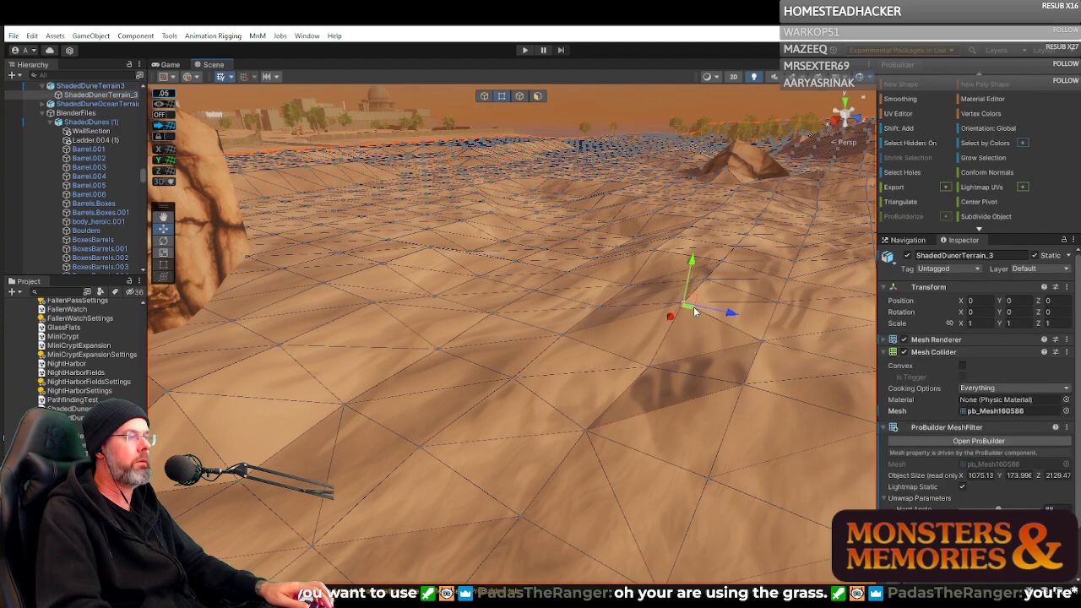
left_click(743, 385, "shift")
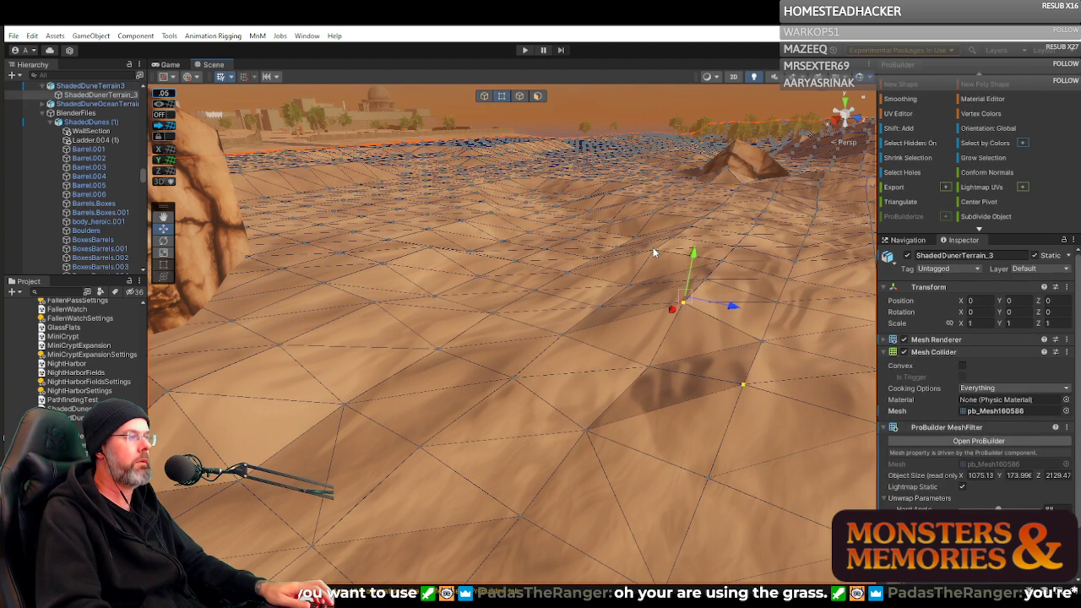
left_click(483, 203, "shift")
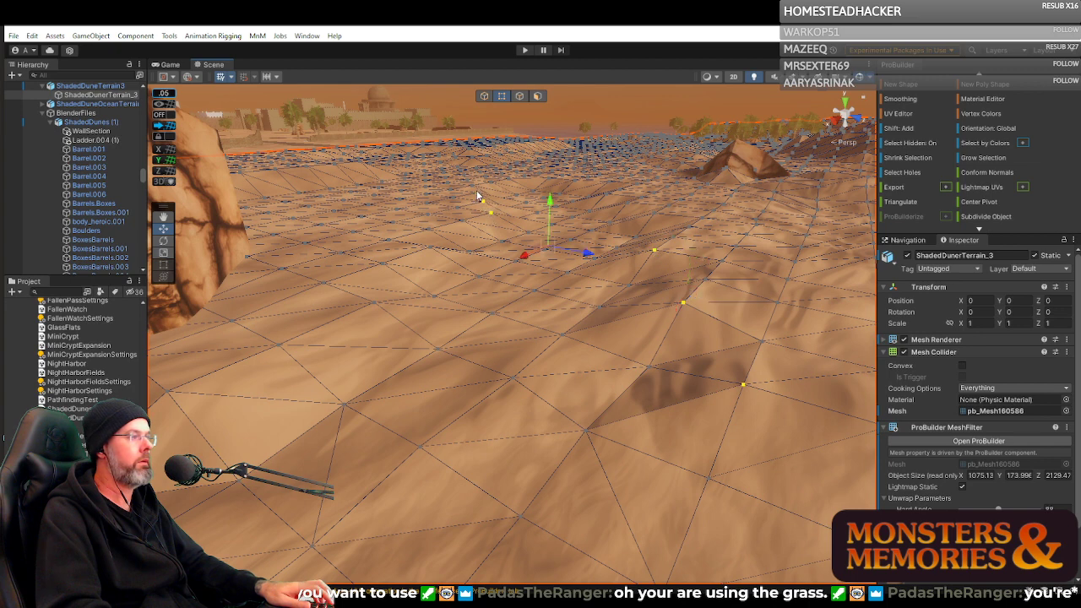
left_click(483, 201, "shift")
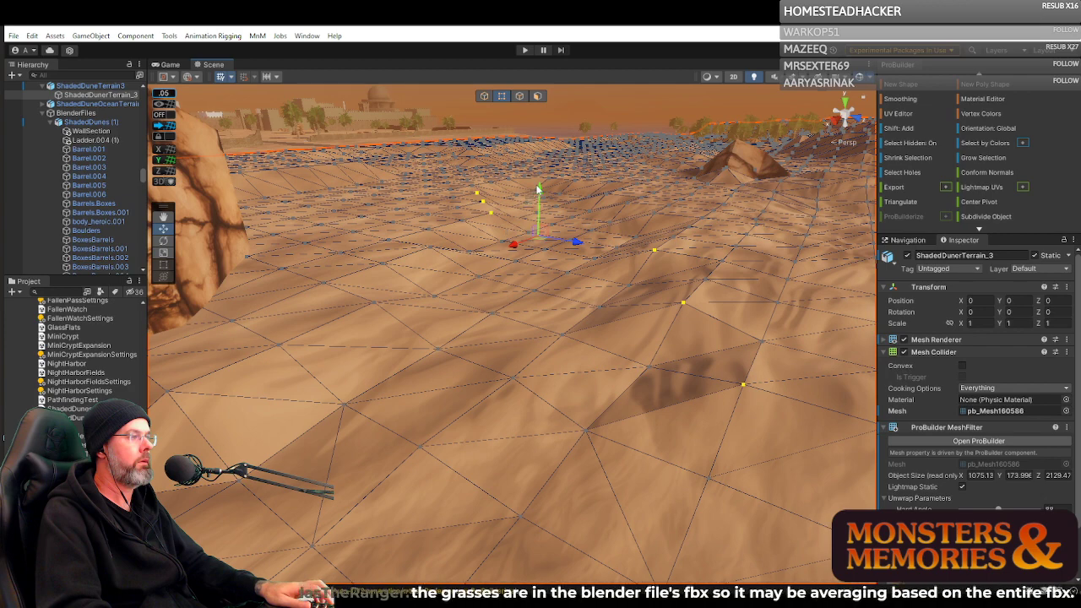
left_click_drag(537, 193, 534, 202)
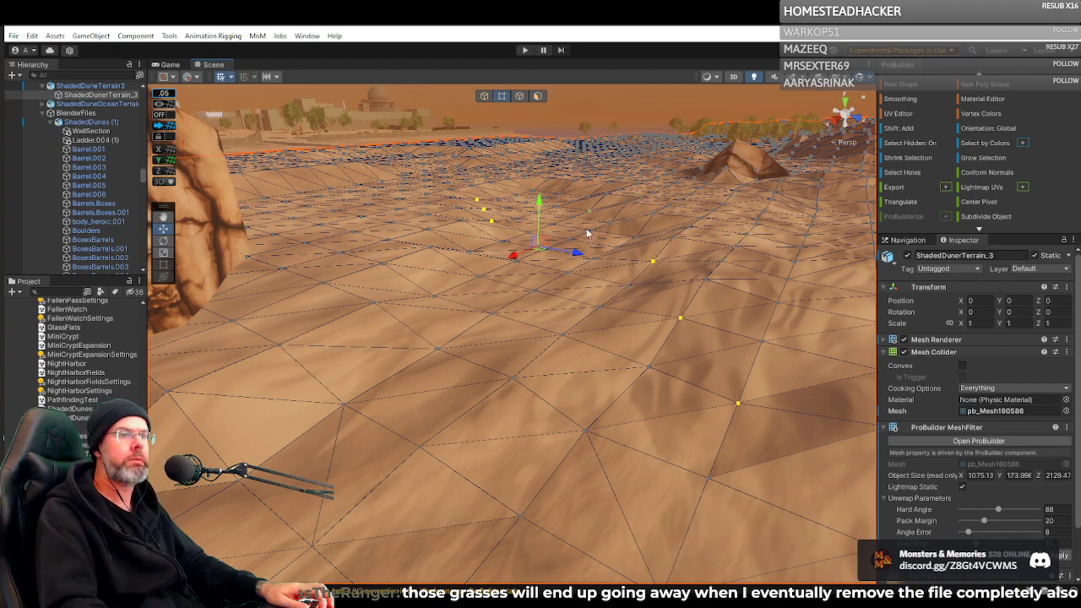
Select the cluster of vertices in the hollow at the base of the rock wall and raise them to fill the dip.
right_click_drag(615, 258, 459, 274)
key("w")
left_click(451, 277)
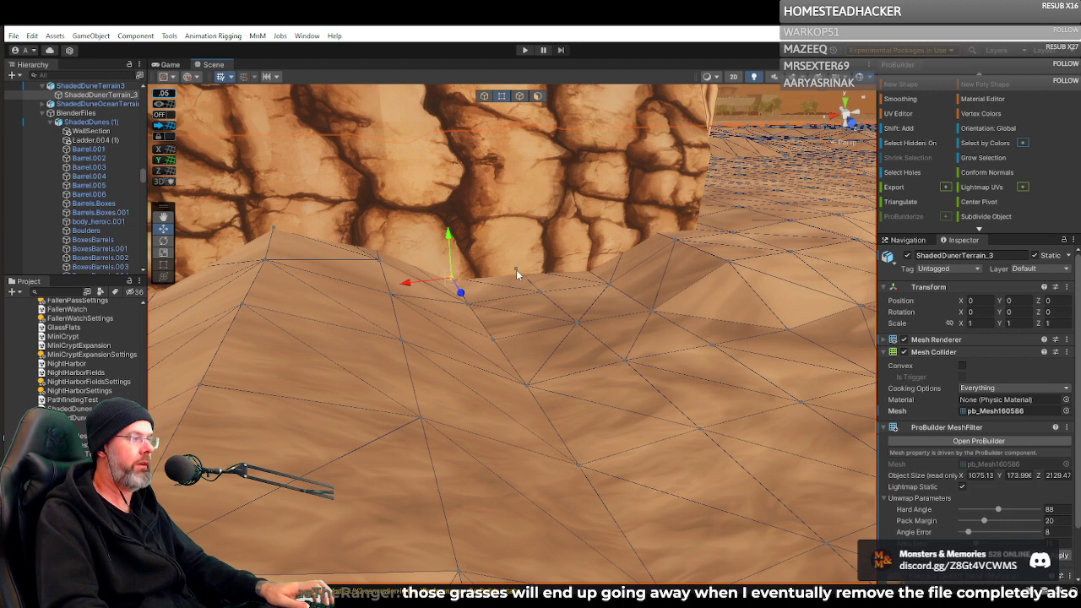
left_click(516, 269, "shift")
key("z")
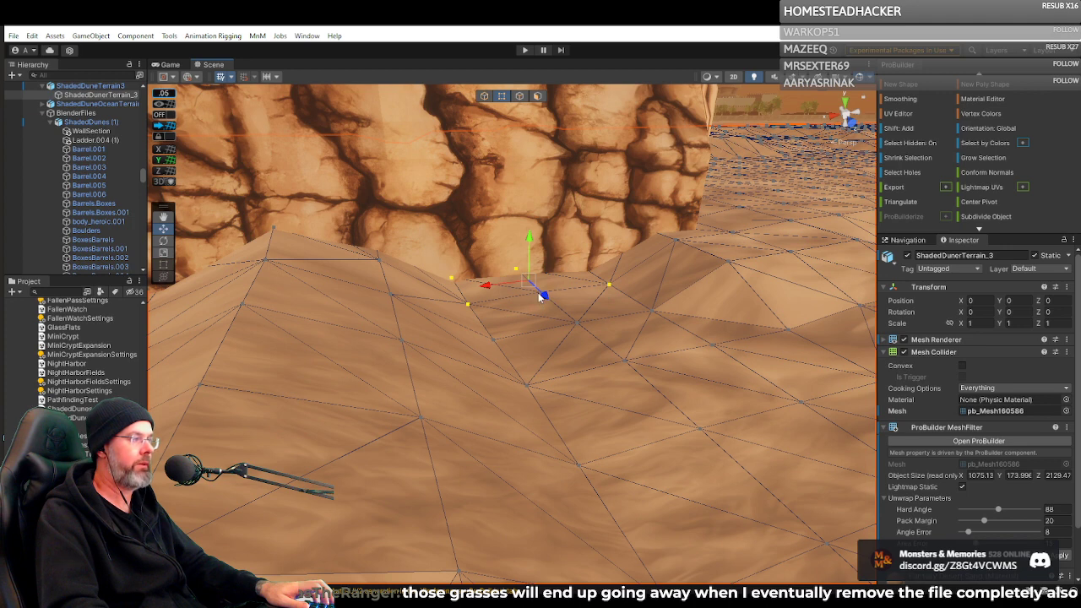
left_click(502, 340, "shift")
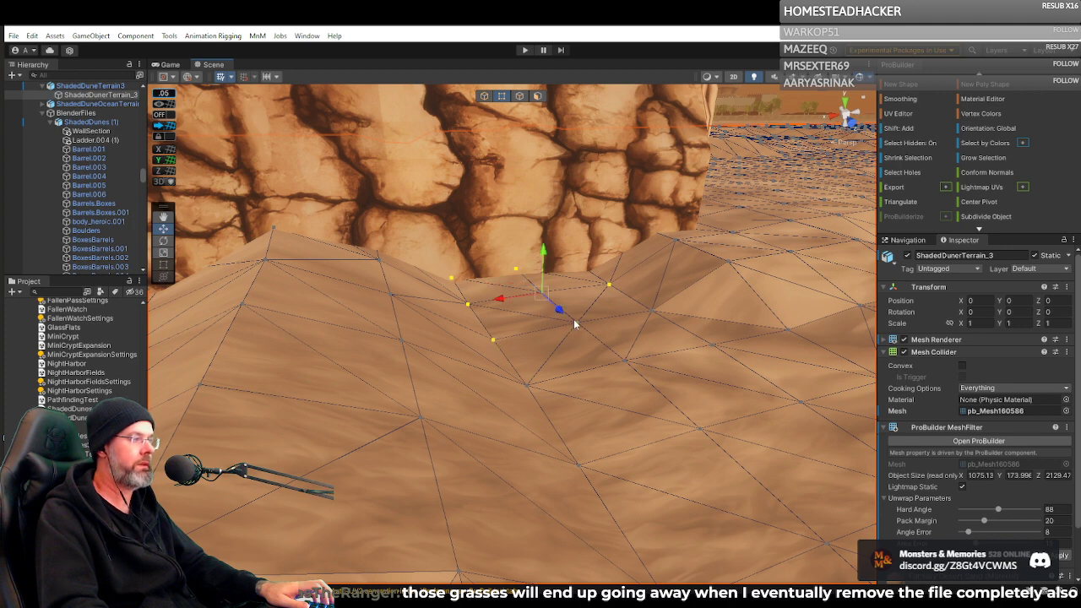
left_click(652, 309, "shift")
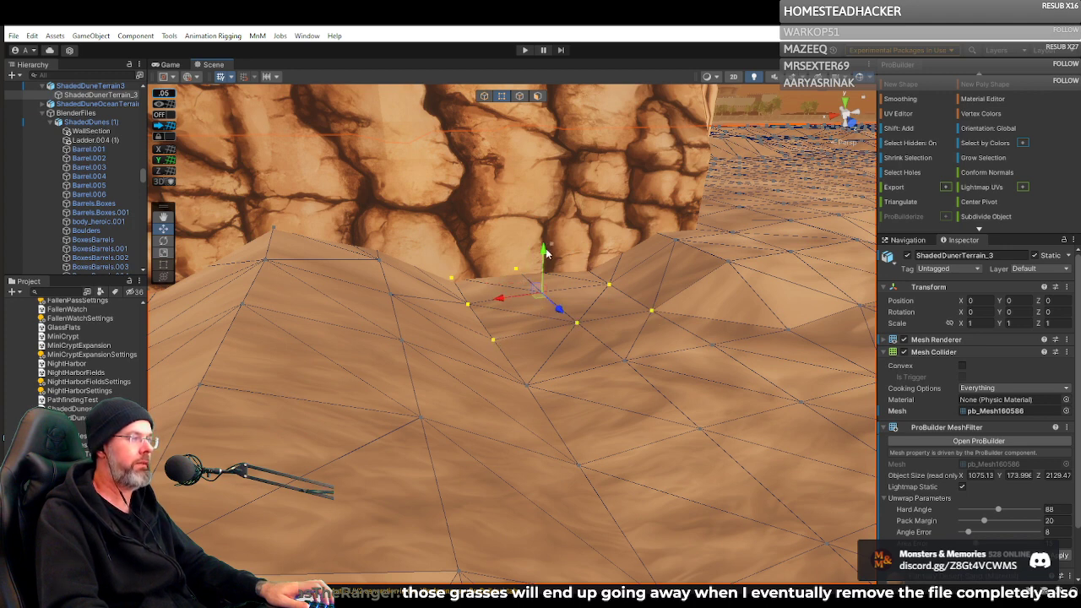
left_click_drag(542, 249, 531, 201)
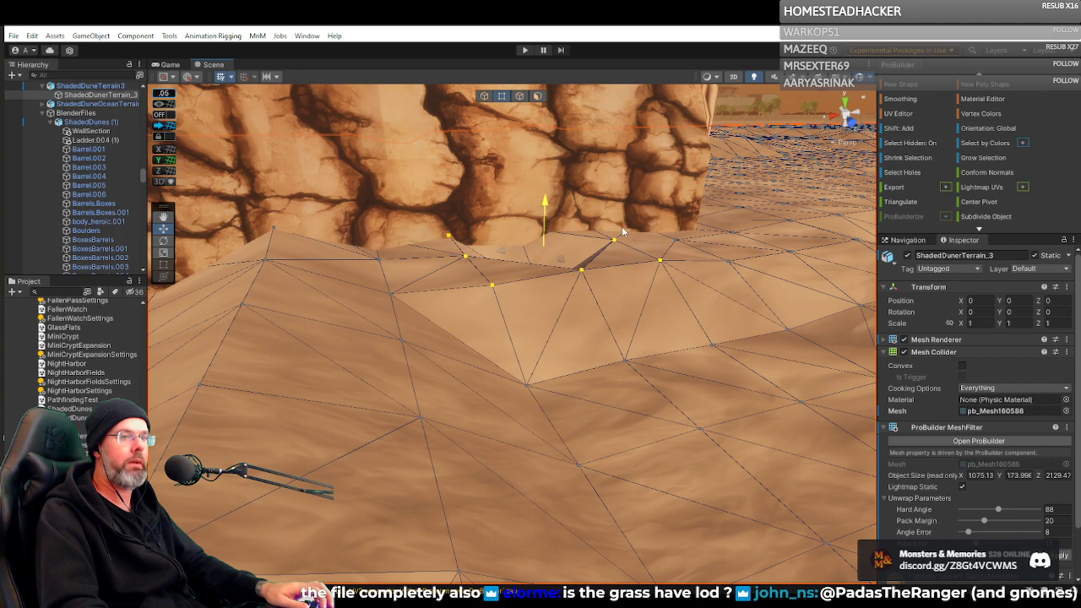
left_click(570, 220)
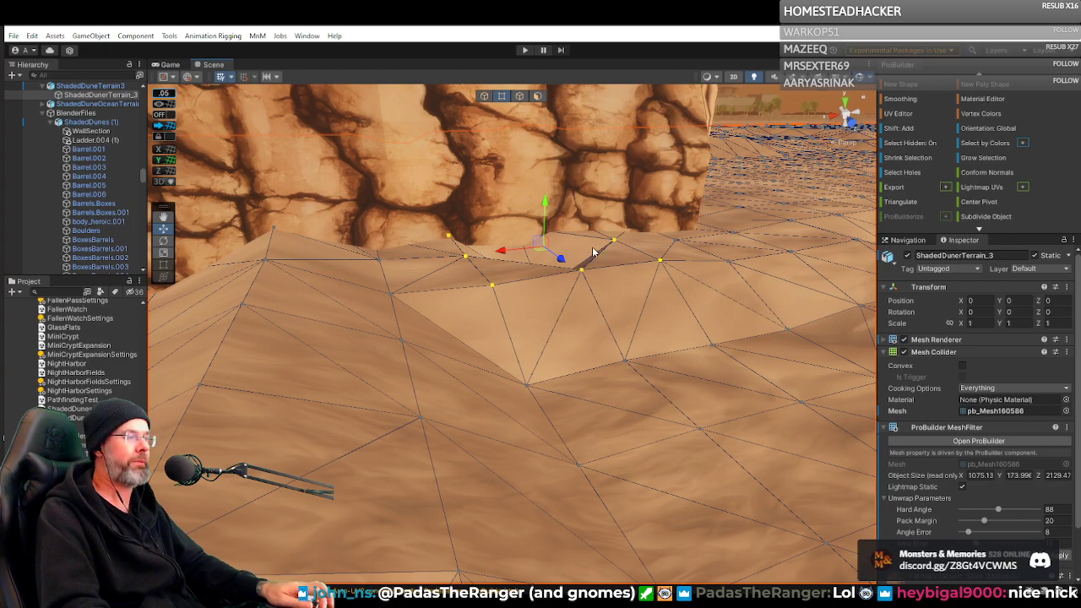
Raise the single sunken vertex beside the rock wall level with the surrounding sand to close the pit.
right_click_drag(592, 252, 454, 333)
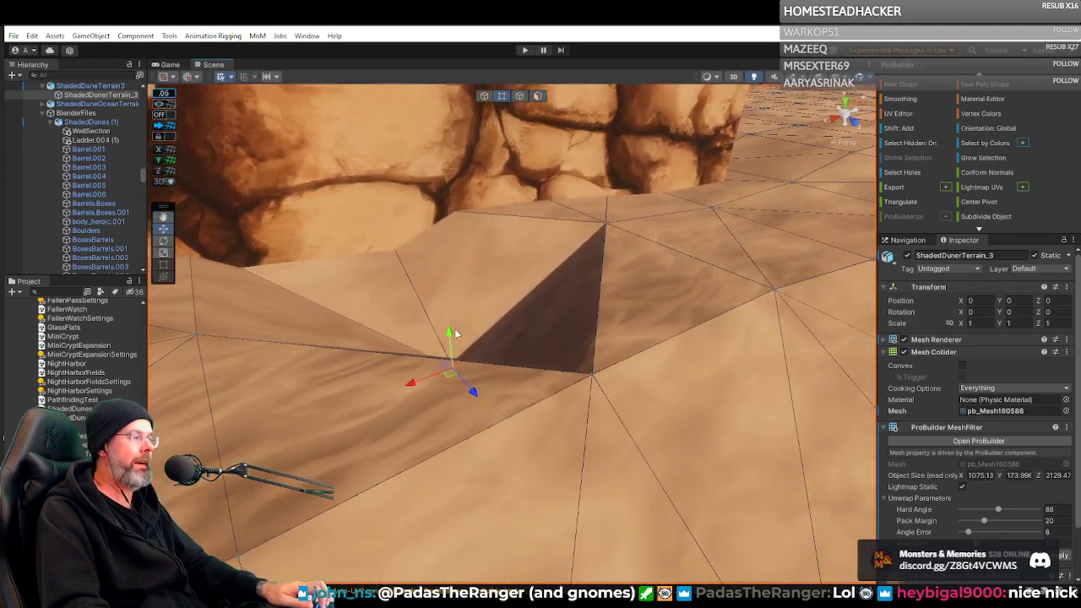
left_click_drag(450, 336, 427, 196)
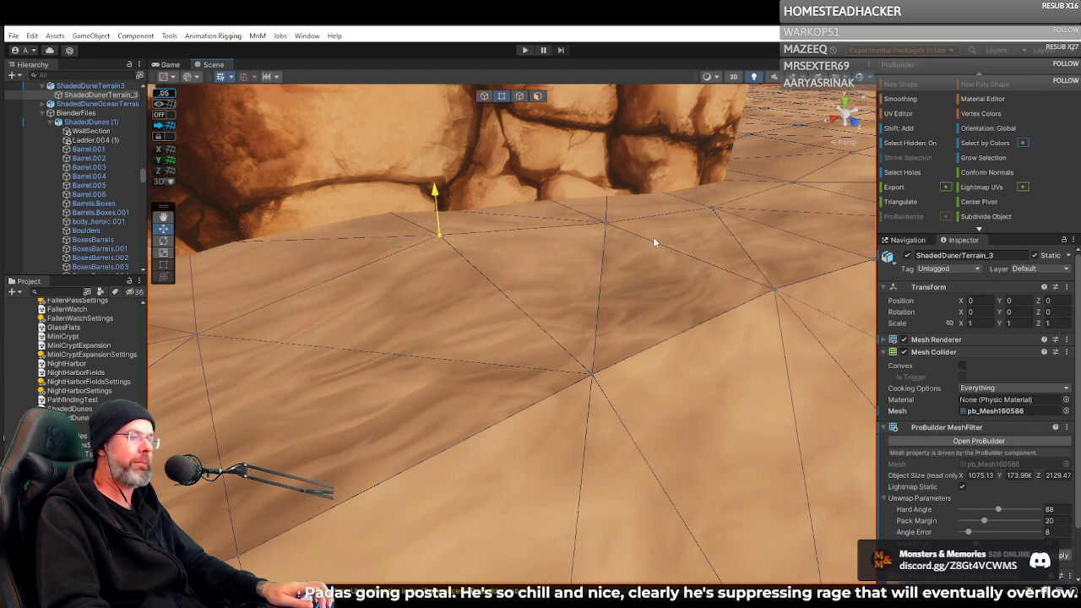
left_click(578, 220)
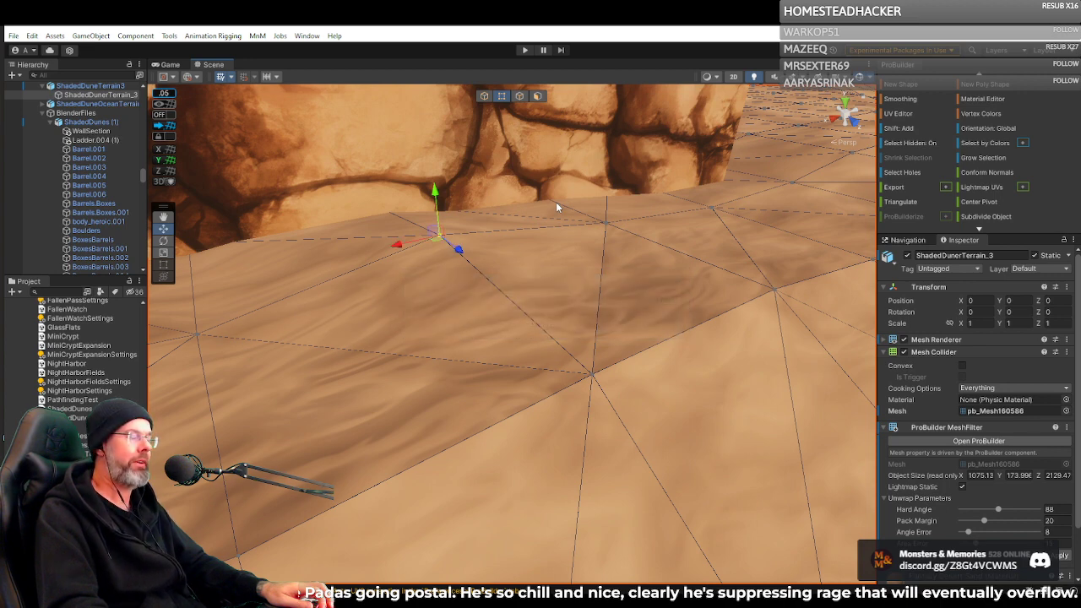
Select three neighbouring vertices along the crest of the open sand slope and lower them slightly.
right_click_drag(556, 204, 504, 196)
key("d")
key("w")
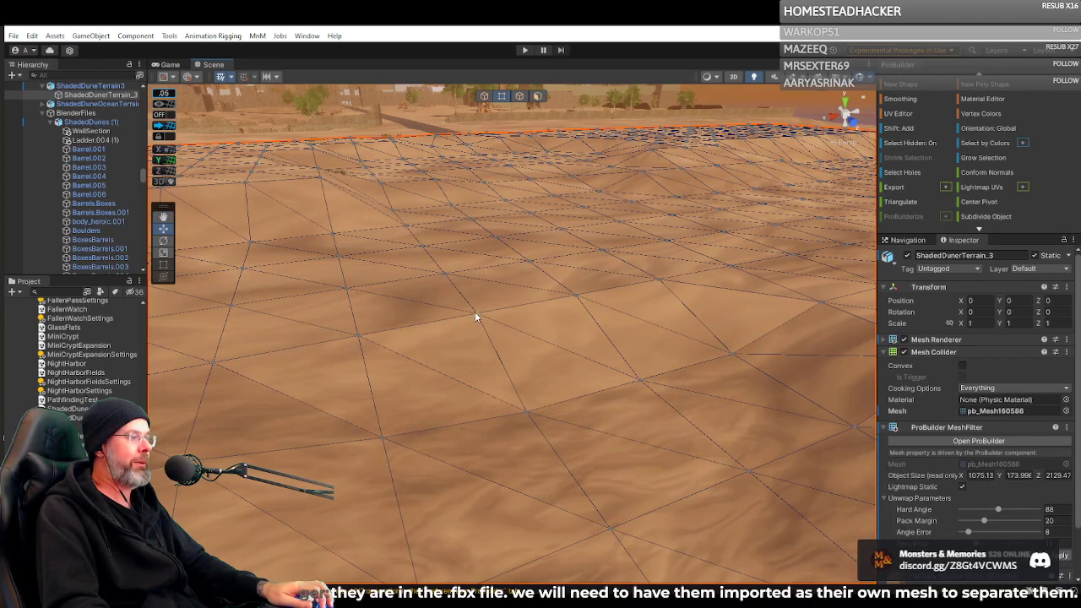
left_click(474, 312)
left_click(580, 295, "shift")
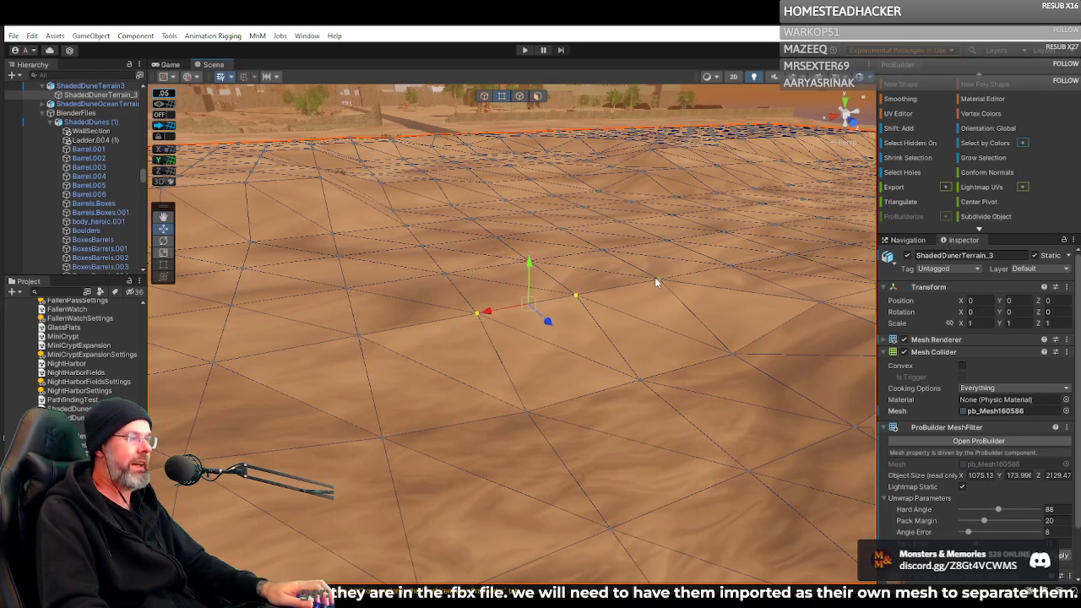
left_click(658, 279, "shift")
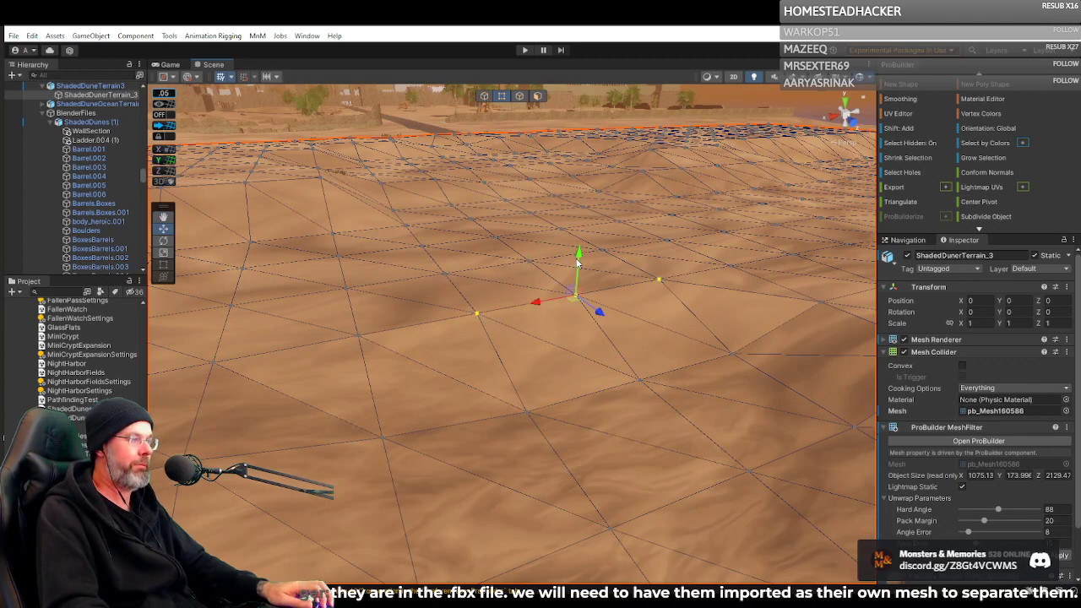
left_click_drag(577, 263, 575, 264)
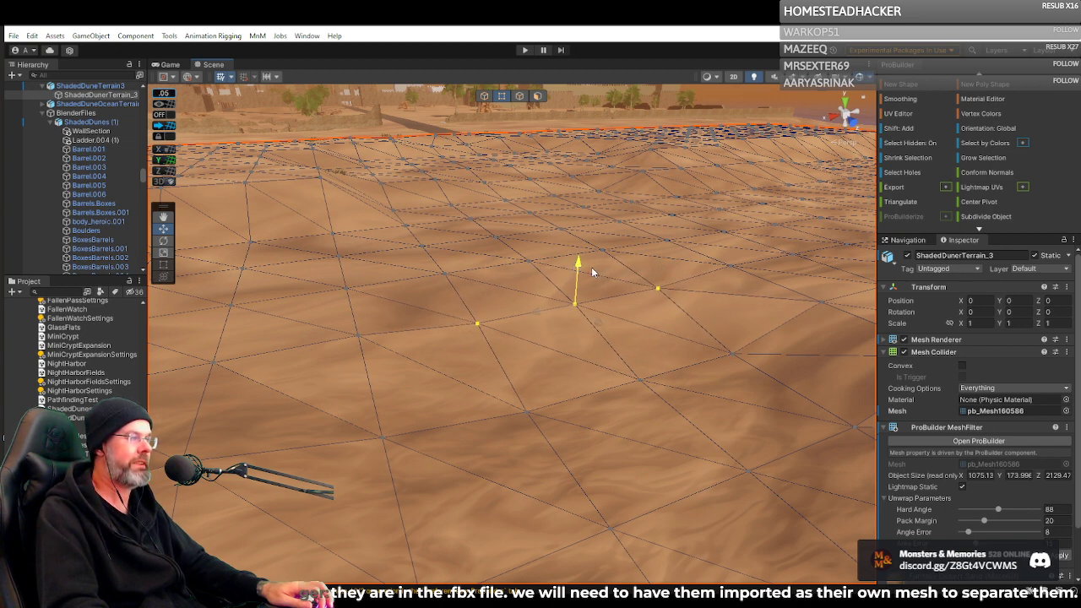
left_click_drag(591, 269, 591, 268)
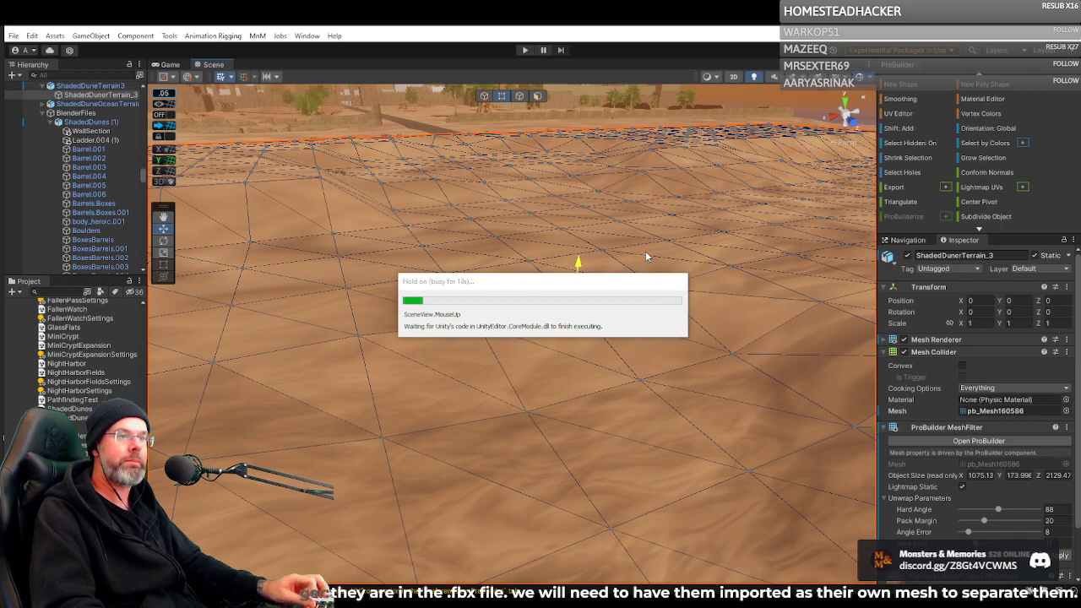
Examine the terrain from the cliff basin to the campfires and tents in the walled camp.
right_click_drag(663, 251, 1015, 184)
key("w")
right_click_drag(605, 272, 615, 245)
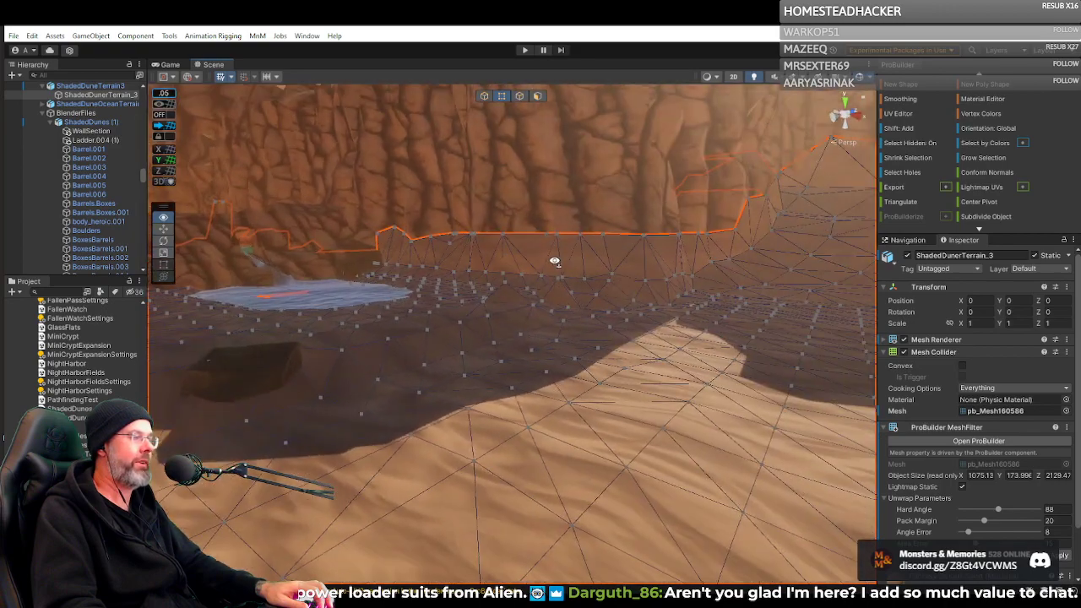
right_click_drag(487, 248, 262, 253)
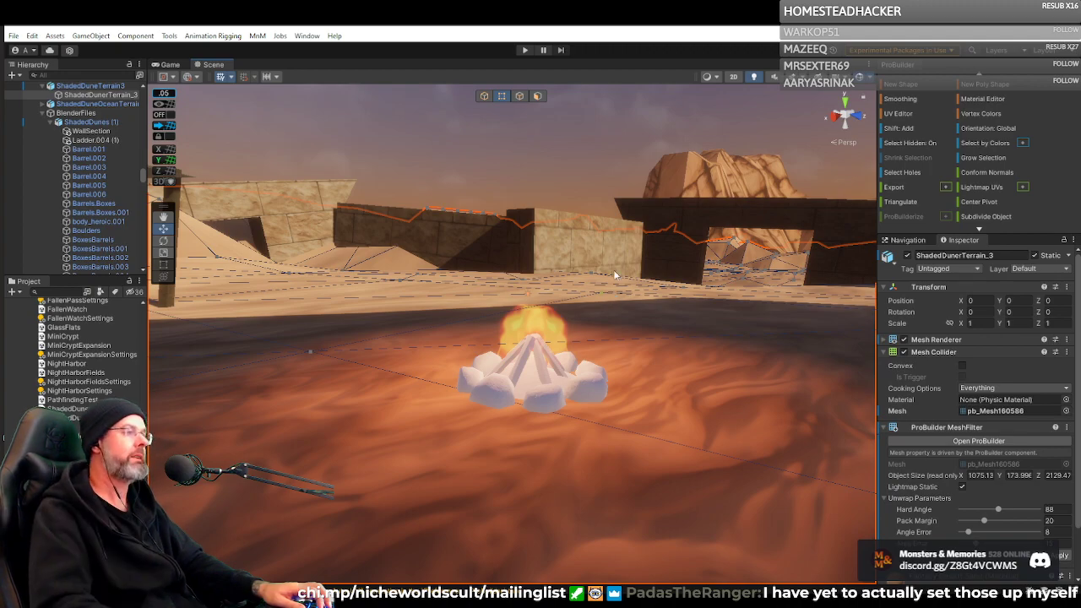
right_click_drag(615, 275, 1025, 336)
key("d")
key("s")
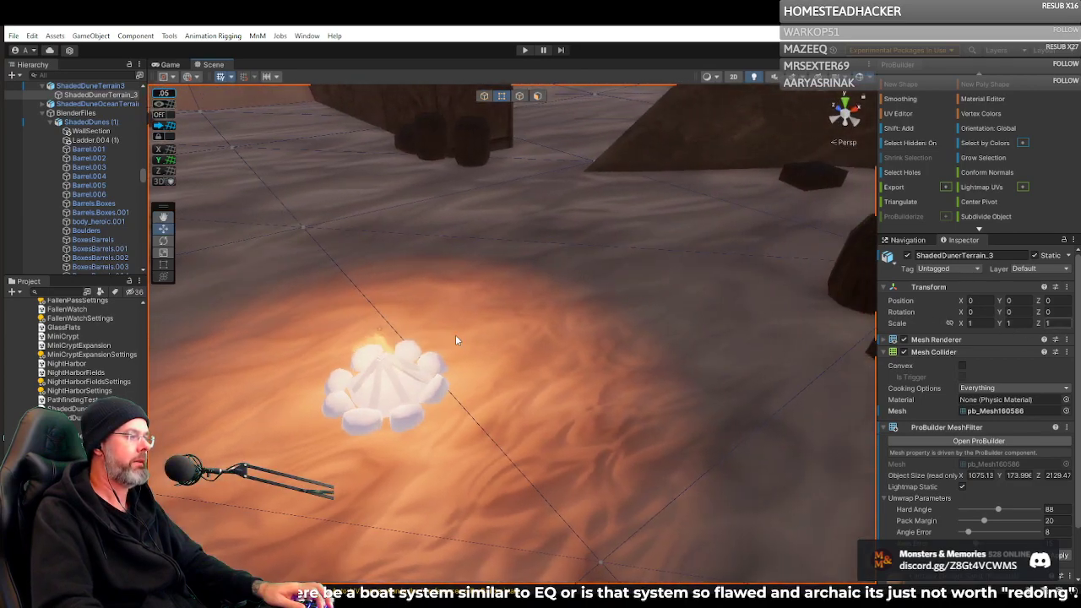
right_click_drag(456, 340, 635, 337)
key("s")
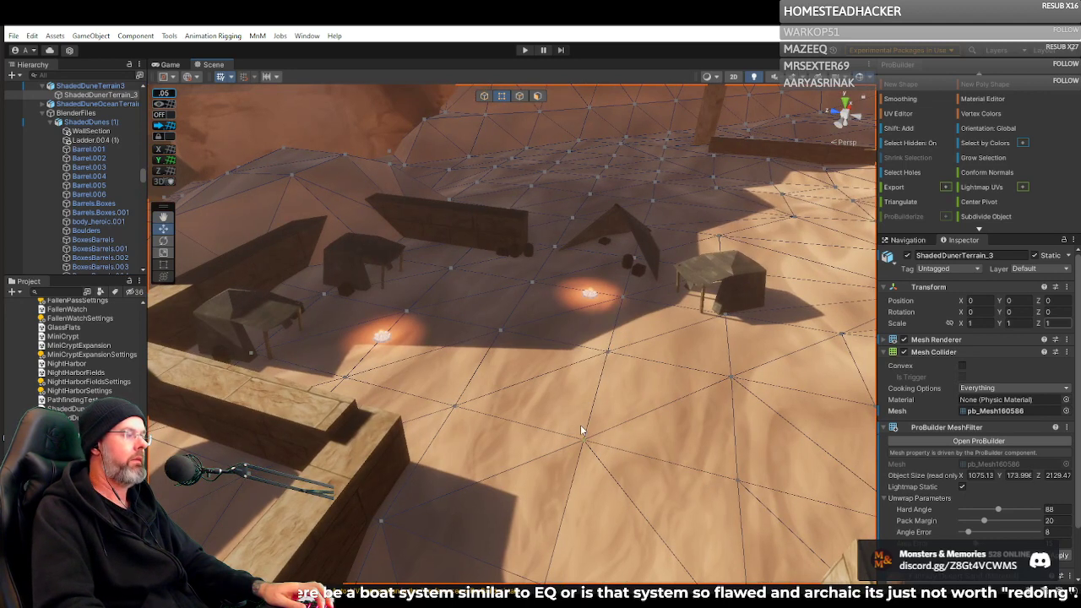
right_click_drag(581, 426, 602, 407)
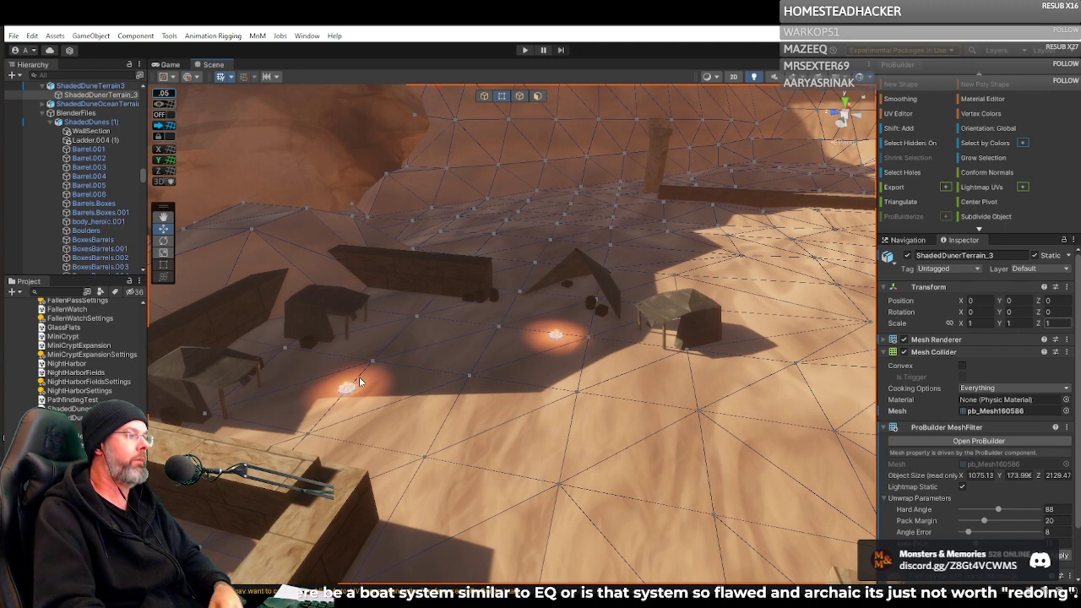
mouse_move(360, 381)
right_mouse_down()
mouse_move(367, 406)
mouse_move(360, 397)
right_mouse_up()
Select the whole CampFire (7) prefab under Campfires and duplicate it.
left_click(337, 331)
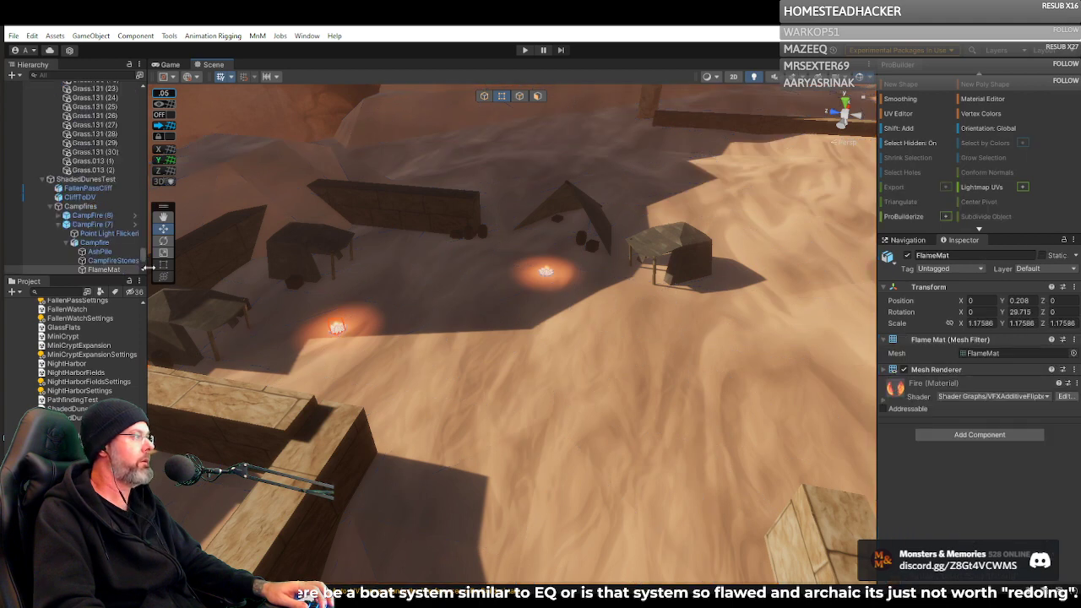
left_click(99, 244)
left_click(81, 207)
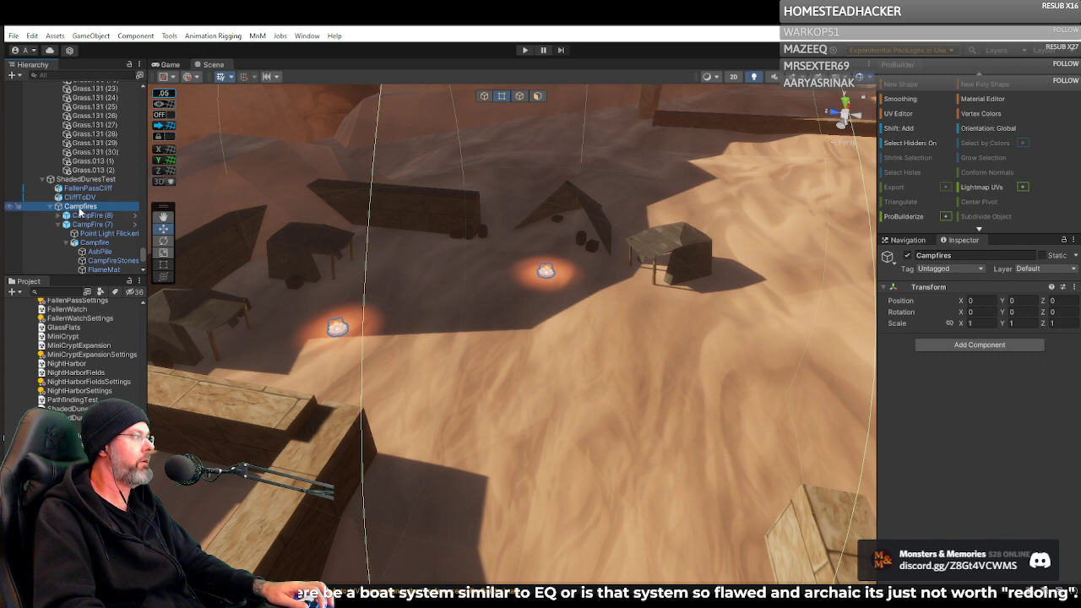
left_click(87, 225)
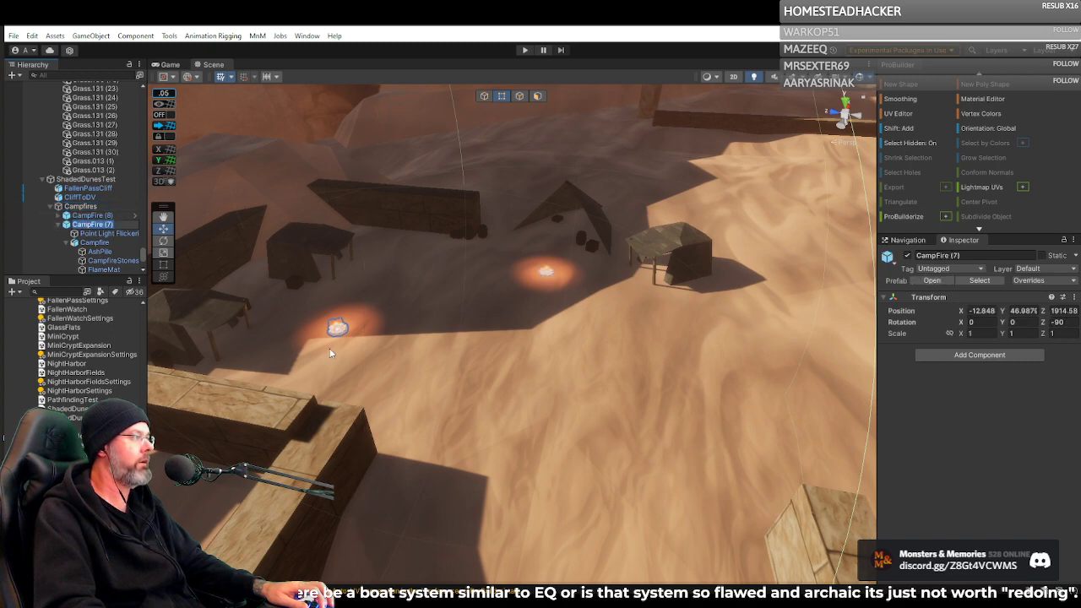
left_click(84, 233)
left_click(85, 225)
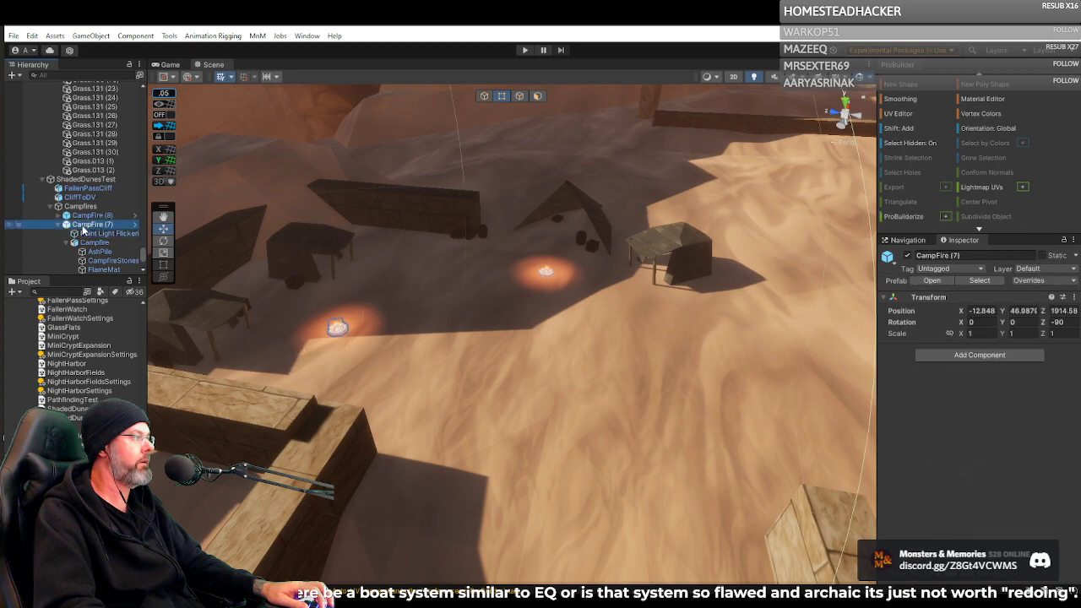
mouse_move(557, 321)
right_mouse_down()
mouse_move(705, 246)
mouse_move(285, 314)
mouse_move(412, 294)
mouse_move(558, 327)
right_mouse_up()
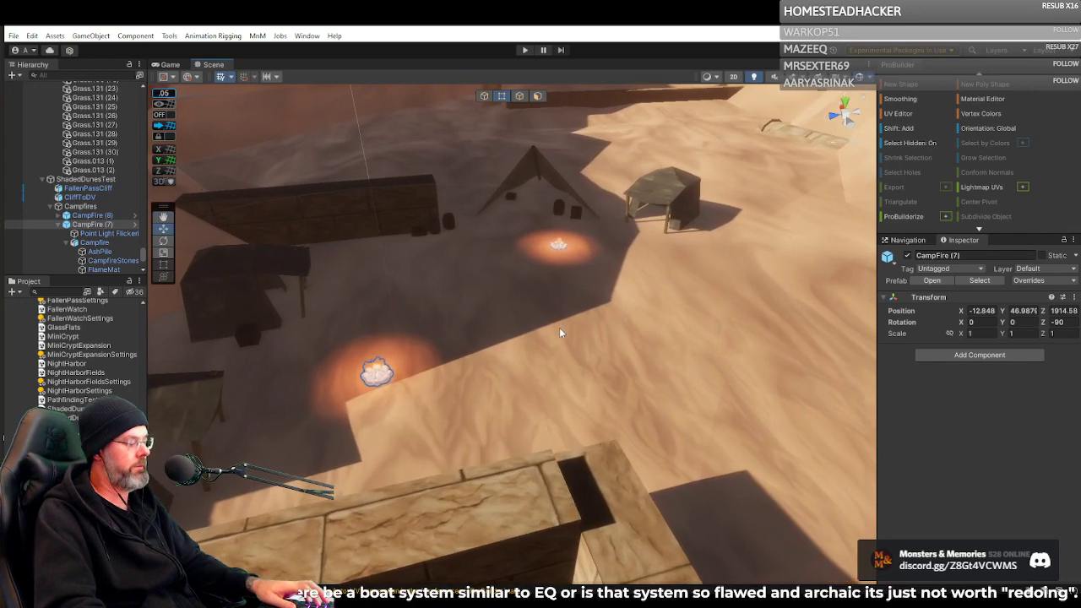
key("ctrl+d")
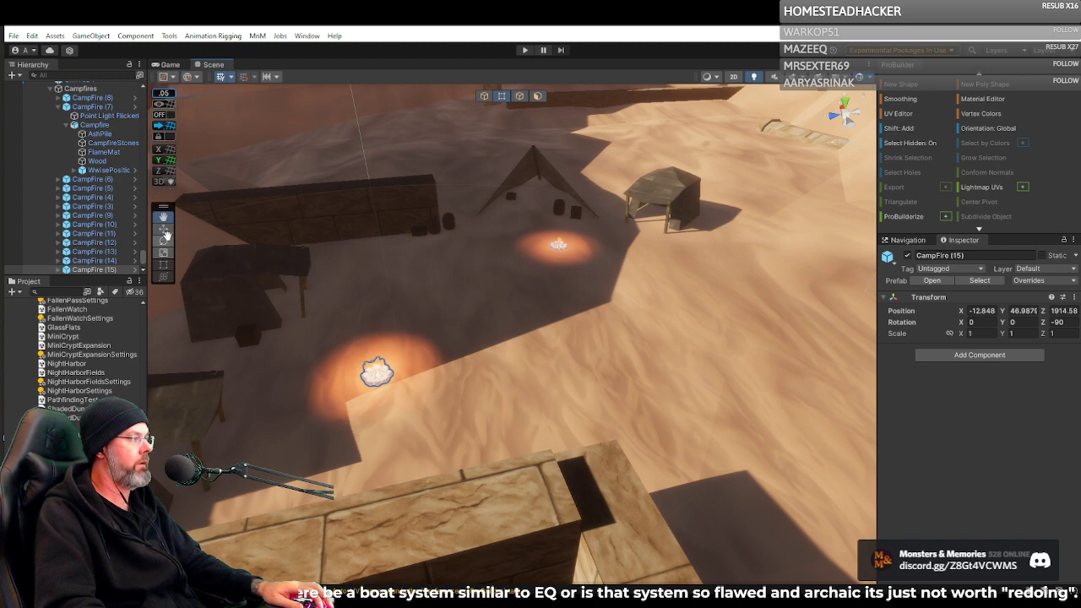
Move the duplicated campfire out of the shaded camp onto the open sunlit sand and raise it to the dune surface.
left_click(484, 97)
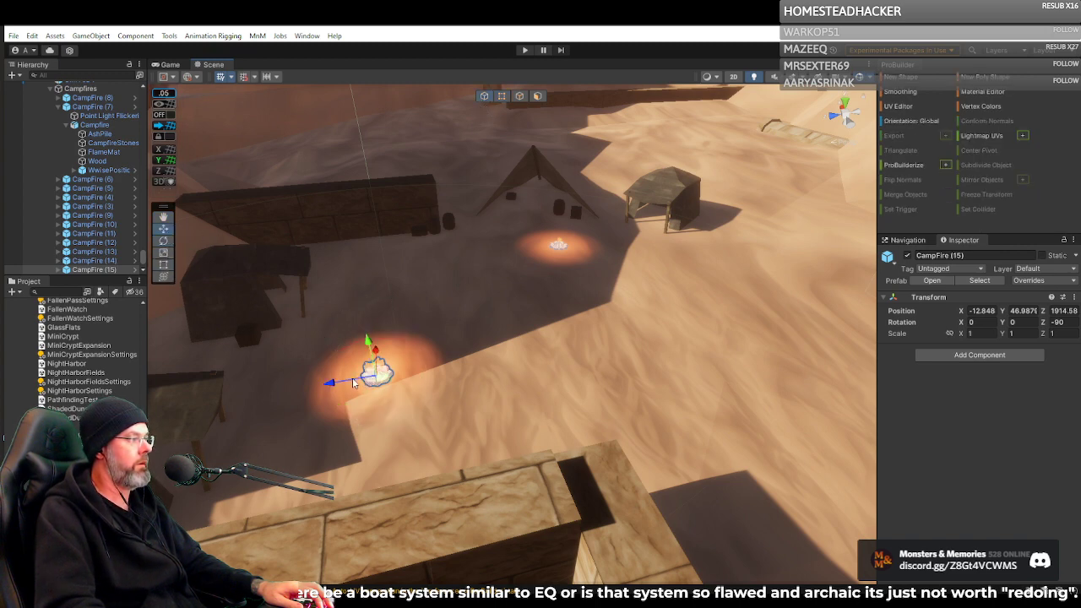
left_click_drag(333, 384, 668, 377)
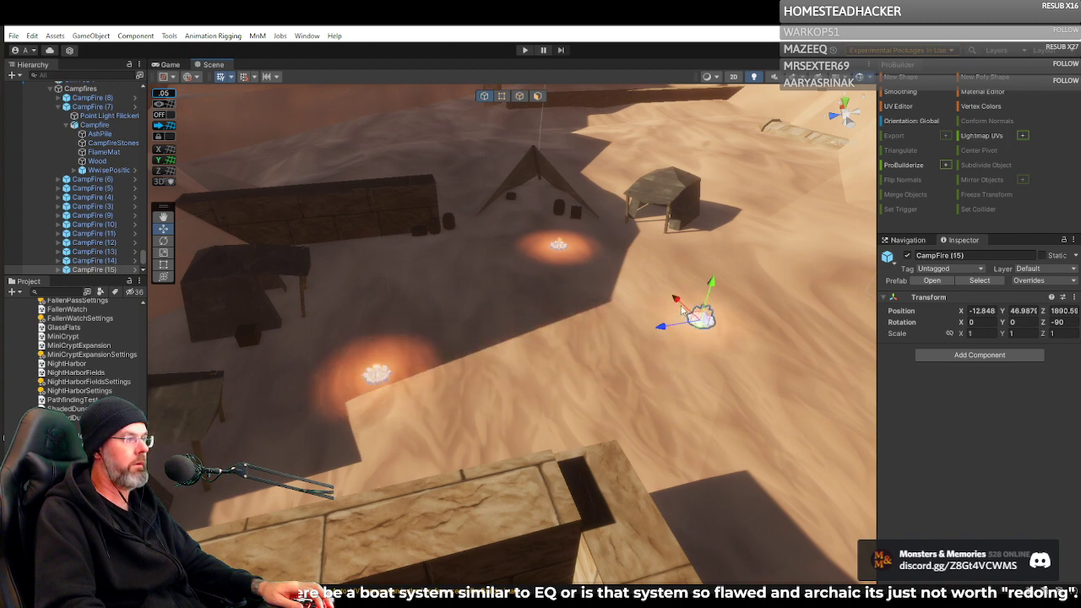
left_click_drag(682, 310, 689, 315)
right_click_drag(711, 342, 558, 300)
mouse_move(532, 287)
left_mouse_down()
mouse_move(536, 297)
mouse_move(520, 288)
left_mouse_up()
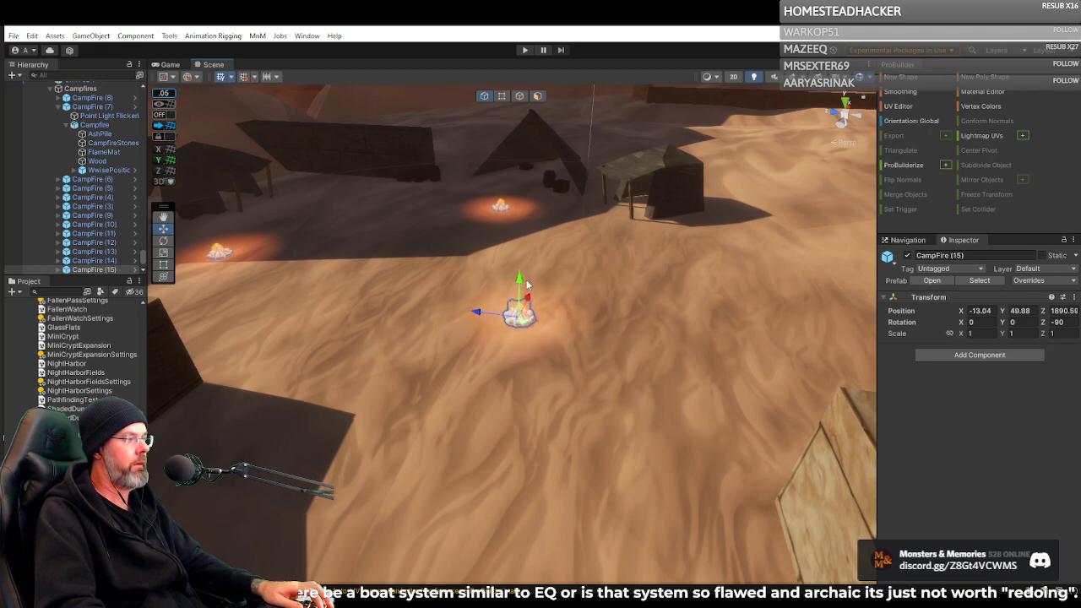
Reposition the campfire beside the edge of the camp's shadow and lower it onto the sand, at about X -12.74, Y 46.48, Z 1898.72.
right_click_drag(527, 286, 213, 384)
left_click_drag(454, 313, 436, 208)
right_click_drag(436, 209, 449, 238)
left_click_drag(433, 257, 452, 271)
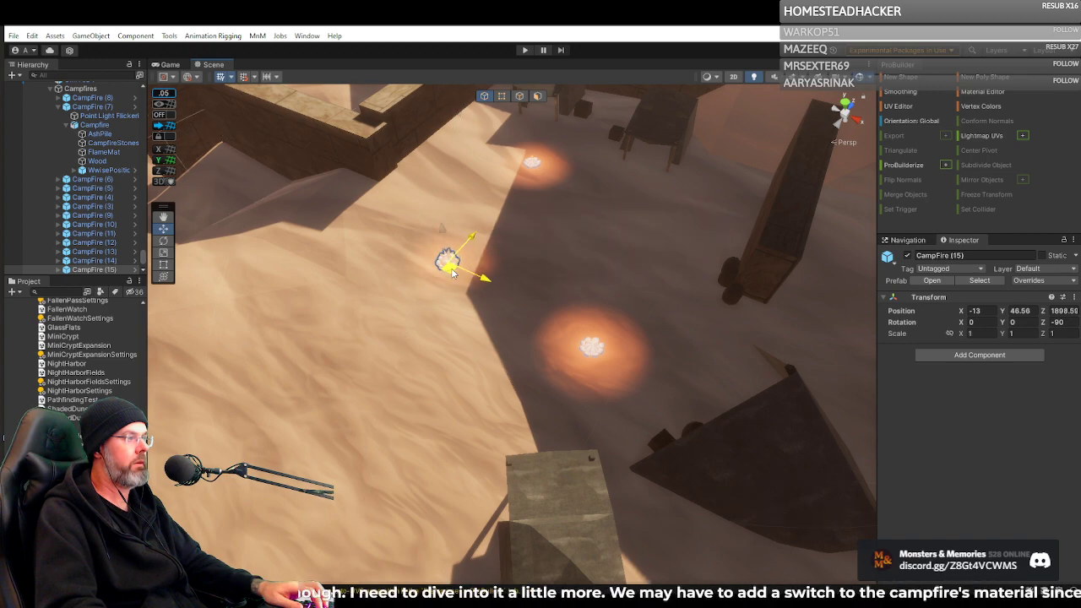
left_click_drag(529, 289, 142, 179, "alt")
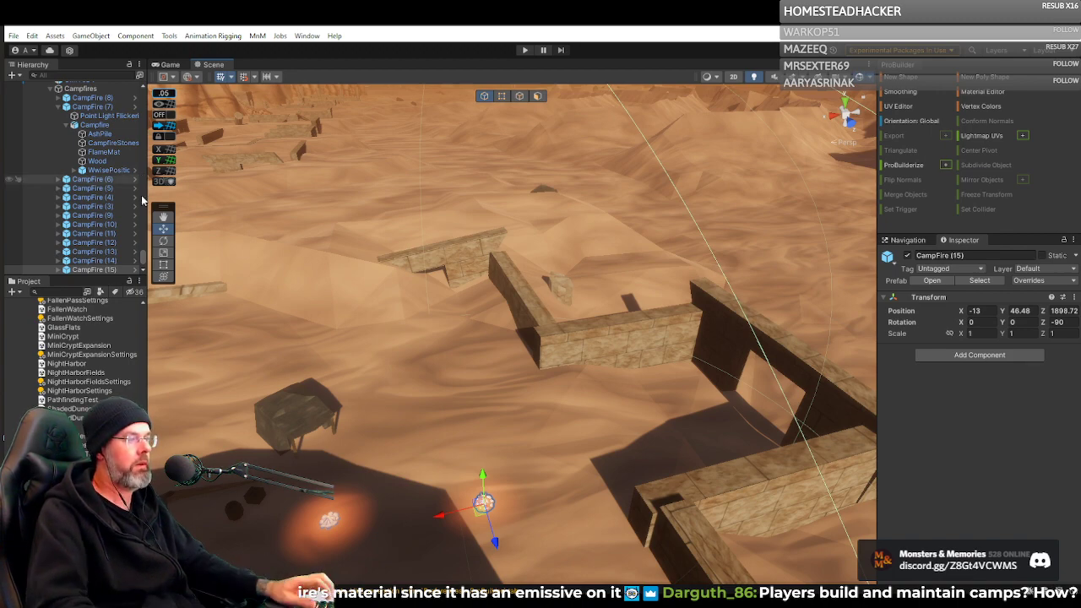
right_click_drag(544, 295, 579, 306)
key("w")
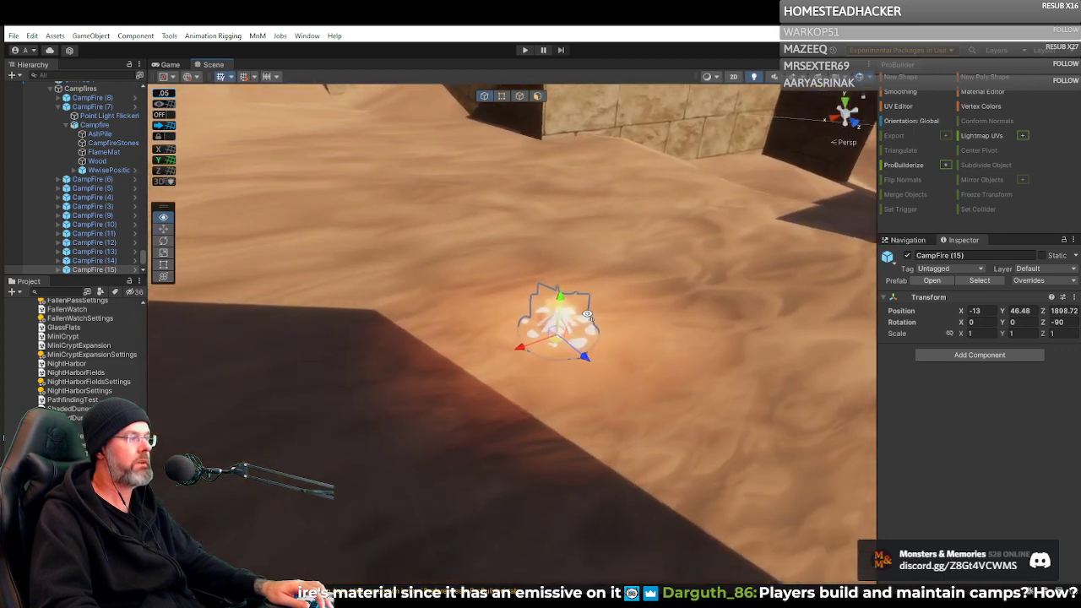
left_click_drag(563, 294, 557, 288)
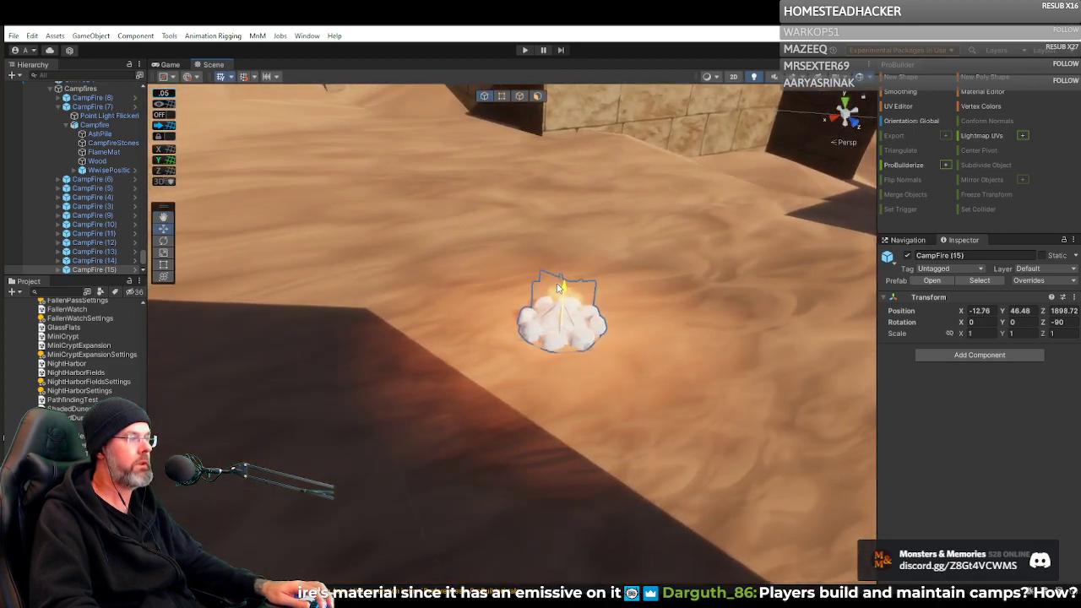
Select the ShadedDunerTerrain_3 mesh beside the rock wall and switch to vertex editing.
right_click_drag(557, 289, 478, 225)
right_click_drag(520, 234, 567, 296)
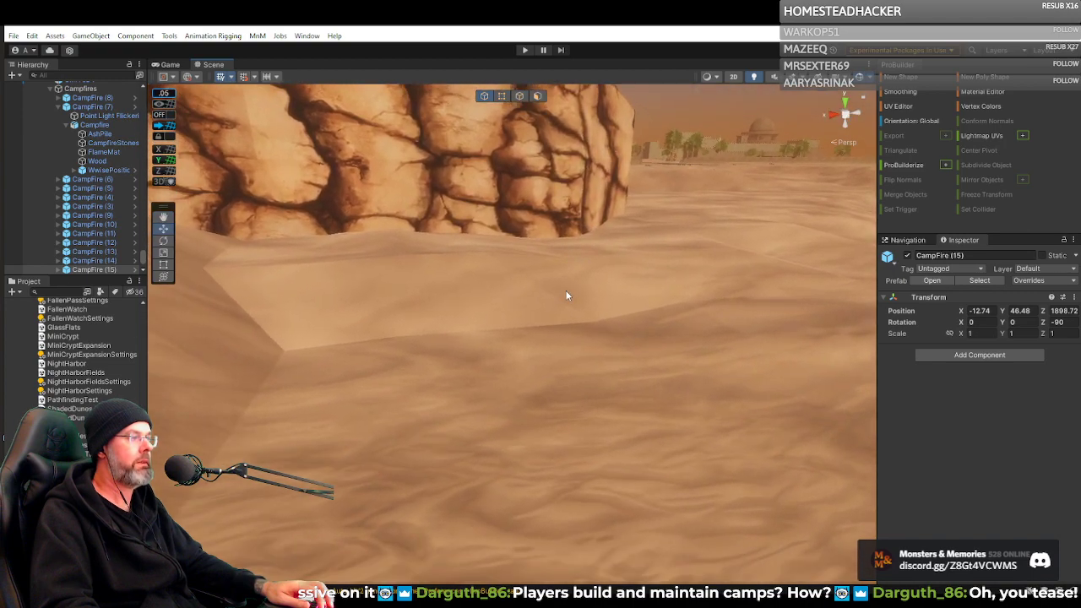
left_click(566, 296)
left_click(566, 294)
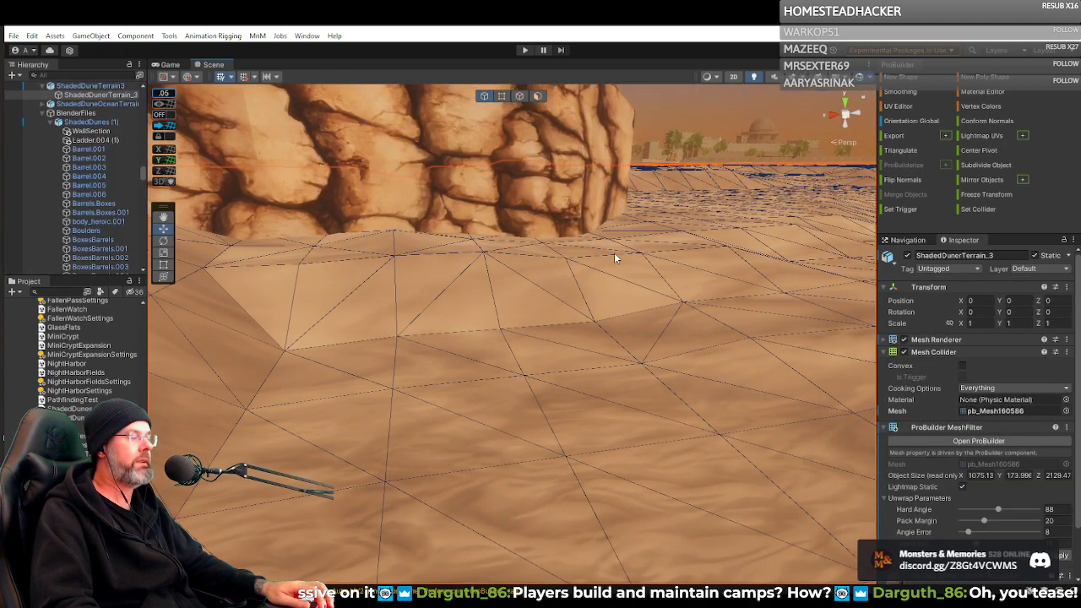
mouse_move(614, 253)
right_mouse_down()
mouse_move(550, 222)
mouse_move(447, 231)
mouse_move(374, 261)
mouse_move(596, 258)
right_mouse_up()
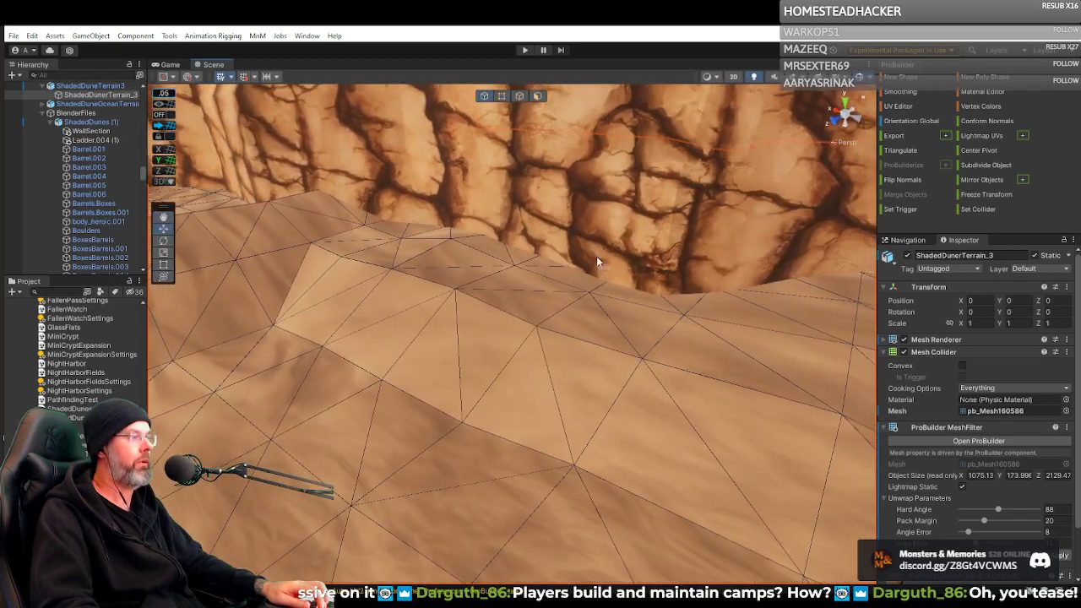
left_click(501, 96)
Select the sand vertices along the foot of the rock wall and raise them slightly.
left_click(451, 223)
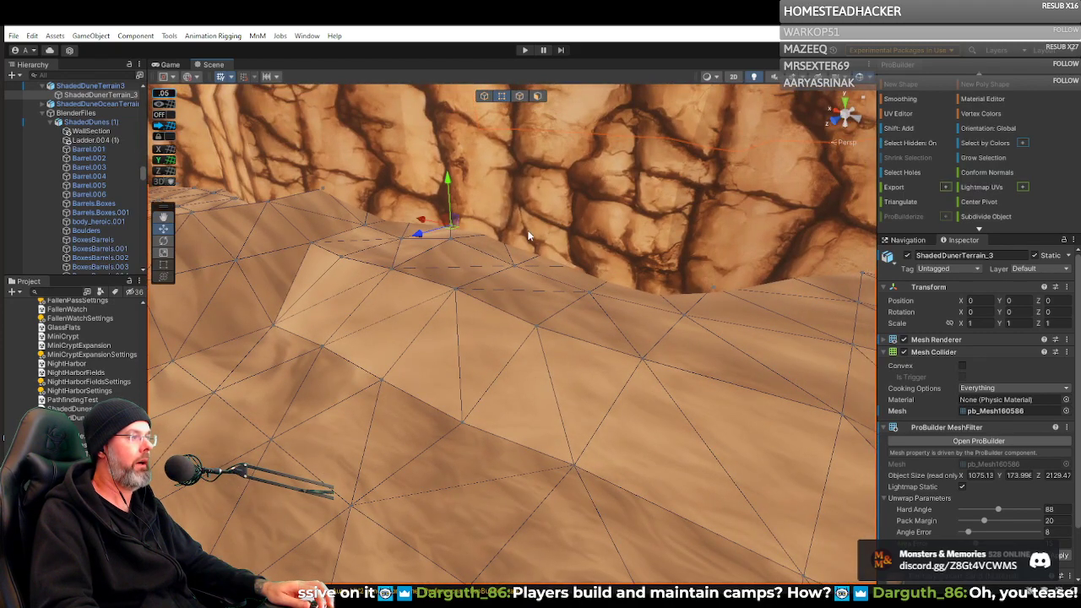
right_click_drag(559, 228, 486, 268)
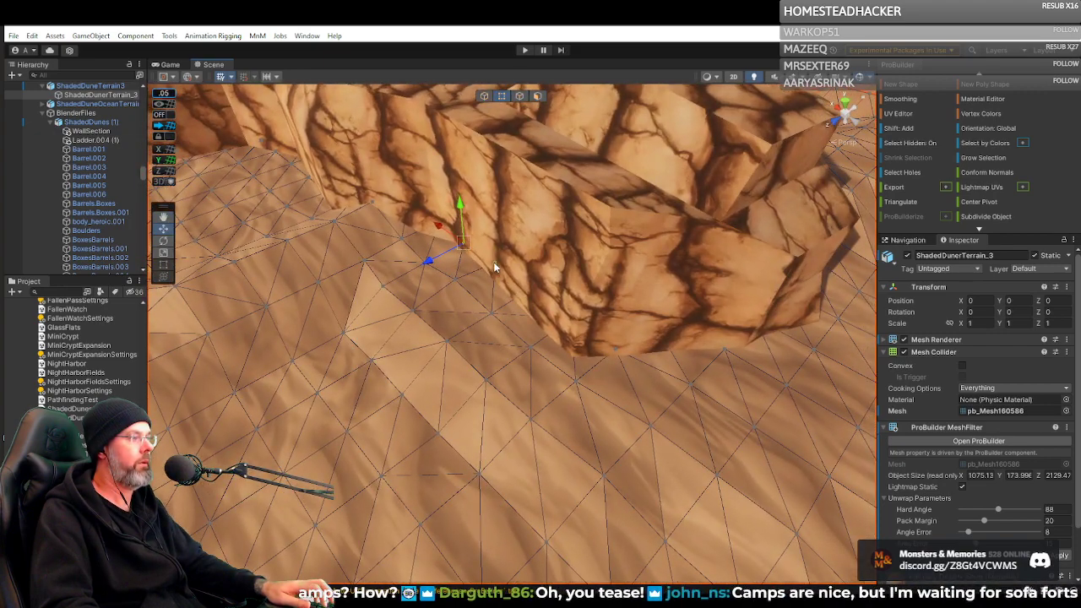
left_click(493, 263, "shift")
left_click(531, 287, "shift")
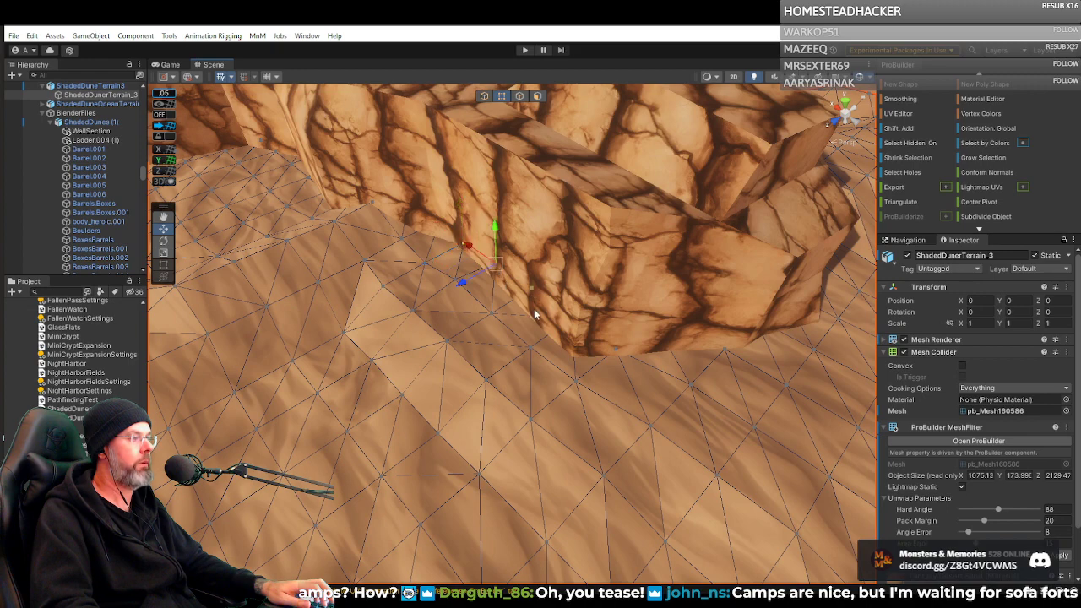
left_click(559, 304, "shift")
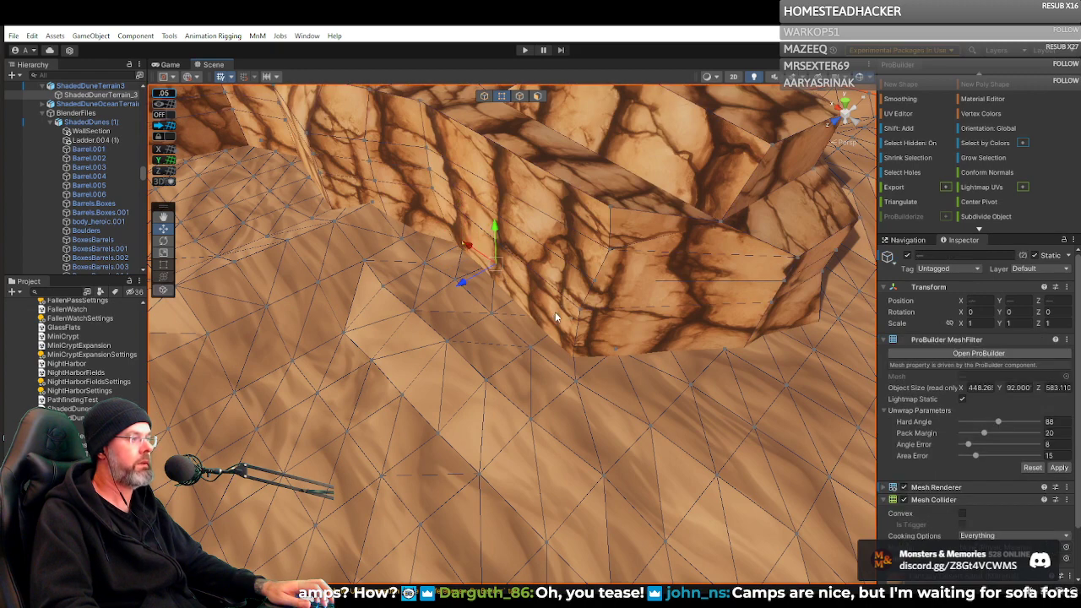
left_click_drag(554, 311, 690, 361, "shift")
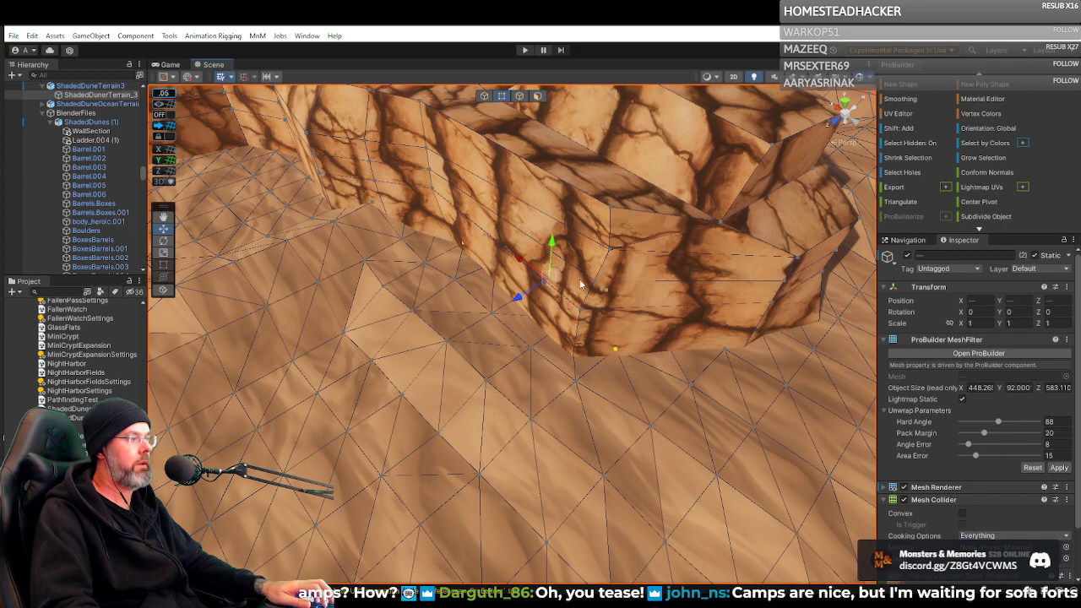
left_click_drag(553, 245, 399, 222)
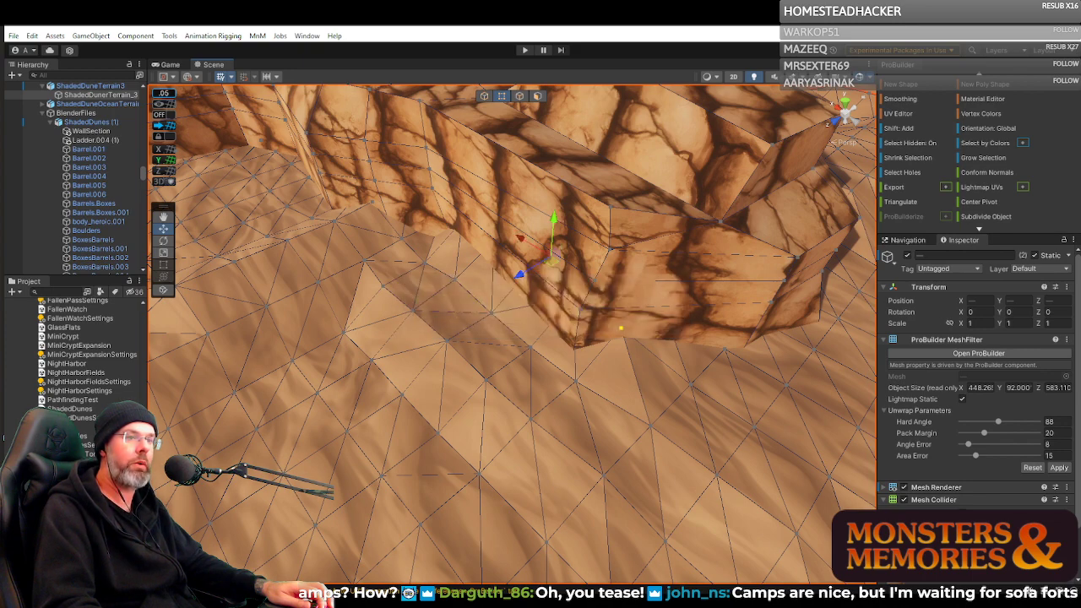
Examine the dunes around the rock wall, the shipwrecks and the slopes leading toward the coast.
right_click_drag(627, 246, 760, 279)
right_click_drag(887, 256, 838, 175)
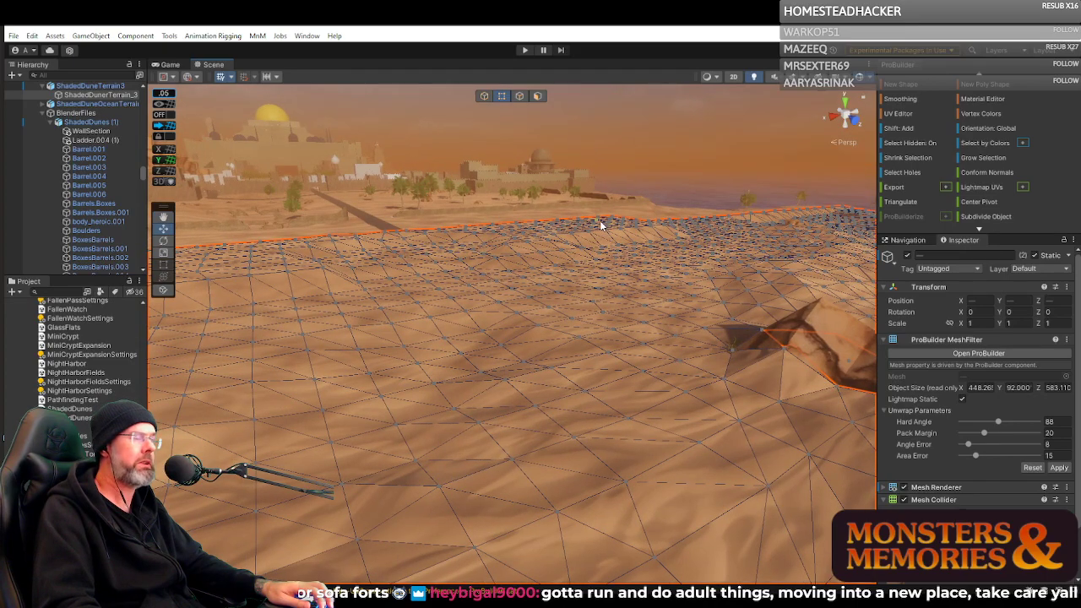
right_click_drag(654, 181, 692, 184)
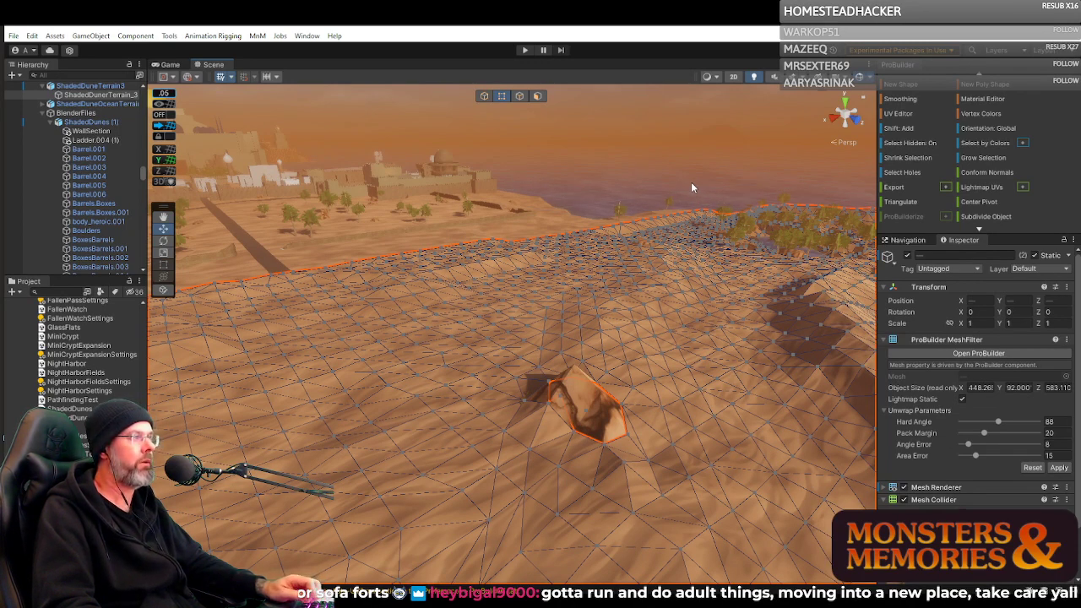
right_click_drag(513, 174, 519, 195)
right_click_drag(488, 262, 816, 277)
key("w")
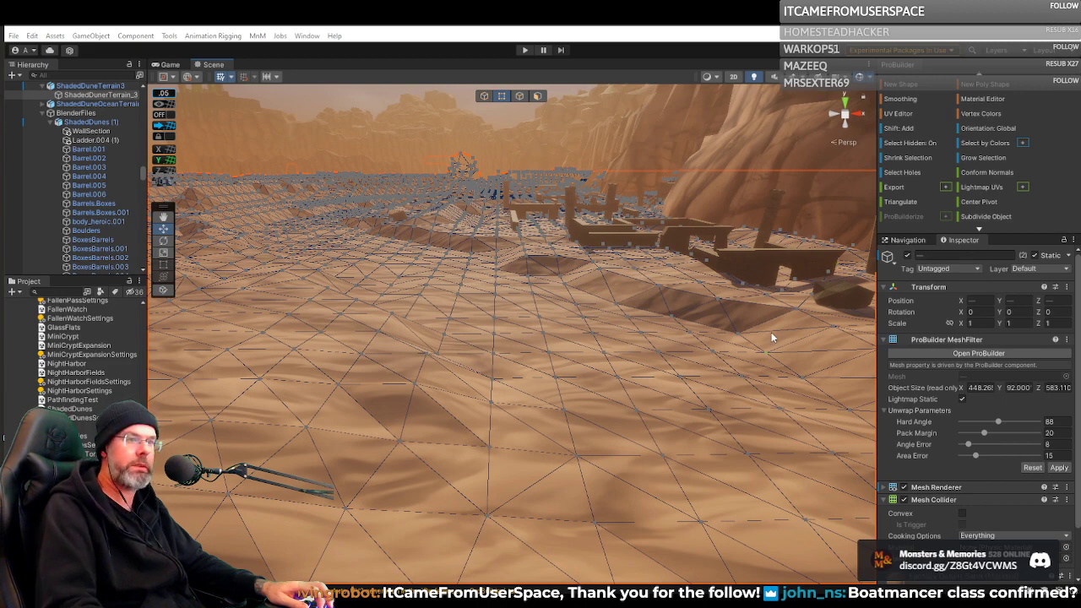
right_click_drag(658, 325, 225, 325)
key("w")
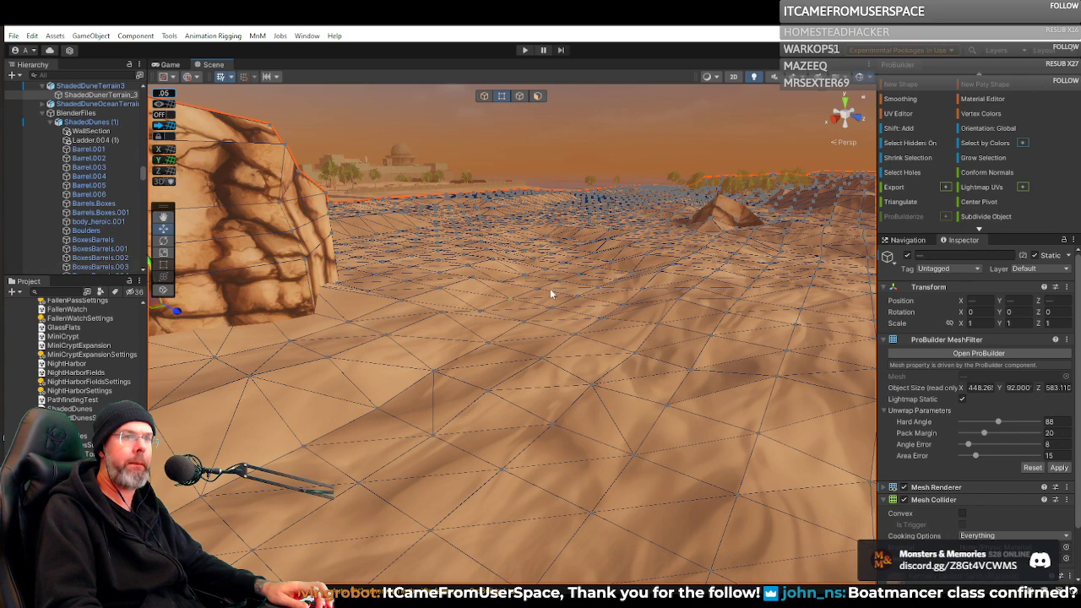
right_click_drag(550, 287, 605, 290)
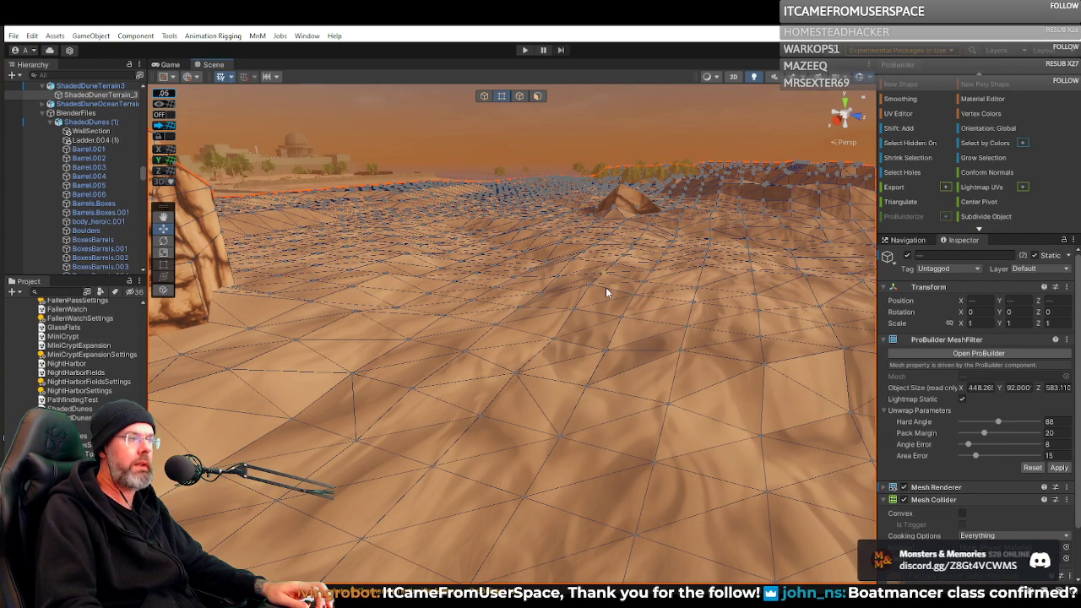
right_click_drag(602, 284, 486, 218)
Open the ZonePanel to show the zone's path overlays and examine the offshore route of the 500 waypoints.
left_click(257, 36)
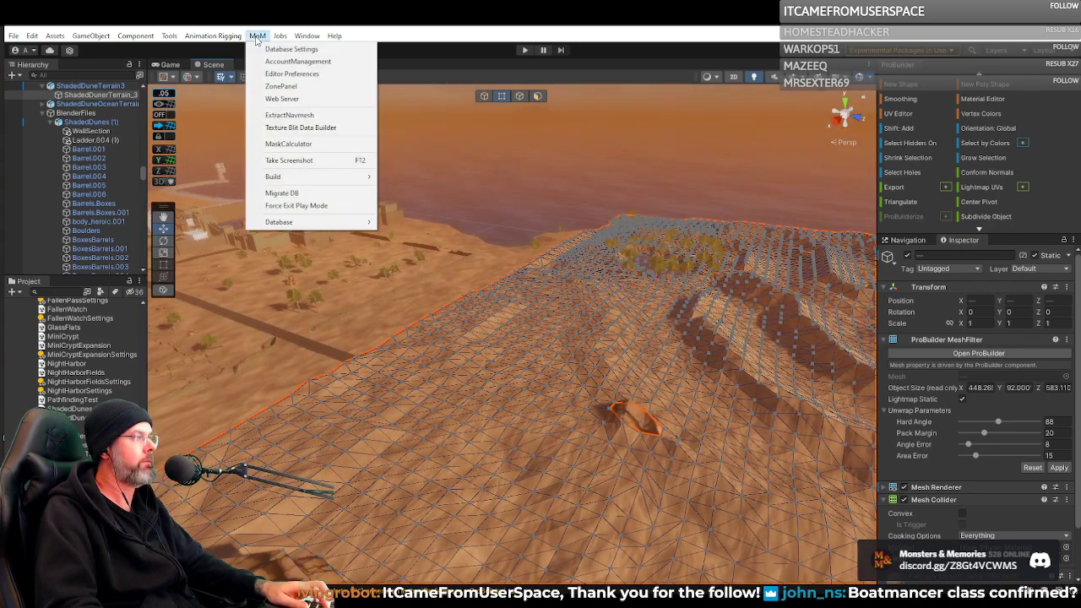
left_click(301, 99)
left_click(450, 101)
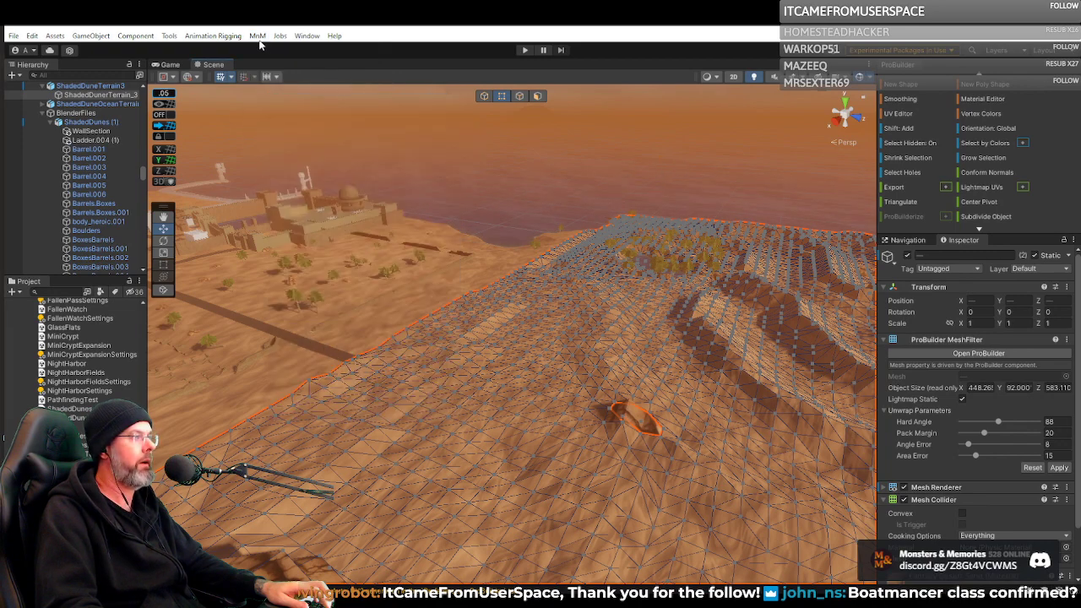
left_click(257, 35)
left_click(288, 88)
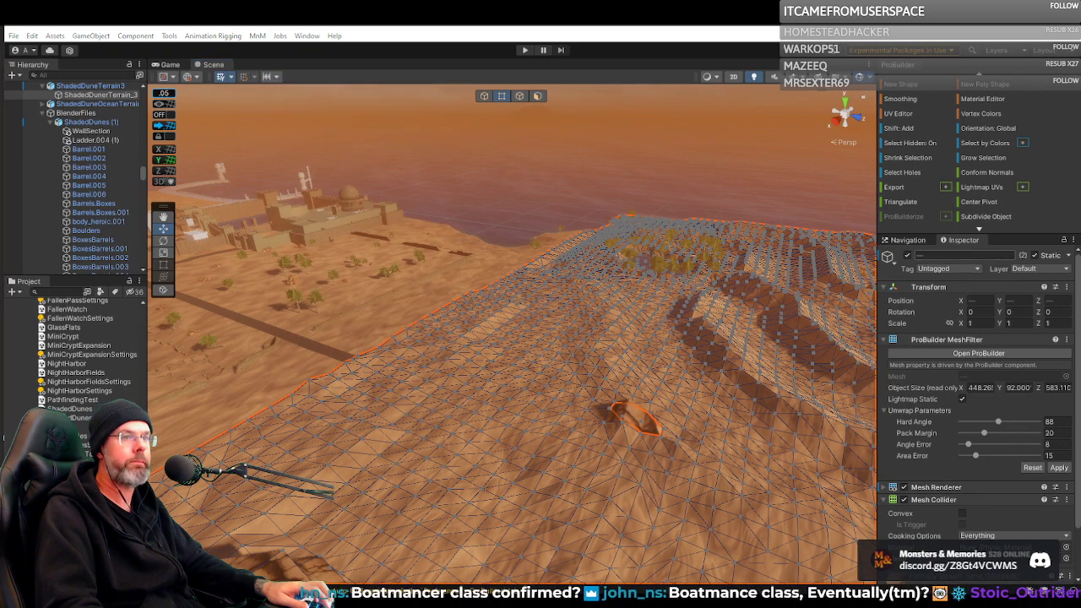
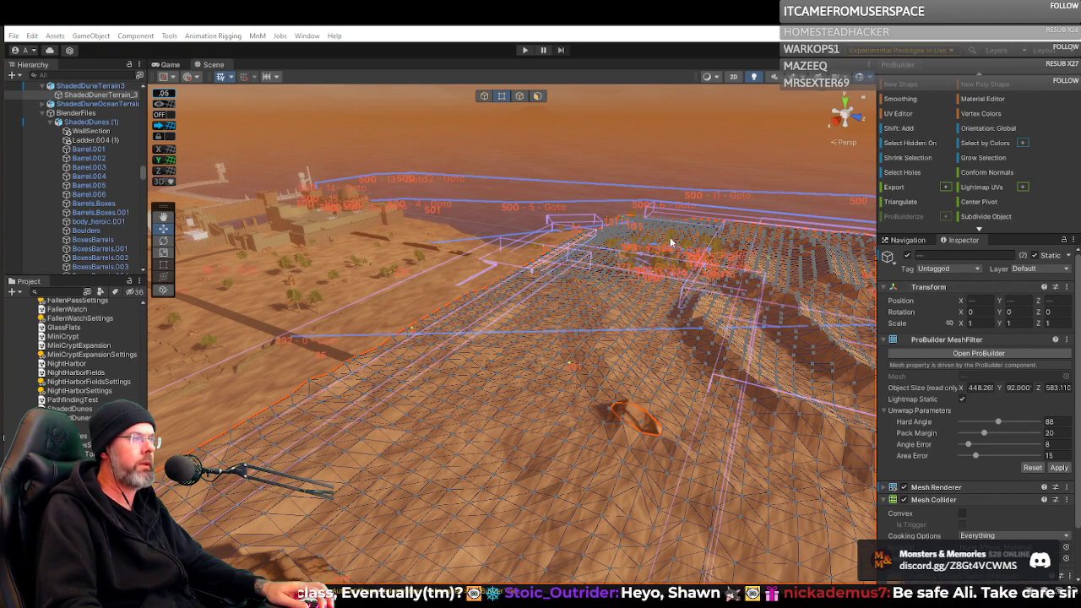
right_click_drag(670, 241, 702, 309)
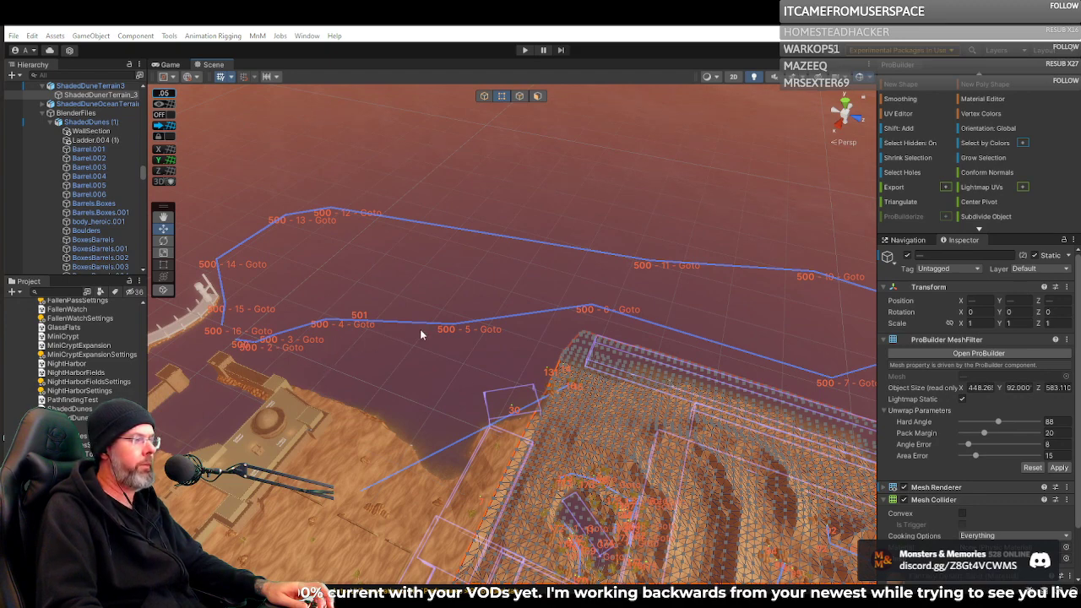
right_click_drag(563, 317, 481, 299)
Select three neighbouring vertices on the open dune beyond the rock wall and lower them slightly.
right_click_drag(482, 298, 574, 263)
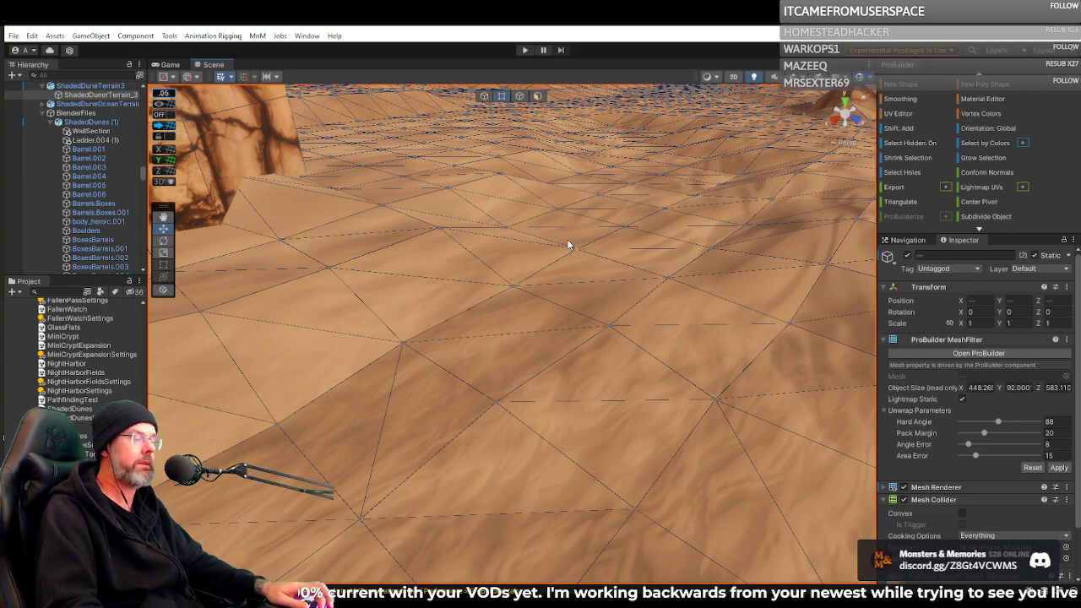
mouse_move(568, 245)
right_mouse_down()
mouse_move(552, 225)
mouse_move(419, 280)
mouse_move(603, 242)
mouse_move(633, 219)
mouse_move(695, 231)
mouse_move(869, 221)
mouse_move(786, 202)
mouse_move(432, 168)
mouse_move(502, 163)
mouse_move(546, 224)
mouse_move(593, 219)
mouse_move(577, 227)
right_mouse_up()
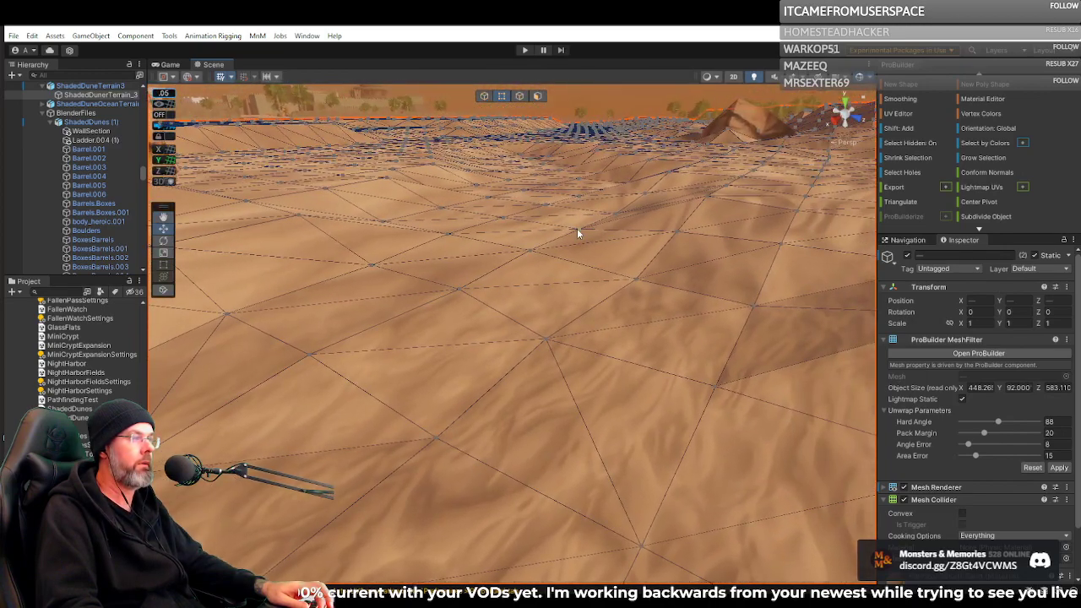
left_click(648, 230)
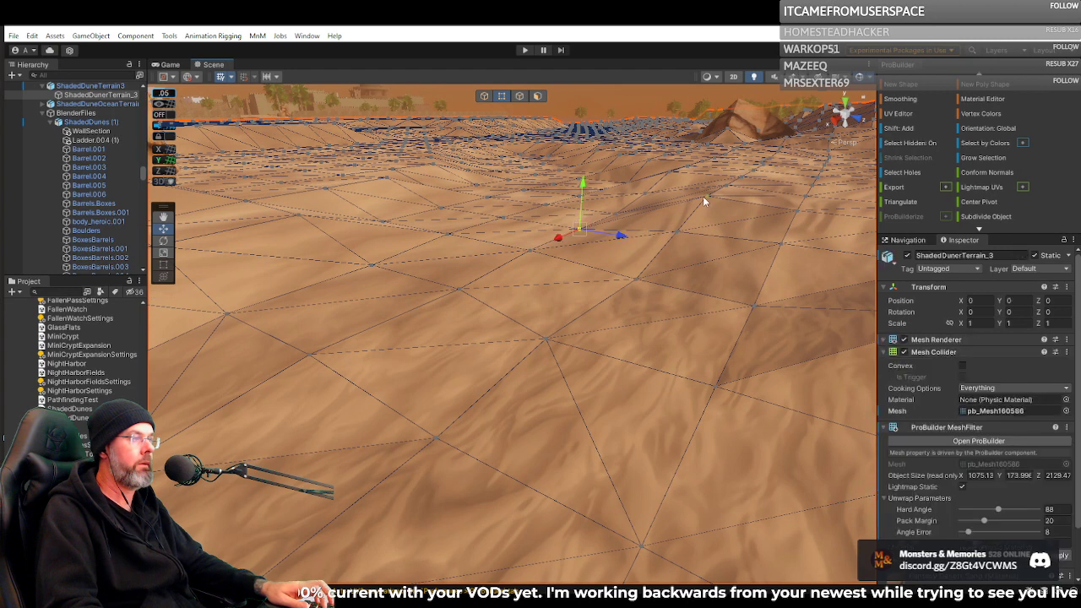
left_click(705, 197, "shift")
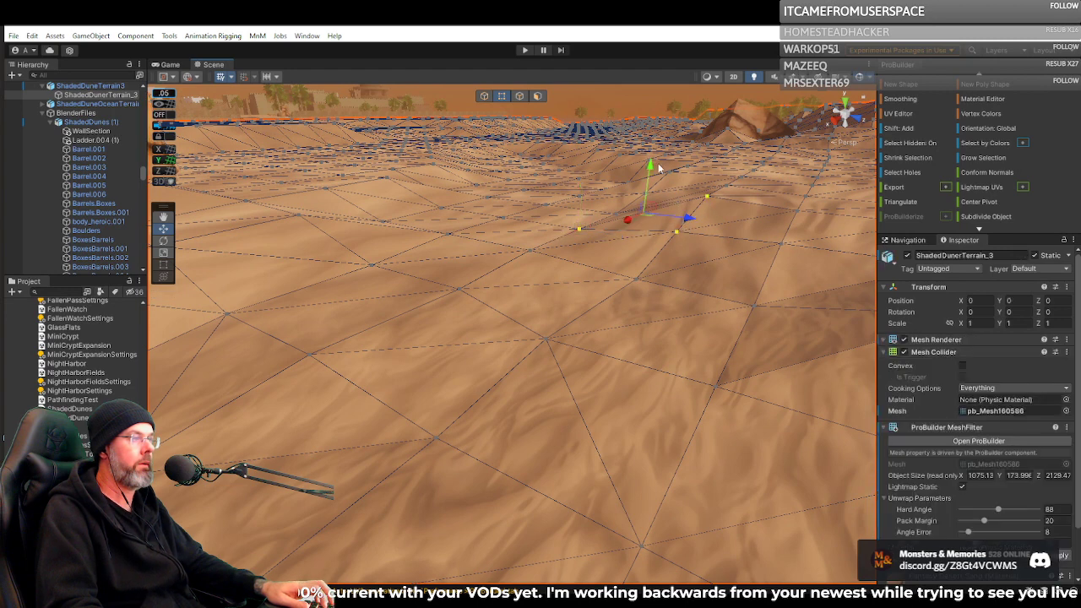
left_click_drag(650, 169, 650, 171)
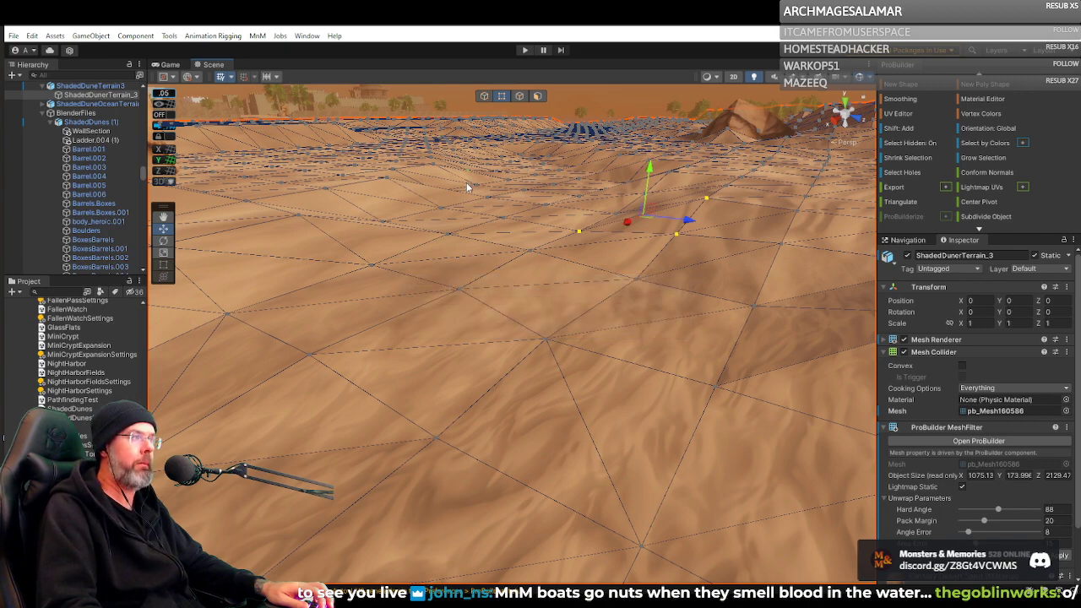
Select the terrain vertices along the foot of the rock wall's corner and raise them slightly.
right_click_drag(466, 183, 177, 140)
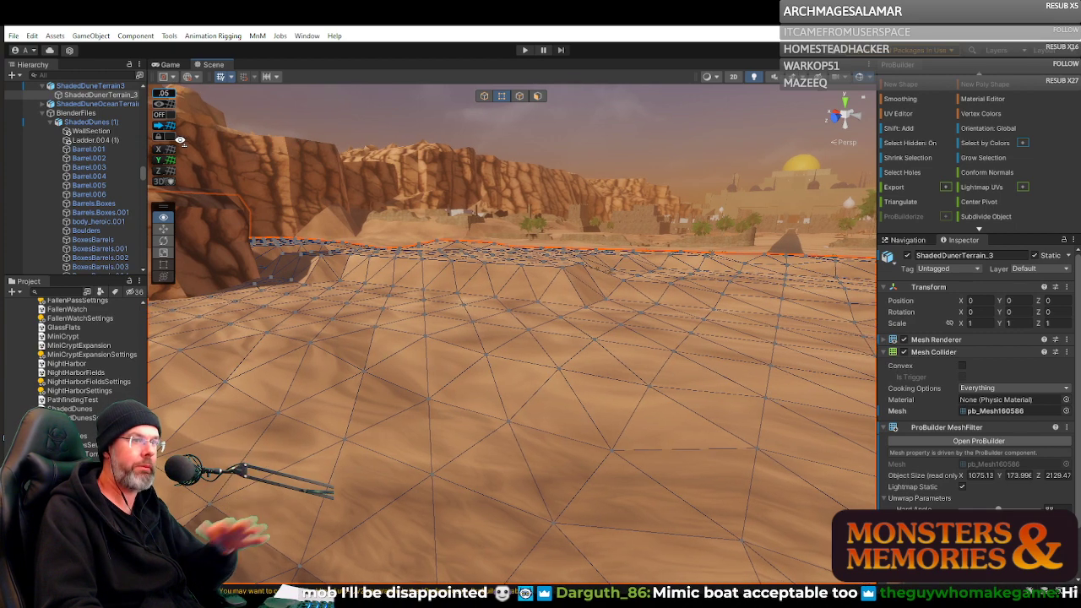
right_click_drag(180, 140, 185, 138)
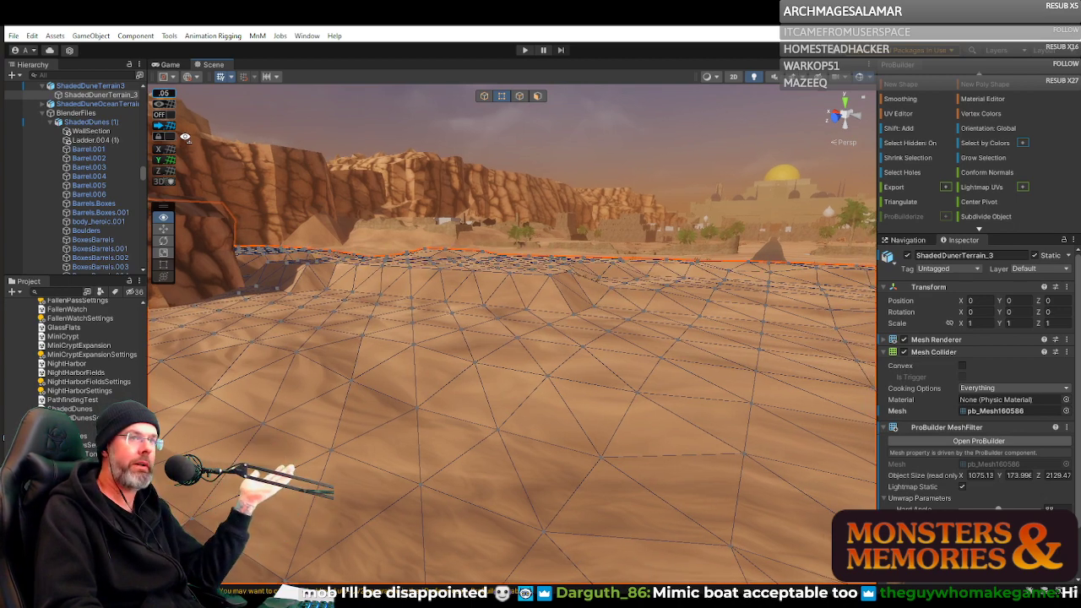
right_click_drag(185, 137, 16, 271)
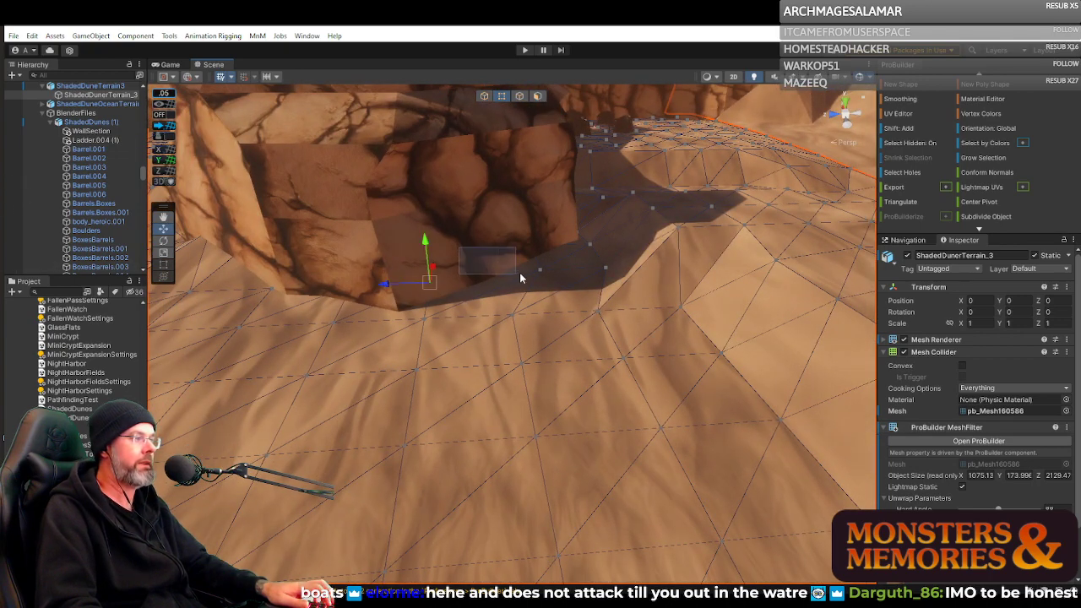
left_click_drag(521, 277, 538, 274)
right_click_drag(538, 273, 386, 300)
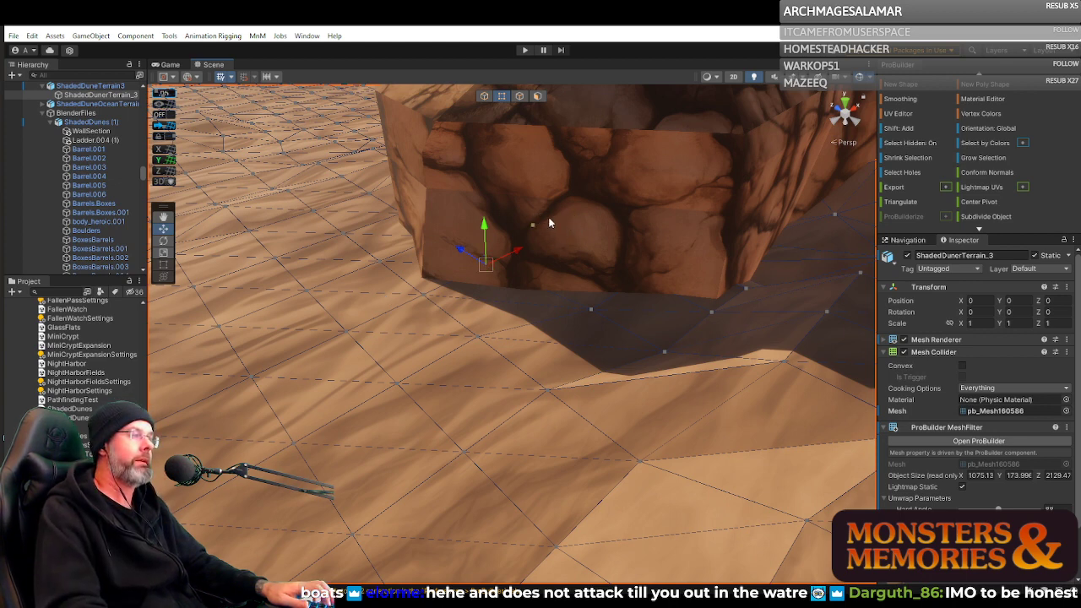
left_click_drag(695, 265, 687, 266)
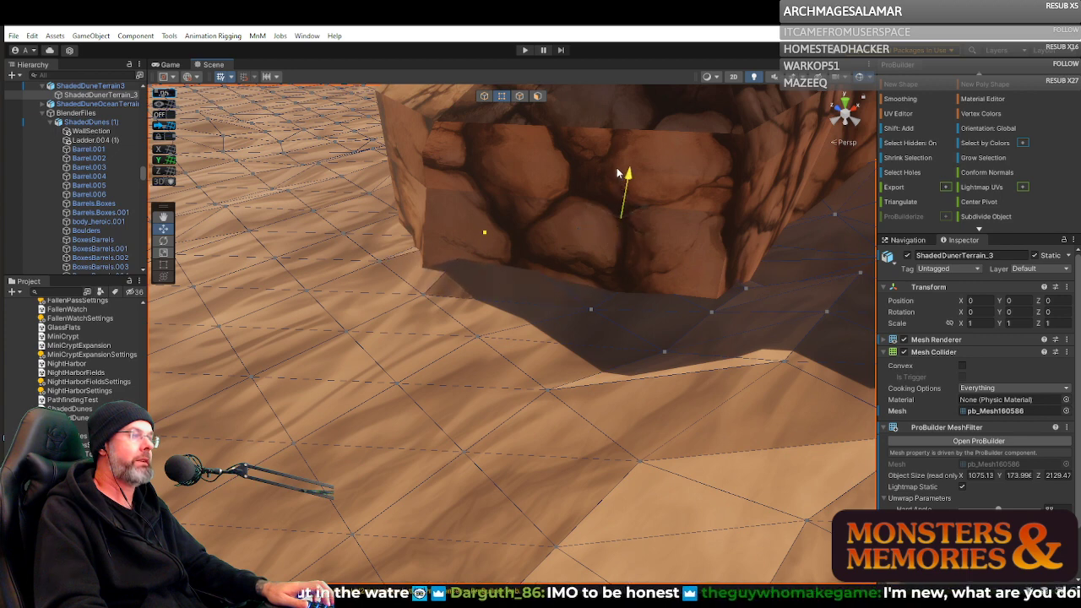
left_click_drag(622, 181, 616, 168)
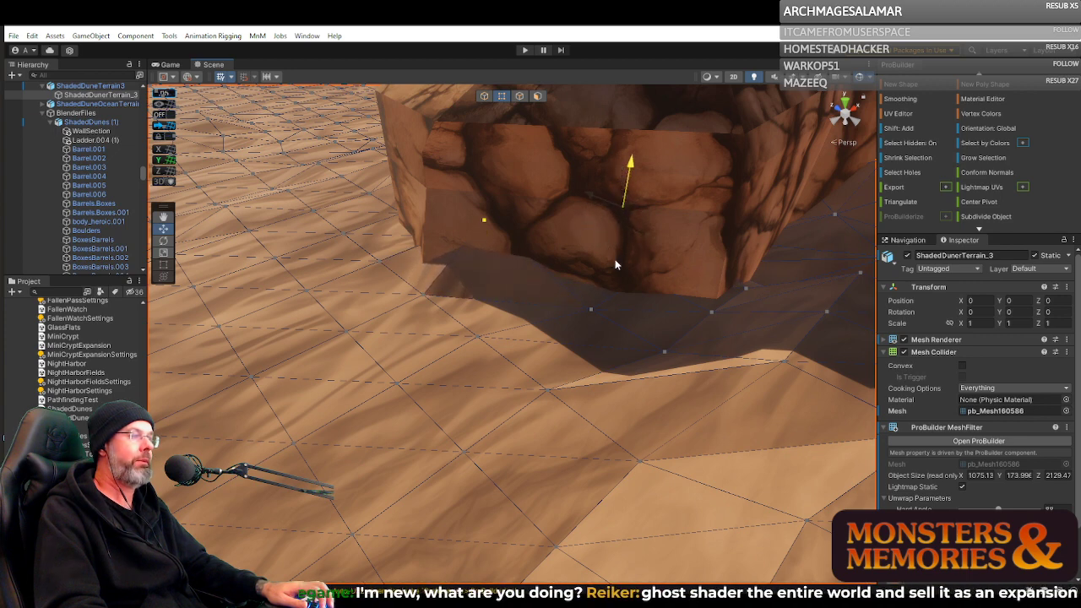
left_click(673, 286)
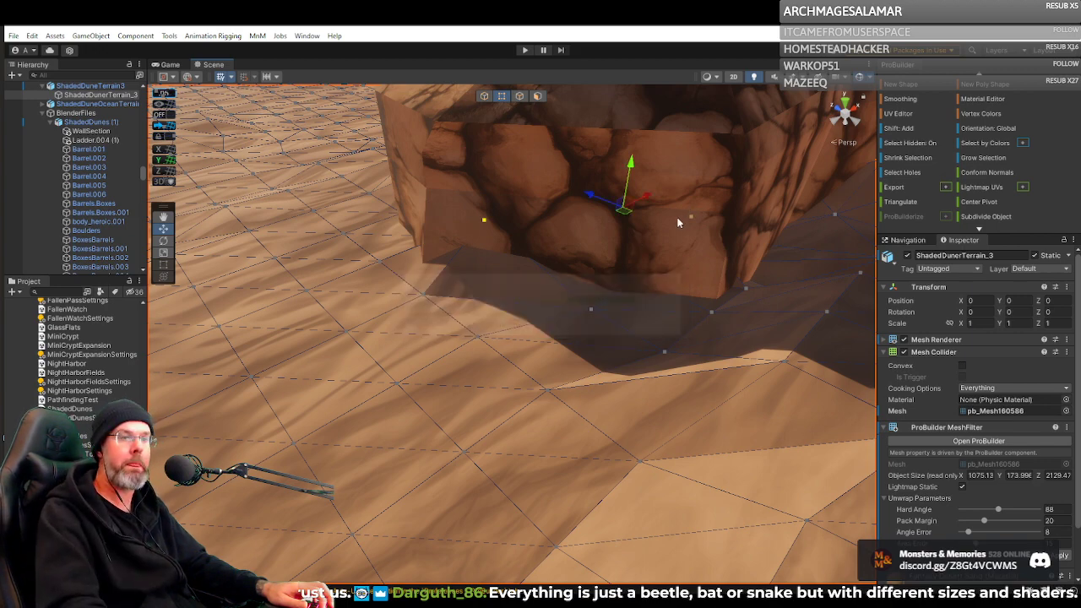
Select the dark boulder beside the rock wall together with the grass tufts around it.
right_click_drag(671, 244, 883, 253)
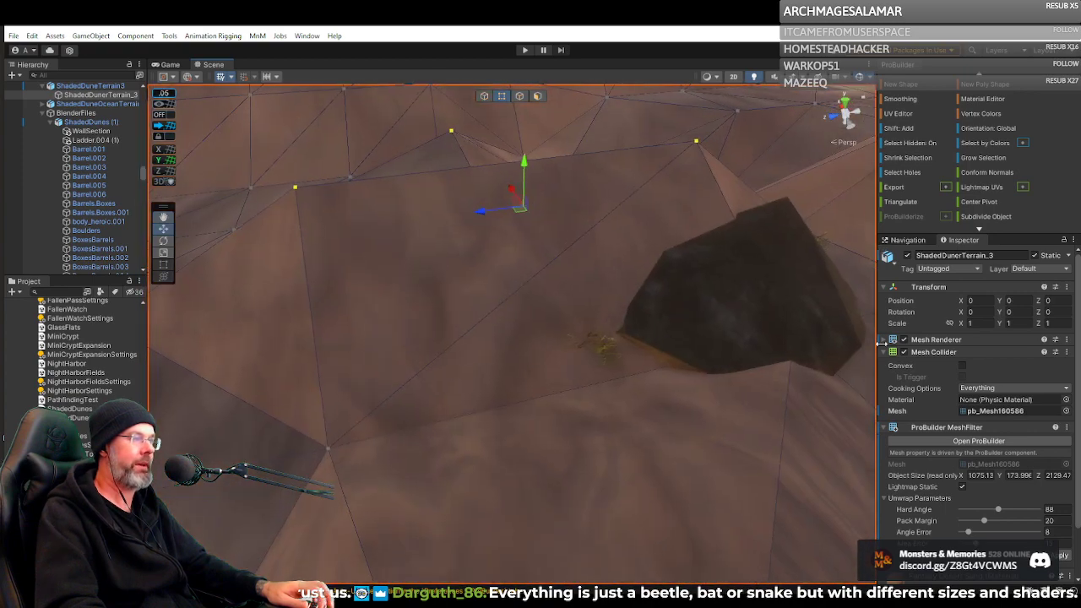
left_click(596, 345)
right_click_drag(763, 303, 752, 370)
left_click(762, 321, "shift")
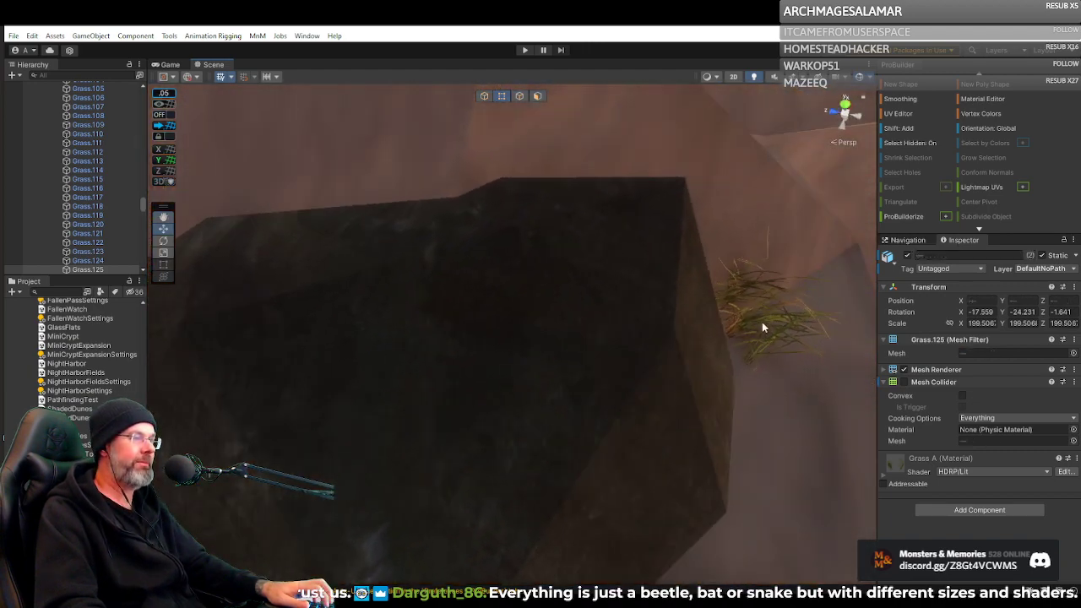
right_click_drag(761, 322, 674, 273)
left_click(557, 278, "shift")
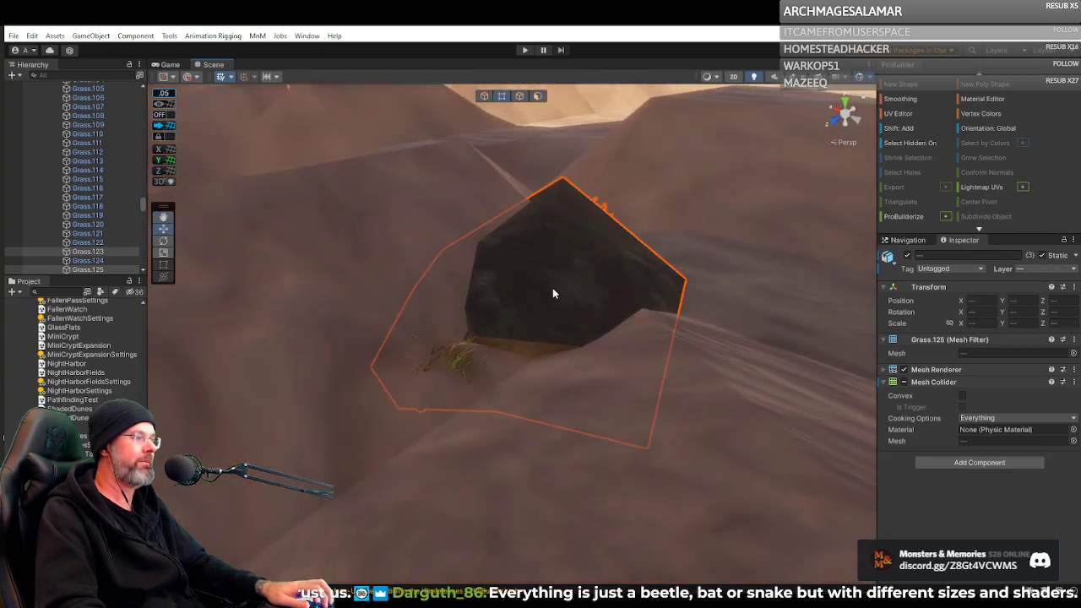
right_click_drag(554, 291, 519, 183)
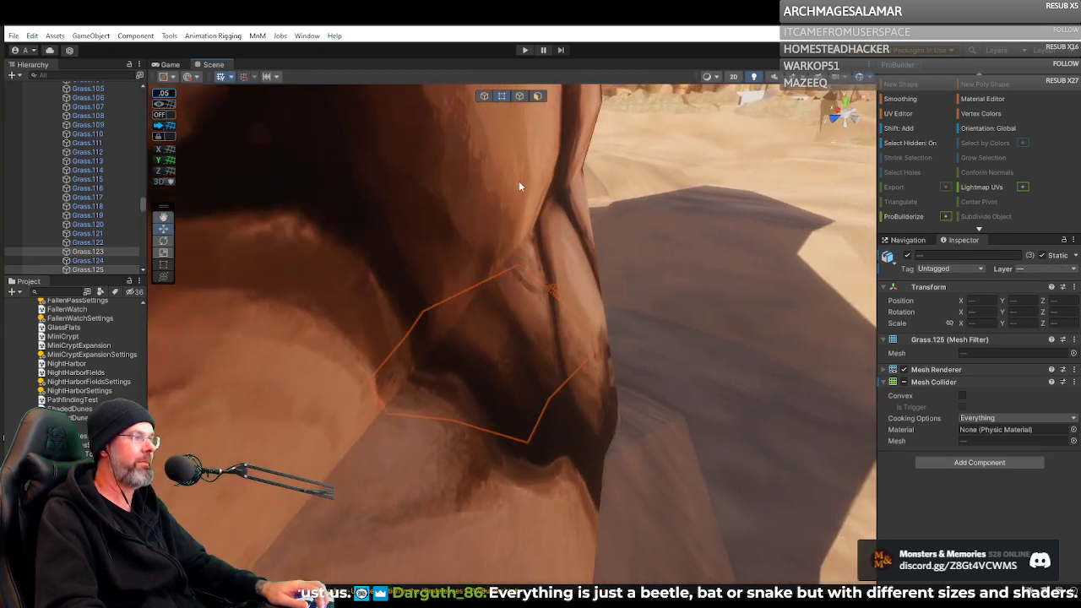
right_click_drag(519, 320, 417, 321)
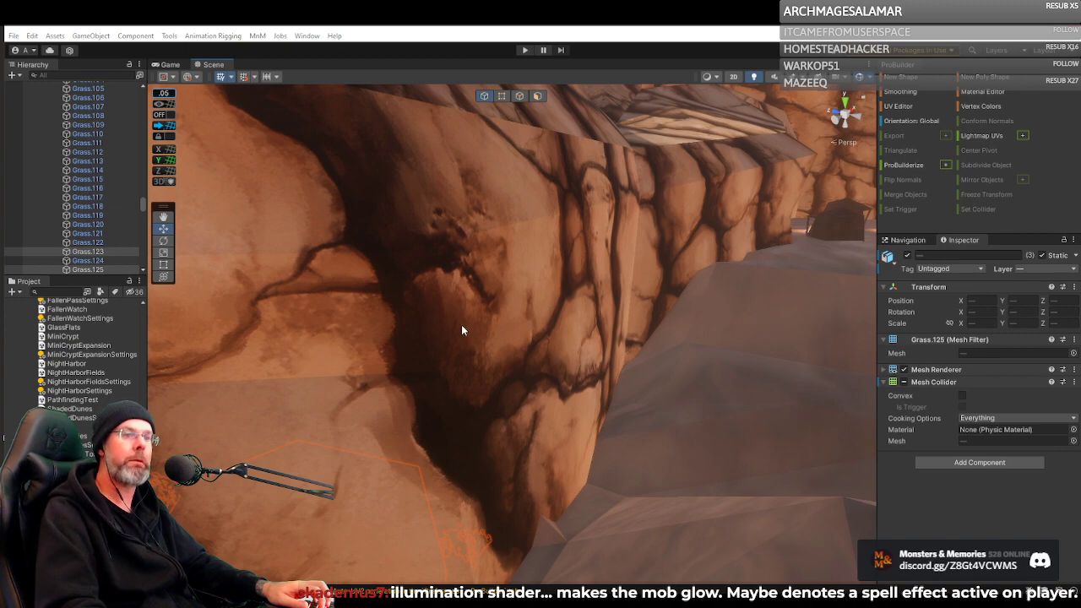
right_click_drag(588, 312, 549, 312)
right_click_drag(547, 312, 676, 331)
Switch ShadedDunerTerrain_3 to vertex editing and lower the raised vertex on the shaded sand beside the rock wall.
left_click(529, 337)
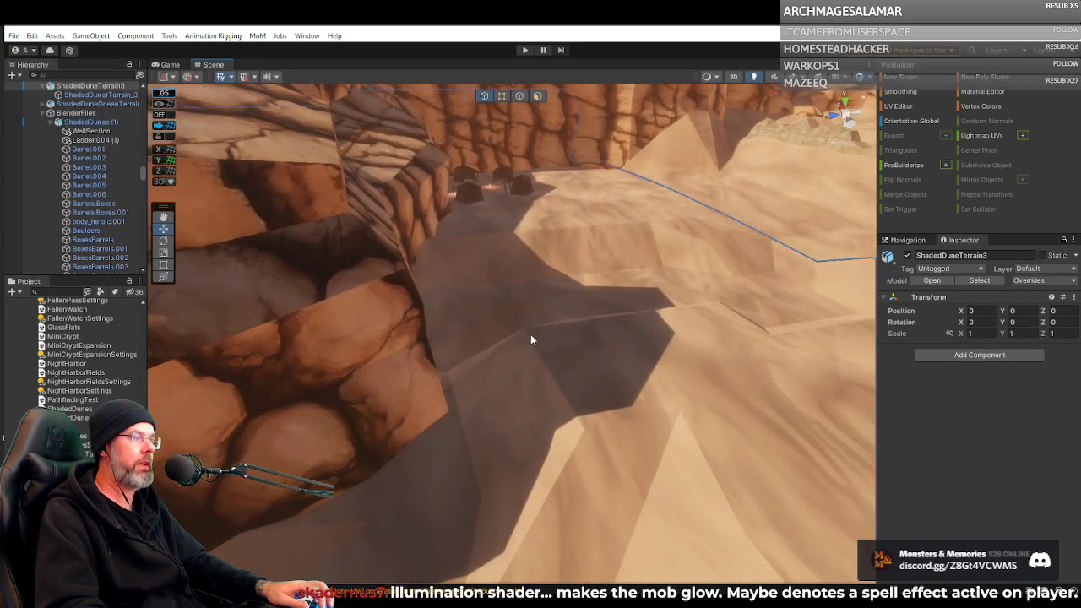
left_click(502, 96)
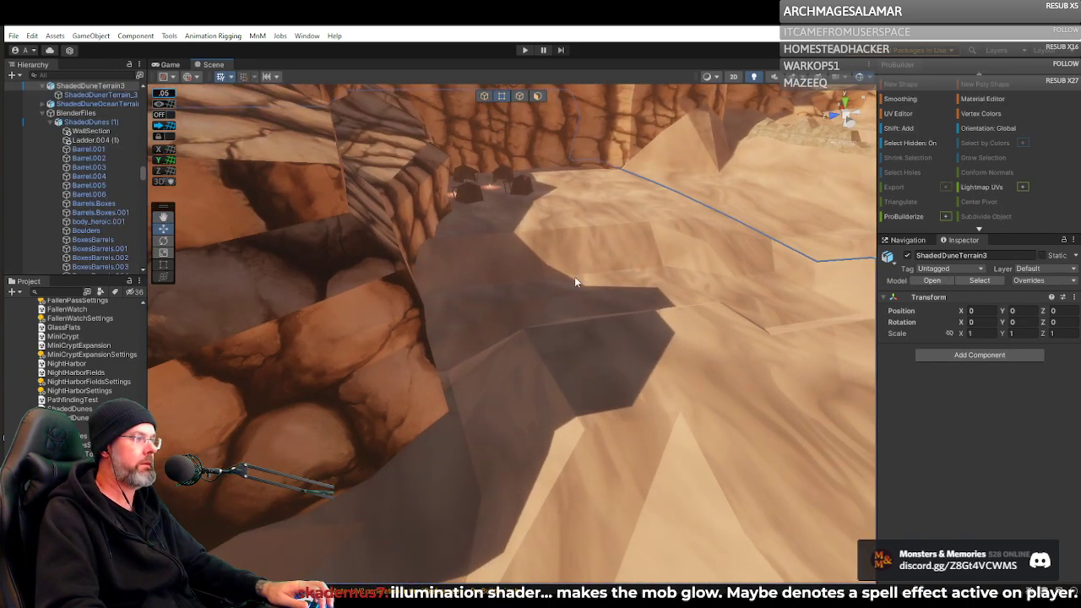
left_click(542, 336)
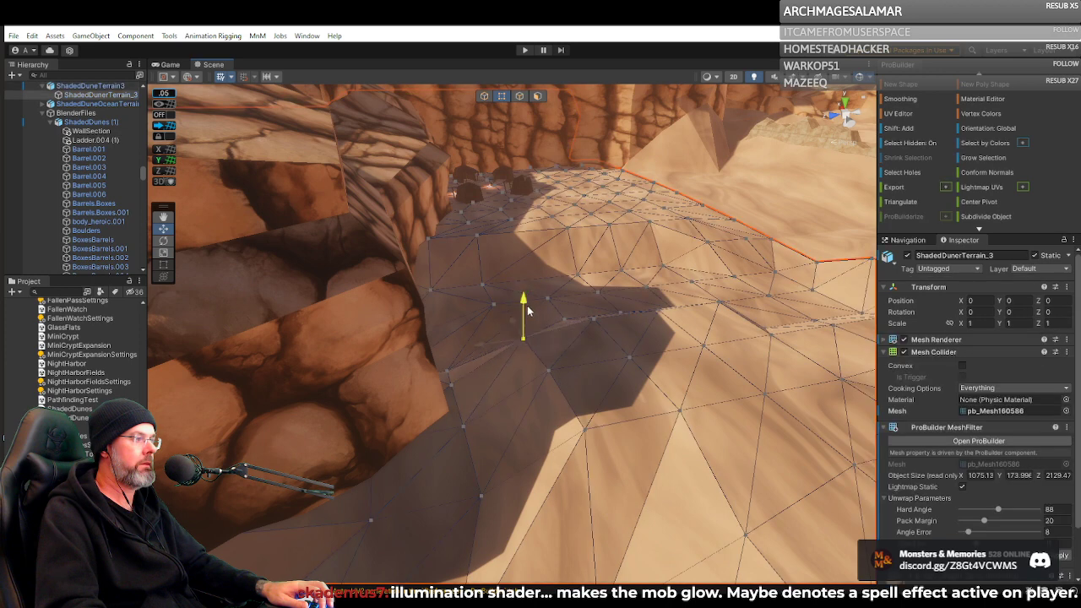
left_click_drag(527, 310, 523, 327)
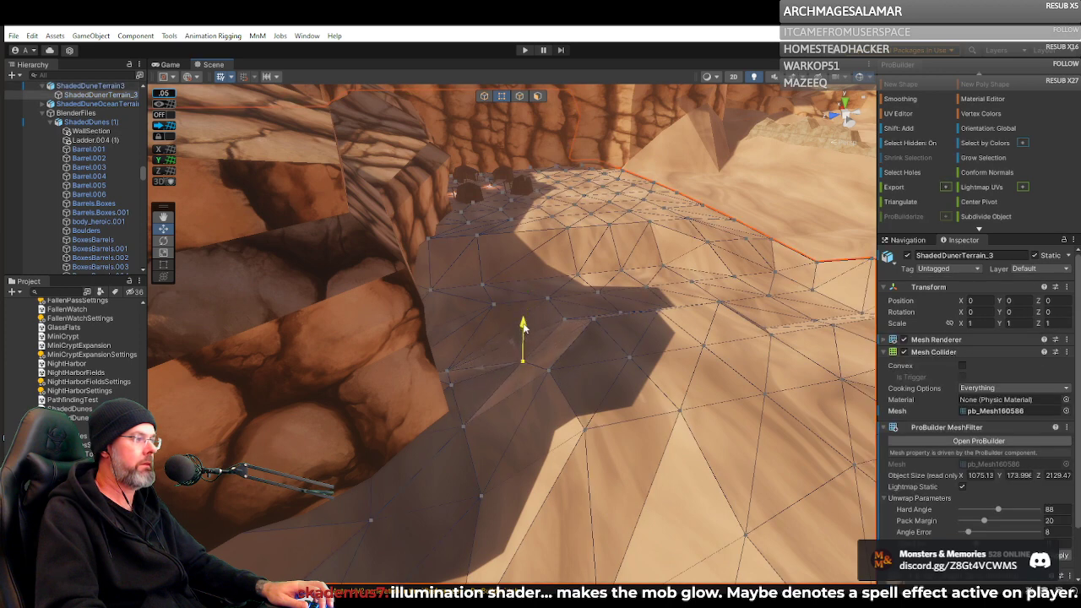
left_click(582, 377)
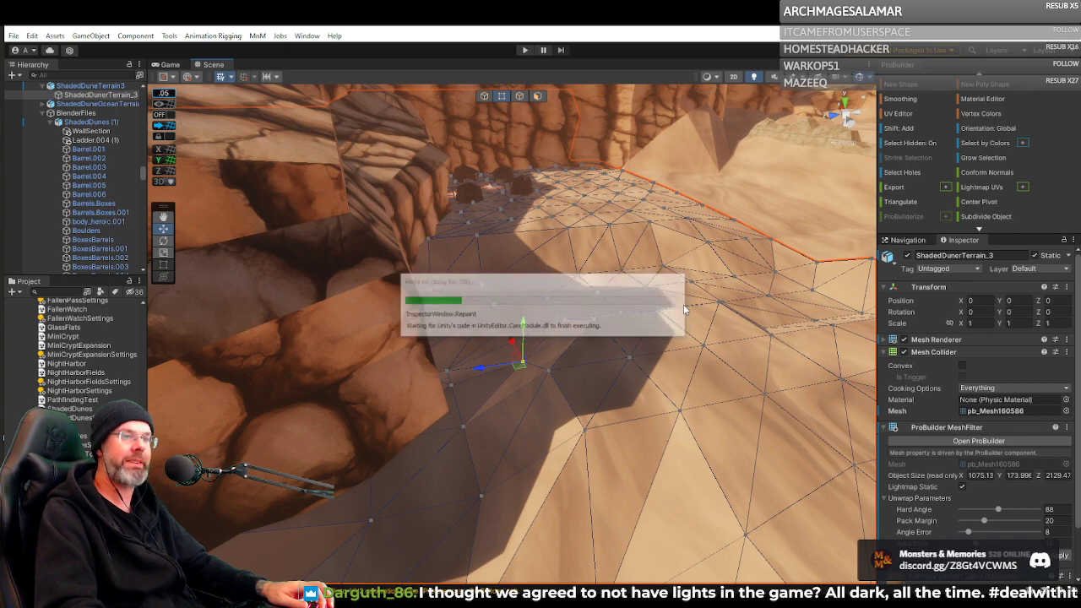
Lower two neighbouring vertices on the shaded dune crest and raise the vertex at the foot of the rock wall.
right_click_drag(674, 281, 385, 331)
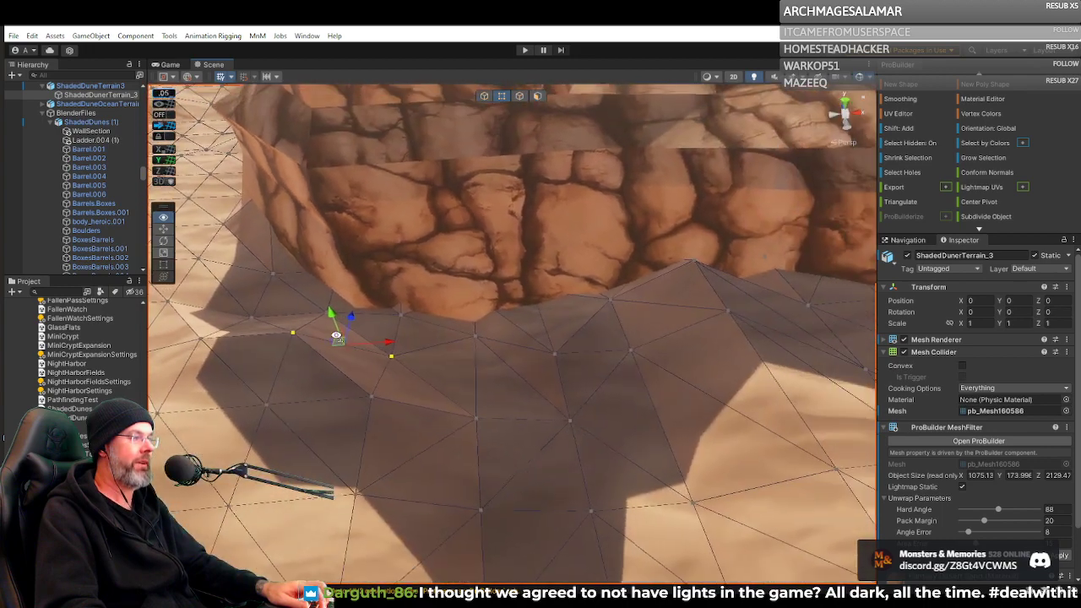
left_click(289, 331)
left_click(371, 396, "shift")
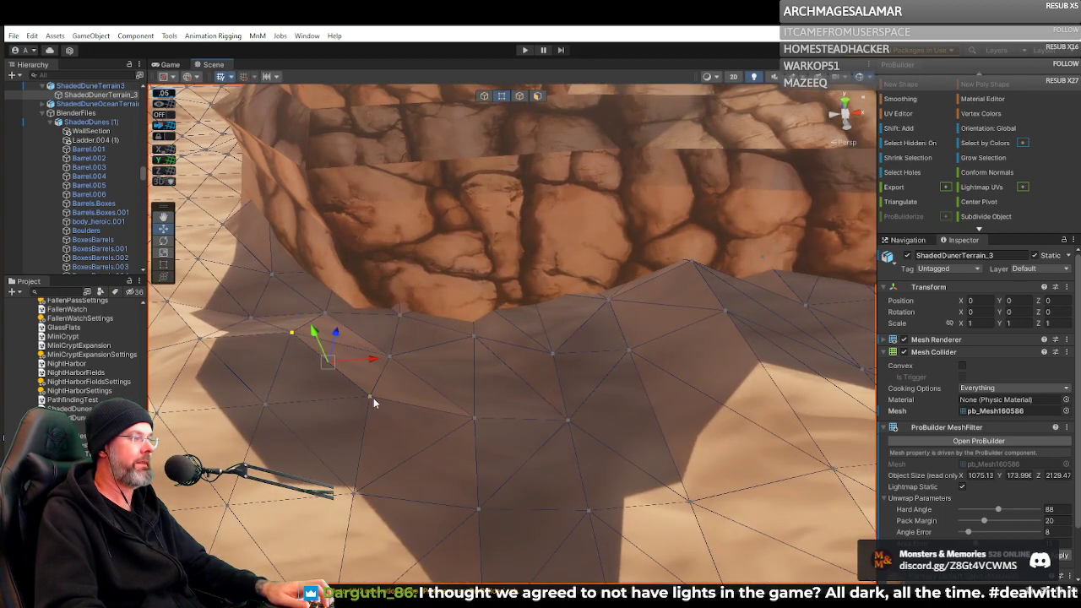
right_click_drag(374, 403, 255, 314)
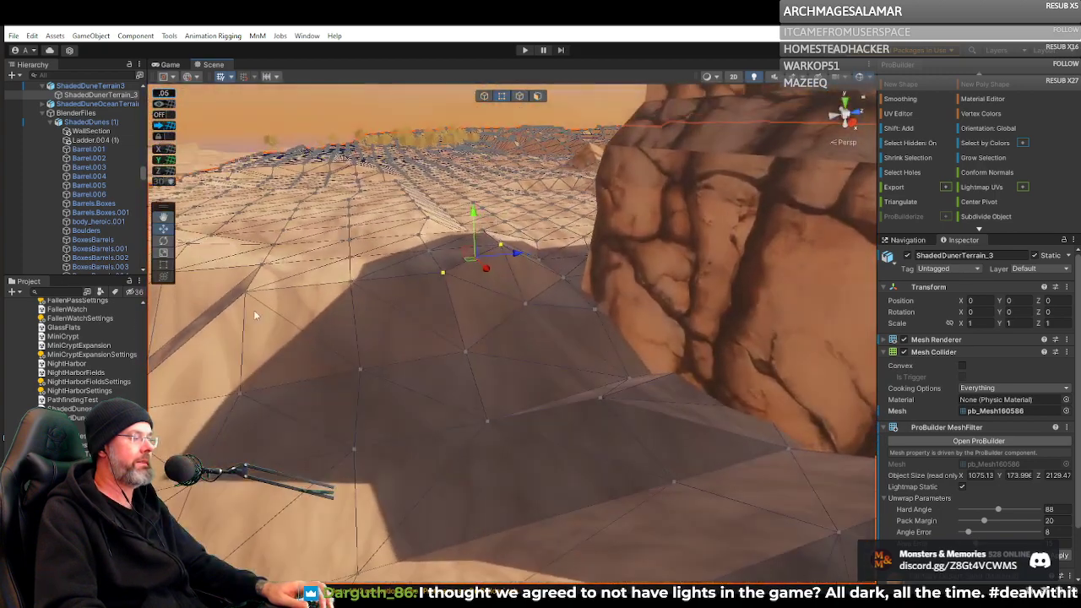
left_click_drag(471, 212, 453, 247)
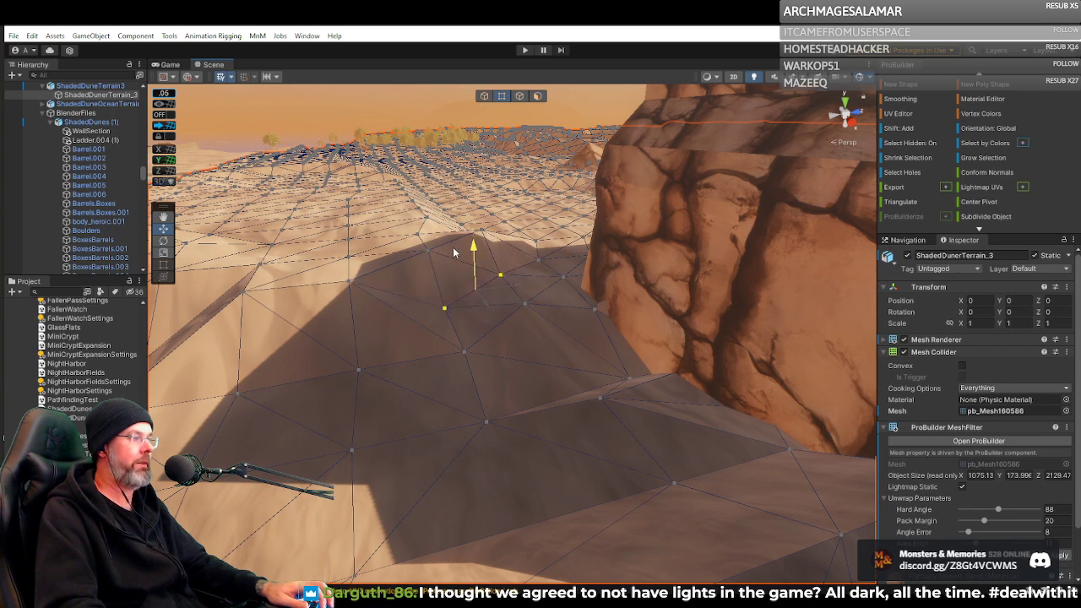
left_click(378, 318)
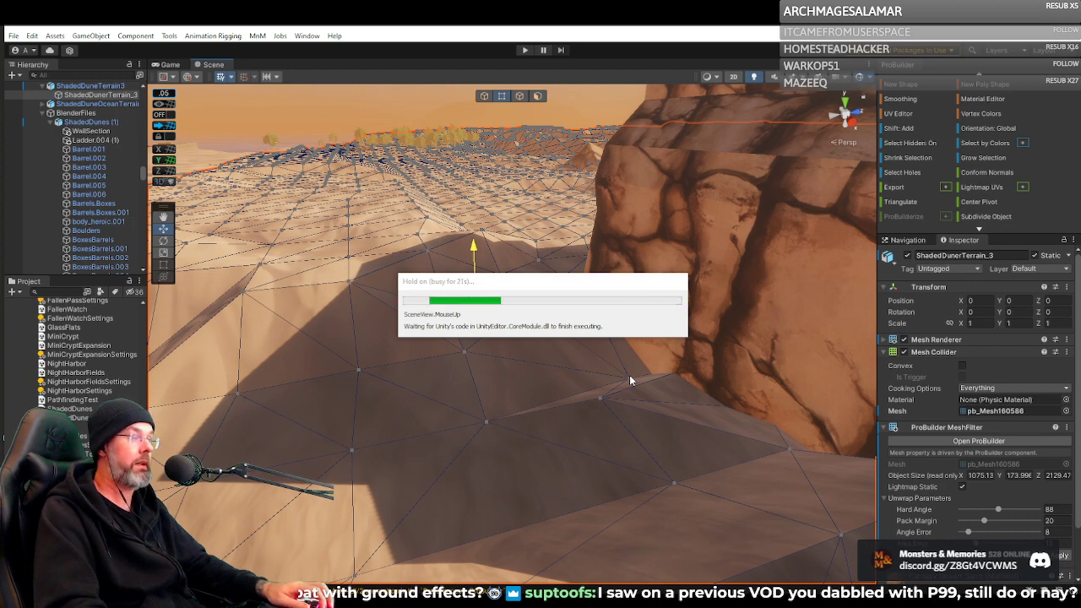
left_click(629, 376)
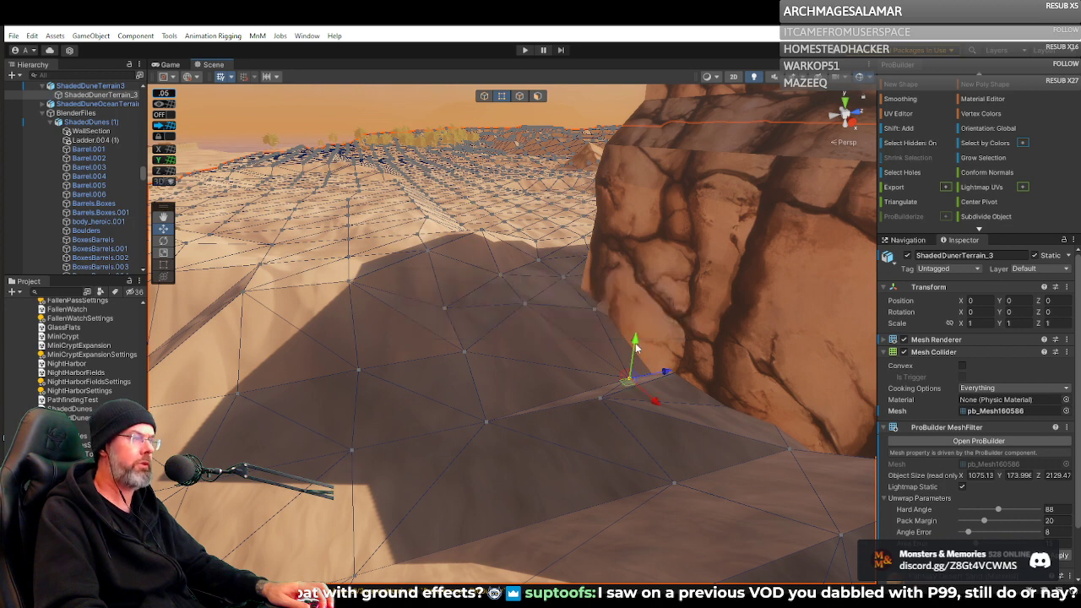
left_click_drag(635, 346, 639, 313)
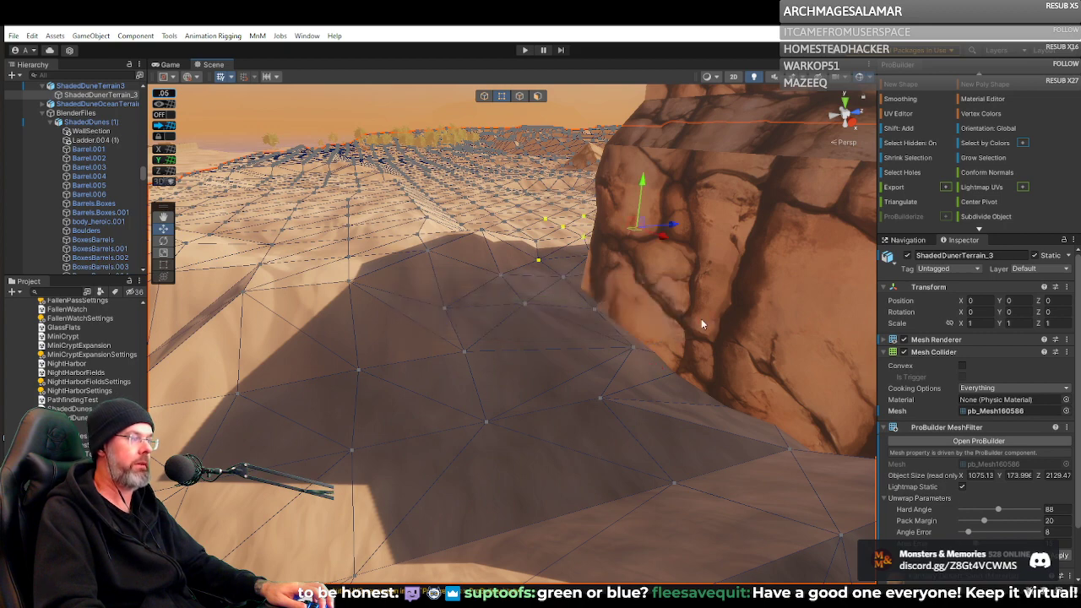
Select the line of three vertices in the shaded hollow below the steep slope and raise them.
right_click_drag(693, 305, 581, 325)
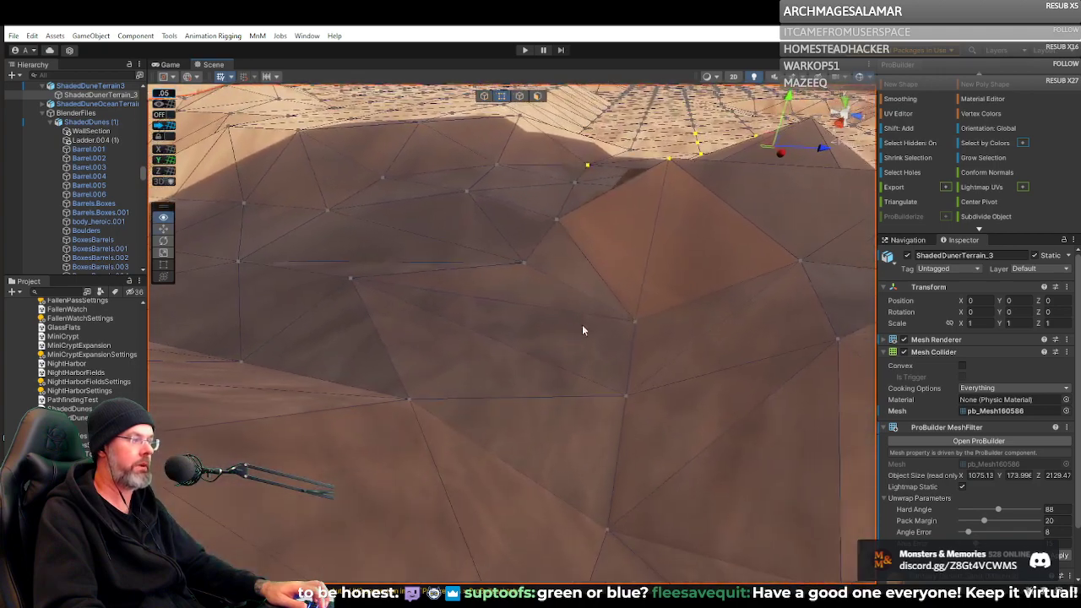
left_click_drag(625, 297, 657, 501)
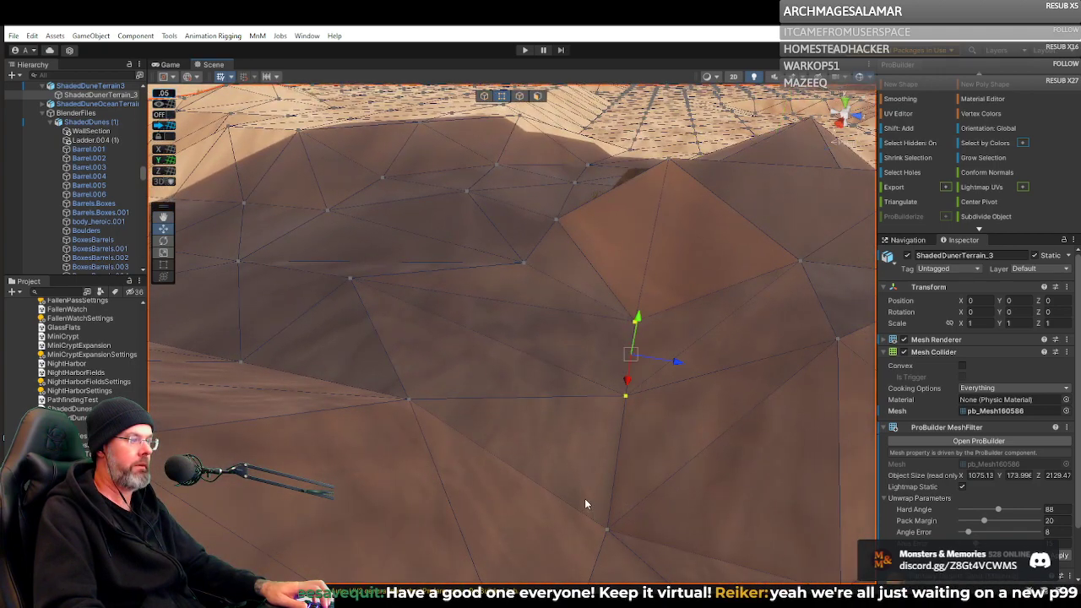
right_click_drag(628, 543, 644, 396)
left_click_drag(672, 384, 672, 337)
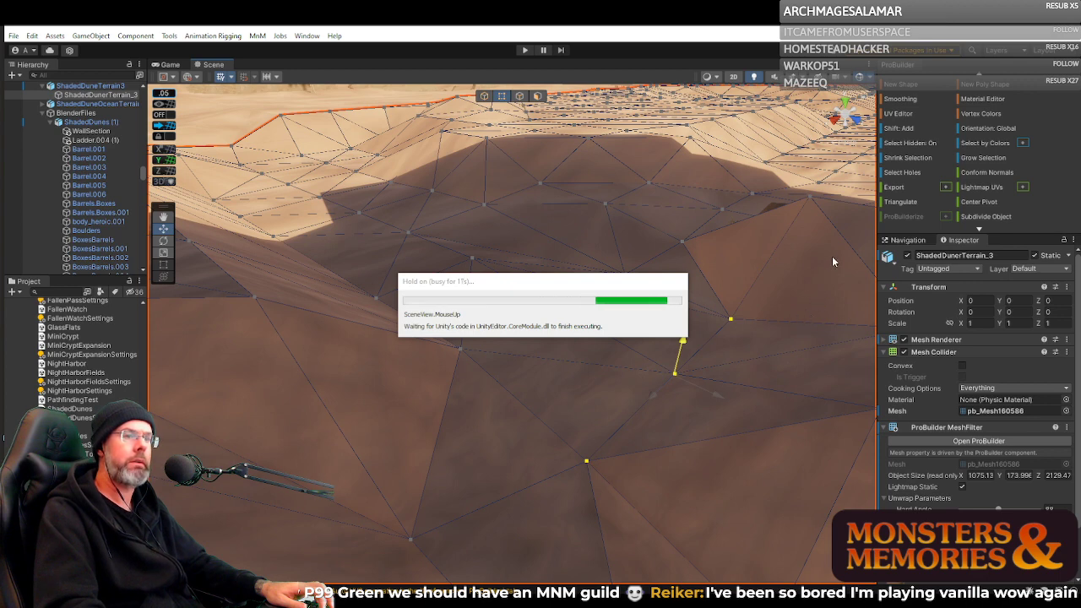
Raise the single vertex at the base of the steep slope a little more and save the scene.
left_click(731, 318)
left_click_drag(747, 268, 749, 263)
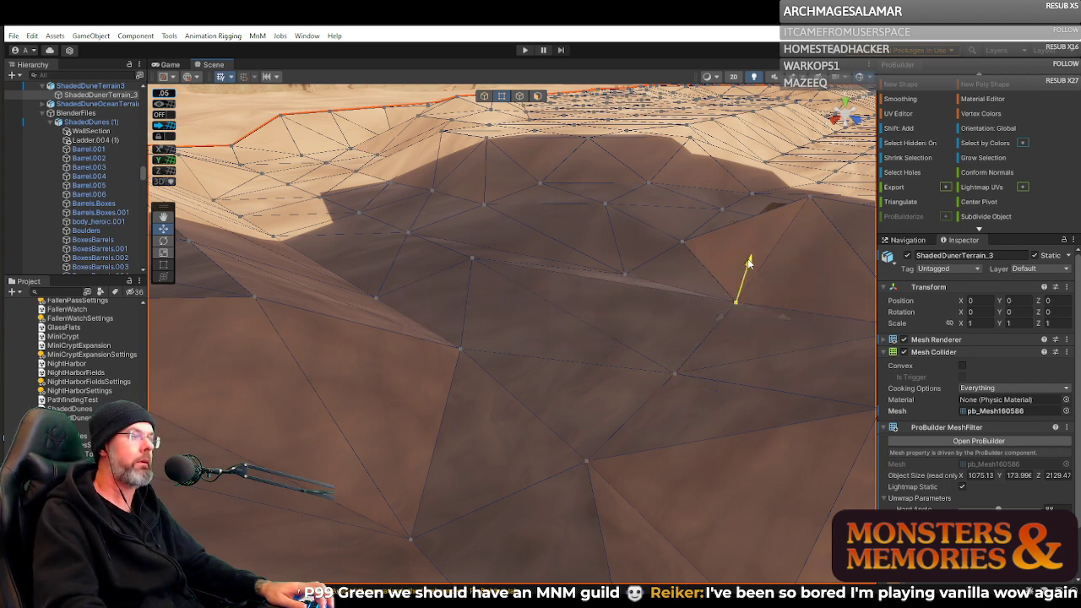
left_click(664, 321)
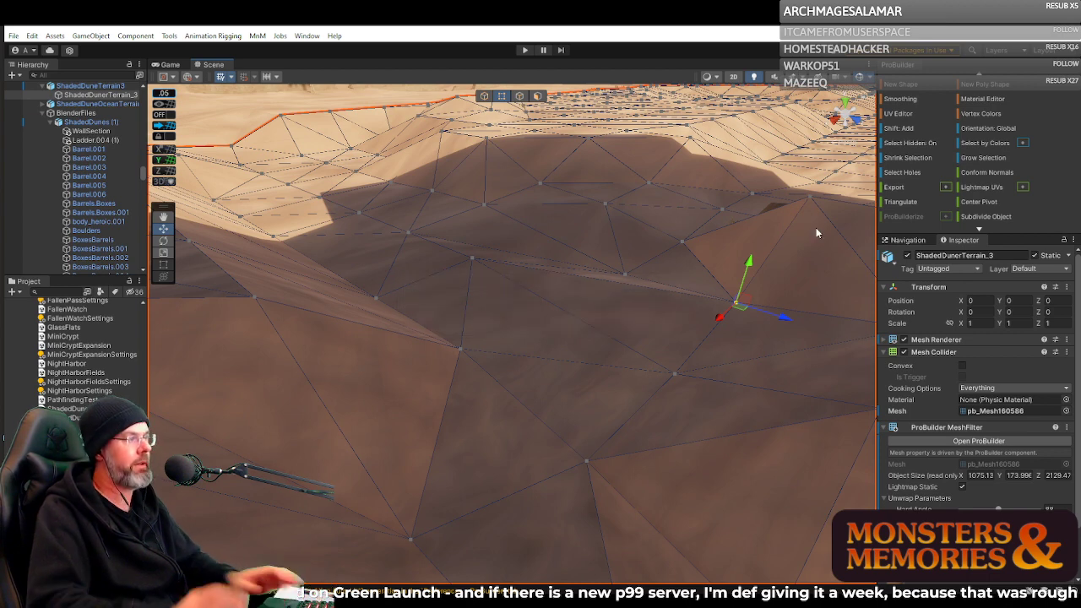
key("ctrl+s")
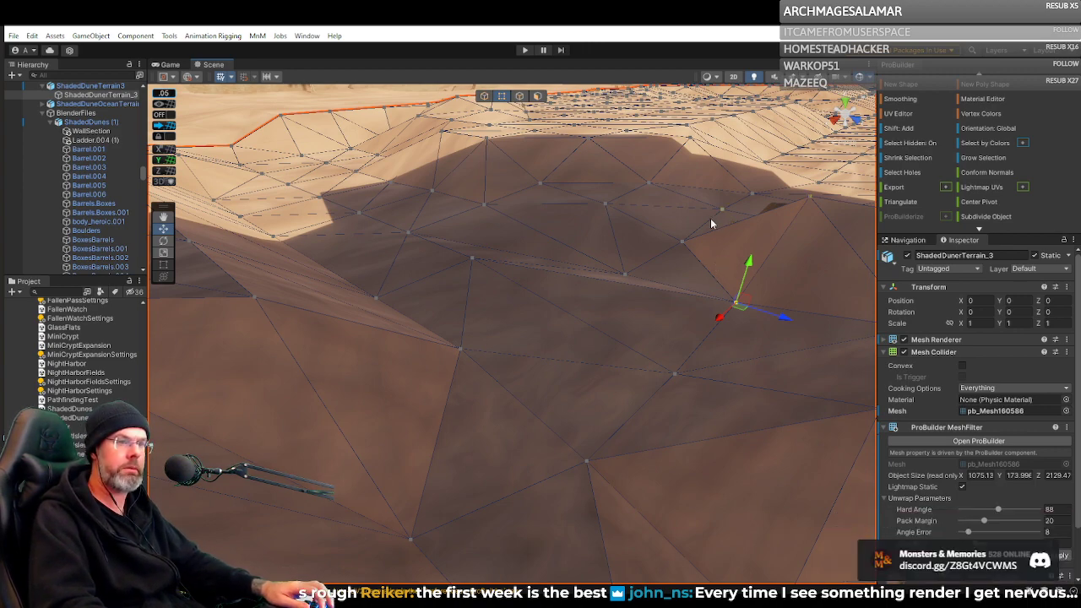
Select the vertices along the ridge edge in front of the campfire tents and lower them slightly.
right_click_drag(710, 220, 370, 240)
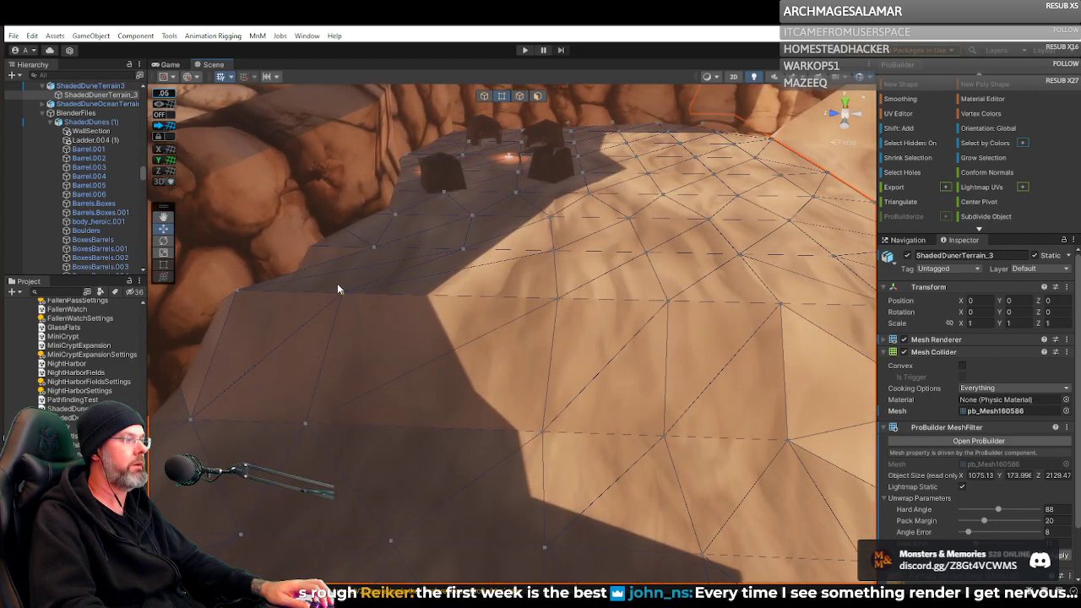
left_click_drag(338, 288, 579, 311)
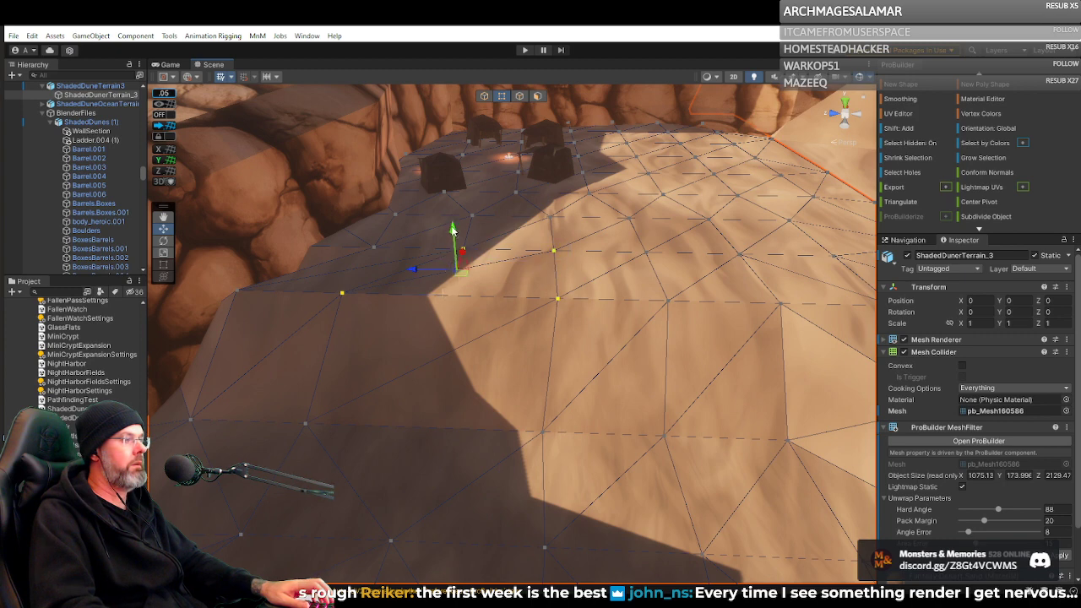
left_click_drag(454, 234, 454, 259)
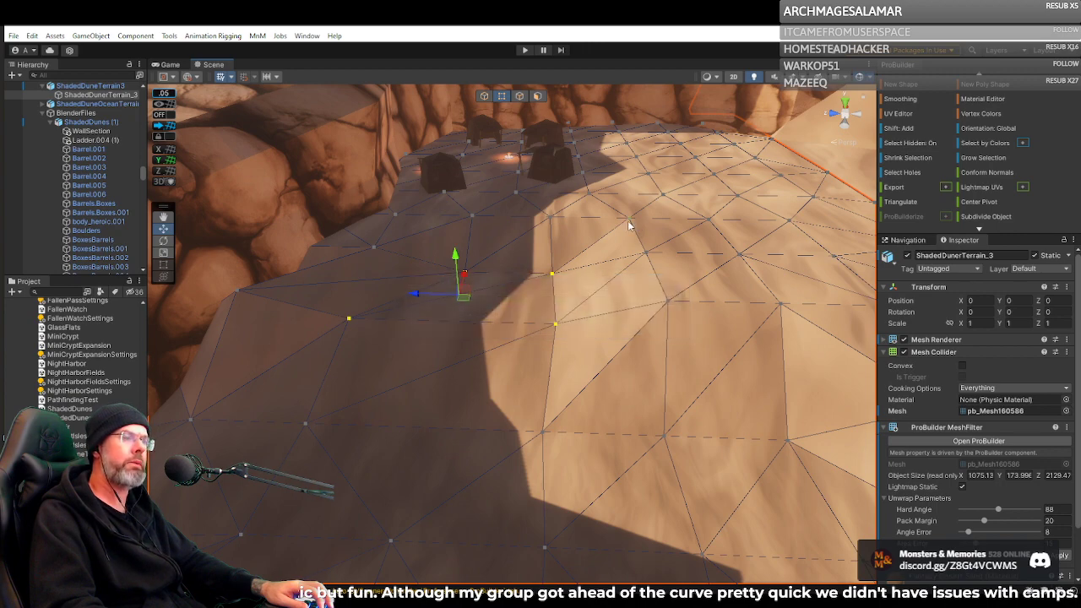
right_click_drag(551, 236, 571, 228)
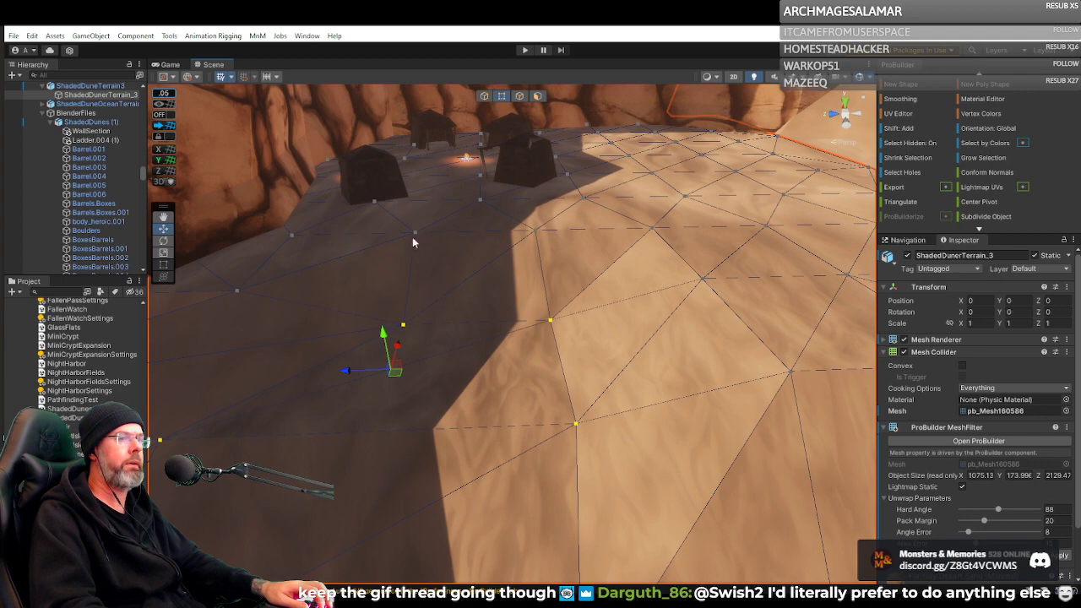
Lower two terrain vertices in front of the huts, and raise the two vertices around the dark boulder until the terrain covers it.
left_click_drag(395, 224, 553, 245)
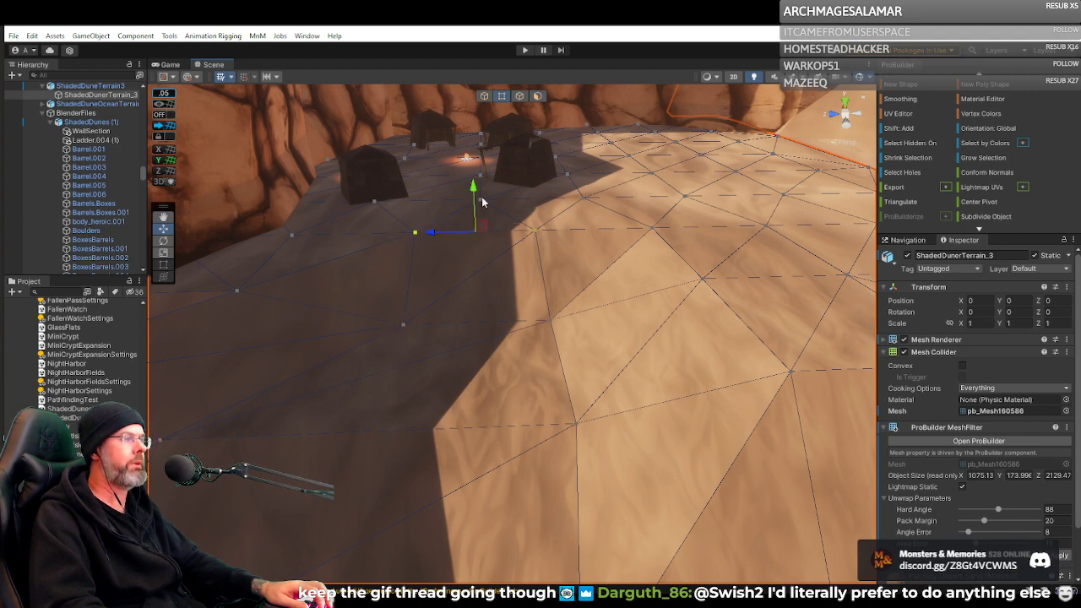
left_click_drag(474, 191, 474, 194)
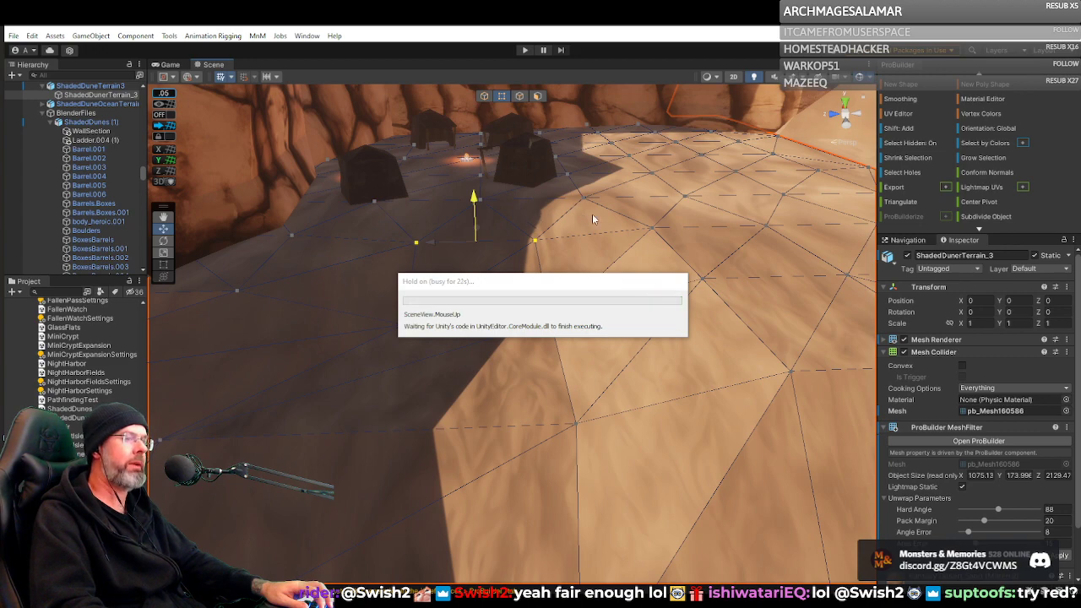
right_click_drag(593, 218, 550, 185)
key("d")
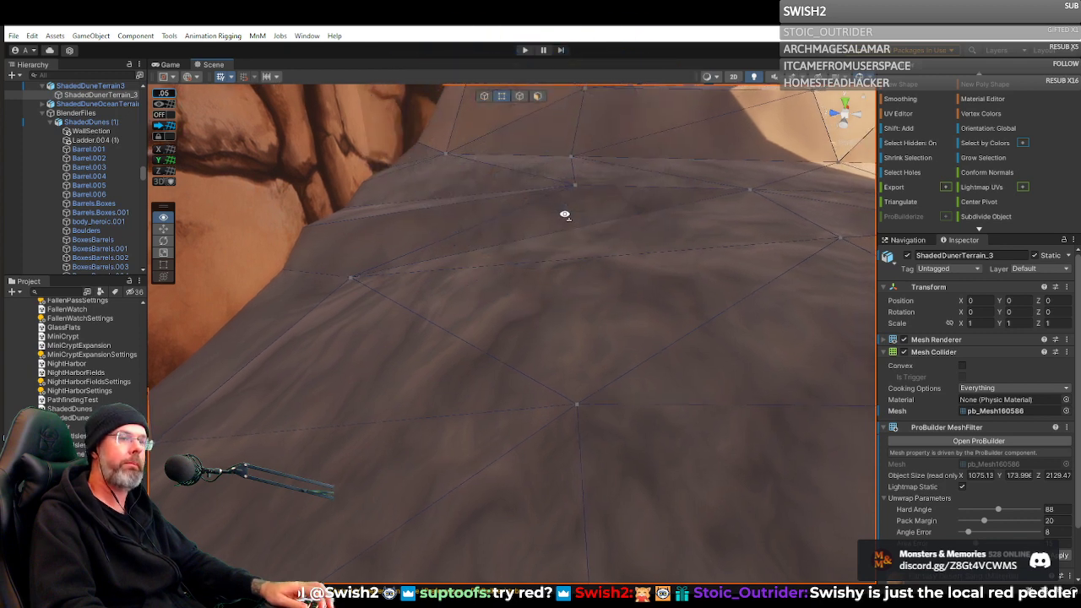
right_click_drag(565, 215, 383, 274)
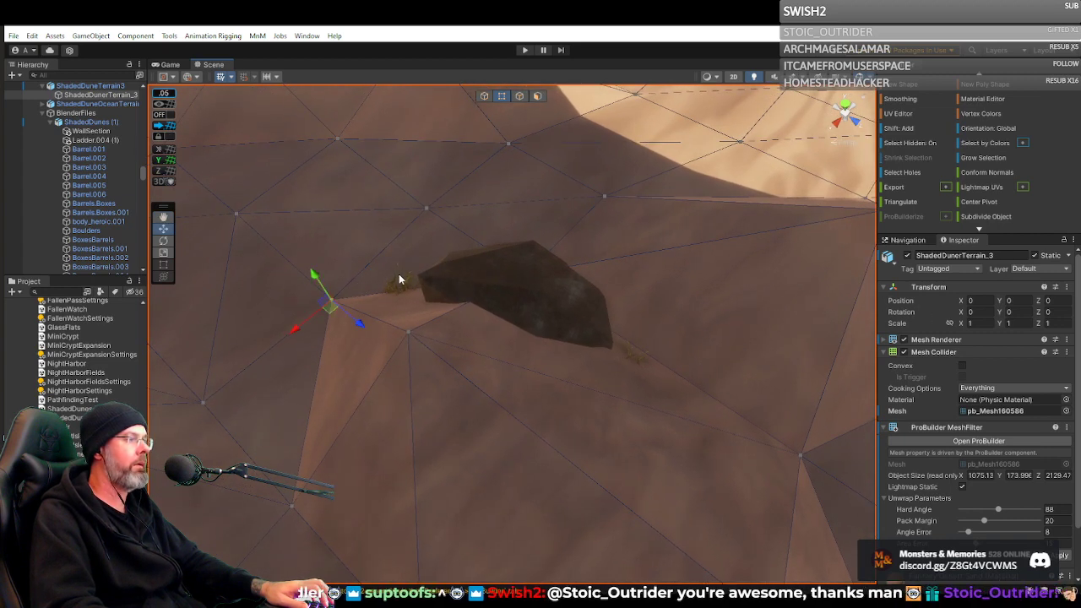
left_click_drag(475, 243, 653, 290, "shift")
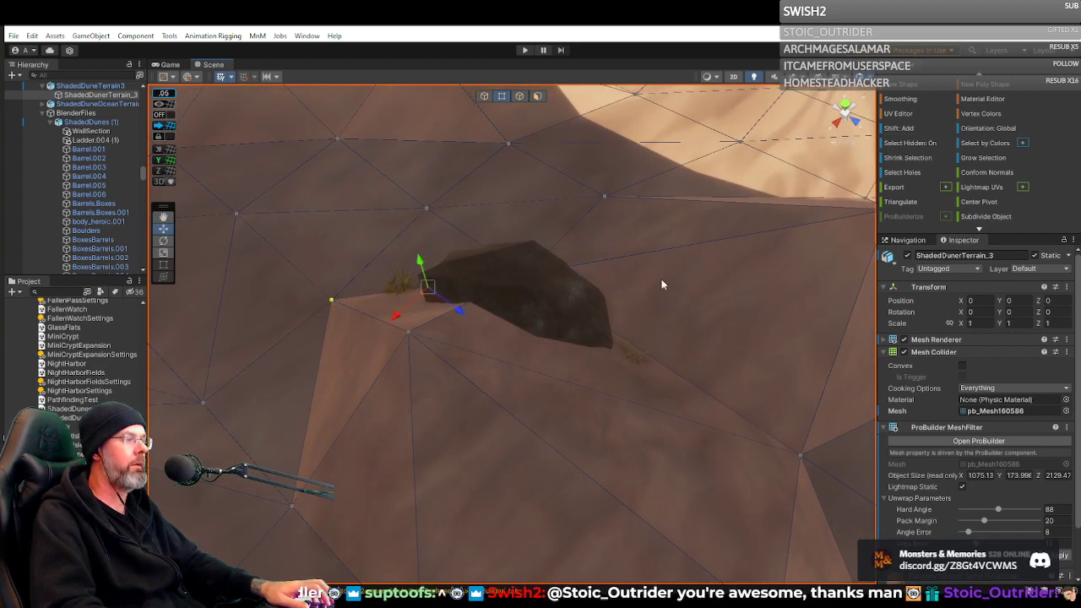
left_click_drag(411, 249, 394, 220)
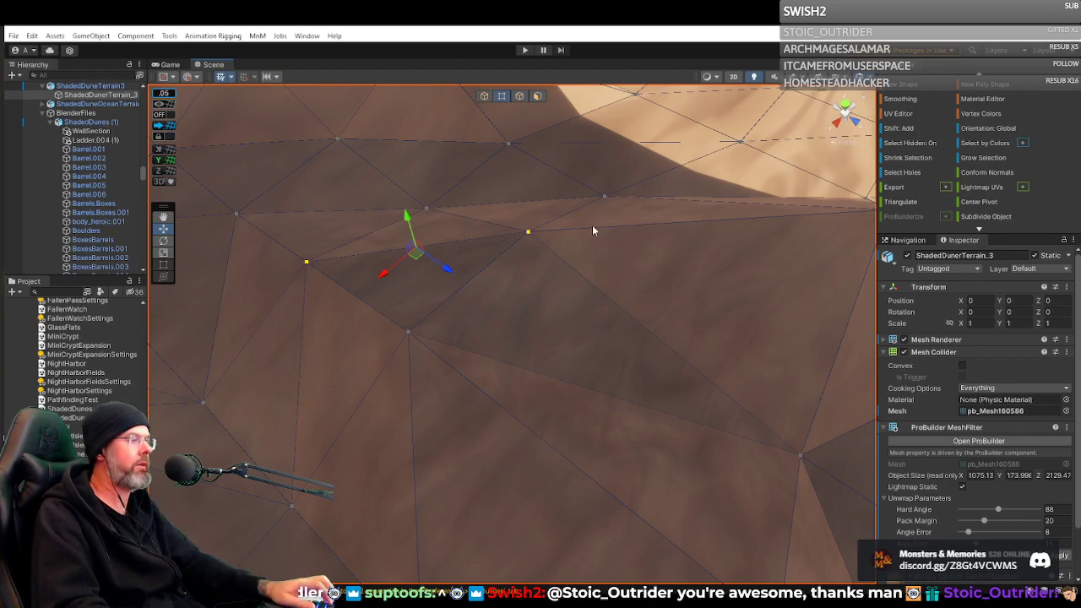
Select the row of vertices running across the shaded dune and raise them together toward the foot of the cliff.
right_click_drag(592, 224, 567, 186)
left_click_drag(490, 190, 539, 456)
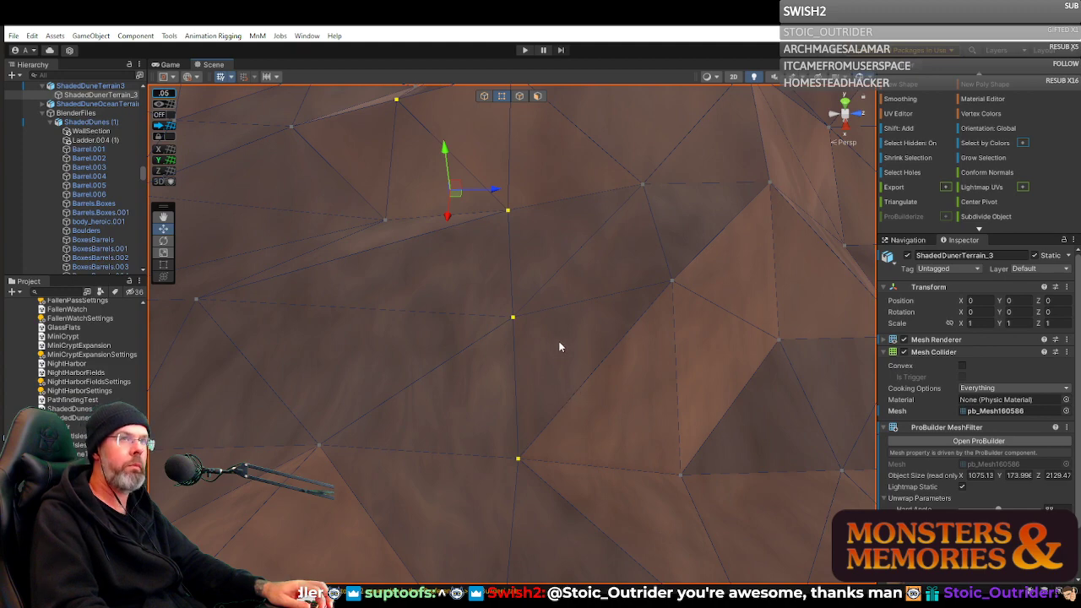
right_click_drag(559, 346, 296, 347)
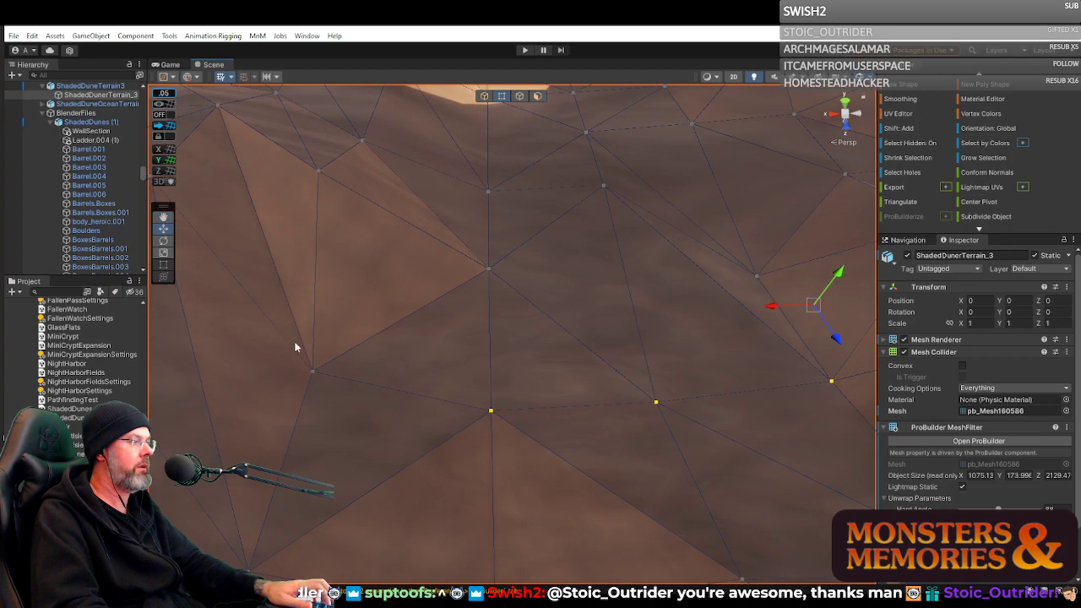
left_click_drag(353, 398, 354, 397)
right_click_drag(531, 321, 27, 272)
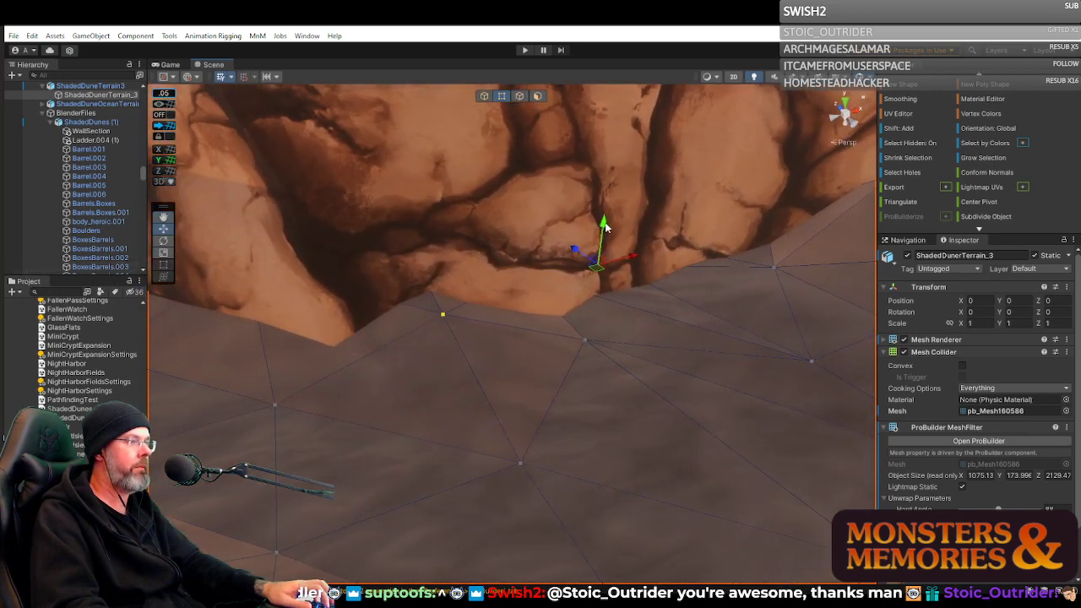
left_click_drag(605, 226, 602, 194)
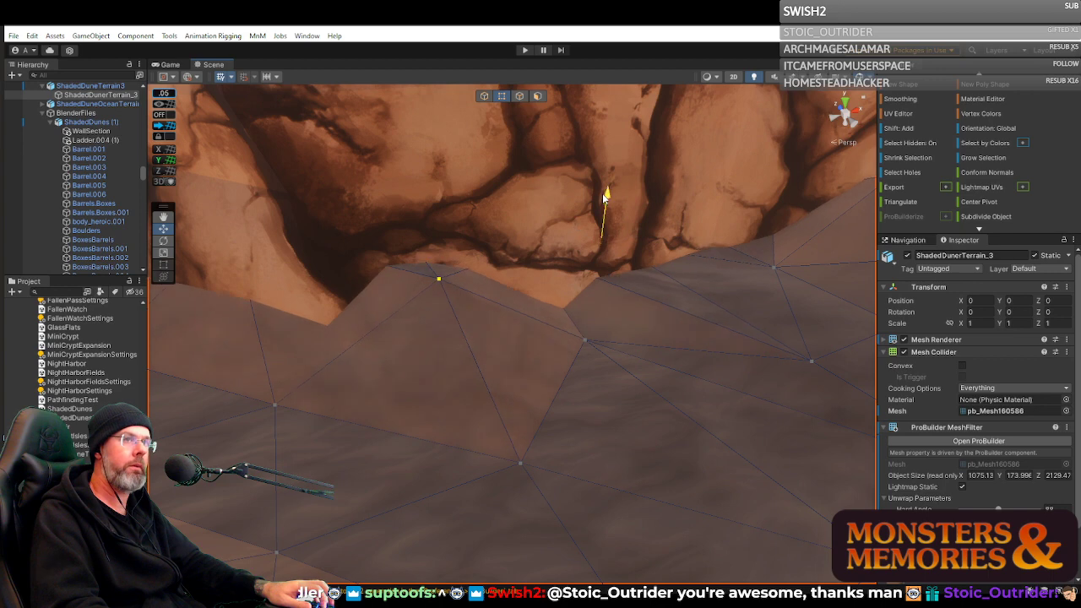
left_click(620, 238)
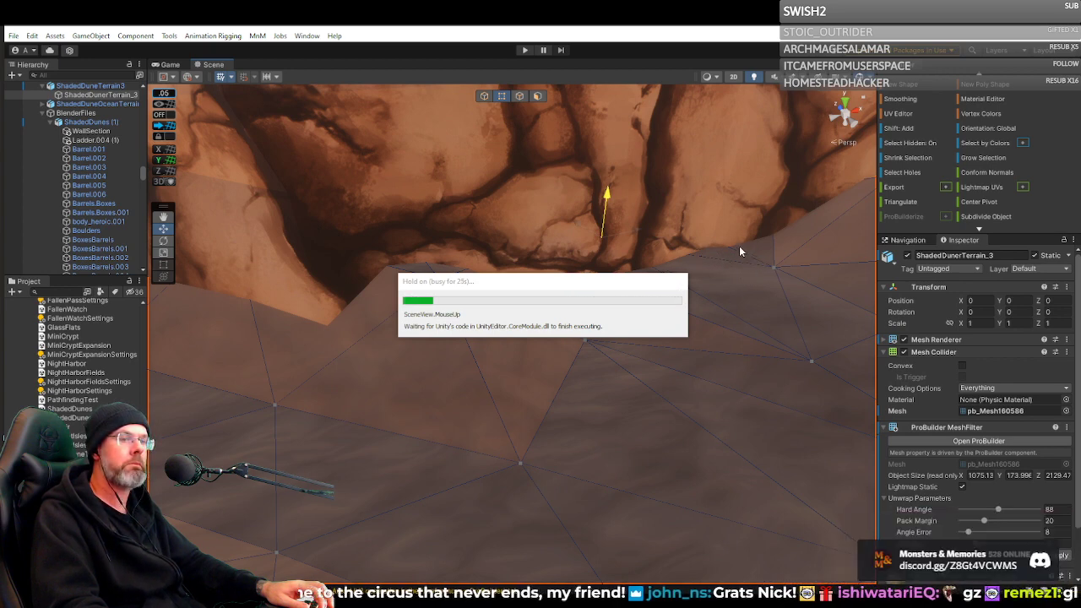
Lower the single terrain vertex that juts up against the corner of the cliff base.
right_click_drag(733, 244, 439, 261)
left_click(443, 270)
left_click_drag(445, 238, 444, 292)
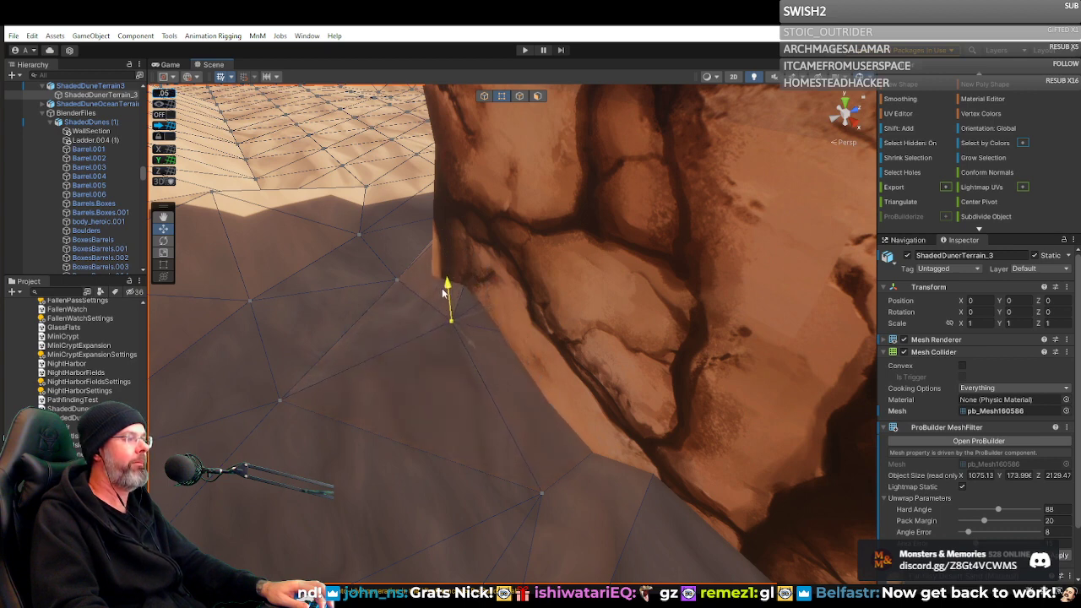
left_click(656, 390)
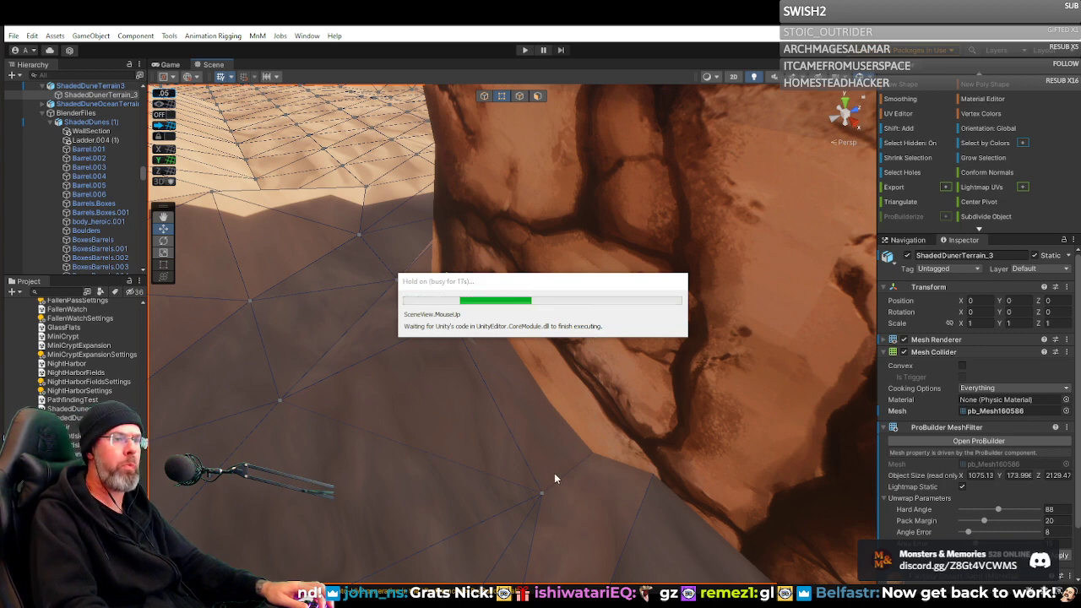
Raise the sunken vertex along the cliff foot so the shaded slope meets the rock wall more evenly.
left_click_drag(509, 475, 574, 509)
right_click_drag(647, 489, 918, 473)
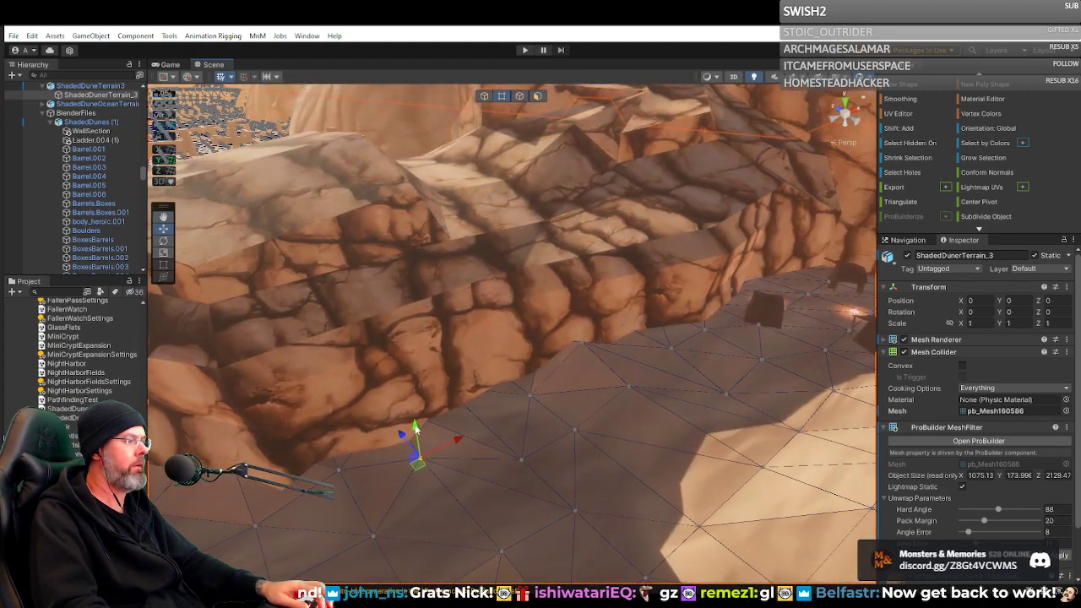
left_click_drag(412, 422, 409, 394)
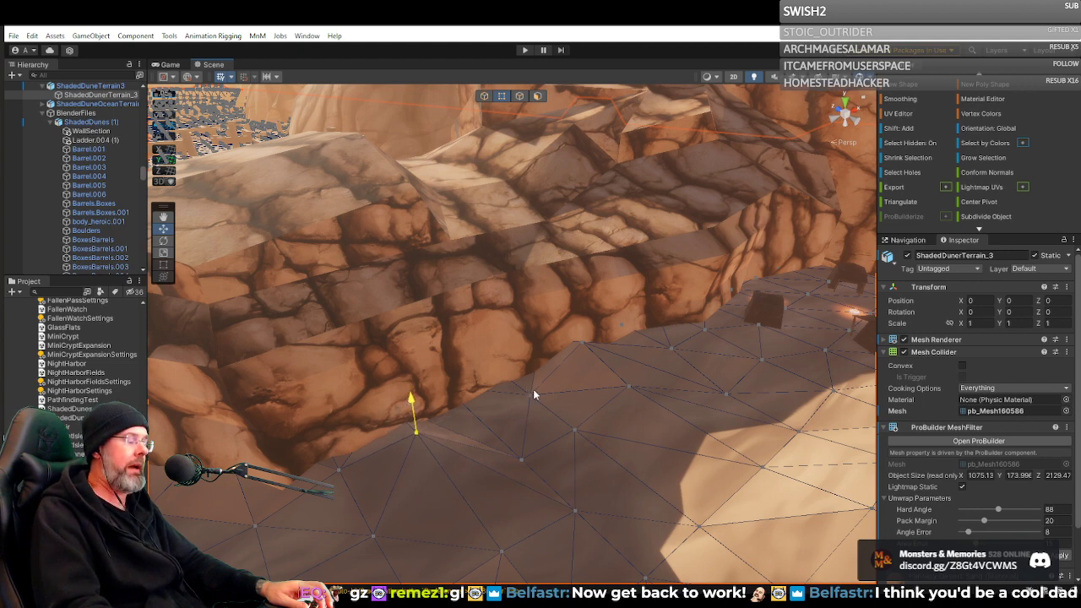
left_click(521, 459)
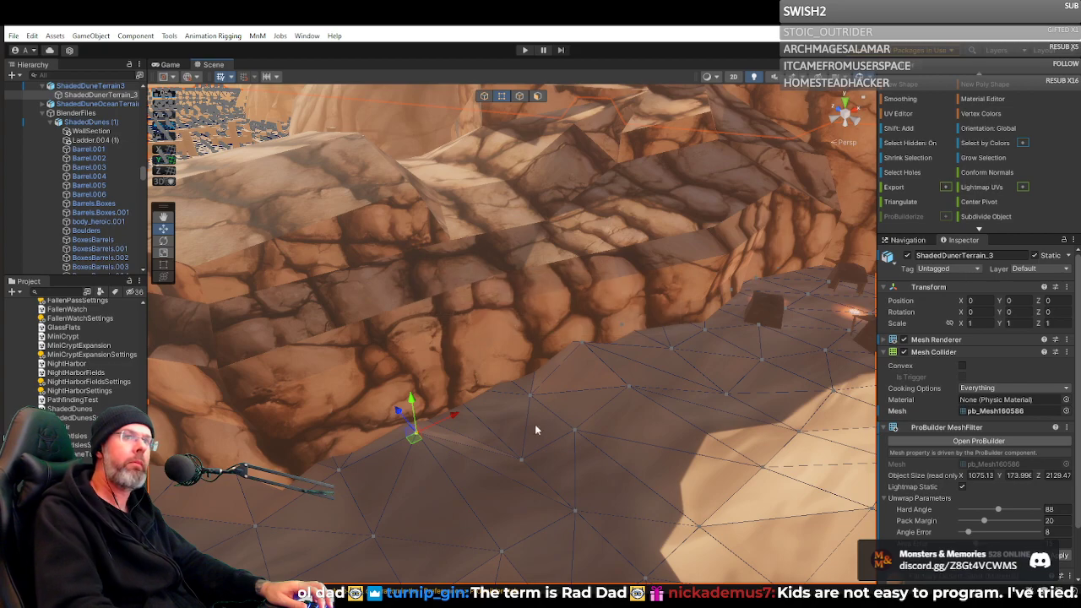
Select two vertices in the dip below the cliff and raise them together to fill the low area.
right_click_drag(534, 424, 755, 388)
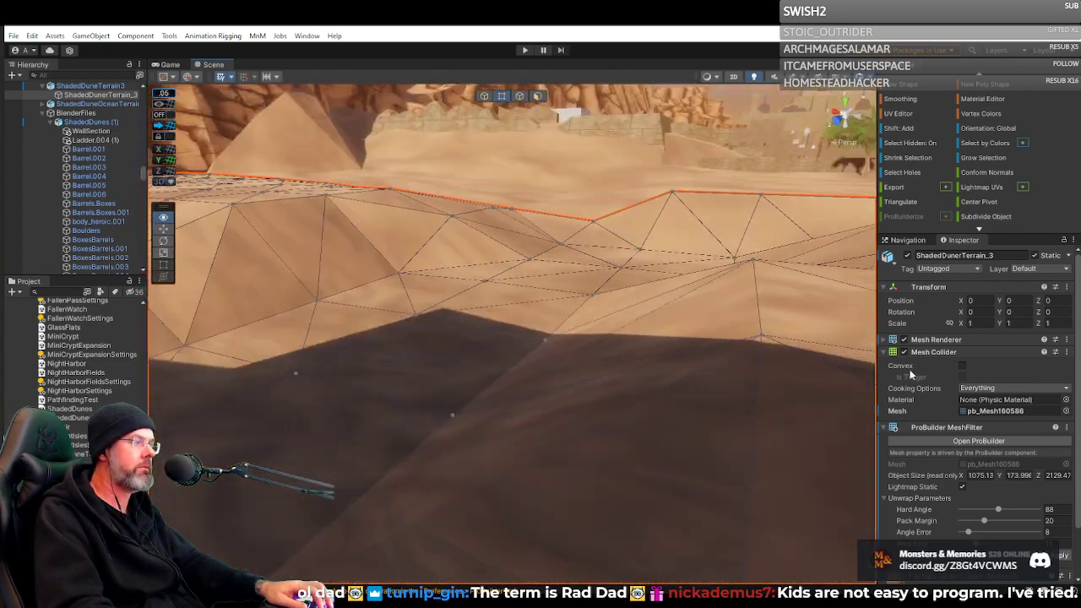
mouse_move(861, 371)
right_mouse_down()
mouse_move(647, 381)
mouse_move(589, 367)
mouse_move(448, 379)
mouse_move(401, 405)
mouse_move(417, 391)
mouse_move(403, 360)
mouse_move(485, 366)
mouse_move(584, 436)
mouse_move(650, 450)
right_mouse_up()
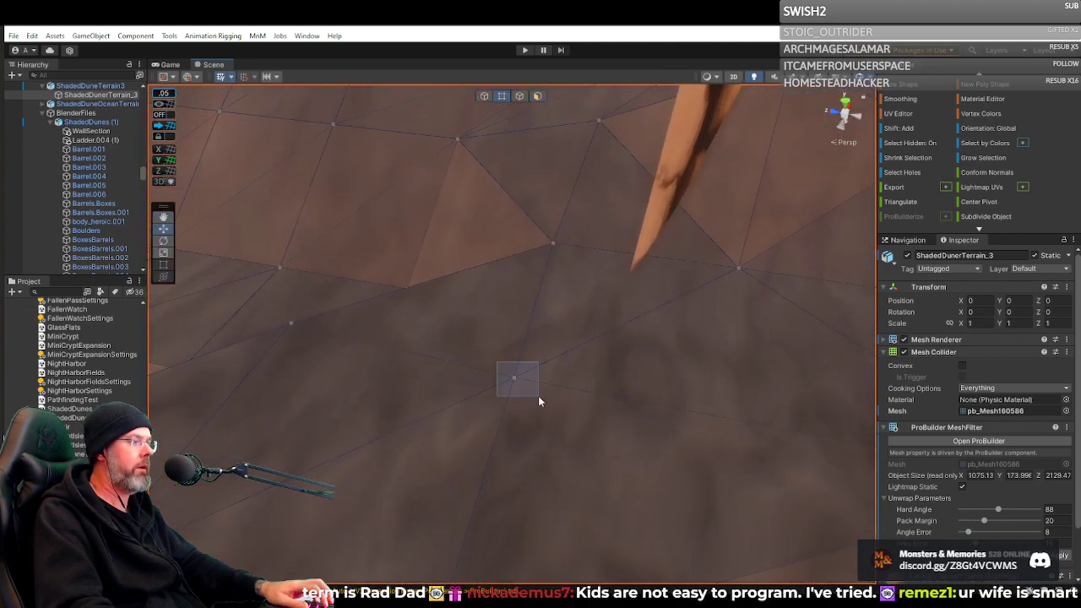
left_click_drag(497, 363, 537, 395)
left_click_drag(727, 263, 755, 287, "shift")
right_click_drag(726, 363, 567, 298)
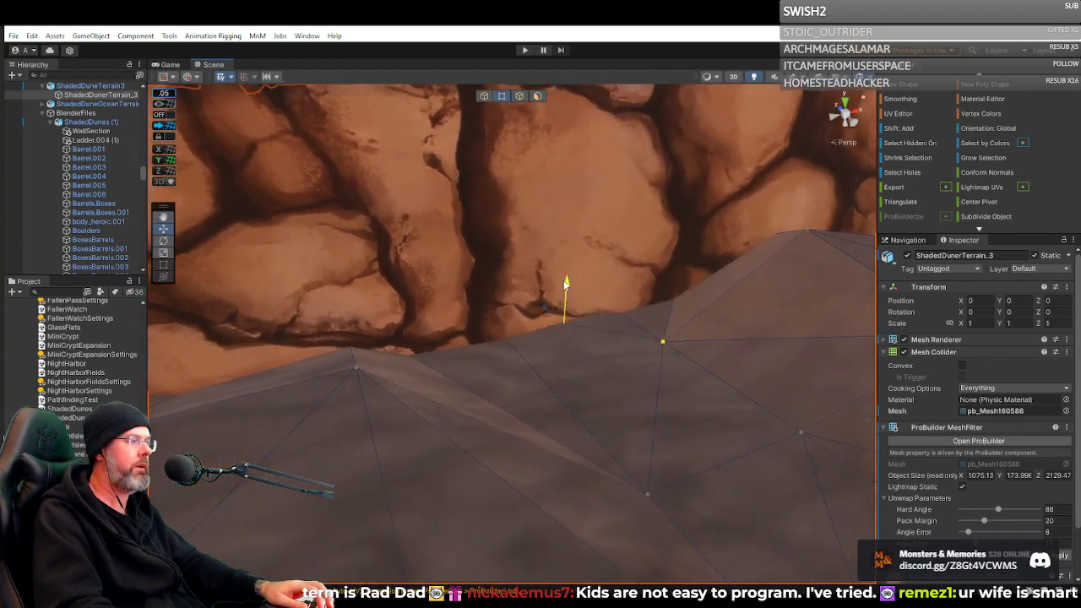
left_click_drag(565, 283, 572, 218)
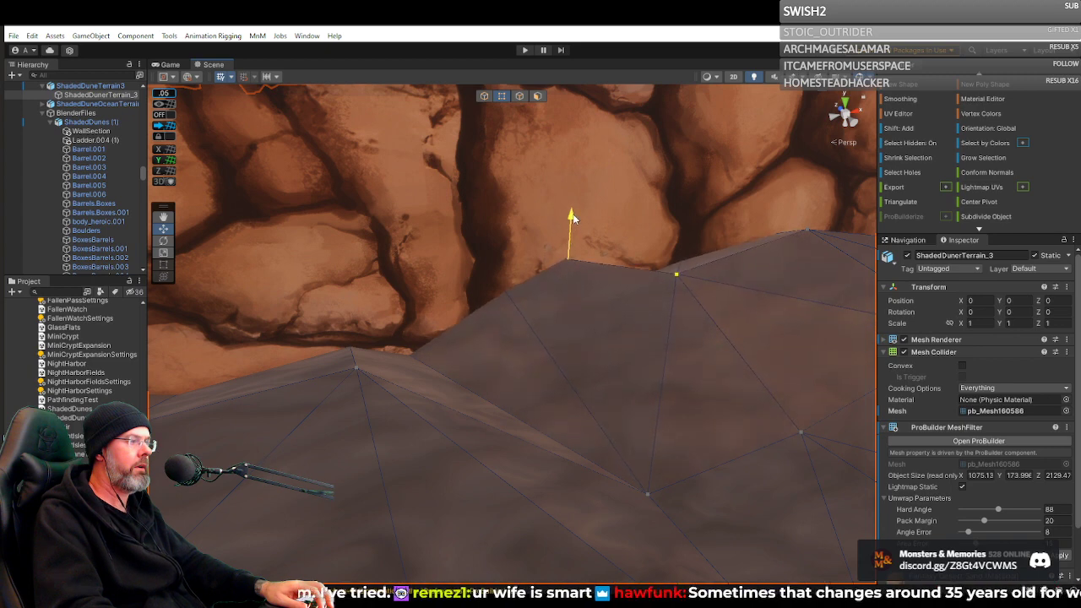
left_click(589, 332)
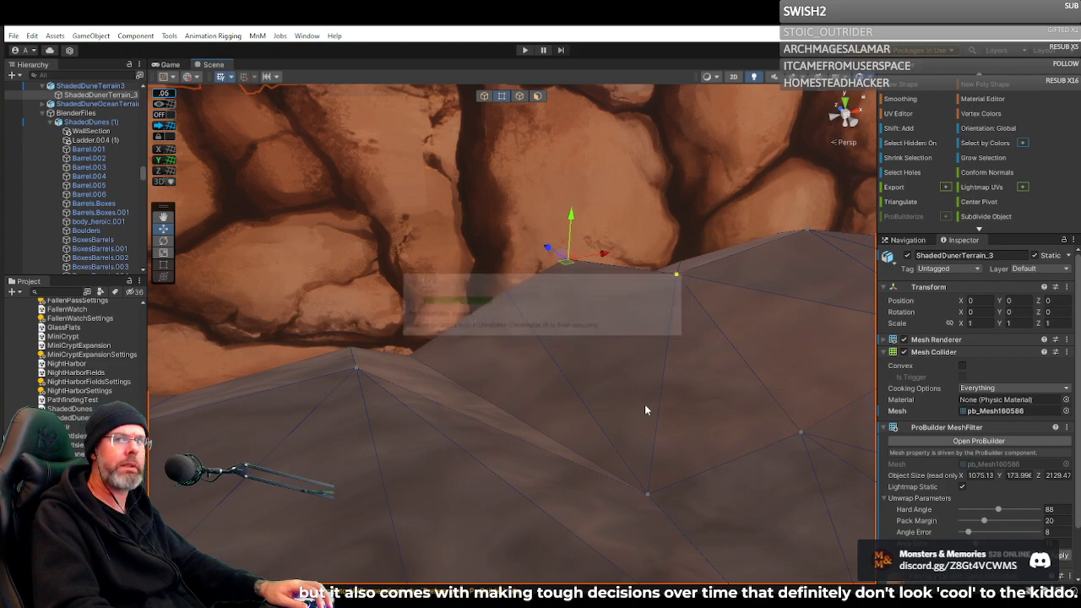
Lower the ridge vertex at the boundary between the sunlit sand and the shaded dune.
right_click_drag(627, 377, 401, 358)
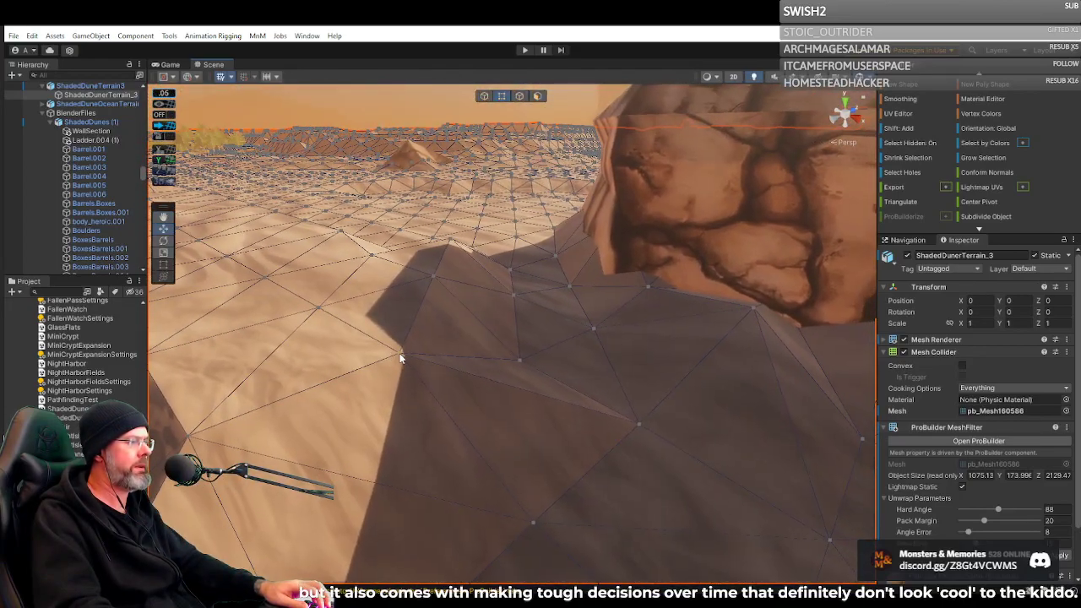
left_click(400, 350)
left_click_drag(400, 328, 382, 392)
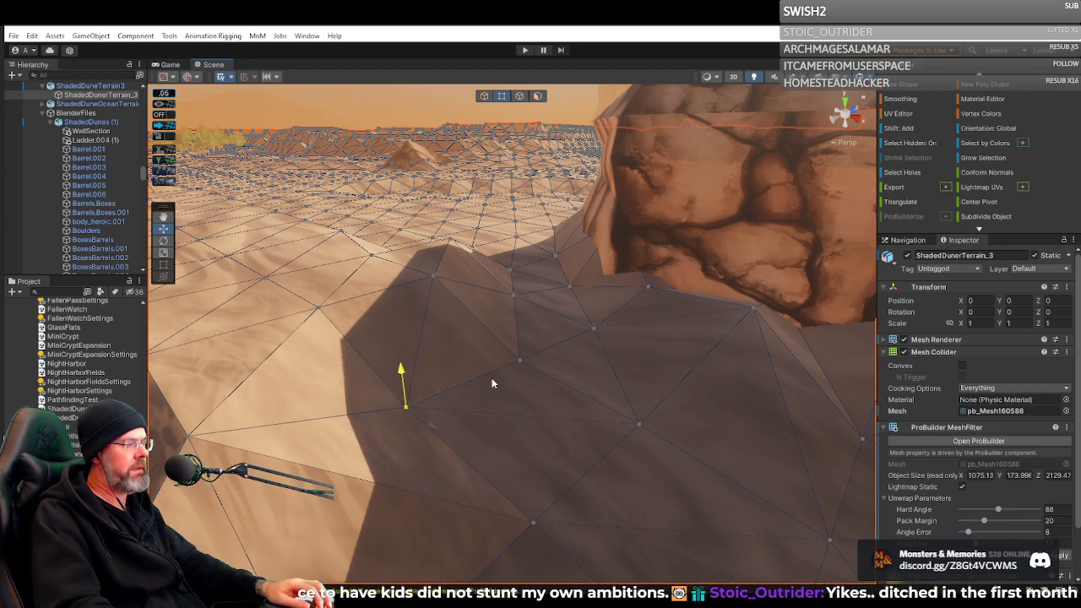
left_click(448, 368)
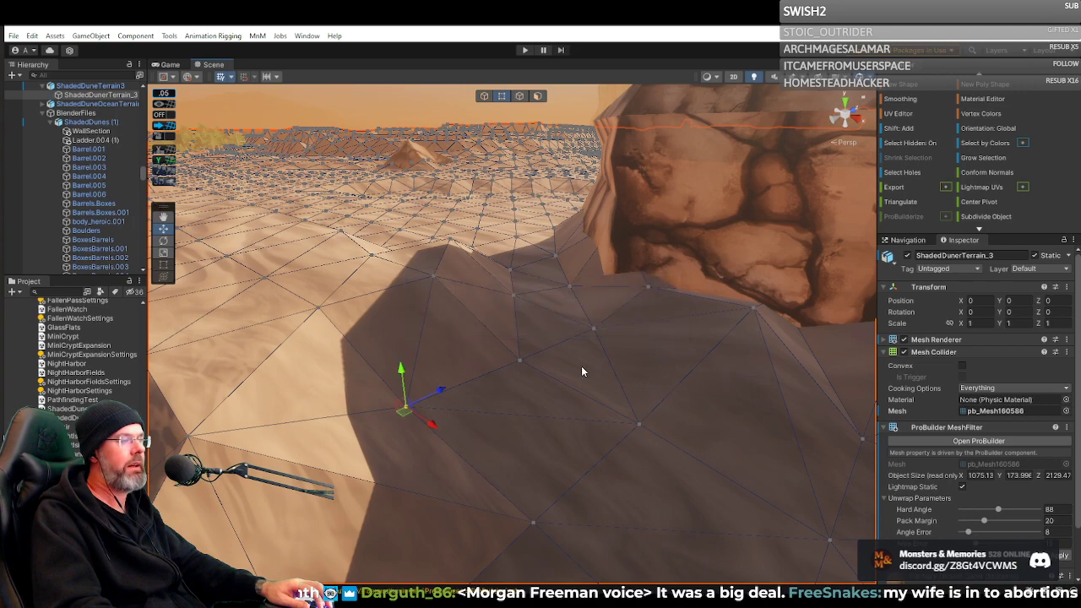
Raise the single vertex at the bottom of the shaded hollow to level it with the surrounding slope.
right_click_drag(581, 366, 380, 389)
left_click_drag(497, 352, 531, 388)
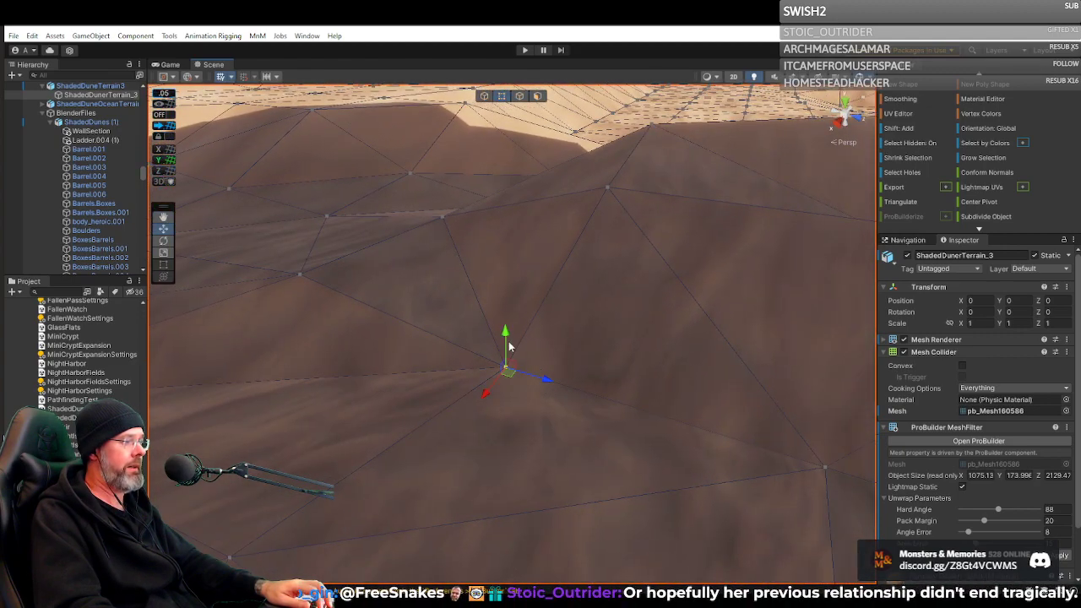
left_click_drag(506, 339, 544, 225)
left_click_drag(455, 234, 483, 230)
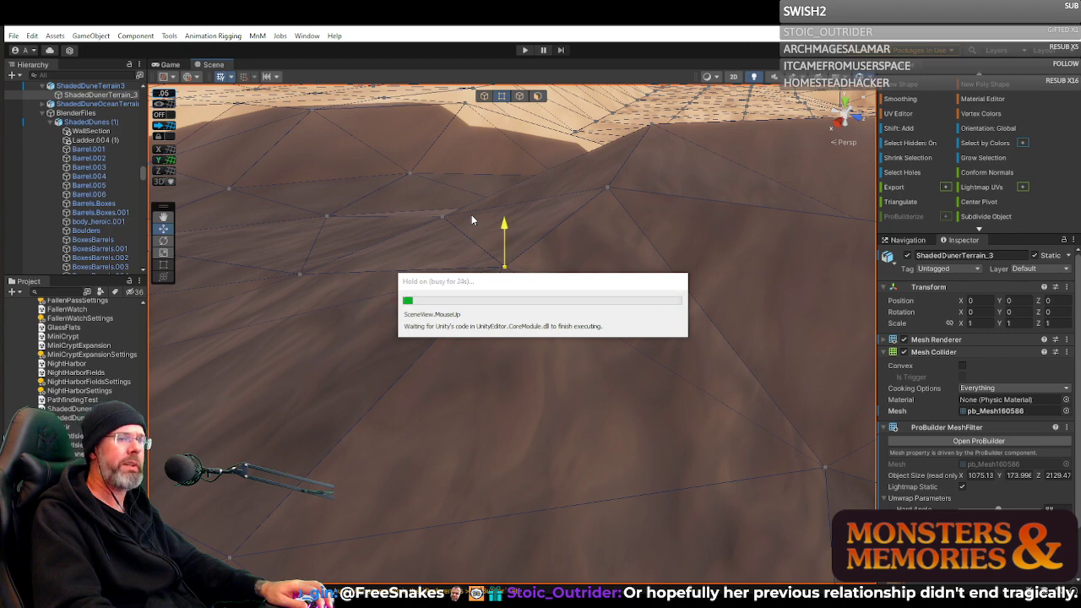
Raise the low dune vertices in front of the cliff wall to smooth the steep creases.
right_click_drag(472, 214, 1000, 204)
right_click_drag(564, 230, 606, 359)
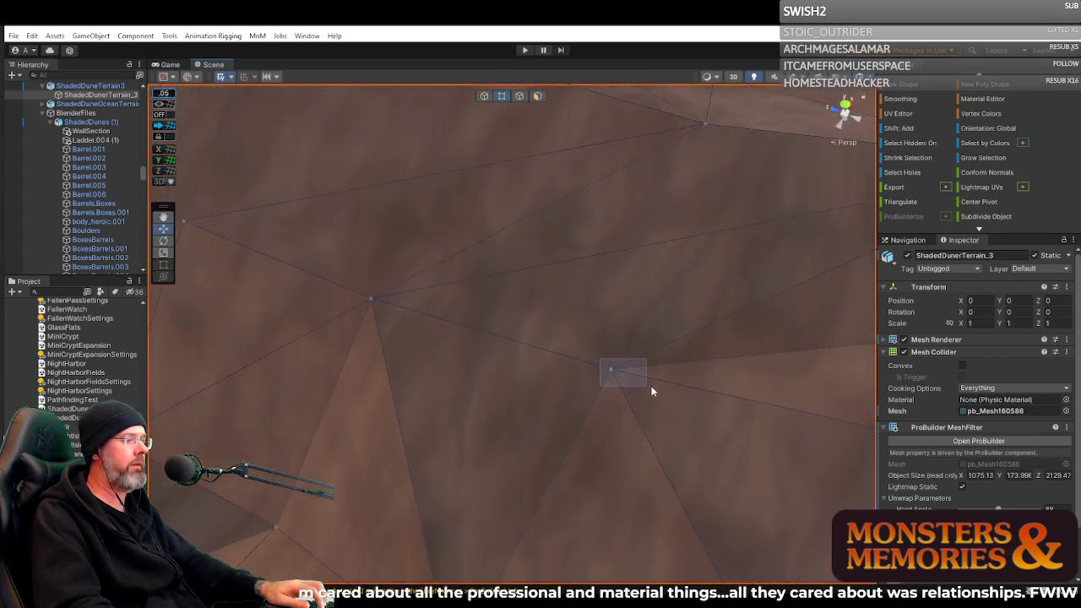
right_click_drag(651, 391, 504, 272)
left_click_drag(488, 285, 490, 178)
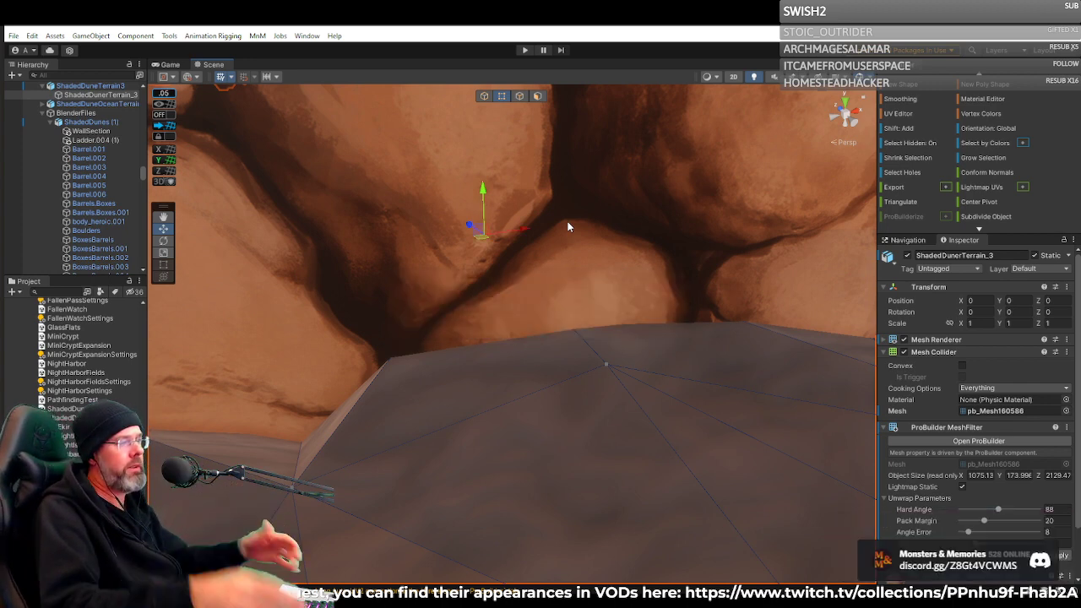
Raise the two neighbouring vertices spanning the shadow edge on the dune slightly.
key("w")
mouse_move(548, 267)
right_mouse_down()
mouse_move(747, 287)
mouse_move(733, 250)
mouse_move(716, 246)
mouse_move(335, 250)
mouse_move(344, 256)
mouse_move(405, 214)
mouse_move(475, 213)
mouse_move(535, 251)
right_mouse_up()
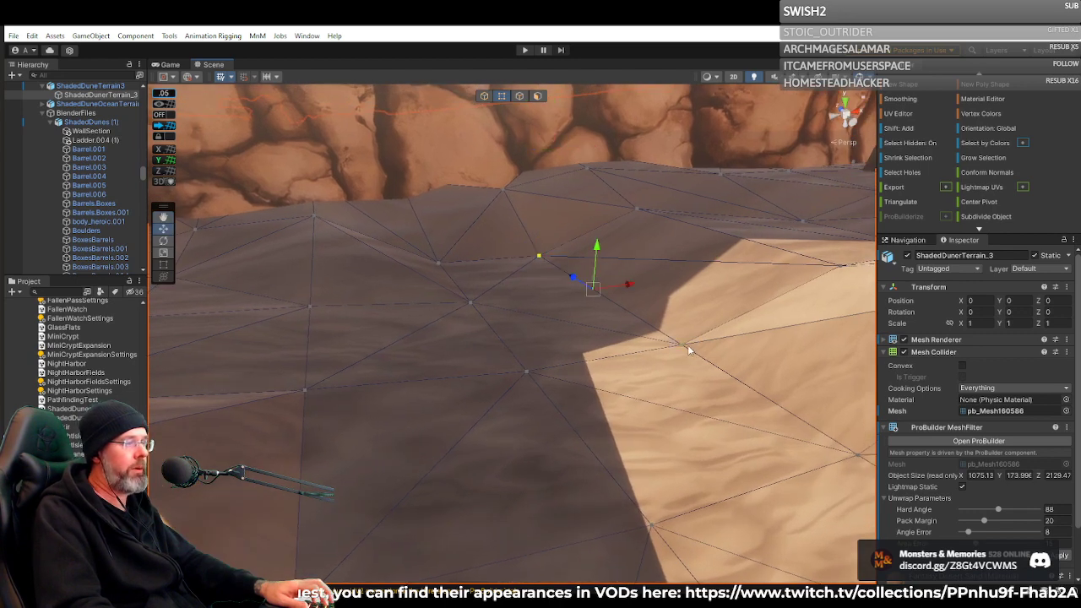
left_click_drag(595, 251, 596, 238)
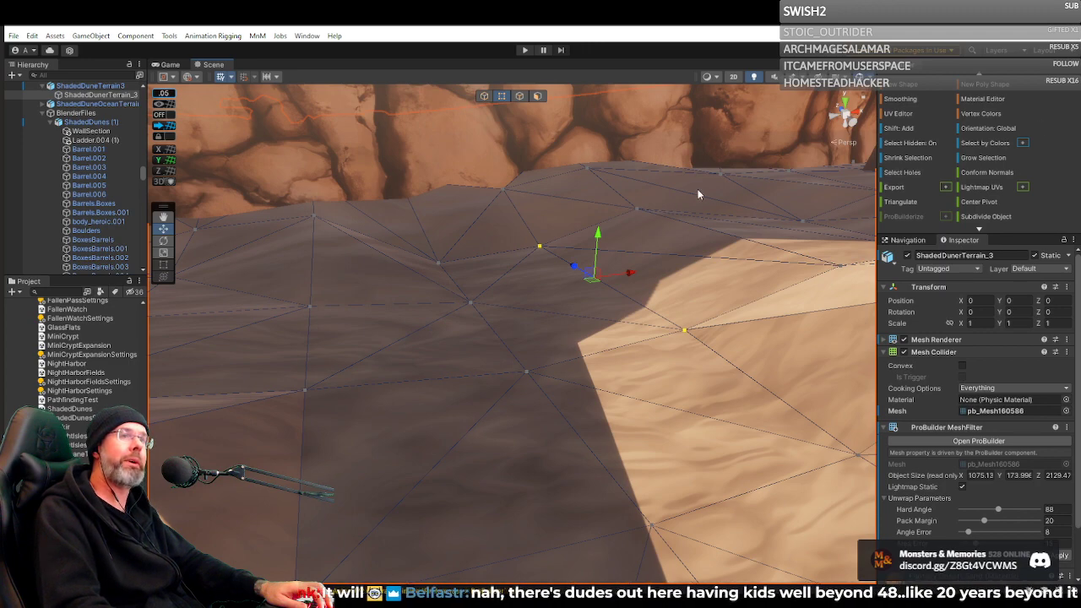
Select two vertices just inside the terrain border near the end of the stone road and lower them slightly.
right_click_drag(698, 192, 746, 286)
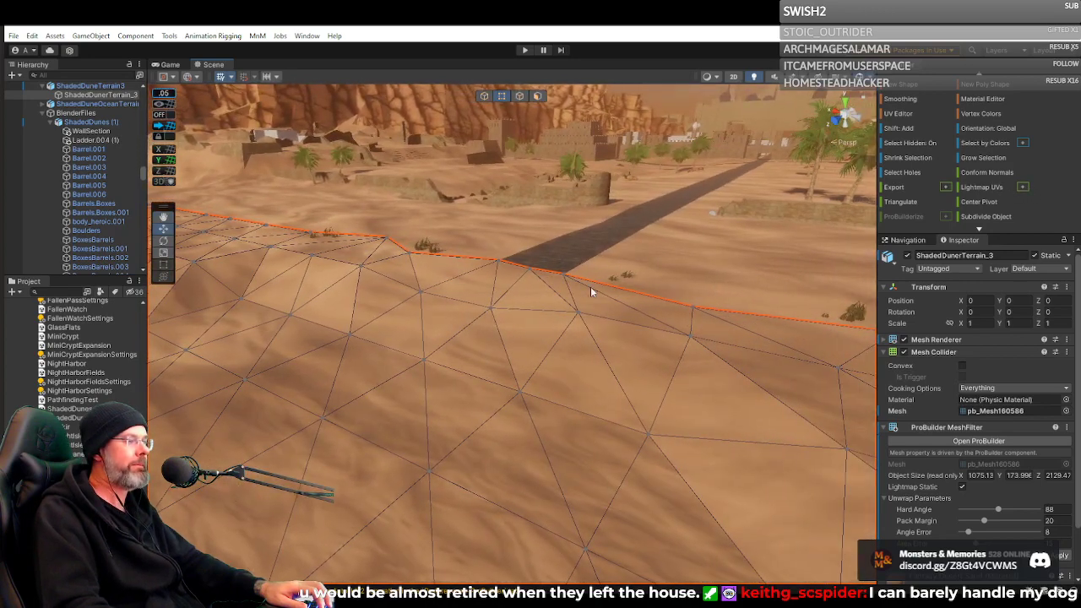
left_click_drag(622, 339, 621, 340)
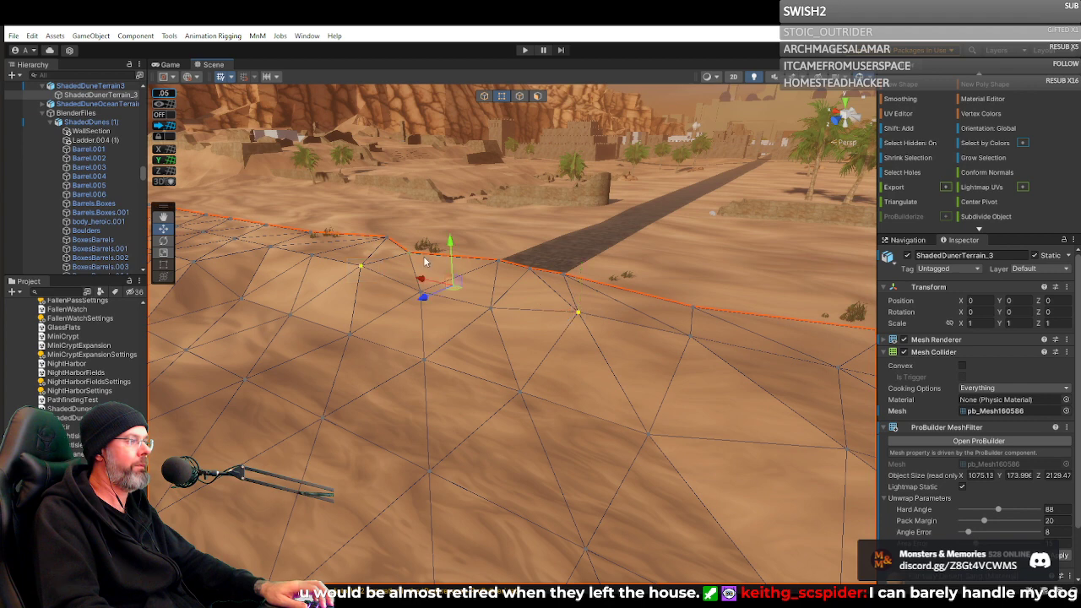
left_click_drag(447, 246, 444, 259)
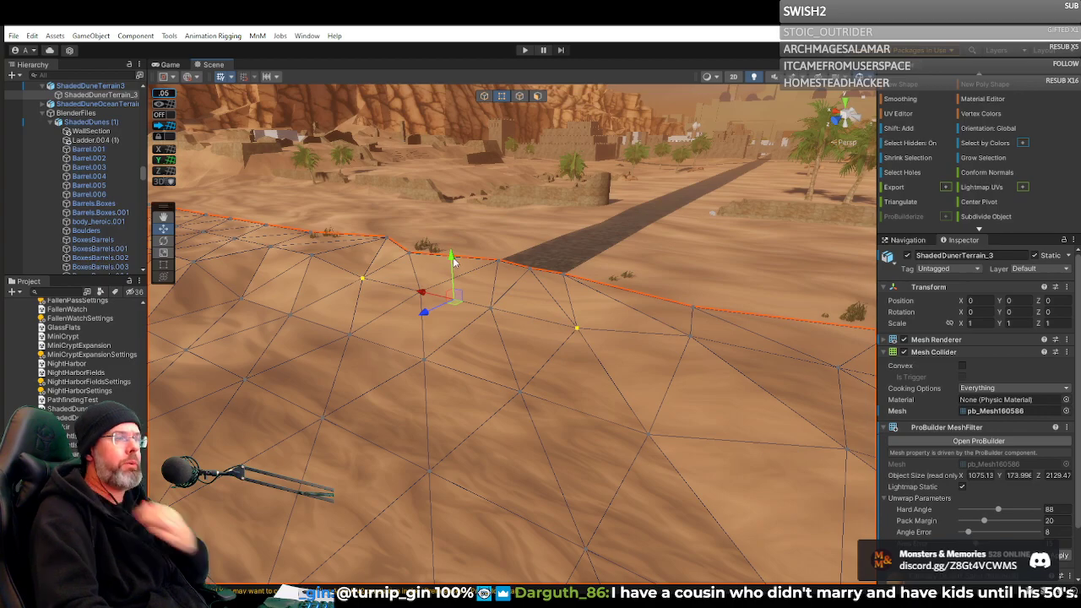
Select both grass clumps, Grass.124 and Grass.125, floating around the rock over the water.
right_click_drag(571, 253, 541, 279)
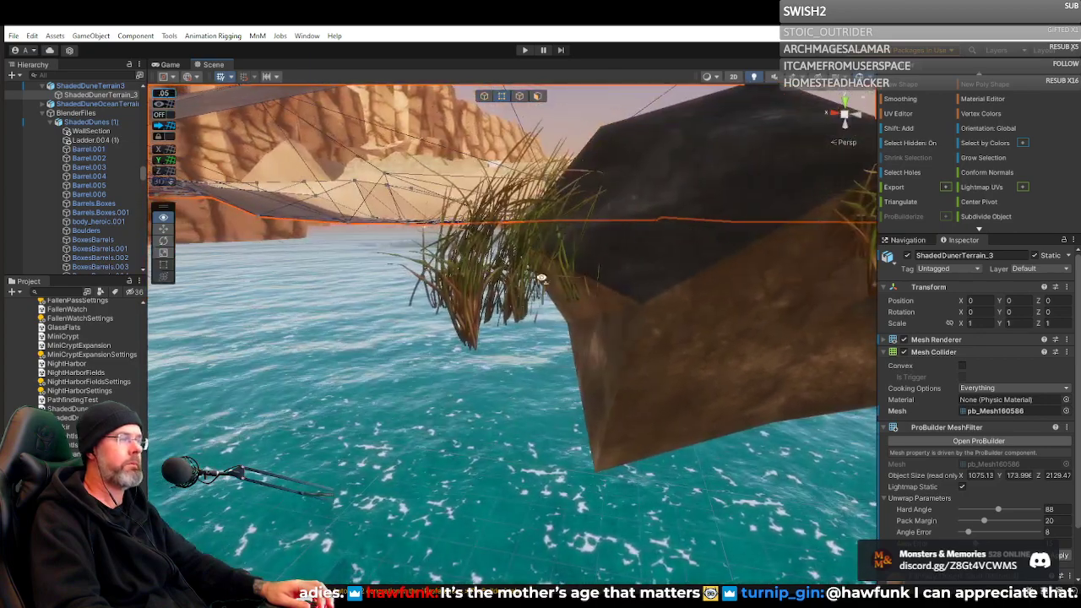
left_click(576, 275)
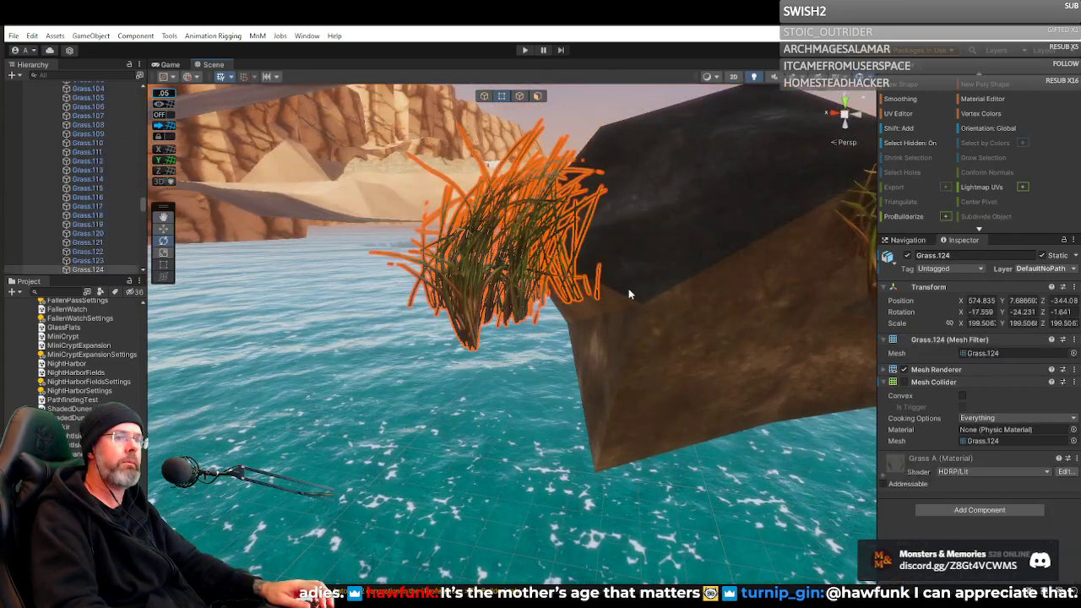
right_click_drag(666, 277, 716, 268)
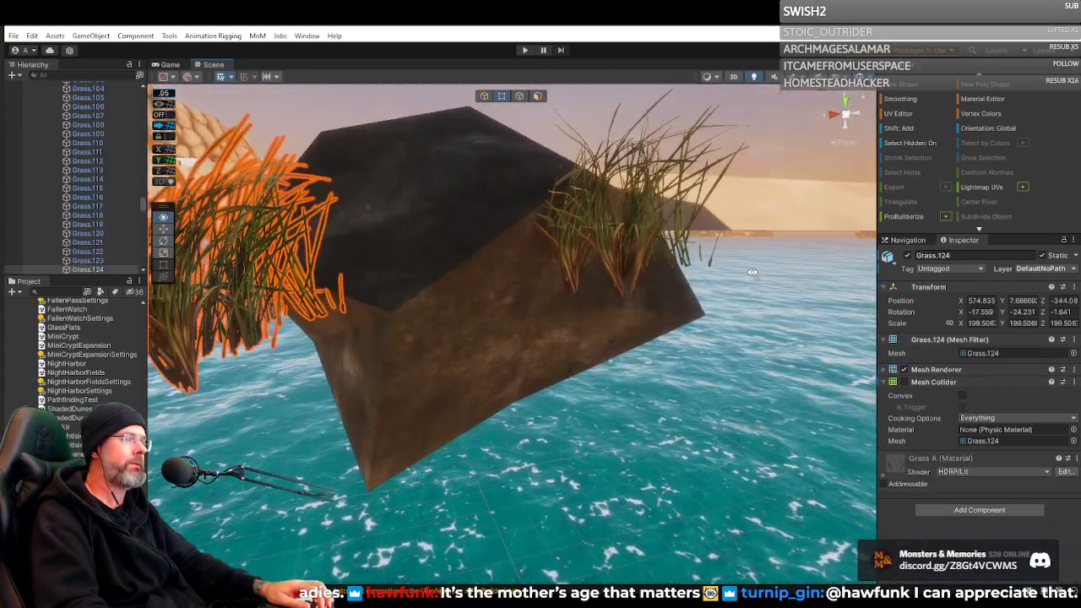
left_click(633, 254, "shift")
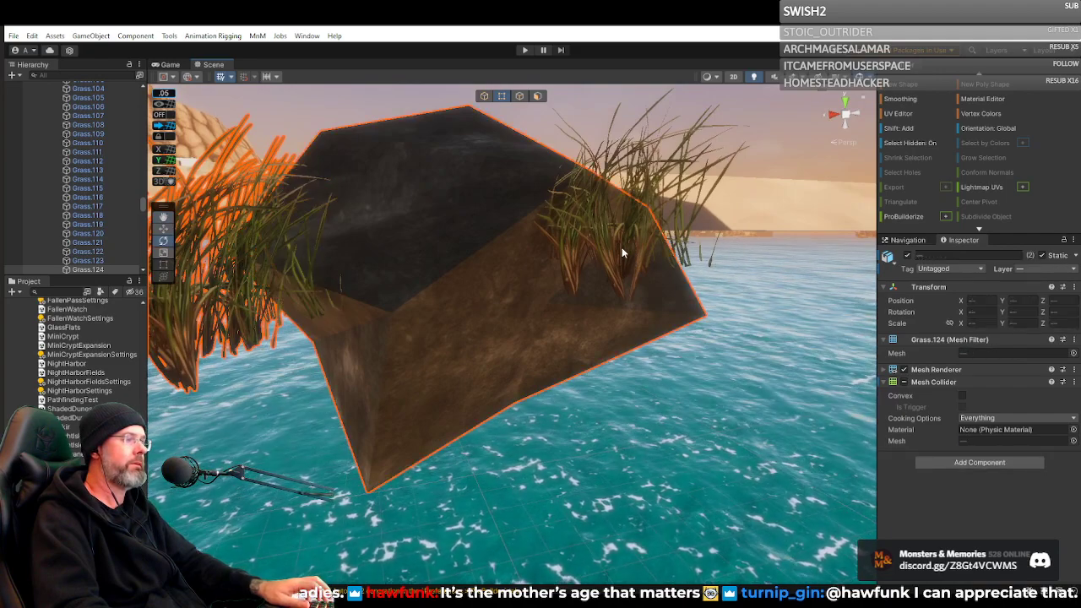
left_click(623, 249, "shift")
left_click(621, 253, "shift")
left_click(507, 282, "shift")
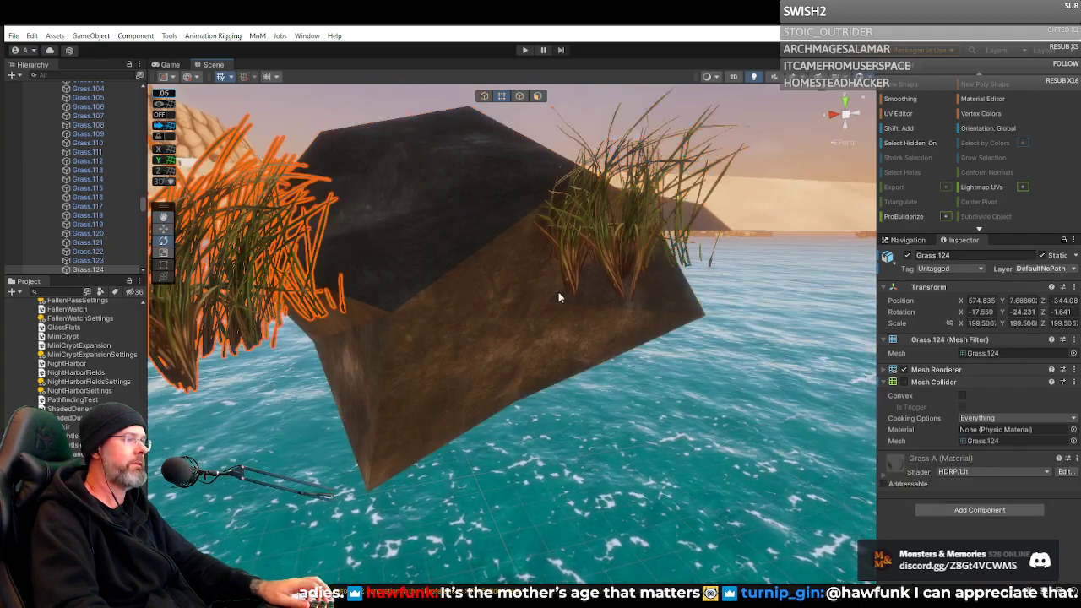
left_click_drag(592, 253, 551, 267, "alt")
left_click(551, 267, "shift")
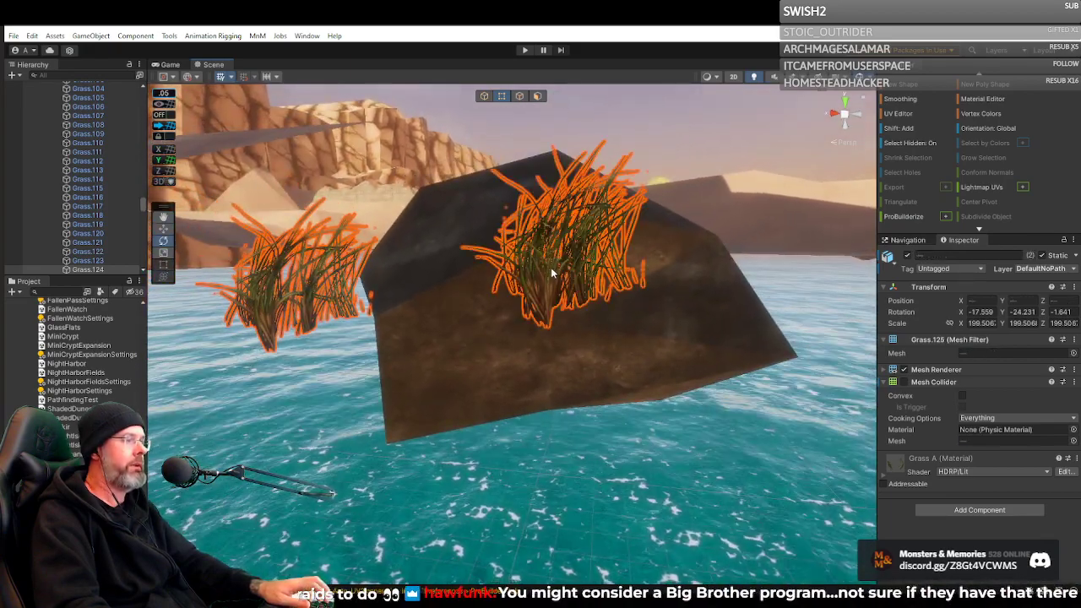
Switch to object editing and move the two selected grass clumps onto the open sand near the cliff base.
left_click_drag(491, 311, 42, 372, "alt")
key("s")
right_click_drag(42, 373, 1067, 383)
key("w")
right_click_drag(746, 311, 666, 287)
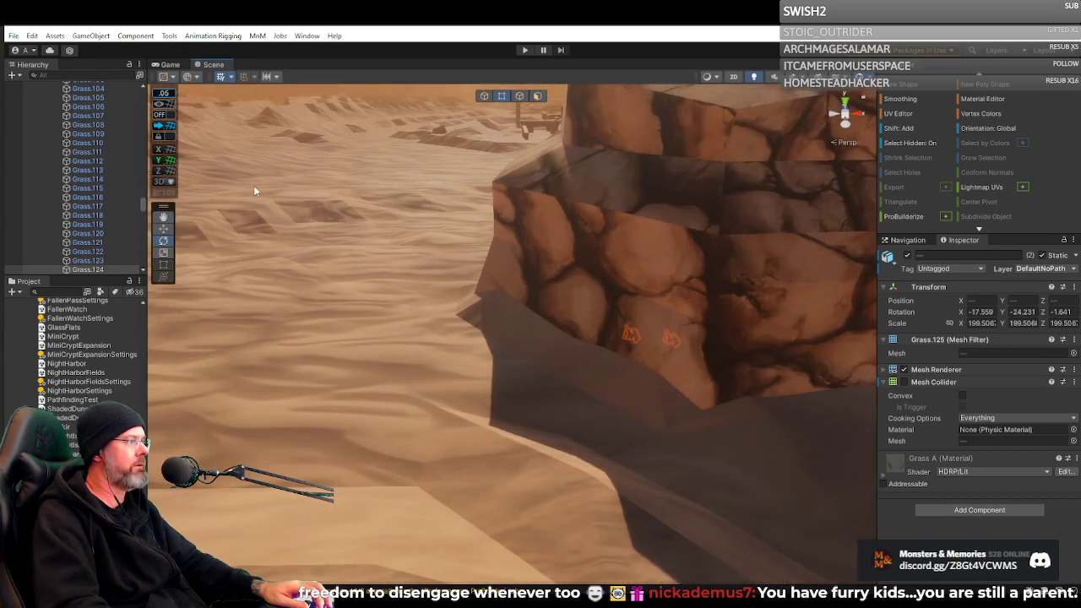
left_click(485, 97)
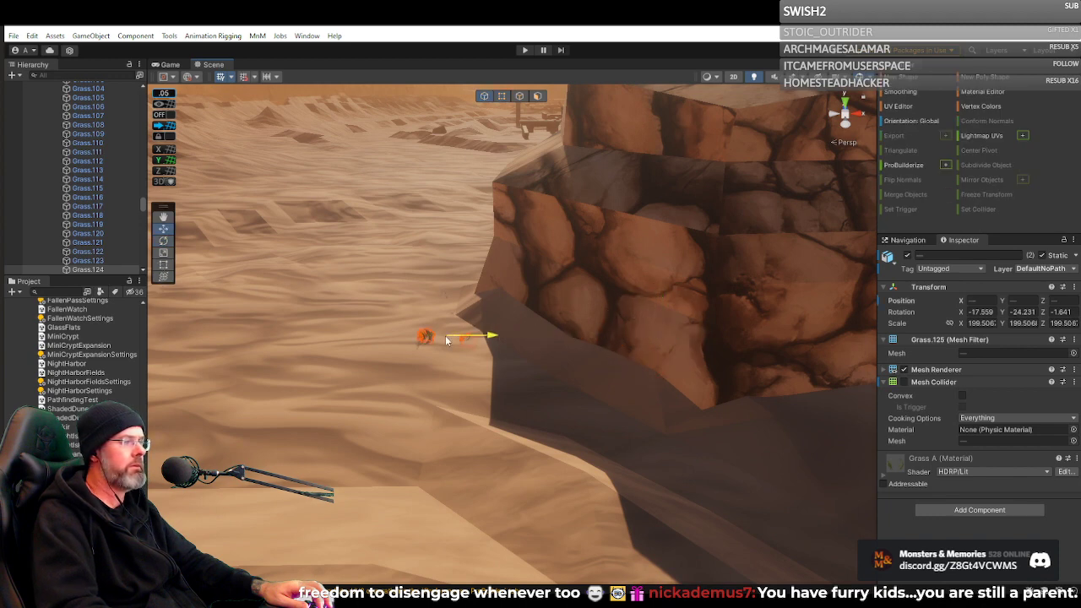
left_click_drag(446, 341, 195, 345)
right_click_drag(477, 325, 1065, 297)
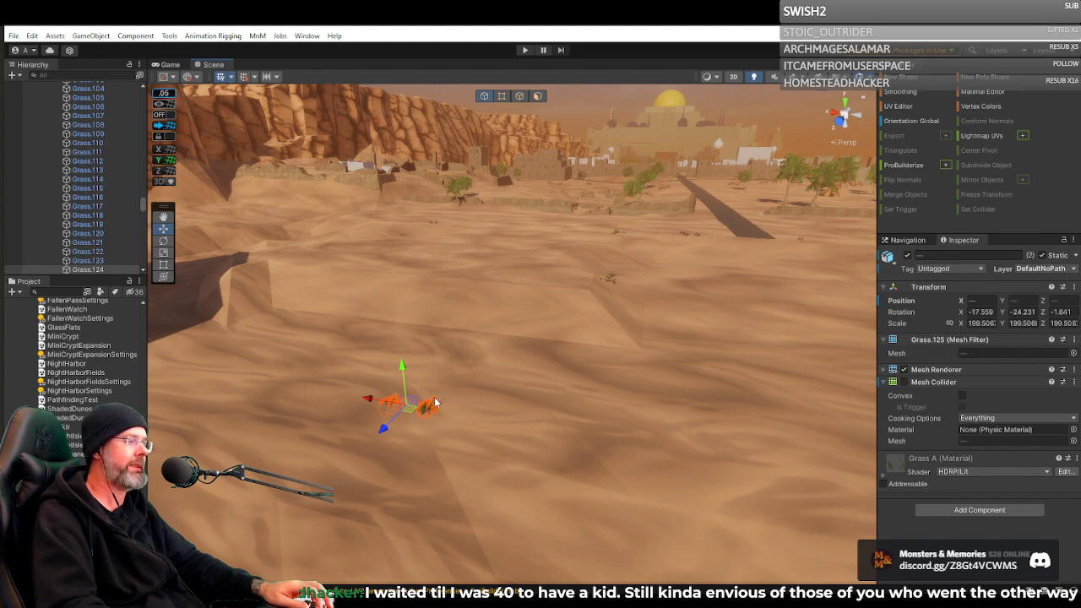
right_click_drag(158, 351, 517, 353)
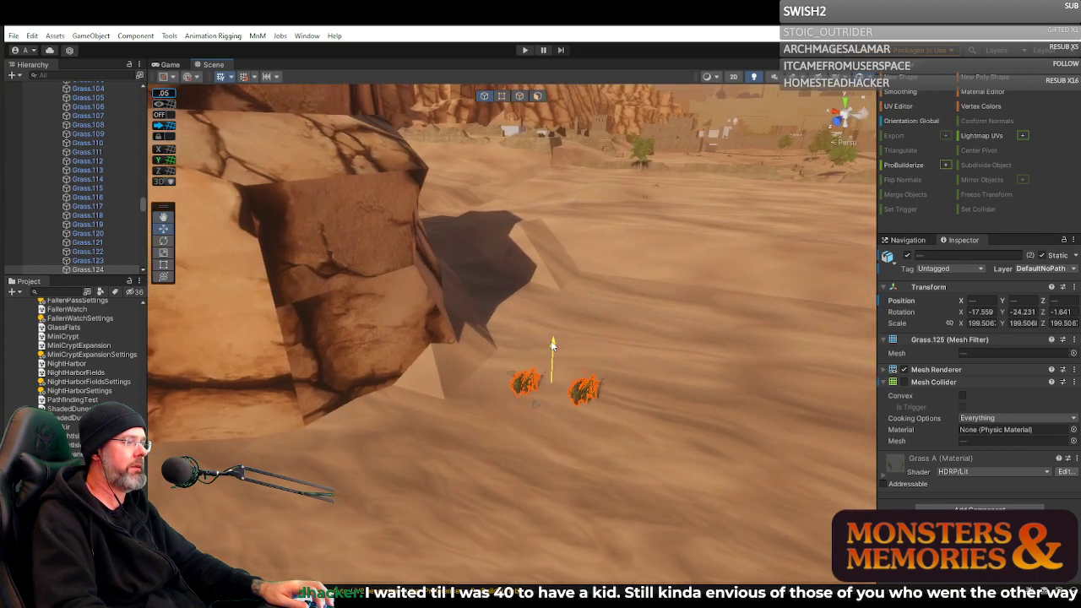
right_click_drag(617, 374, 545, 353)
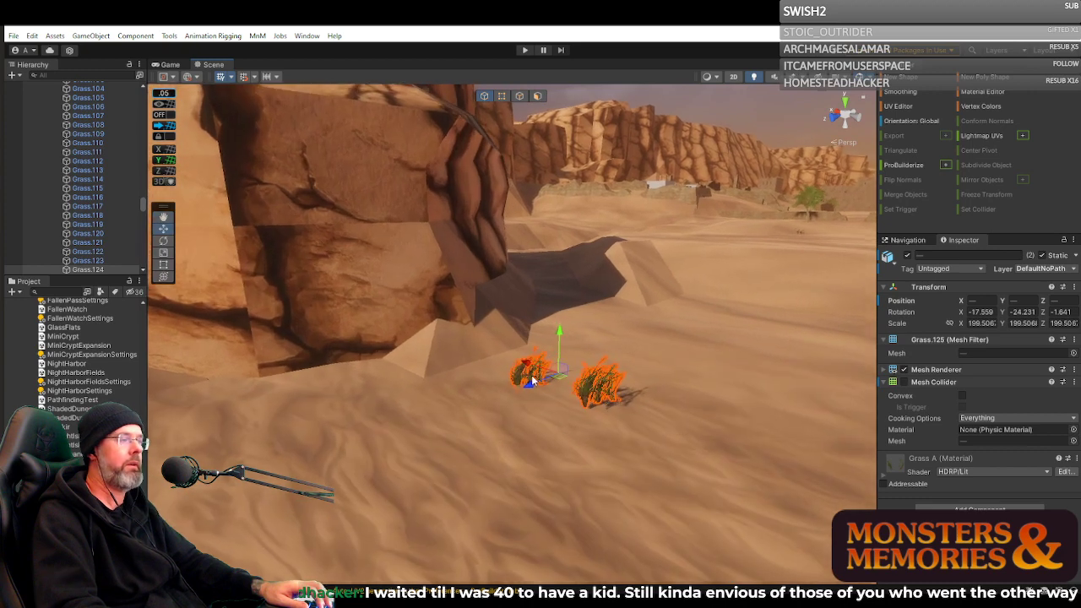
Move Grass.124 alone against the cliff base, to about X 547.03, Y 8.9, Z -324.6.
left_click(525, 375)
left_click(532, 381)
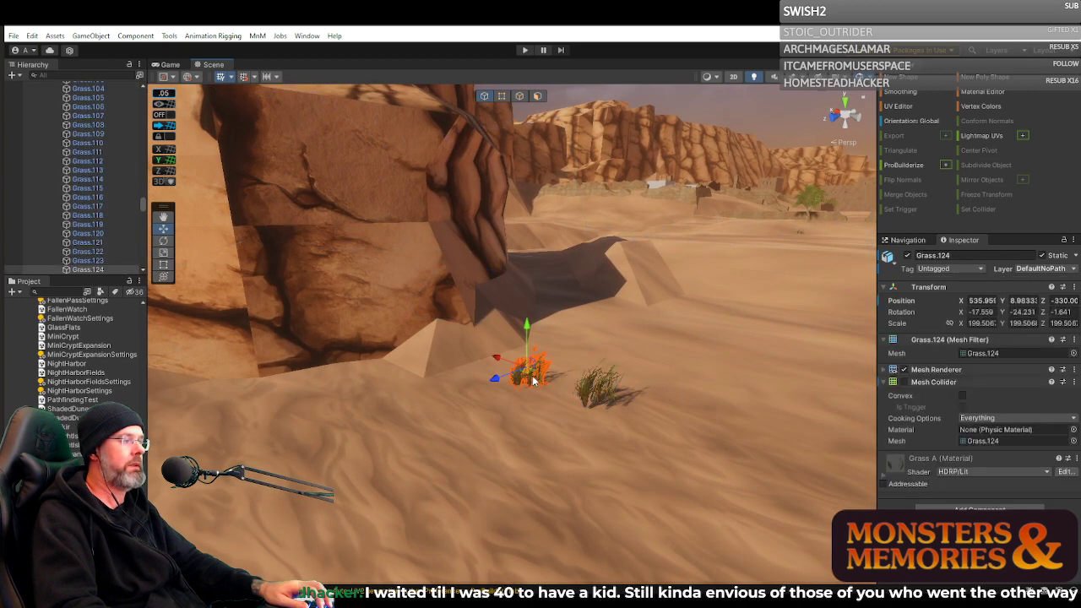
left_click_drag(529, 374, 409, 362)
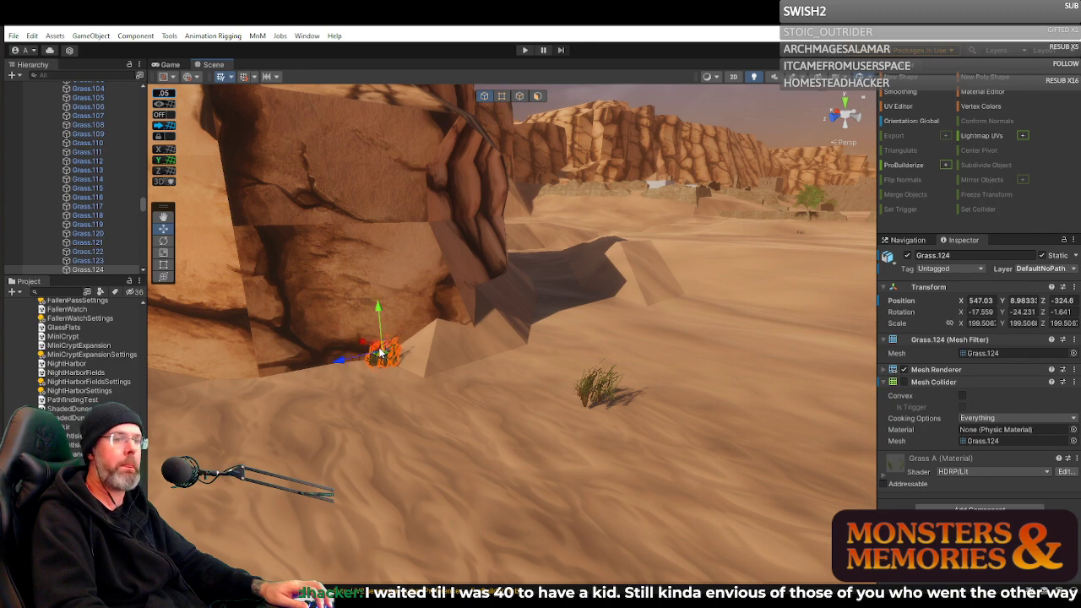
left_click_drag(378, 310, 378, 311)
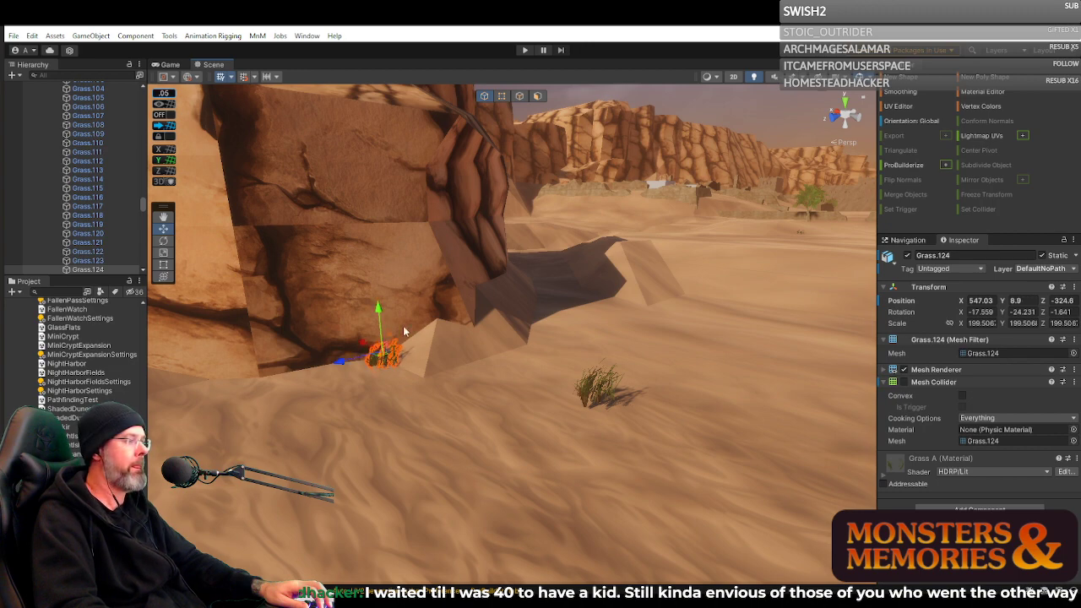
Select Grass.125 alone and move it beside the other clump at the cliff base, raising it to about Y 10.52.
right_click_drag(403, 325, 491, 380)
key("s")
key("d")
key("w")
key("s")
left_click(467, 363)
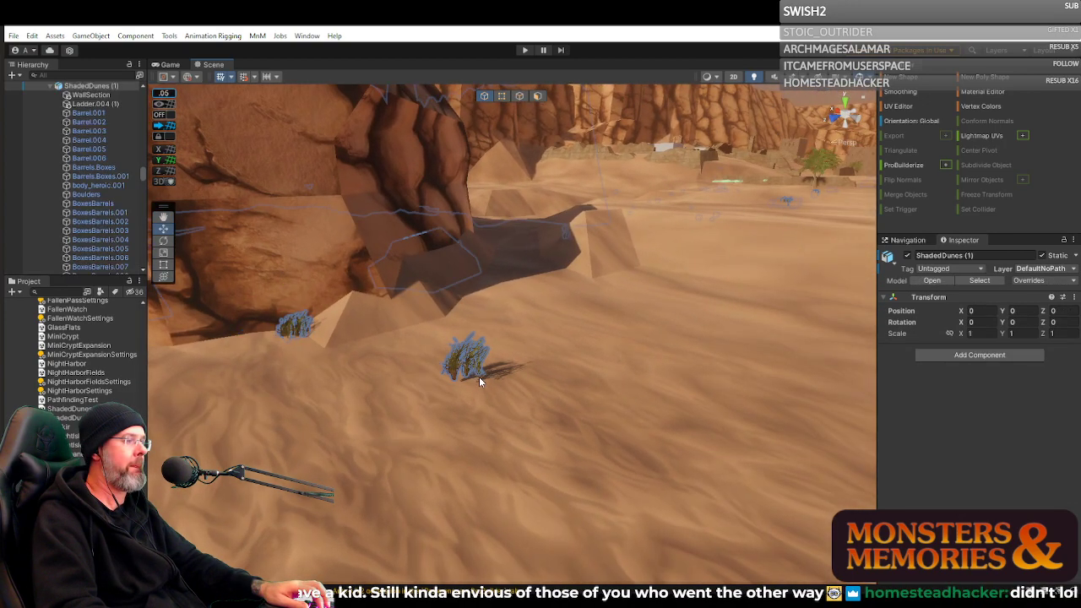
left_click(464, 364)
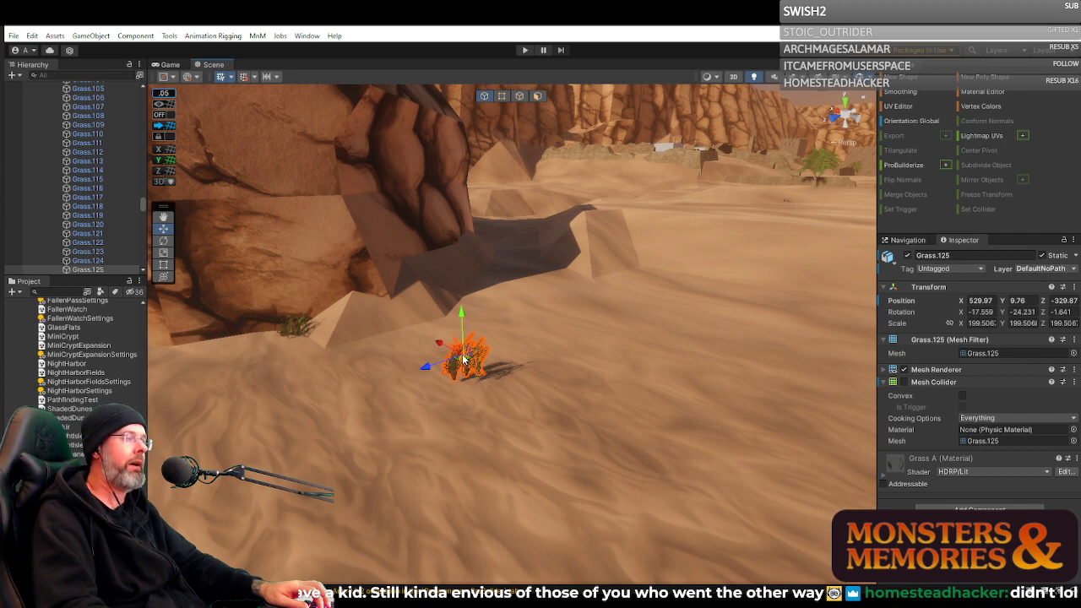
left_click_drag(449, 365, 340, 332)
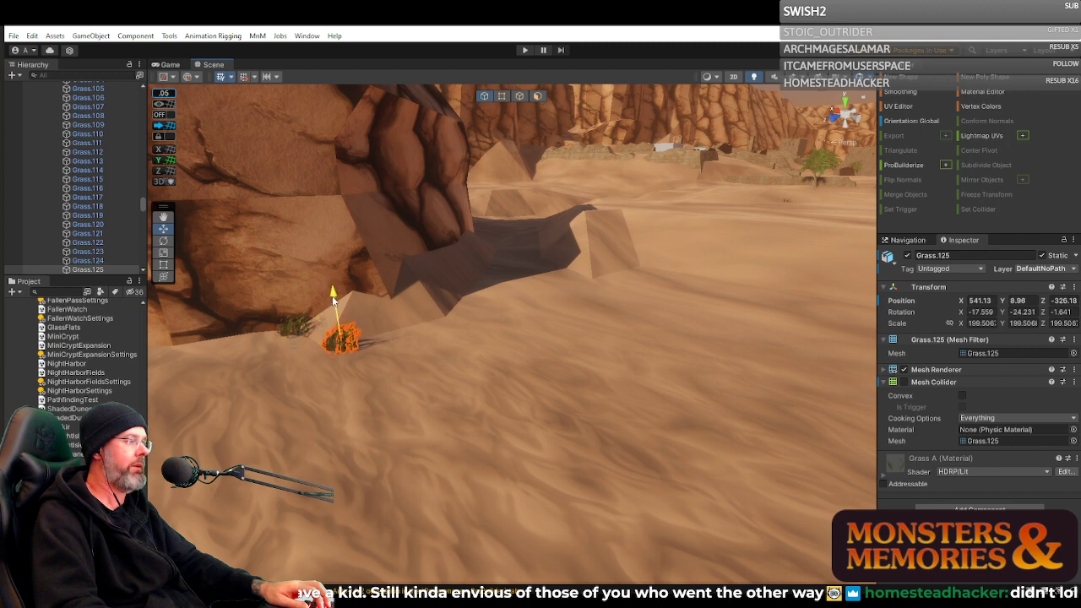
middle_click_drag(372, 333, 485, 337)
left_click_drag(485, 338, 409, 341, "alt")
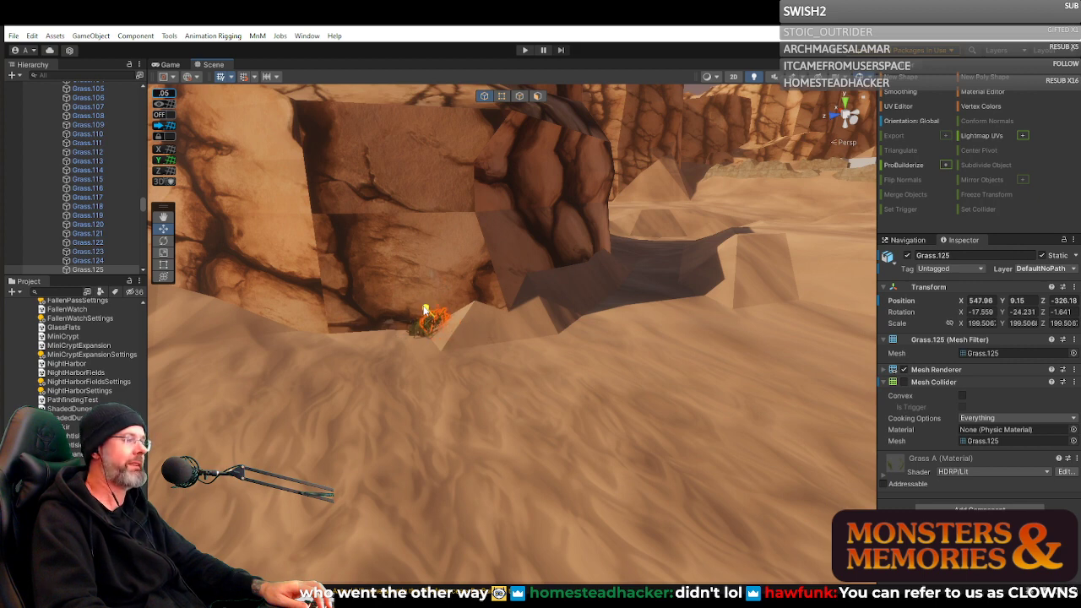
left_click_drag(433, 279, 431, 262)
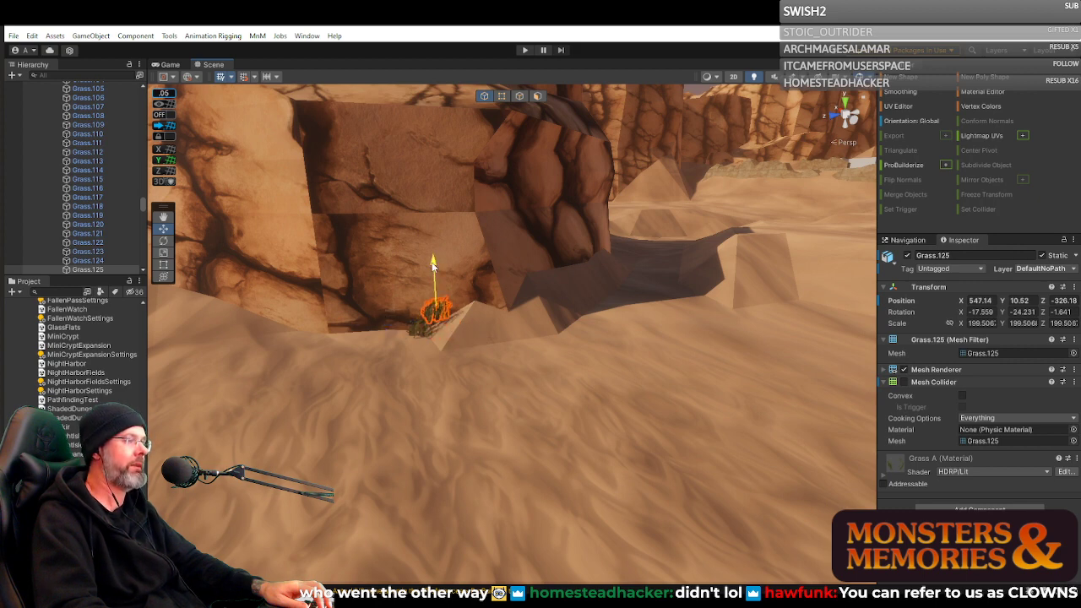
Relocate Grass.125 to the foot of the angular dune ridge past the shaded hollow, at about X 541.59, Y 9.03, Z -361.54.
left_click_drag(395, 316, 660, 314)
right_click_drag(688, 315, 781, 313)
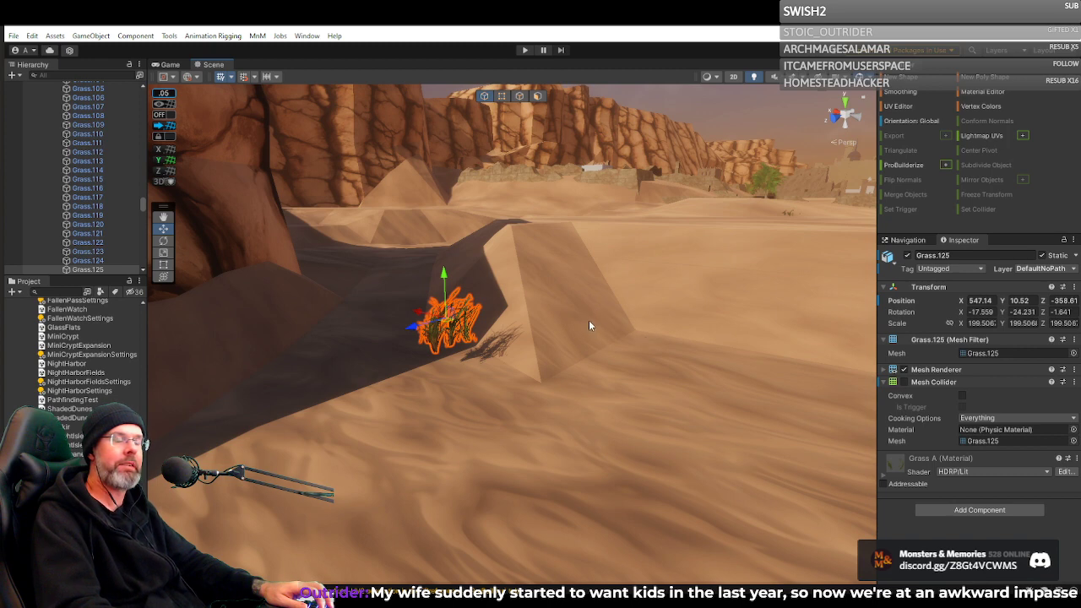
left_click_drag(445, 323, 572, 343)
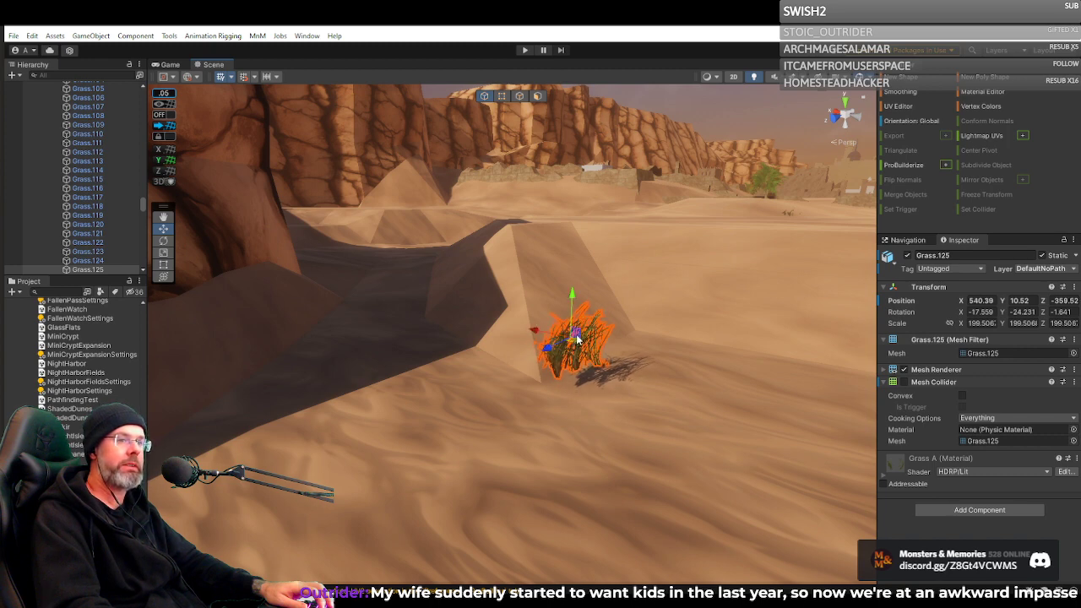
left_click_drag(571, 299, 570, 327)
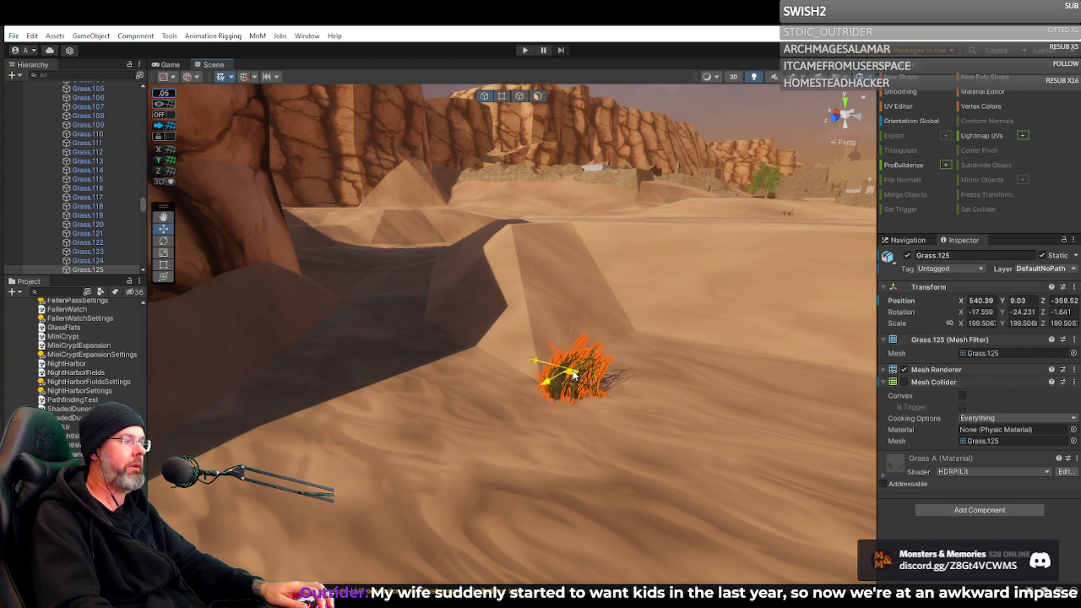
mouse_move(572, 374)
left_mouse_down()
mouse_move(561, 358)
mouse_move(571, 359)
left_mouse_up()
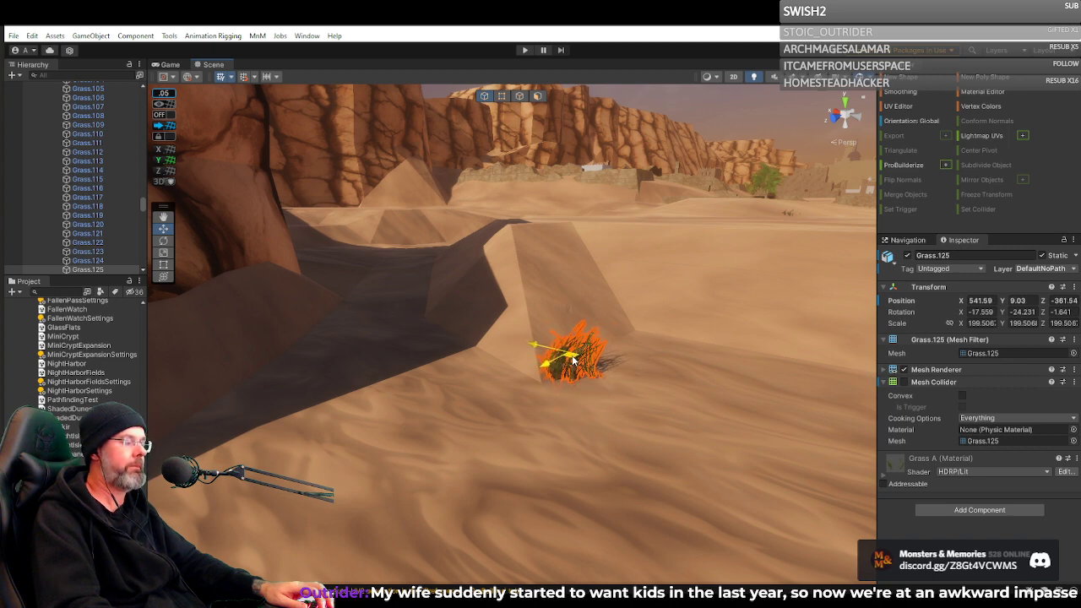
Duplicate Grass.124 and place the copy at the shaded hollow's edge, at about X 548.88, Y 8.9, Z -346.17.
right_click_drag(616, 360, 395, 390)
left_click(395, 388)
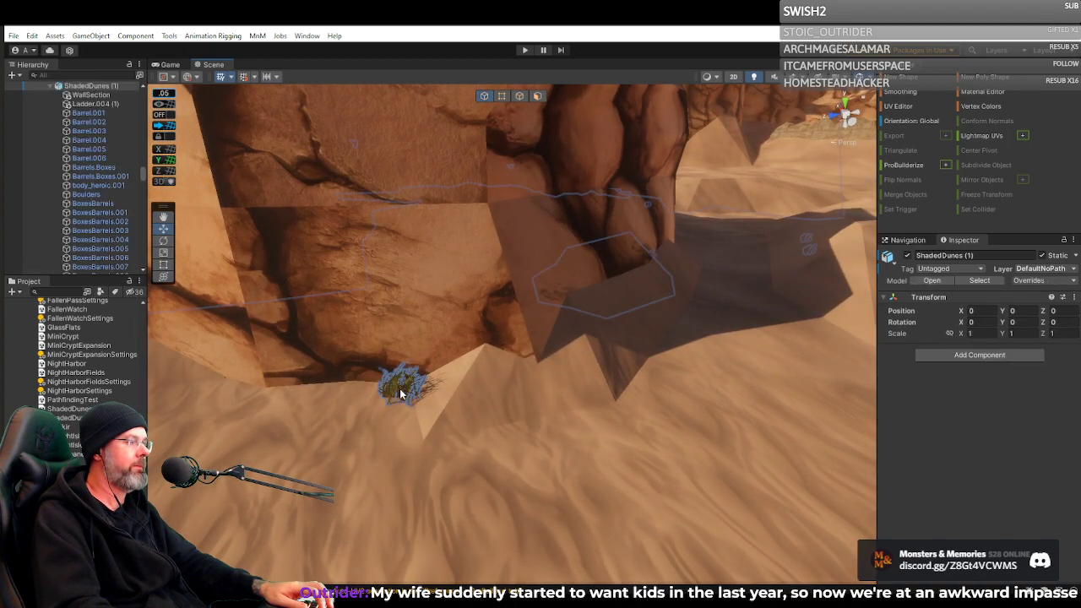
left_click(400, 388)
key("ctrl+d")
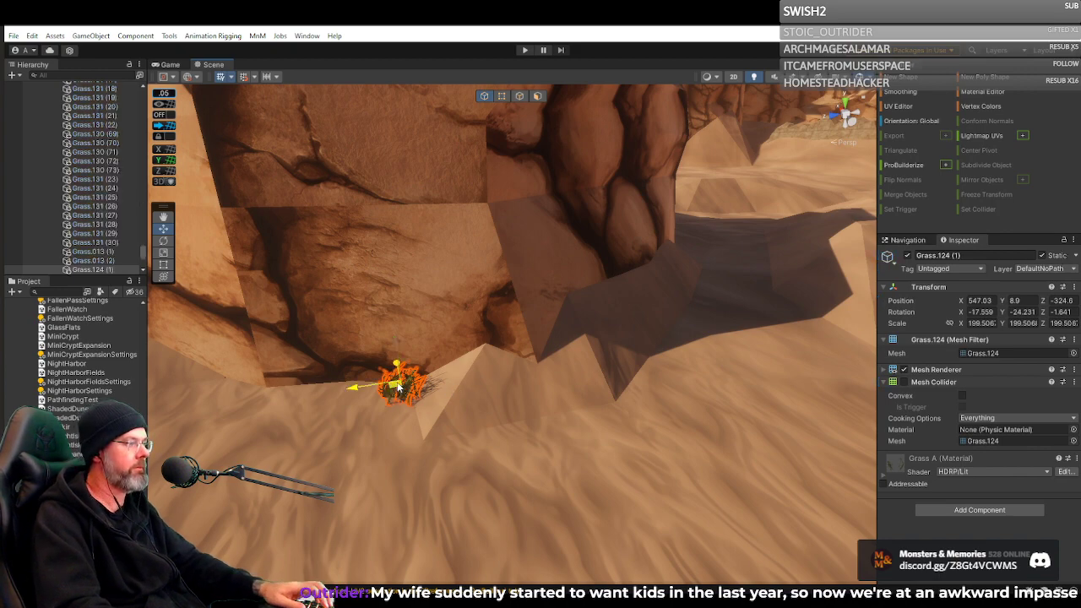
left_click_drag(397, 384, 626, 381)
right_click_drag(626, 380, 532, 378)
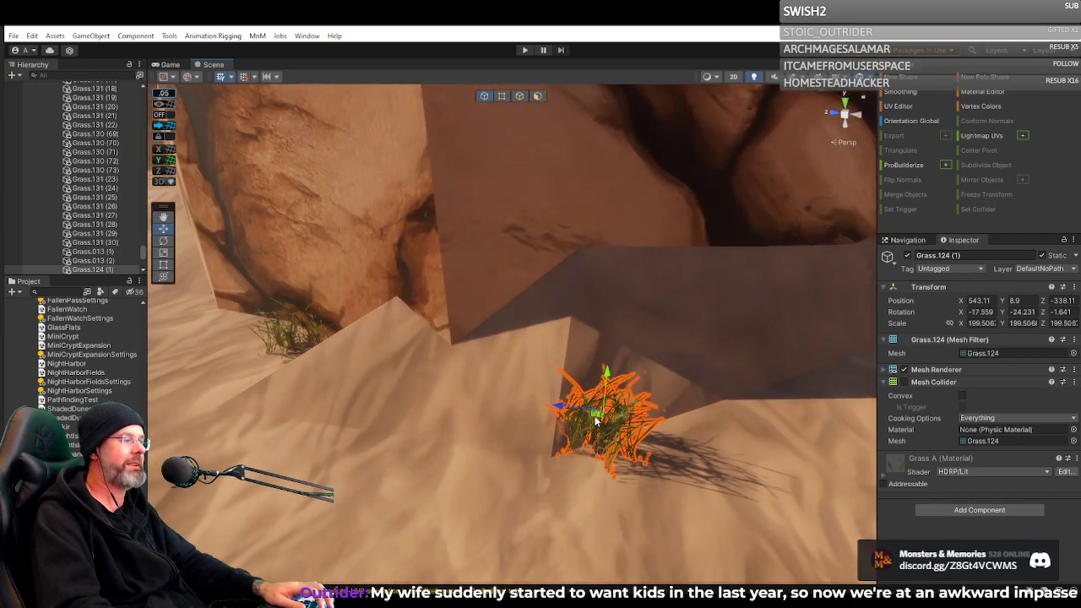
left_click_drag(596, 421, 643, 412)
right_click_drag(643, 412, 619, 390)
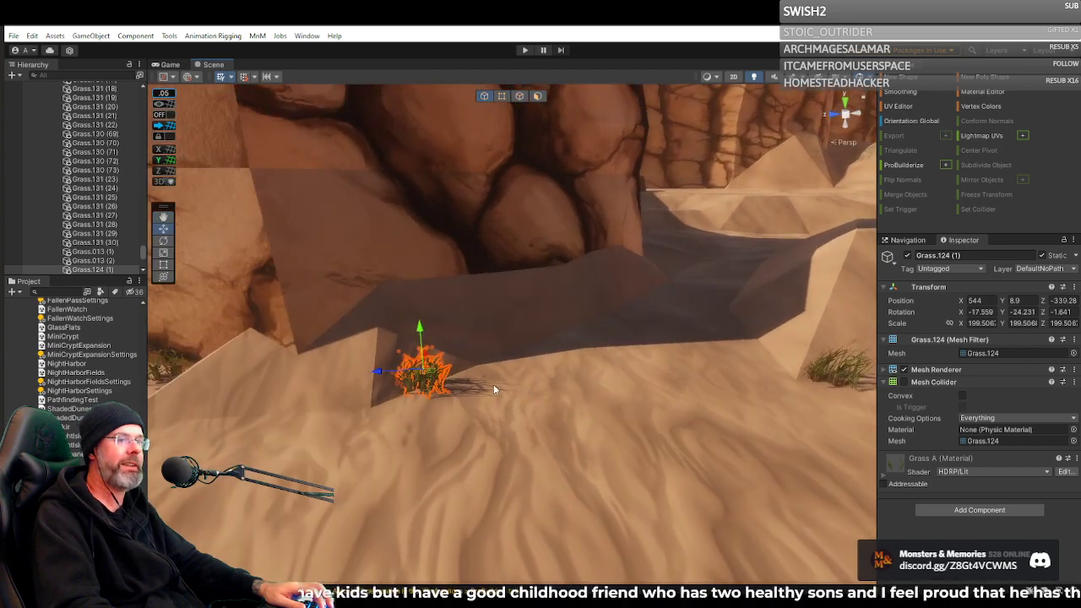
left_click_drag(428, 377, 540, 339)
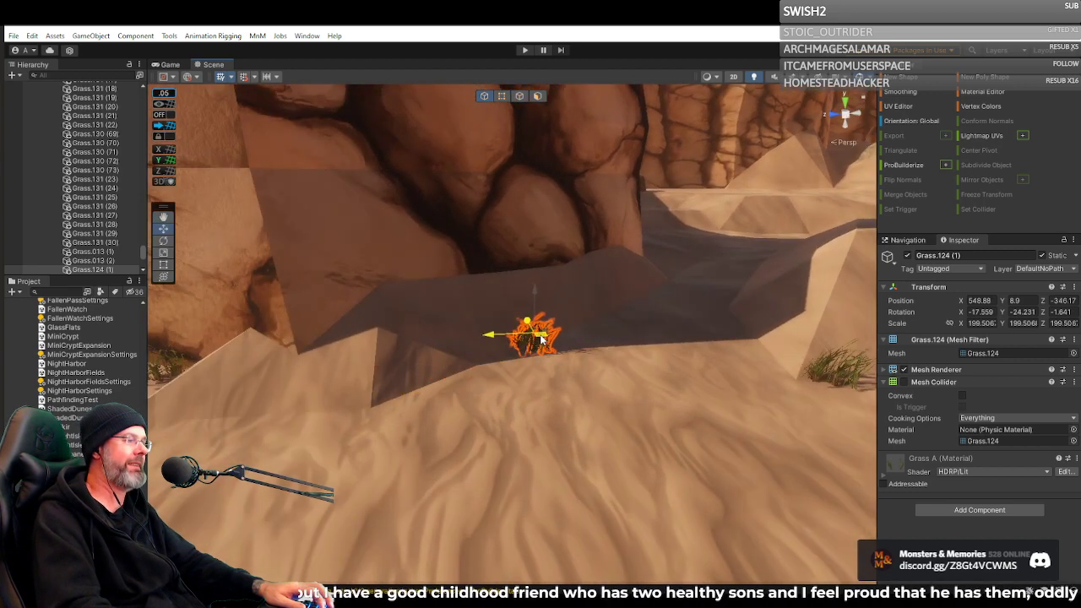
Duplicate Grass.124 again and move the second copy beside the dark sand crease, to about X 542.91, Z -336.96.
right_click_drag(577, 340, 480, 334)
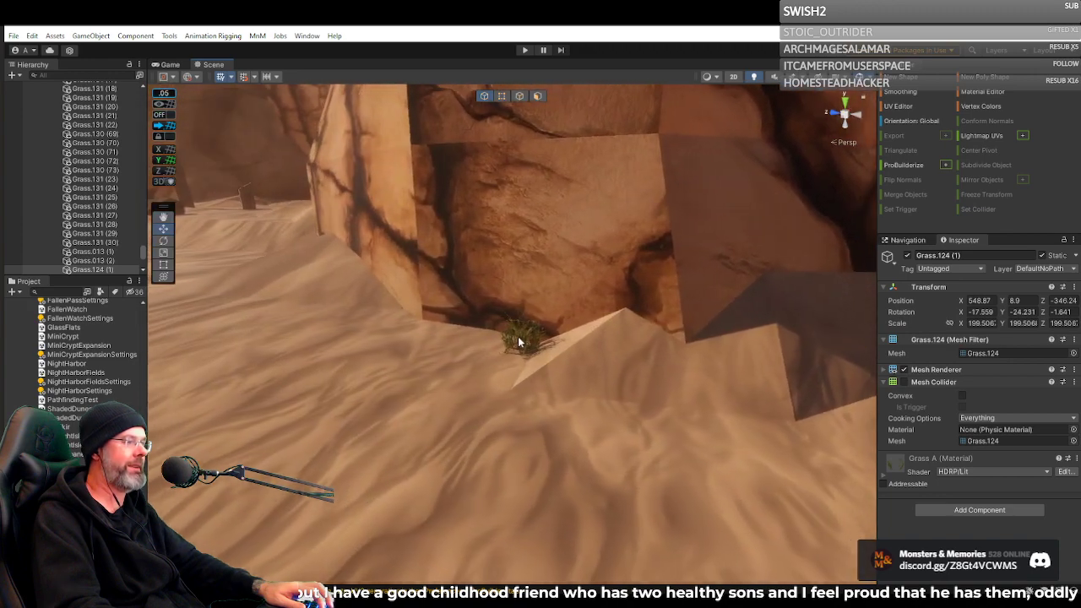
left_click(524, 344)
left_click(524, 344)
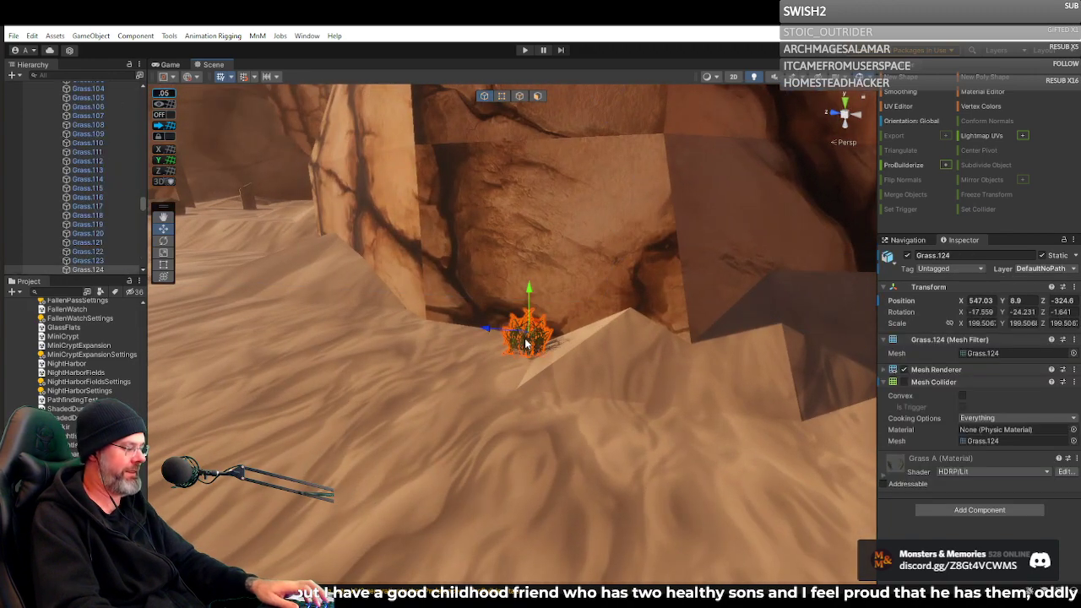
key("ctrl+d")
left_click_drag(531, 340, 811, 385)
key("f")
key("d")
right_click_drag(815, 386, 781, 380)
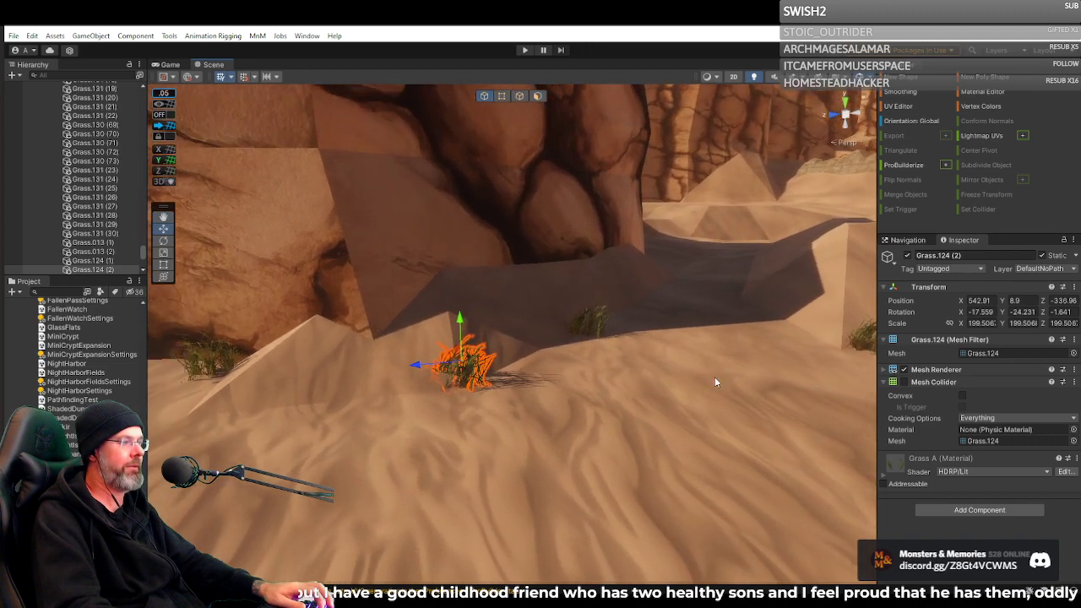
Position the second copy beside the clump at the shadow edge, at about X 546.38, Y 8.96, Z -343.42.
left_click_drag(461, 366, 548, 337)
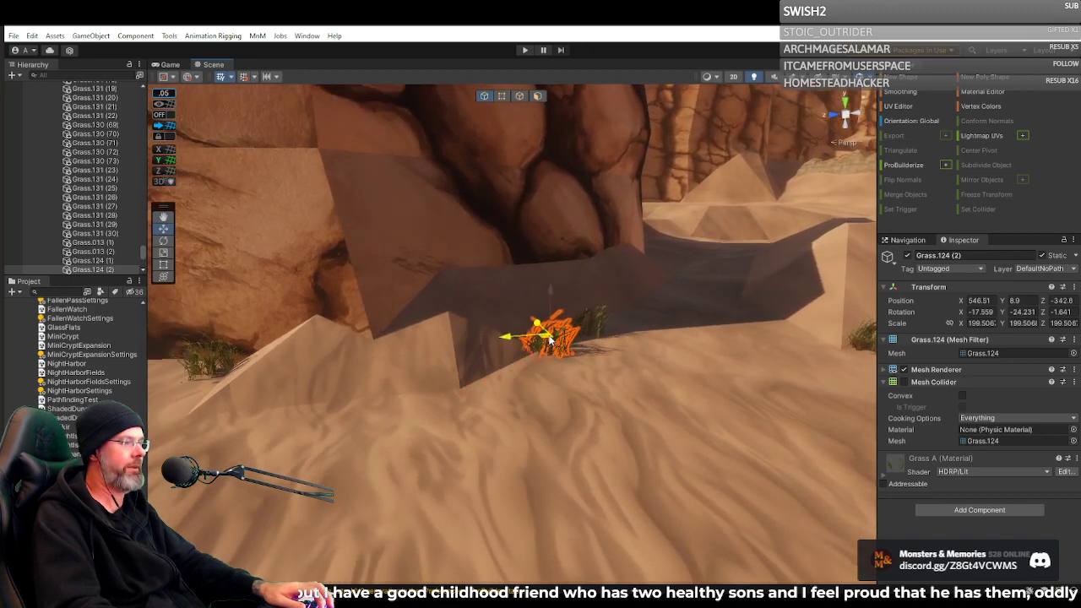
left_click_drag(550, 292, 549, 301)
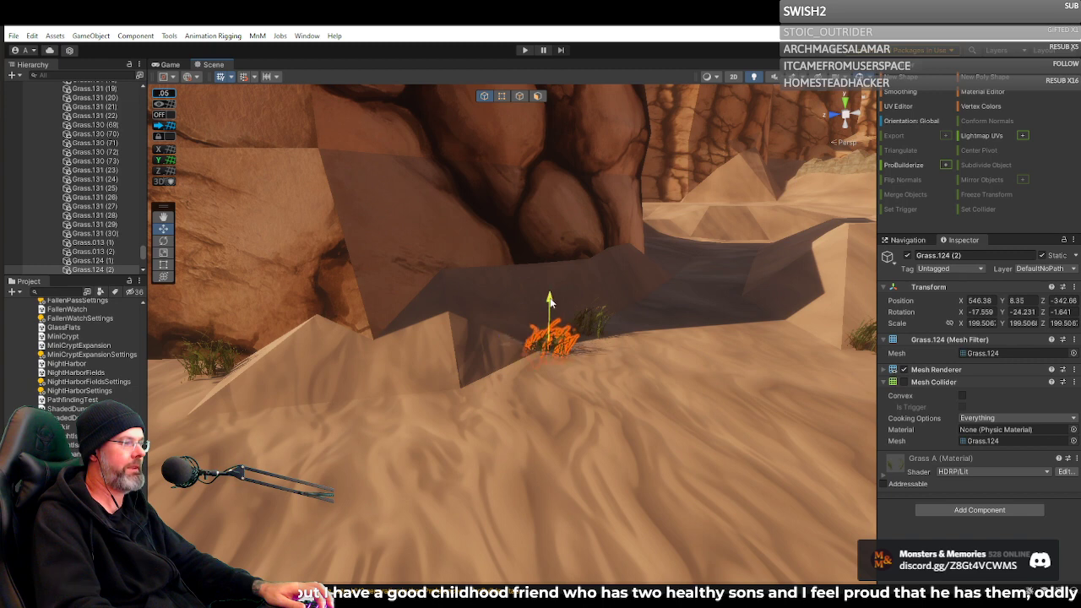
right_click_drag(629, 351, 653, 339)
key("w")
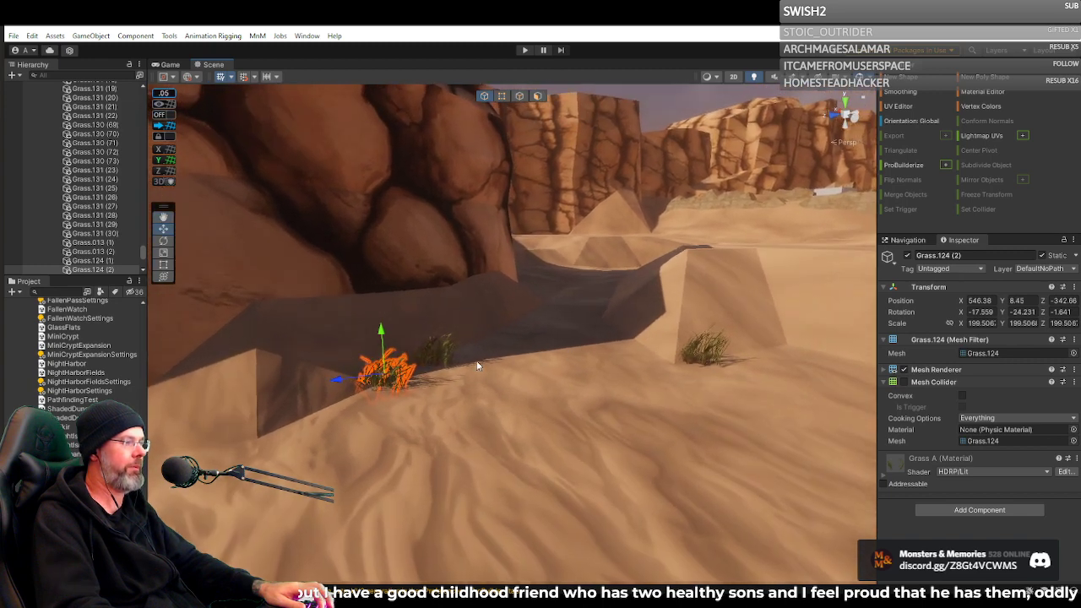
left_click_drag(378, 385, 394, 366)
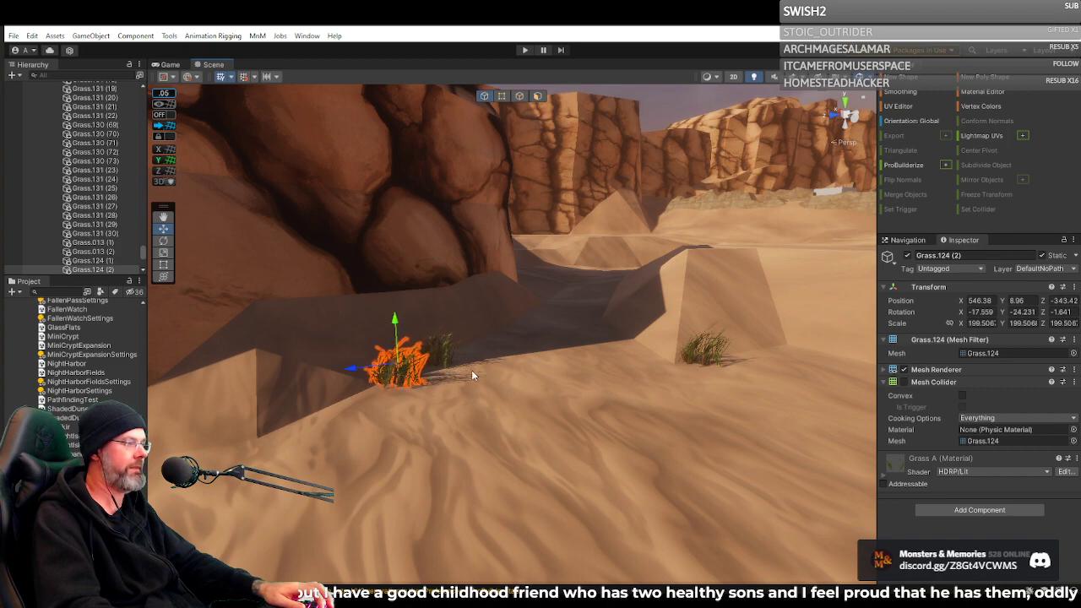
Duplicate Grass.124 and place the copy on the open sand beside the angular dune peak, at about X 541.65, Z -330.66.
right_click_drag(479, 370, 377, 359)
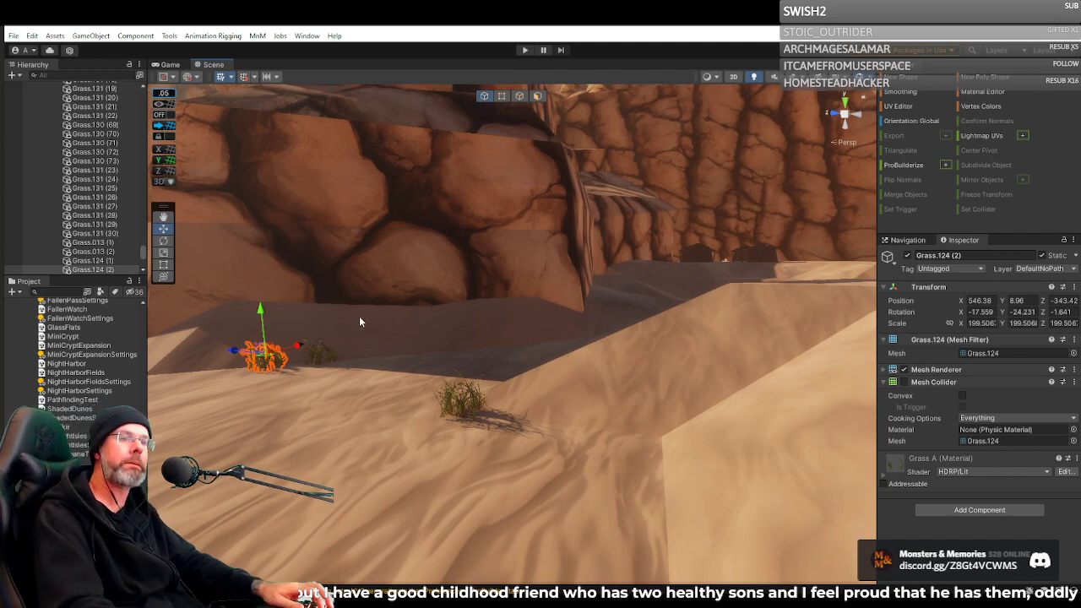
right_click_drag(504, 325, 573, 304)
key("w")
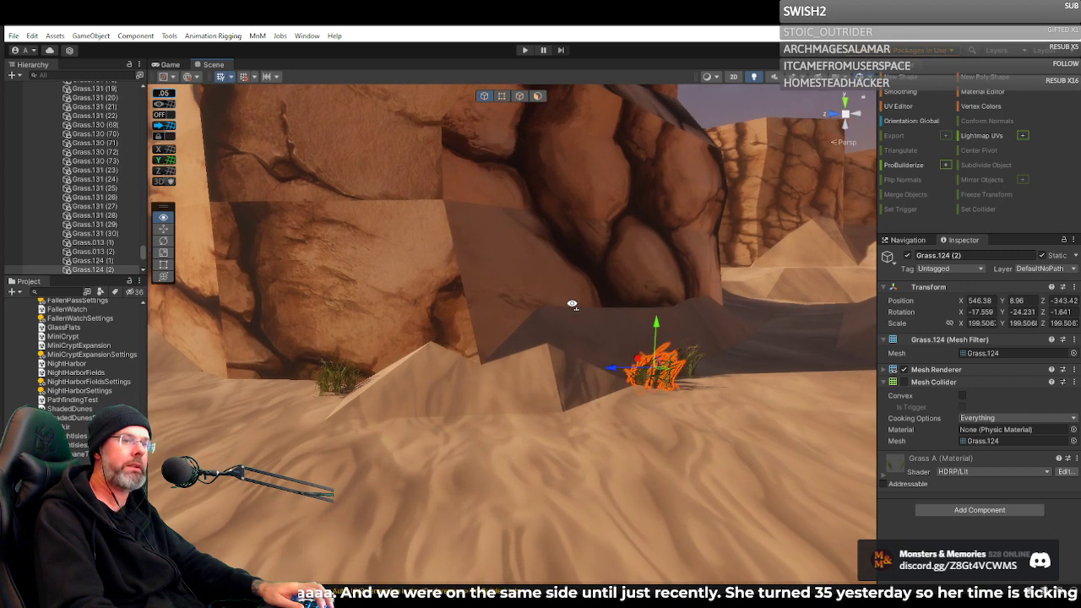
left_click(351, 374)
left_click(357, 376)
right_click_drag(357, 376, 585, 434)
key("a")
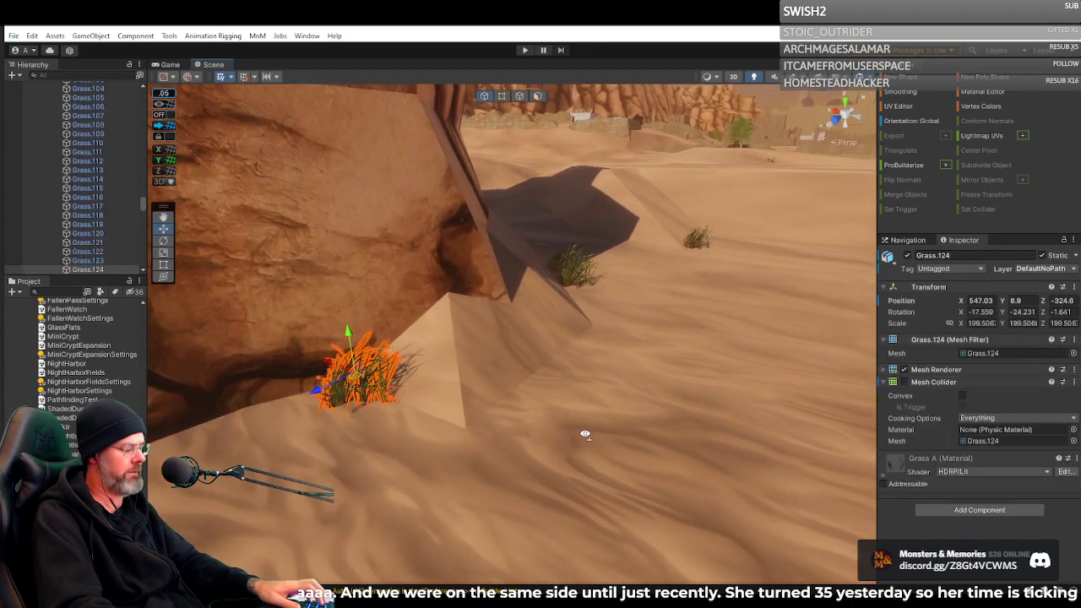
key("ctrl+d")
left_click_drag(359, 380, 557, 354)
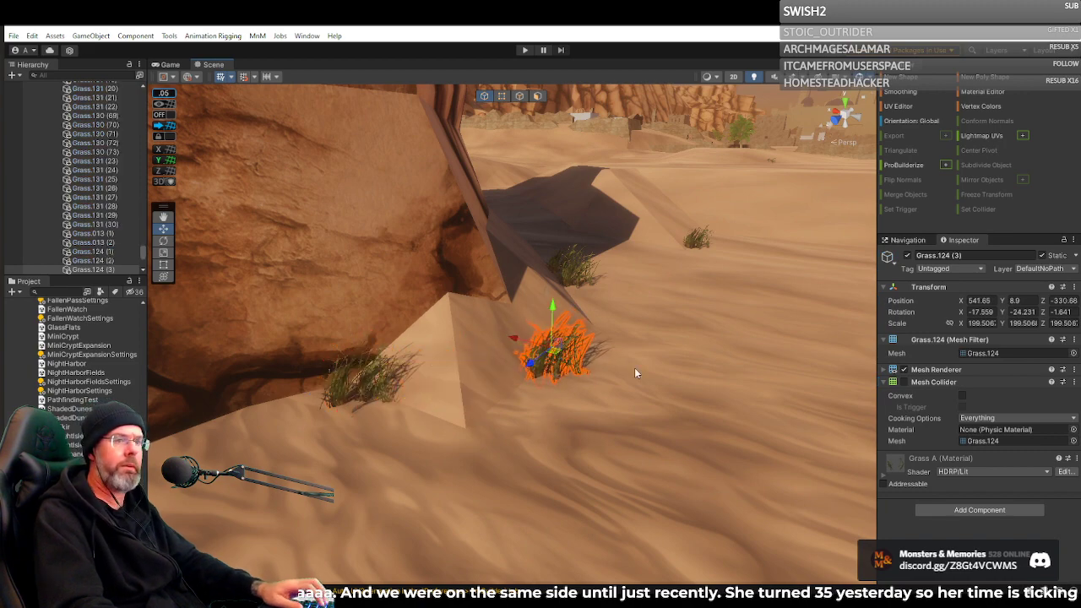
Move the new Grass.124 copy beside the two clumps at the shaded hollow's edge, at about X 546.78, Y 8.87, Z -340.64.
right_click_drag(636, 373, 490, 298)
key("w")
right_click_drag(539, 380, 544, 418)
key("e")
left_click_drag(477, 419, 529, 417)
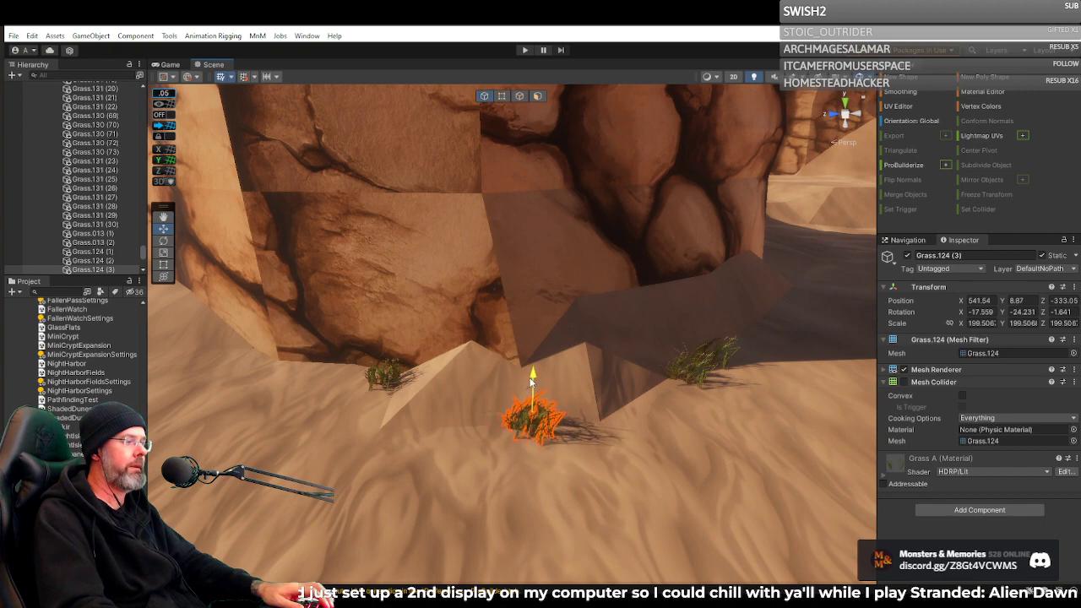
key("w")
right_click_drag(562, 416, 491, 411)
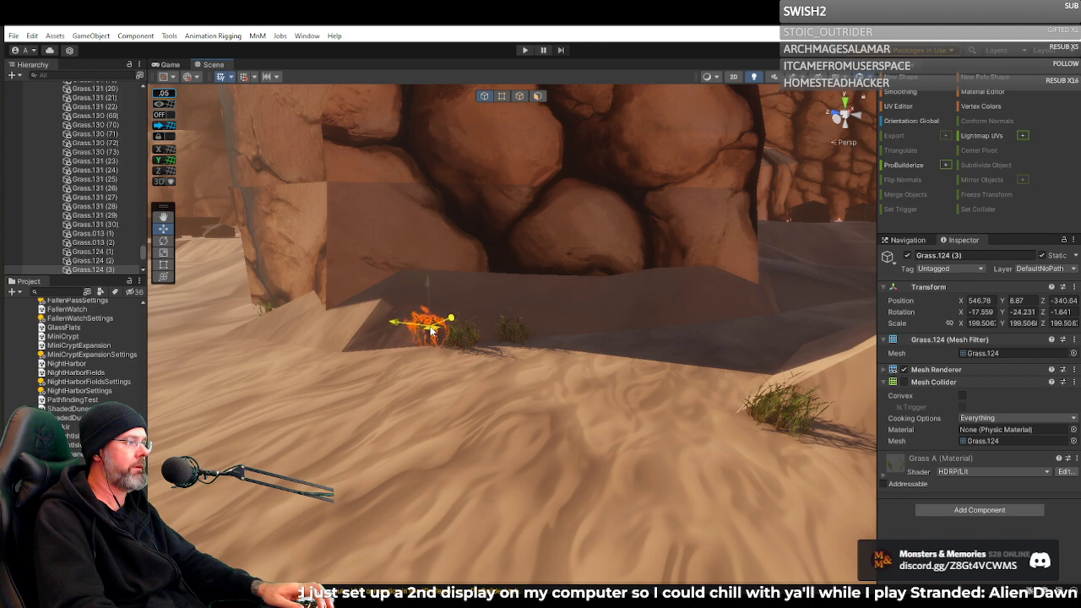
Shift Grass.124 (2) closer to the far clump at the shadow edge, at about X 546.66, Y 8.96, Z -344.8.
right_click_drag(456, 330, 587, 354)
key("w")
key("a")
left_click(505, 317)
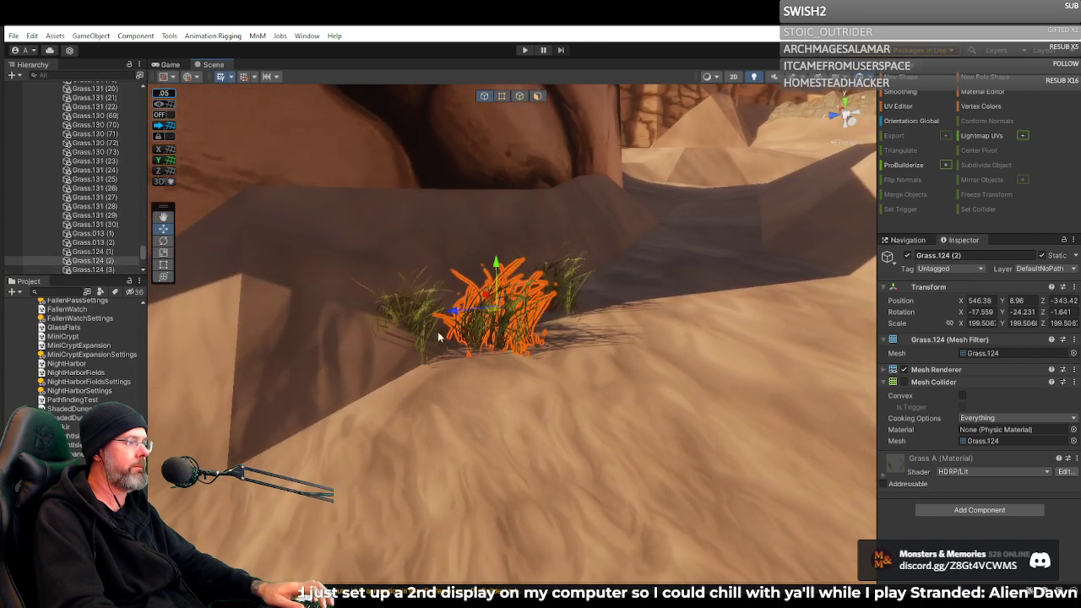
left_click(421, 312, "shift")
left_click_drag(450, 315, 497, 313)
key("d")
right_click_drag(572, 321, 442, 329)
left_click(442, 335)
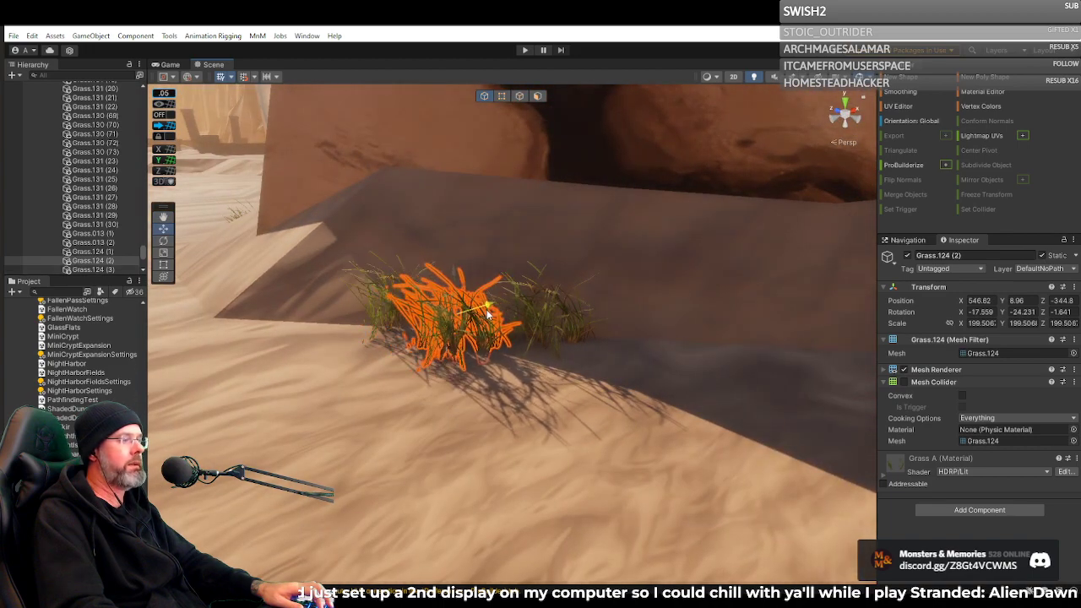
Duplicate Grass.124 (2) and set the copy beside the clump at the opposite dune ridge, at about X 545.35, Y 8.96, Z -361.05.
right_click_drag(468, 317, 674, 346)
key("s")
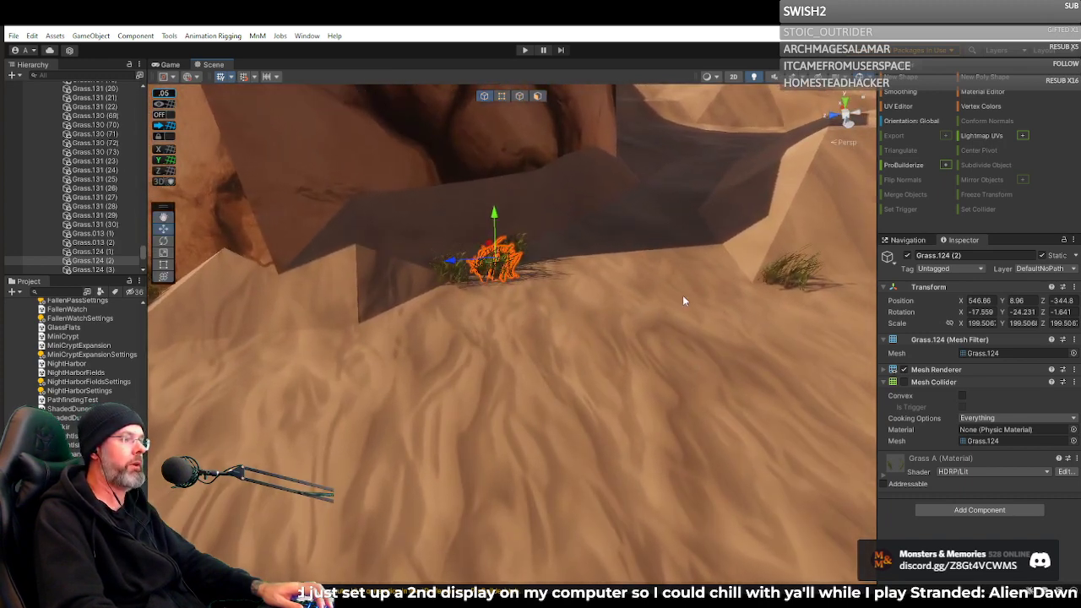
key("ctrl+d")
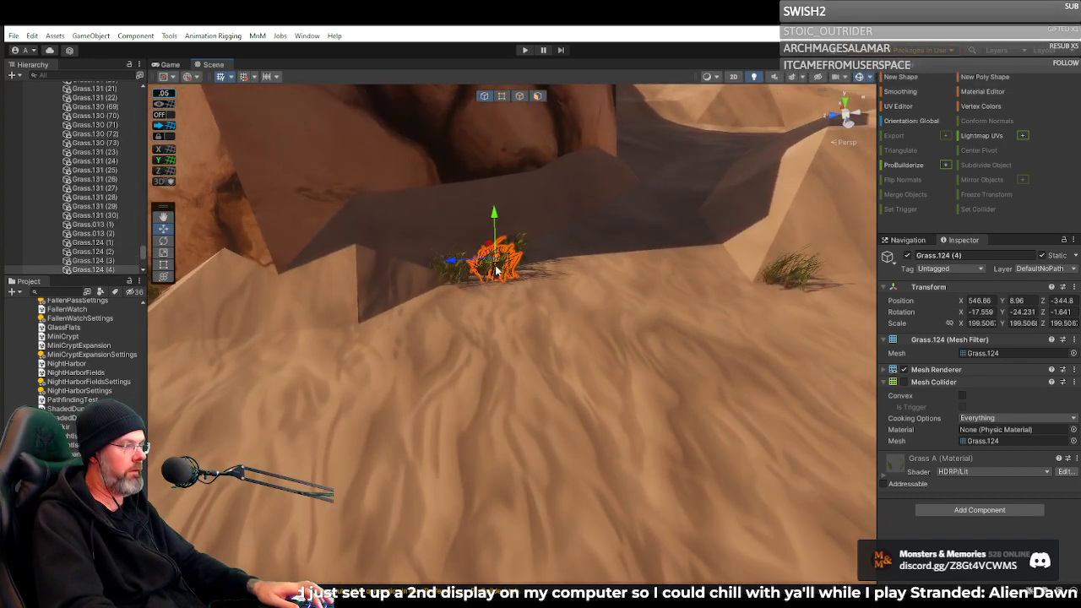
left_click_drag(493, 265, 736, 272)
right_click_drag(736, 274, 708, 257)
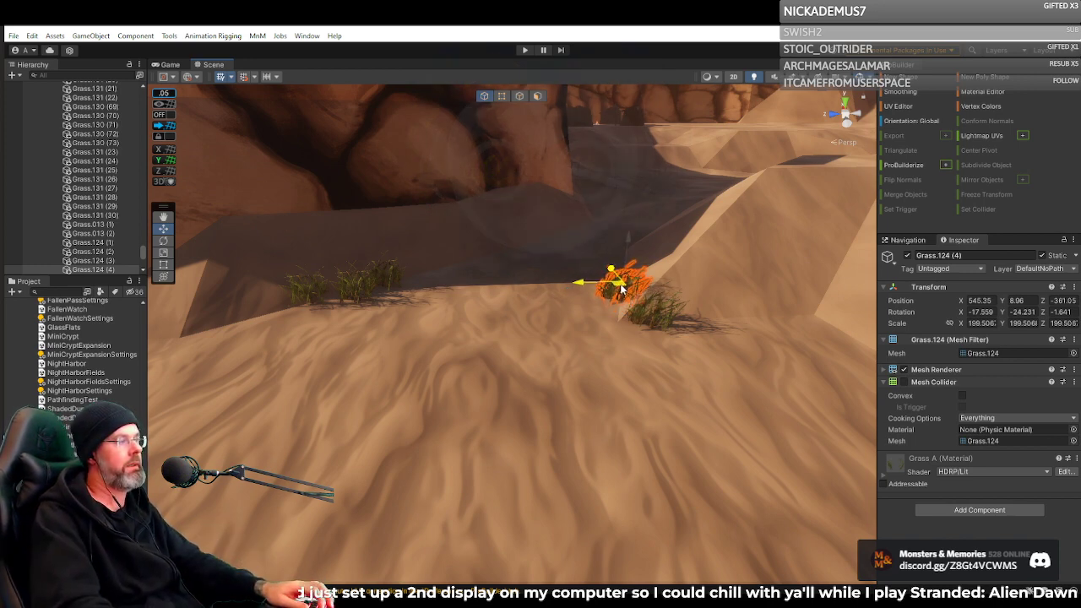
left_click(651, 312)
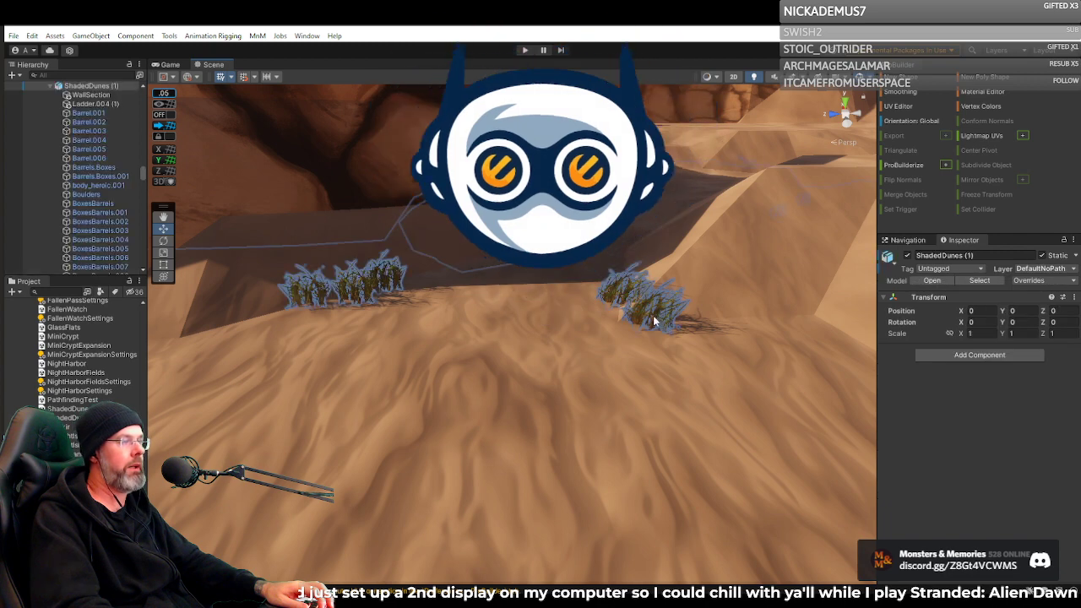
left_click(653, 314)
key("Delete")
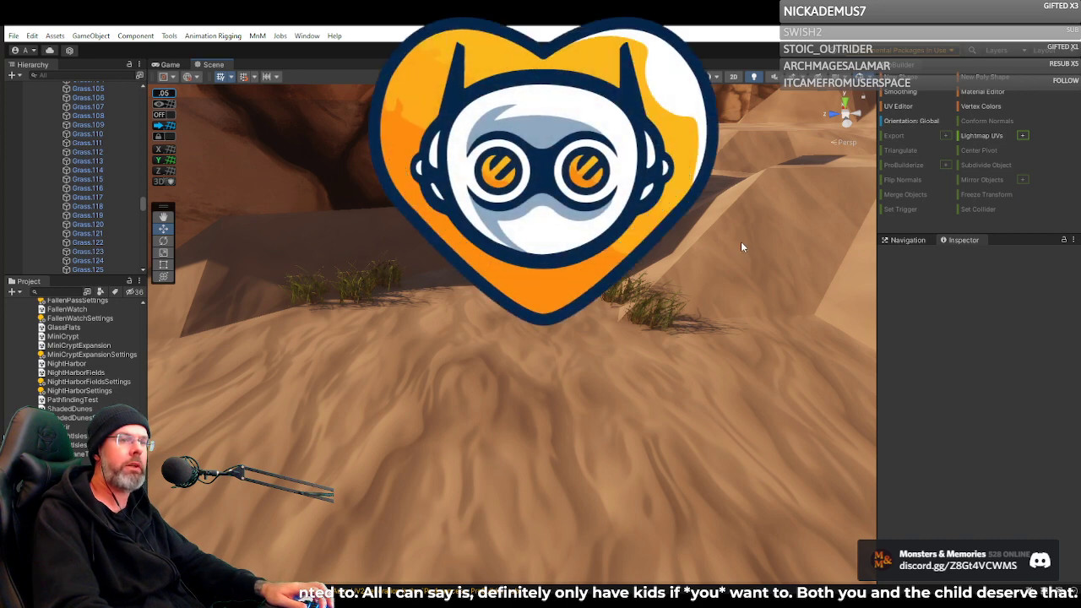
Move the grass clumps around Grass.029 and Grass.030 together to the near corner of the stone road and rotate them to about Y -60.3.
right_click_drag(698, 234, 937, 216)
left_click(463, 257)
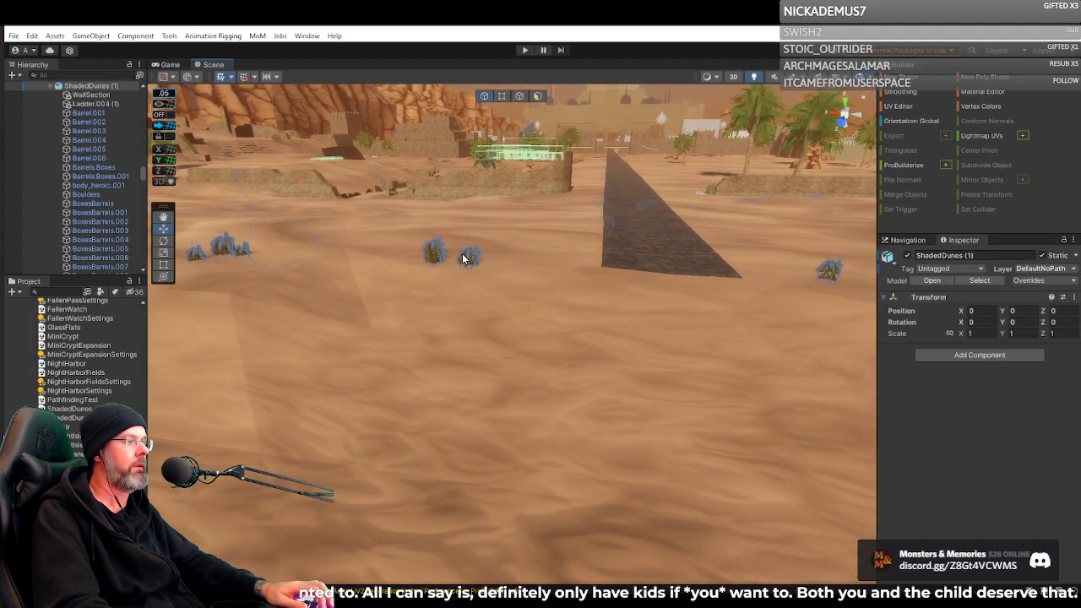
left_click(434, 256)
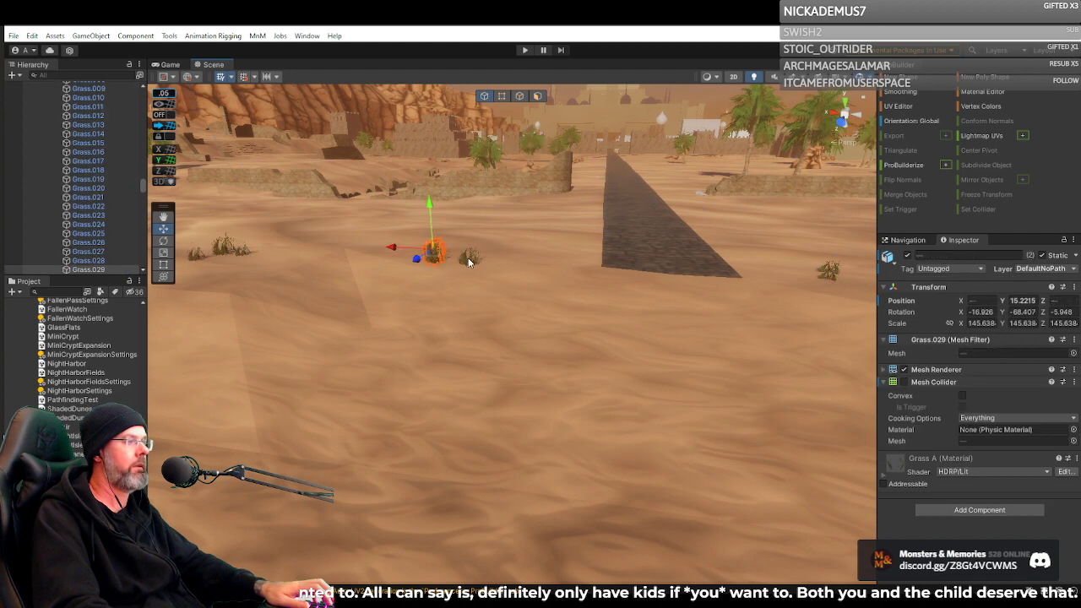
left_click_drag(544, 256, 581, 268)
key("e")
key("d")
right_click_drag(667, 272, 650, 271)
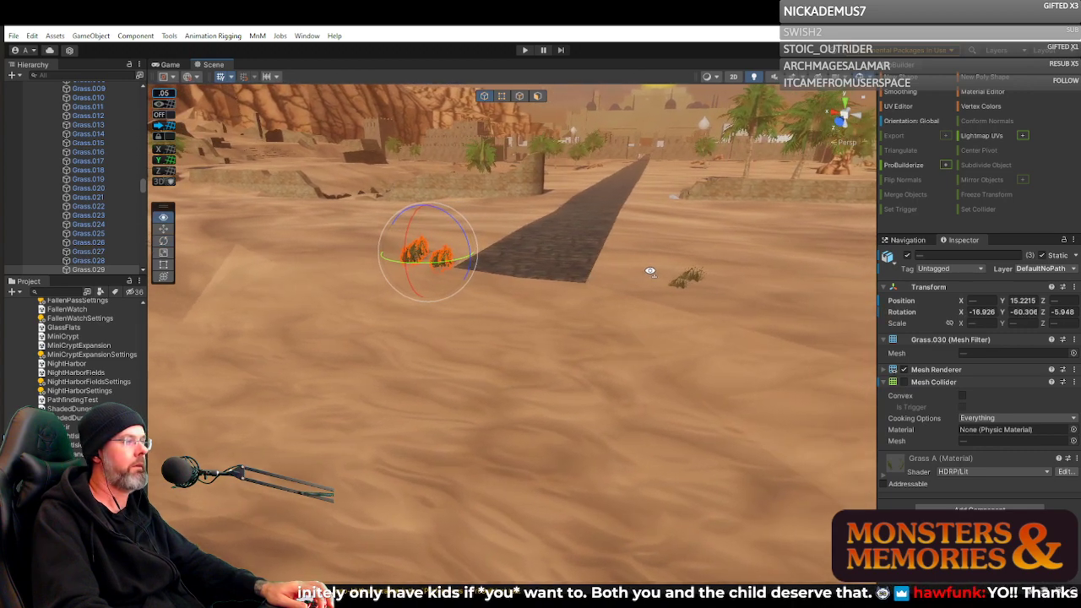
key("w")
mouse_move(559, 247)
right_mouse_down()
mouse_move(543, 245)
mouse_move(564, 242)
right_mouse_up()
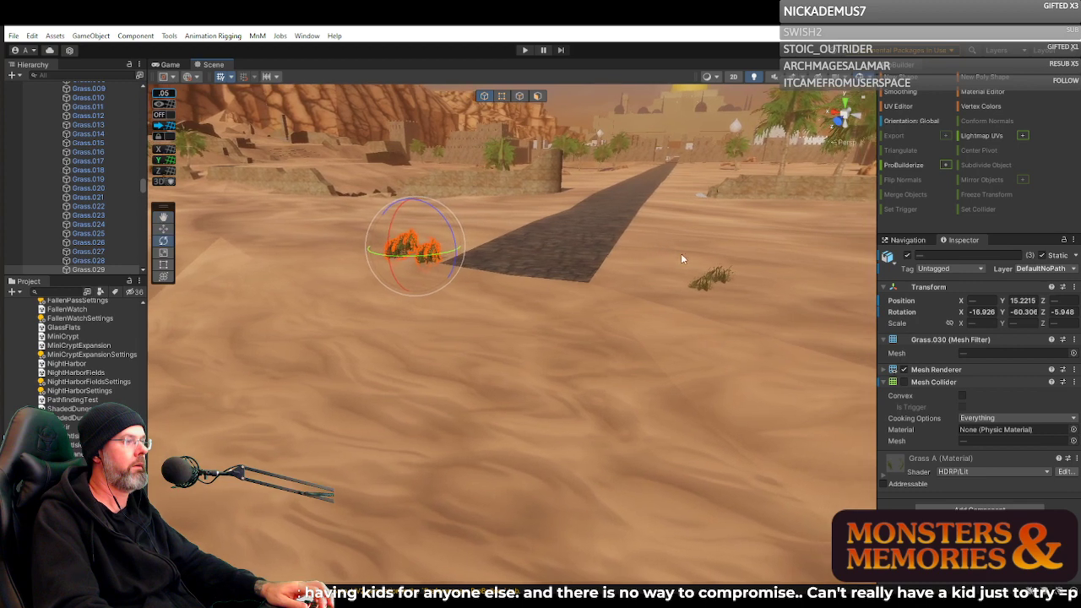
Select Grass.022 and Grass.019 and move them together to the other near corner of the stone road.
left_click(709, 279)
left_click(710, 288)
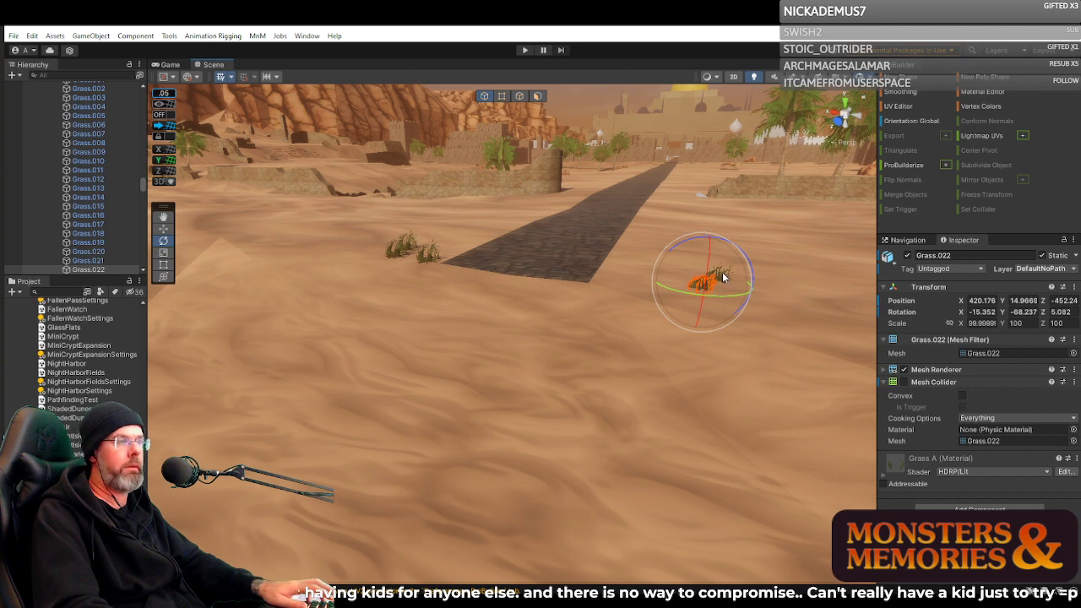
right_click_drag(724, 279, 772, 270)
key("w")
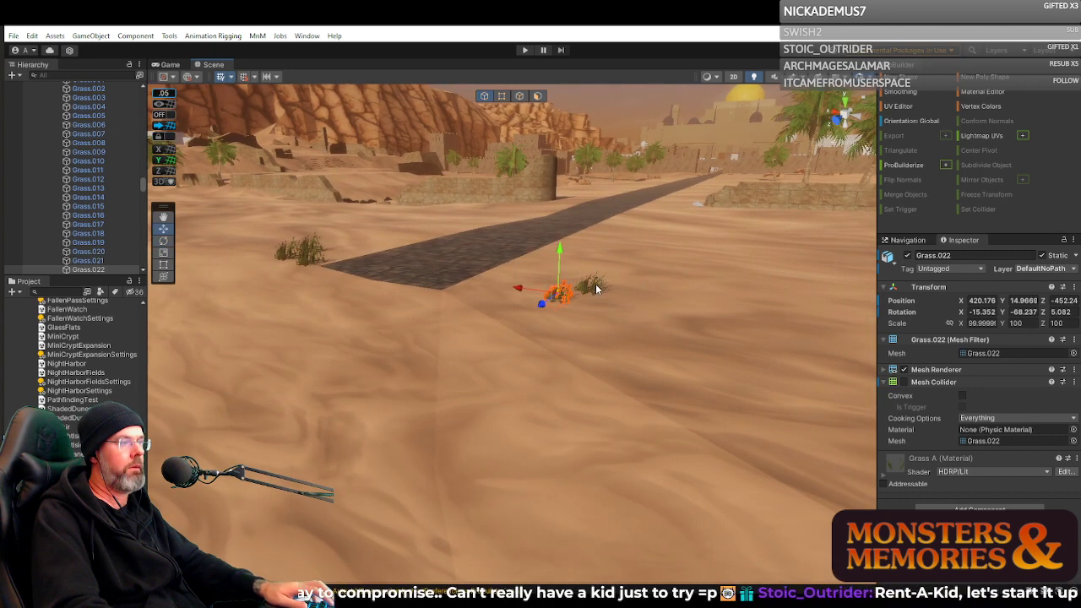
left_click(595, 288, "ctrl")
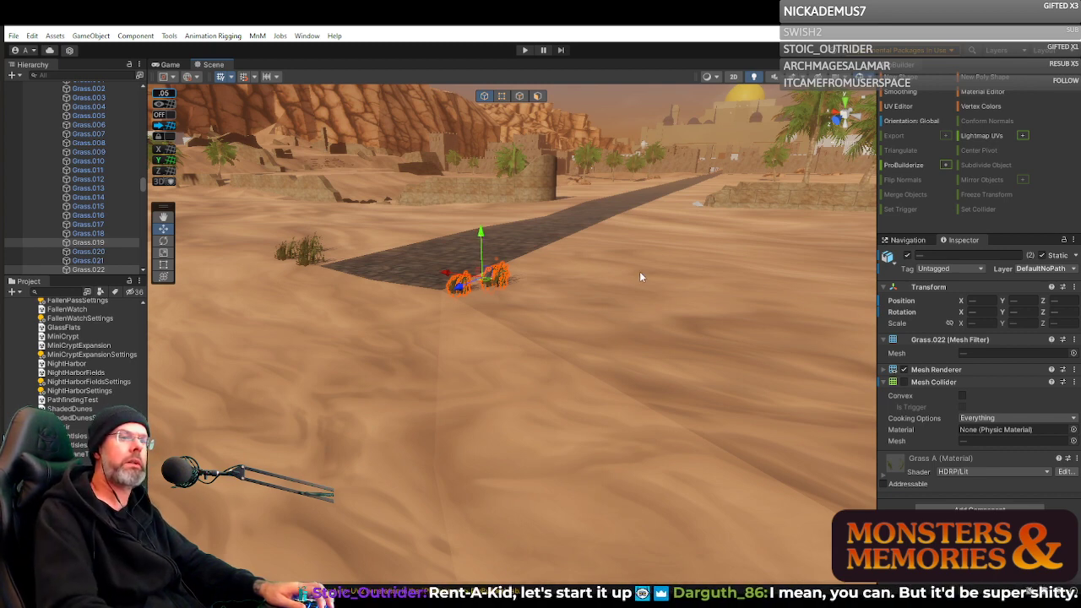
Rotate Grass.022 and Grass.019 together slightly about the vertical axis beside the road corner.
right_click_drag(644, 270, 684, 295)
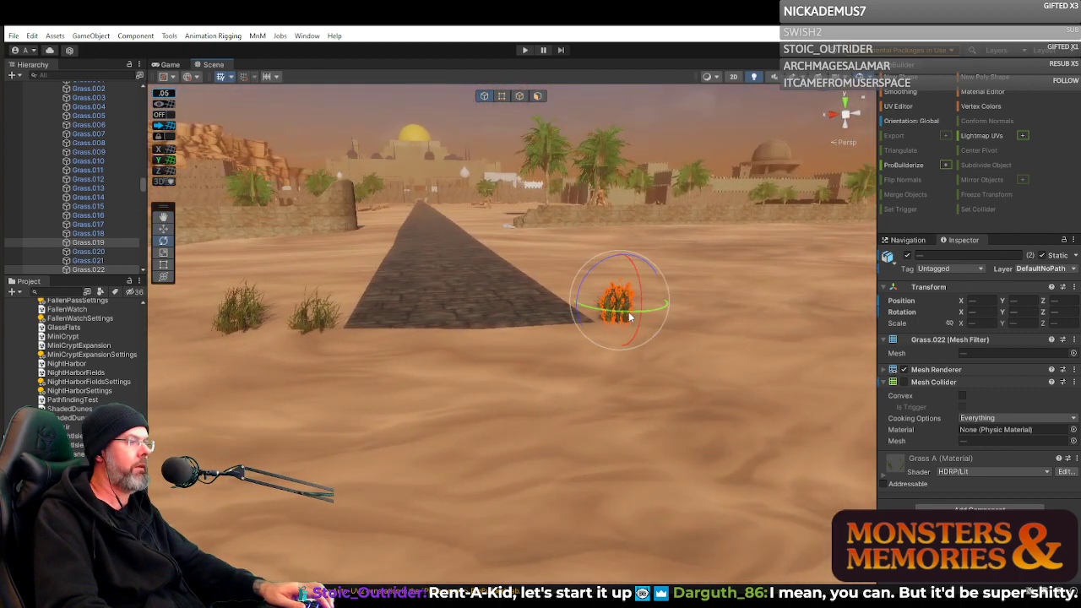
left_click_drag(629, 317, 645, 317)
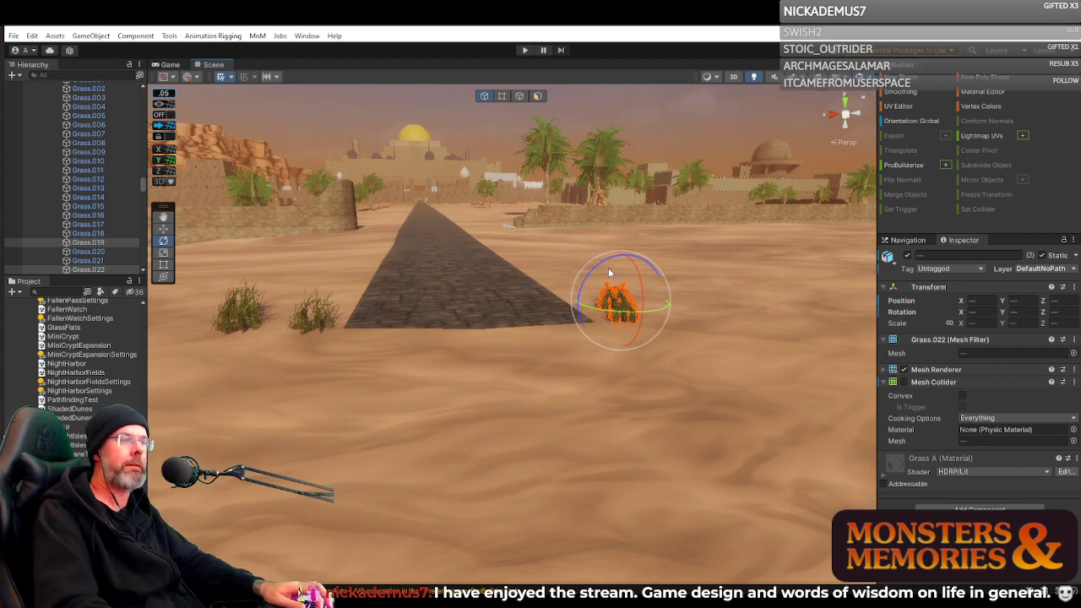
key("d")
right_click_drag(682, 292, 492, 308)
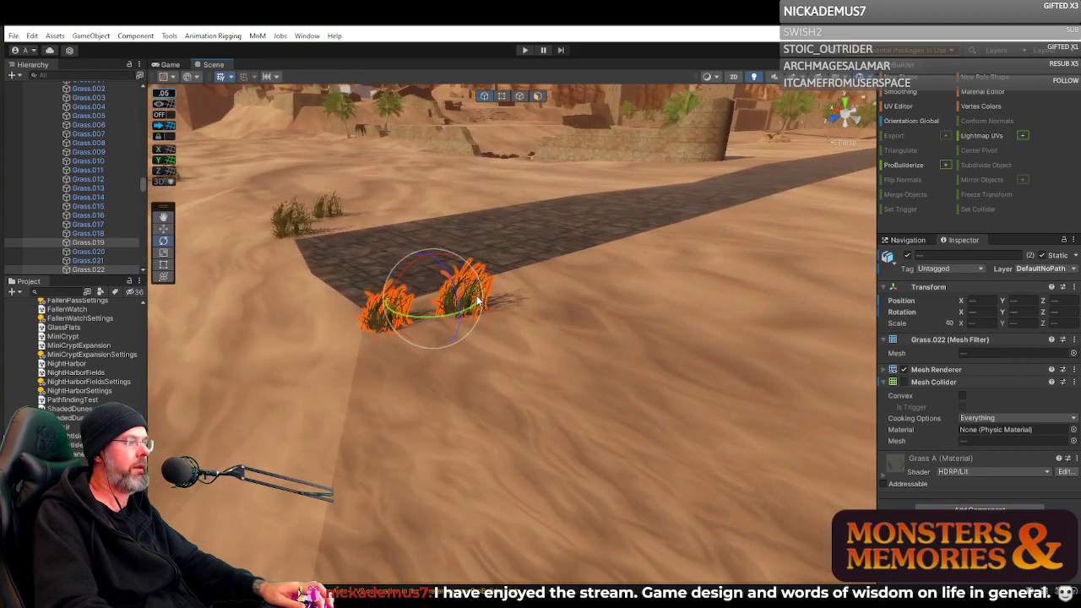
key("2")
key("2")
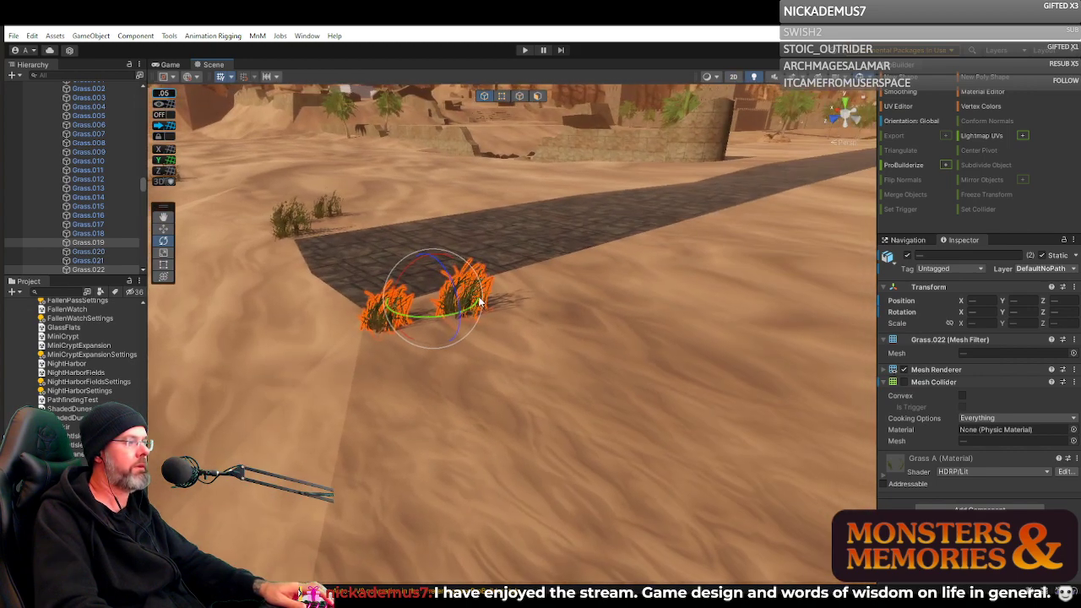
Move Grass.019 alone closer to Grass.022 at the road corner, to about X 424.31, Z -453.79.
left_click_drag(474, 298, 472, 298)
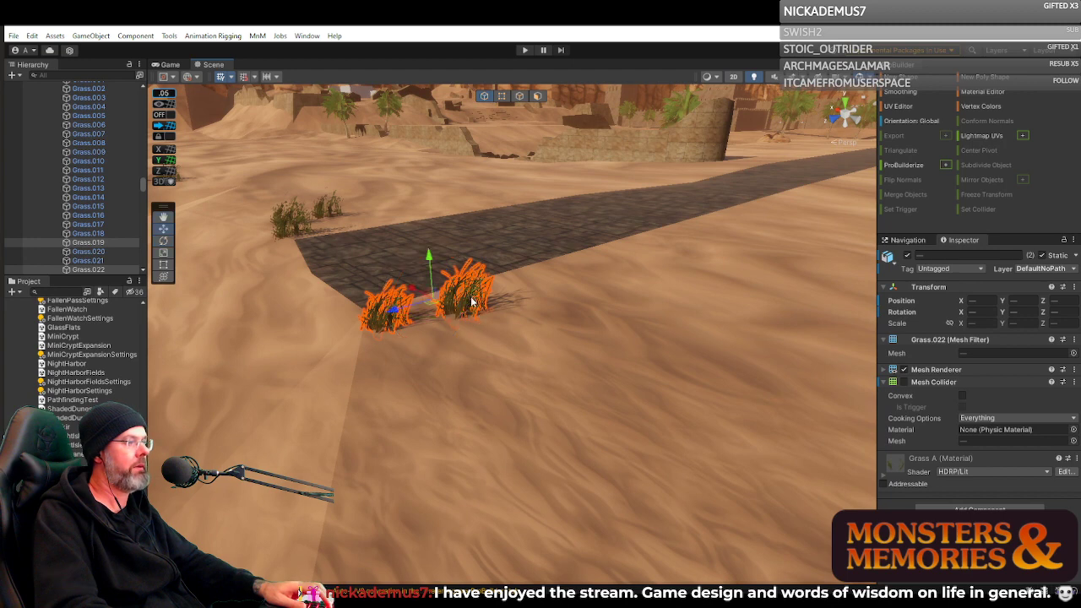
left_click(459, 309)
left_click(449, 294)
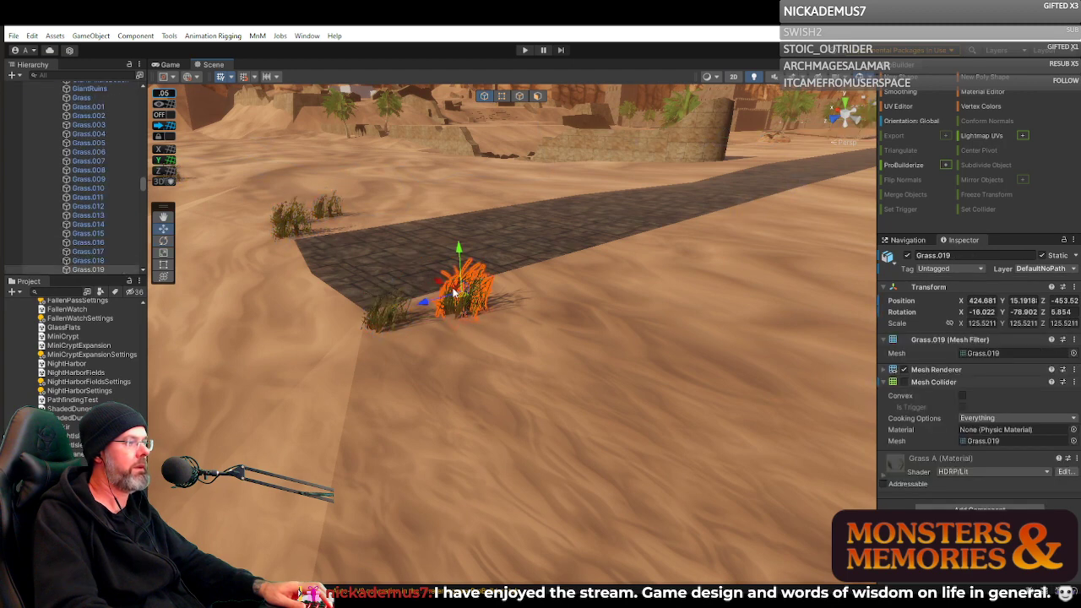
mouse_move(461, 296)
left_mouse_down()
mouse_move(485, 283)
mouse_move(461, 296)
mouse_move(471, 299)
left_mouse_up()
right_click_drag(471, 299, 622, 318)
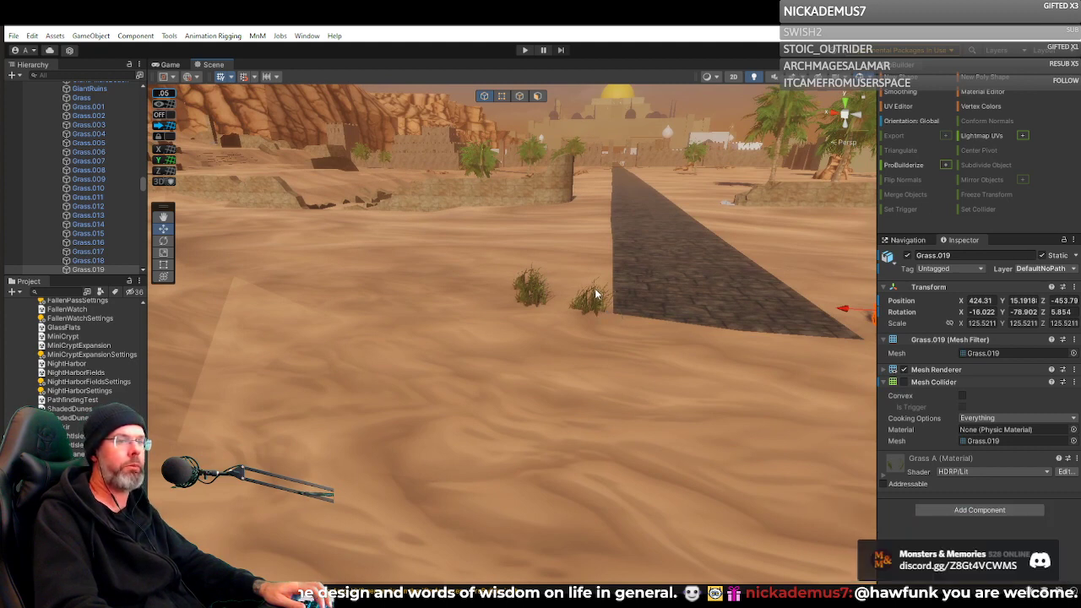
Move Grass.029 back along the opposite road edge, behind its neighbouring clumps, to about X 440.63, Z -458.16.
left_click(594, 302)
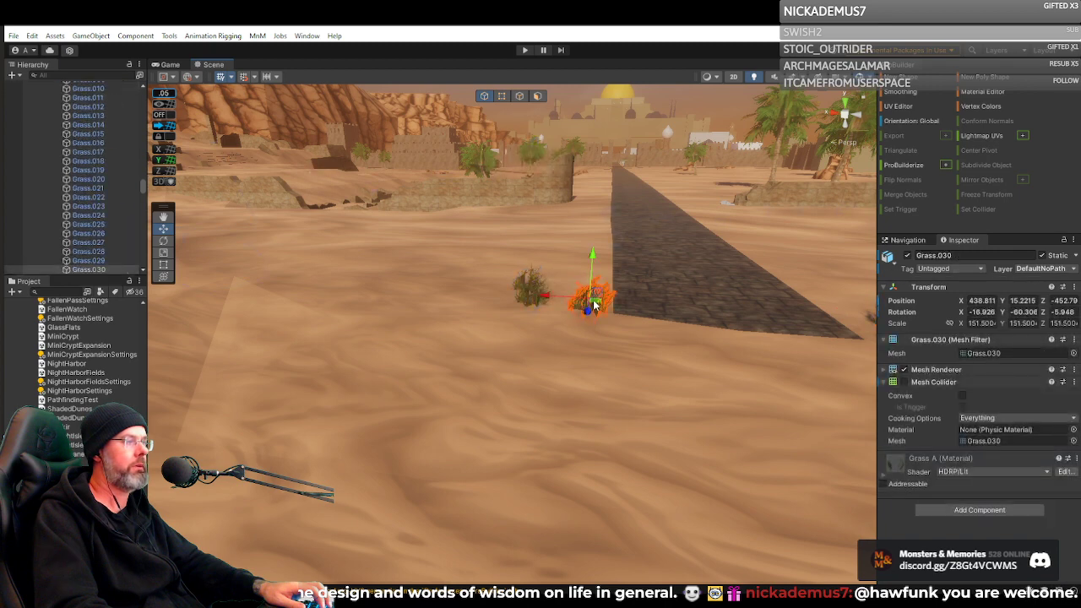
left_click(499, 252)
left_click(530, 289)
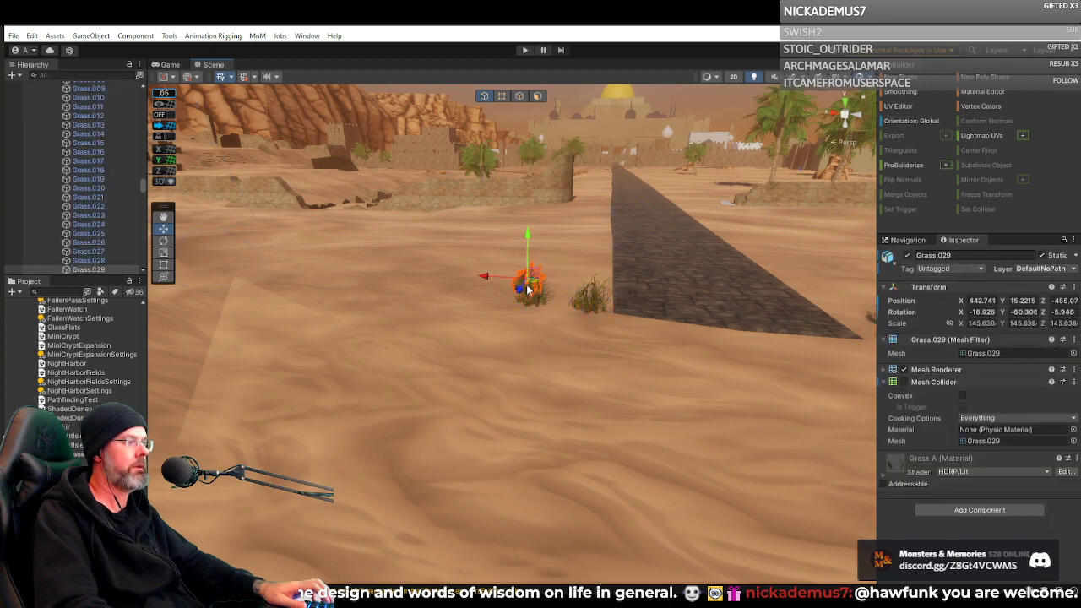
left_click(529, 291, "shift")
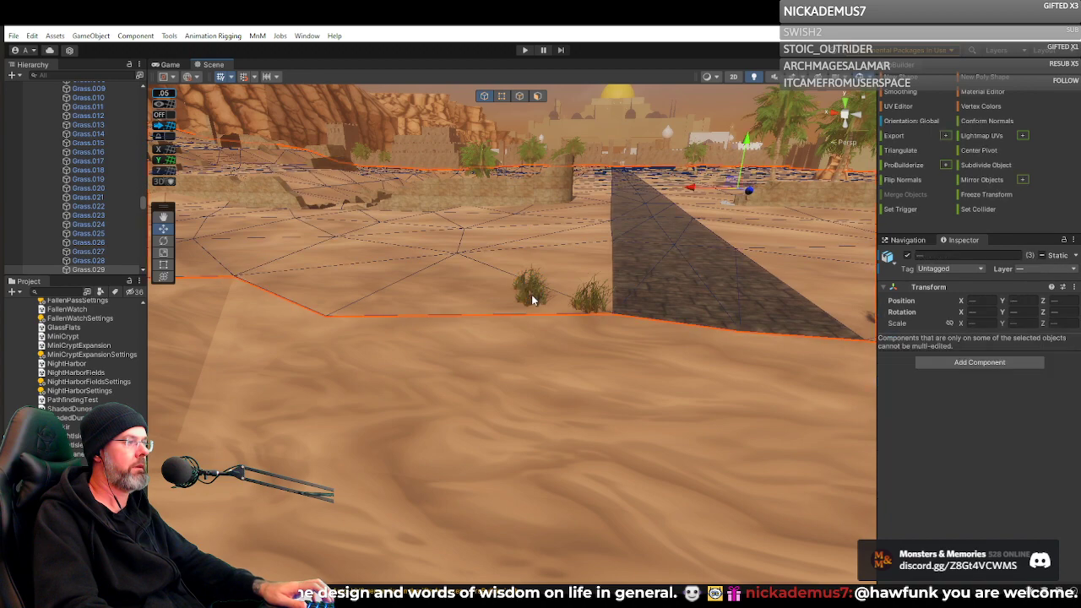
left_click(531, 294)
left_click(530, 285)
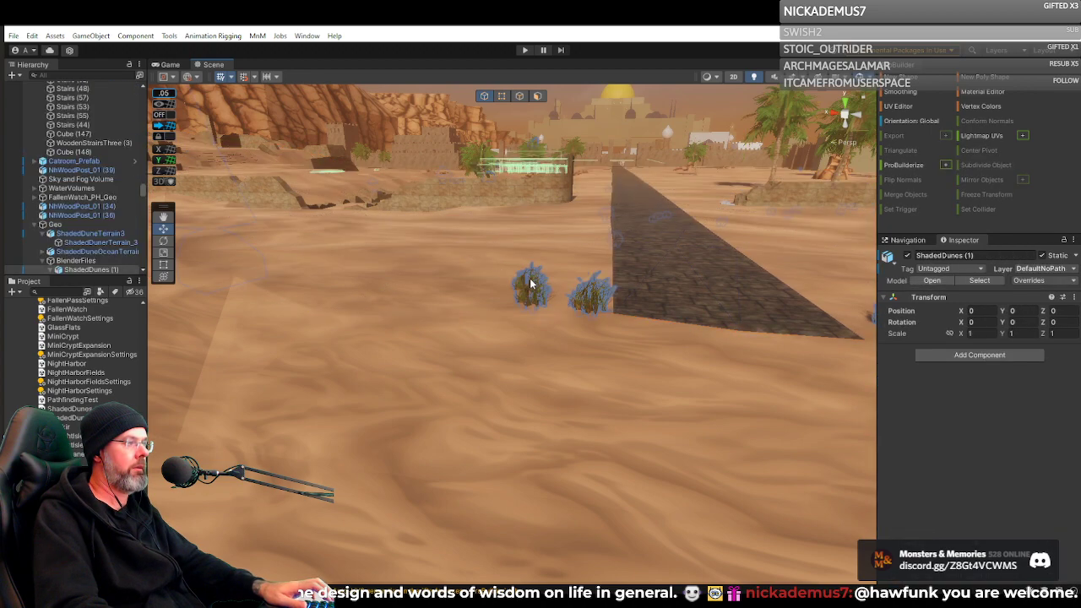
key("w")
right_click_drag(532, 290, 513, 314)
left_click(443, 292)
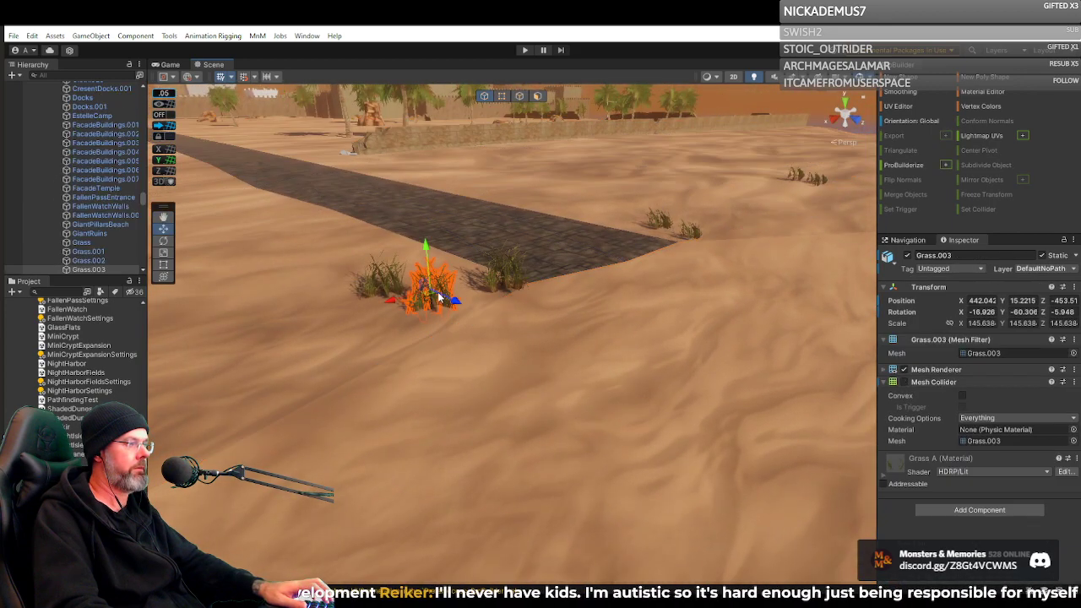
left_click(379, 279)
left_click(379, 279)
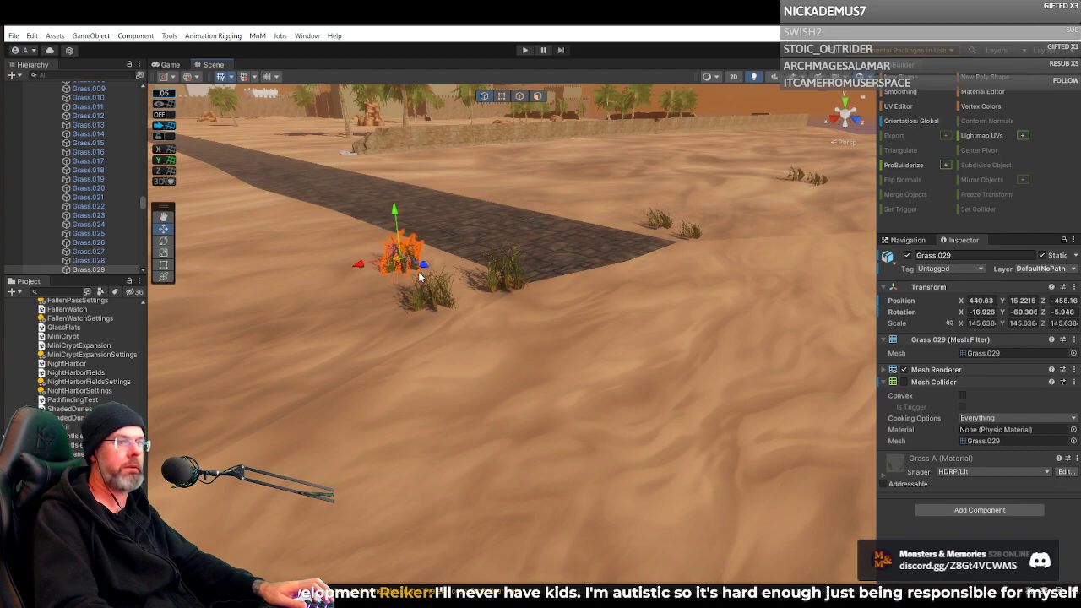
Move Grass.003 in towards the clump at the road corner, to about X 440.94, Z -454.9.
mouse_move(437, 295)
right_mouse_down()
mouse_move(560, 295)
mouse_move(429, 282)
right_mouse_up()
key("w")
key("a")
key("s")
key("w")
left_click(484, 286)
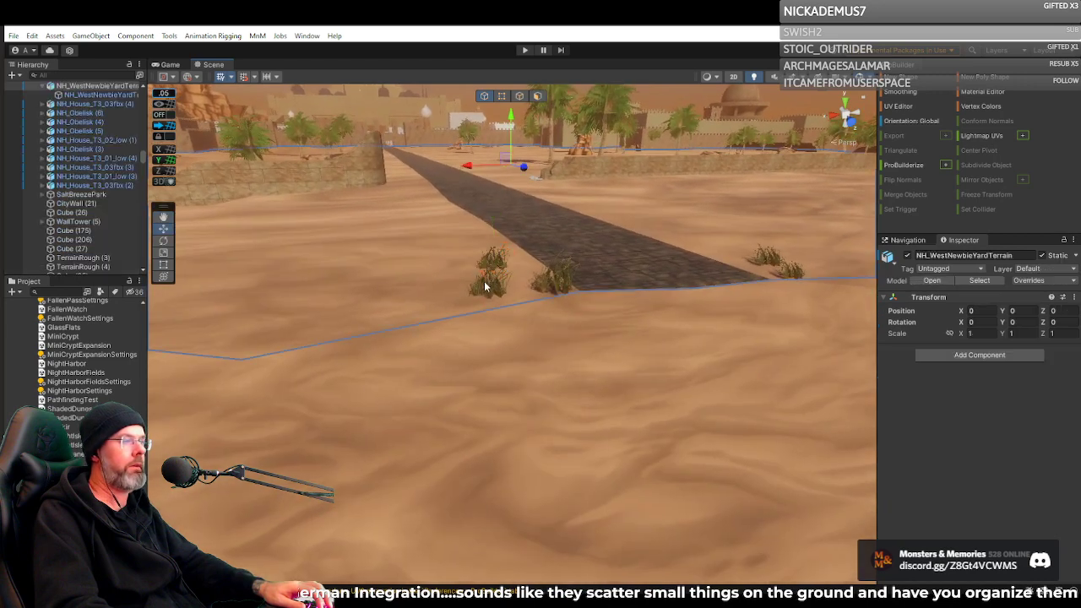
left_click(484, 284)
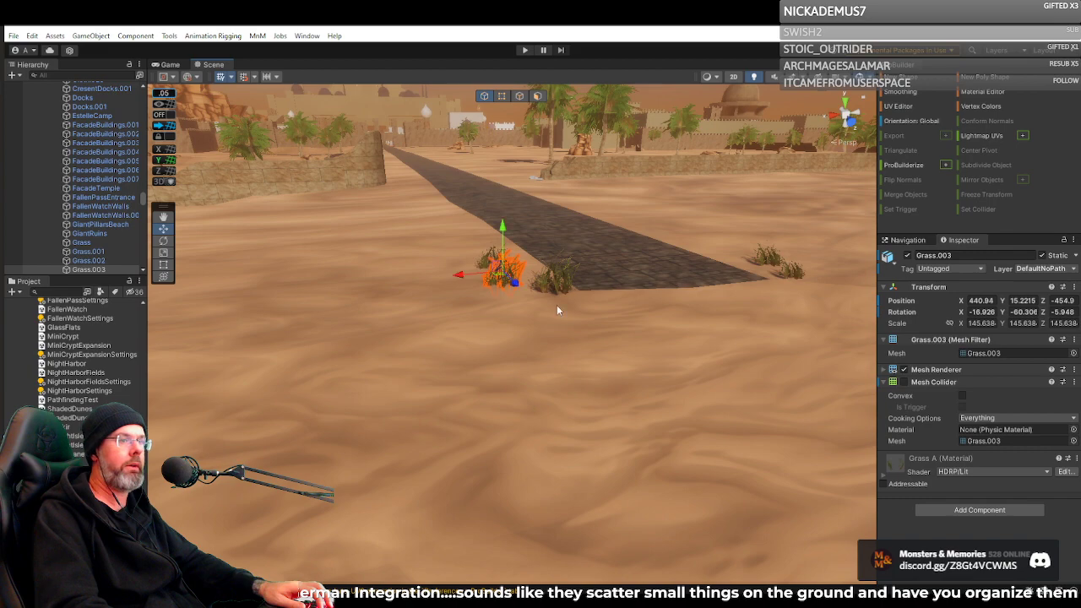
Clear the selection of the grass clump by the road and save the scene.
key("w")
right_click_drag(615, 297, 670, 177)
left_click(670, 177)
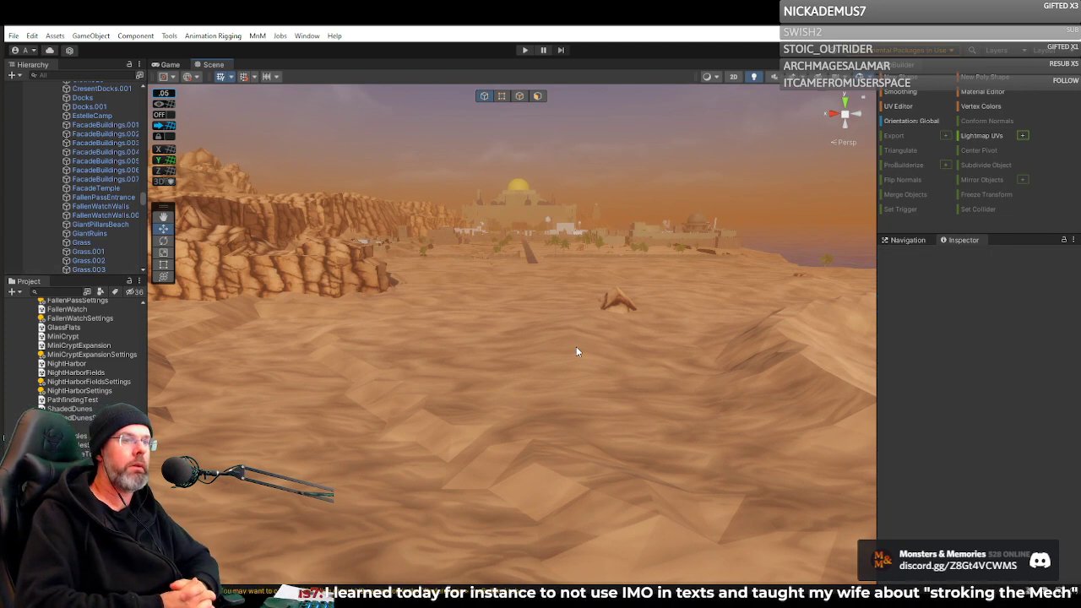
key("ctrl+s")
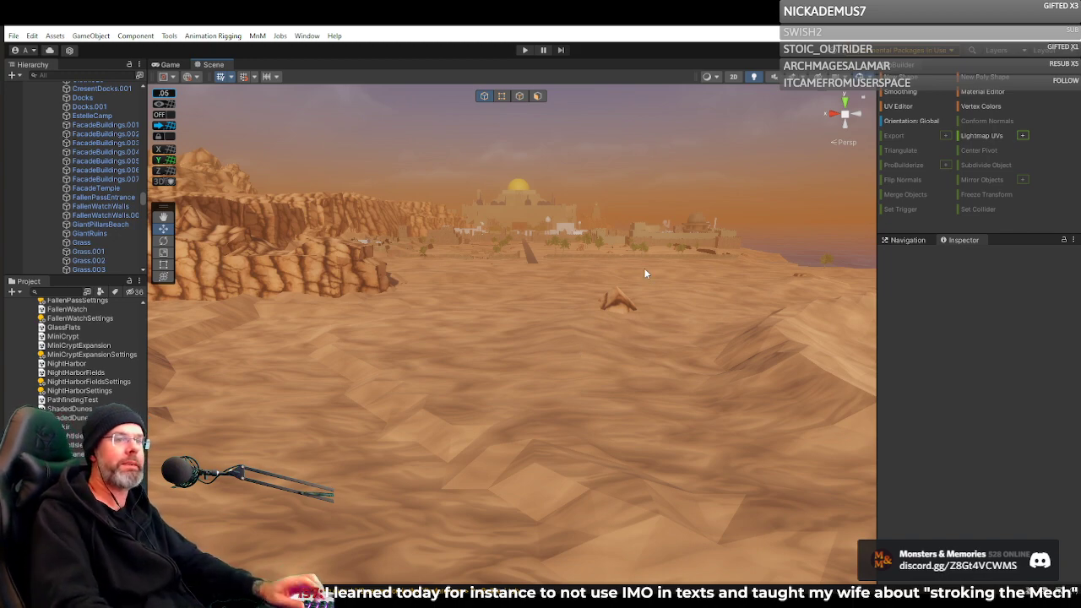
Select the ShadedDunerTerrain_3 dune mesh and switch it to vertex editing.
right_click_drag(526, 303, 873, 353)
left_click(624, 397)
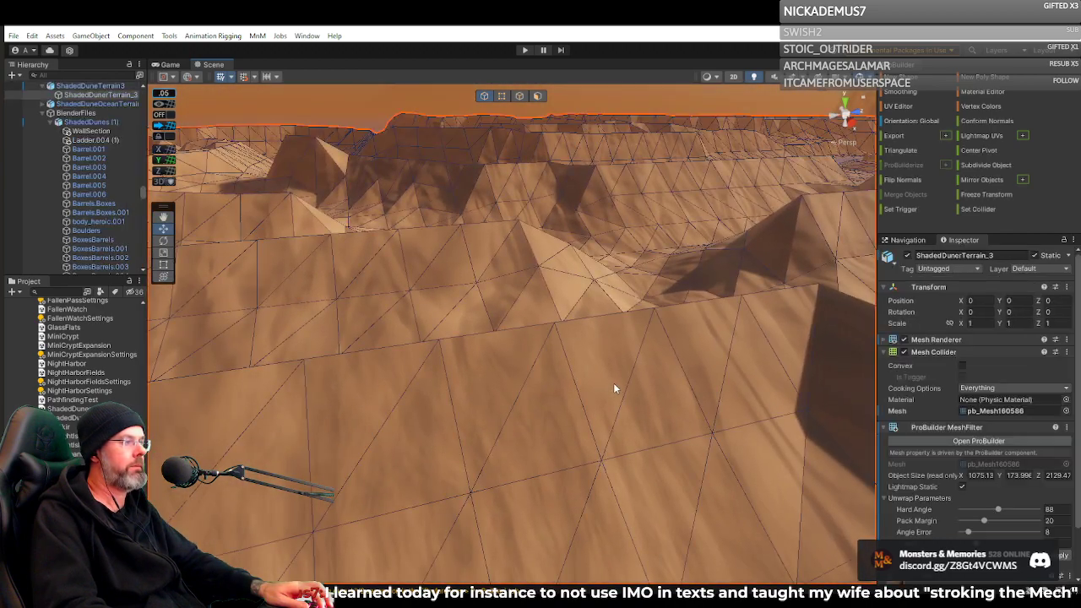
left_click(501, 96)
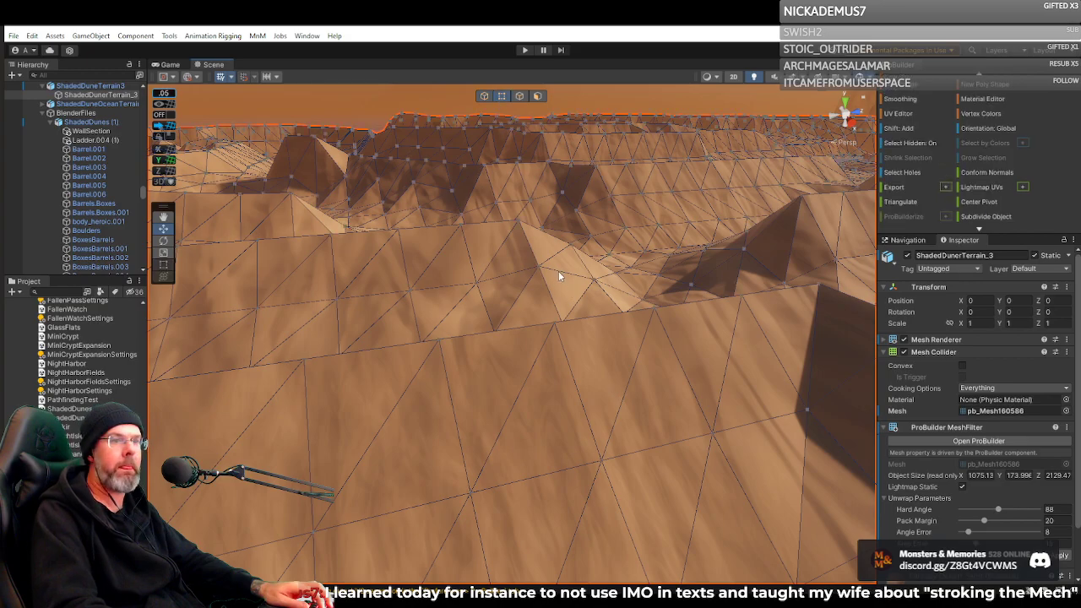
right_click_drag(558, 271, 796, 276)
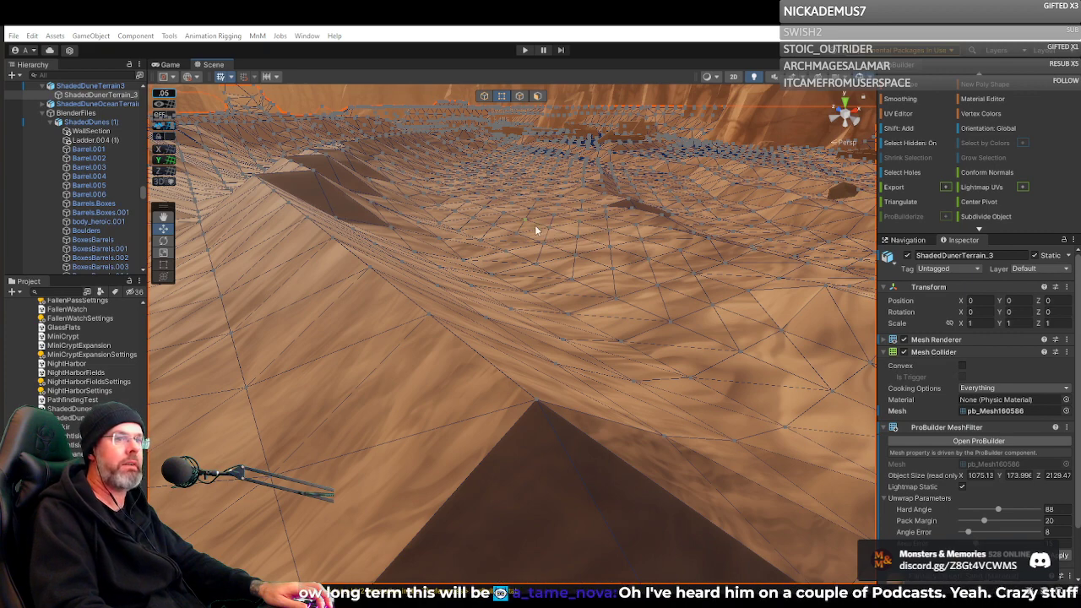
Select the line of vertices along the narrow dune ridge and lower them slightly on the vertical axis.
right_click_drag(503, 227, 409, 255)
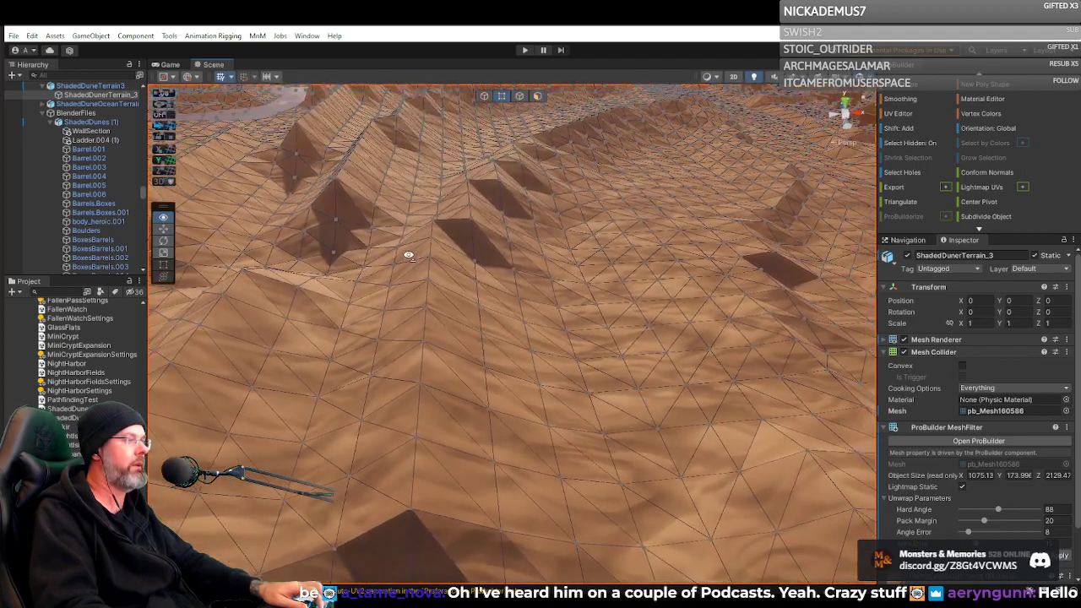
left_click_drag(422, 218, 424, 522)
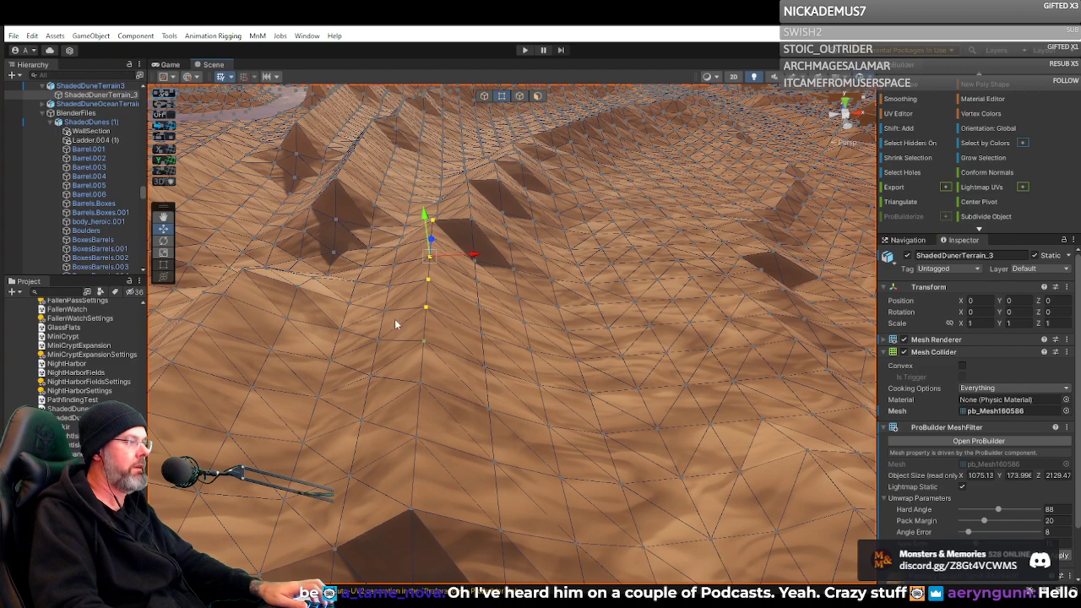
left_click_drag(440, 386, 435, 443, "shift")
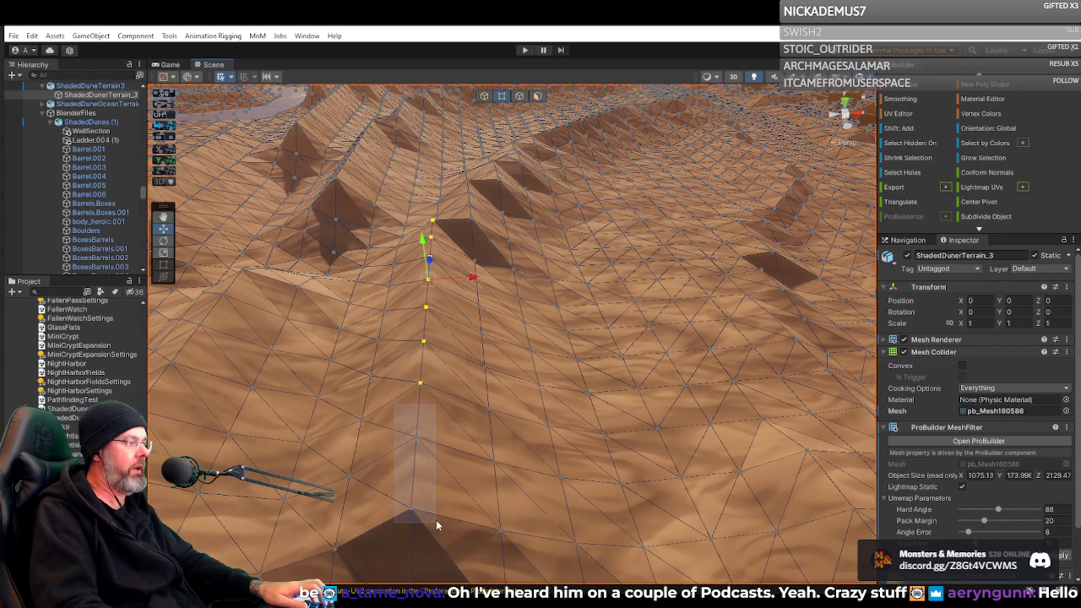
left_click_drag(437, 525, 436, 522, "shift")
right_click_drag(485, 406, 1052, 398)
key("d")
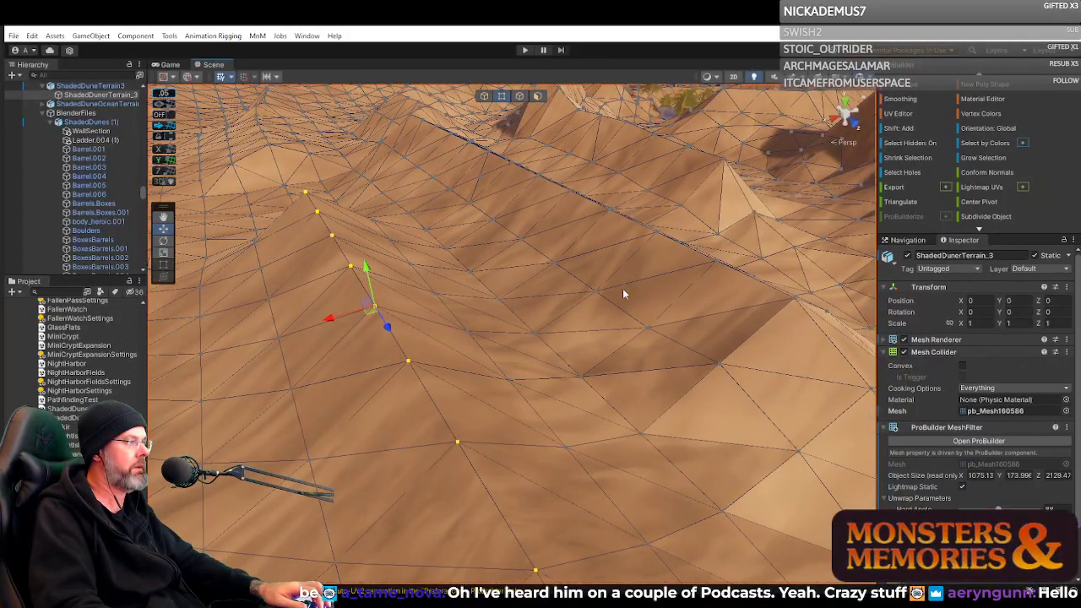
right_click_drag(562, 265, 412, 331)
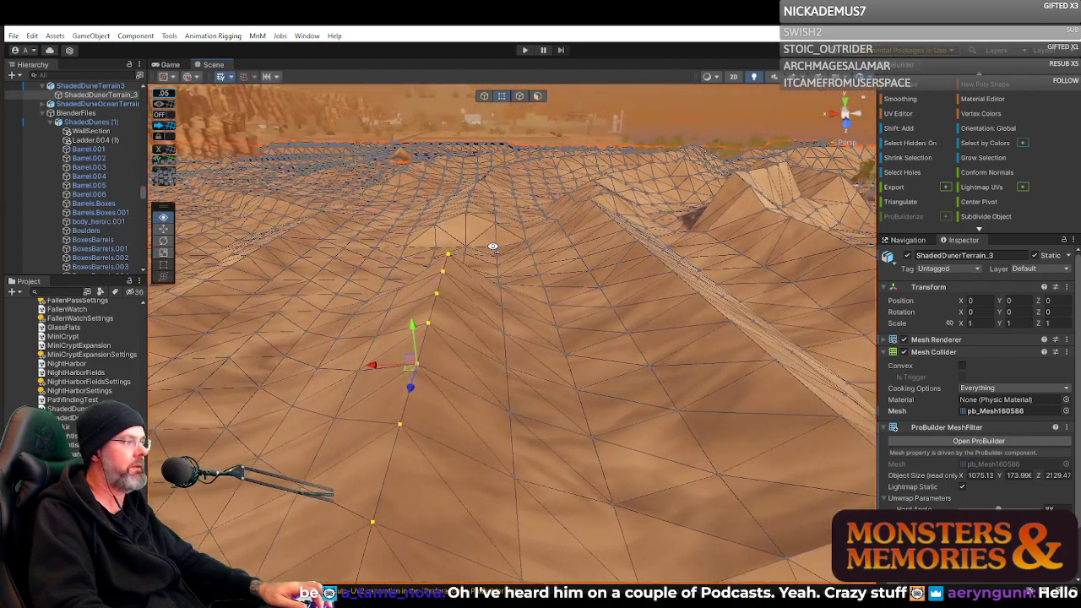
left_click_drag(412, 331, 413, 342)
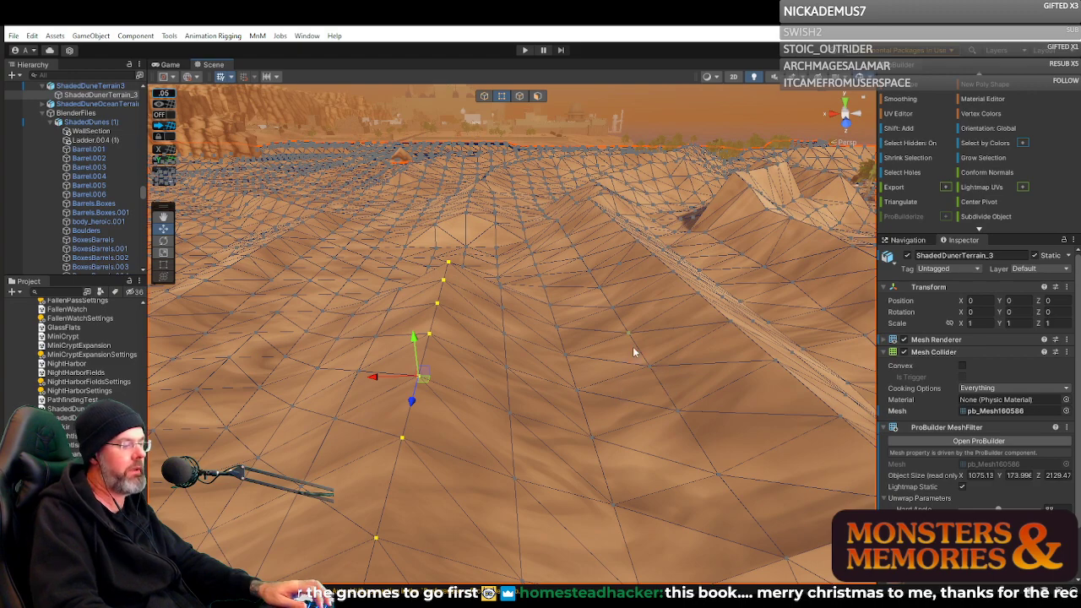
Select the run of vertices along the crest of the steep, shadowed dune near the oasis pool.
right_click_drag(629, 342, 271, 379)
key("w")
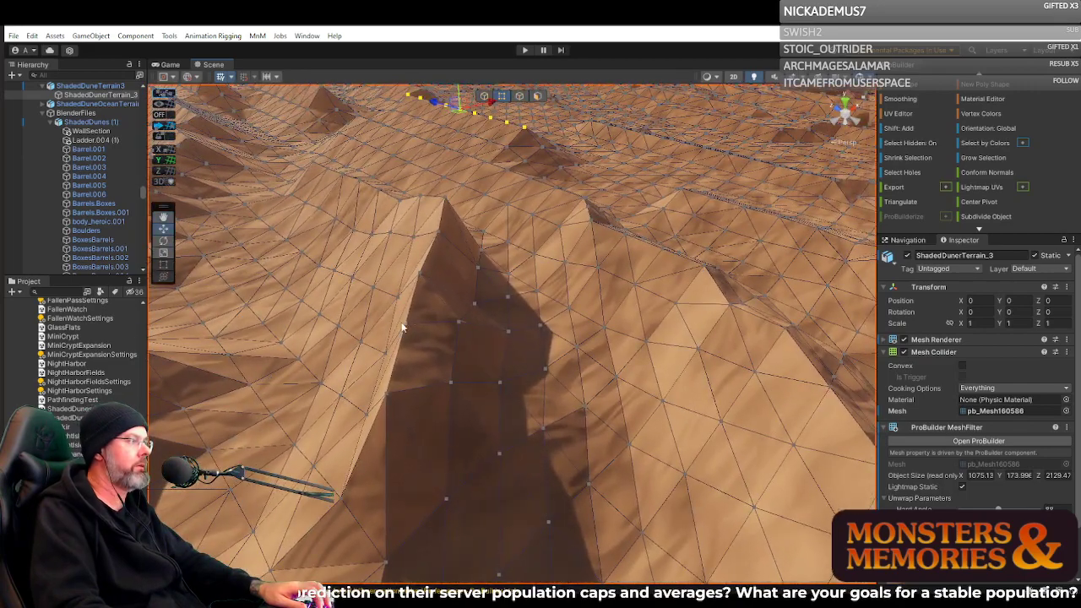
right_click_drag(410, 310, 502, 171)
left_click(523, 226)
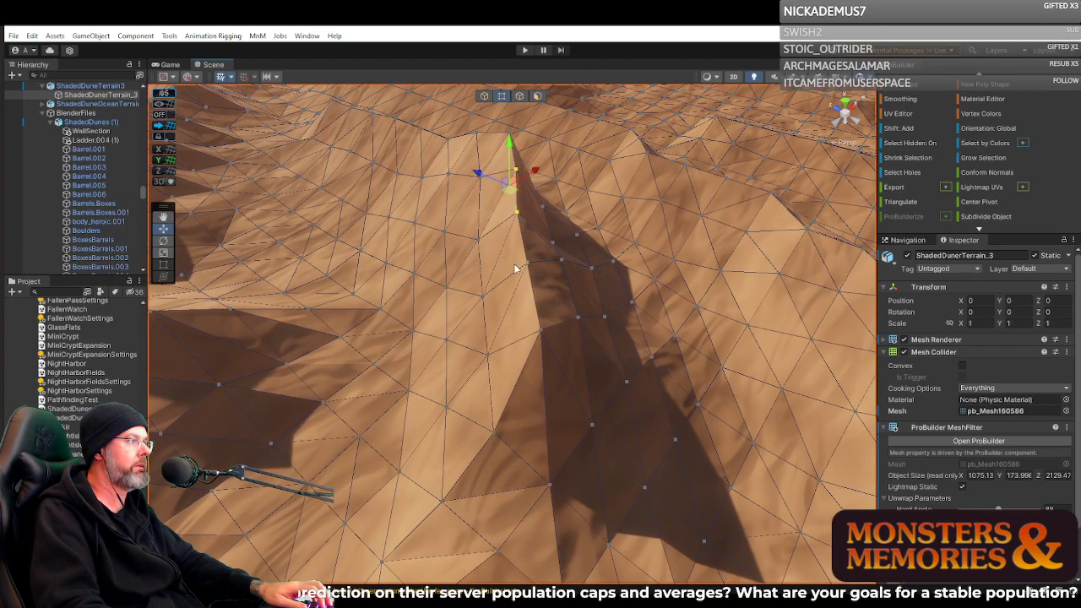
left_click_drag(547, 353, 548, 354, "shift")
right_click_drag(561, 321, 248, 302)
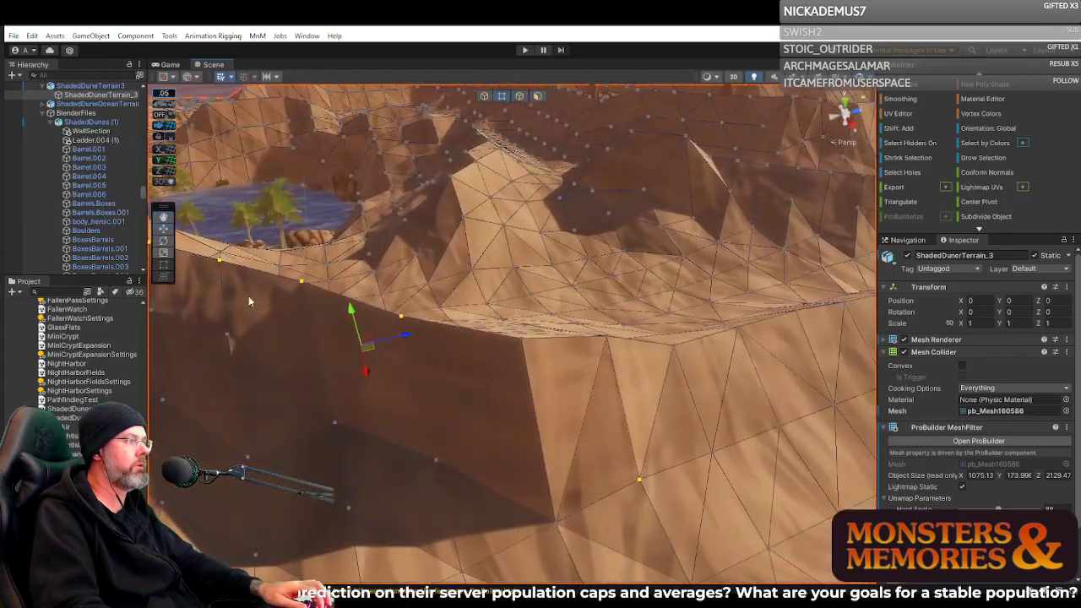
left_click_drag(567, 369, 579, 333, "shift")
left_click(567, 340, "shift")
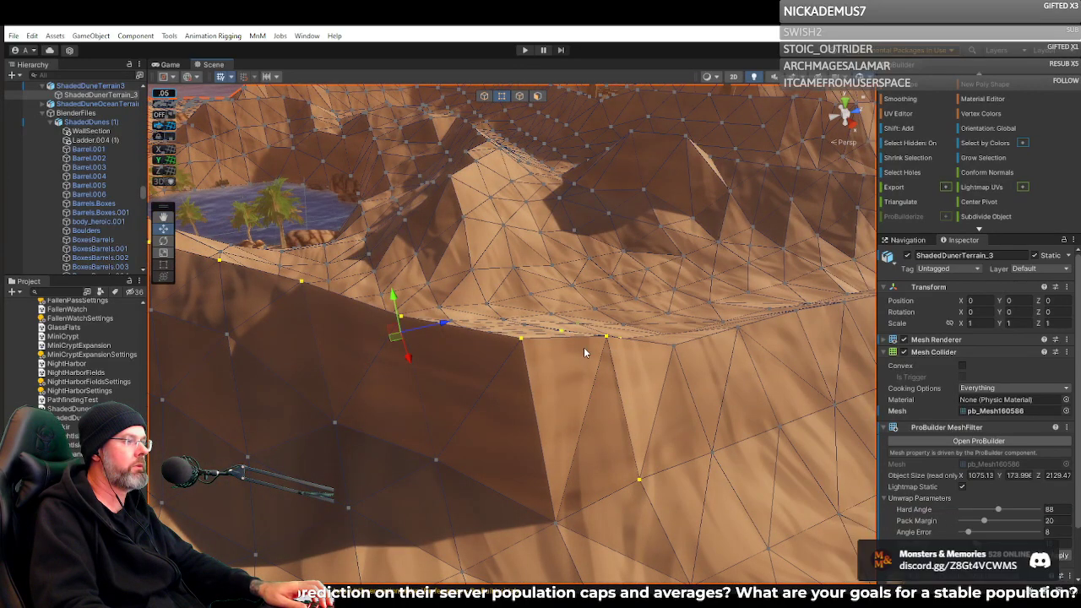
Subtract the stray vertices off the crest from the selection and lower the remaining crest vertices of the steep dune slightly.
right_click_drag(640, 363, 461, 391)
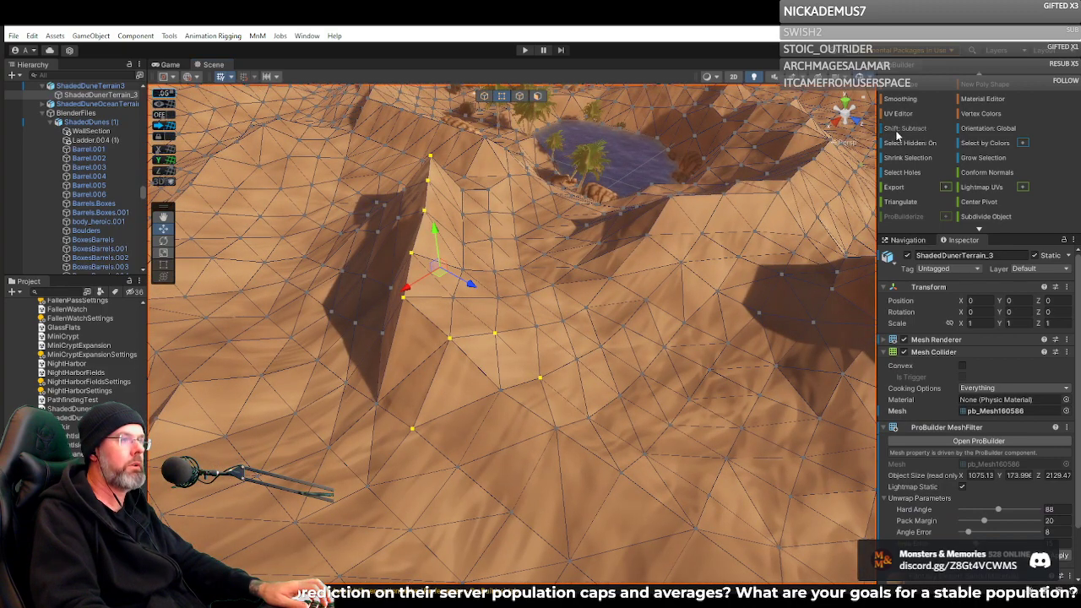
left_click(410, 428, "shift")
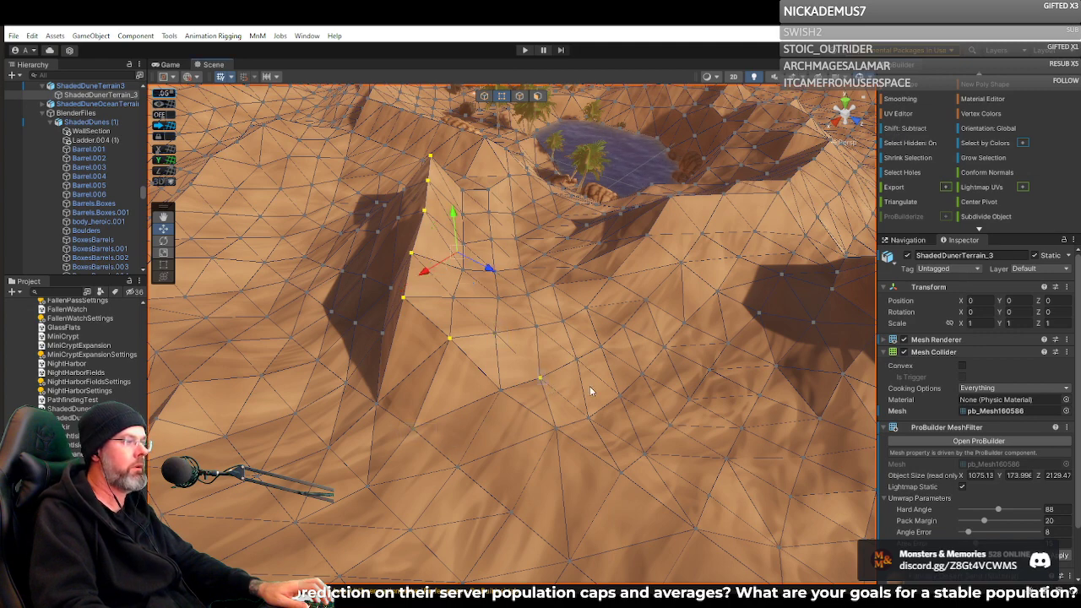
left_click(539, 377, "shift")
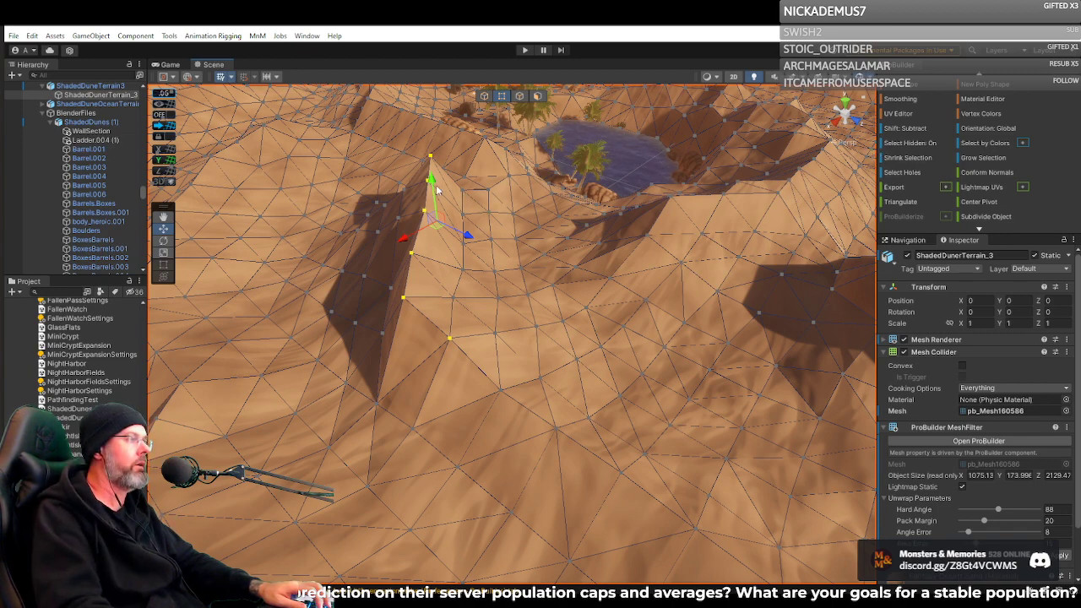
right_click_drag(523, 197, 449, 162)
right_click_drag(452, 158, 723, 187)
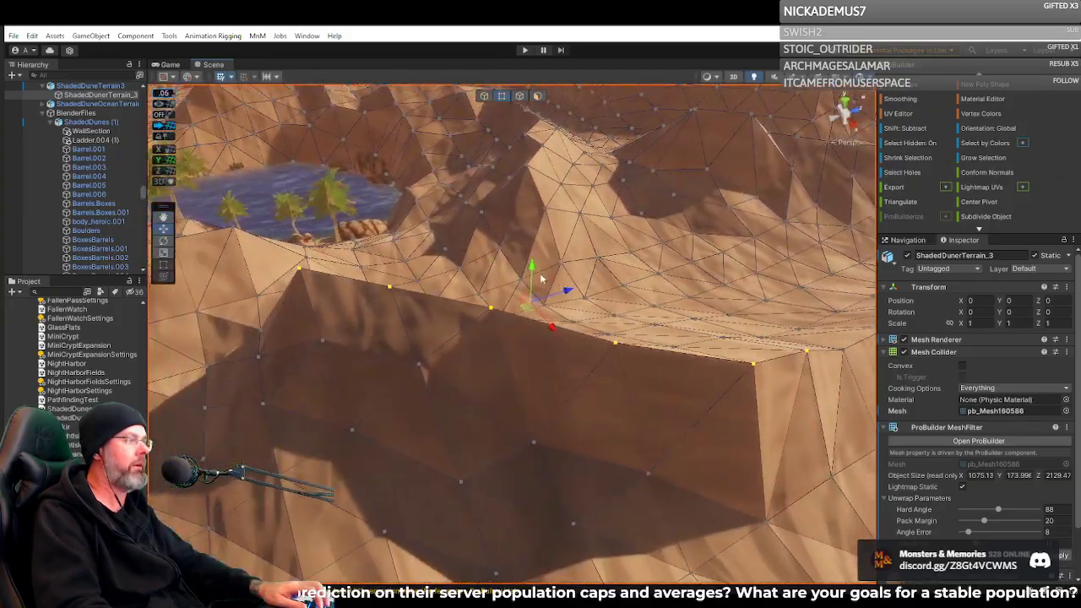
left_click_drag(532, 268, 544, 287)
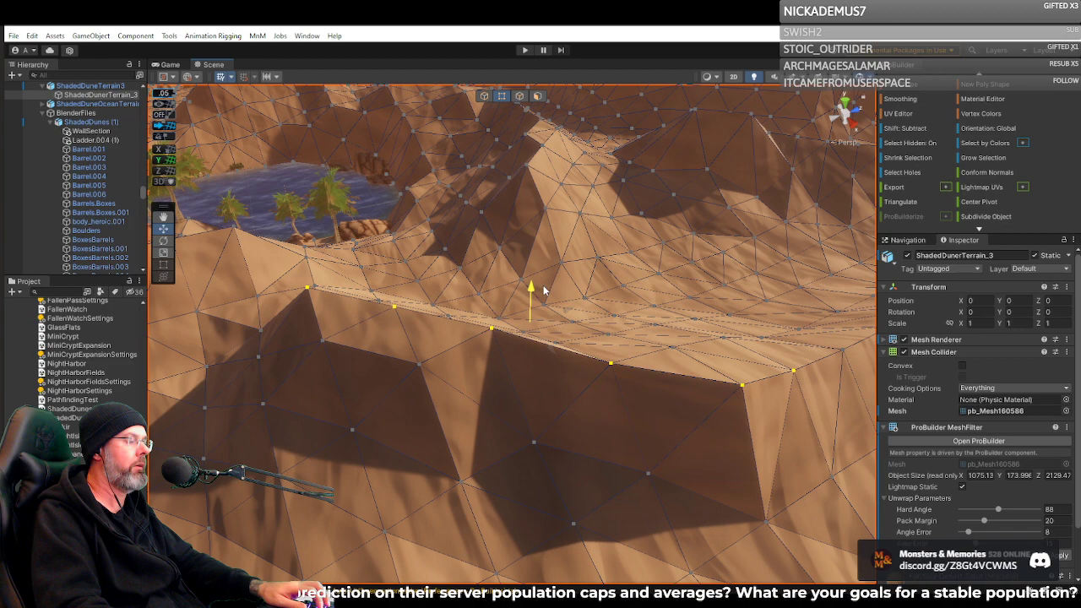
left_click(665, 301)
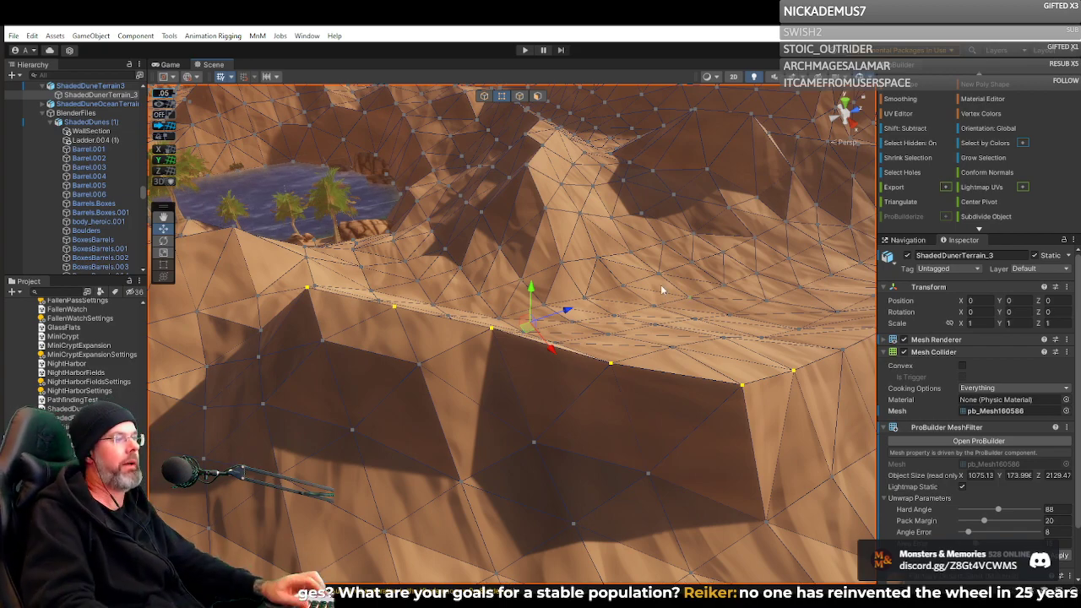
Save the scene with the reshaped dune crests.
right_click_drag(490, 284, 720, 217)
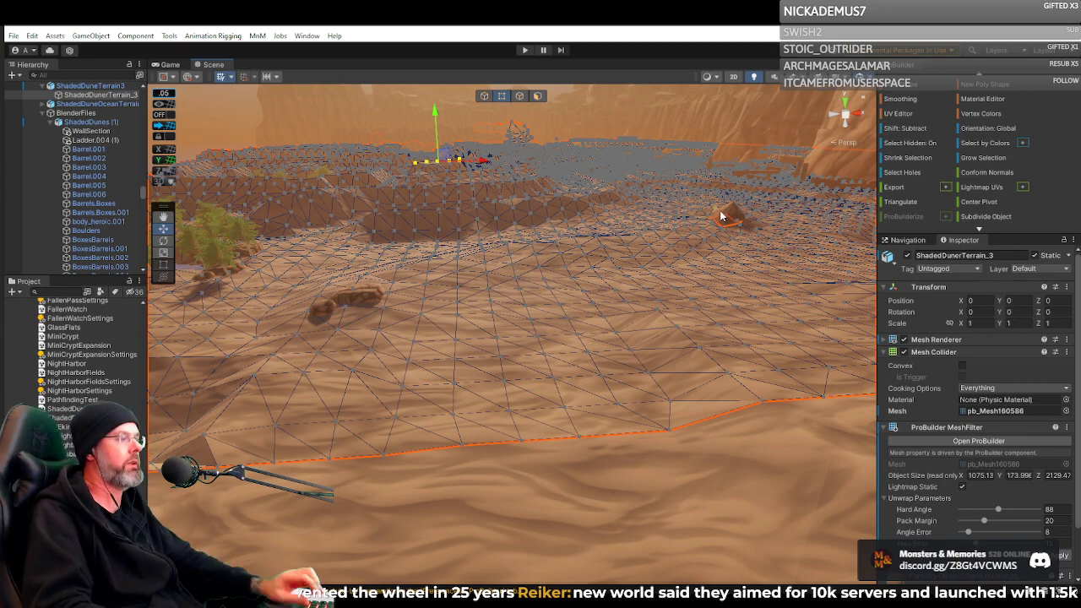
right_click_drag(489, 246, 478, 223)
key("w")
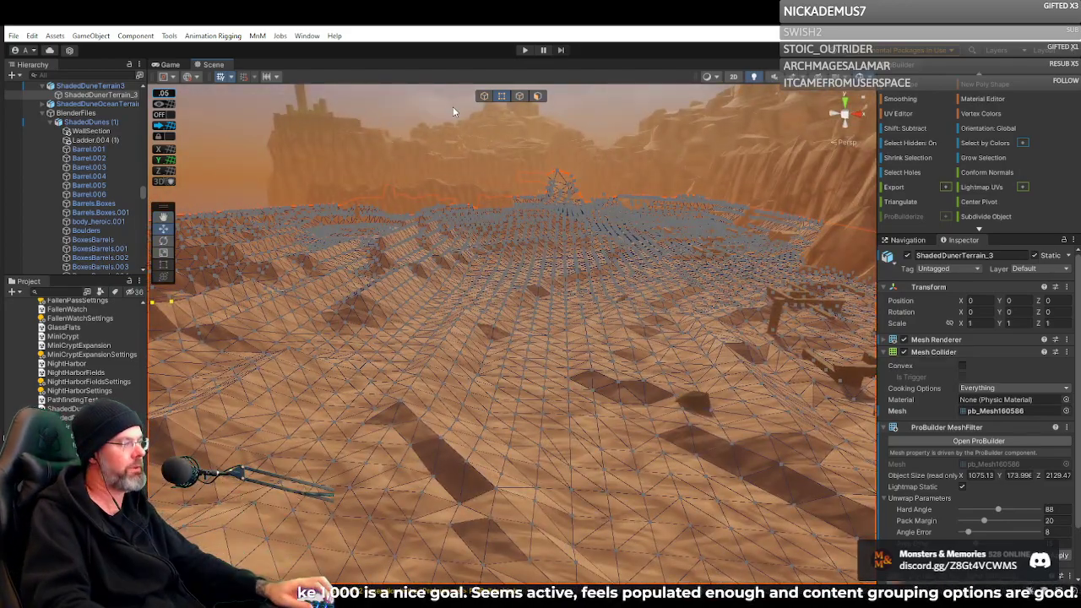
right_click_drag(544, 226, 569, 229)
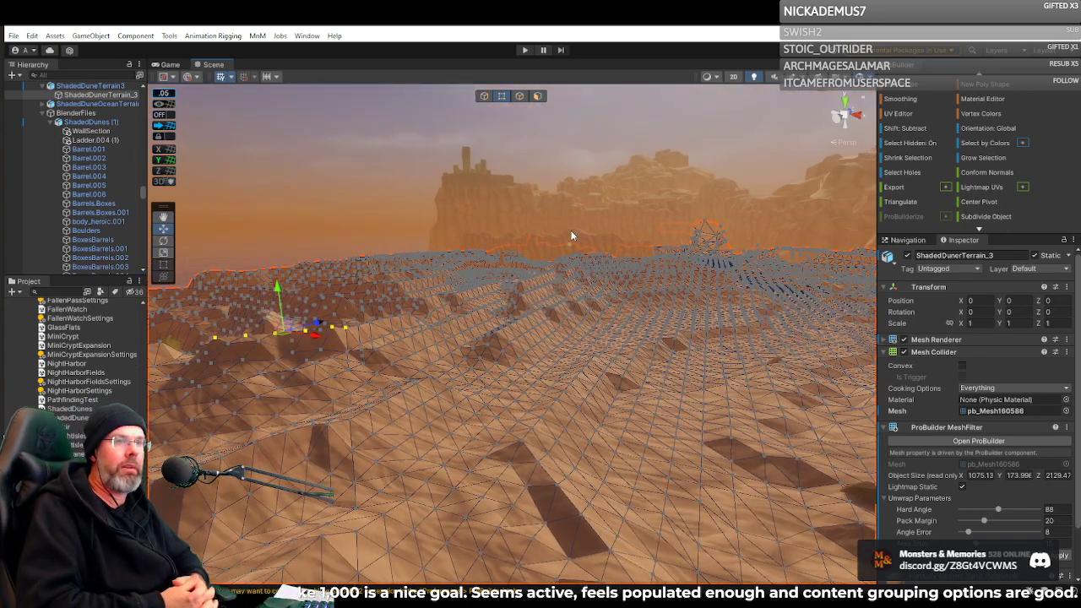
key("ctrl+s")
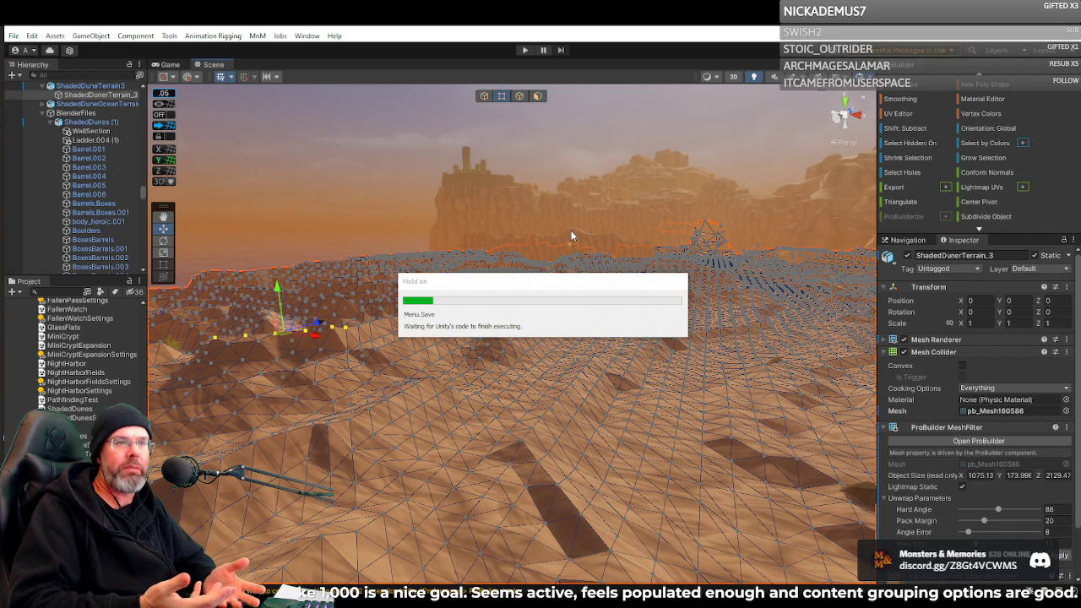
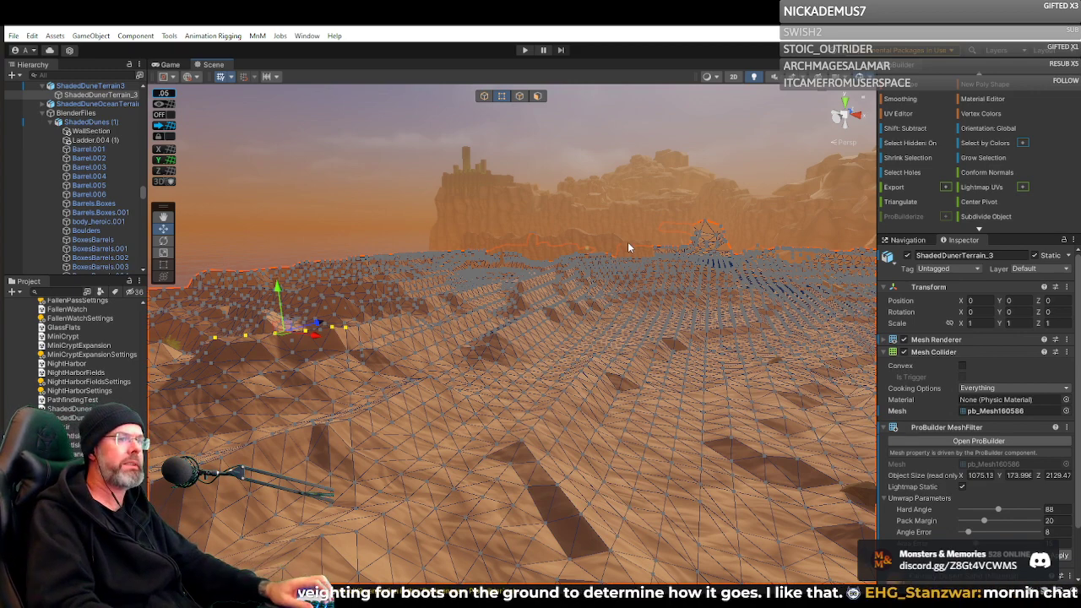
Examine the dune field and its ridges from several viewpoints for remaining sharp or uneven areas.
key("w")
right_click_drag(657, 241, 609, 220)
key("s")
key("d")
key("s")
key("w")
key("w")
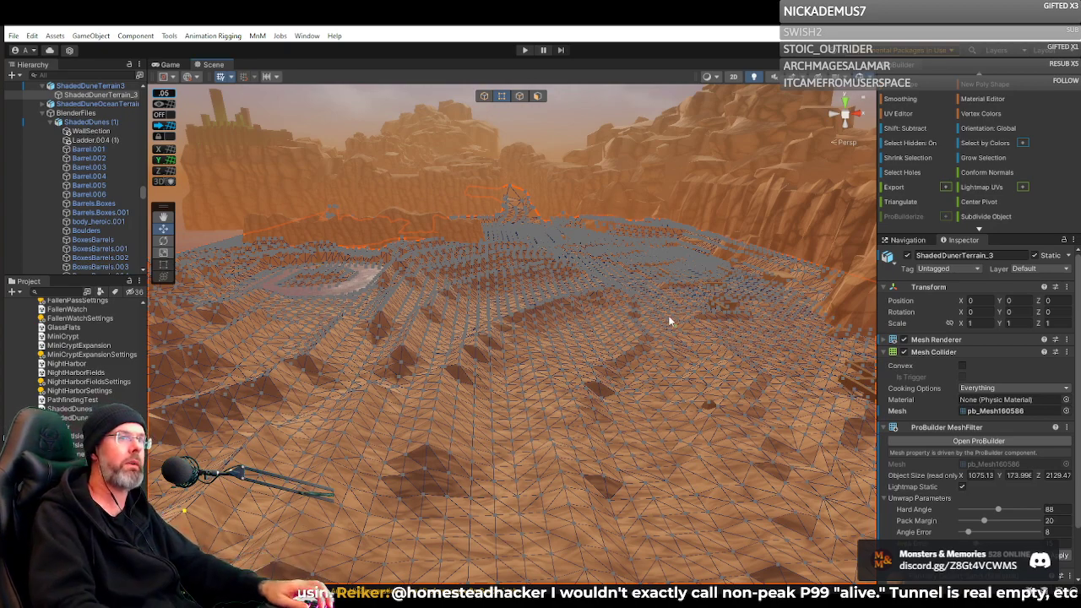
key("w")
right_click_drag(663, 276, 168, 279)
key("d")
right_click_drag(164, 274, 736, 292)
key("d")
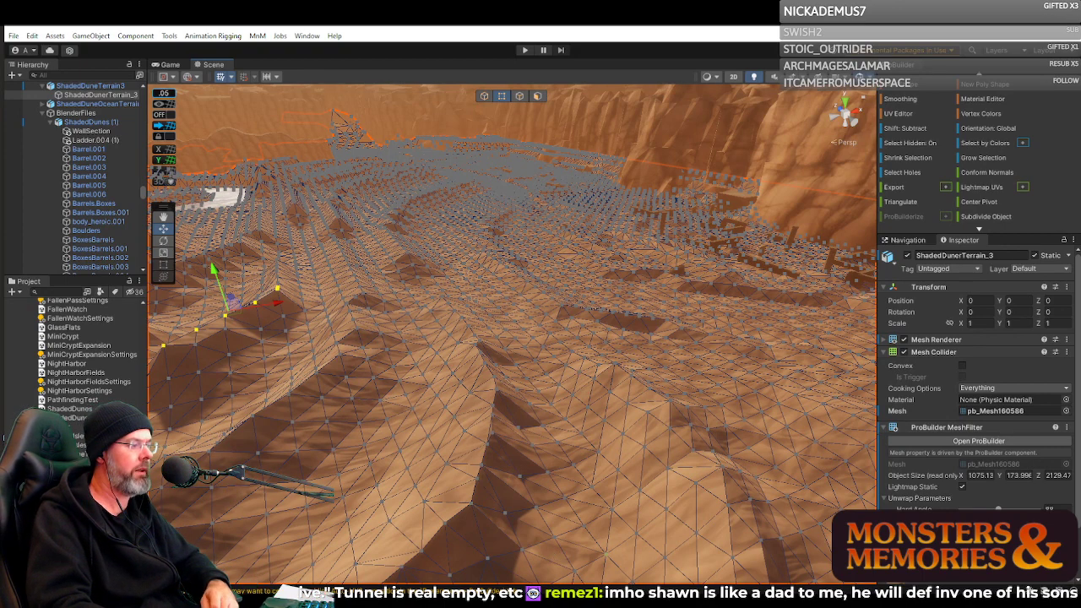
Return from vertex editing to object selection and deselect the ShadedDunerTerrain_3 mesh.
mouse_move(625, 605)
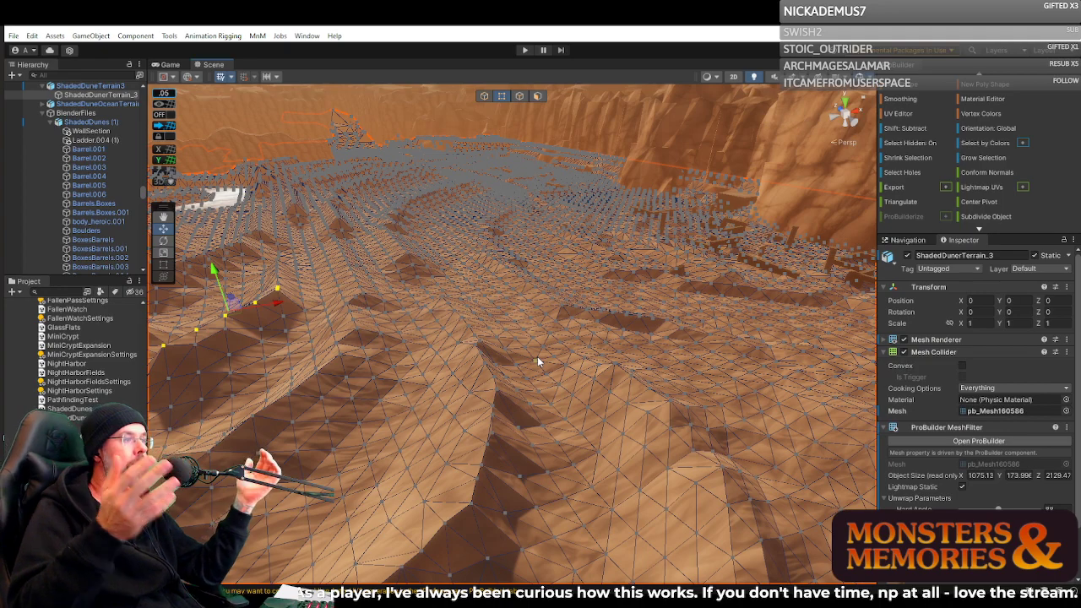
left_click(483, 95)
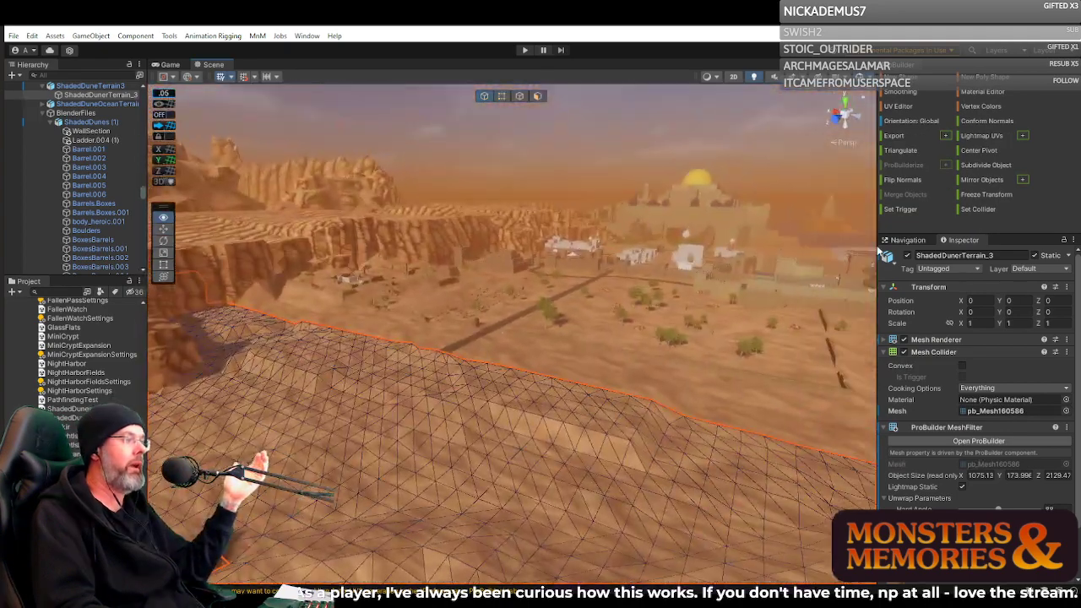
right_click_drag(881, 251, 853, 281)
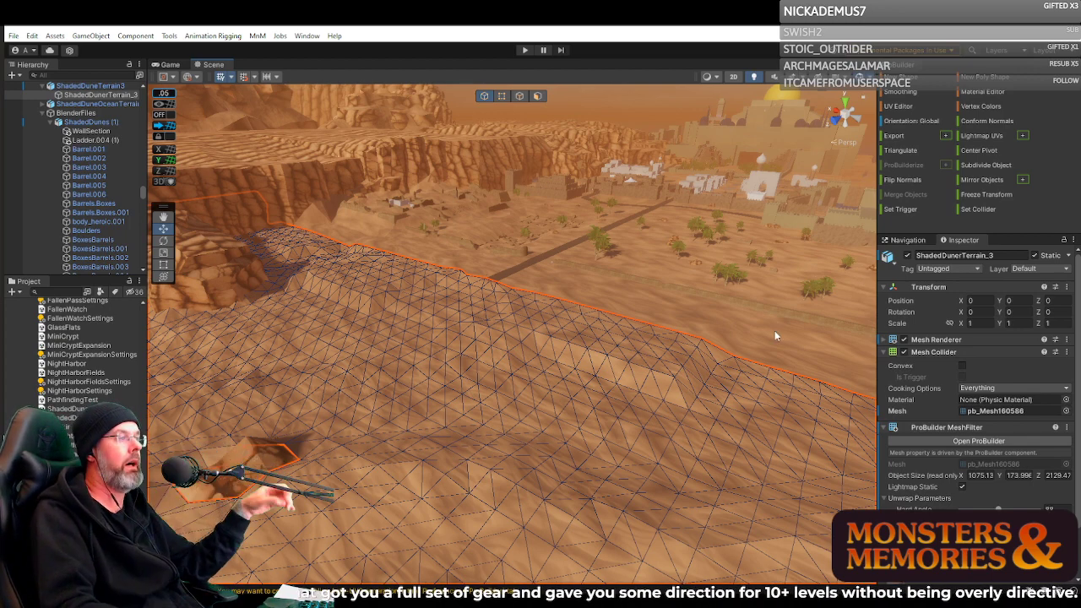
right_click_drag(567, 336, 523, 339)
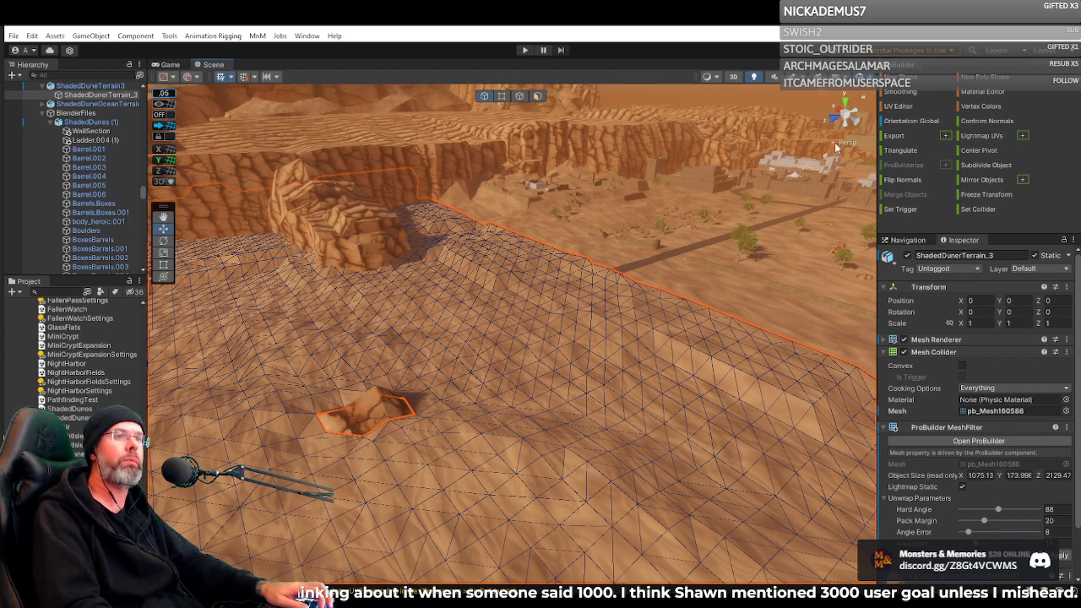
key("q")
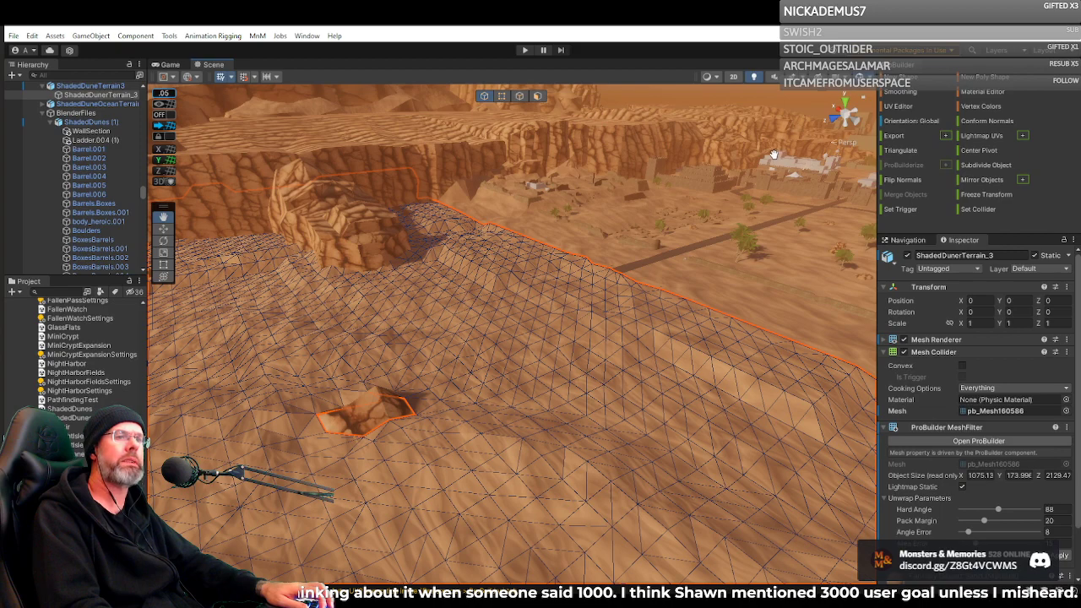
key("w")
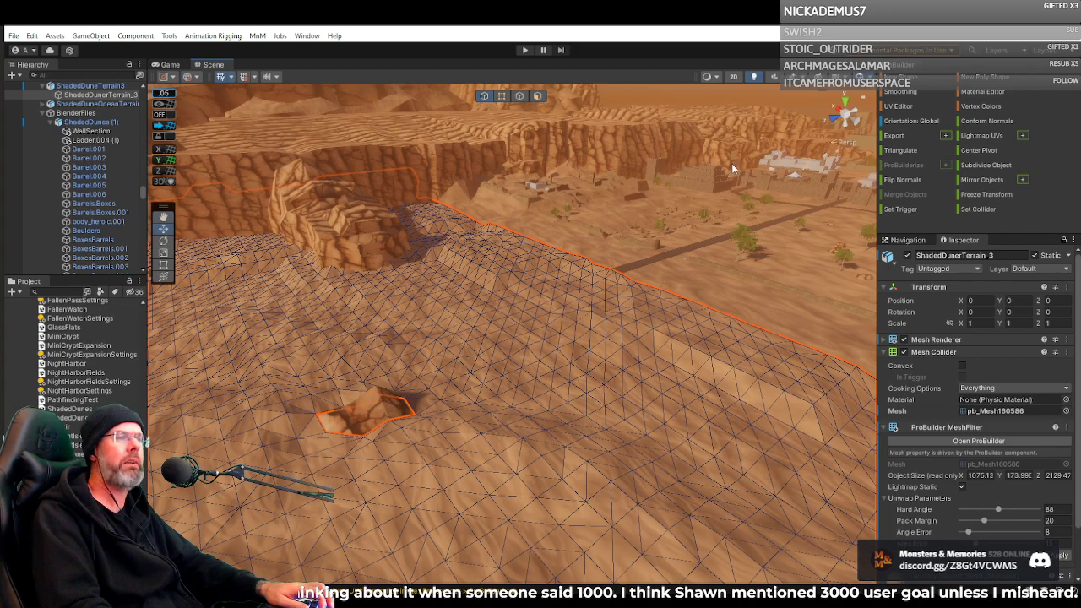
right_click_drag(743, 144, 309, 128)
left_click(346, 135)
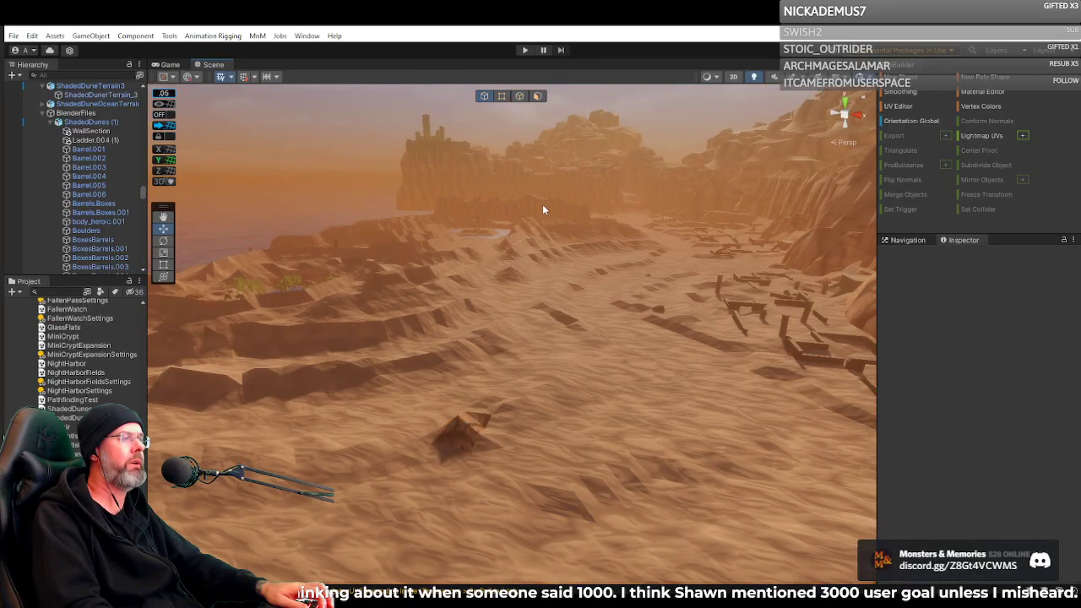
Duplicate the pair of boulders beside the palm-fringed oasis pond and move the copies across the dunes towards the rocky cliff.
right_click_drag(543, 210, 573, 251)
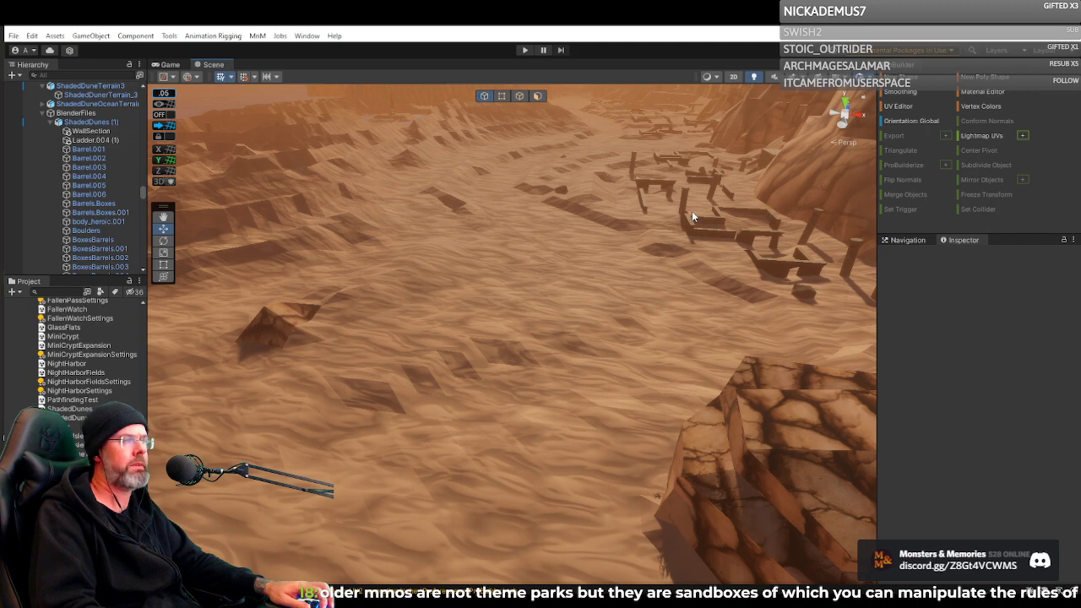
right_click_drag(695, 211, 101, 226)
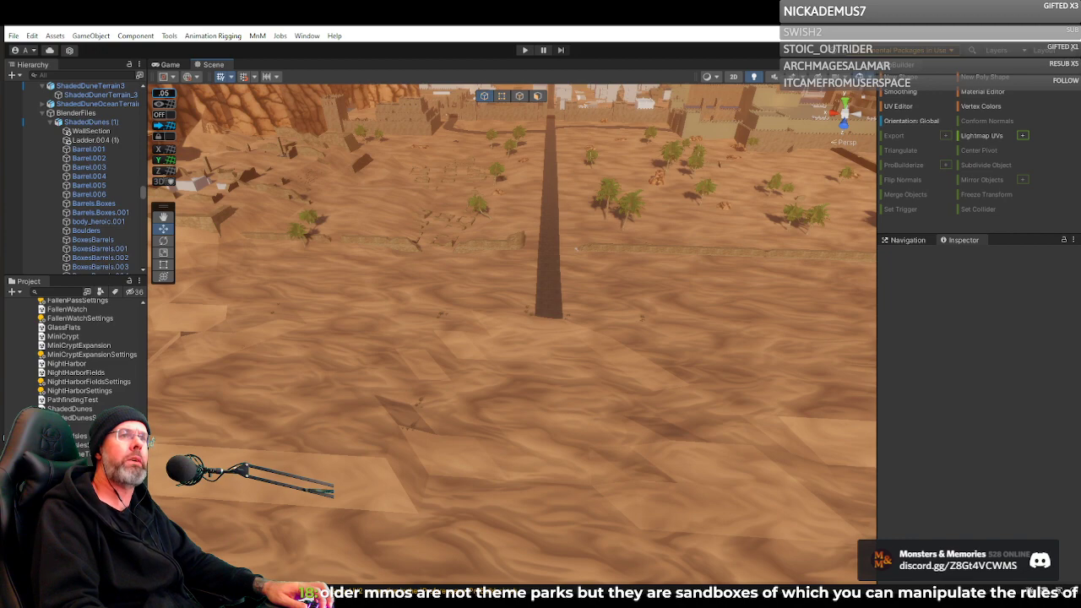
right_click_drag(564, 217, 271, 219)
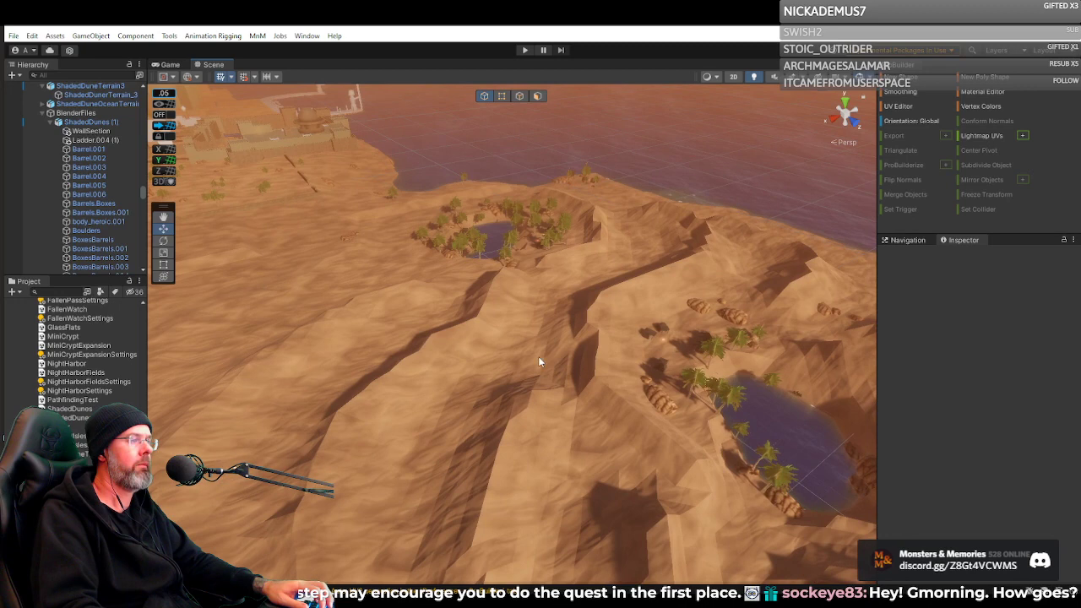
left_click(658, 398)
left_click(662, 396, "shift")
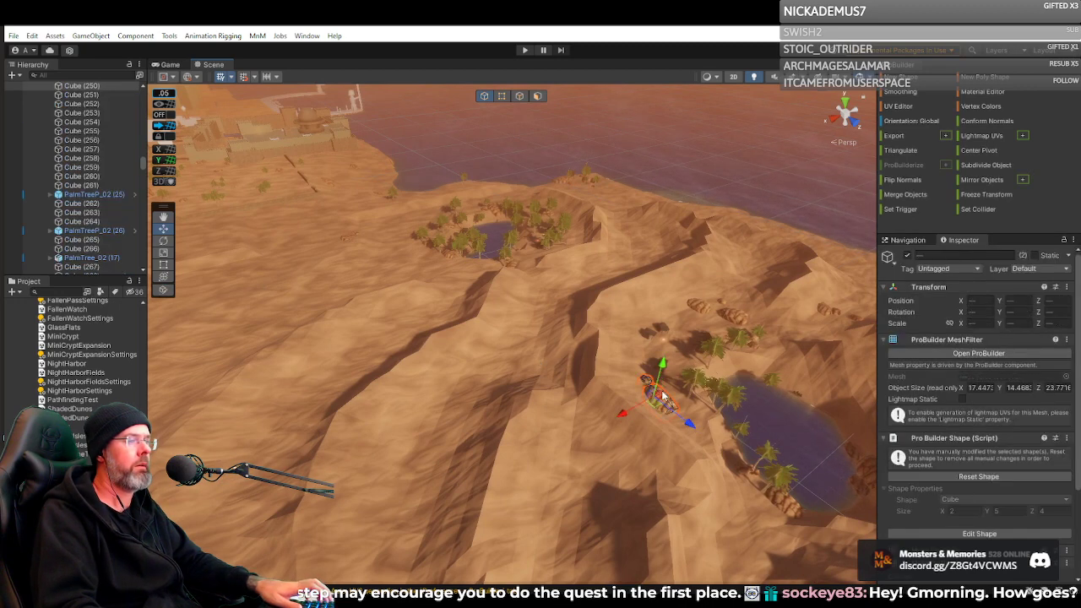
key("ctrl+d")
left_click_drag(624, 415, 198, 325)
right_click_drag(478, 367, 295, 390)
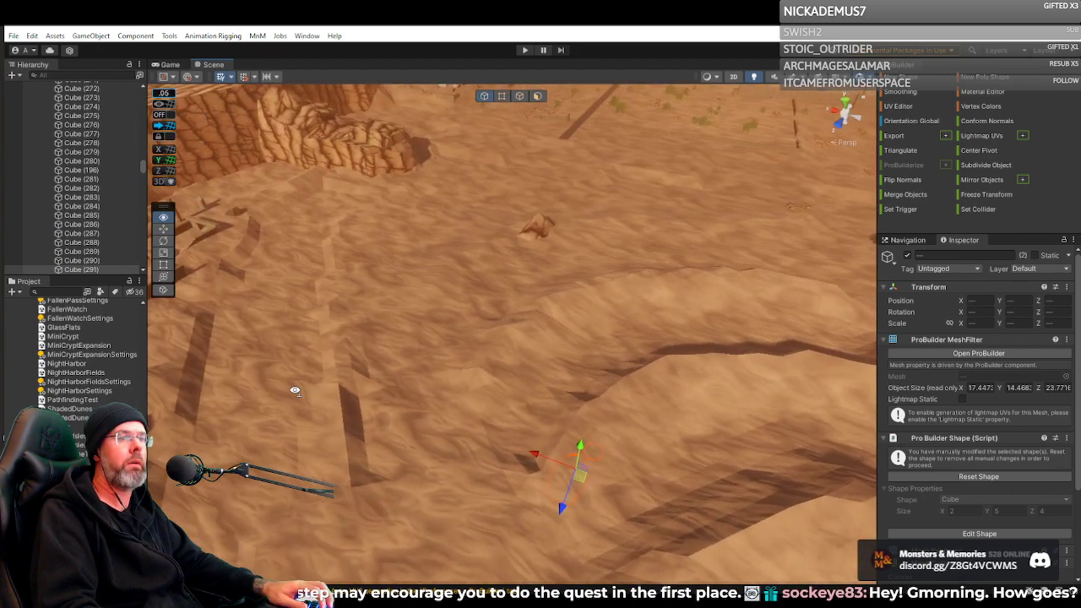
left_click_drag(580, 477, 523, 155)
Raise the two copied boulders to the sand surface and place them beside the shadowed dune ridge near the cliff.
right_click_drag(521, 175, 806, 127)
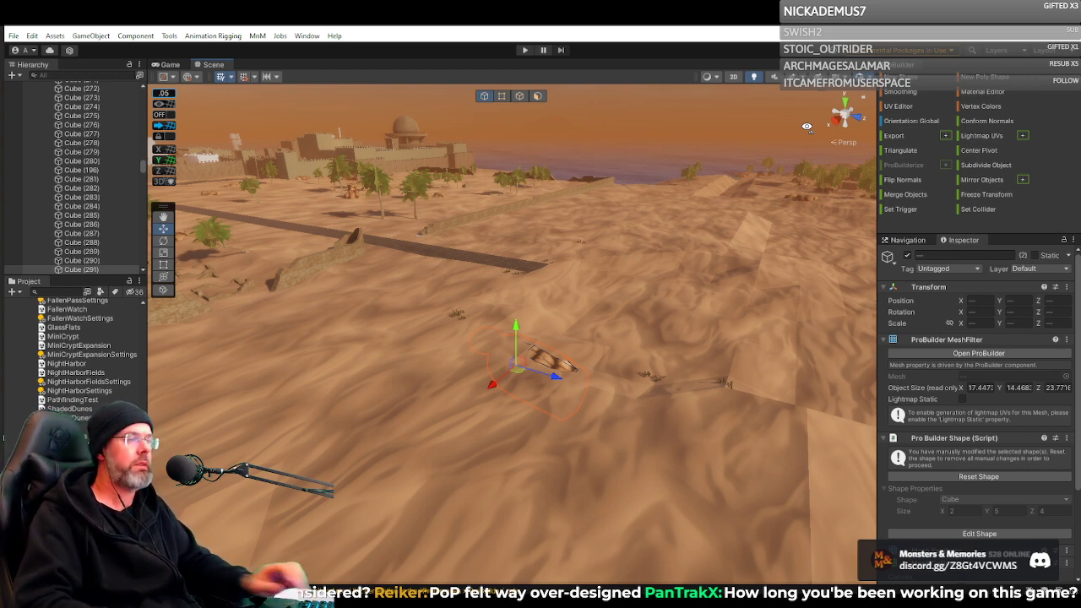
left_click_drag(512, 331, 538, 318)
right_click_drag(538, 318, 296, 325)
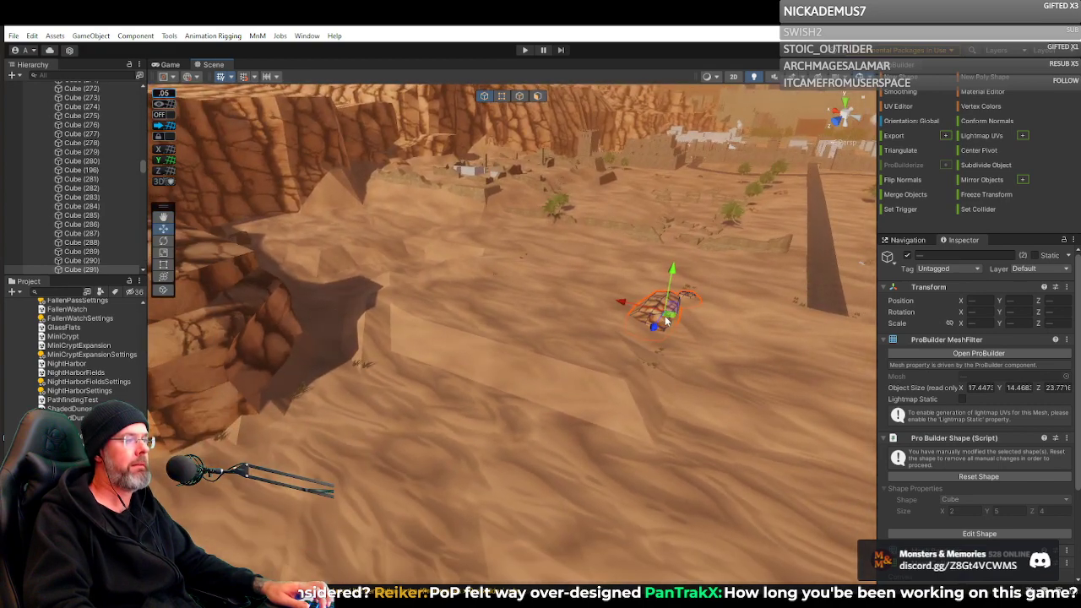
left_click_drag(666, 321, 423, 333)
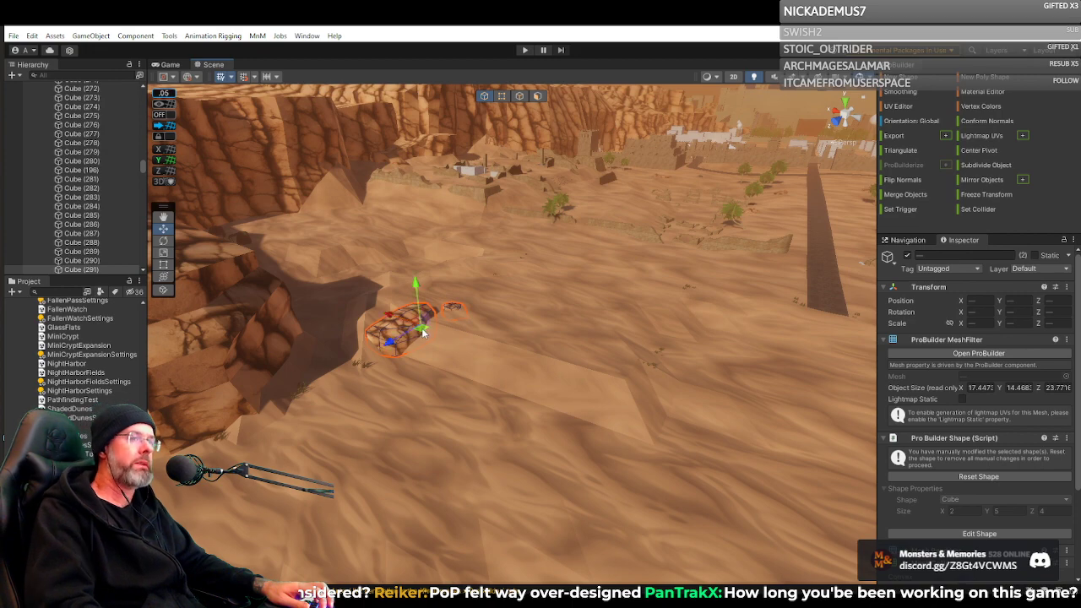
right_click_drag(466, 308, 491, 301)
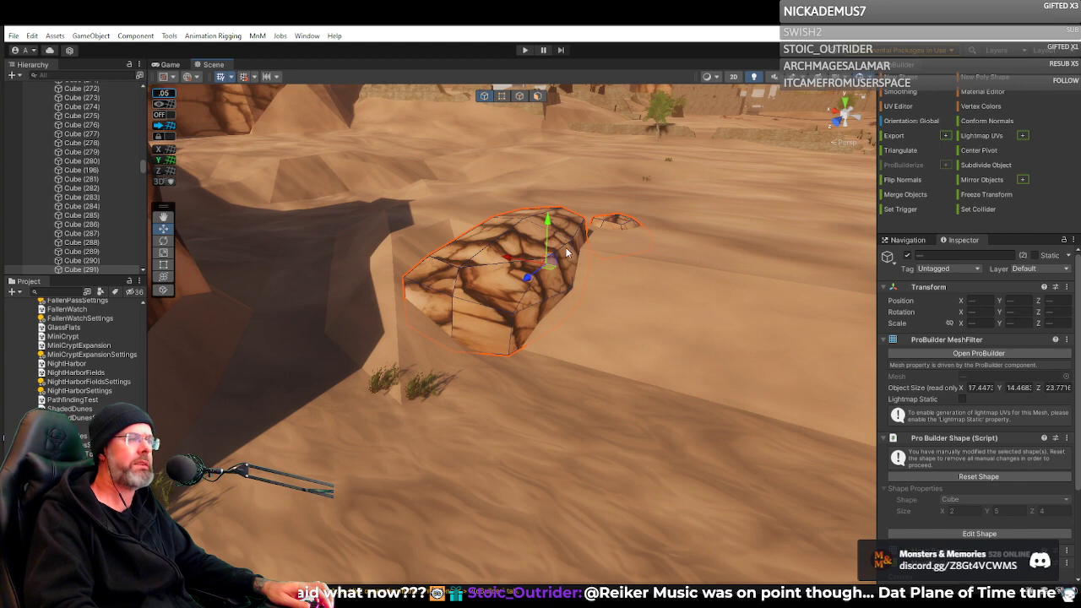
Rotate the two copied boulders together about the vertical axis and settle them into the sand slope beside the ridge.
key("e")
left_click_drag(550, 285, 488, 285)
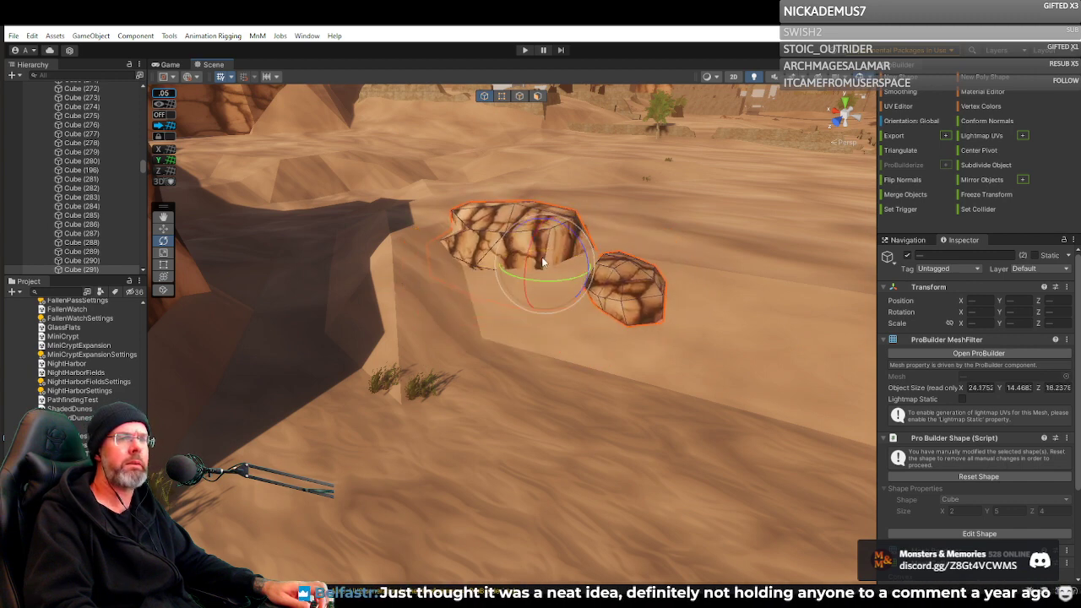
right_click_drag(542, 263, 570, 263)
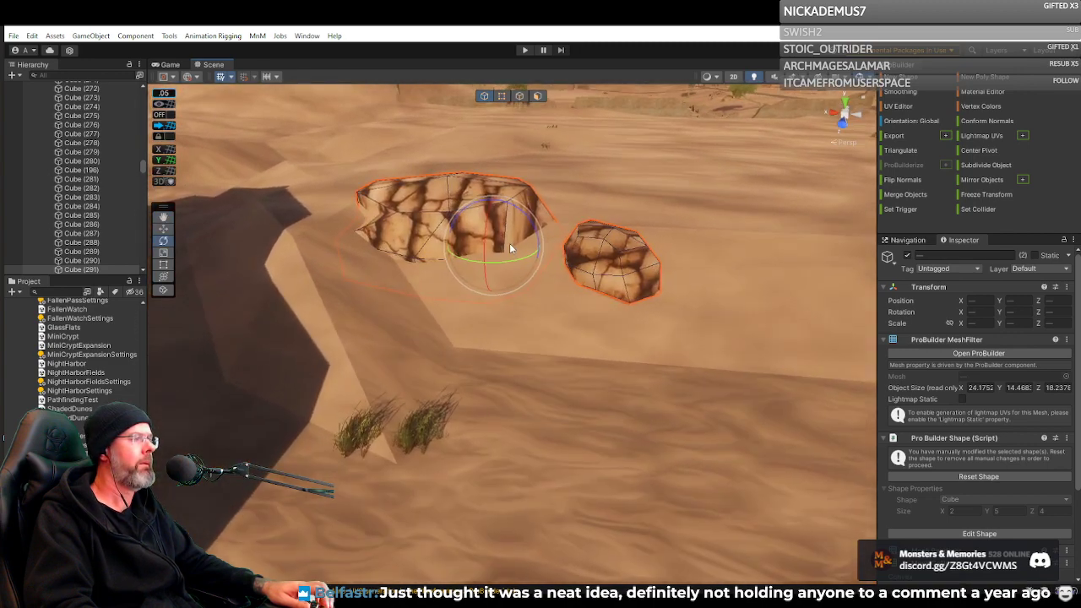
key("w")
mouse_move(496, 206)
left_mouse_down()
mouse_move(490, 243)
mouse_move(491, 207)
left_mouse_up()
left_click_drag(483, 271, 459, 322)
left_click_drag(465, 257, 504, 266)
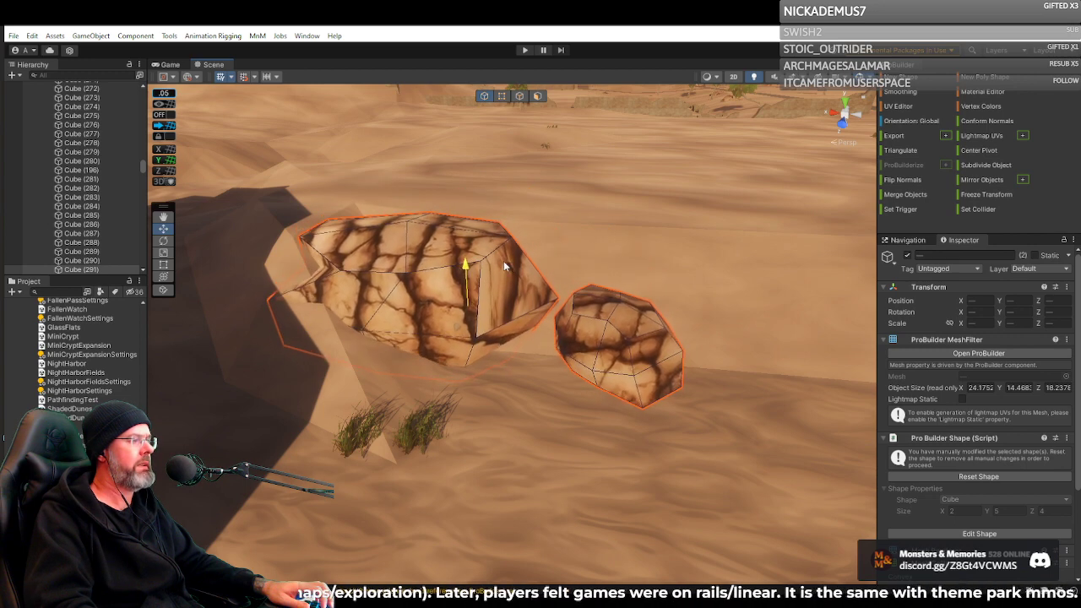
left_click_drag(431, 307, 448, 282)
left_click_drag(477, 239, 477, 263)
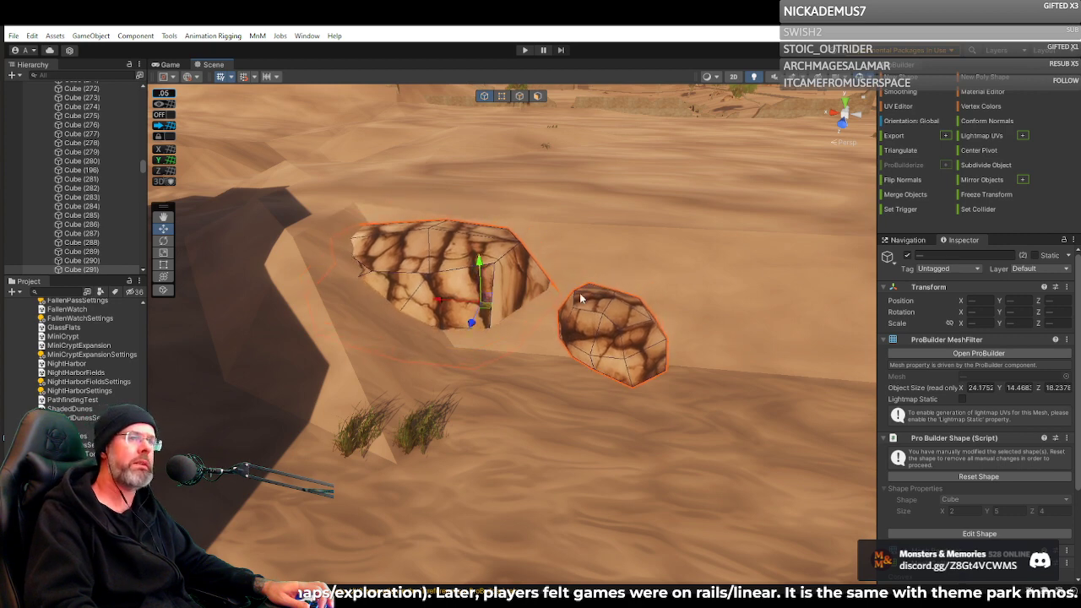
Rotate the smaller boulder to about -299 degrees in Y and set it against the large boulder at about X 275.55, Y -3.26, Z 333.7.
left_click(635, 356)
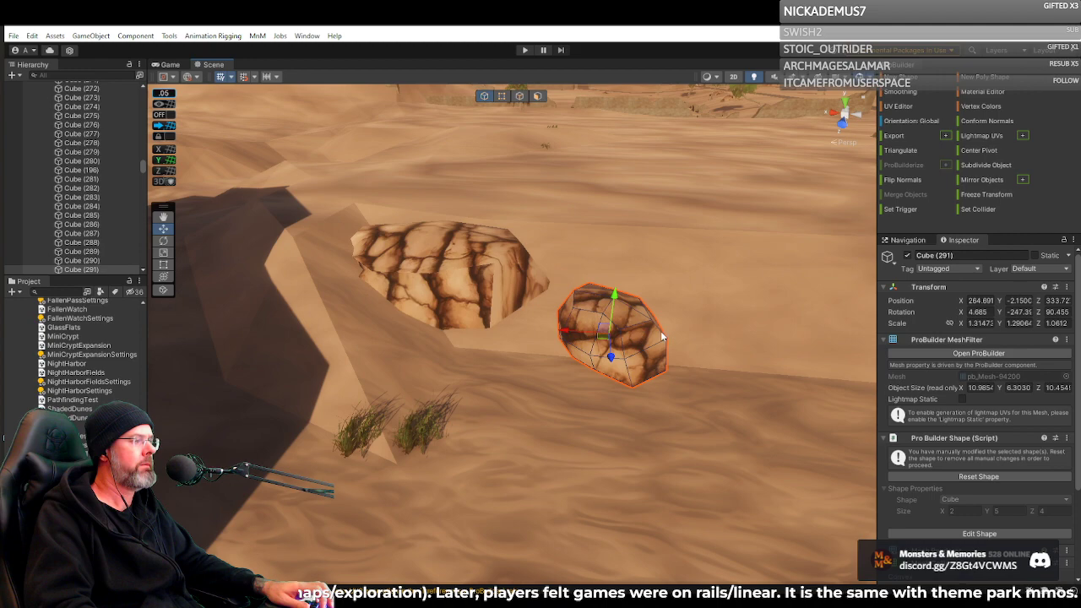
right_click_drag(663, 337, 564, 381)
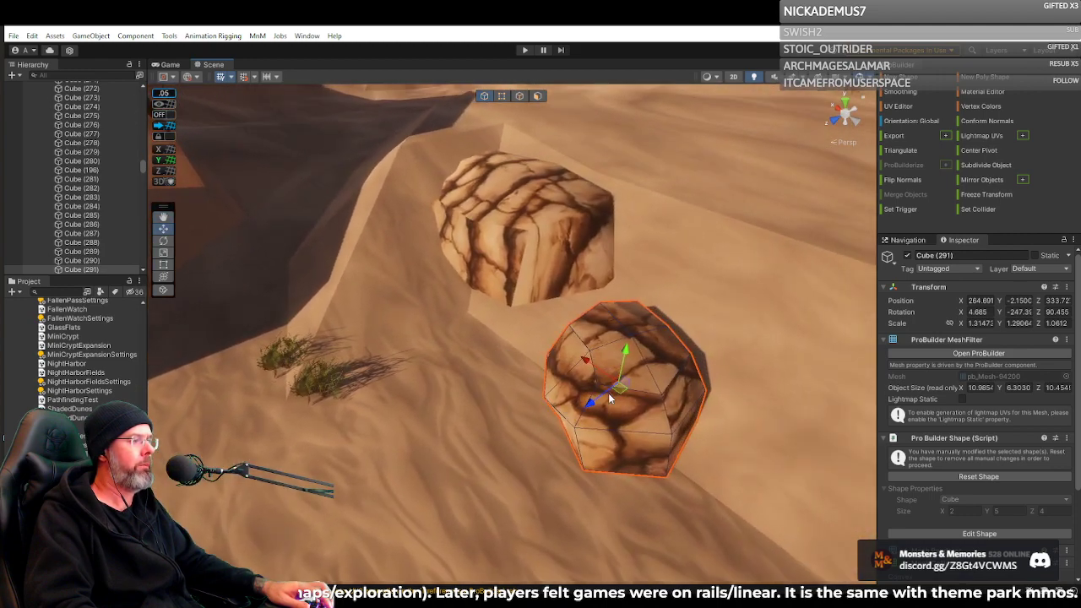
key("e")
left_click_drag(602, 409, 690, 398)
right_click_drag(690, 398, 709, 353)
key("w")
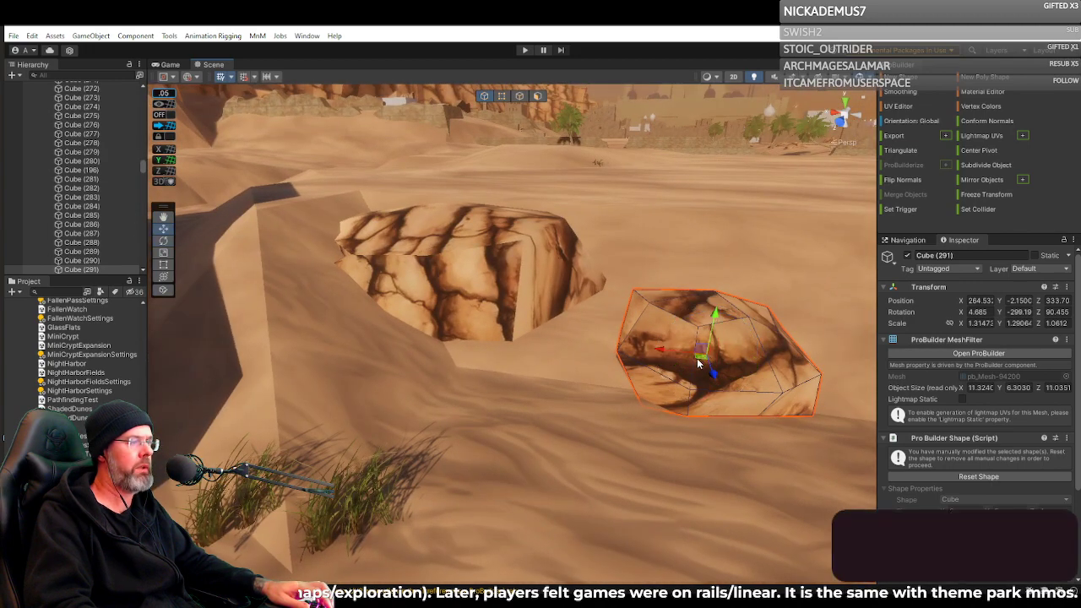
left_click_drag(697, 357, 490, 313)
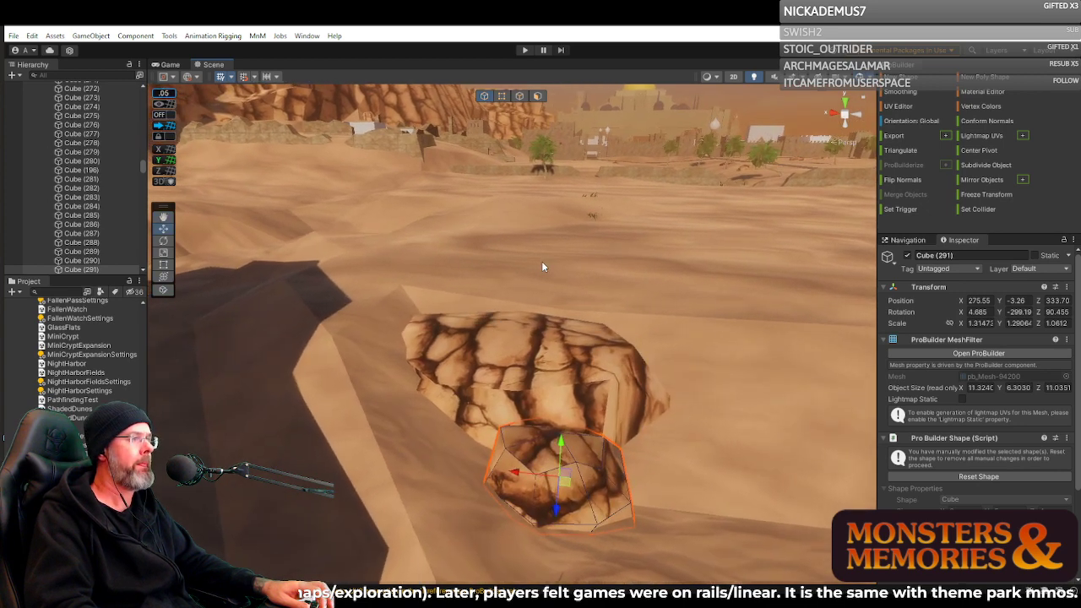
Lower two vertices of the ShadedDunerTerrain_3 mesh on the ridge behind the large boulder.
left_click(501, 96)
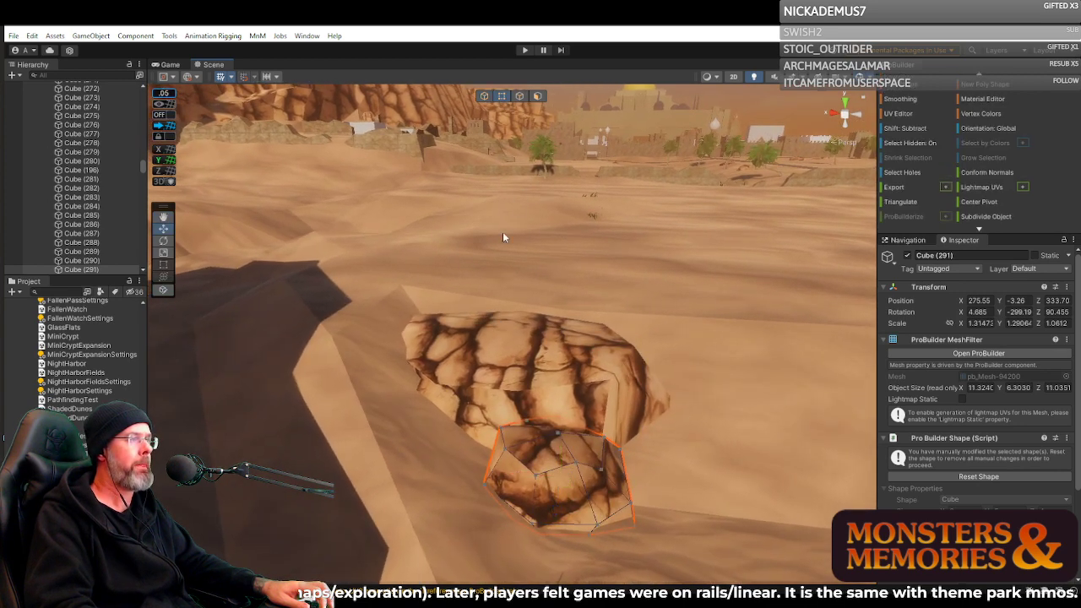
left_click(455, 274)
left_click(401, 284)
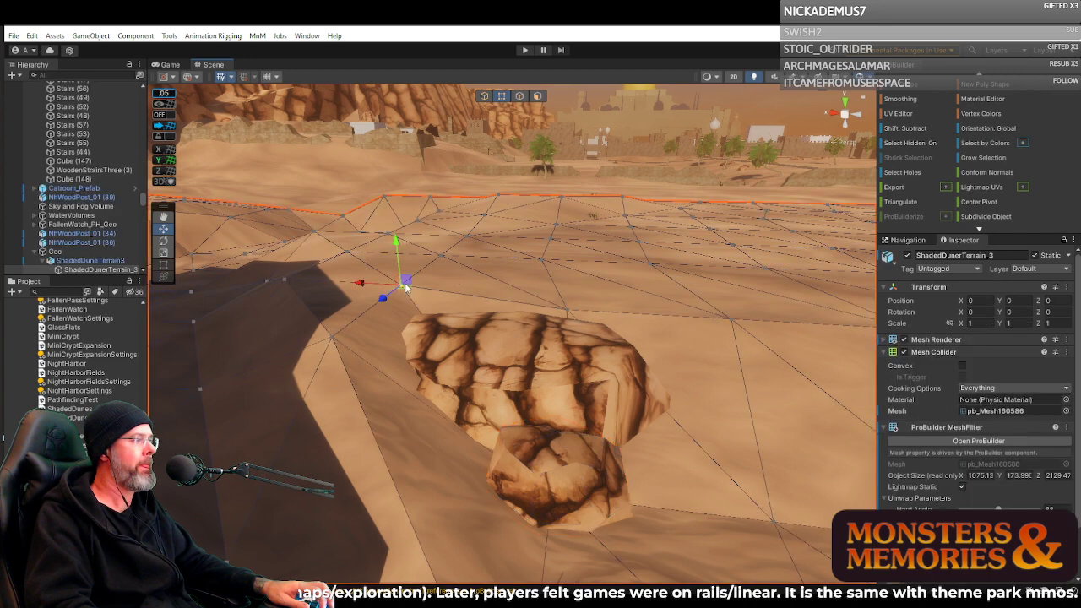
left_click_drag(391, 270, 391, 275)
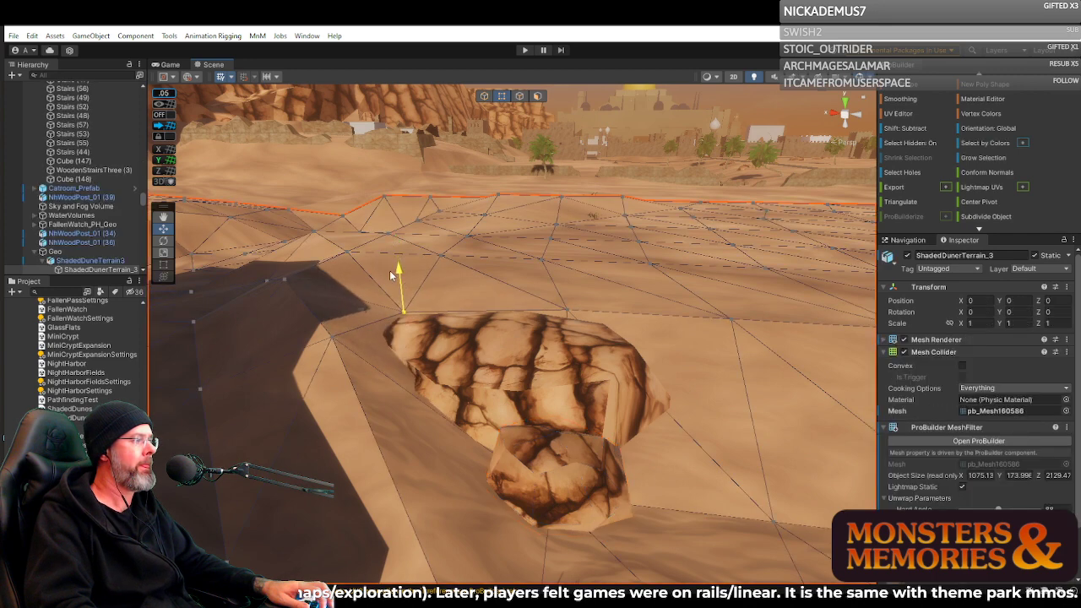
left_click(348, 256)
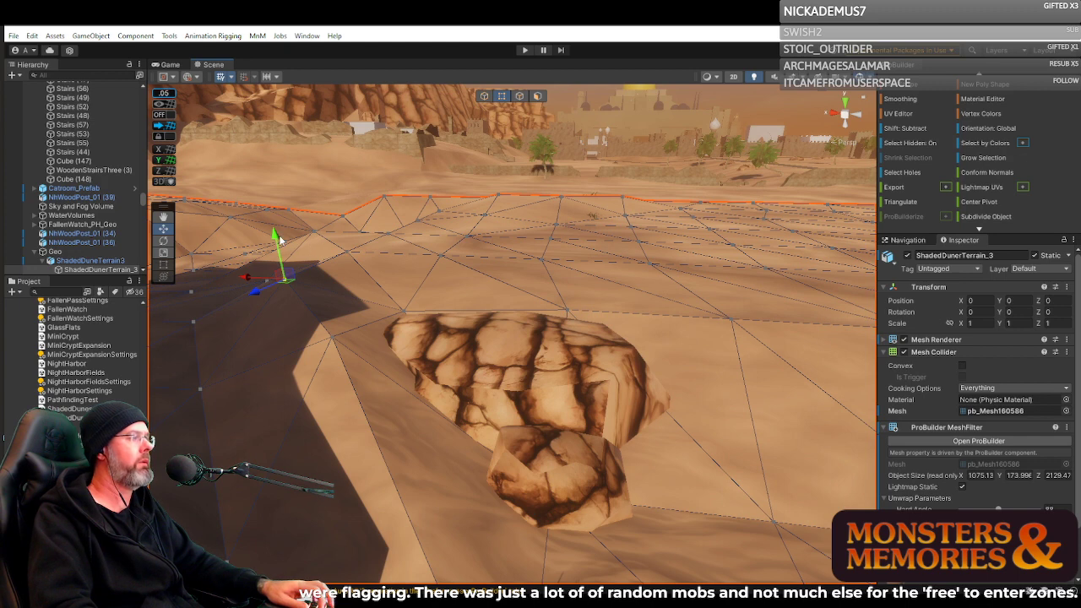
left_click_drag(275, 240, 275, 264)
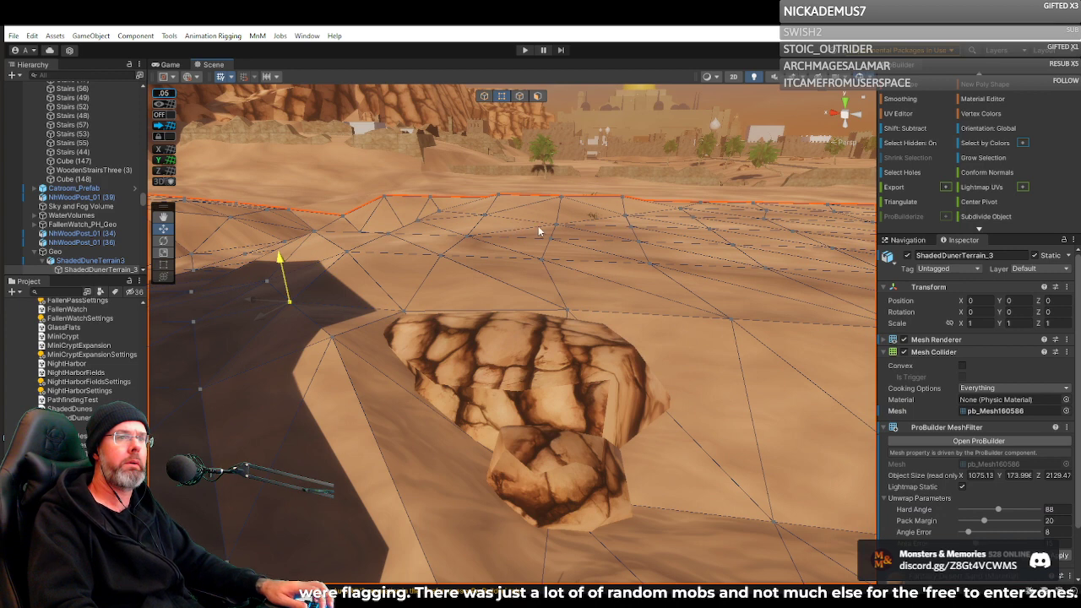
left_click(486, 213)
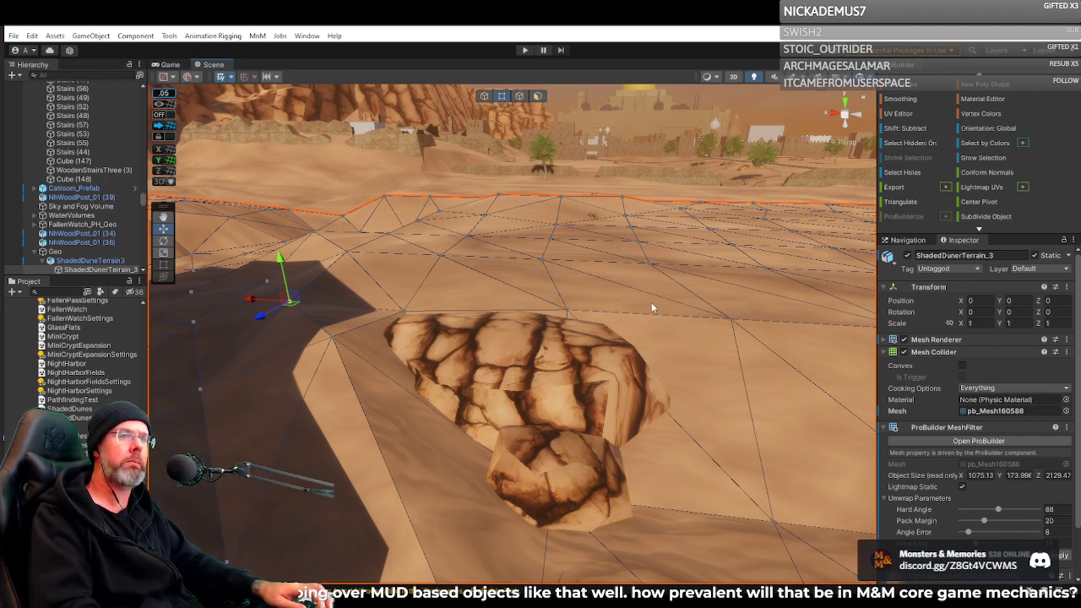
Examine the terrain mesh around the cliff and the new boulders from above and from ground level.
right_click_drag(623, 251, 338, 304)
key("backslash")
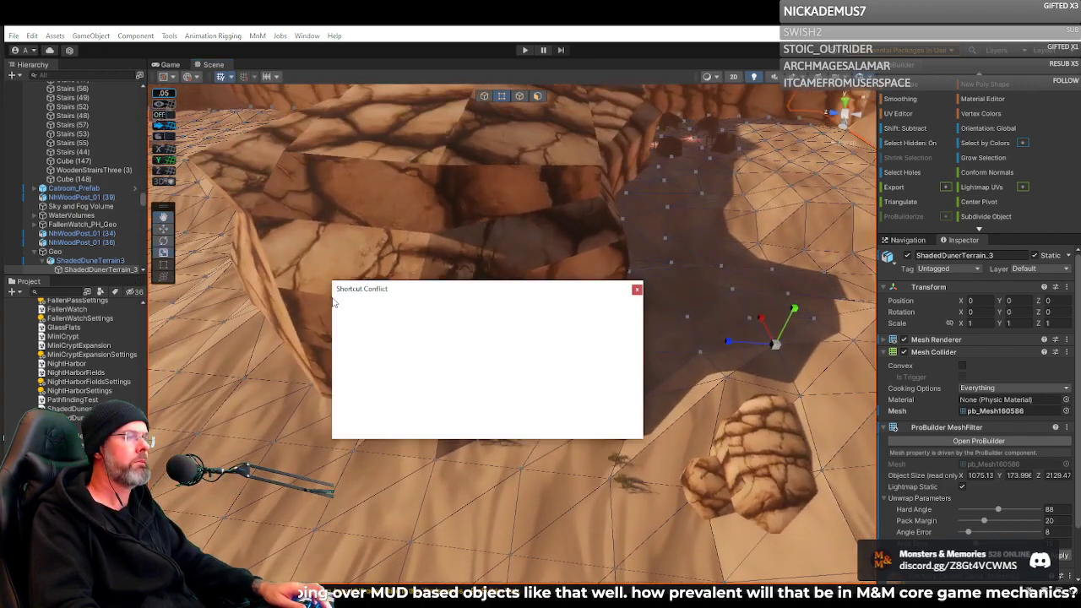
left_click(636, 290)
right_click_drag(635, 288, 46, 347)
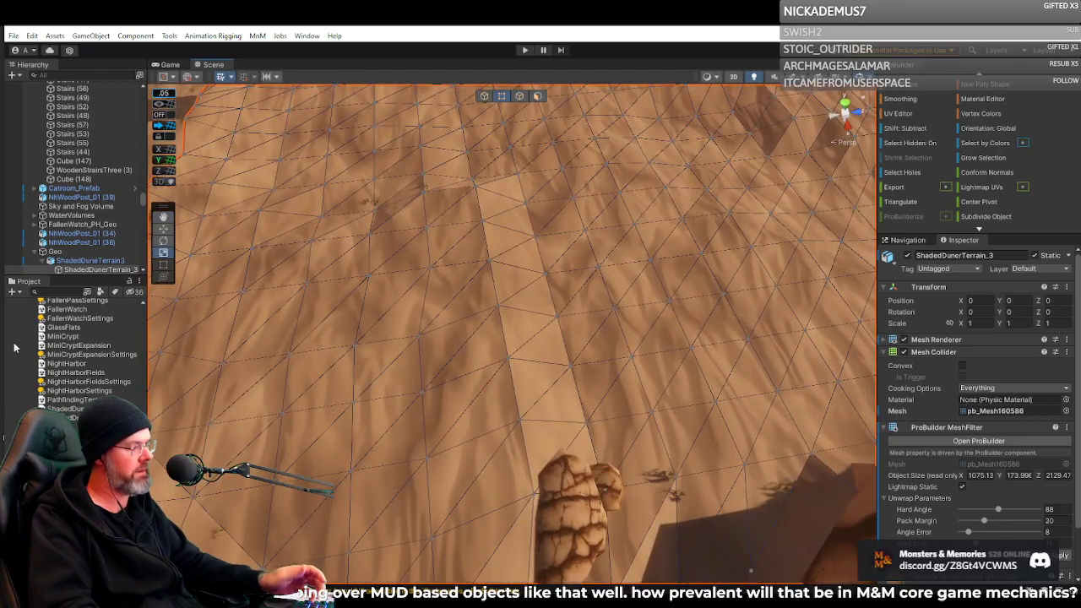
right_click_drag(422, 289, 235, 313)
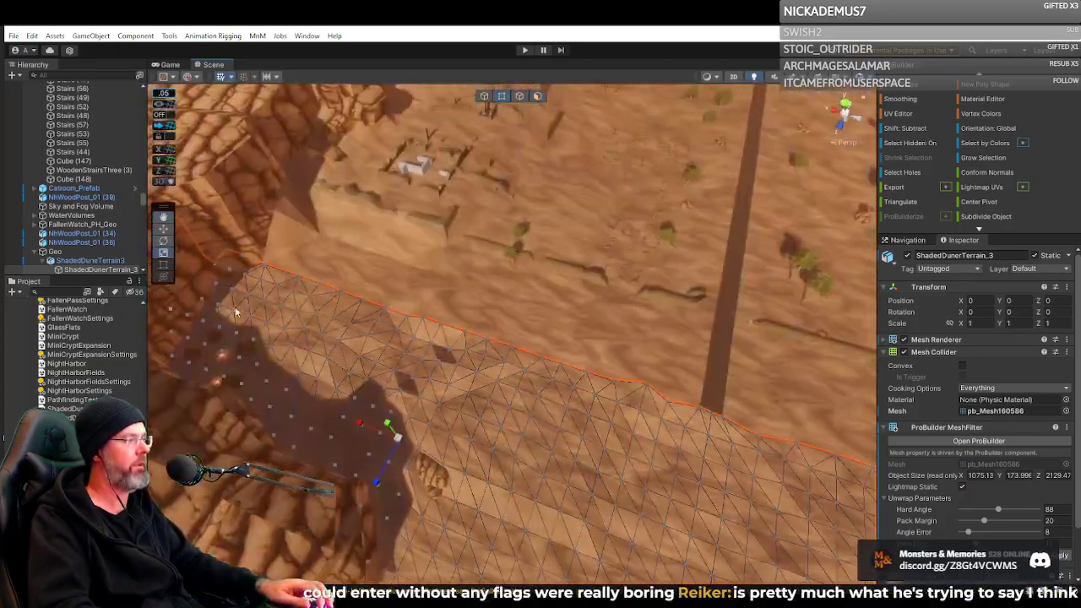
right_click_drag(484, 281, 498, 430)
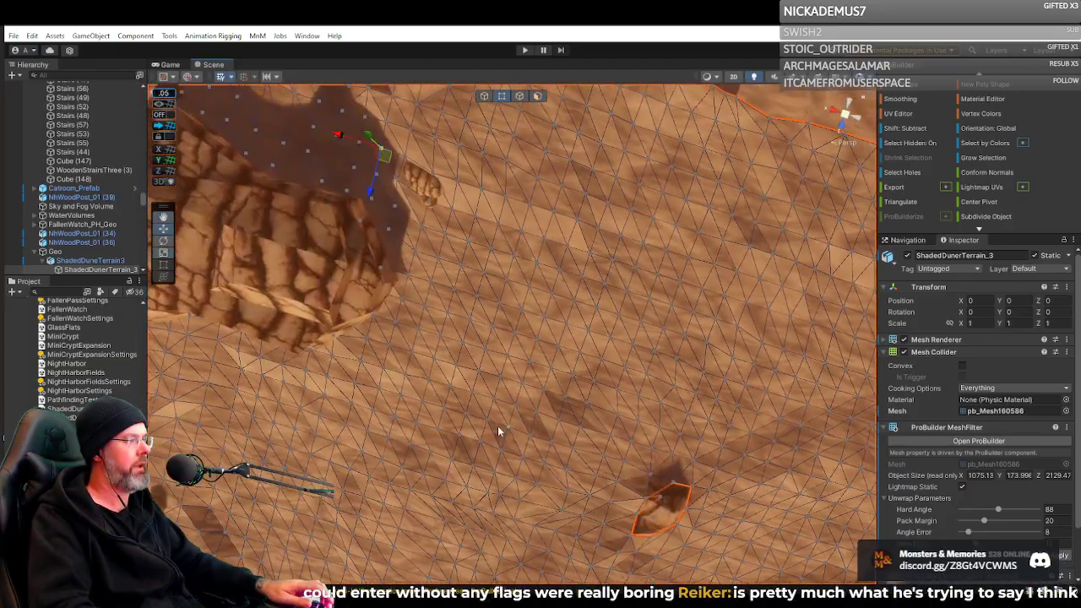
right_click_drag(487, 321, 553, 66)
key("s")
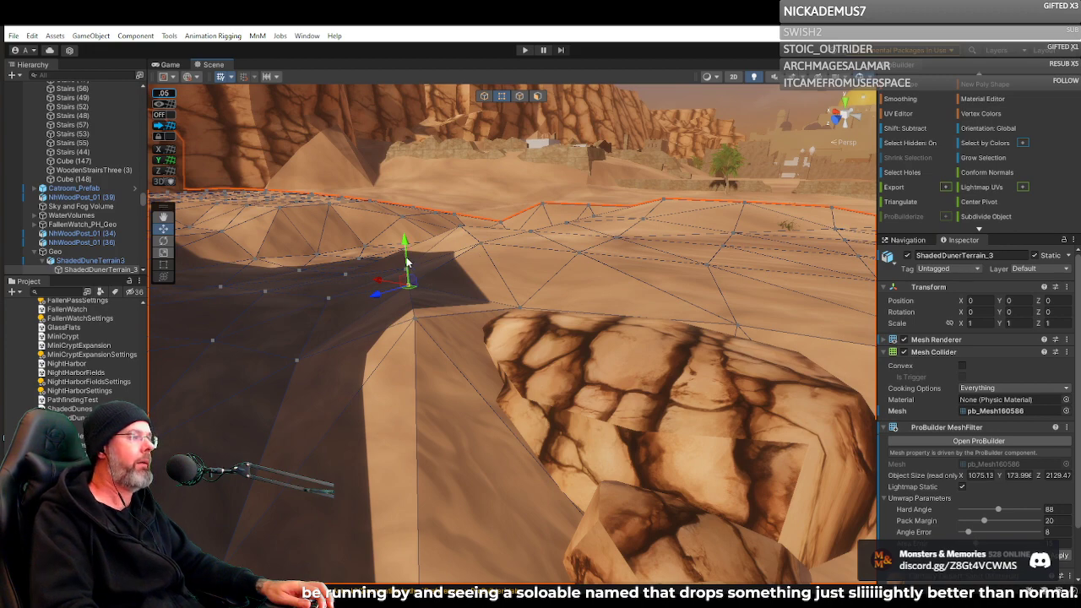
Return to object editing, duplicate the small boulder and place the copy beside the large boulder's ridge end at about X 284.84, Y -0.83, Z 331.85.
left_click(643, 516)
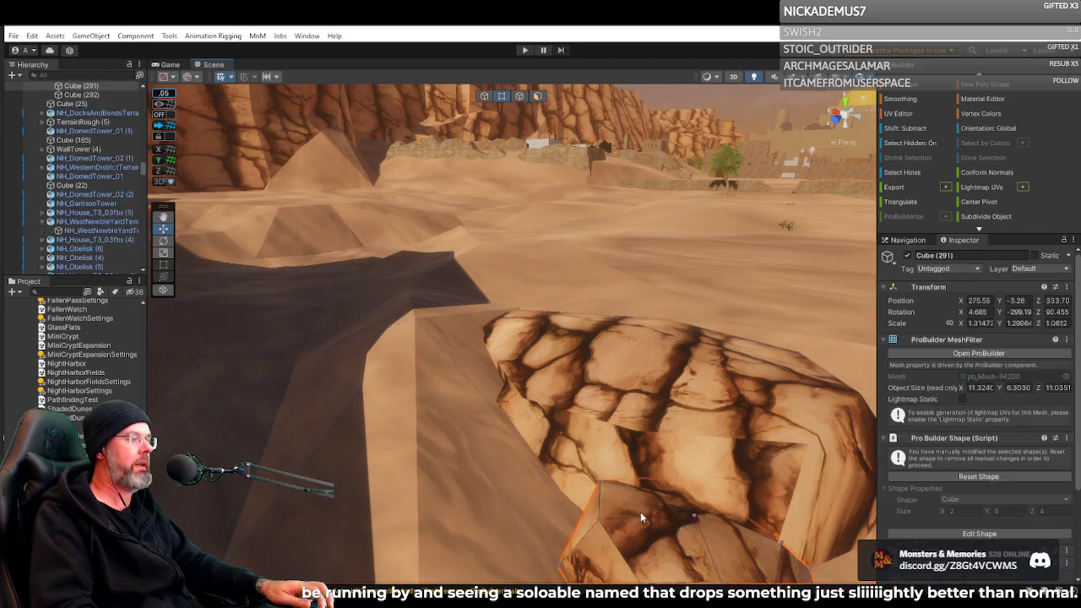
right_click_drag(505, 398, 434, 377)
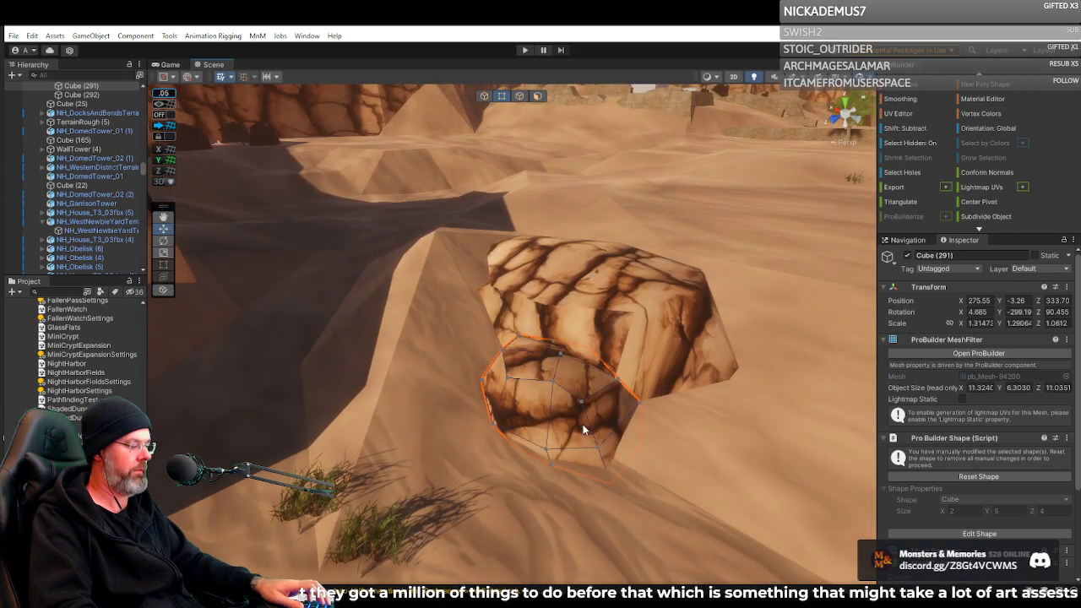
left_click(485, 96)
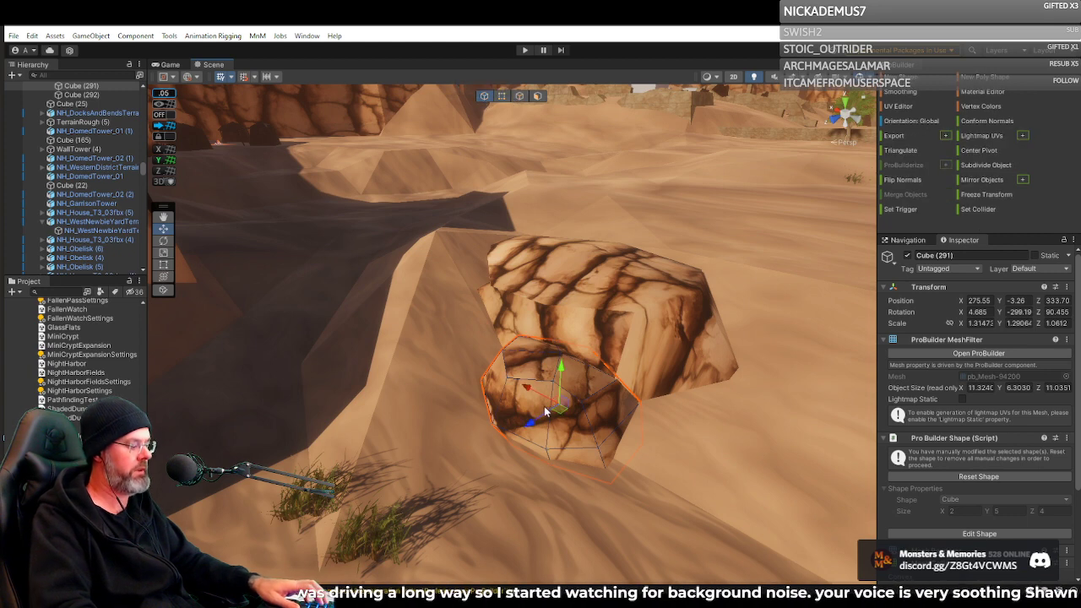
key("ctrl+d")
left_click_drag(558, 375, 445, 270)
right_click_drag(522, 300, 703, 360)
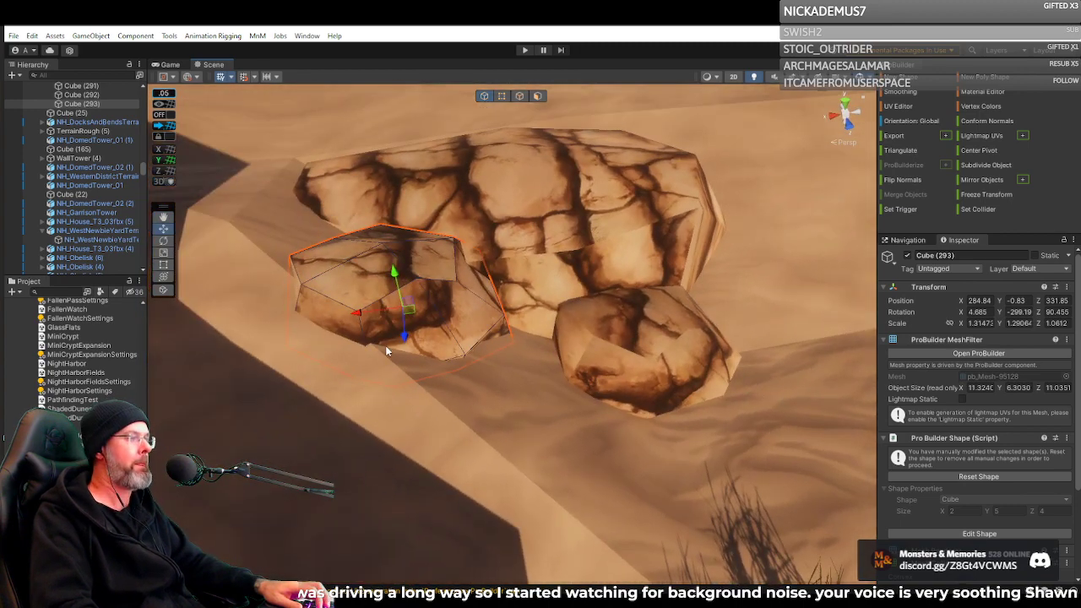
Nudge the newest small boulder farther out from the large one to about X 285.57, Y -0.67, Z 330.56.
left_click(380, 281)
left_click(382, 281)
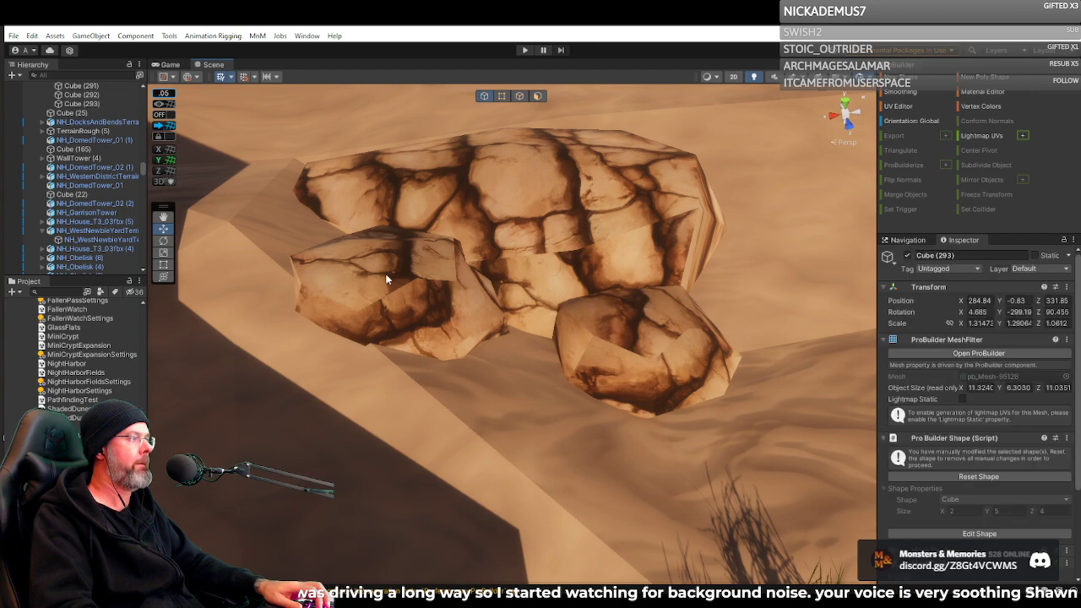
right_click_drag(557, 272, 363, 276)
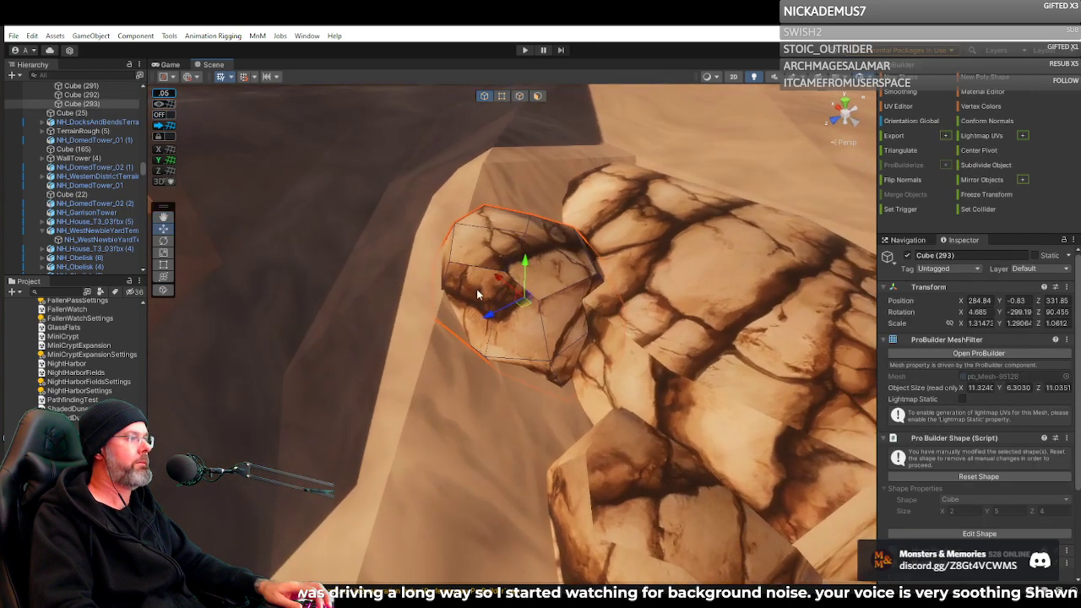
left_click_drag(522, 308, 499, 294)
right_click_drag(517, 307, 722, 313)
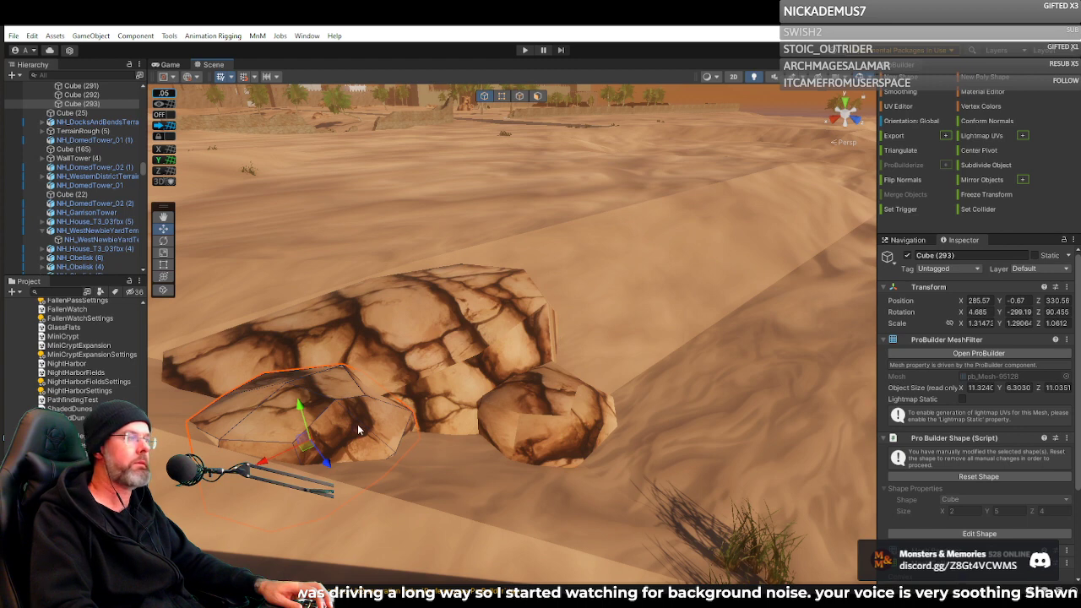
Move the newest small boulder up the ridge behind the large boulder to about X 287.25, Y 0.74, Z 327.22.
left_click_drag(317, 447, 288, 432)
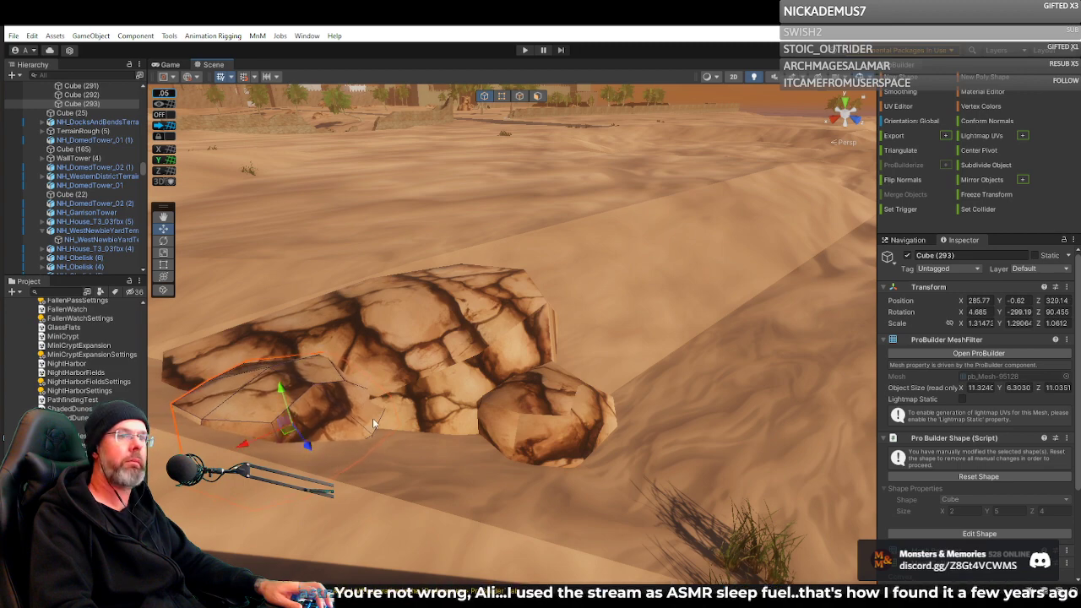
right_click_drag(372, 418, 264, 358)
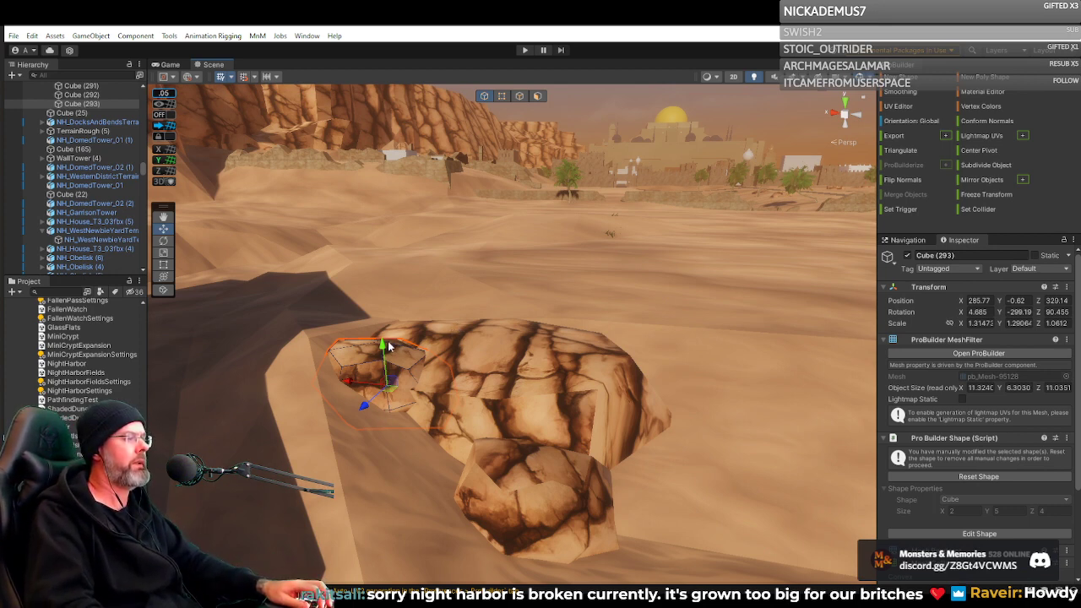
left_click_drag(388, 344, 381, 333)
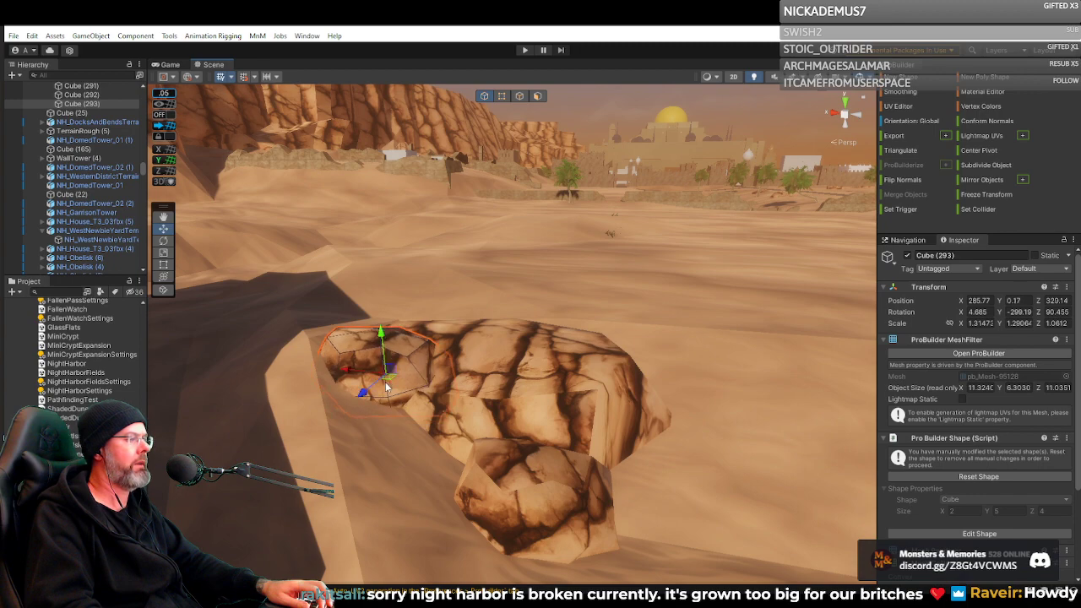
left_click_drag(386, 387, 382, 363)
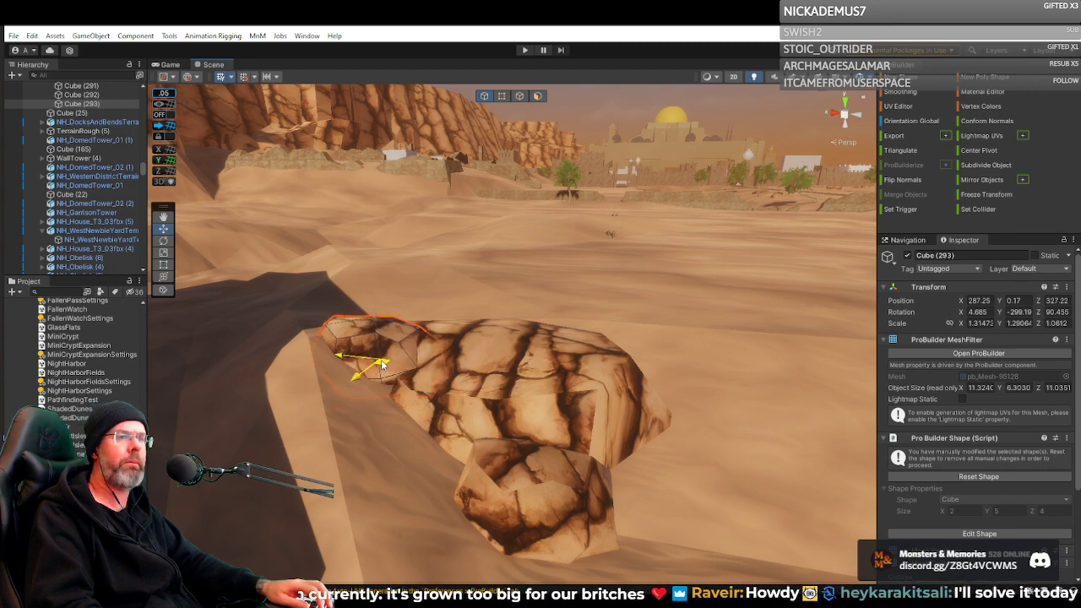
left_click_drag(370, 311, 372, 308)
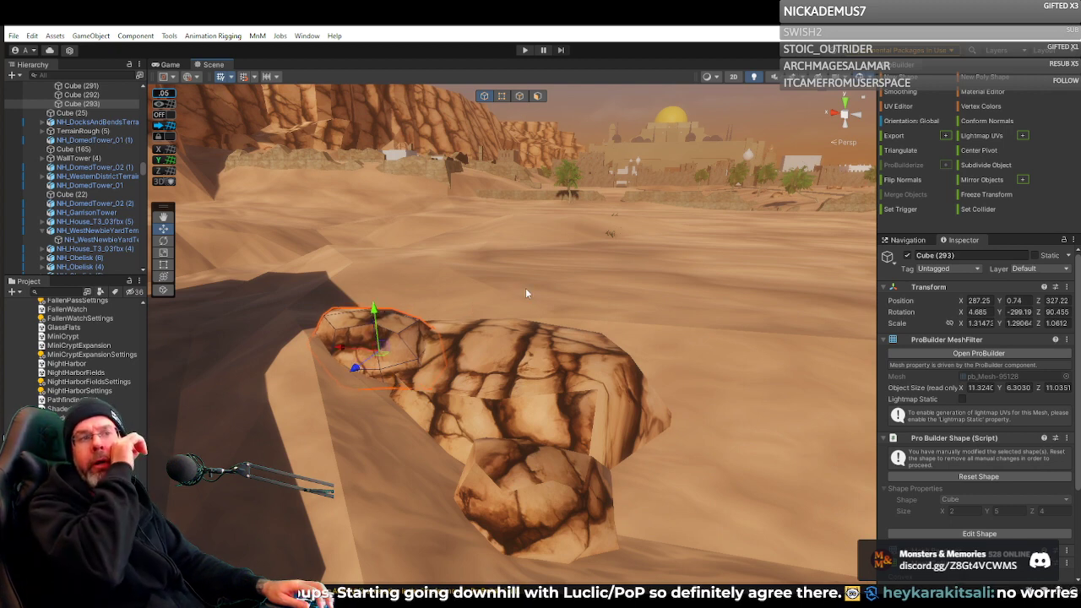
Shift the same small boulder farther along the ridge and raise it to about X 288.86, Y 1.06, Z 325.36.
right_click_drag(501, 256, 611, 301)
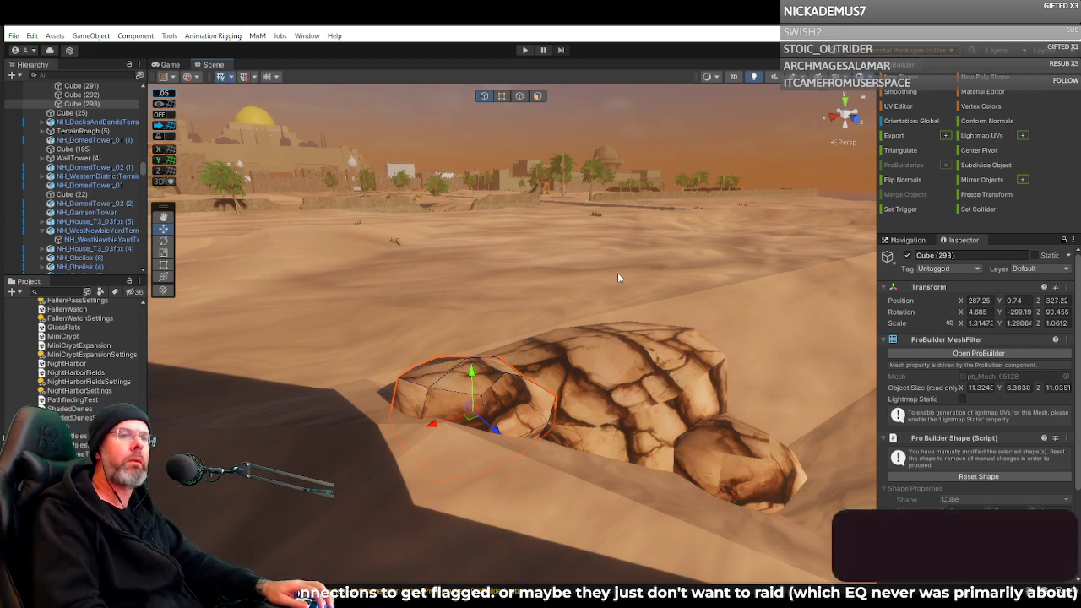
right_click_drag(618, 273, 583, 262)
key("d")
key("w")
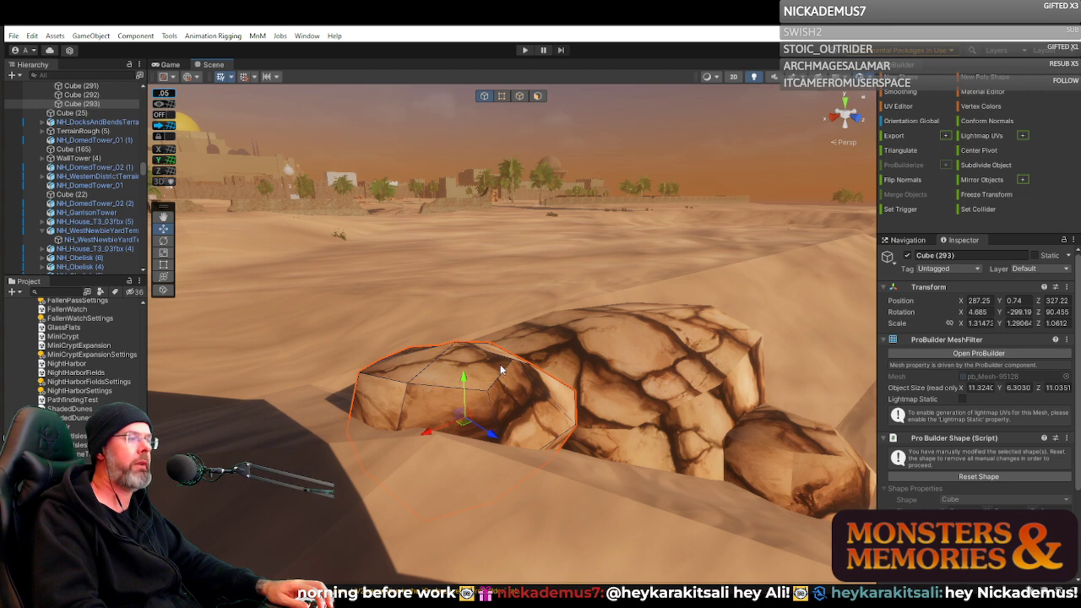
left_click_drag(464, 427, 427, 433)
left_click_drag(506, 404, 330, 399, "alt")
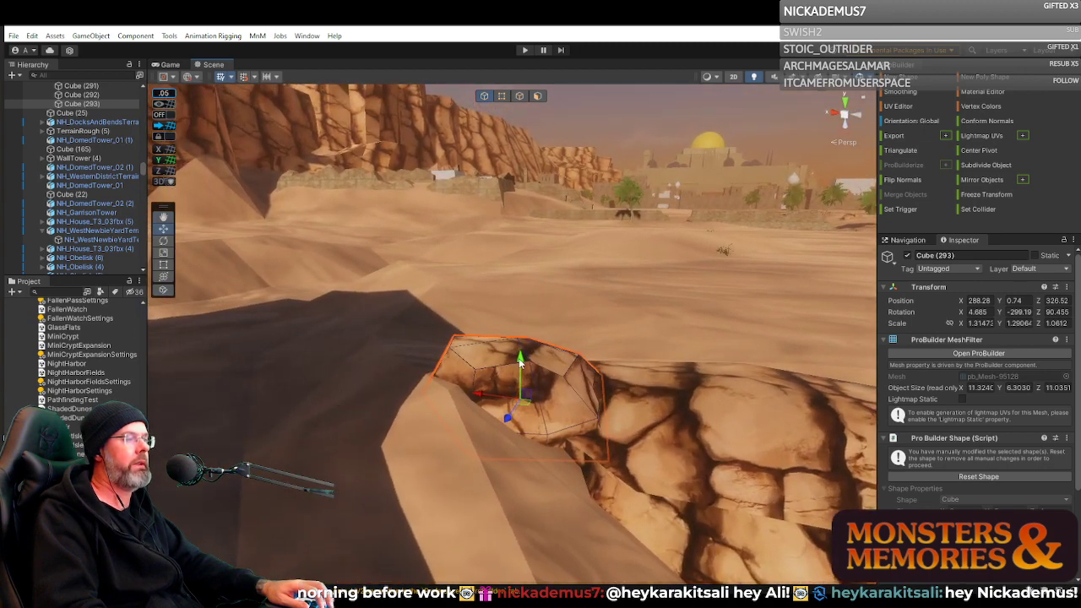
left_click_drag(520, 367, 520, 354)
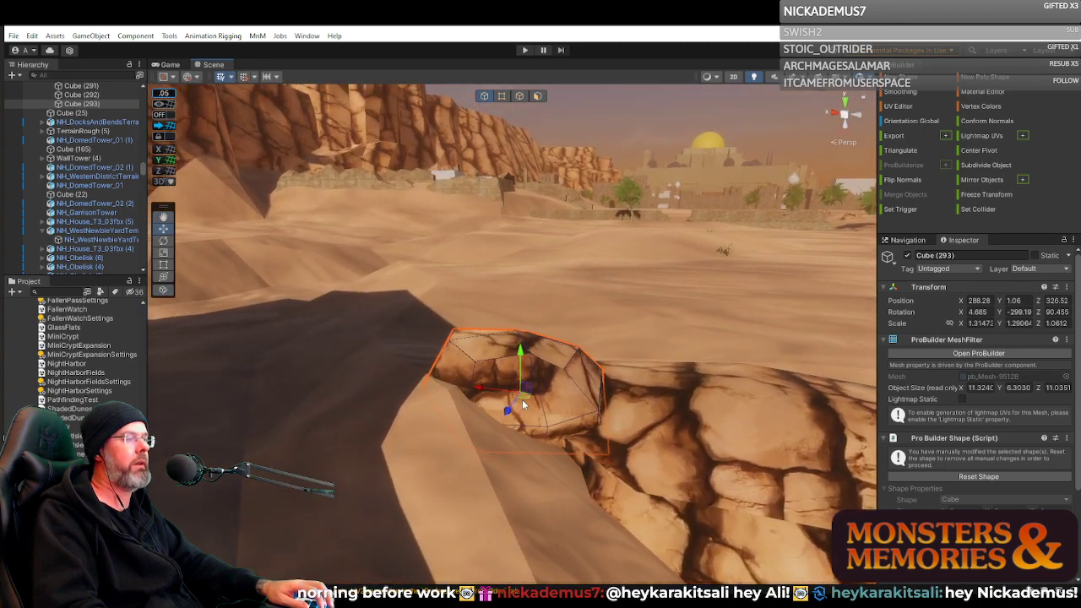
left_click_drag(521, 404, 515, 387)
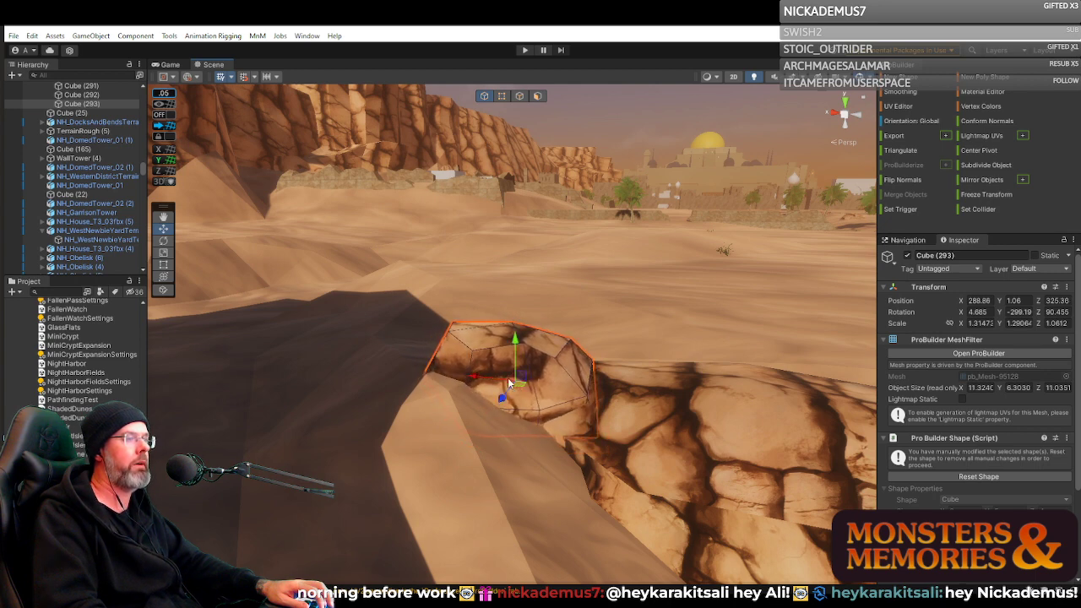
Examine the boulder cluster on the ridge from close range and from farther back along the dune.
left_click_drag(502, 336, 534, 341, "alt")
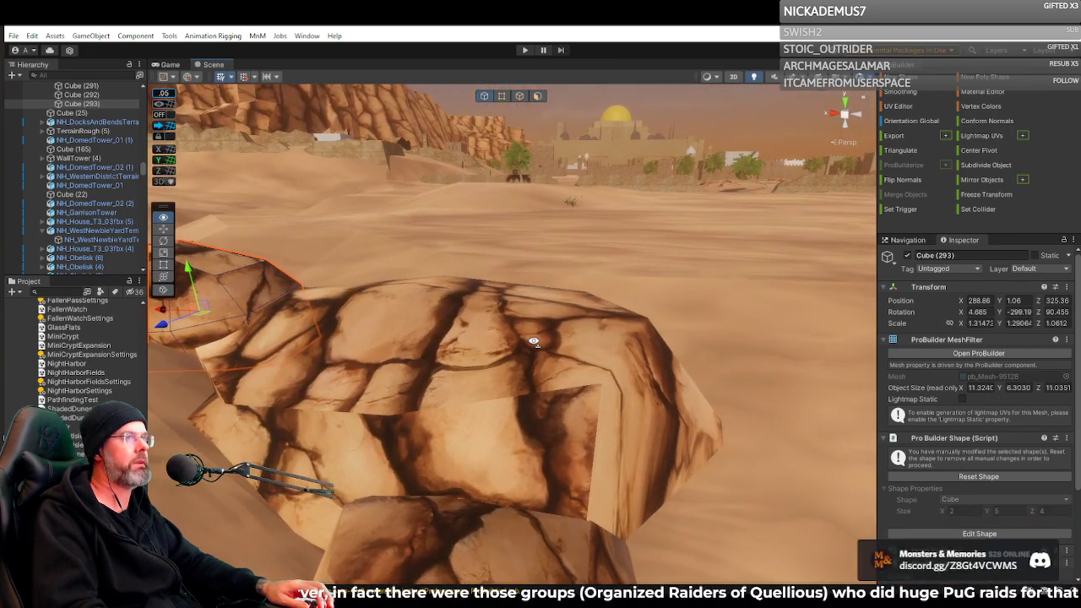
key("d")
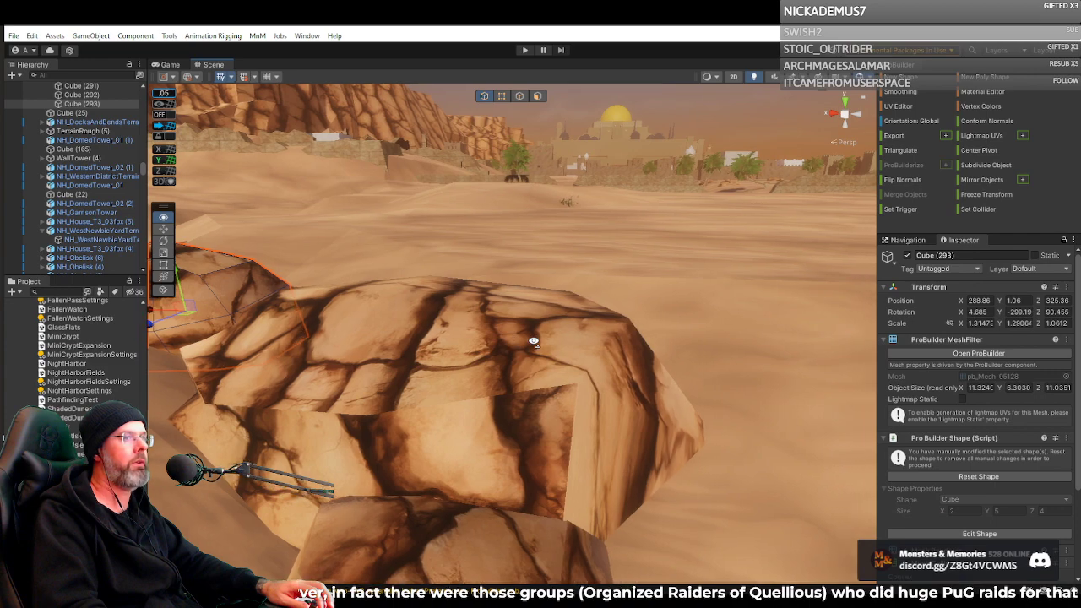
key("a")
key("w")
key("s")
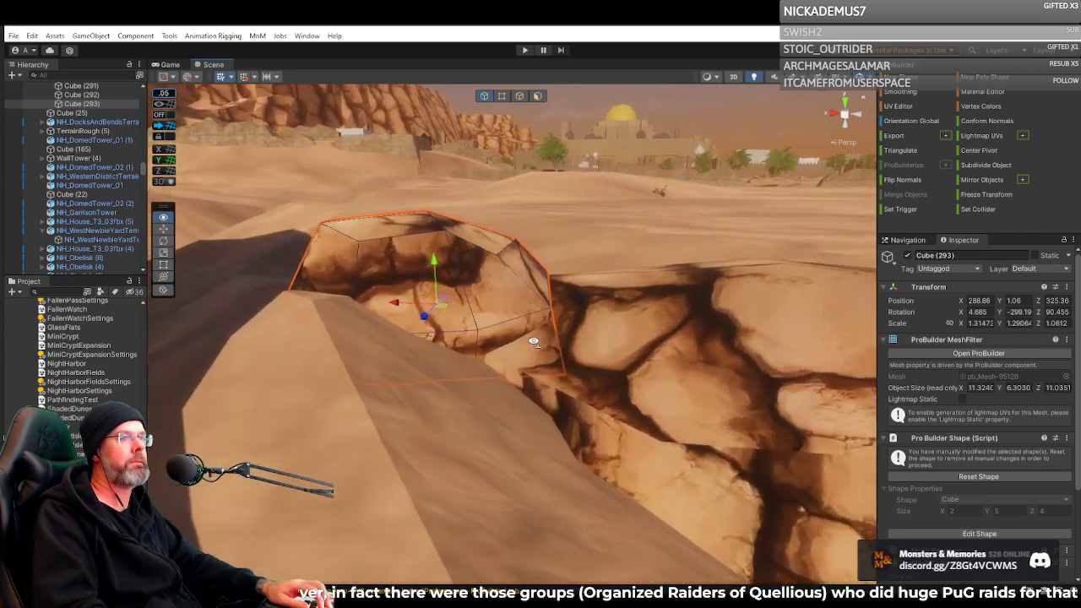
right_click_drag(533, 341, 472, 357)
key("d")
key("w")
key("s")
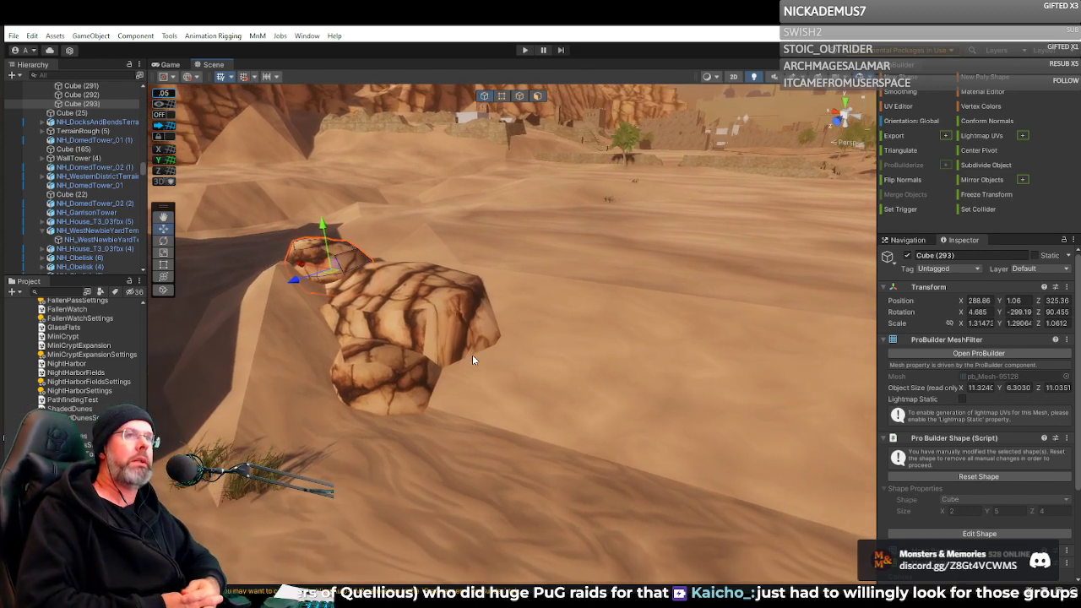
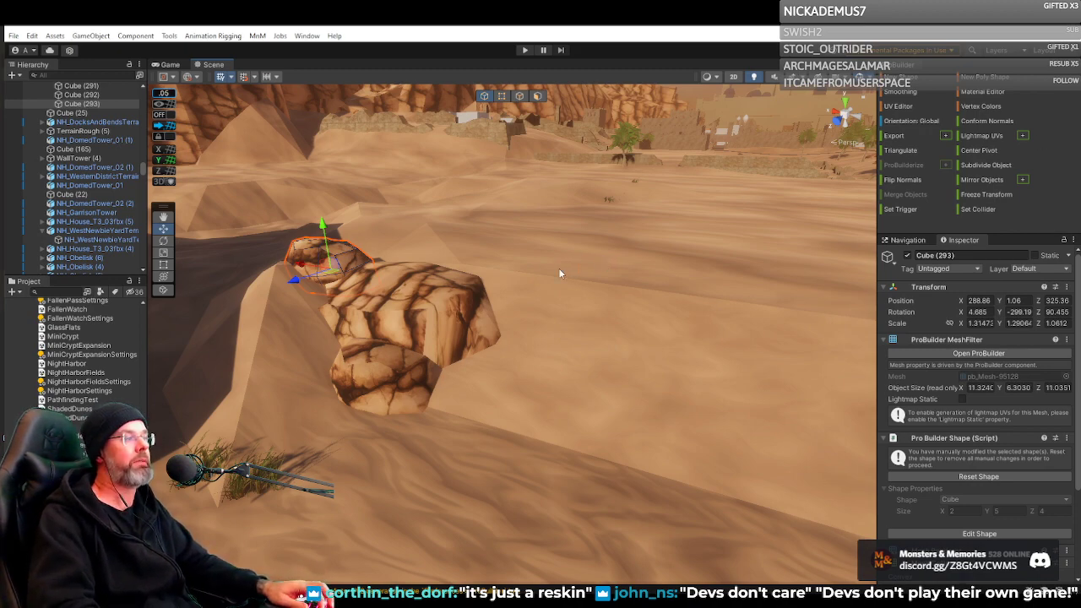
Move the Grass.125 clump from the dune ridge to the large boulder's base at about X 537.33, Y 9.89, Z -373.92.
right_click_drag(558, 268, 560, 309)
key("w")
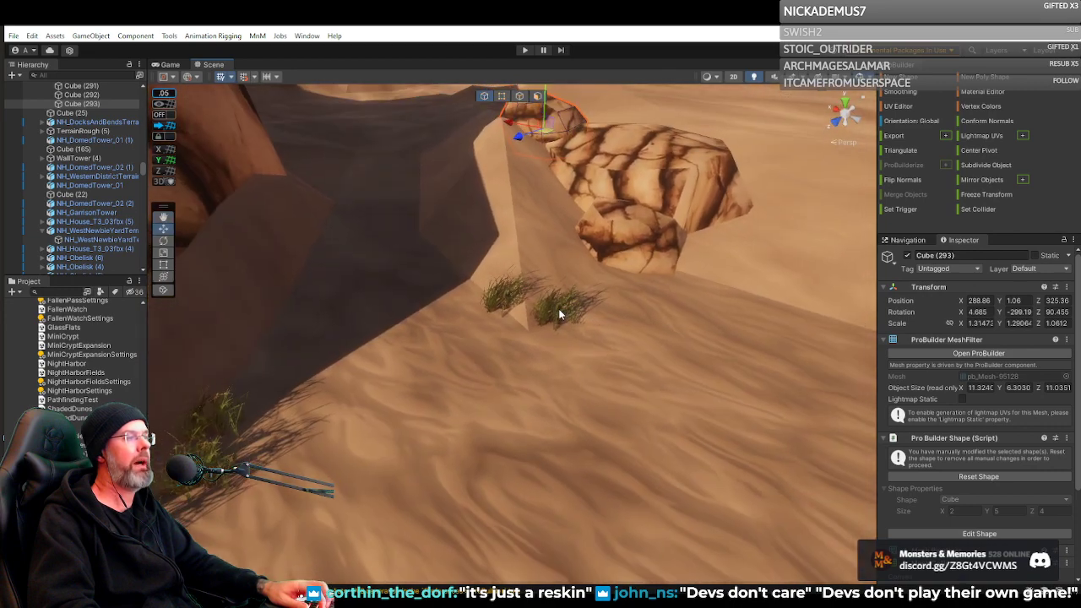
left_click(561, 315)
left_click(560, 315)
left_click_drag(557, 310, 697, 262)
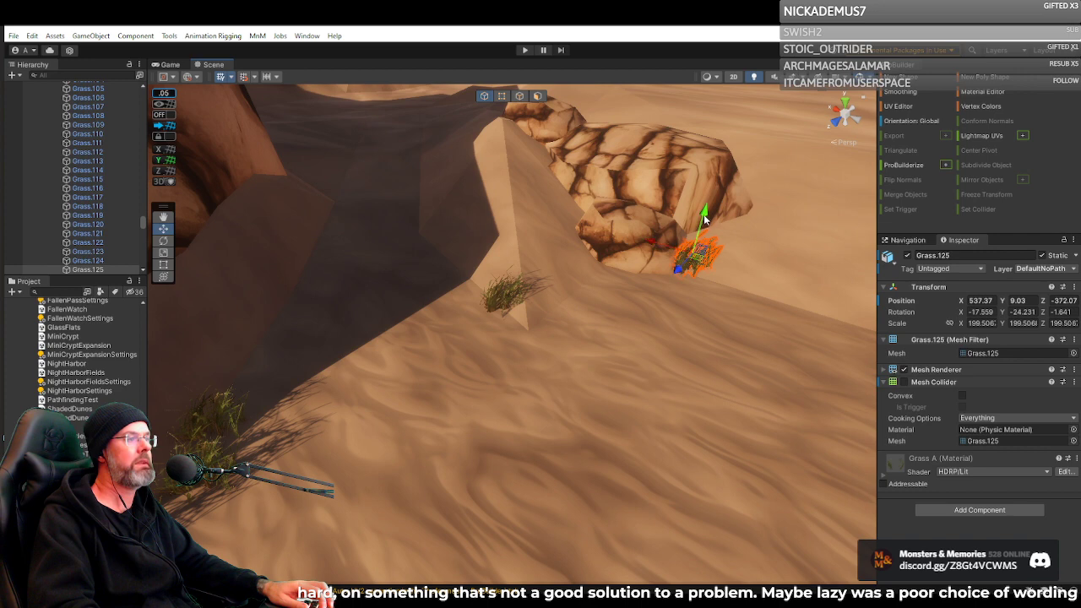
left_click_drag(703, 215, 716, 192)
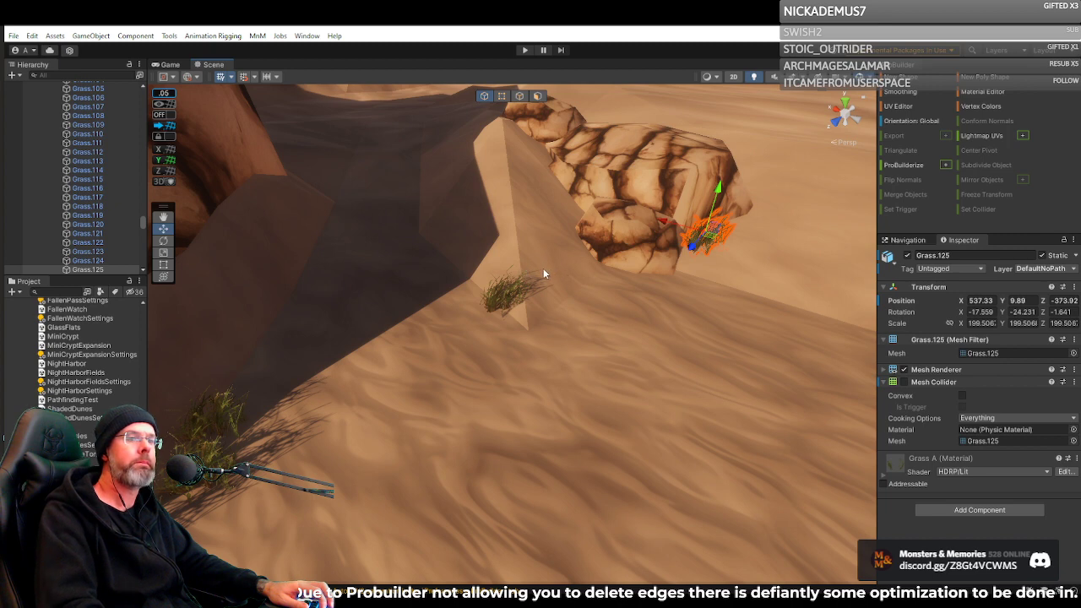
Move the remaining ridge-foot grass clump, Grass.124 (4), to the front small boulder's base at about X 541.64, Y 8.76, Z -367.36.
left_click(500, 300)
left_click_drag(501, 301, 635, 266)
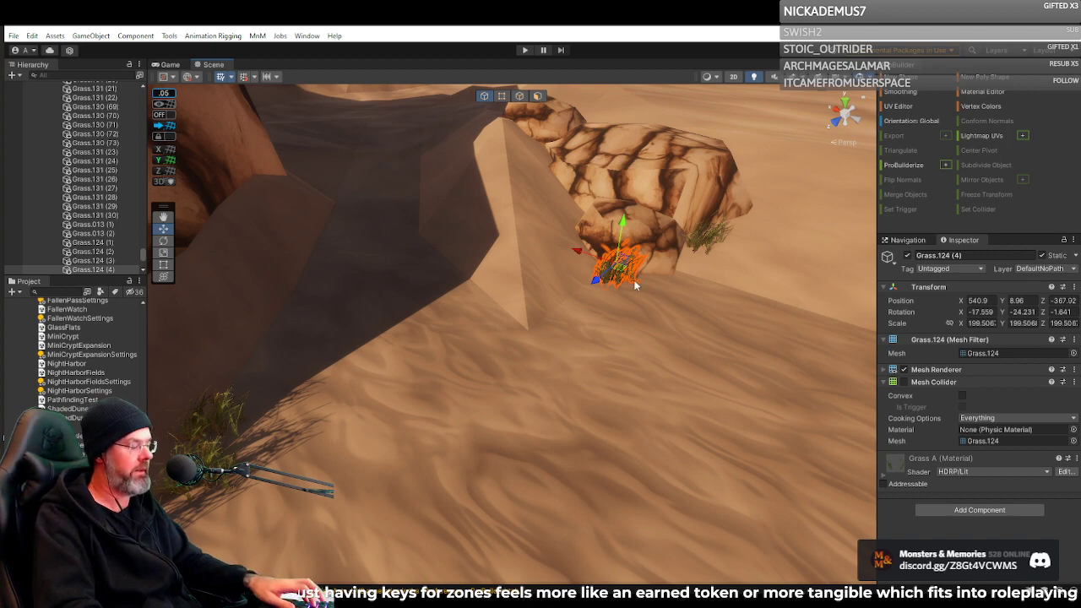
left_click_drag(637, 280, 607, 237)
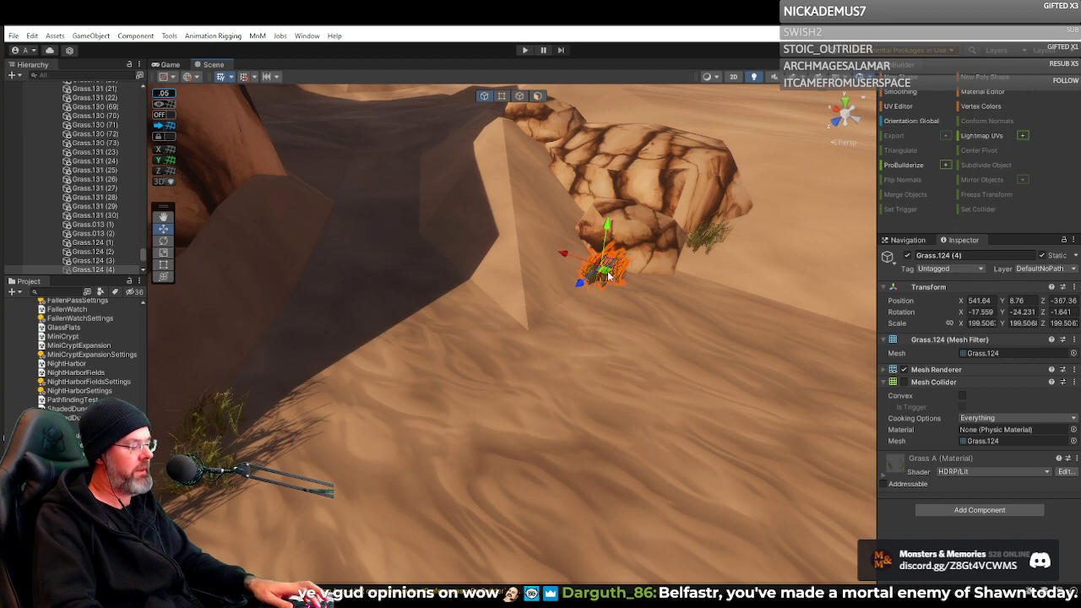
Duplicate the grass clump and settle the copy on the sand between the two clumps at the front small boulder.
key("ctrl+d")
left_click_drag(627, 276, 666, 269)
left_click_drag(676, 229, 674, 235)
right_click_drag(676, 239, 608, 247)
key("w")
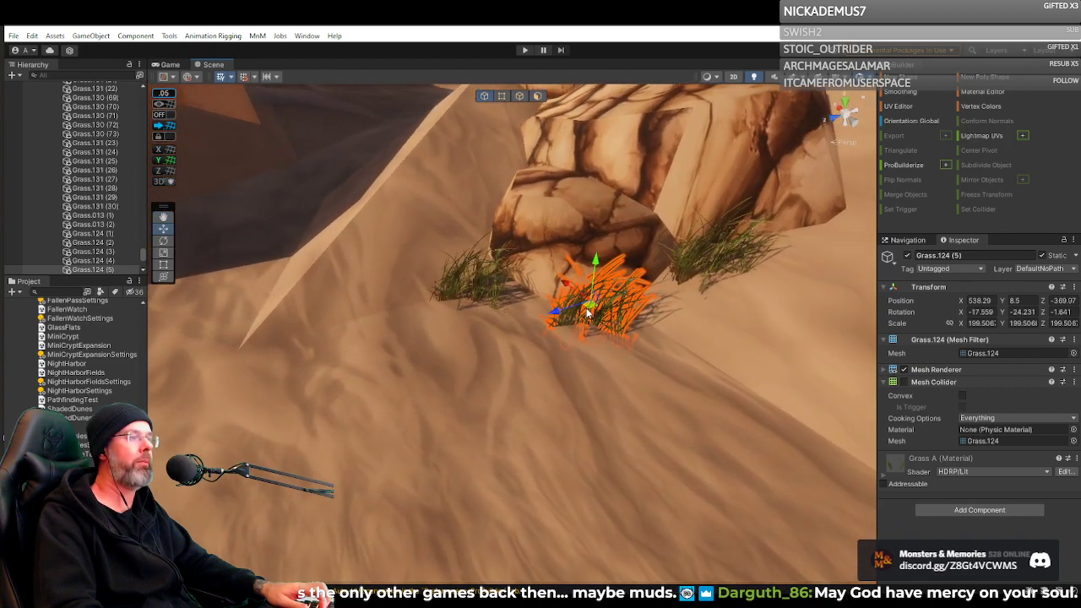
left_click_drag(595, 287, 608, 317)
mouse_move(607, 356)
left_mouse_down("alt")
mouse_move(673, 323)
mouse_move(712, 322)
mouse_move(590, 348)
left_mouse_up("alt")
Duplicate Grass.124 (4) and place the copy where the ridge meets the large boulder, at about X 552.7, Y 13.22, Z -376.72.
left_click(562, 353)
left_click(564, 355)
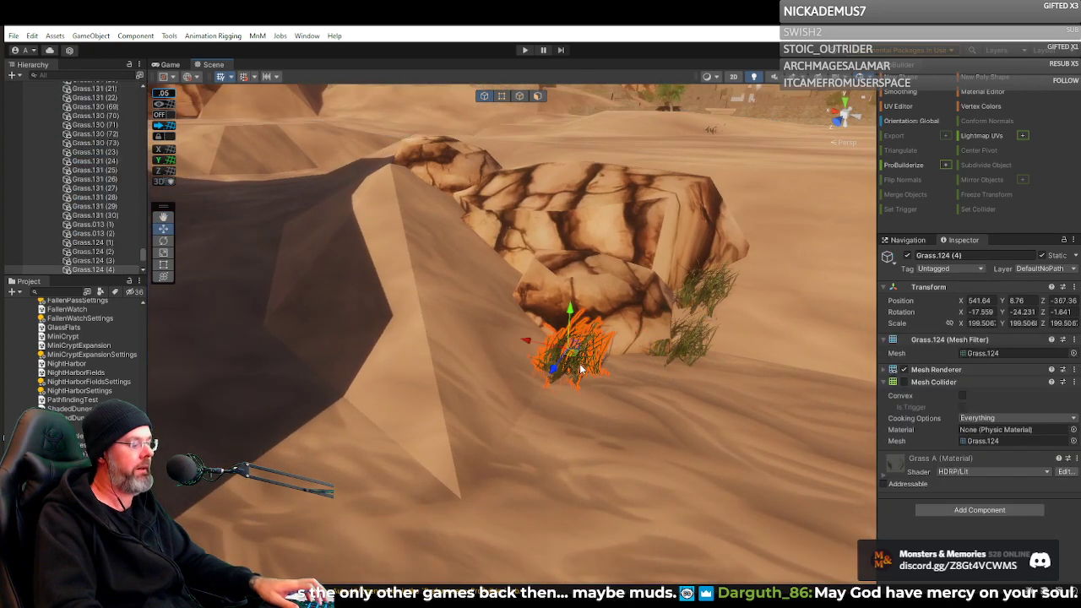
key("ctrl+d")
key("ctrl+d")
left_click_drag(571, 355, 479, 148)
right_click_drag(479, 148, 444, 240)
key("w")
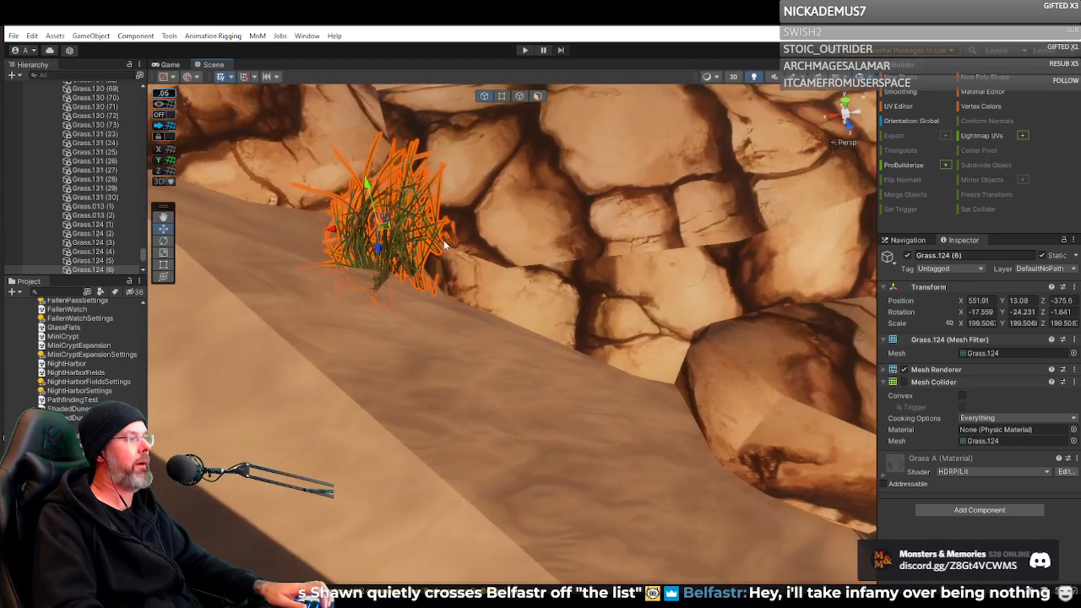
left_click_drag(380, 222, 352, 206)
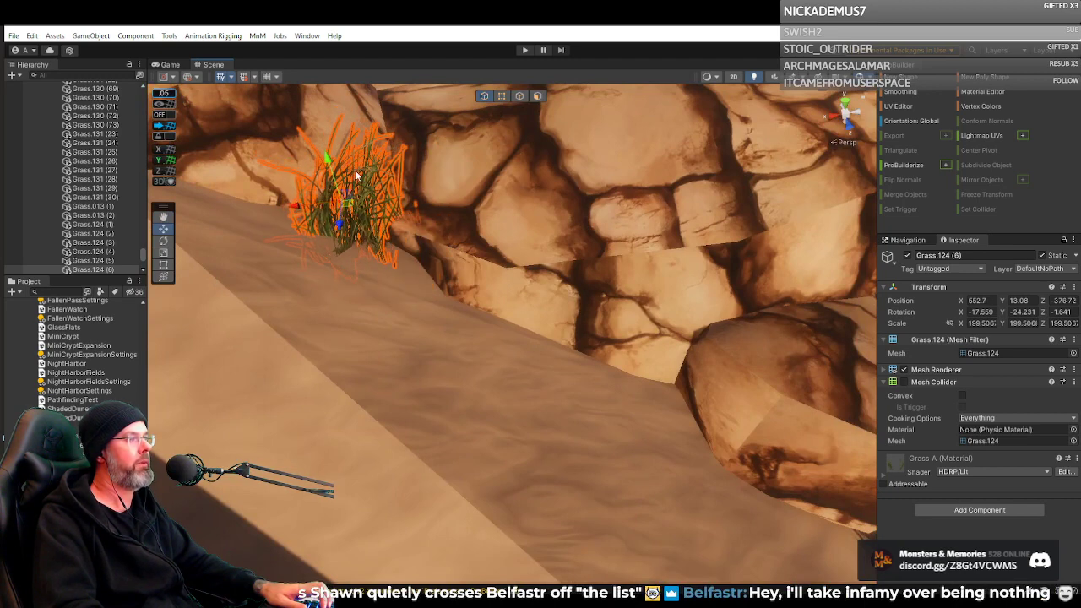
left_click_drag(328, 163, 325, 151)
Duplicate that ridge grass clump and place the copy at the far small boulder's outer end, at about X 559.44, Y 14.14, Z -379.44.
right_click_drag(344, 185, 721, 226)
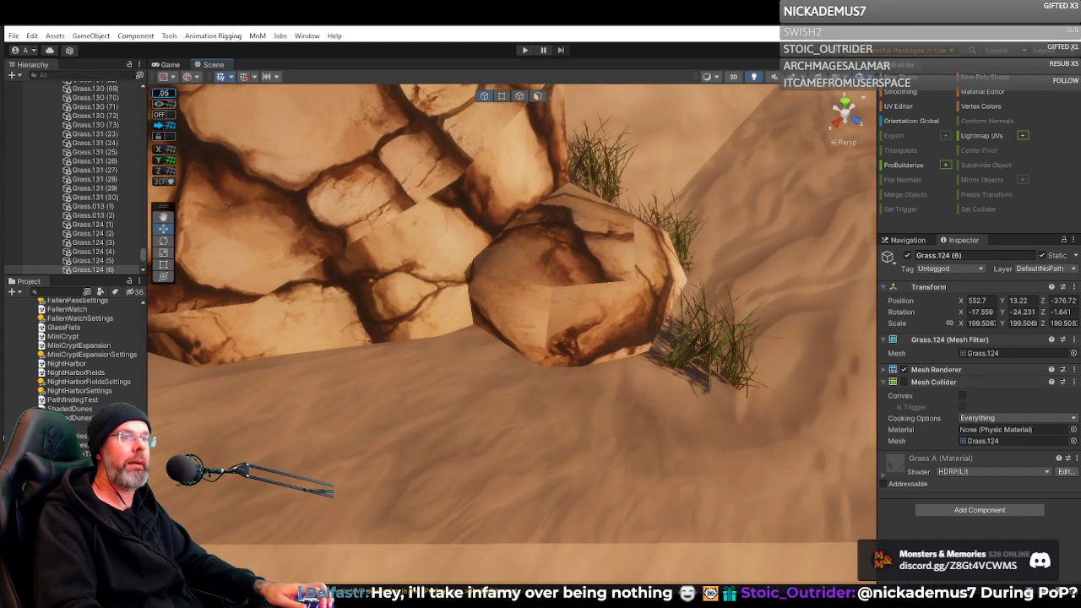
right_click_drag(576, 248, 470, 340)
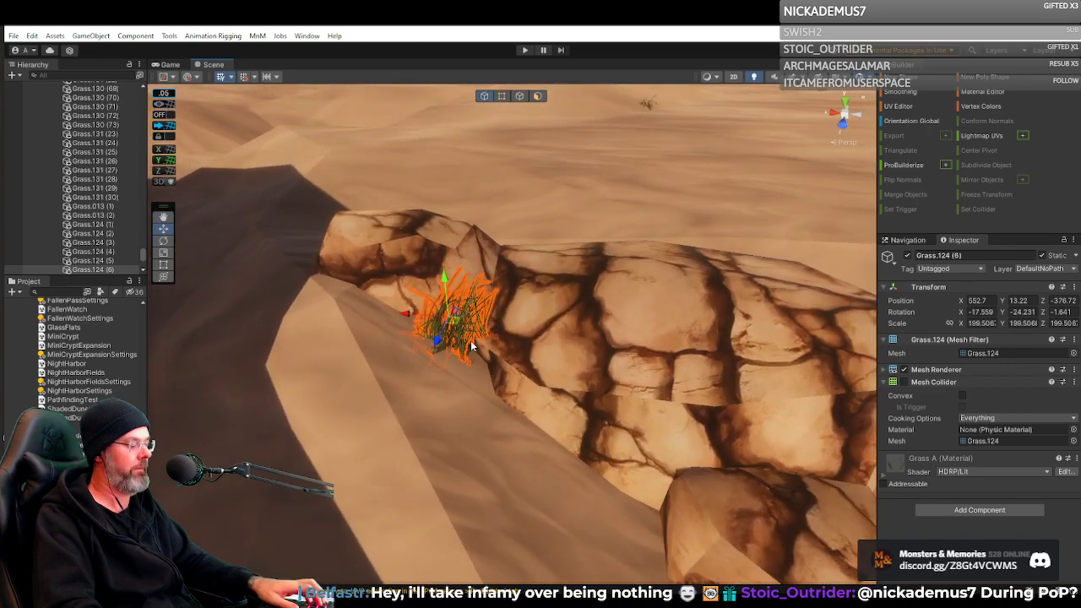
key("ctrl+d")
left_click_drag(453, 328, 276, 251)
right_click_drag(309, 259, 420, 261)
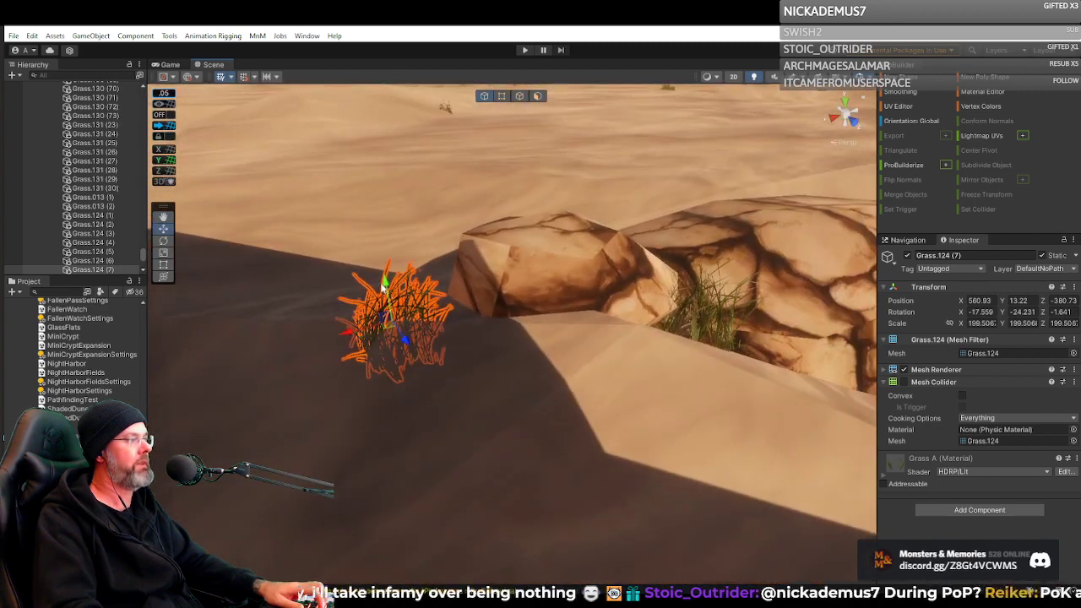
left_click_drag(385, 287, 384, 253)
left_click_drag(401, 309, 457, 303)
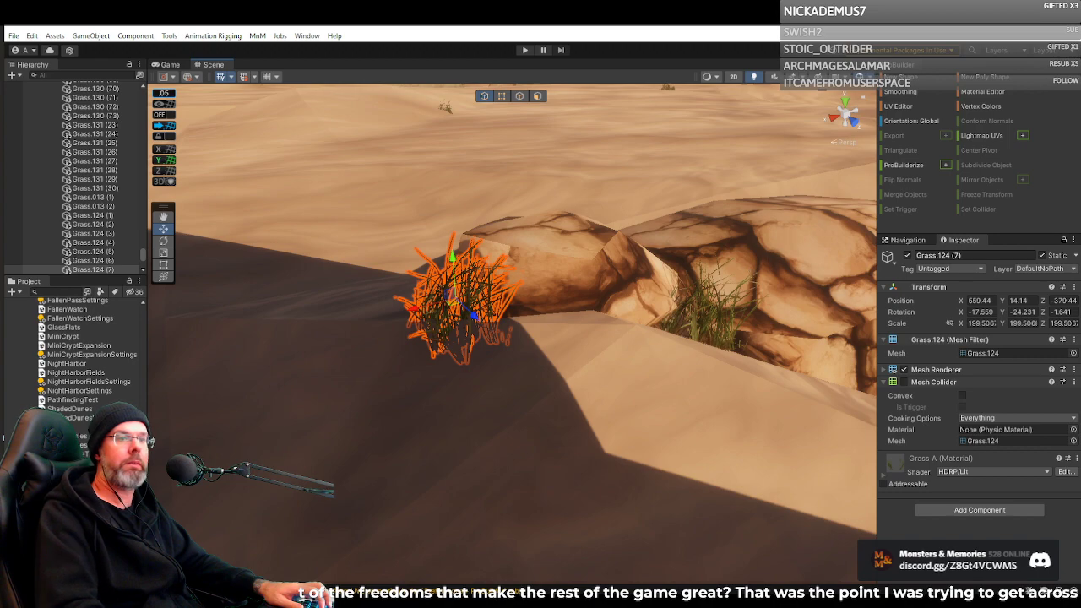
Raise and nudge the outermost ridge grass clump to about X 559.85, Y 14.4, Z -379.44, and save the scene.
right_click_drag(678, 255, 331, 204)
key("w")
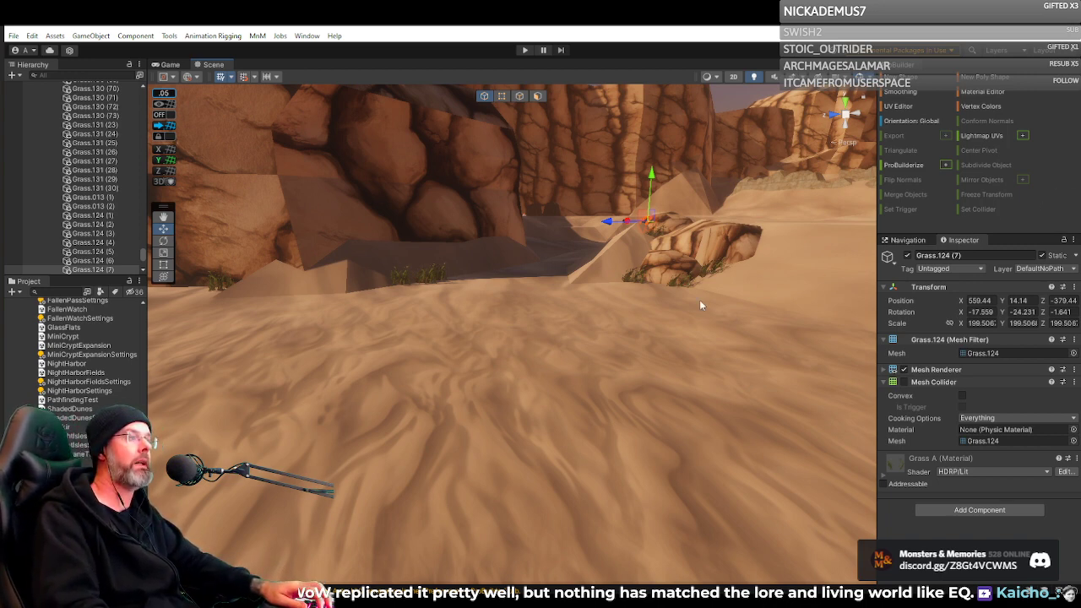
right_click_drag(686, 272, 670, 261)
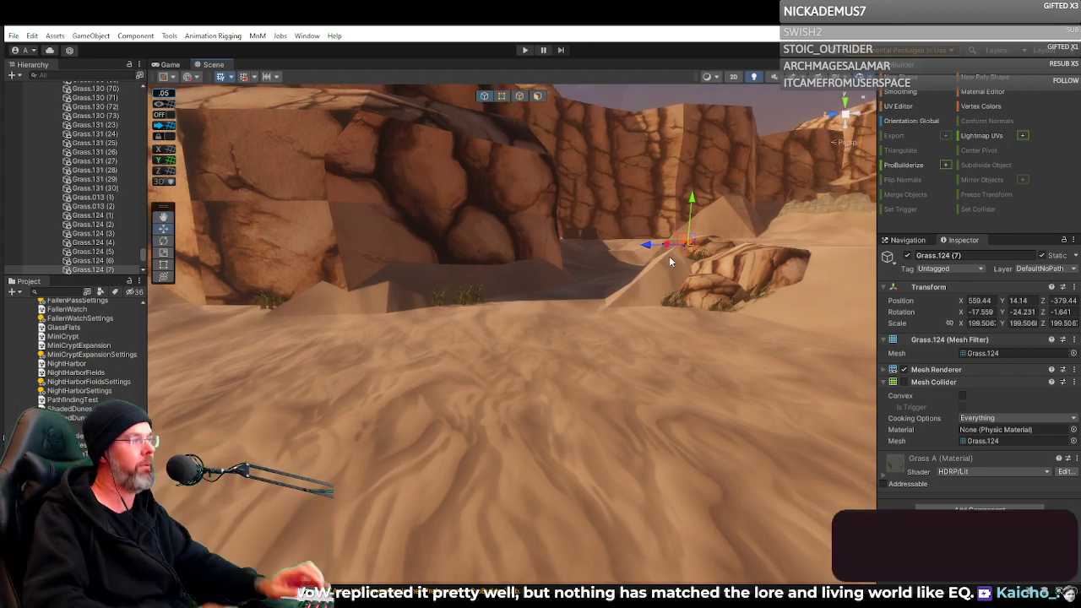
right_click_drag(672, 253, 700, 268)
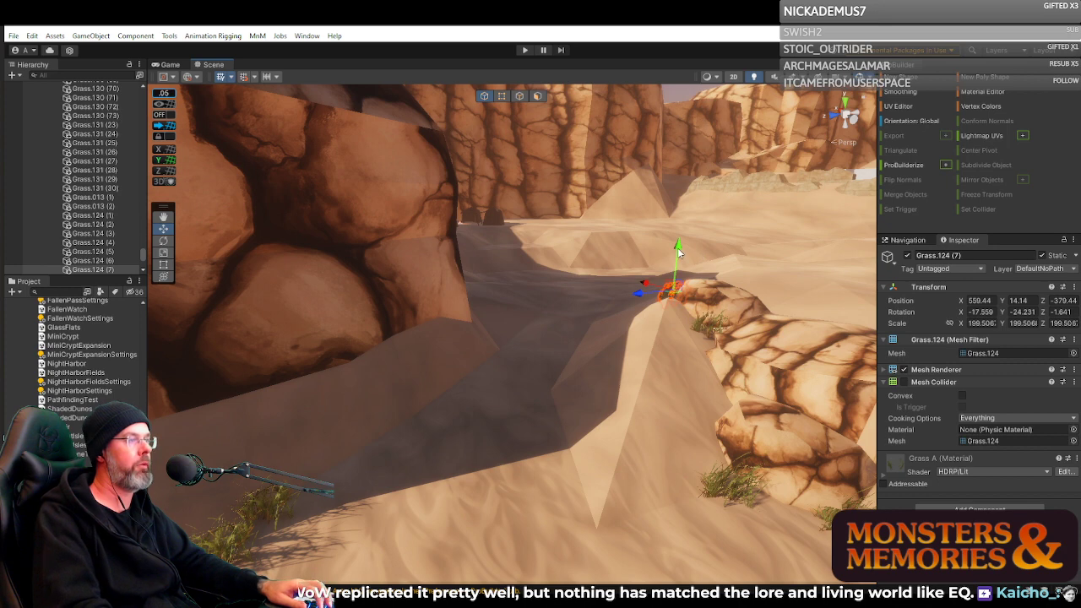
left_click_drag(677, 248, 678, 245)
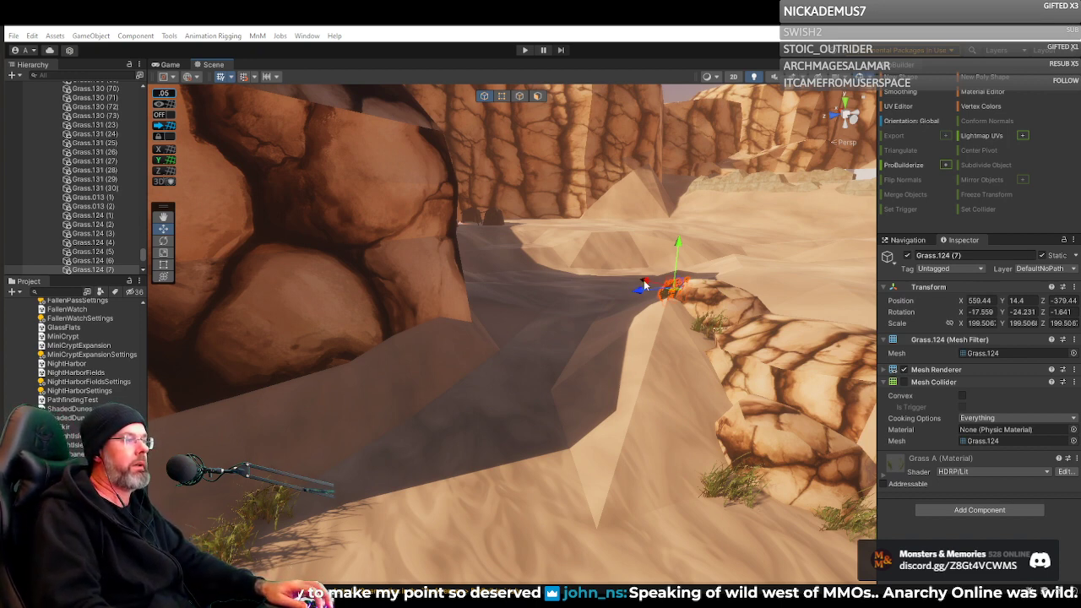
left_click_drag(643, 285, 641, 295)
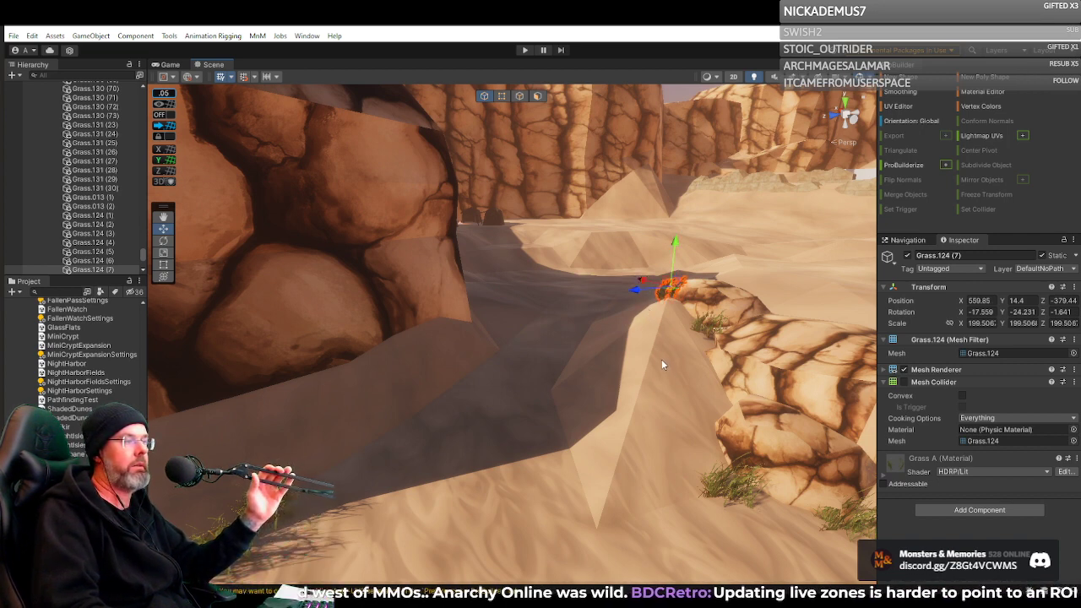
right_click_drag(604, 405, 624, 386)
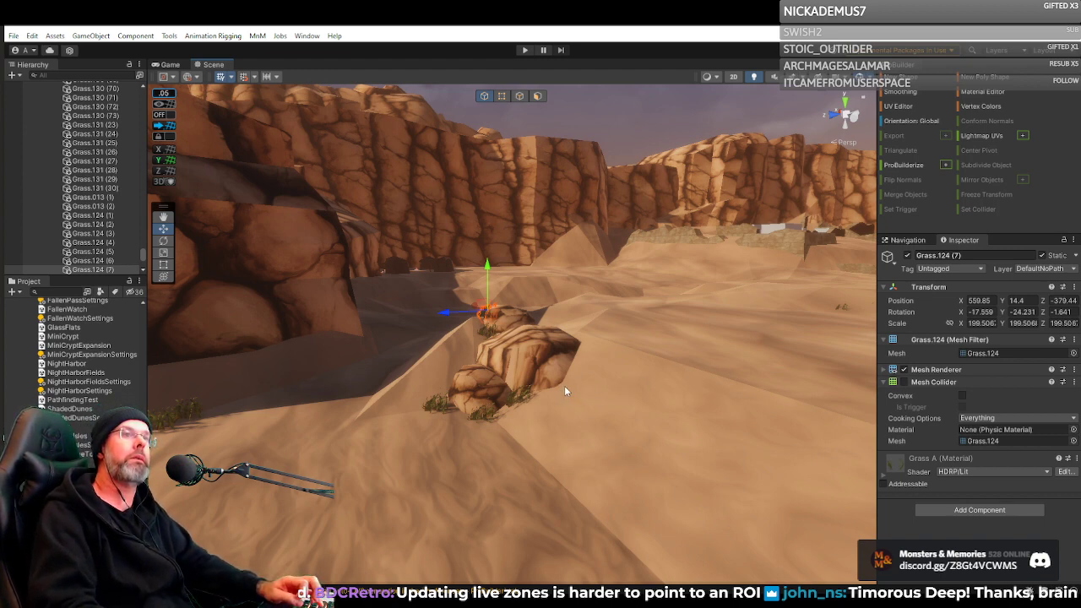
key("ctrl+s")
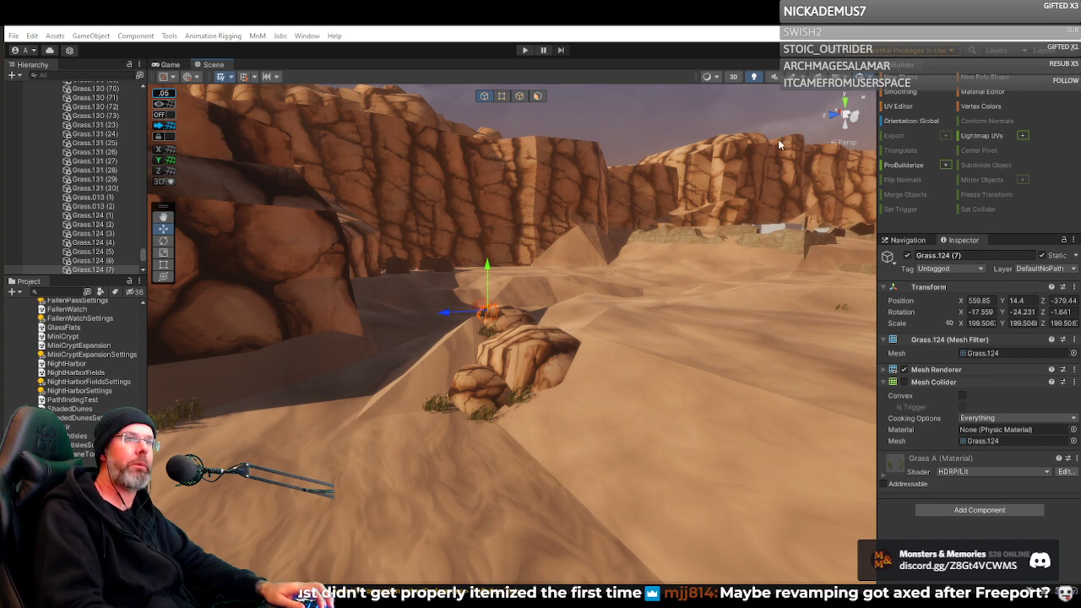
Duplicate boulders Cube (292) and Cube (293) together and move the copies across the open sand, with the large copy at about X 140.6, Z 326.5.
right_click_drag(705, 206, 807, 268)
mouse_move(527, 284)
left_mouse_down()
mouse_move(544, 278)
mouse_move(523, 297)
mouse_move(541, 296)
left_mouse_up()
left_click(604, 256)
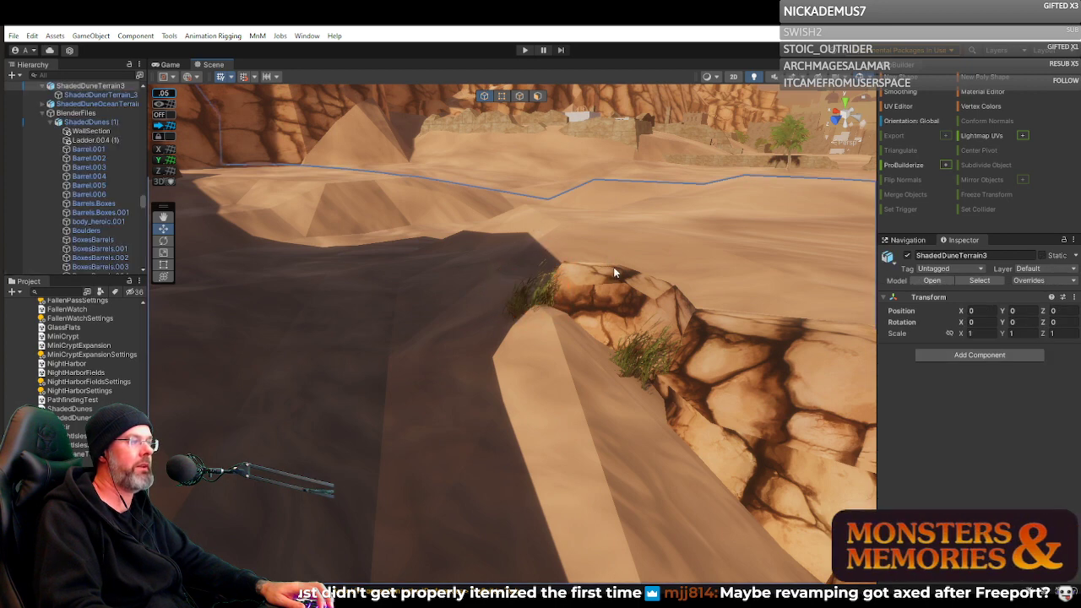
right_click_drag(613, 267, 644, 293)
left_click(254, 282)
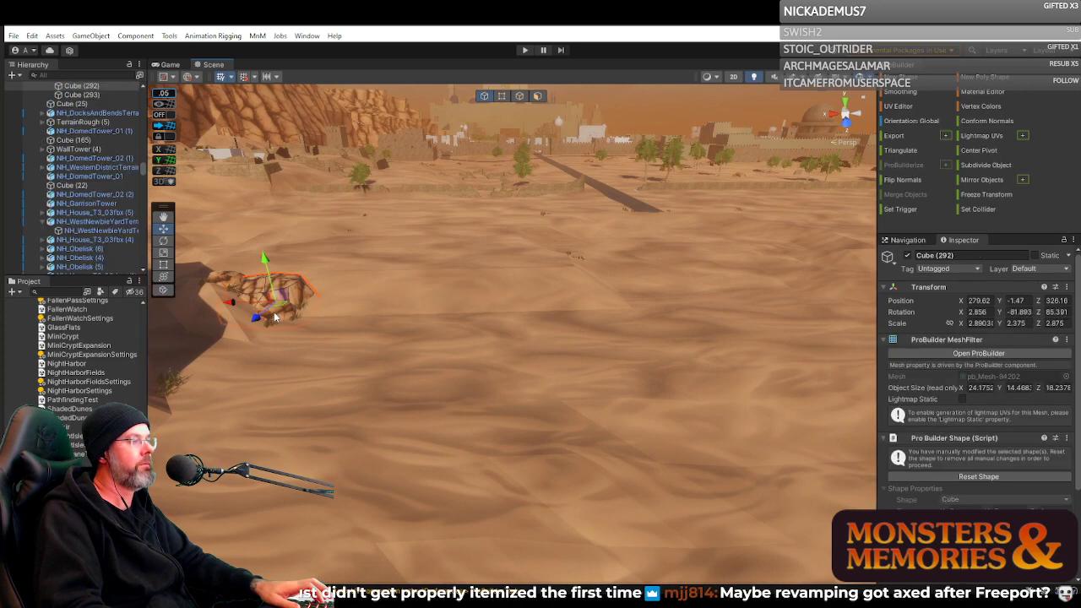
left_click(289, 319, "shift")
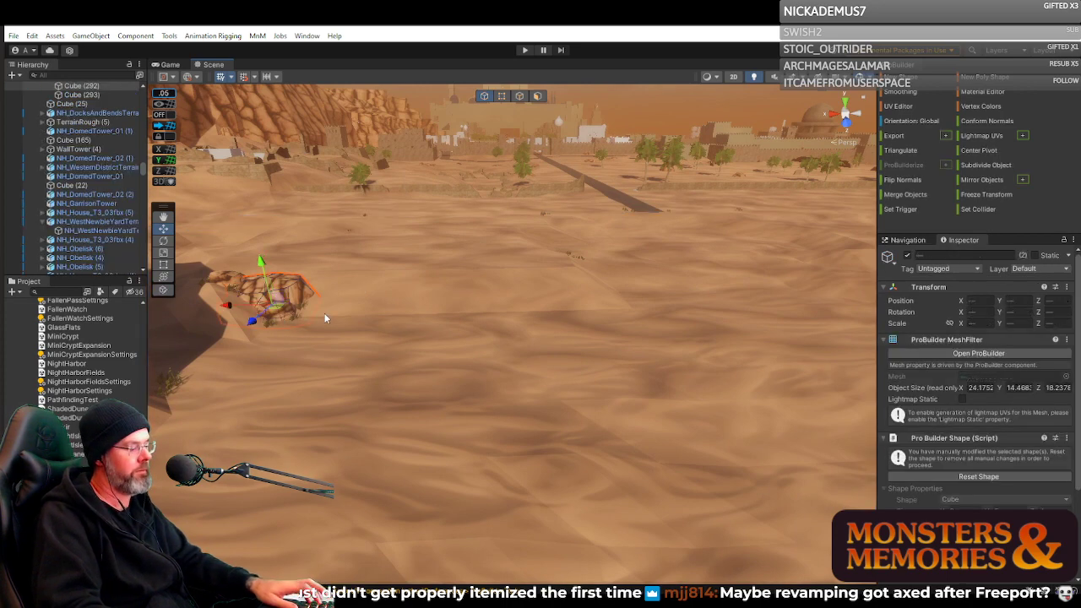
key("ctrl+d")
left_click_drag(279, 309, 875, 295)
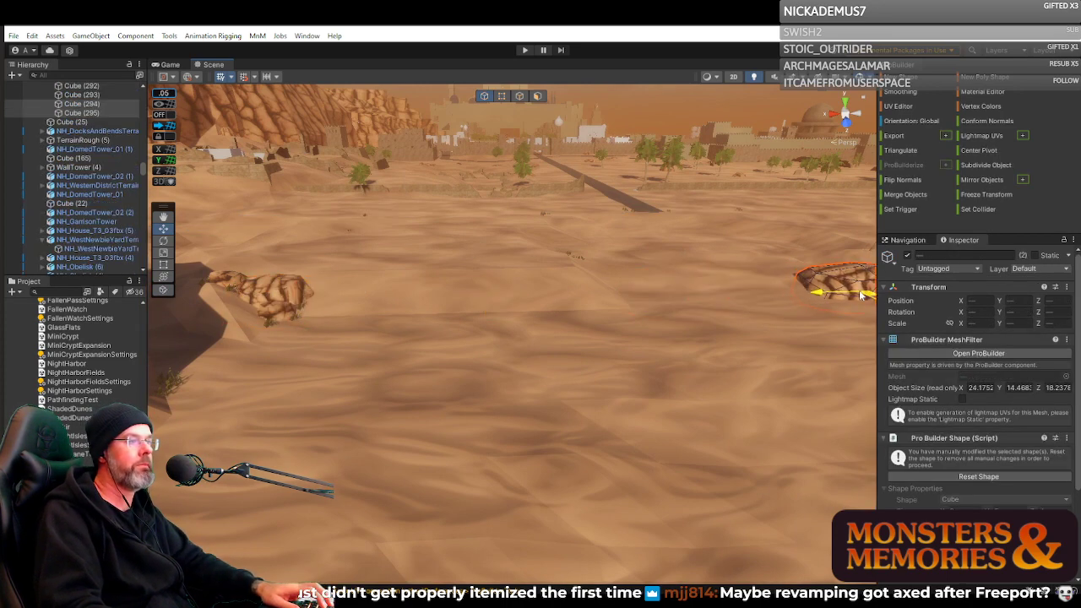
mouse_move(726, 291)
right_mouse_down()
mouse_move(844, 272)
mouse_move(673, 247)
mouse_move(708, 287)
mouse_move(720, 283)
right_mouse_up()
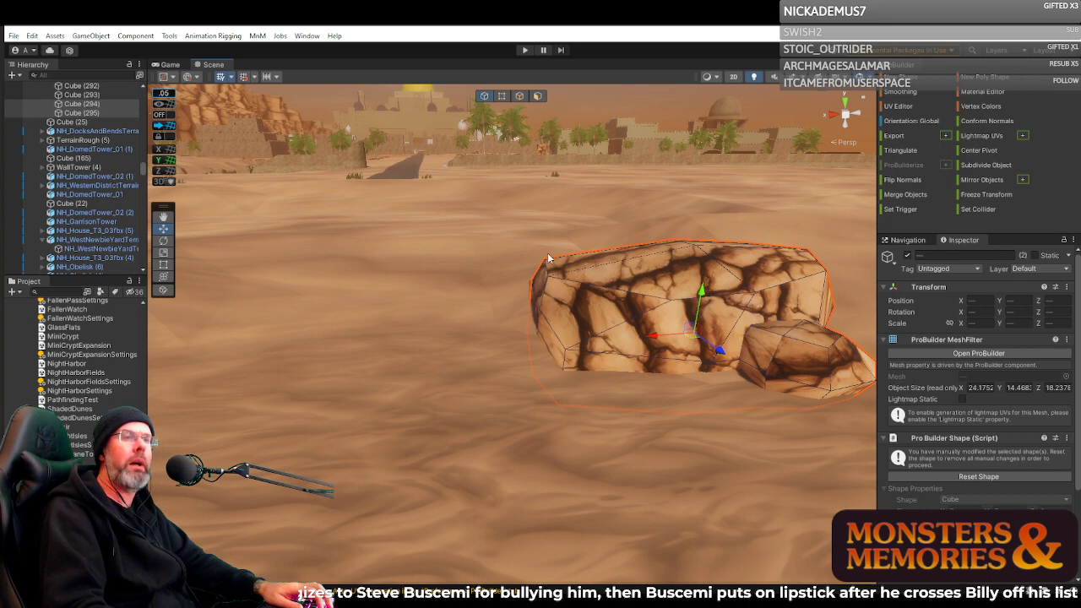
Shift the copied large and small boulders together along the X and Z axes to a new spot on the sand.
left_click_drag(574, 216, 503, 239, "alt")
left_click(504, 239)
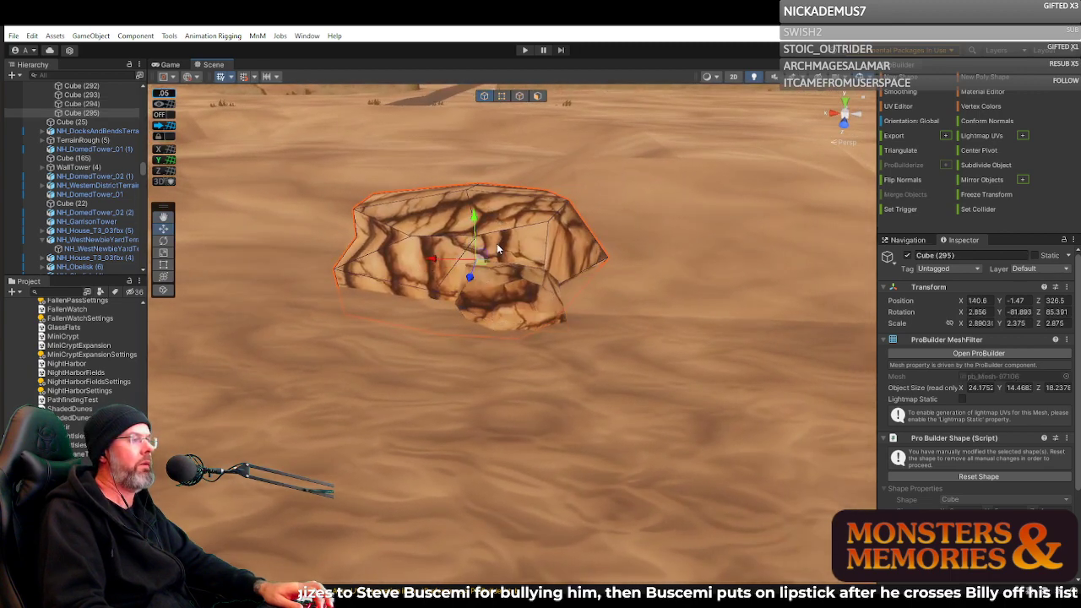
left_click(506, 291, "shift")
left_click_drag(443, 271, 507, 284)
right_click_drag(508, 284, 696, 244)
key("w")
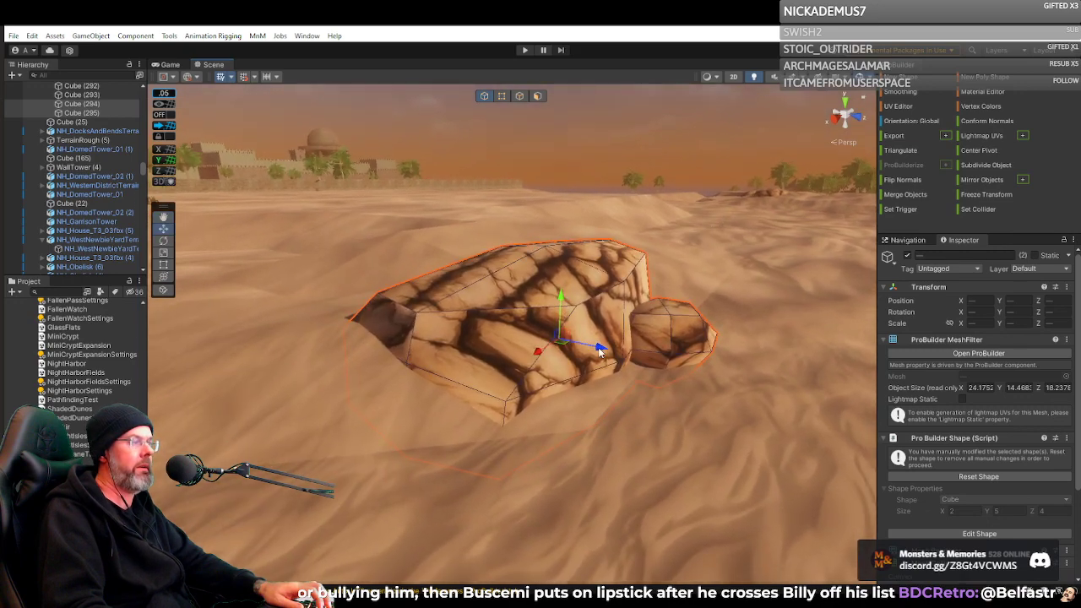
mouse_move(601, 350)
left_mouse_down()
mouse_move(647, 361)
mouse_move(620, 354)
left_mouse_up()
Rotate the copied boulder pair slightly around the vertical axis.
right_click_drag(629, 355, 555, 358)
key("d")
key("s")
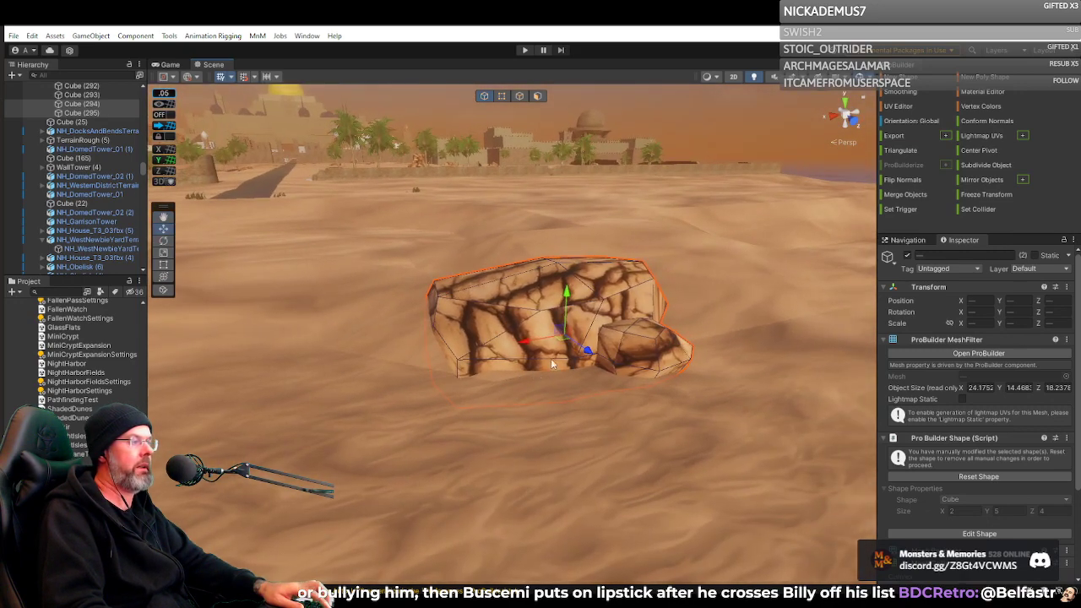
key("e")
left_click_drag(558, 353, 580, 354)
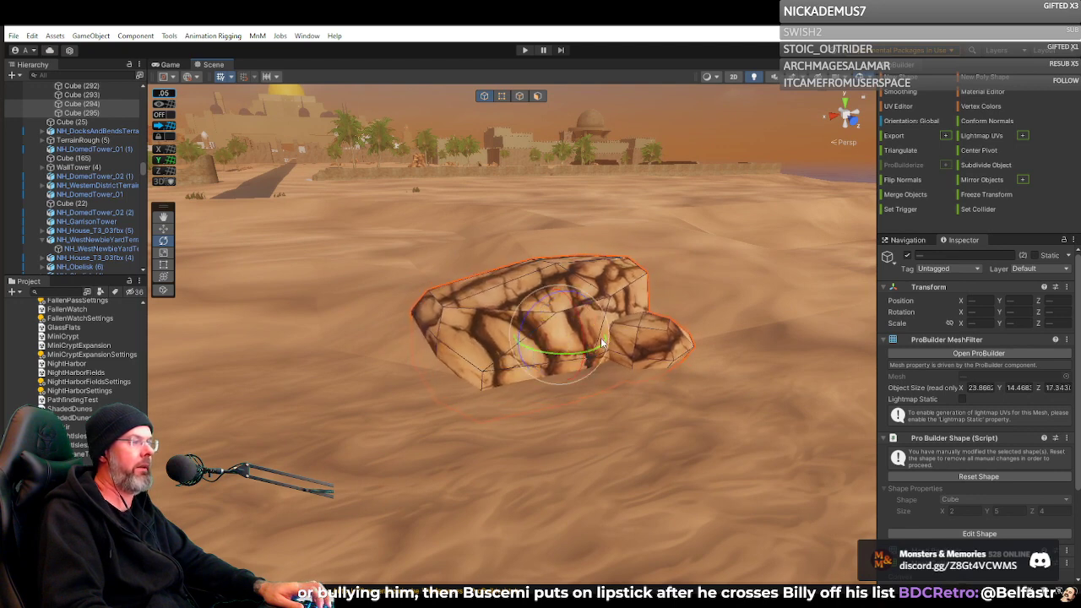
right_click_drag(608, 346, 601, 338)
Move the small copied boulder along X to about 146.6 and turn it to a Y rotation of about -225.86.
left_click(612, 331)
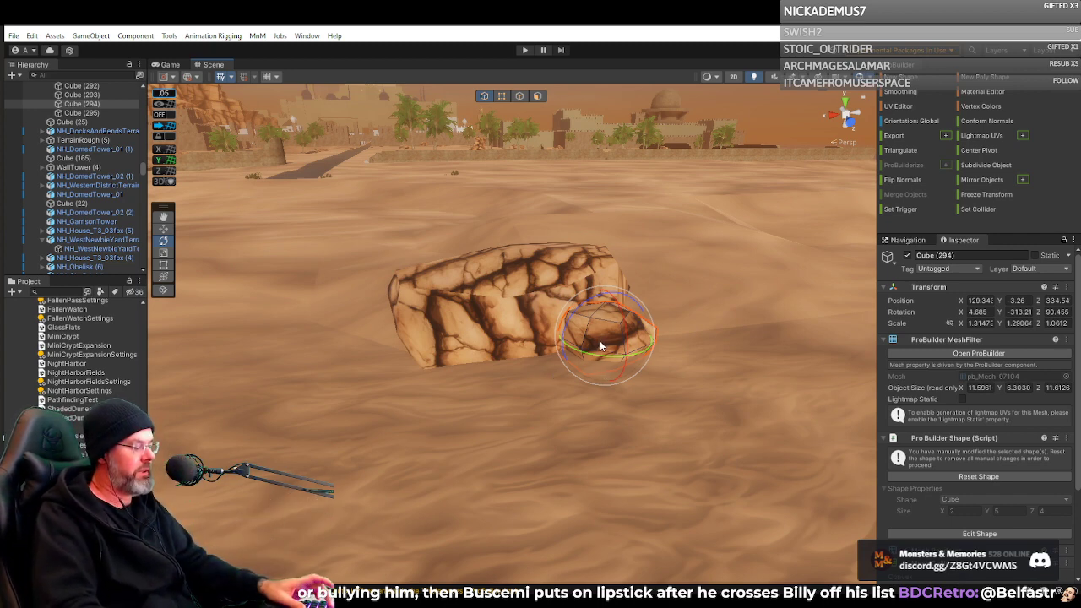
key("r")
key("w")
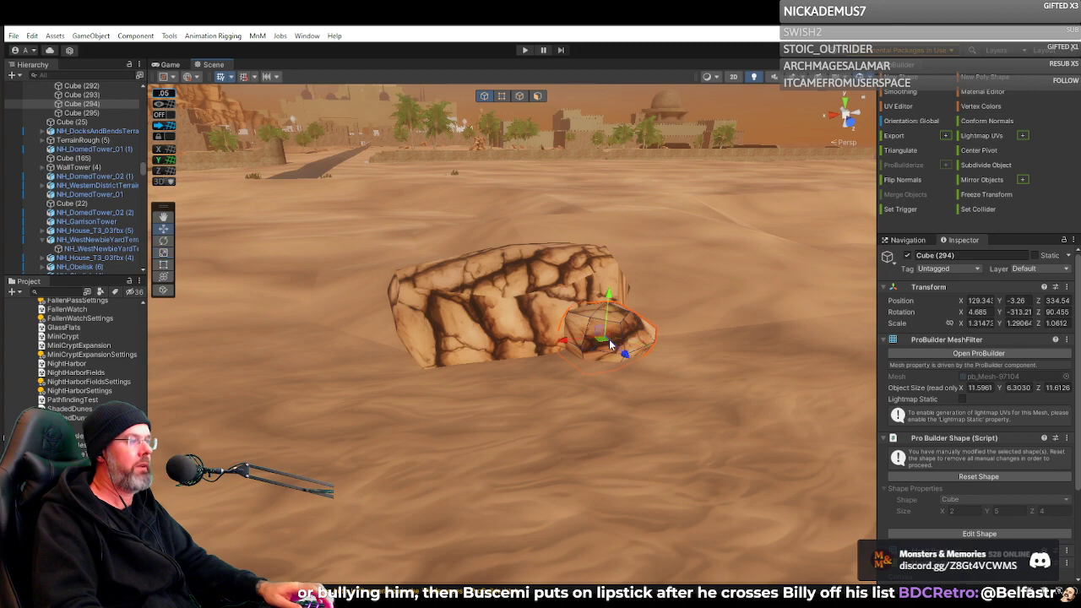
left_click_drag(594, 344, 342, 363)
right_click_drag(341, 363, 516, 346)
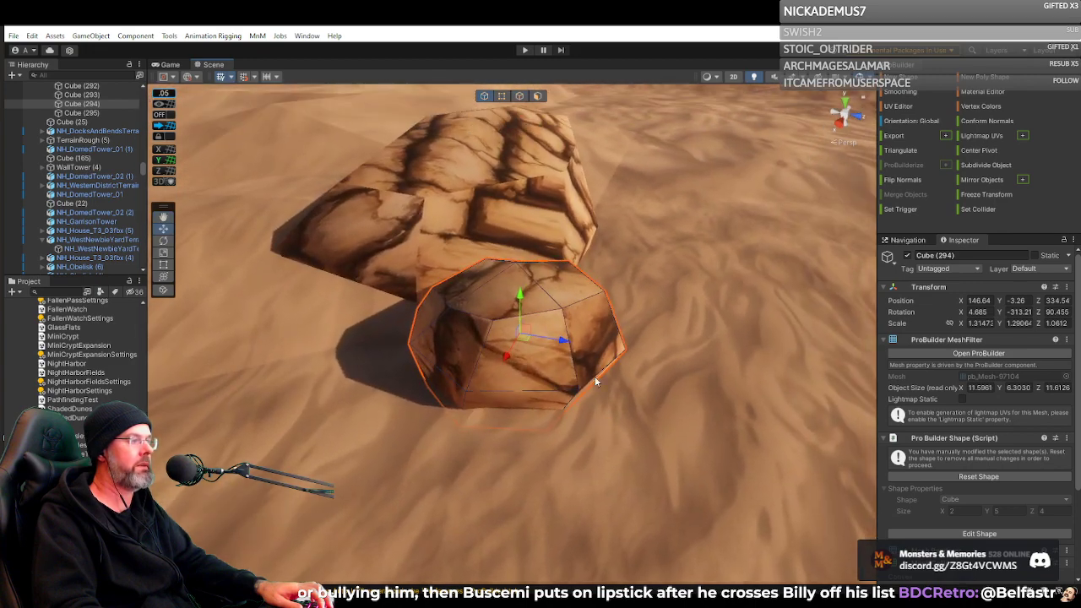
key("e")
left_click_drag(534, 358, 489, 364)
key("w")
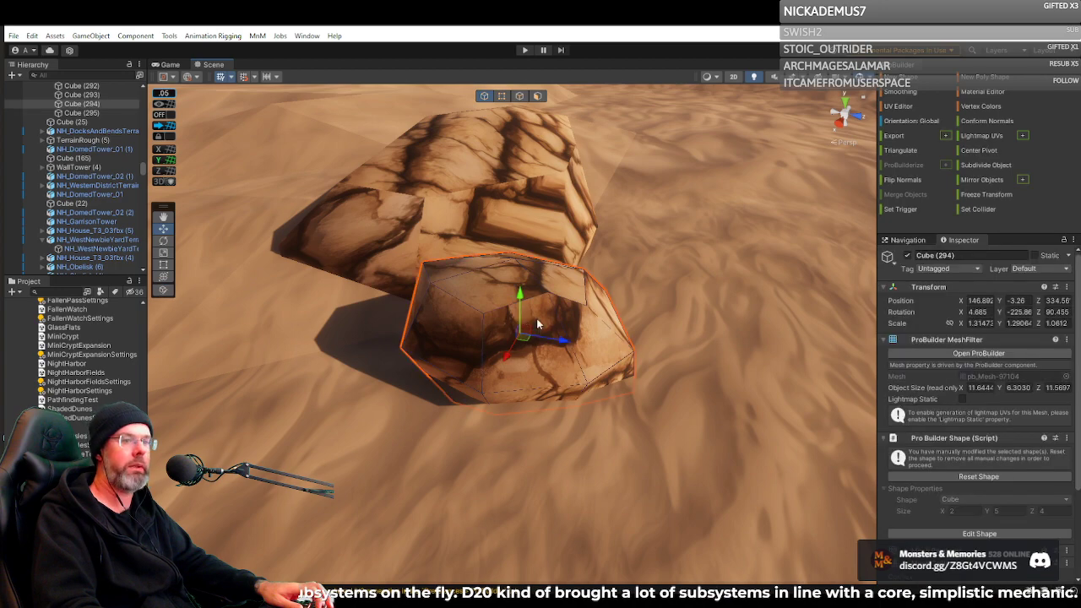
Settle the small boulder against the large boulder's end, at about X 147.4, Y -2.91, Z 324.03.
right_click_drag(683, 333, 596, 279)
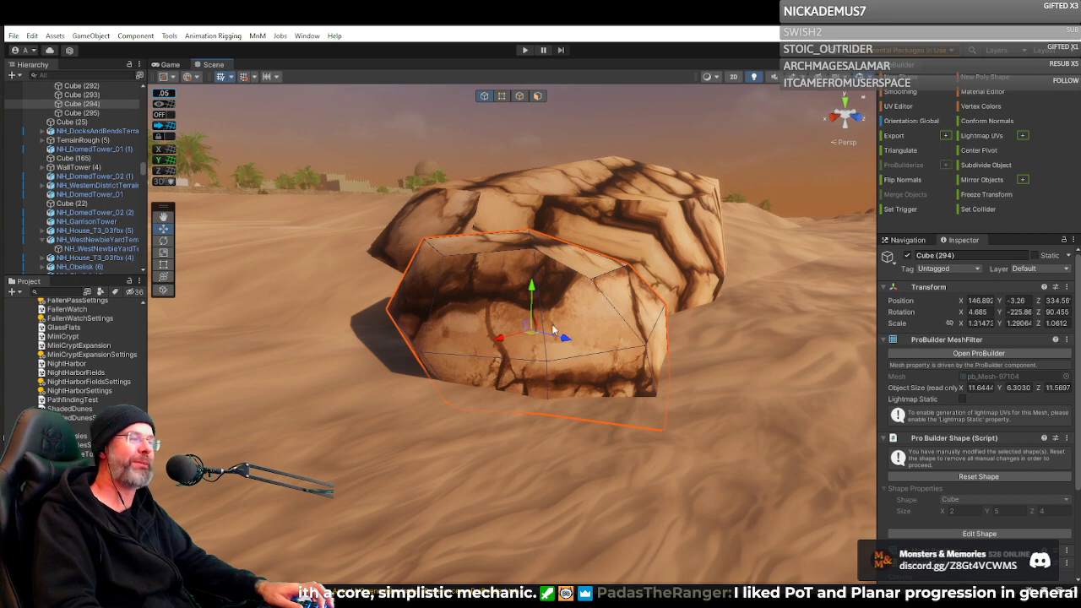
left_click_drag(564, 338, 383, 313)
right_click_drag(505, 310, 672, 342)
left_click_drag(566, 297, 422, 302)
right_click_drag(421, 303, 556, 304)
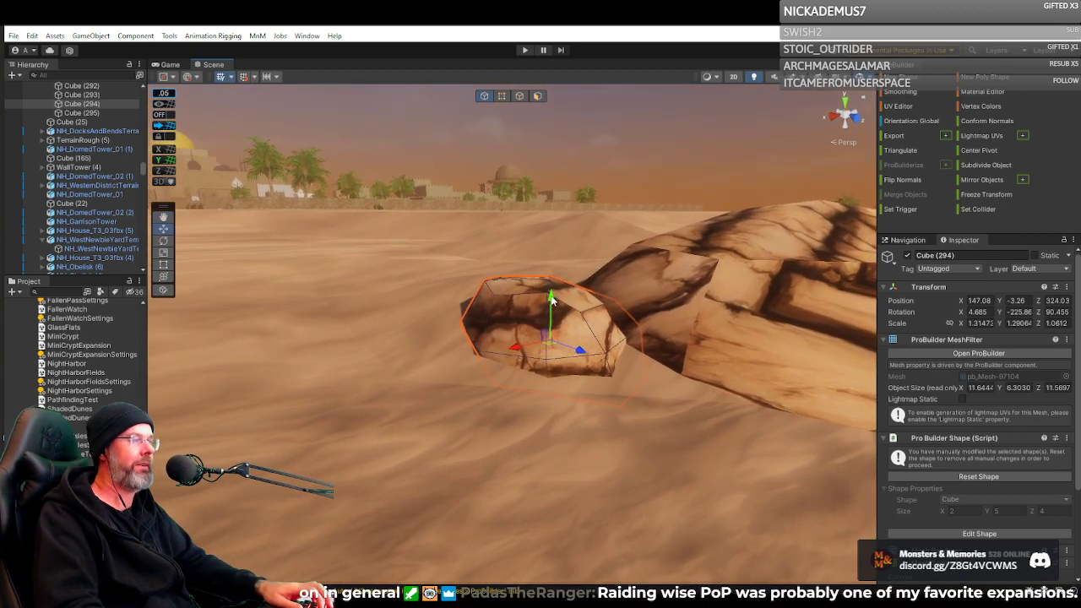
left_click_drag(552, 305, 540, 285)
right_click_drag(538, 287, 529, 338)
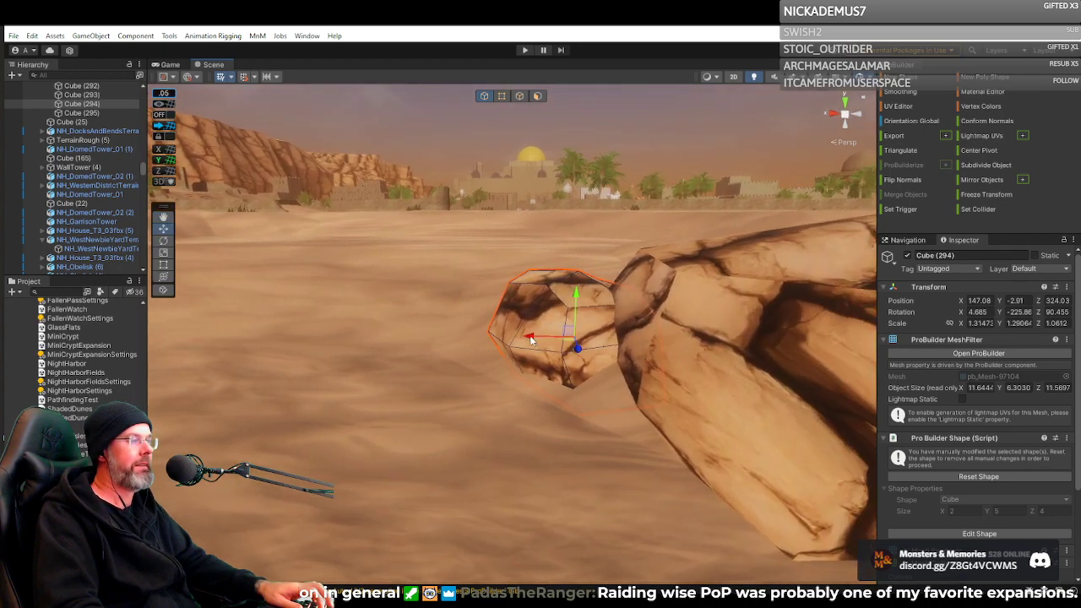
left_click(550, 338)
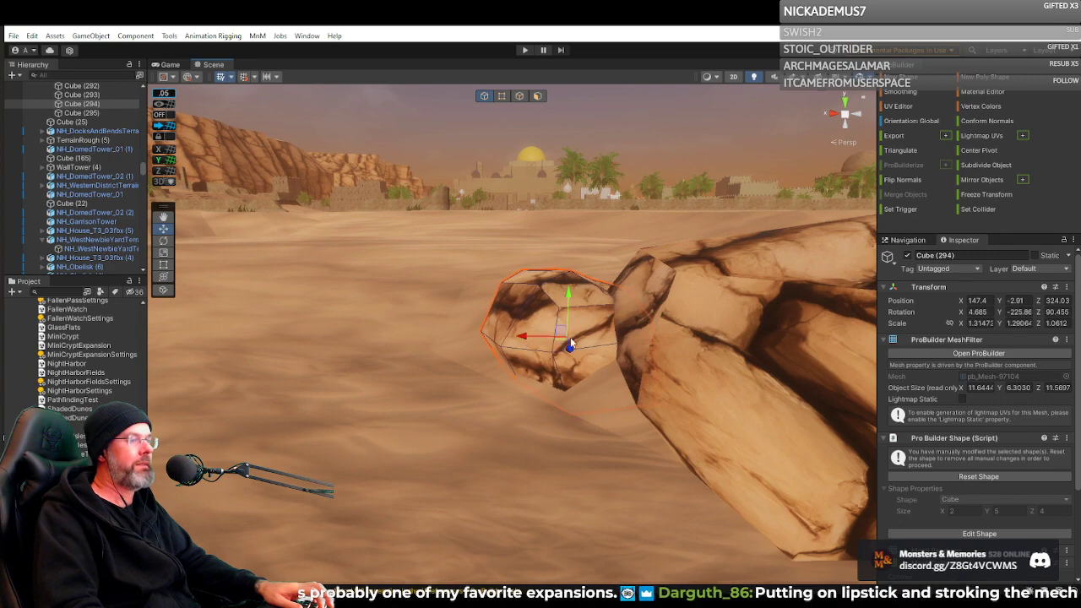
Duplicate the small boulder, scale the copy down slightly and place it at the large boulder's opposite end, about X 122.06, Y -3.37, Z 331.69.
right_click_drag(570, 336, 486, 356)
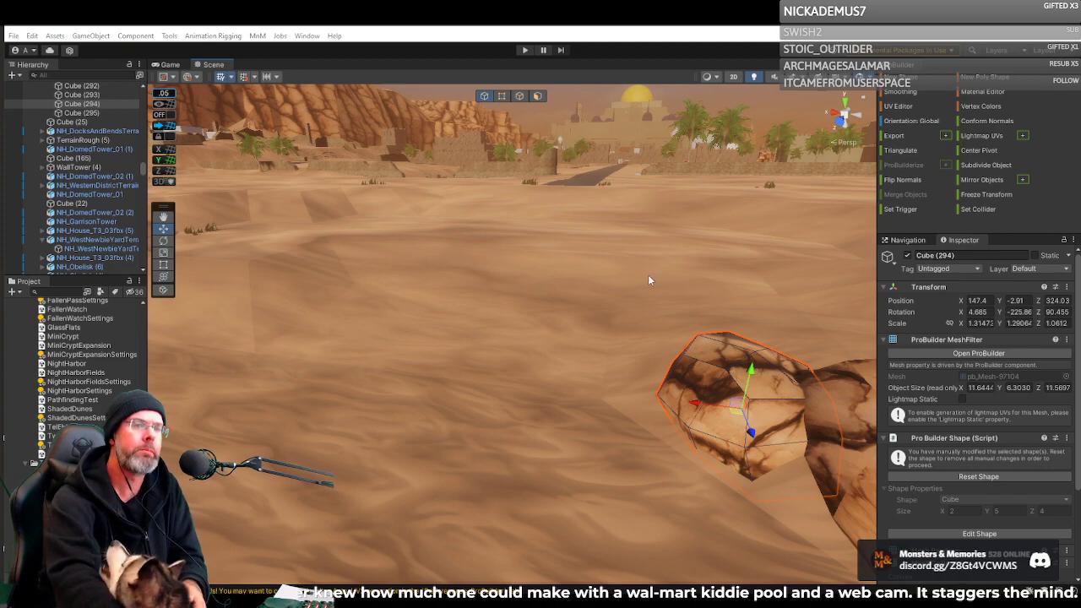
right_click_drag(639, 274, 531, 264)
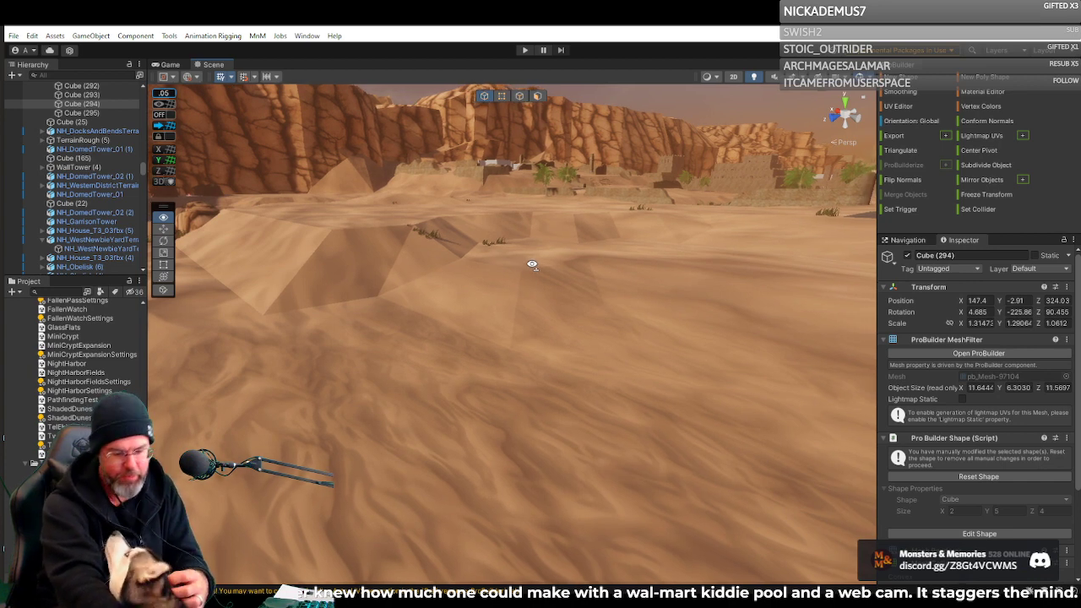
right_click_drag(532, 264, 501, 292)
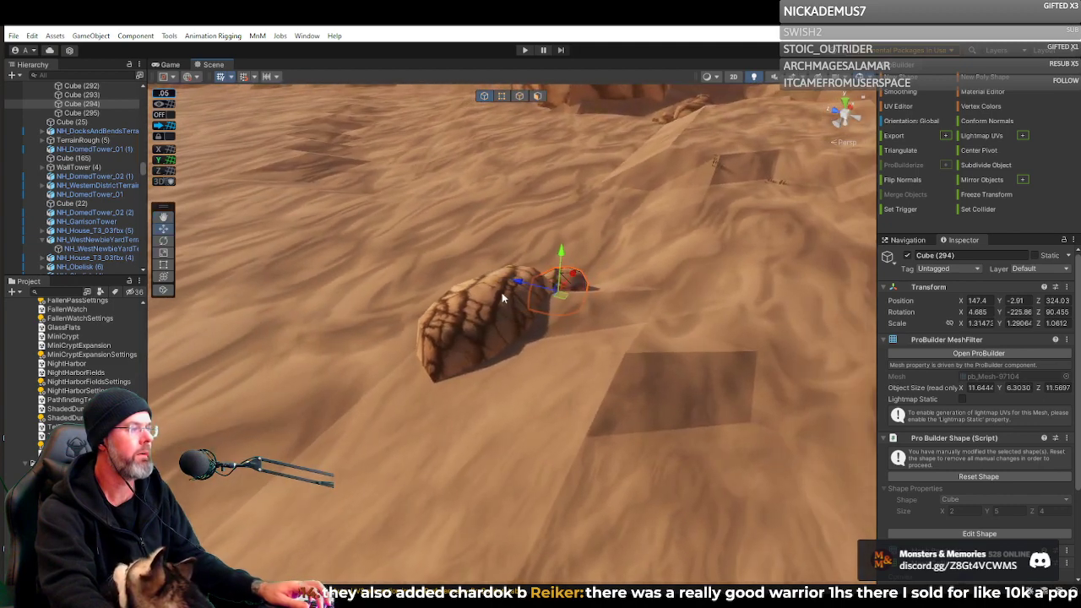
left_click(563, 295)
left_click(566, 277)
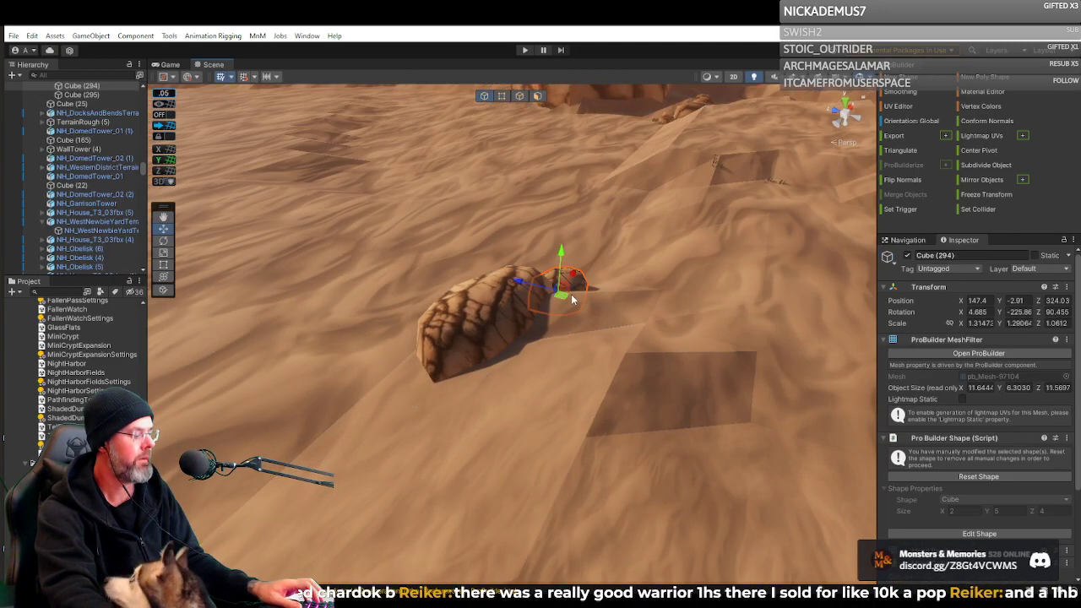
key("ctrl+d")
left_click_drag(564, 304, 405, 380)
key("e")
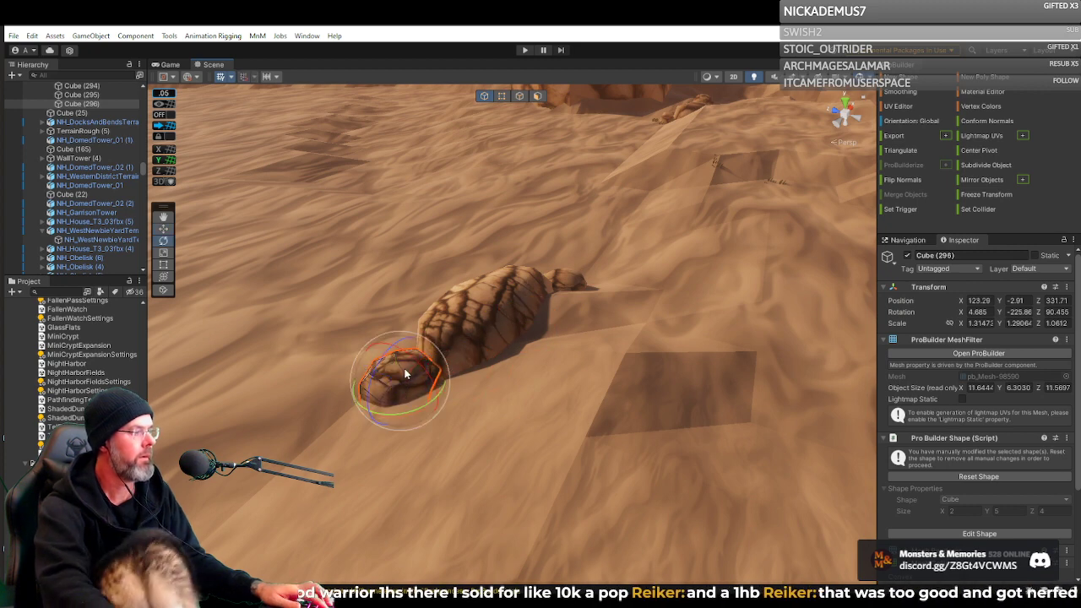
left_click_drag(444, 374, 441, 377)
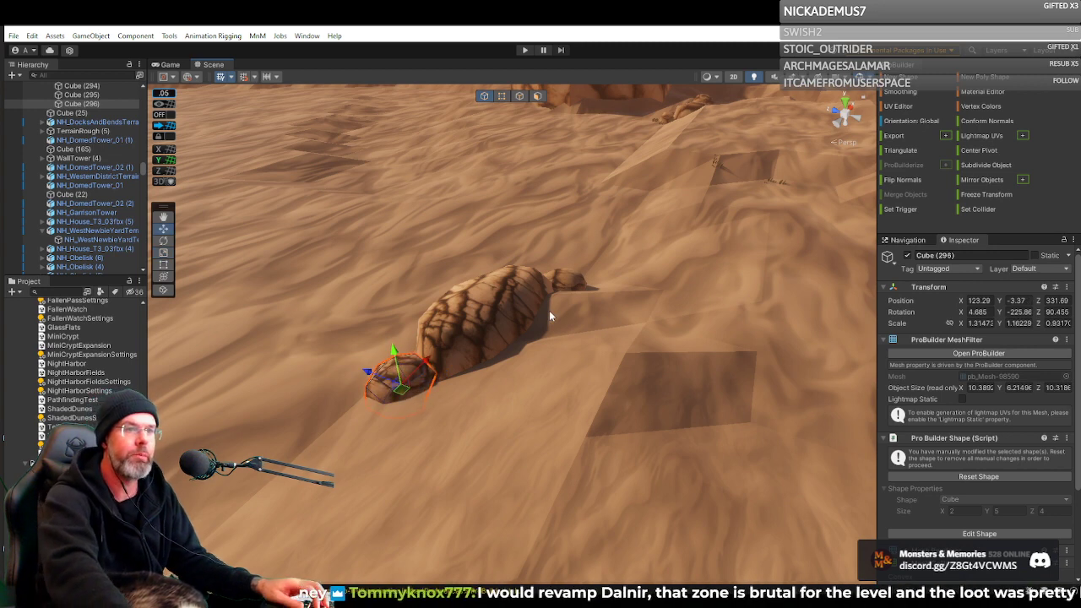
right_click_drag(468, 291, 675, 327)
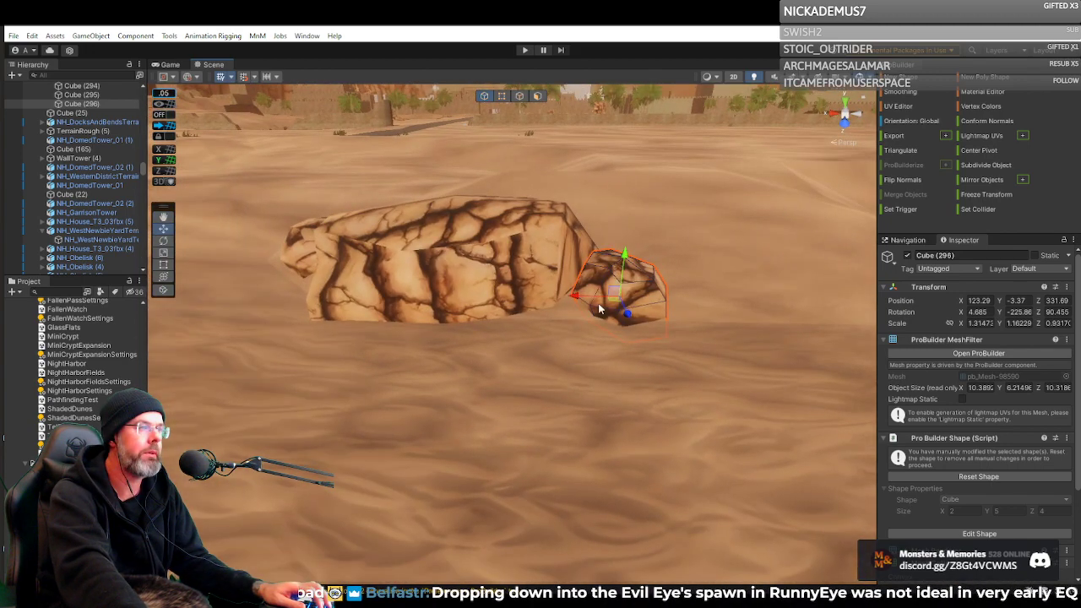
left_click_drag(582, 296, 595, 299)
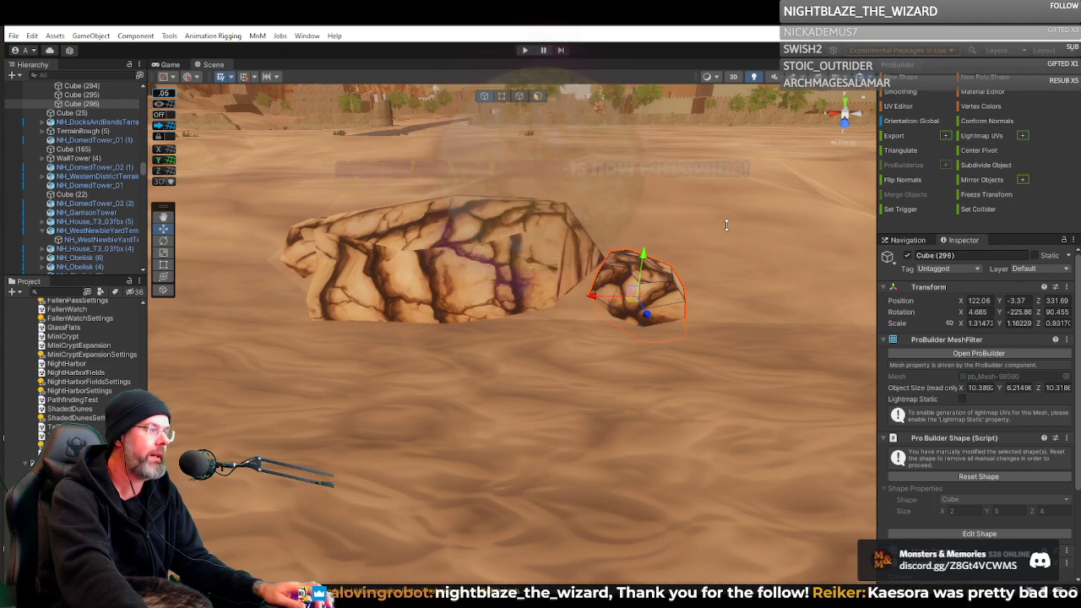
Duplicate the Grass.033 clump and move the copy over to the new boulder cluster, at about X 420.32, Z -372.52.
right_click_drag(682, 227, 561, 221)
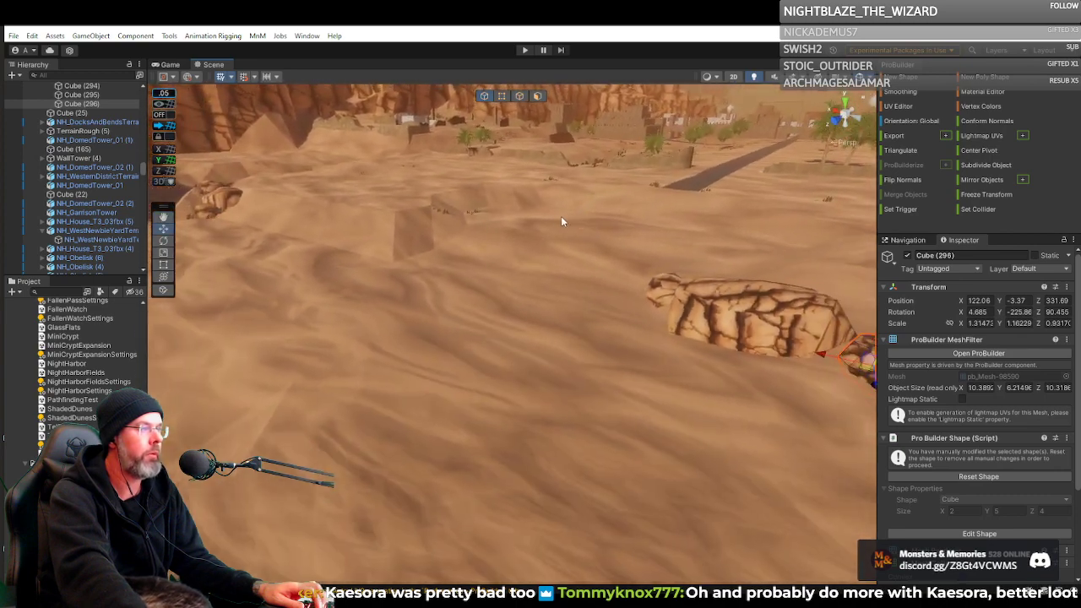
scroll(561, 220, "down", 1)
left_click(471, 221)
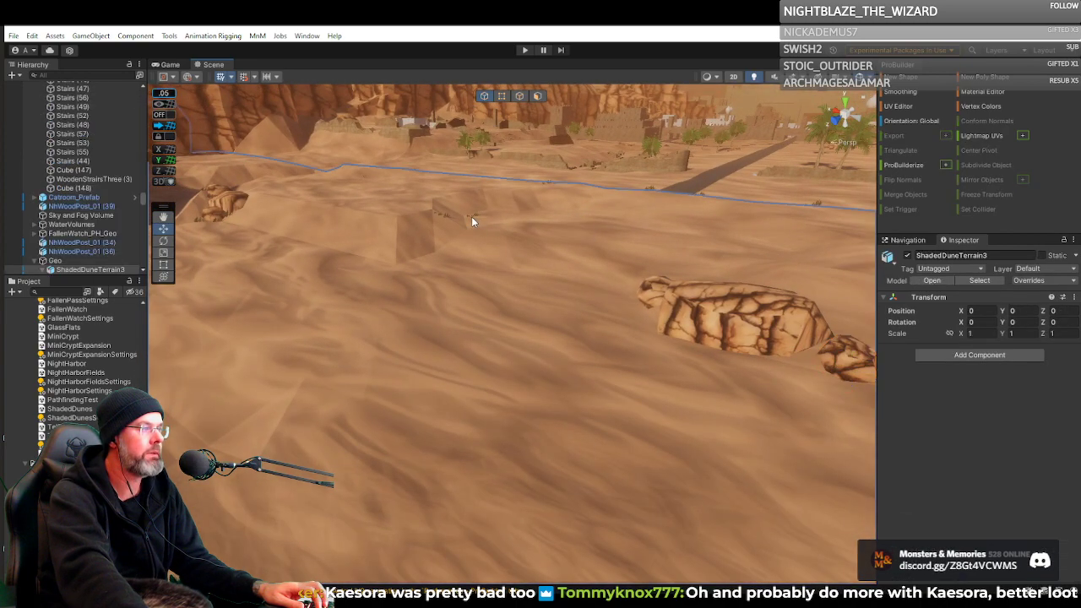
right_click_drag(519, 219, 483, 258)
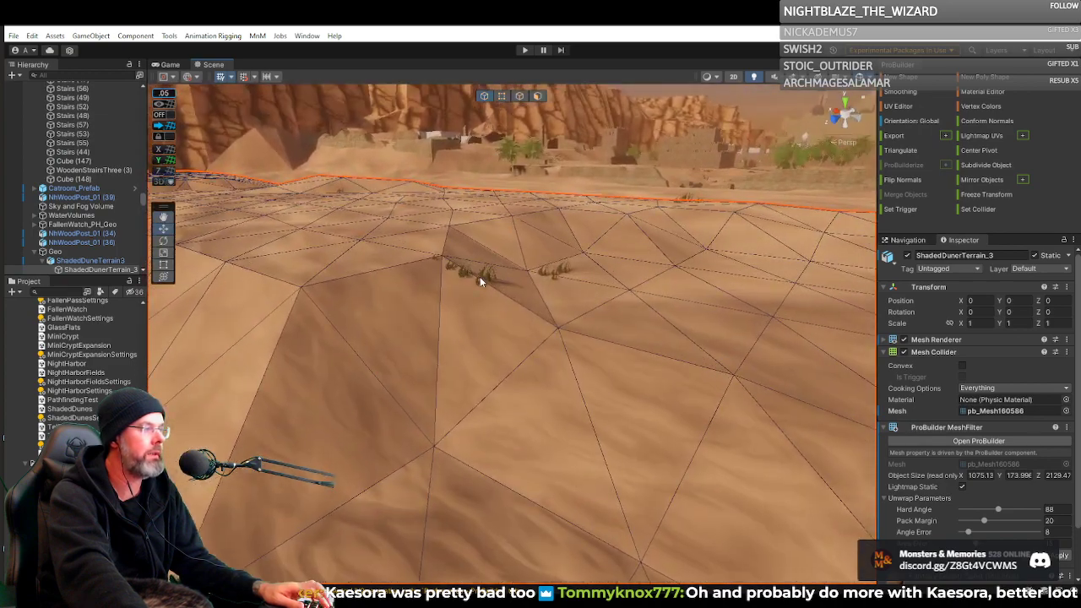
left_click(479, 276)
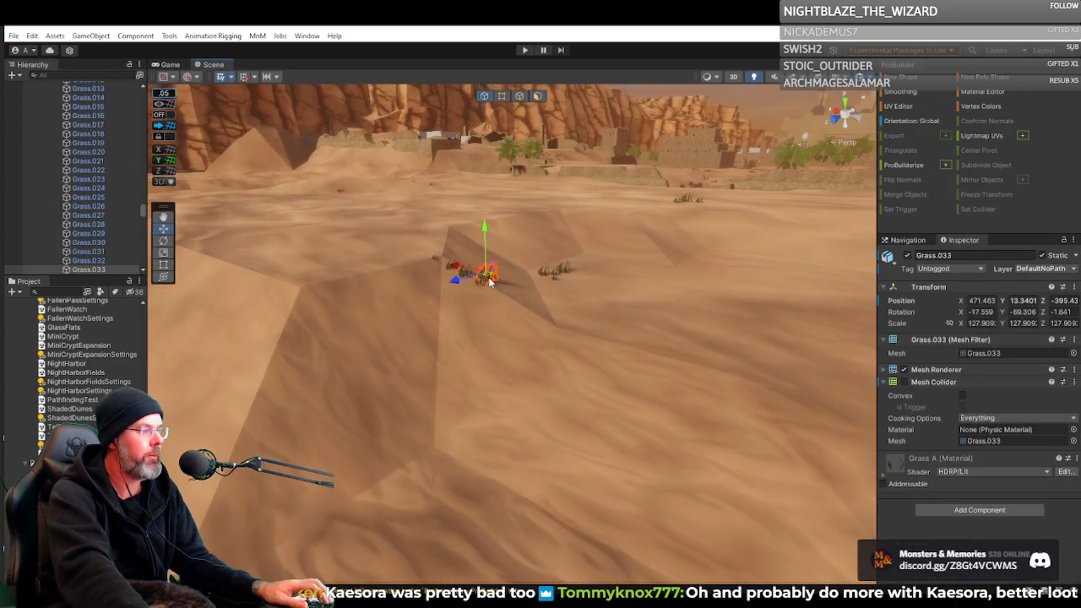
key("ctrl+d")
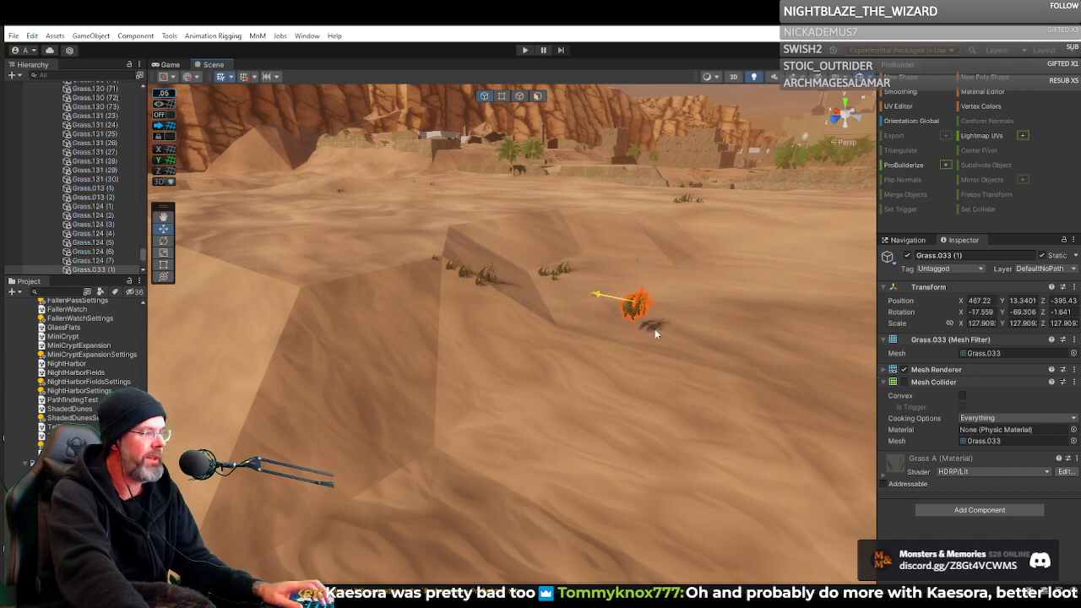
left_click_drag(655, 329, 779, 353)
right_click_drag(779, 353, 986, 384)
left_click_drag(297, 270, 690, 298)
right_click_drag(690, 298, 586, 273)
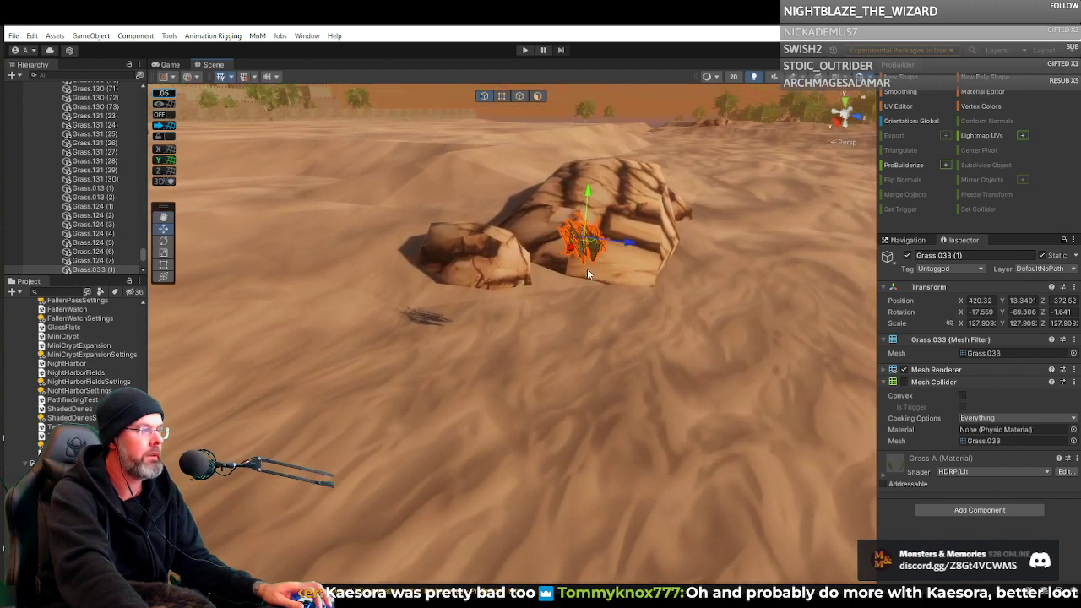
Lower the grass copy onto the sand at the small boulder's outer base, at about X 416.82, Y 8.58, Z -380.14.
left_click_drag(589, 194, 589, 294)
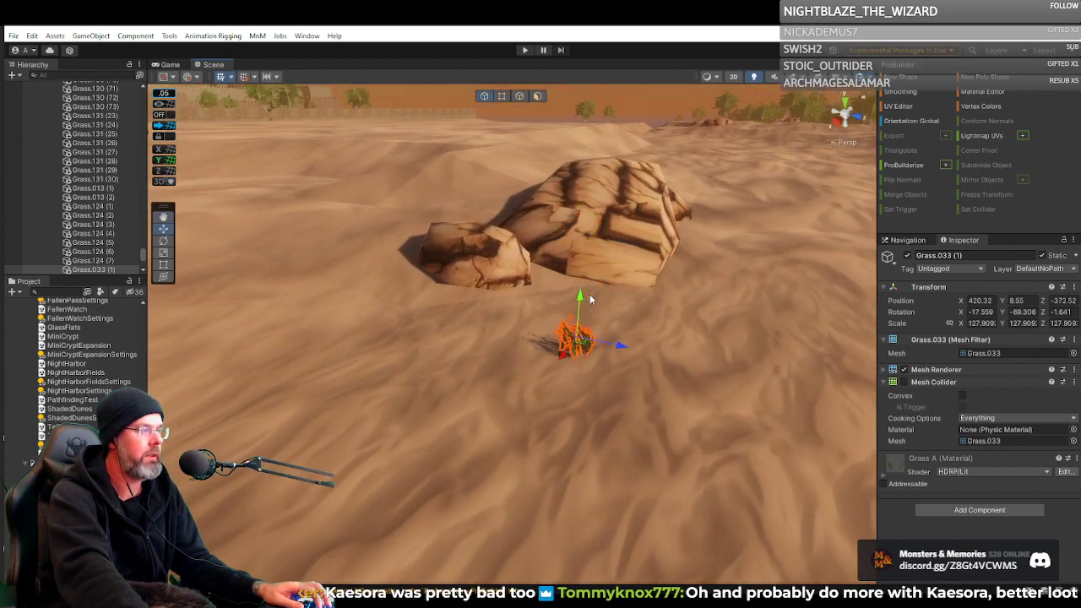
left_click_drag(577, 345, 474, 295)
key("d")
right_click_drag(515, 307, 508, 349)
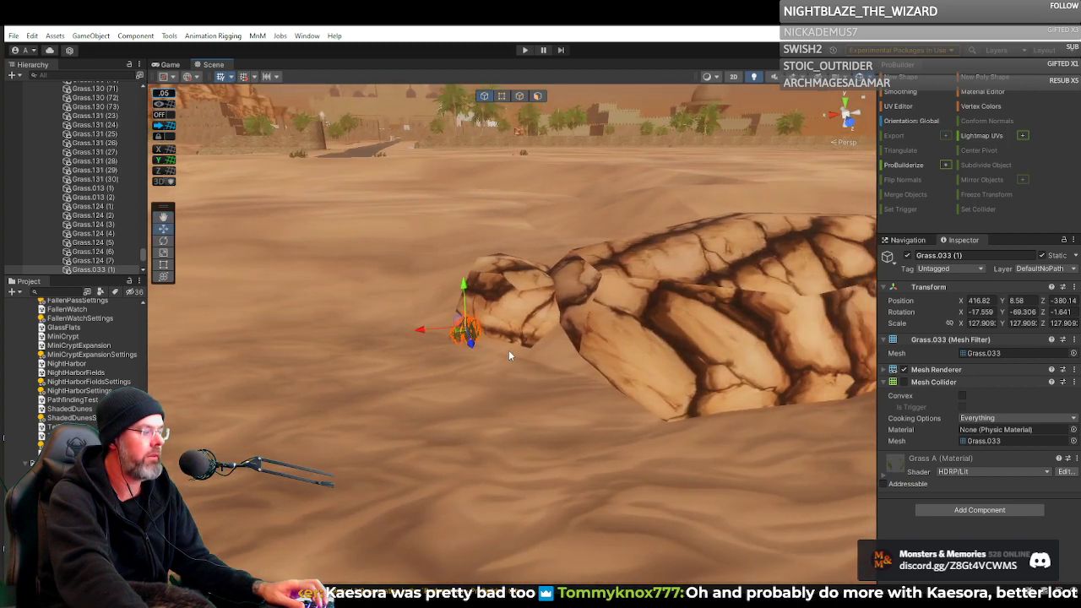
Duplicate the grass clump twice, placing one copy where the boulders meet and the other between the clumps, at about X 414.73, Y 8.15, Z -377.82.
key("ctrl+d")
left_click_drag(460, 333, 549, 344)
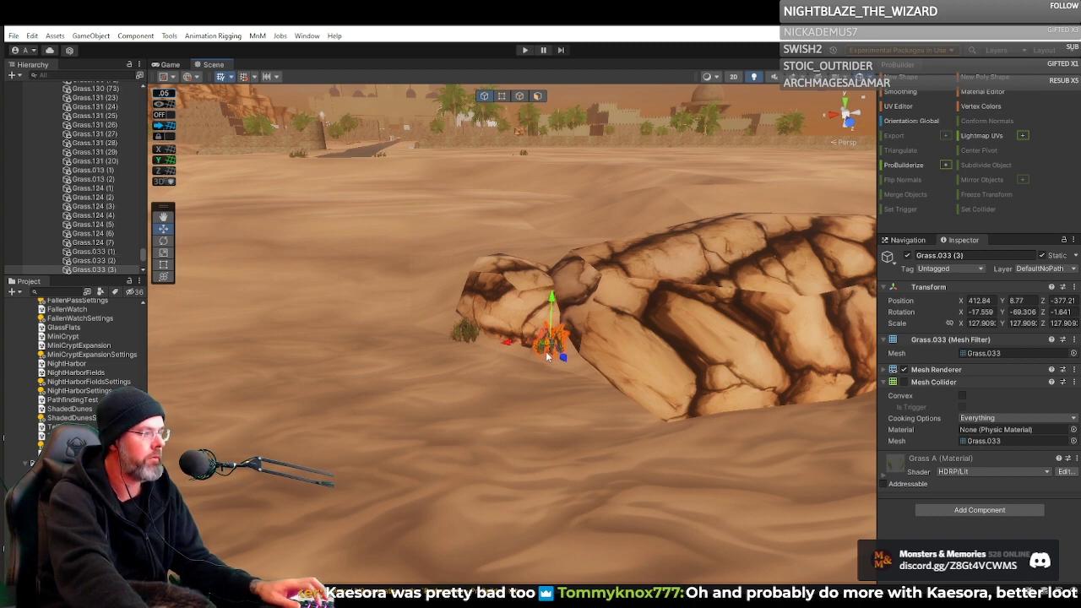
key("ctrl+d")
left_click_drag(547, 341, 506, 342)
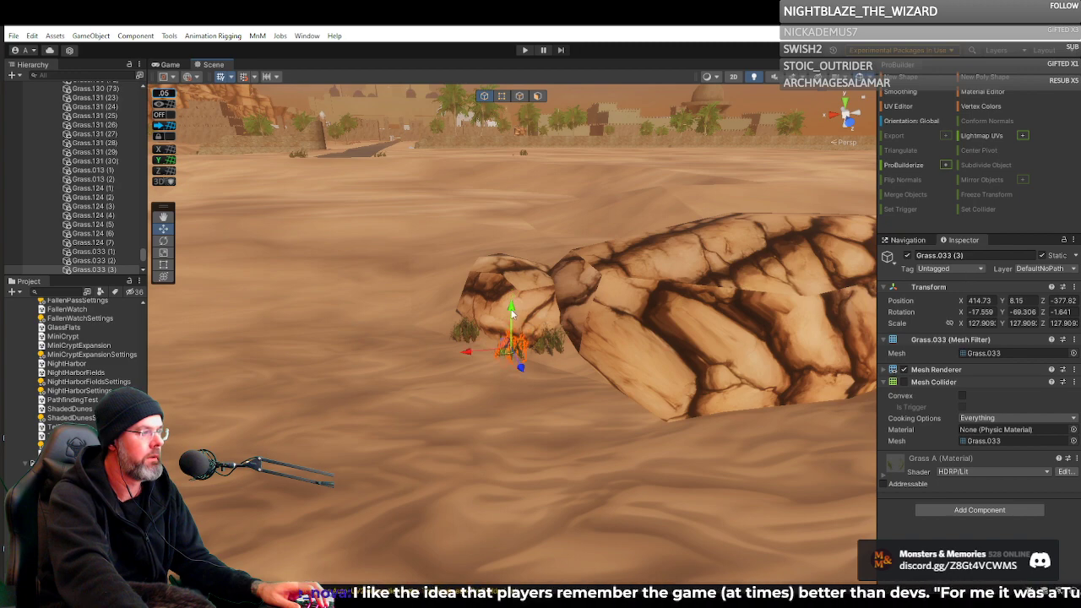
Move the Grass.033 copy around to the small boulder's outer side and raise it onto the sand, at about X 417.13, Y 9.01, Z -383.17.
left_click_drag(483, 345, 452, 314)
right_click_drag(452, 314, 674, 330)
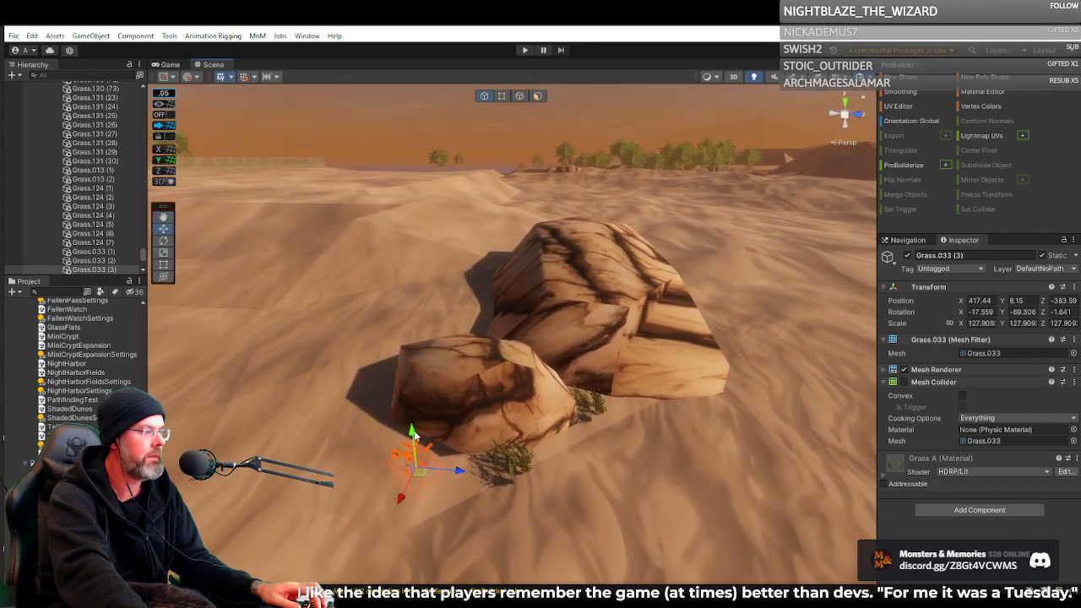
left_click_drag(412, 433, 410, 412)
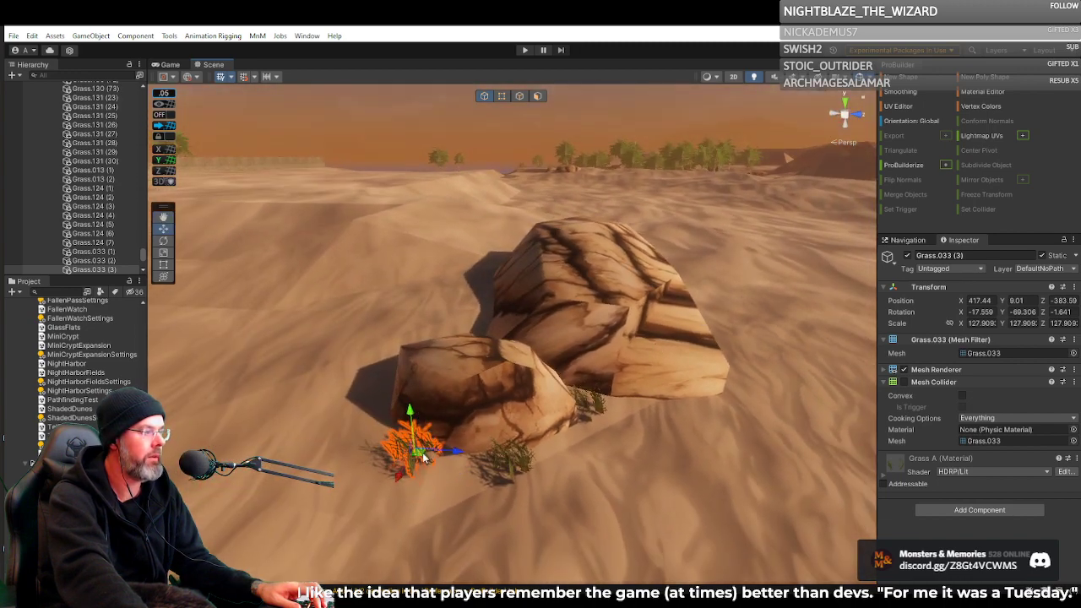
left_click_drag(424, 458, 441, 453)
right_click_drag(498, 412, 310, 382)
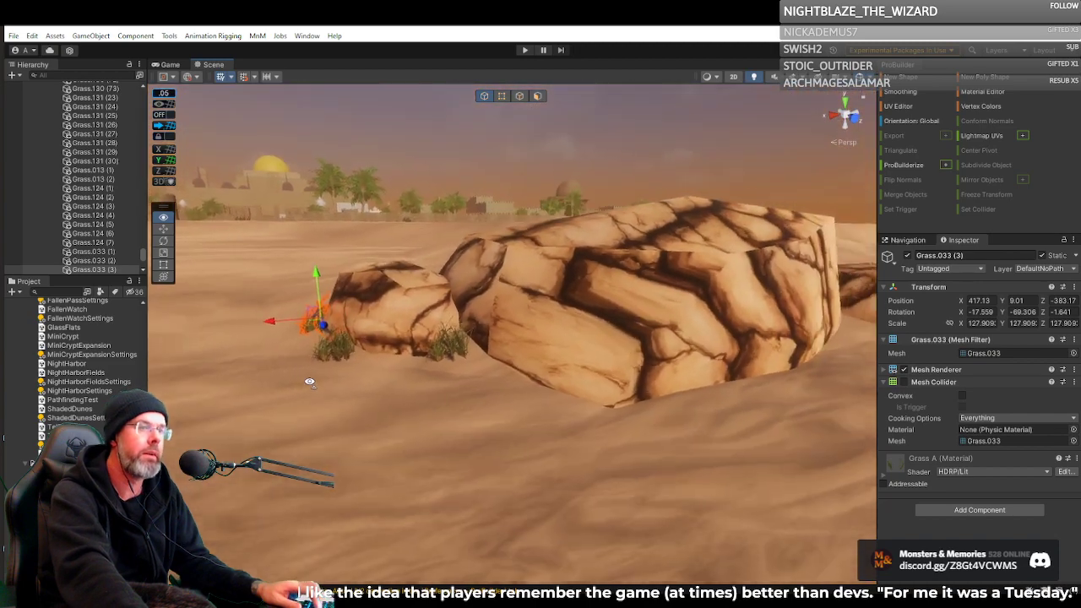
key("s")
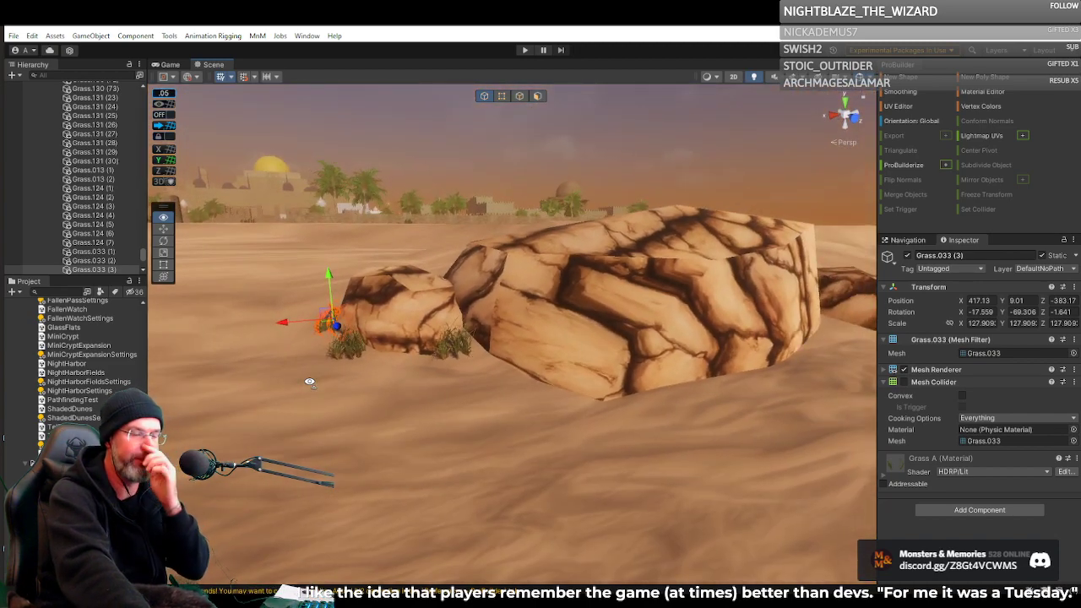
right_click_drag(309, 382, 316, 382)
Duplicate the grass clump where the boulders meet and place the copy at the large boulder's front base corner, about X 409.13, Y 8.43, Z -369.94.
left_click(442, 346)
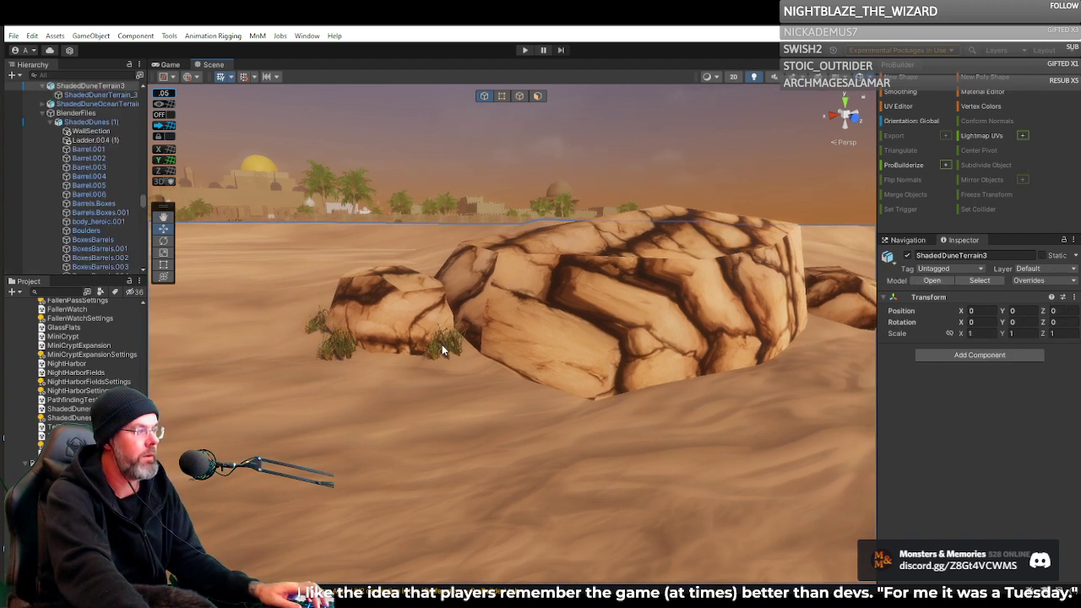
left_click(443, 346)
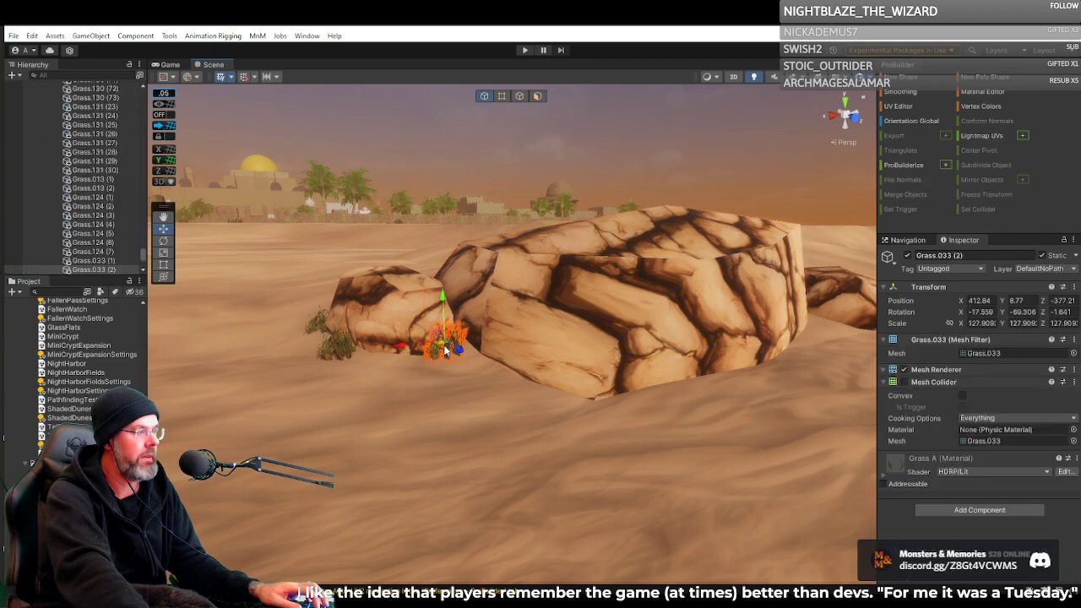
key("ctrl+d")
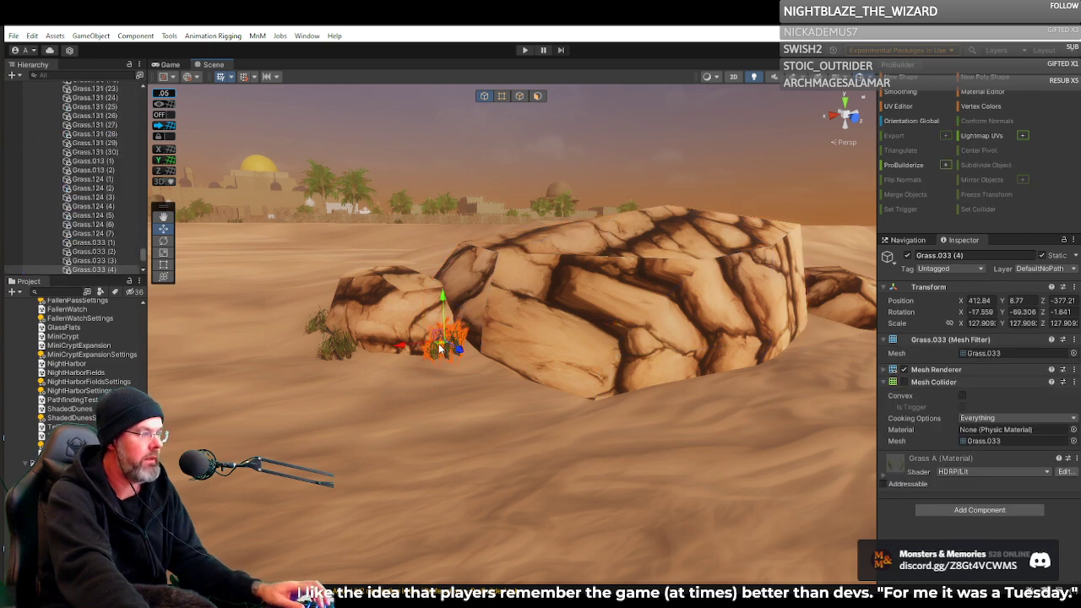
left_click_drag(443, 348, 563, 382)
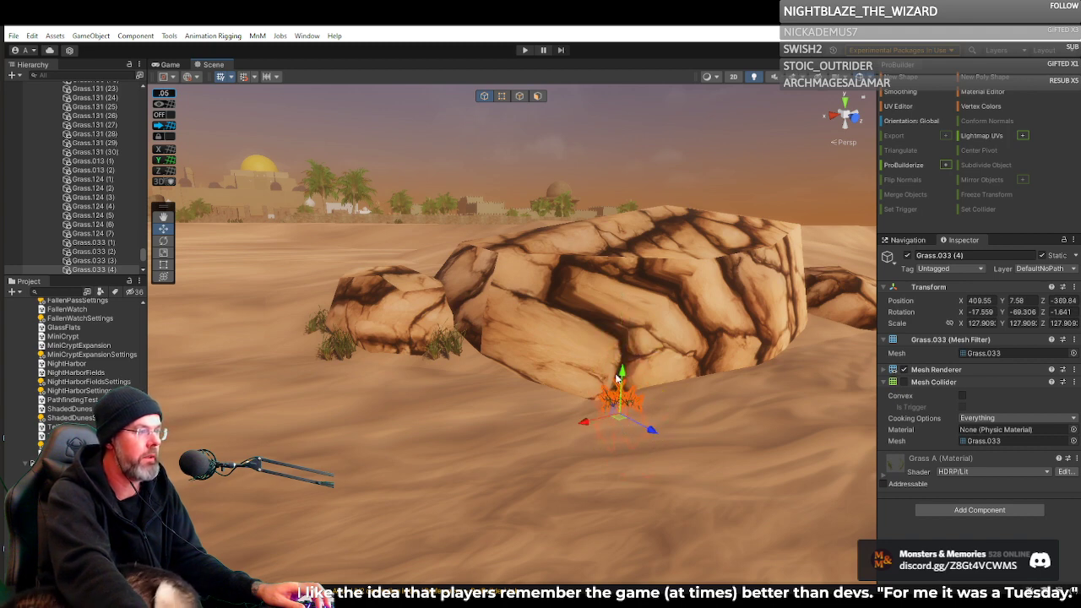
left_click_drag(617, 378, 622, 350)
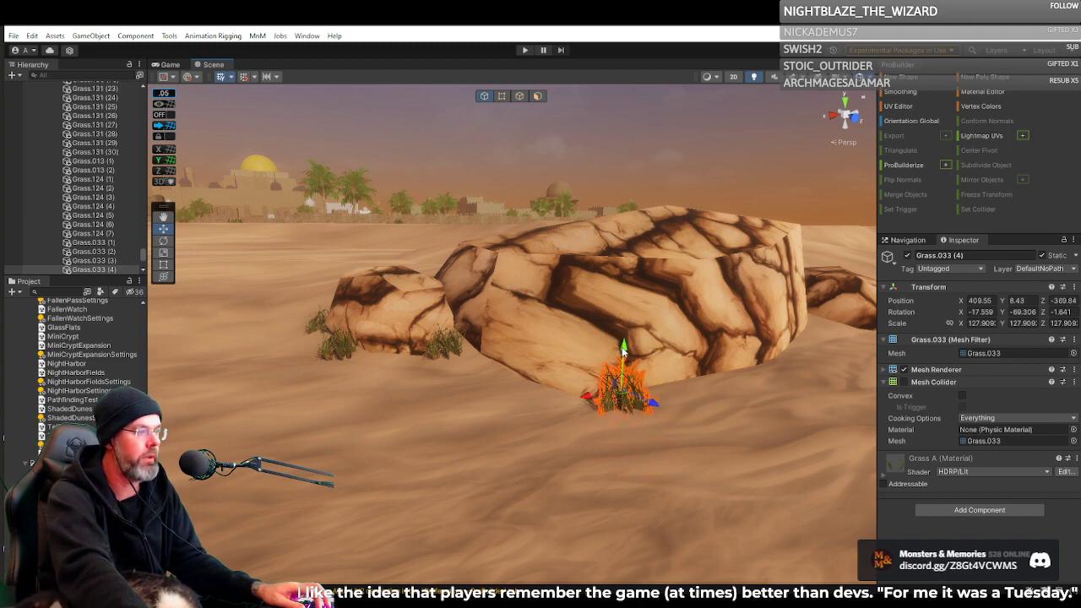
right_click_drag(622, 351, 540, 377)
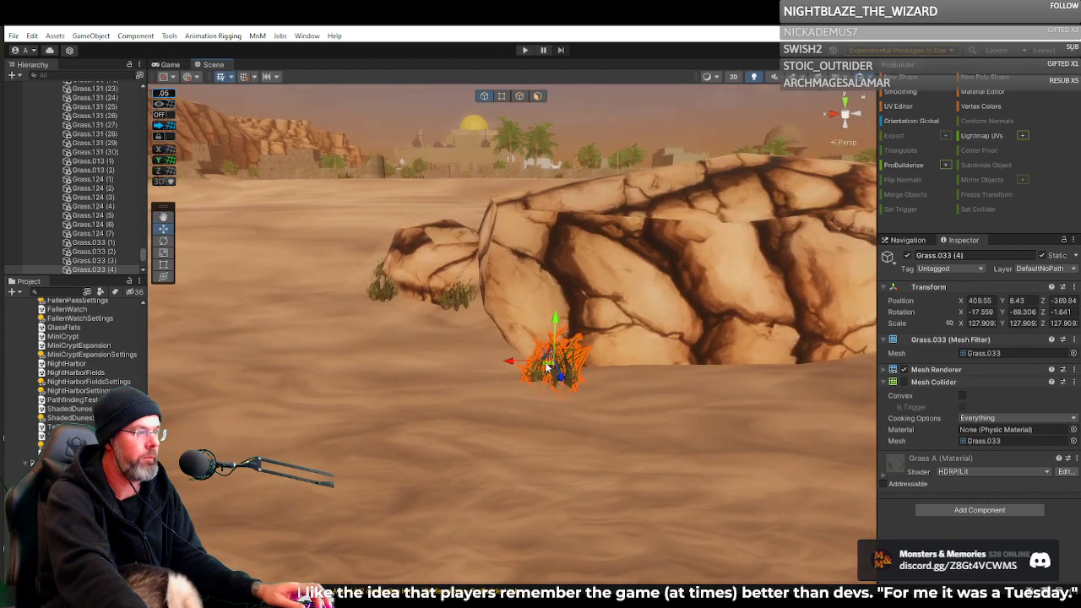
left_click_drag(547, 367, 560, 365)
right_click_drag(562, 364, 383, 352)
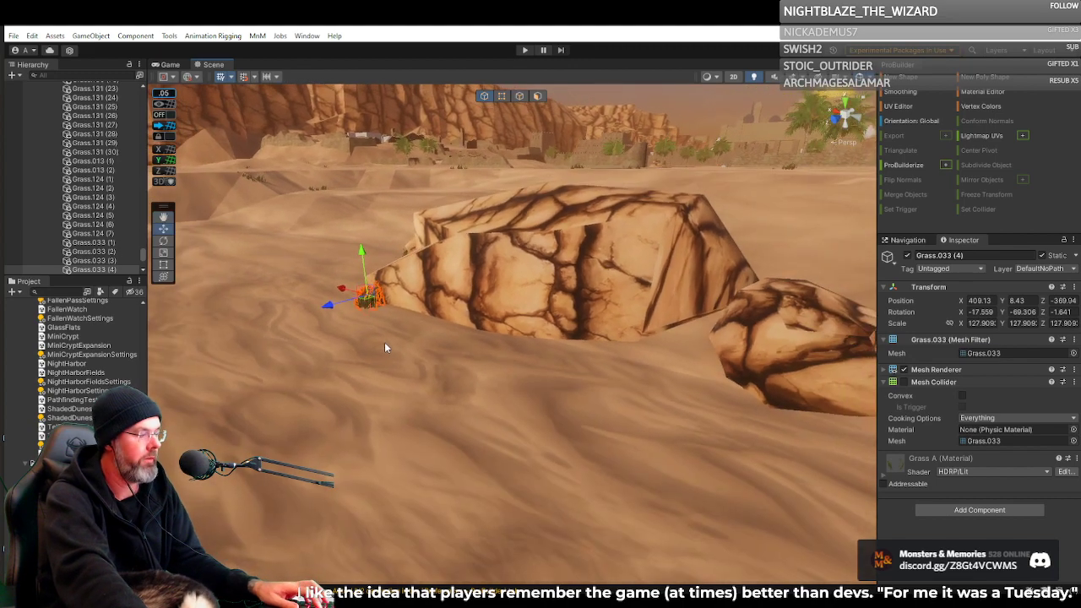
Duplicate that grass clump and place the copy between the large boulder and the far small boulder, at about X 393.31, Y 8.69, Z -372.23.
key("ctrl+d")
left_click_drag(365, 295, 669, 357)
left_click_drag(665, 371, 653, 353)
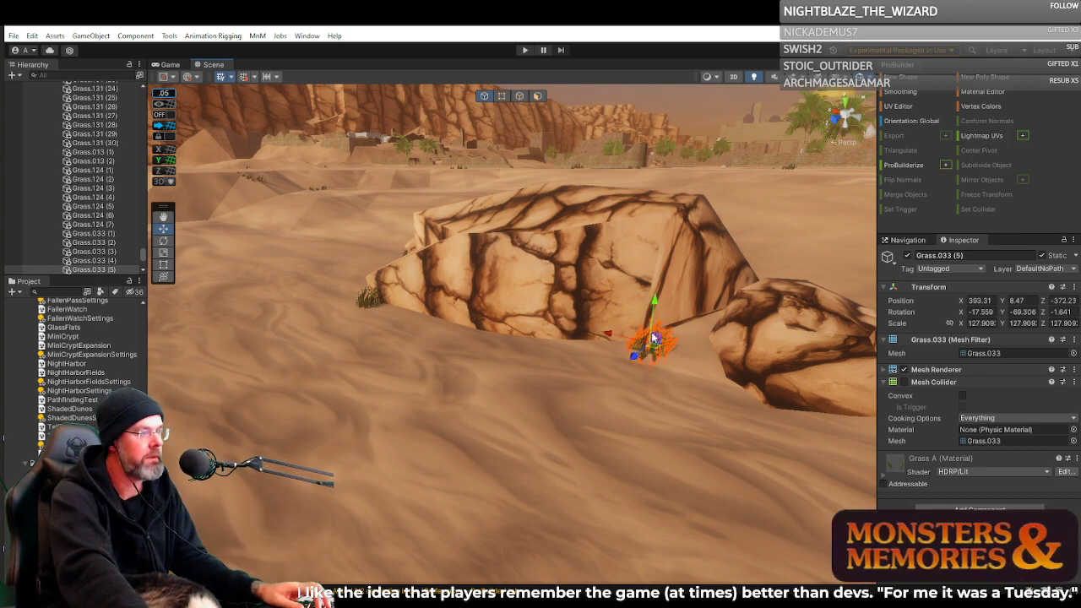
left_click_drag(654, 305, 653, 301)
left_click_drag(653, 346, 724, 397, "alt")
key("f")
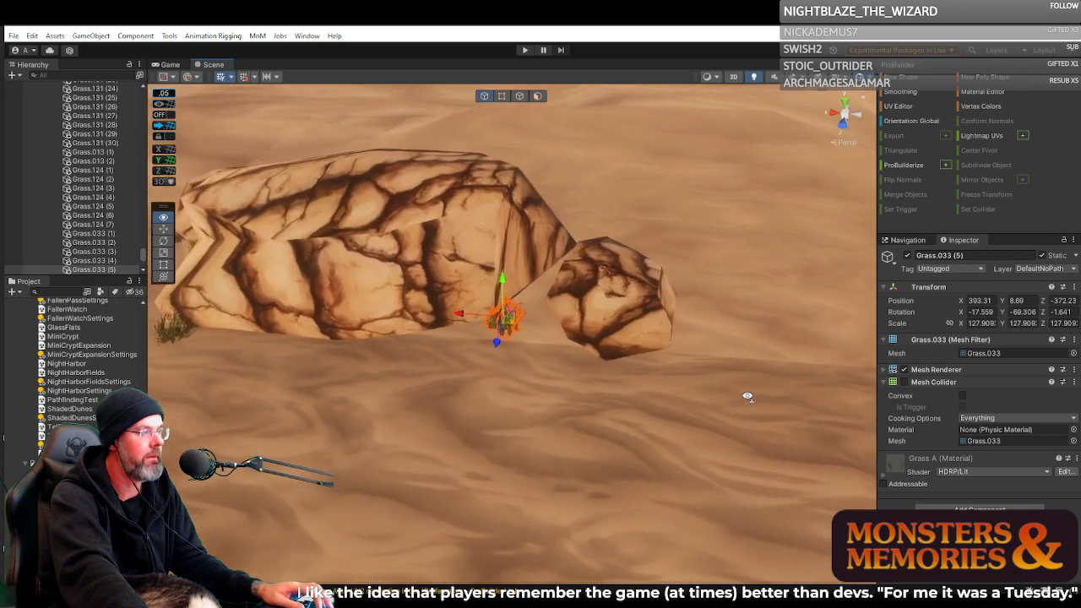
Duplicate the grass clump again and place the copy at the far small boulder's outer base, about X 385.54, Y 8.33, Z -371.34.
left_click_drag(510, 332, 403, 353)
key("ctrl+d")
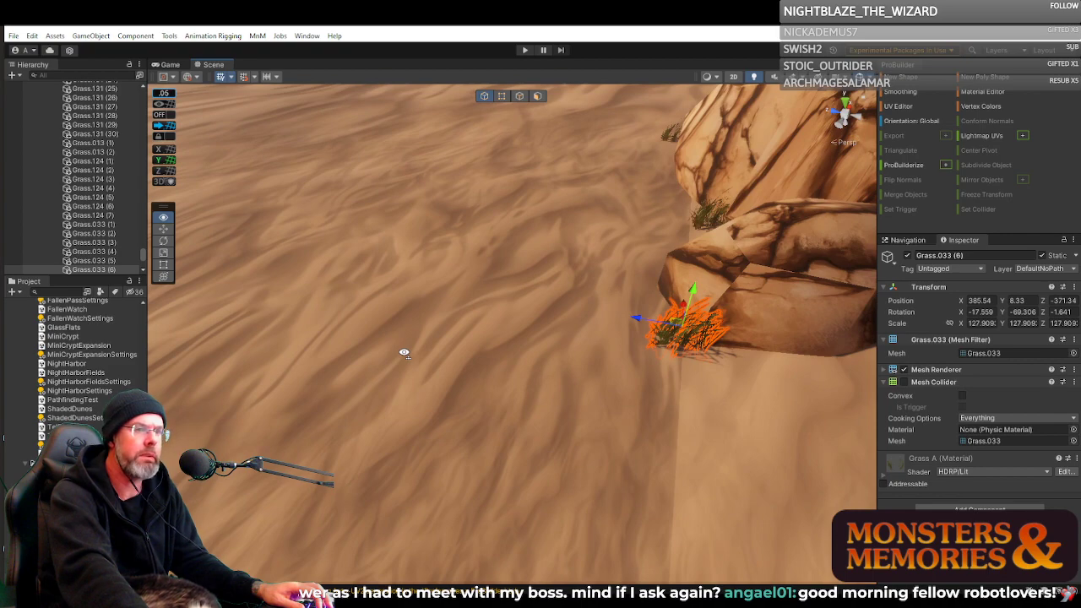
Duplicate the grass clump once more and tuck the copy behind the gap between the boulders, at about X 389.71, Y 10.71, Z -378.72.
left_click_drag(404, 353, 795, 205, "alt")
key("ctrl+d")
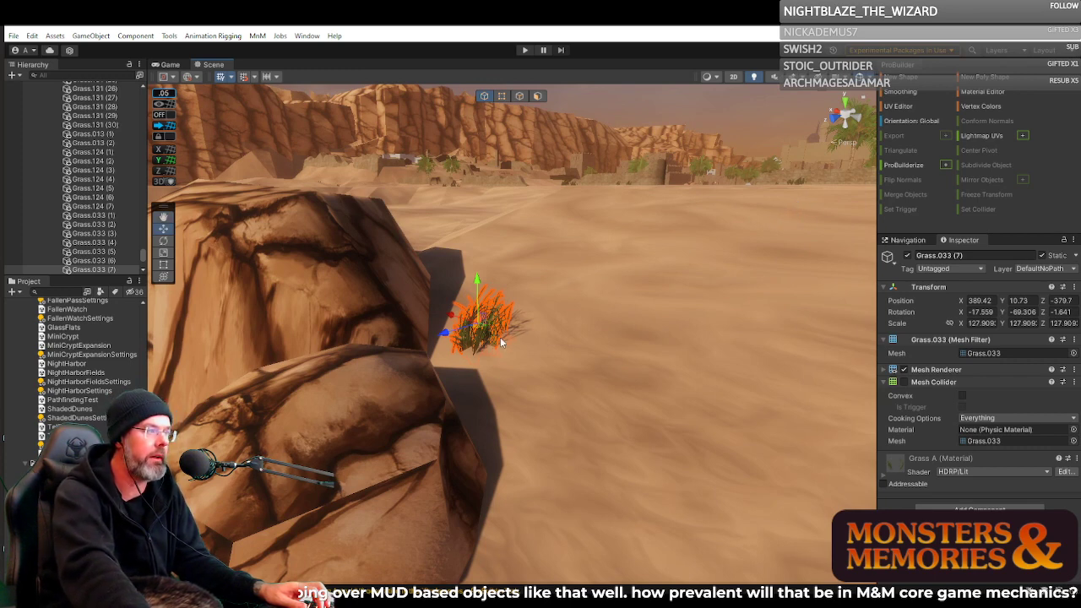
left_click_drag(478, 332, 633, 287)
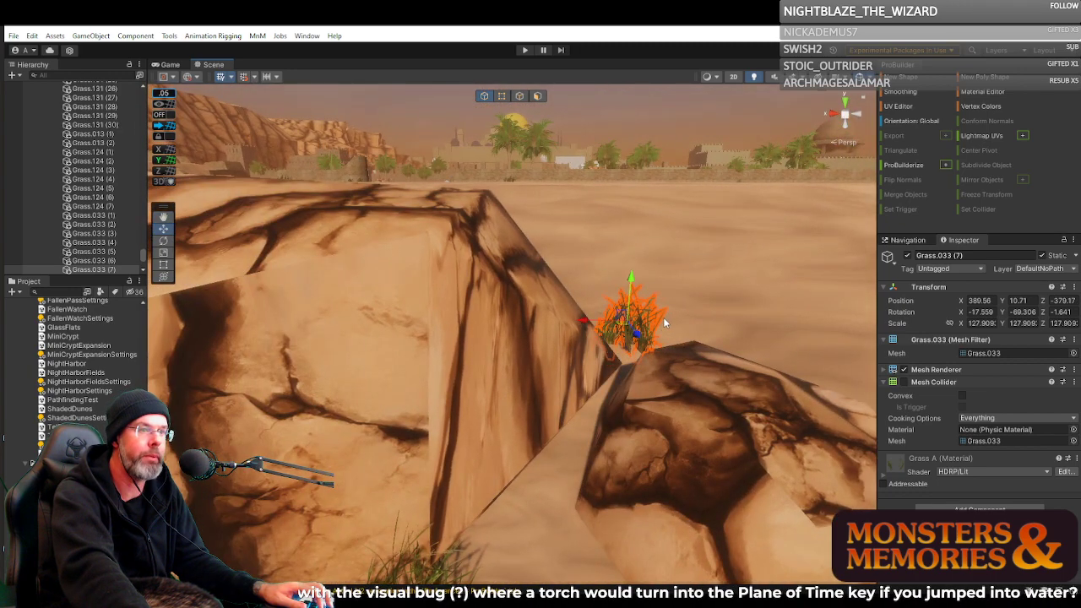
left_click_drag(623, 336, 619, 333)
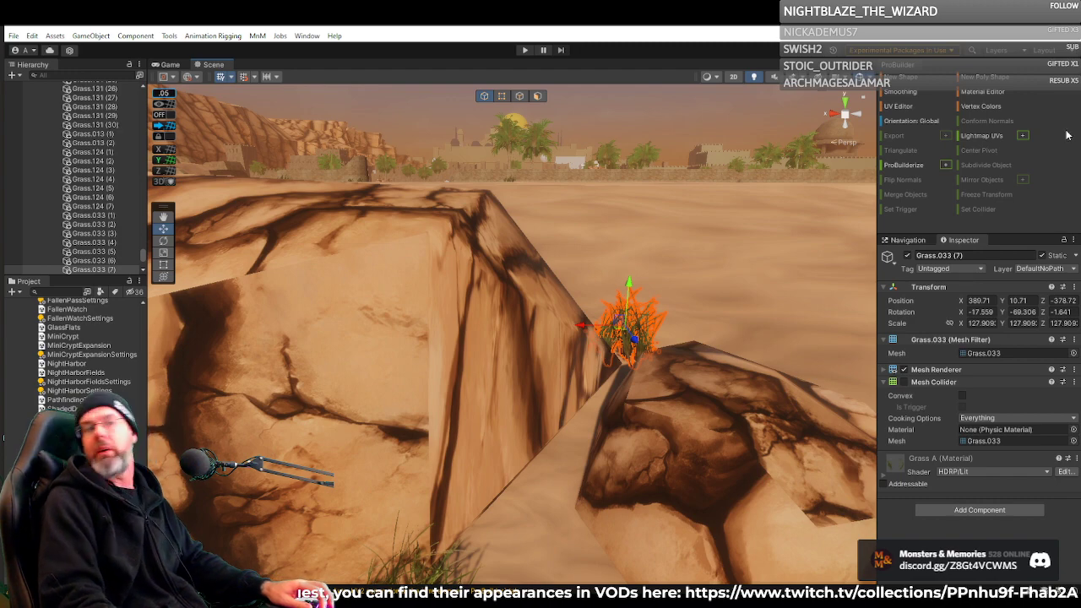
Examine the coastline, the sea cliffs and the sunken ruins around the dunes.
right_click_drag(616, 125, 96, 239)
key("w")
key("f")
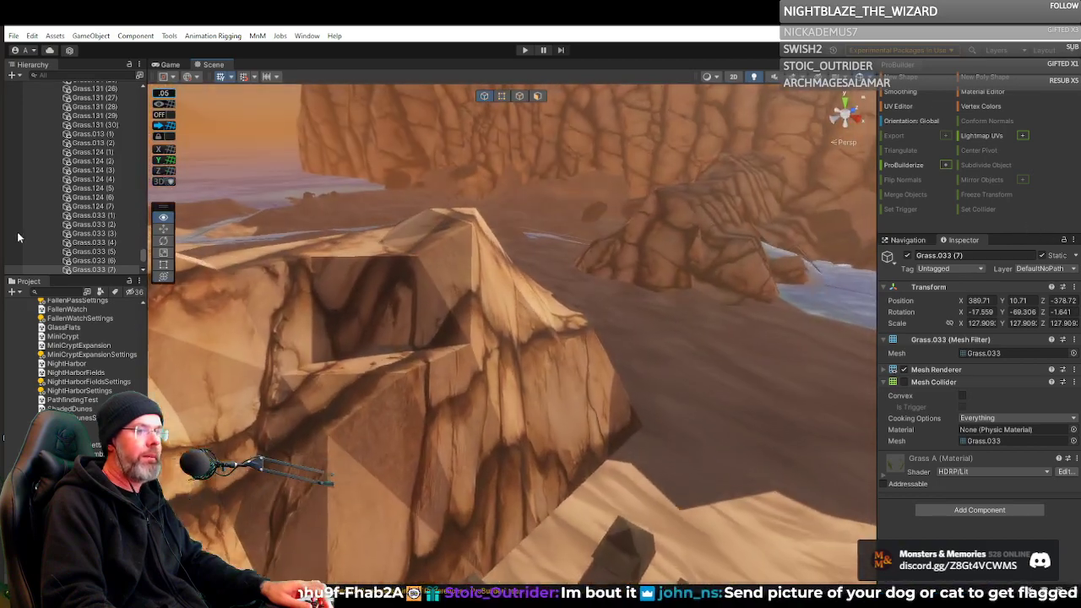
right_click_drag(18, 237, 34, 110)
key("w")
scroll(181, 163, "up", 3)
scroll(199, 132, "up", 3)
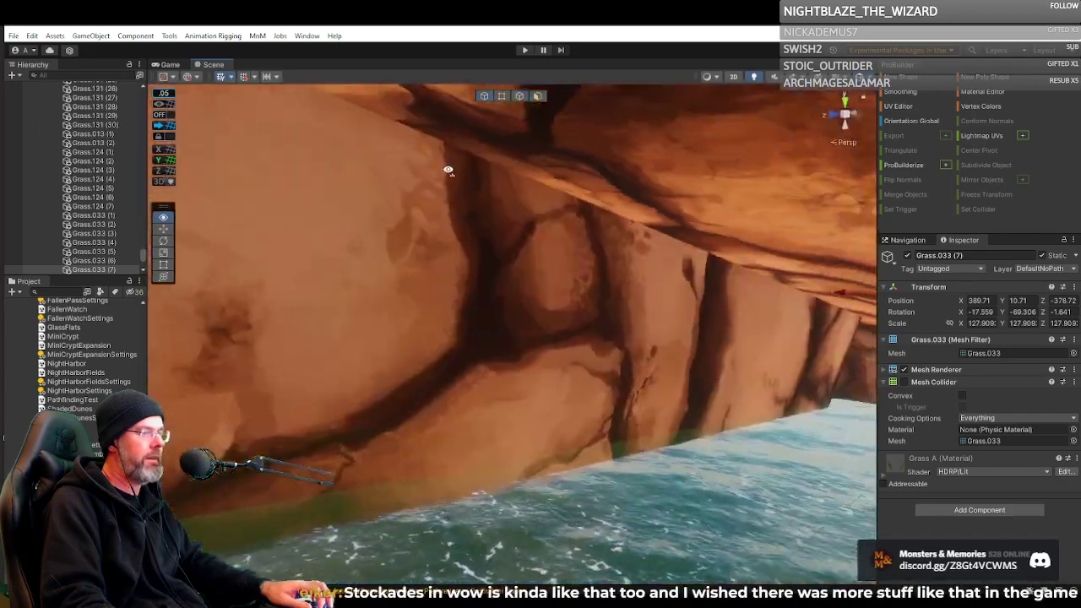
right_click_drag(448, 169, 617, 175)
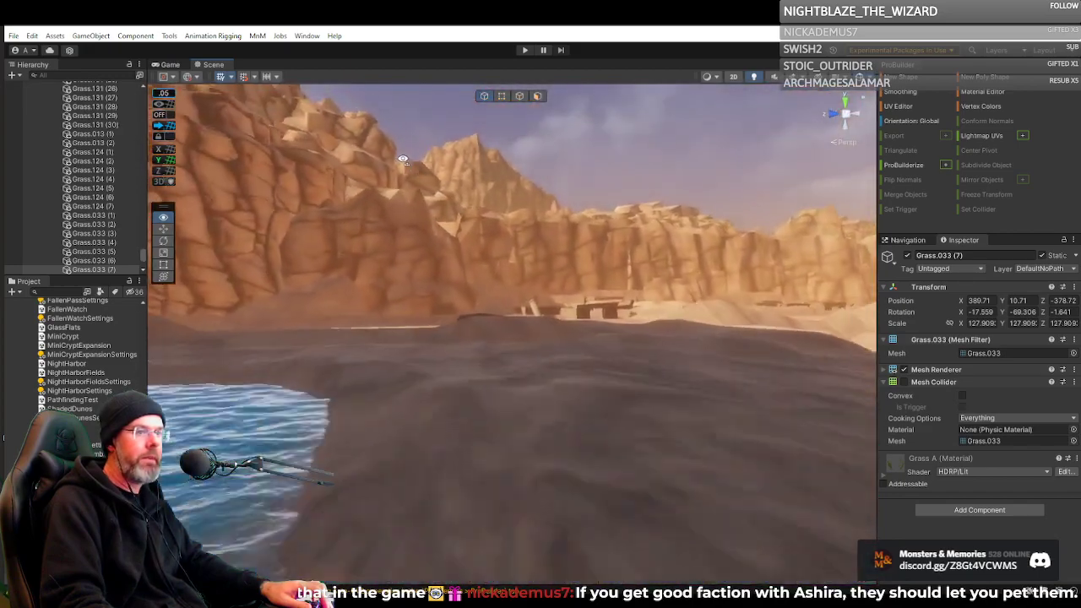
right_click_drag(403, 159, 411, 159)
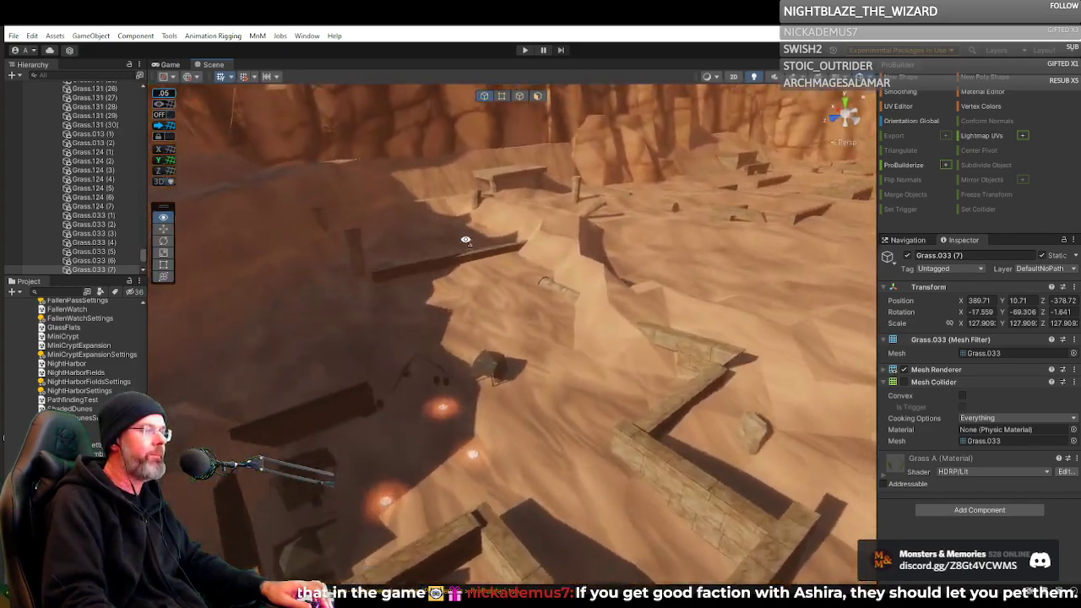
Move the Grass.033 (1) clump from the small boulder's base to the cluster's shaded back side, at about X 410.09, Y 11.35, Z -383.07.
right_click_drag(465, 241, 596, 328)
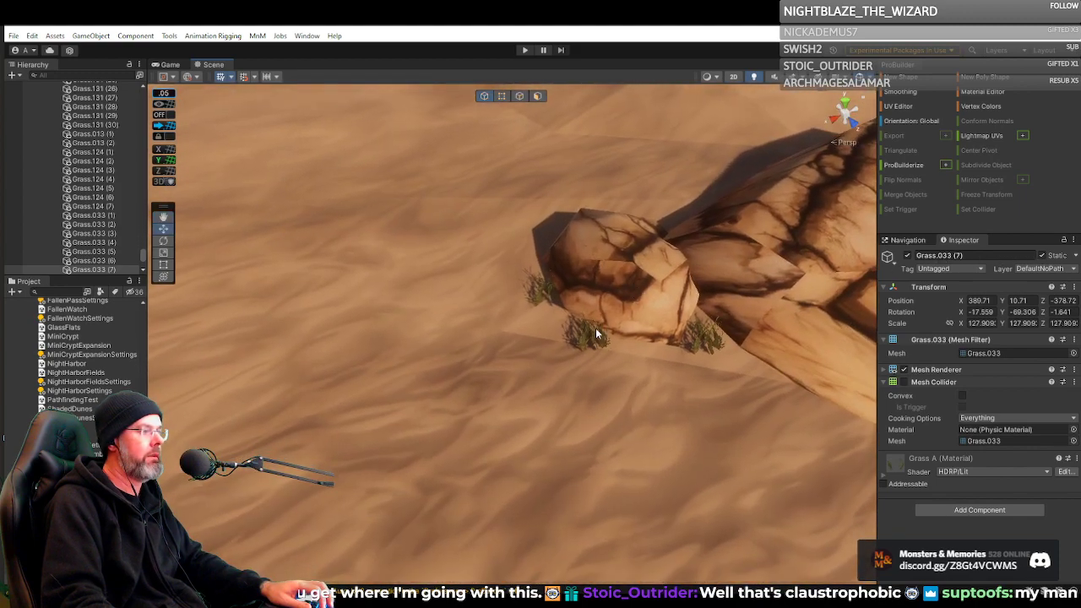
left_click(586, 330)
left_click_drag(590, 341, 669, 243)
right_click_drag(669, 243, 1022, 210)
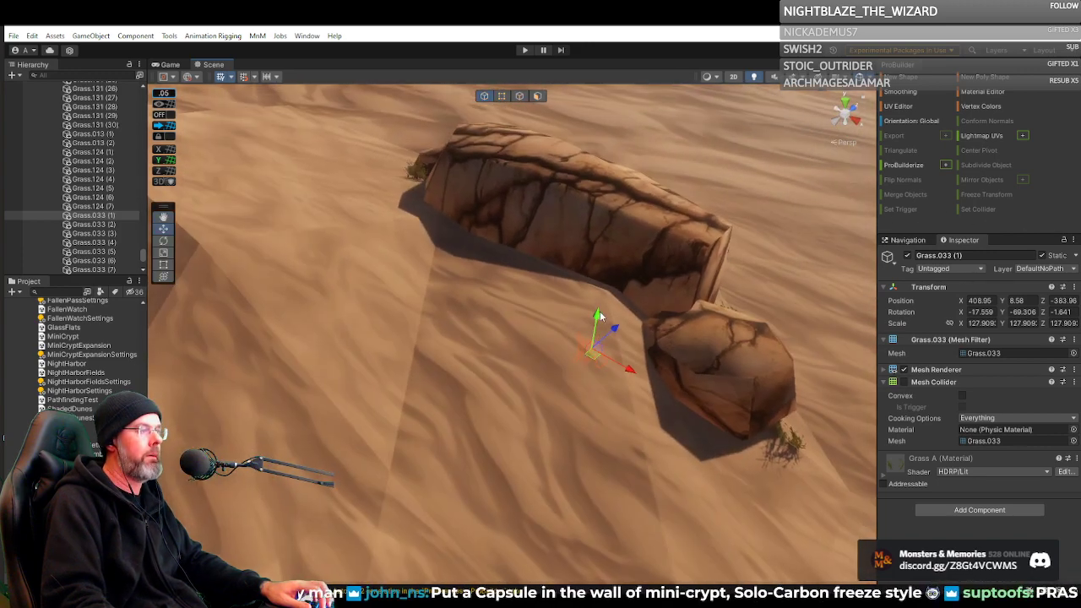
left_click_drag(599, 315, 603, 259)
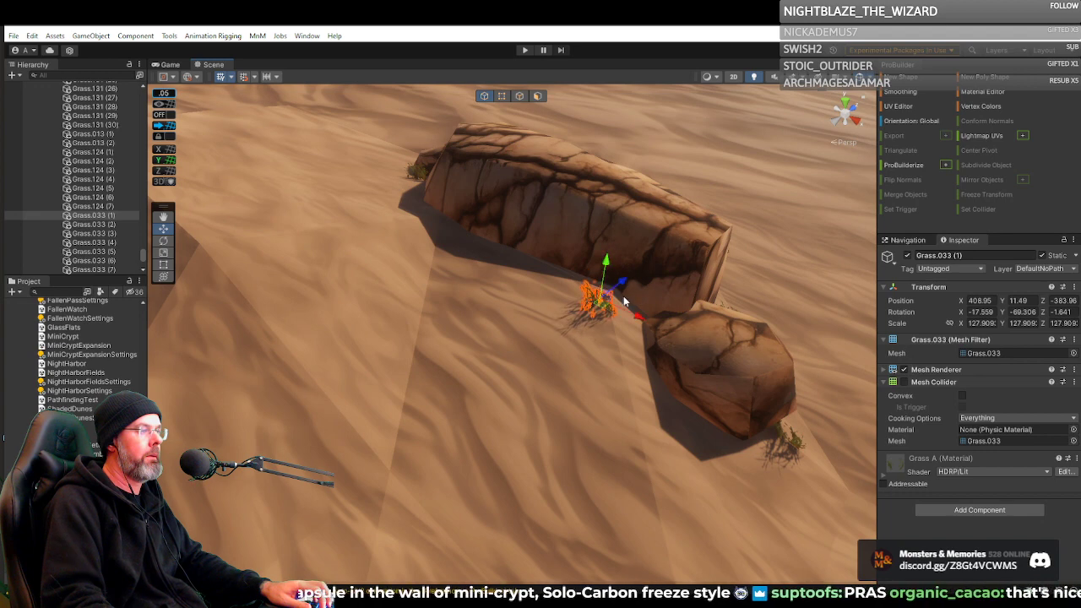
left_click_drag(624, 301, 640, 311)
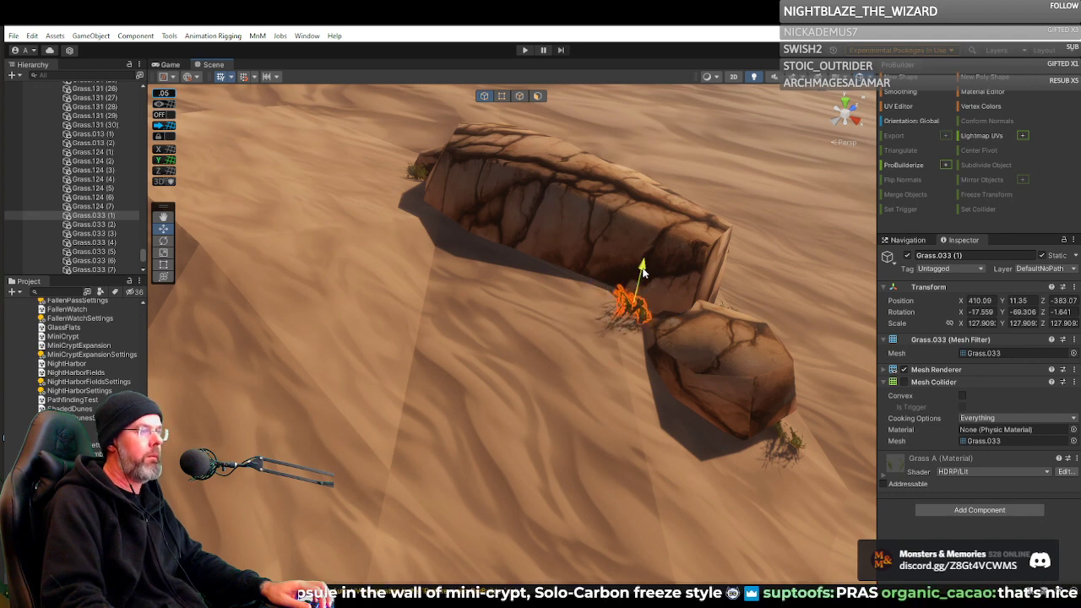
Nudge the grass clump into the crevice between the small and large boulders, at about X 411.04, Y 11.32, Z -382.54.
left_click_drag(710, 278, 463, 254, "alt")
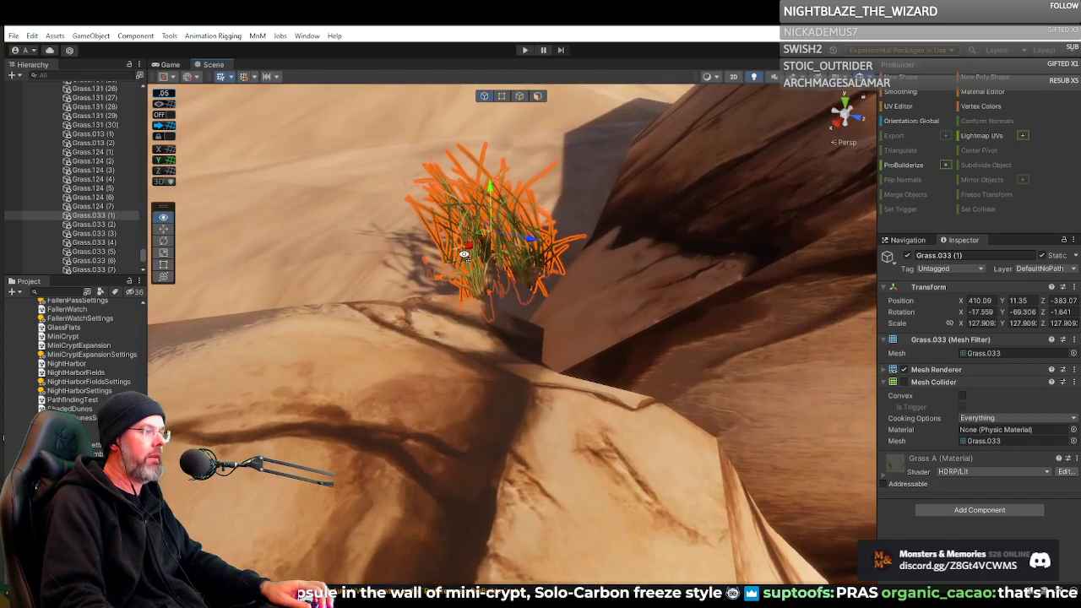
left_click_drag(490, 186, 490, 178)
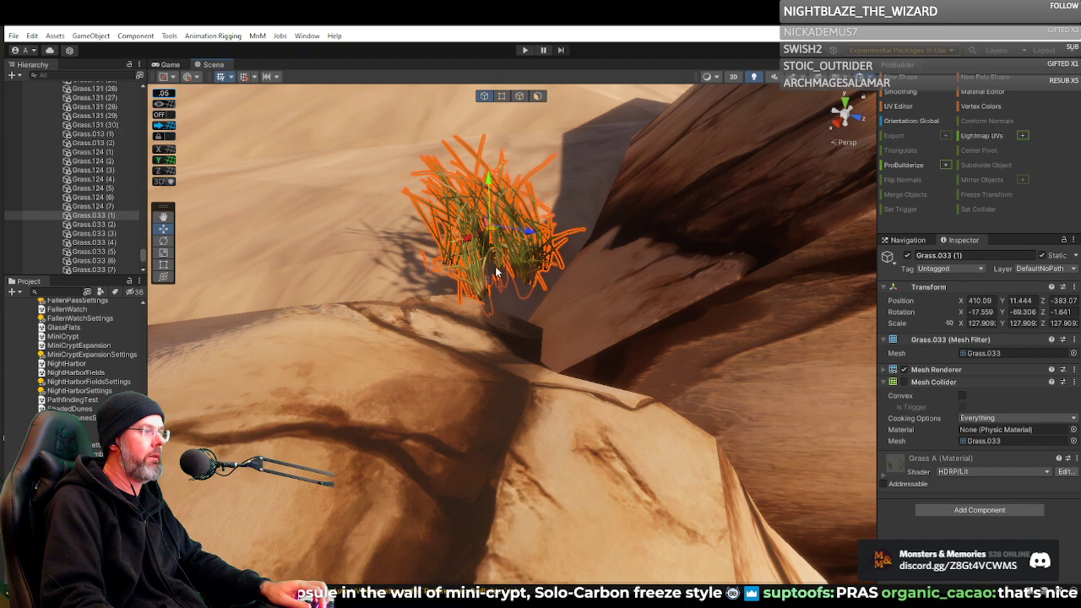
left_click_drag(494, 251, 702, 267)
key("s")
right_click_drag(702, 266, 692, 262)
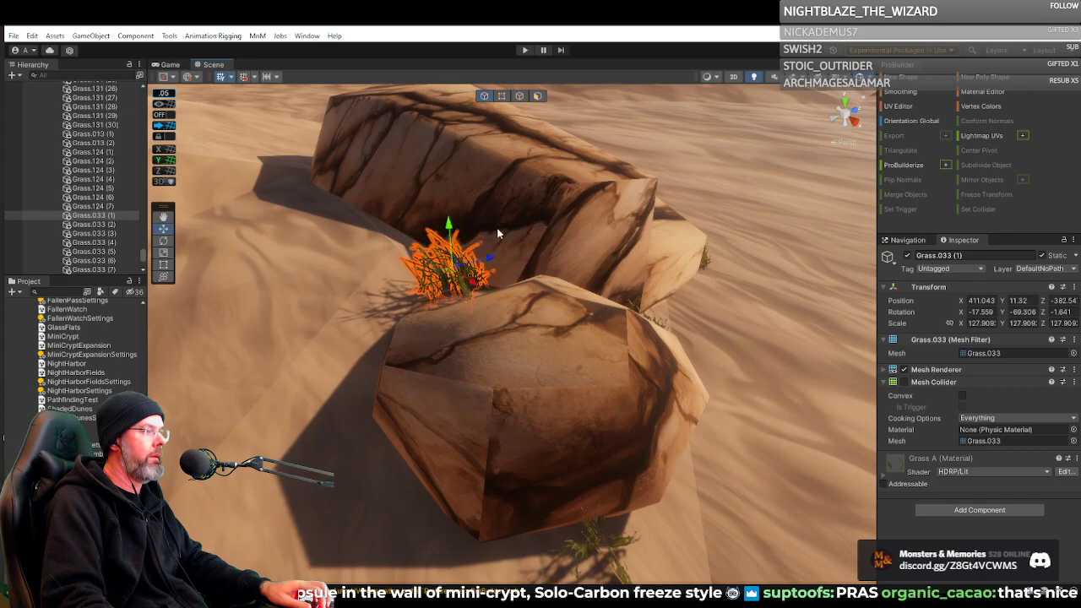
left_click_drag(498, 234, 276, 203, "alt")
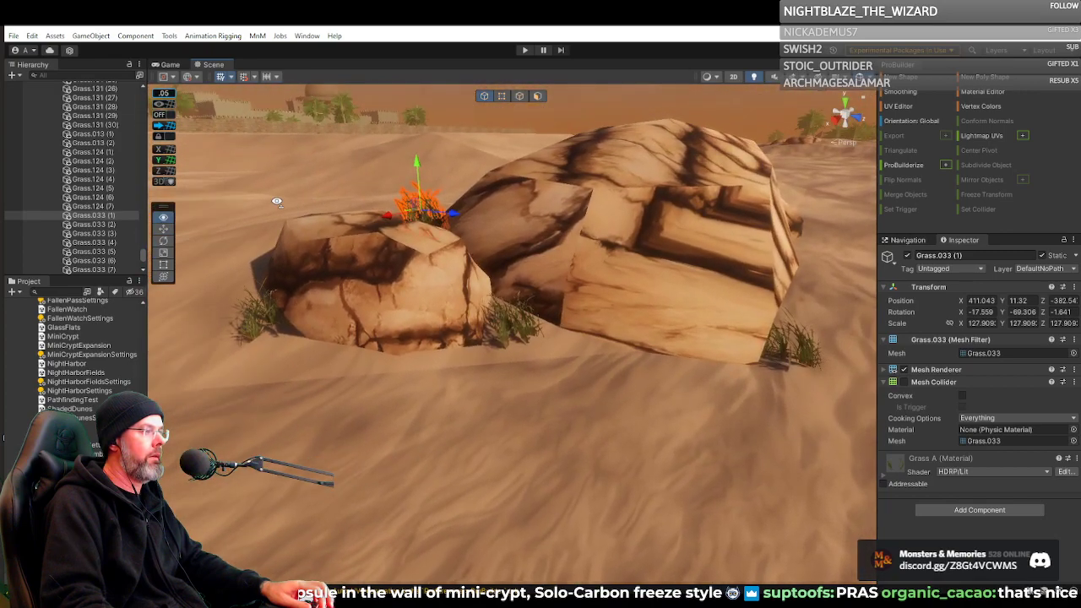
Select the ShadedDunerTerrain_3 mesh on the open sand past the ruins and edit its vertices at the dune ridge by the cliff.
right_click_drag(277, 202, 570, 159)
key("w")
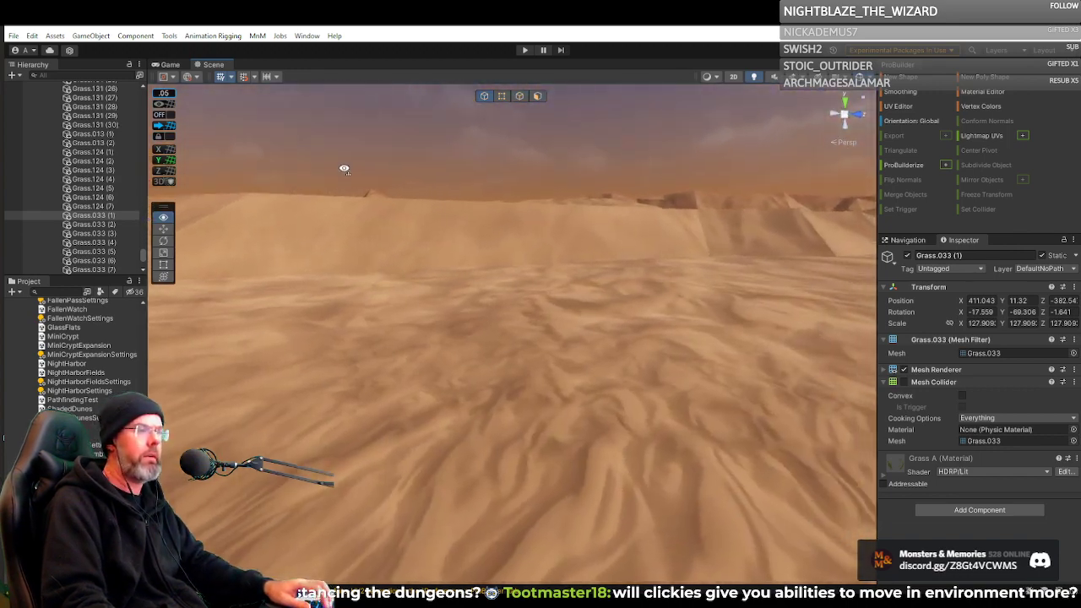
right_click_drag(343, 169, 686, 203)
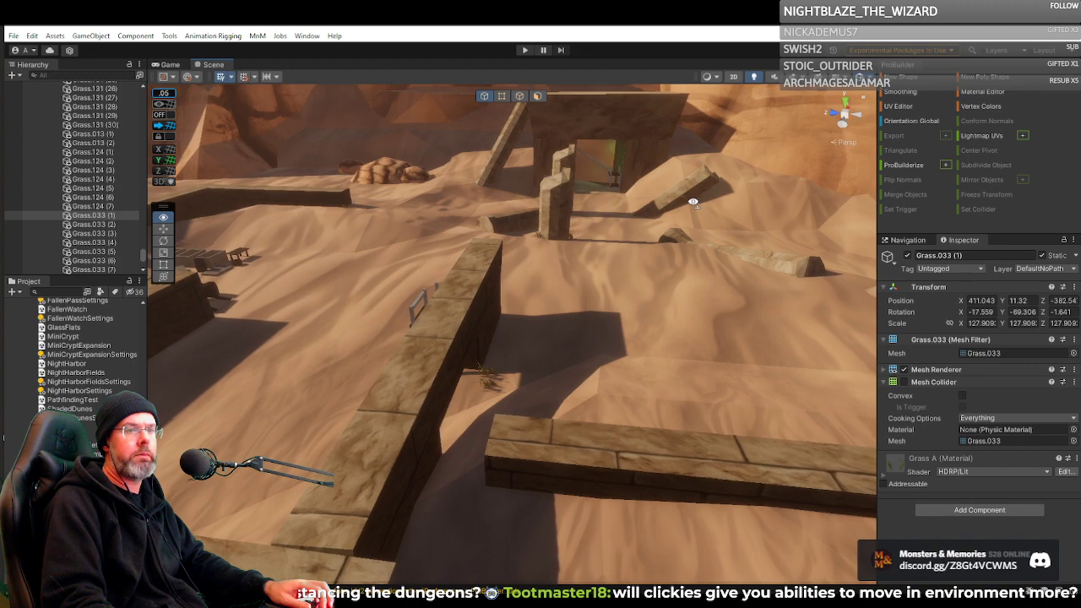
right_click_drag(694, 201, 981, 163)
key("a")
left_click(587, 313)
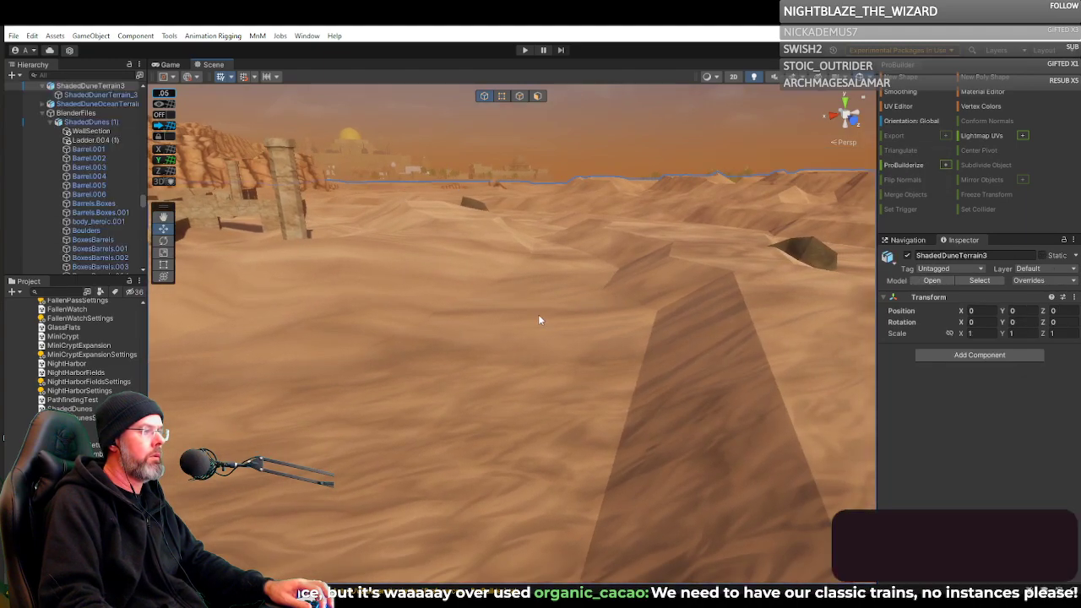
left_click(587, 311)
right_click_drag(654, 230, 548, 244)
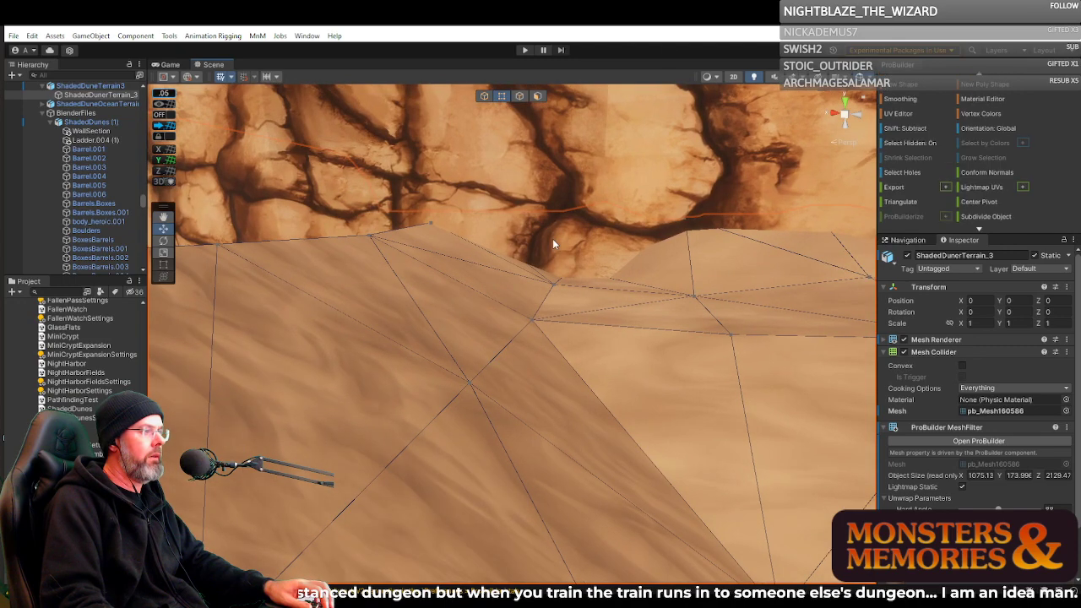
Select the dune mesh vertex behind the ridge at the foot of the cliff.
left_click(553, 243)
right_click_drag(610, 278, 512, 224)
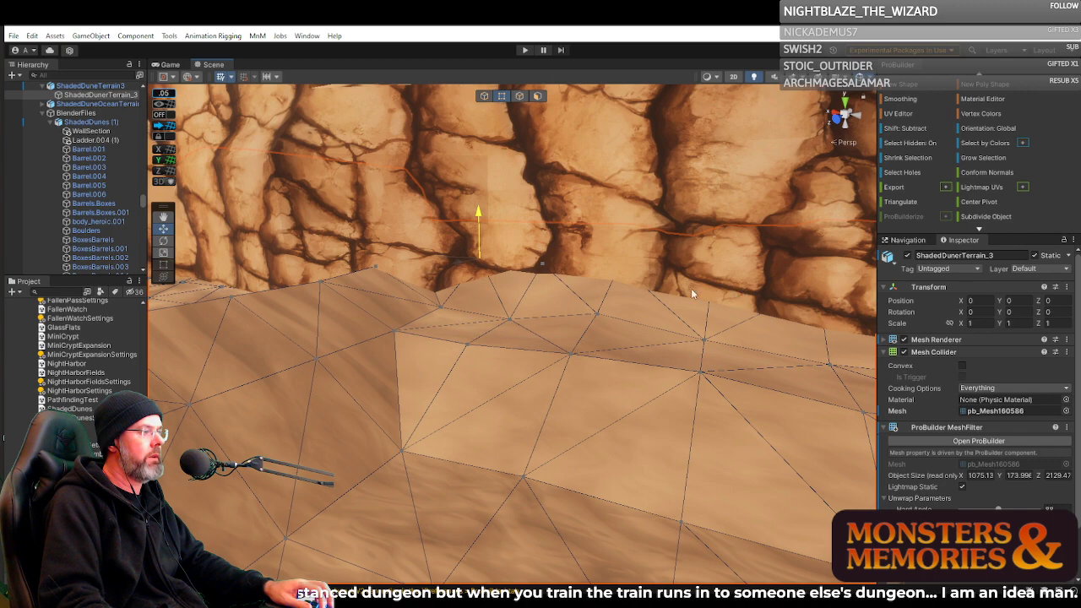
left_click(640, 255)
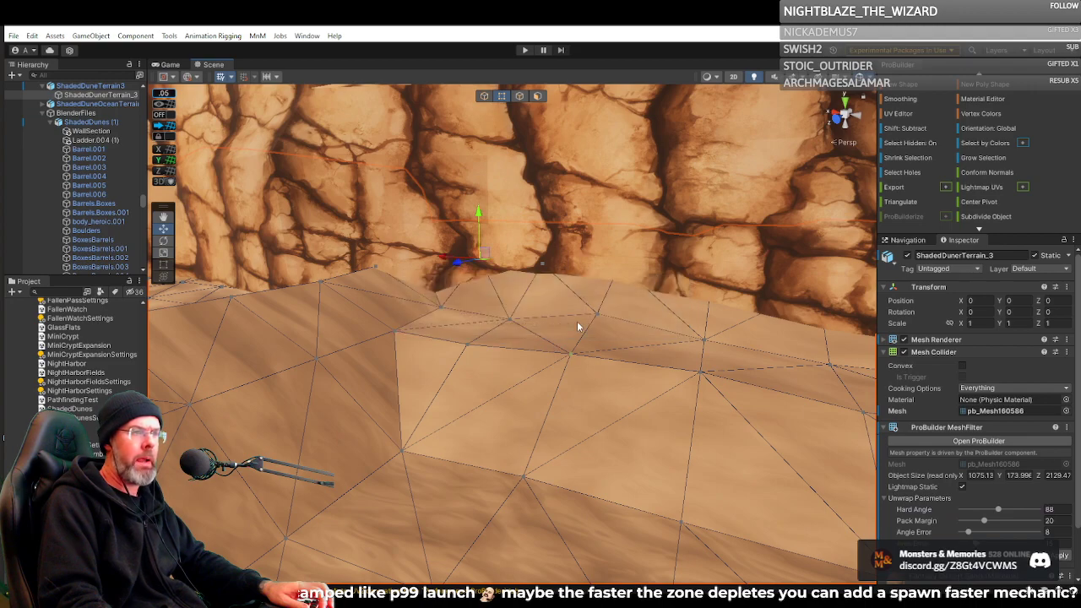
right_click_drag(579, 327, 685, 256)
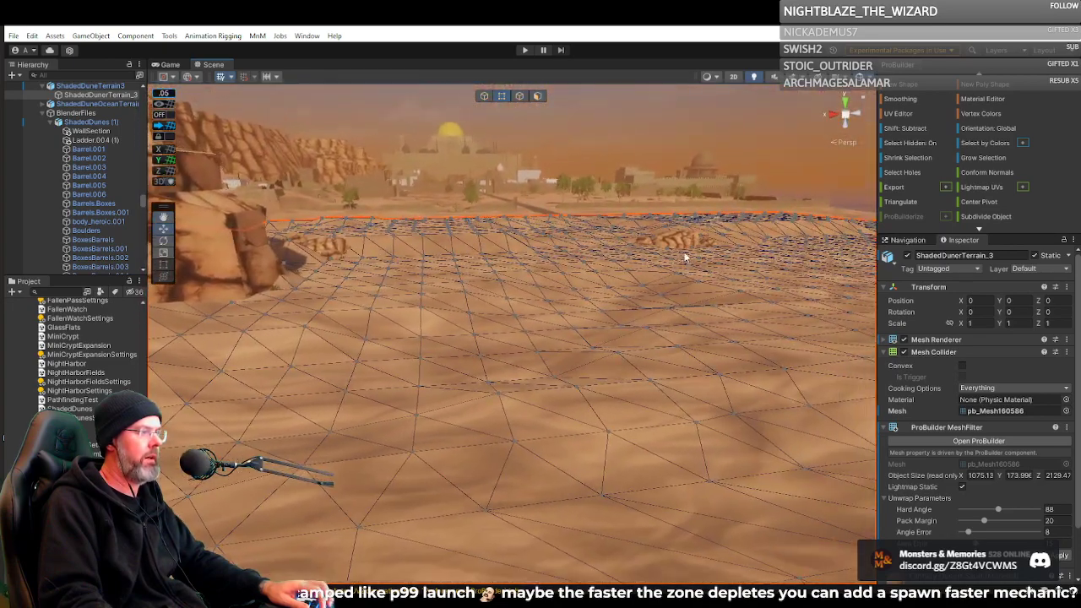
Duplicate the pair of boulders out on the open sand and move the copies to the dune beside the cliff.
left_click(682, 243)
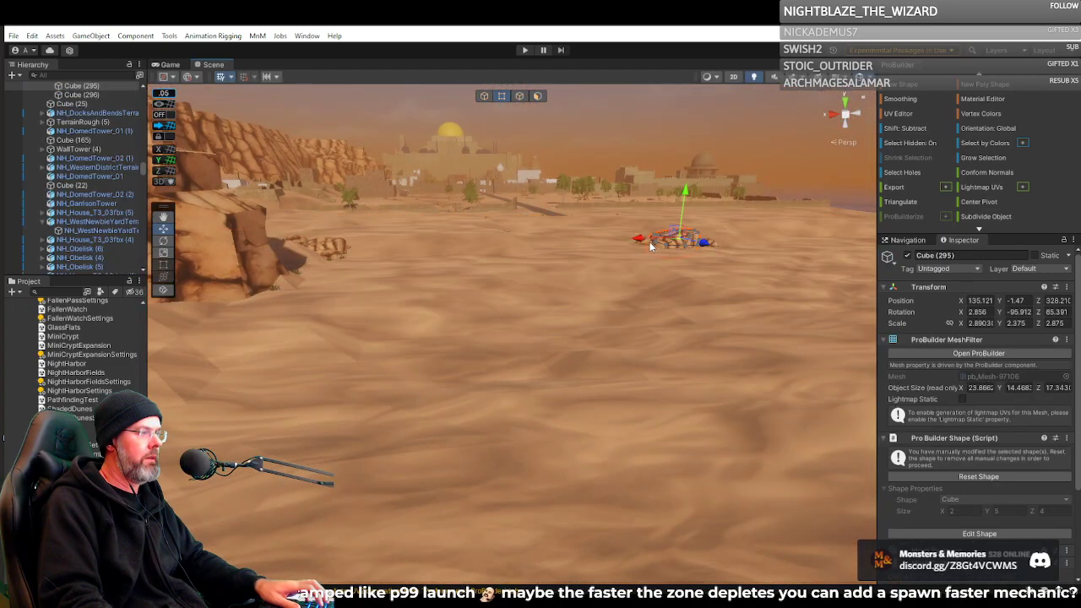
left_click(650, 245, "shift")
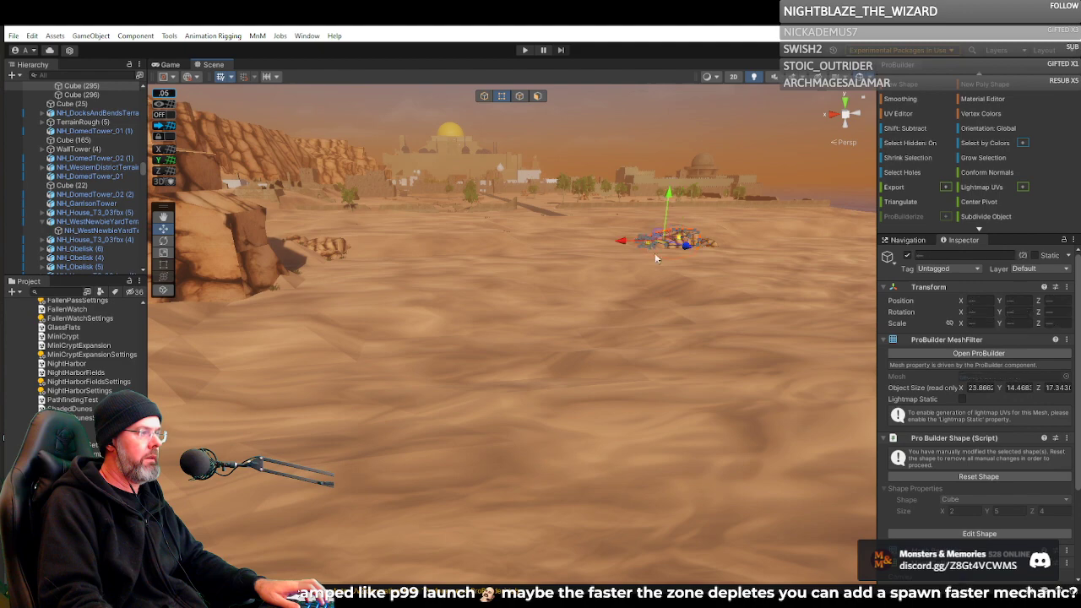
left_click(484, 95)
right_click_drag(608, 199, 620, 262)
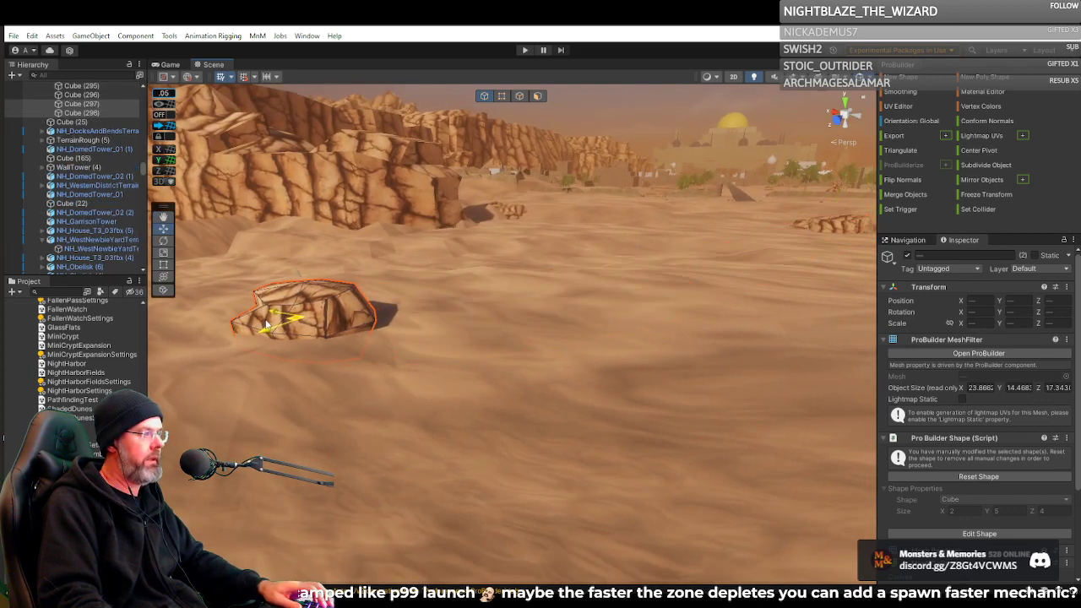
right_click_drag(371, 246, 681, 247)
left_click_drag(666, 250, 461, 248)
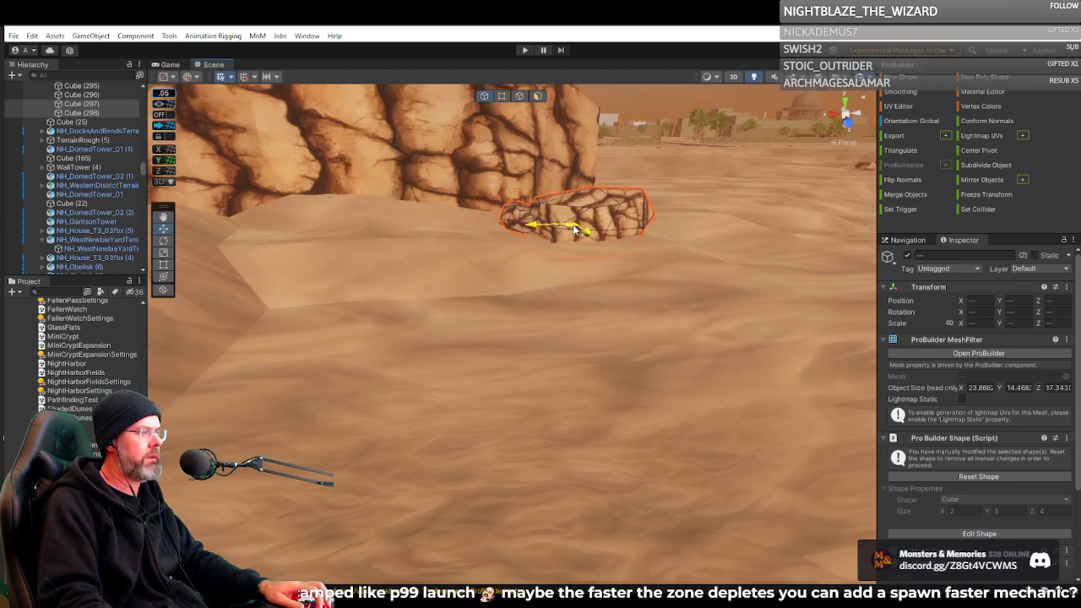
Rotate the copied boulder pair about its vertical axis so the long boulder lies along the cliff's foot.
right_click_drag(603, 236, 479, 232)
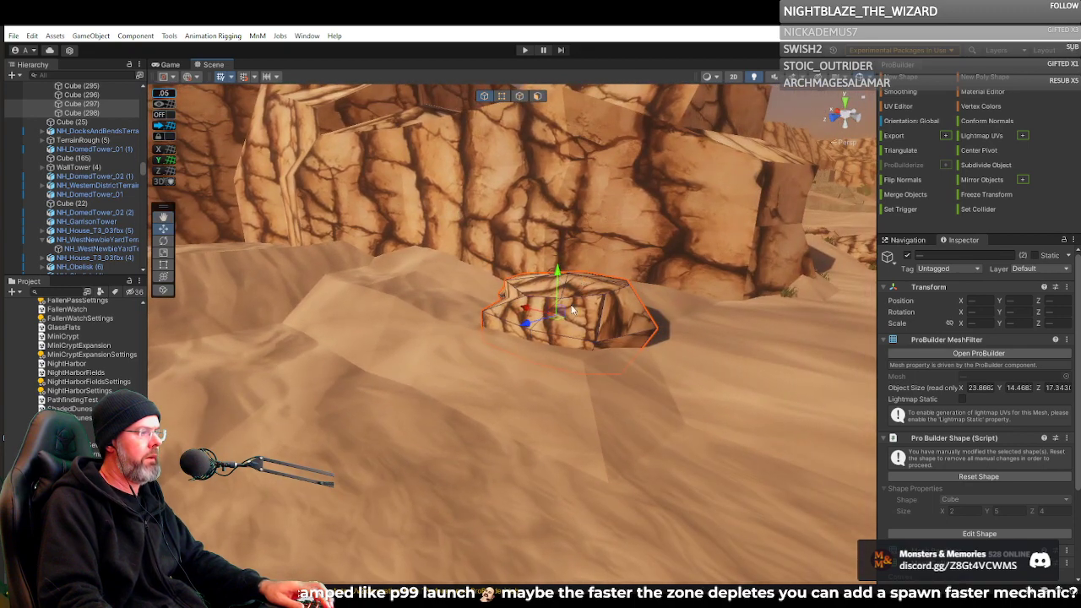
left_click_drag(542, 324, 699, 318)
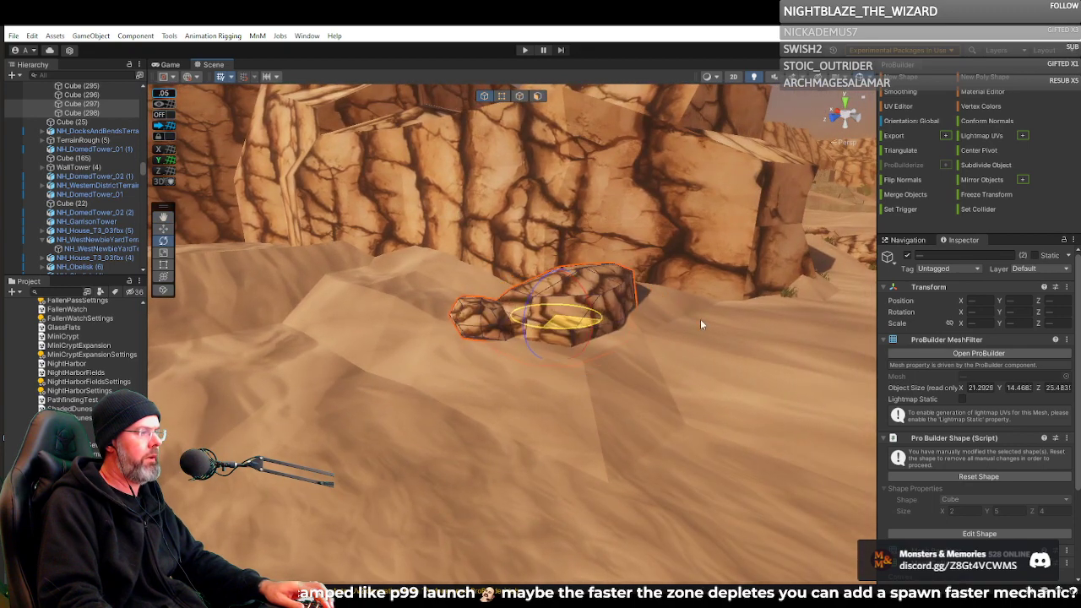
left_click_drag(835, 281, 843, 279)
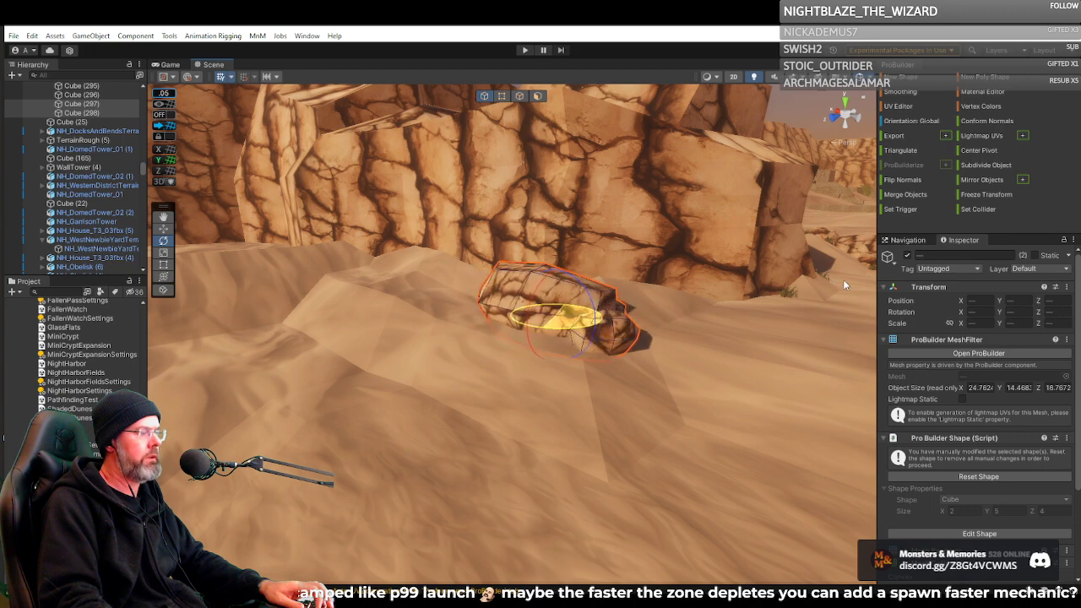
Shift the boulder pair along the cliff's foot and sink it into the sand, with the long boulder at about X 289.04, Y -3.71, Z 410.55.
right_click_drag(642, 298, 802, 313)
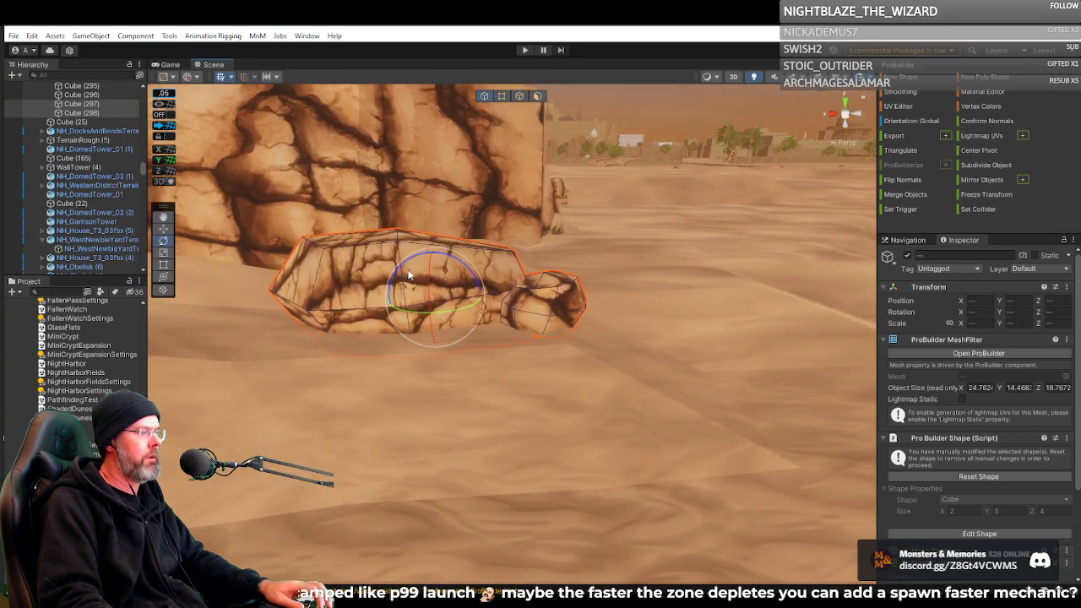
left_click_drag(440, 290, 550, 285)
left_click_drag(548, 280, 549, 280)
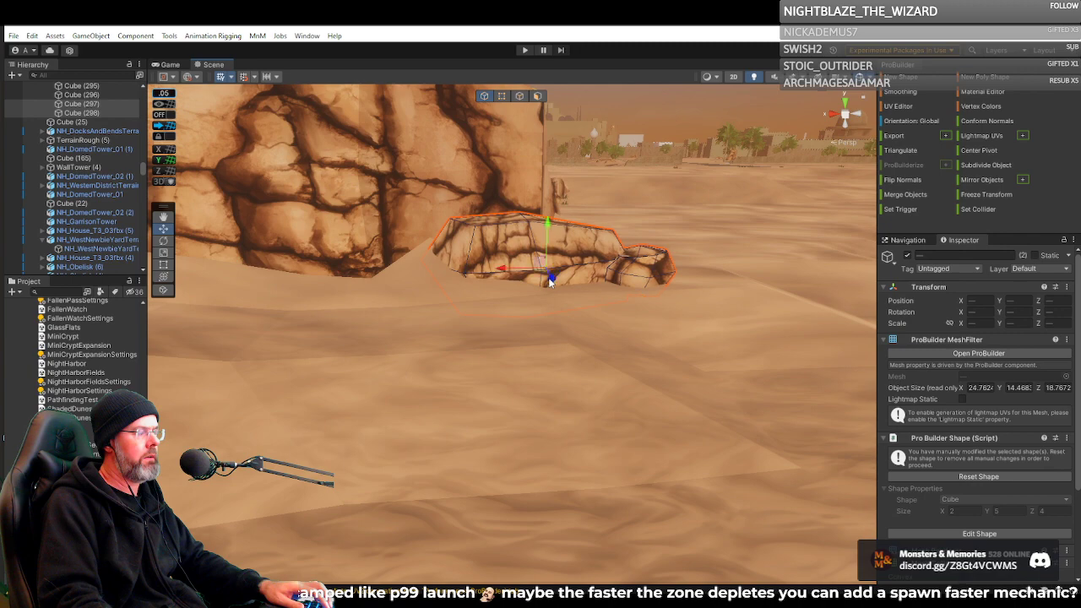
right_click_drag(593, 285, 709, 299)
key("d")
key("a")
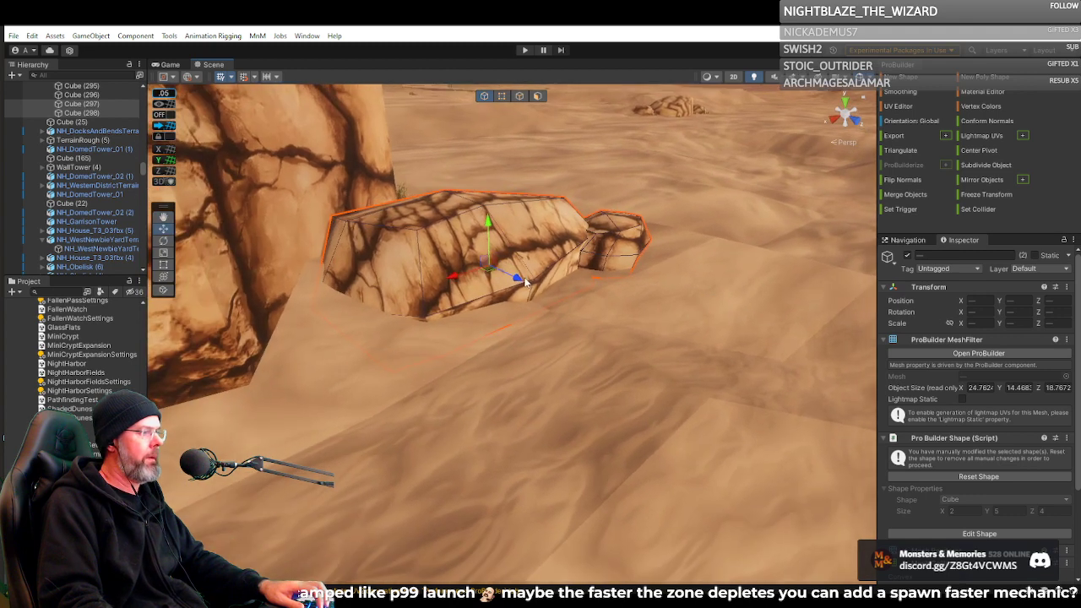
left_click_drag(521, 277, 550, 283)
left_click_drag(514, 235, 514, 263)
Move the small boulder alone to the long boulder's far end, at about X 272.31, Y -4.11, Z 411.74.
right_click_drag(563, 274, 511, 282)
left_click(509, 282)
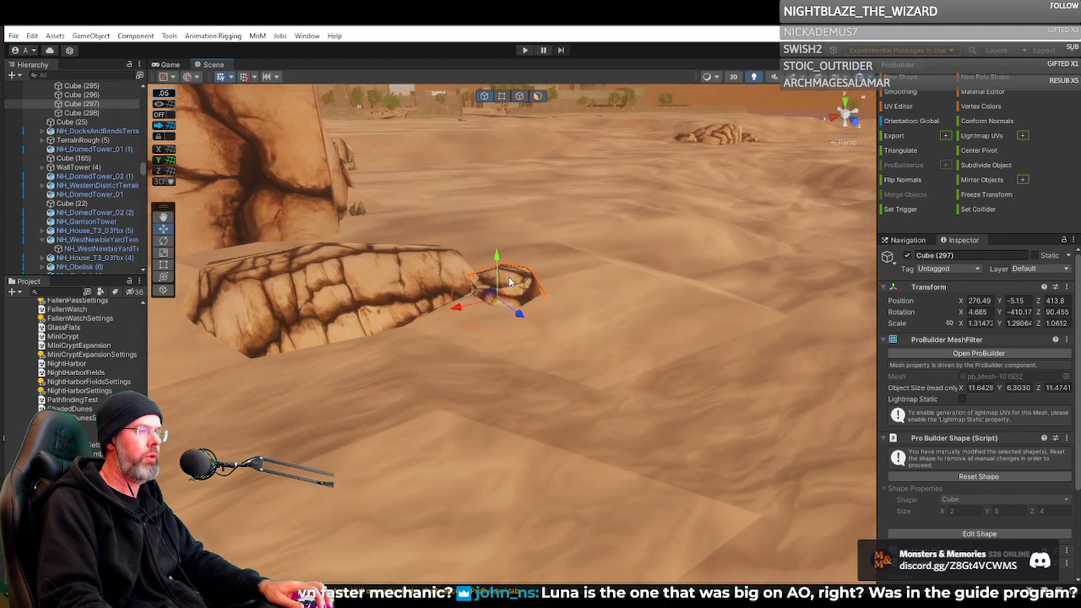
left_click_drag(500, 263, 498, 244)
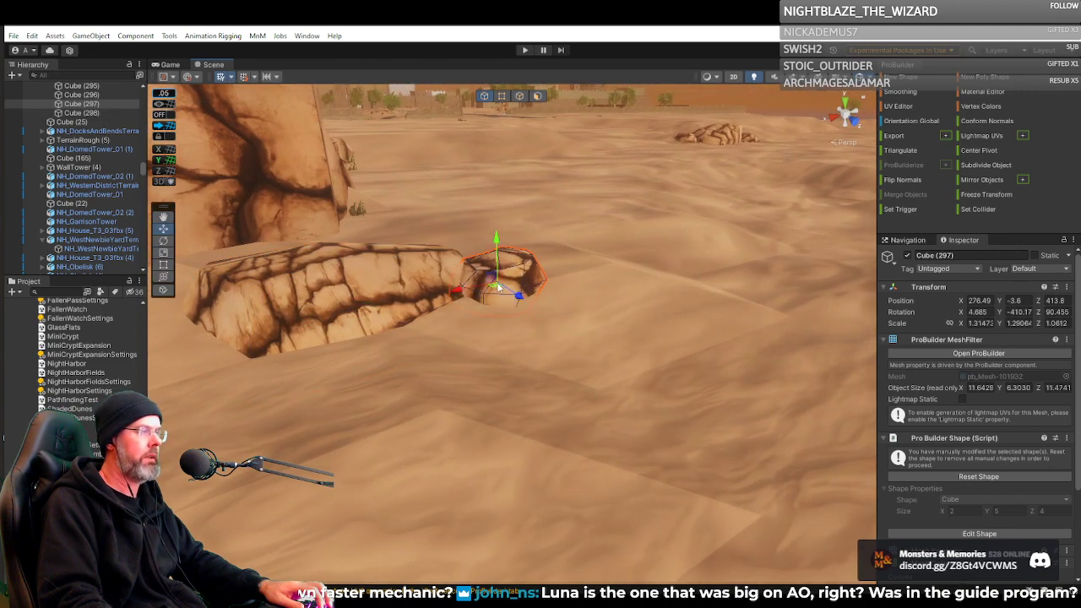
left_click_drag(498, 286, 526, 232)
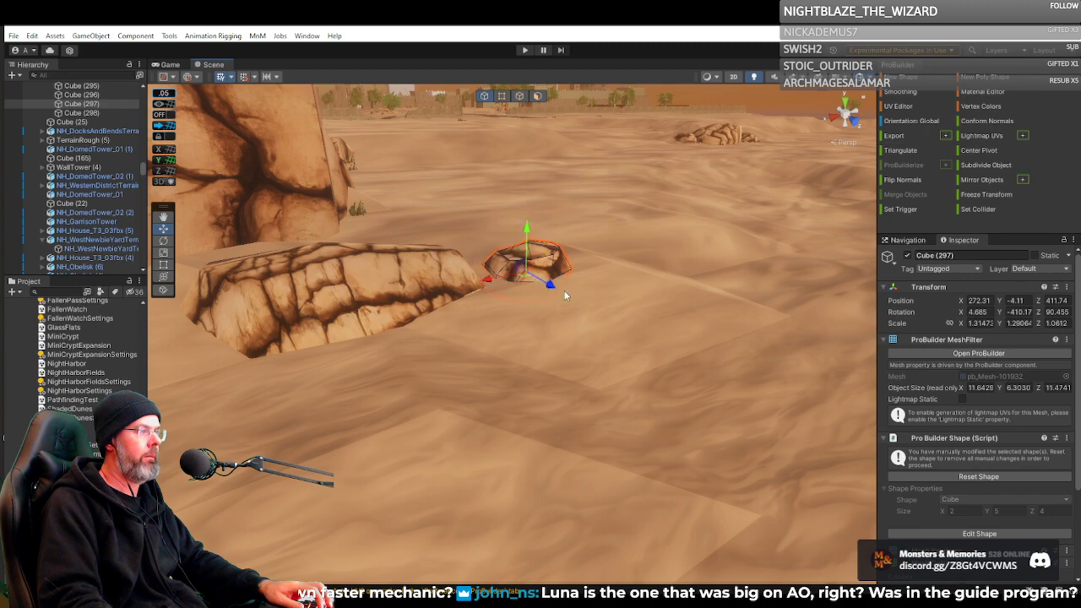
Move the small boulder away from the long one onto the open sand, at about X 270.1, Y -5.08, Z 419.74.
right_click_drag(564, 291, 531, 288)
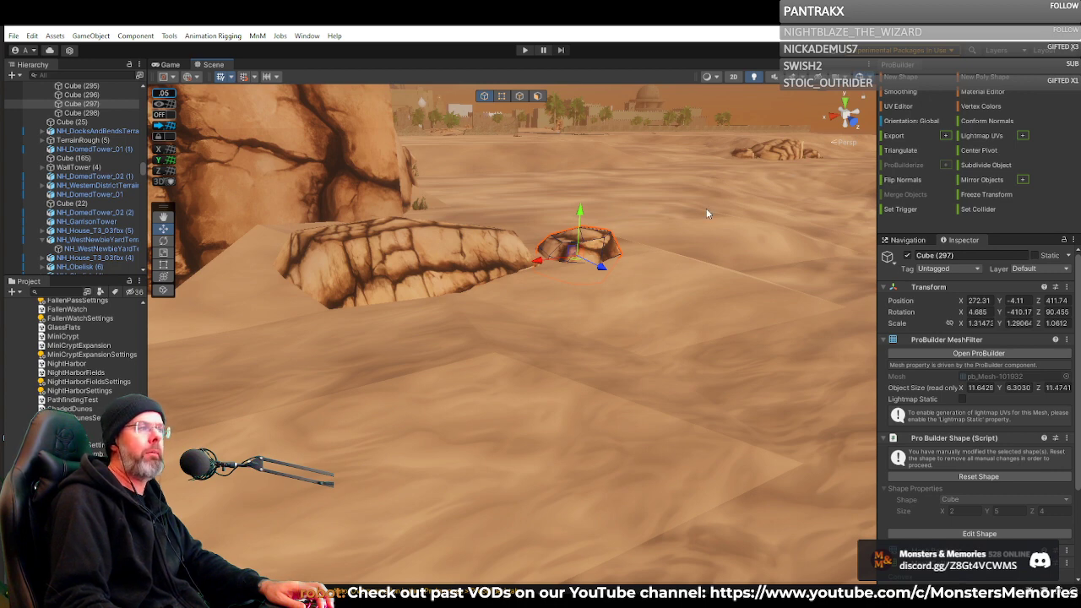
left_click_drag(578, 263, 614, 277)
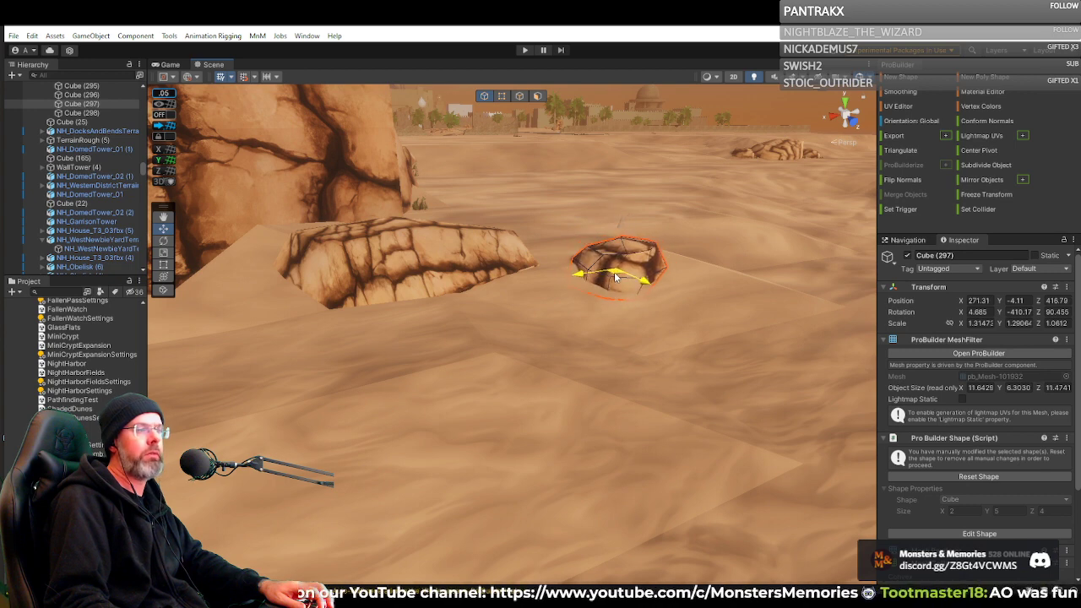
left_click_drag(619, 230, 620, 240)
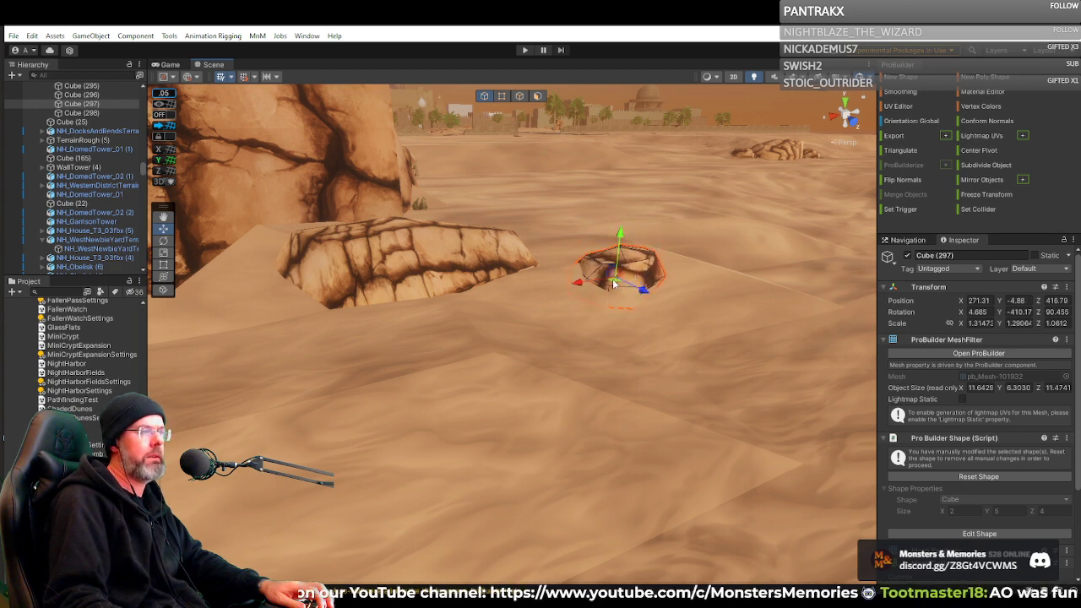
left_click_drag(613, 284, 657, 250)
right_click_drag(712, 252, 712, 216)
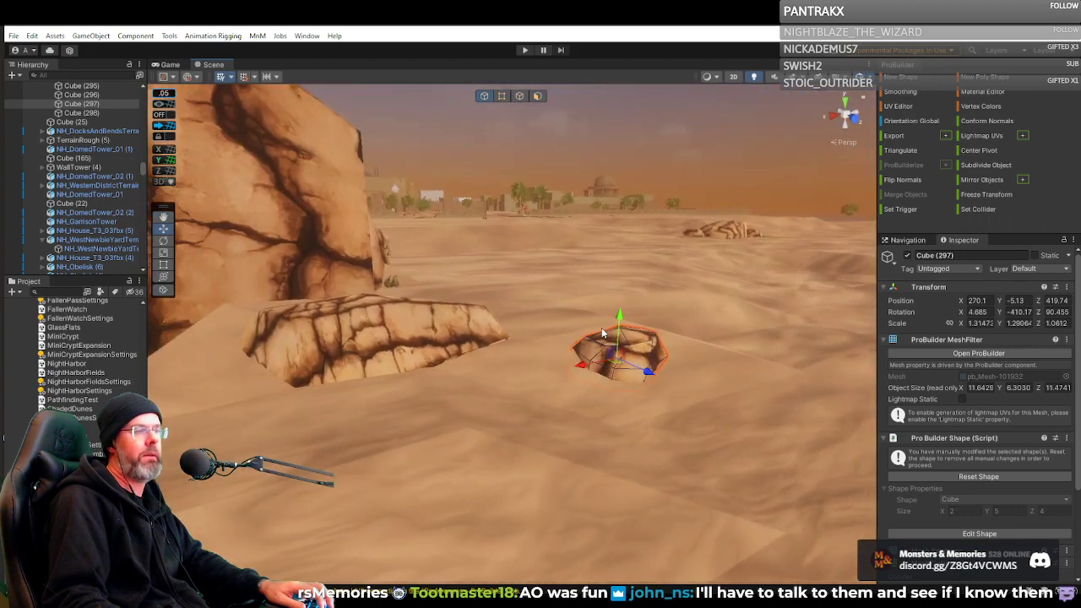
left_click_drag(619, 319, 620, 317)
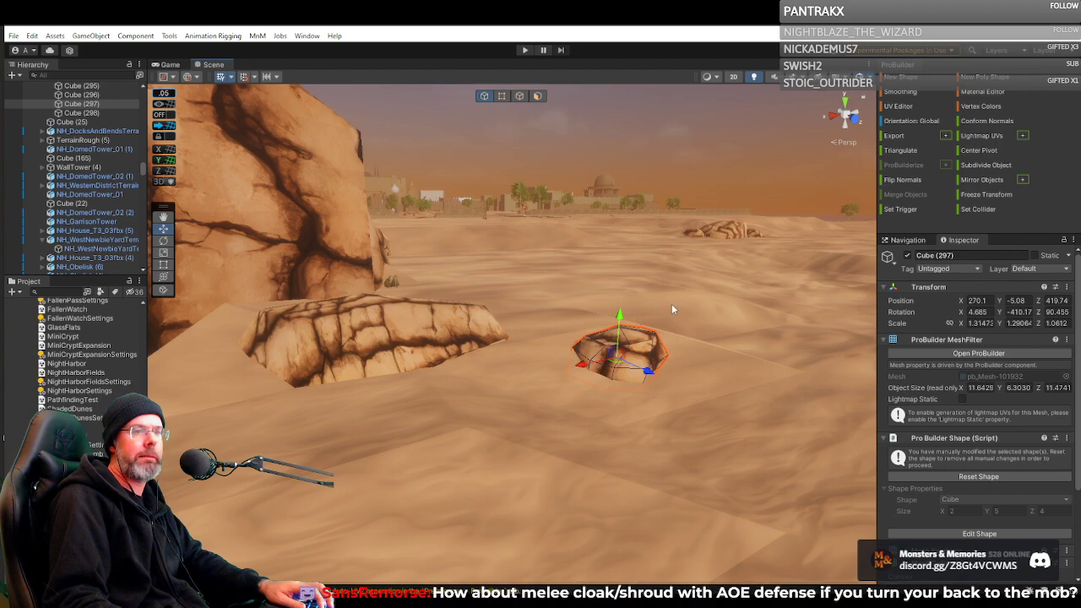
Sink the small boulder slightly deeper into the sand, to about Y -5.25.
right_click_drag(664, 284, 722, 264)
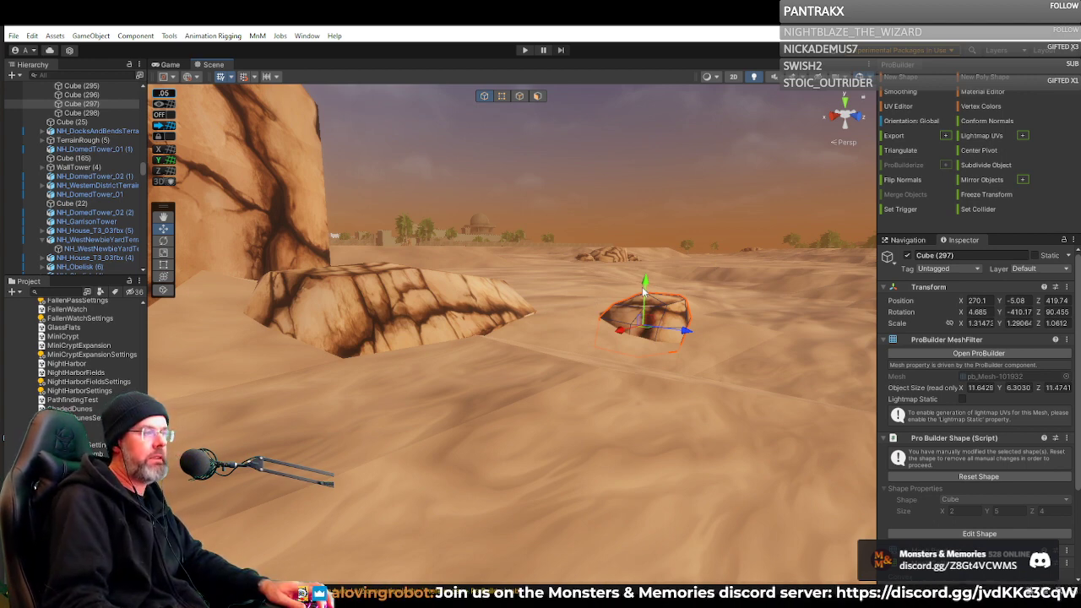
key("w")
right_click_drag(662, 299, 533, 314)
key("d")
key("s")
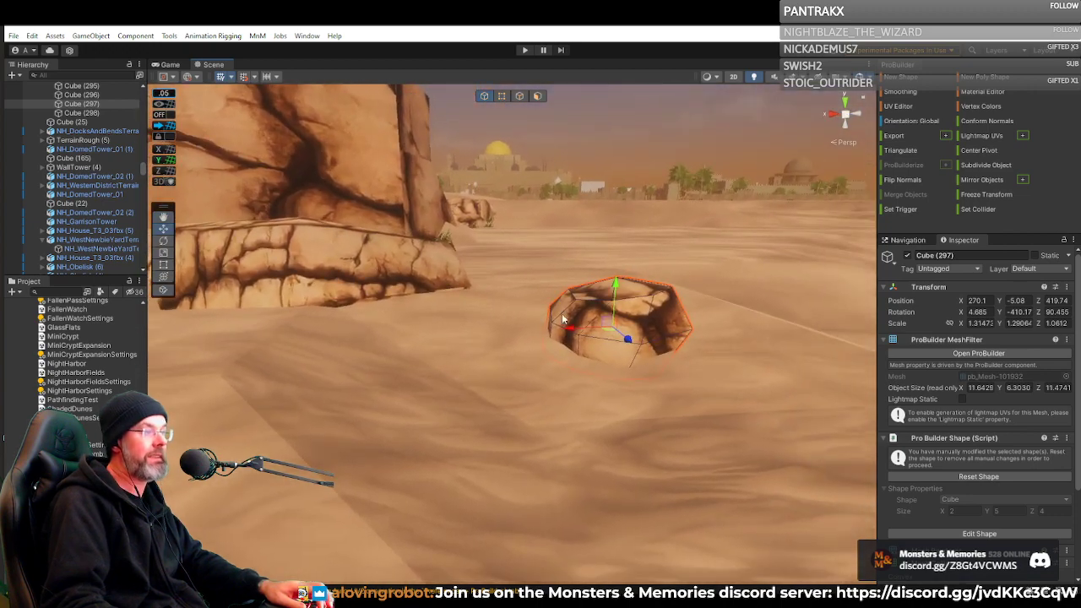
left_click_drag(614, 282, 615, 287)
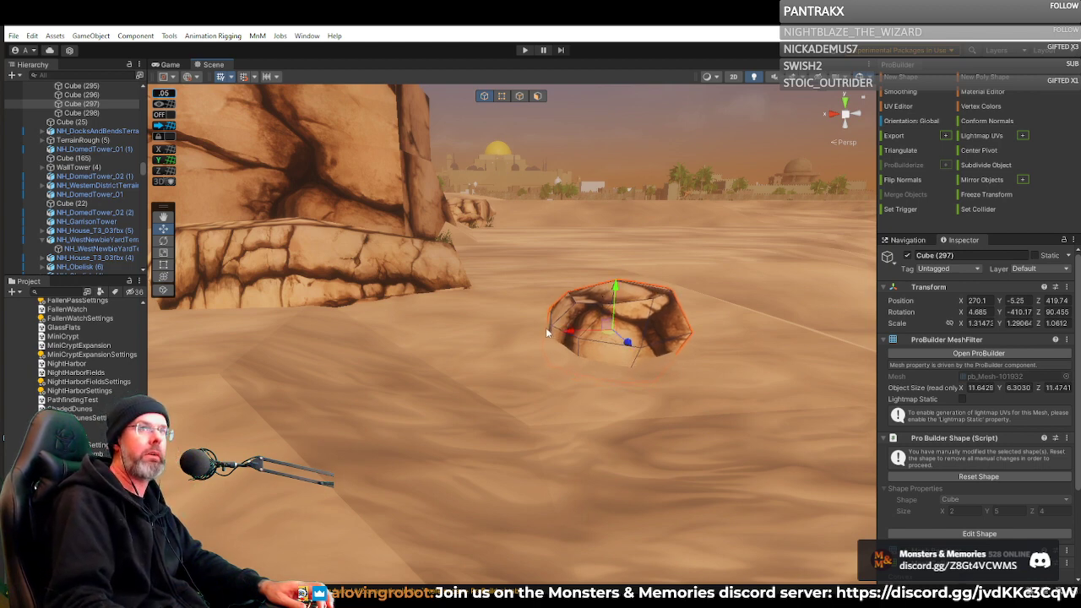
Tilt the small boulder to about X 8.29, Z 86.07 rotation and lower it to about Y -5.68.
right_click_drag(610, 309, 627, 337)
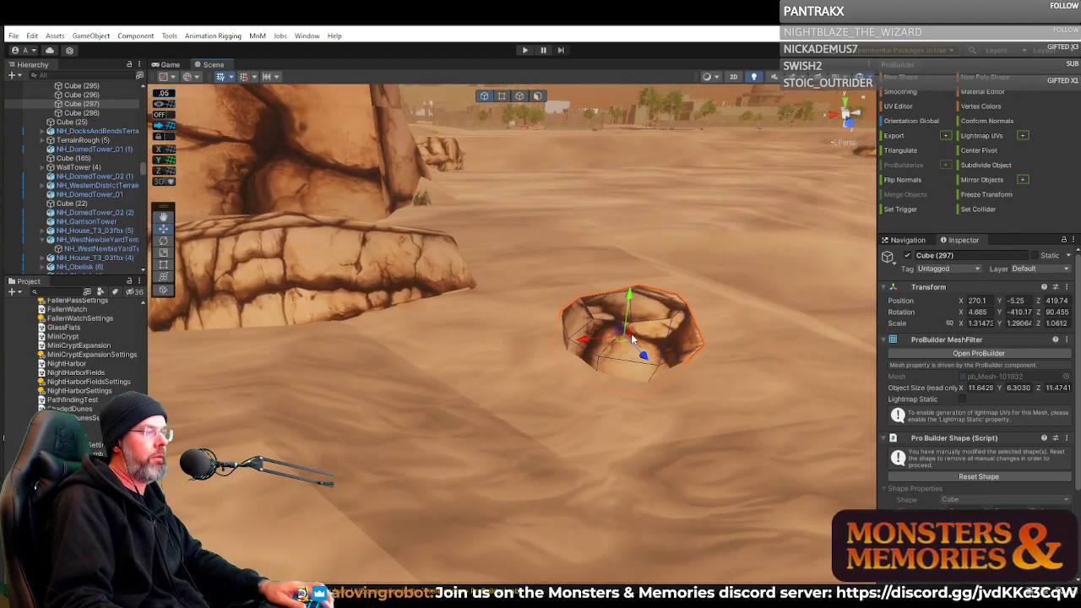
key("e")
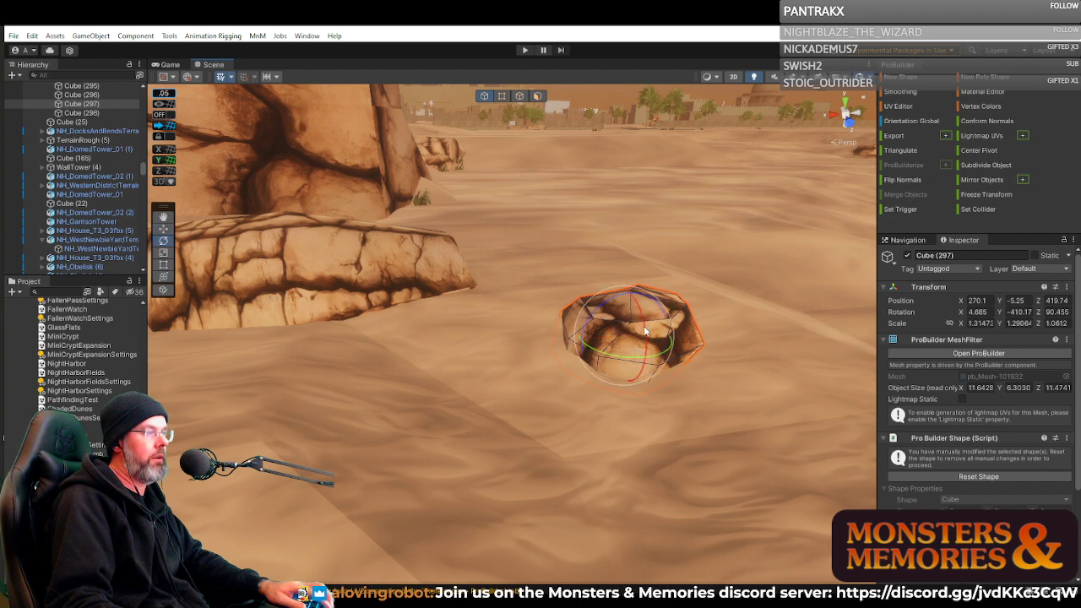
left_click_drag(644, 331, 639, 338)
key("w")
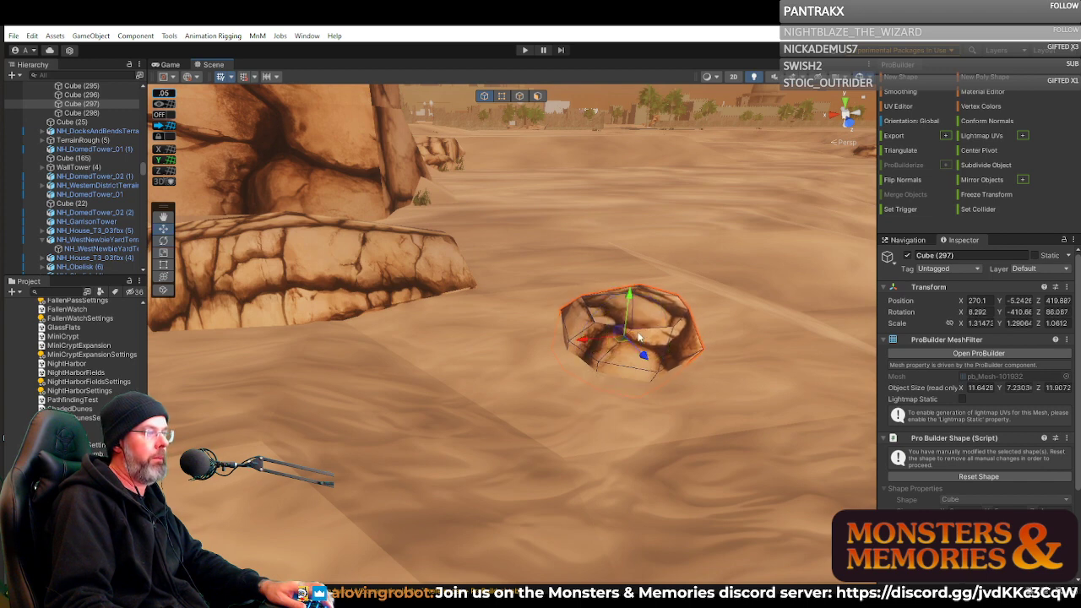
left_click_drag(629, 299, 625, 305)
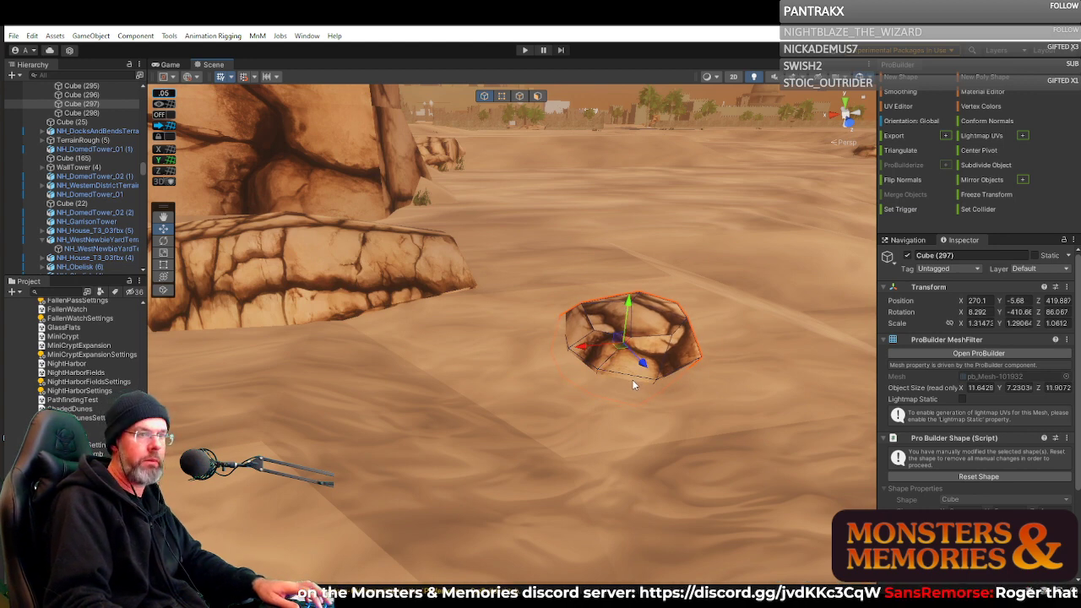
Place a tilted, smaller copy of the small boulder at about X 270.12, Y -4, Z 408.33, scaled to about 0.94 in Y and 0.91 in Z.
key("ctrl+d")
left_click_drag(643, 364, 569, 215)
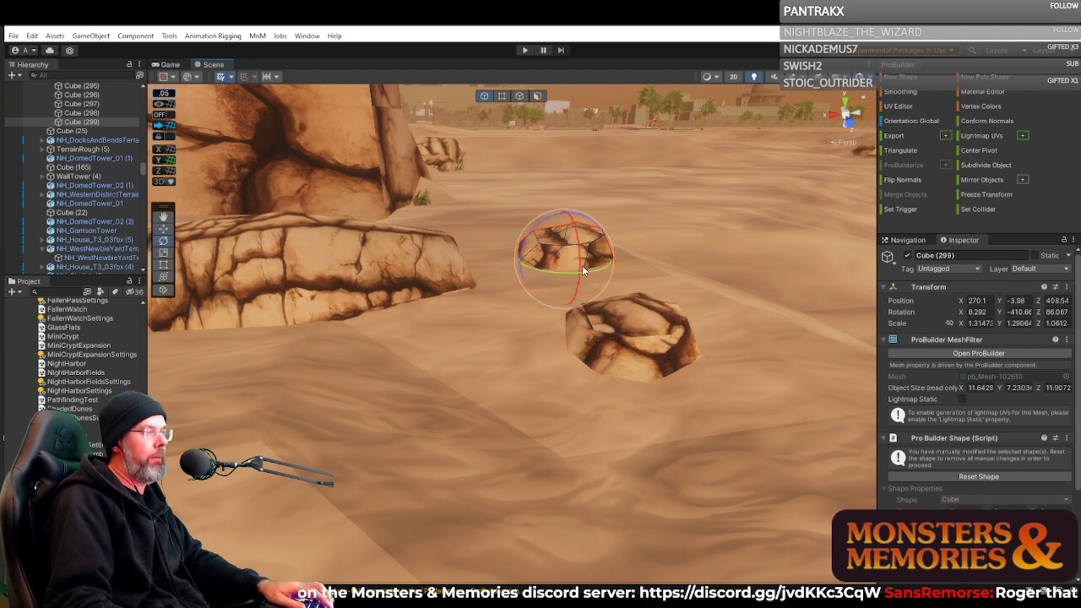
key("r")
mouse_move(580, 250)
left_mouse_down()
mouse_move(601, 268)
mouse_move(578, 246)
left_mouse_up()
key("w")
key("e")
mouse_move(579, 247)
right_mouse_down()
mouse_move(532, 241)
mouse_move(571, 262)
right_mouse_up()
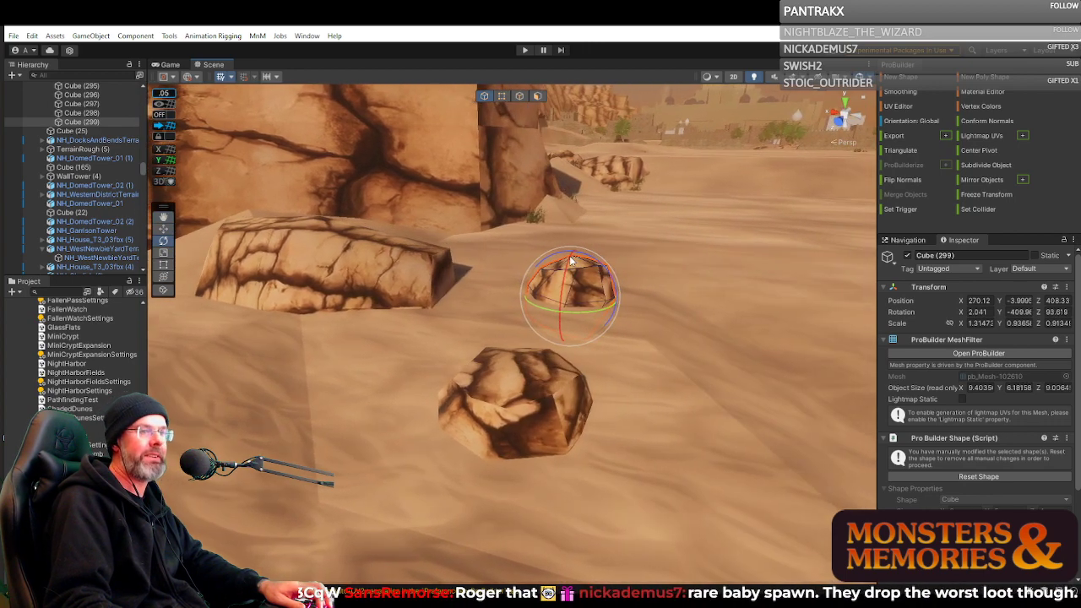
Move the smaller copy beside the long boulder's end and settle it into the sand, at about X 273.76, Y -4.32, Z 408.33.
key("w")
key("e")
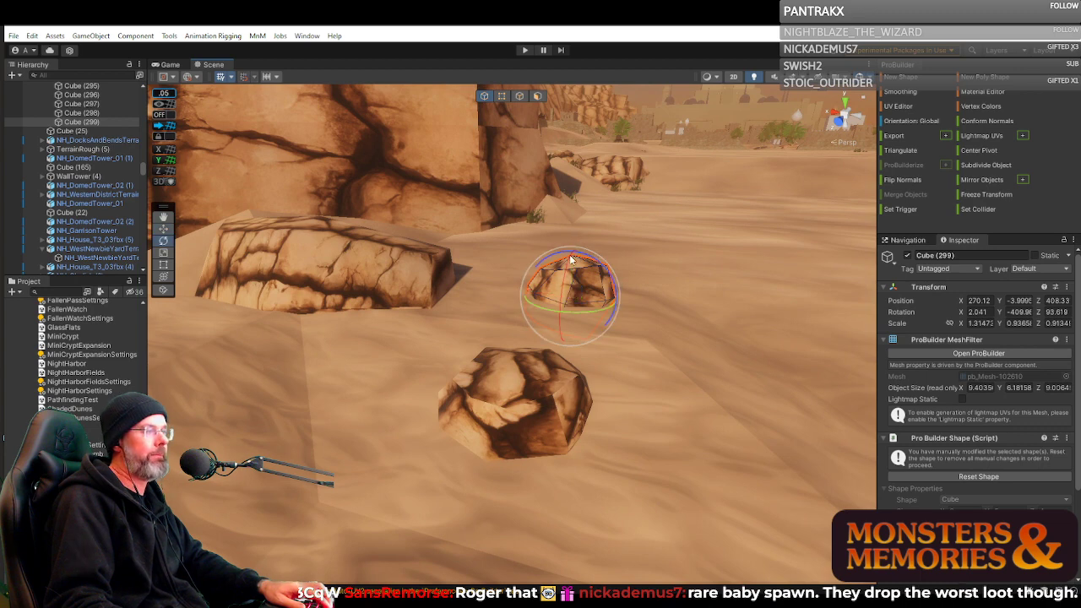
key("w")
left_click_drag(573, 257, 573, 262)
left_click_drag(527, 293, 474, 288)
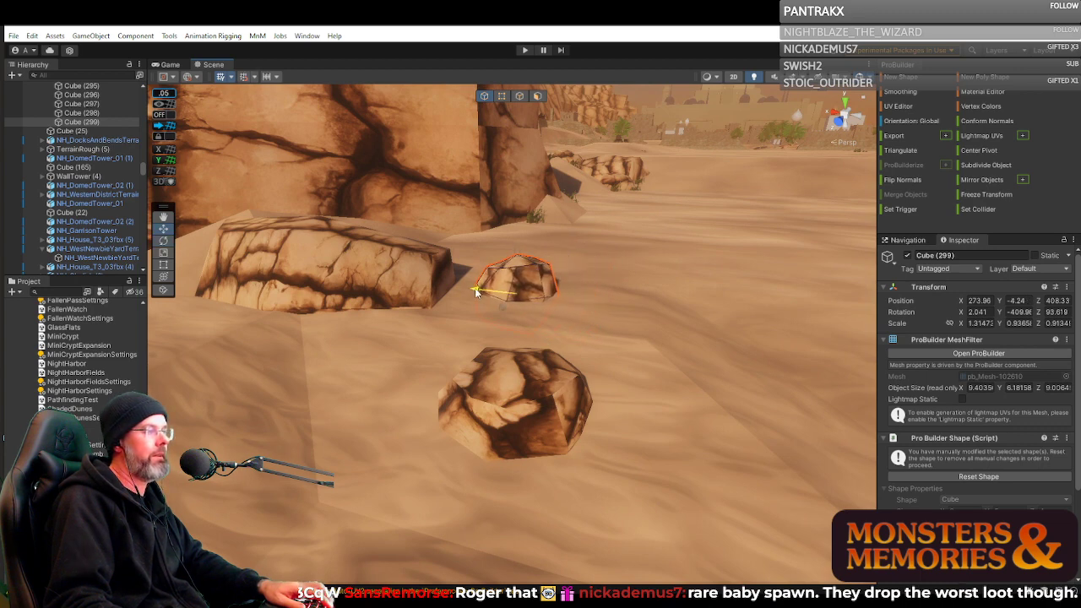
left_click_drag(517, 246, 518, 251)
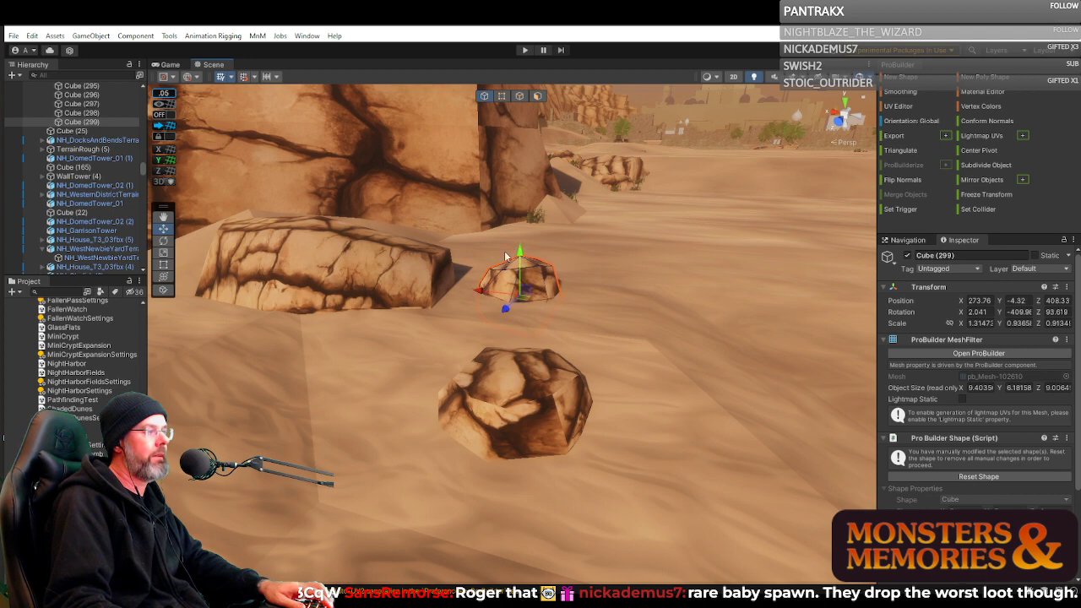
Tilt the long boulder to about X -2.58, Z 86.37 rotation and lower it to about Y -4.28.
left_click(430, 273)
key("e")
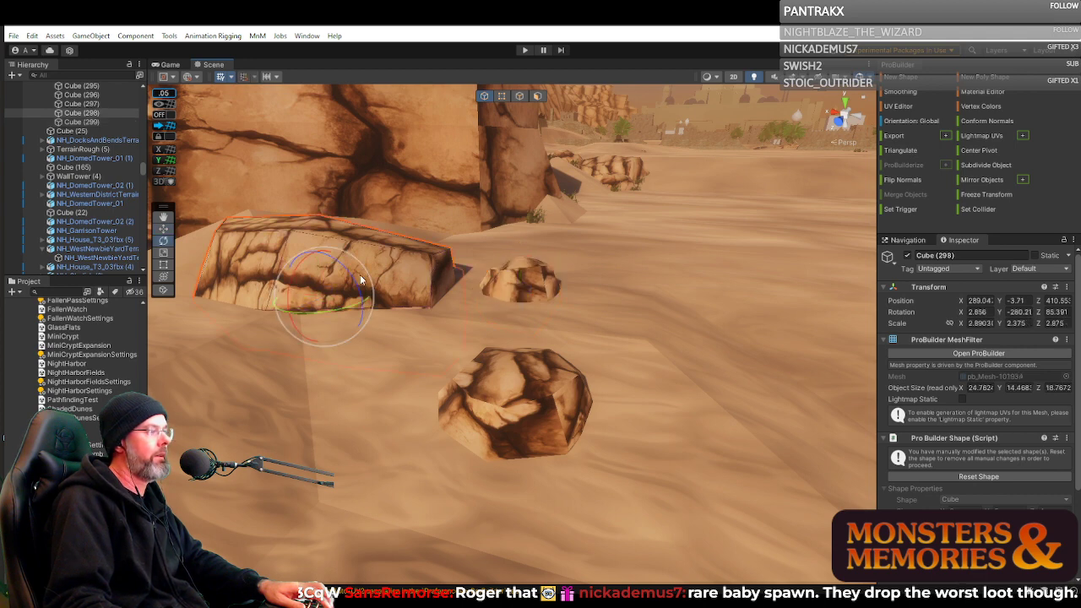
left_click_drag(352, 277, 357, 288)
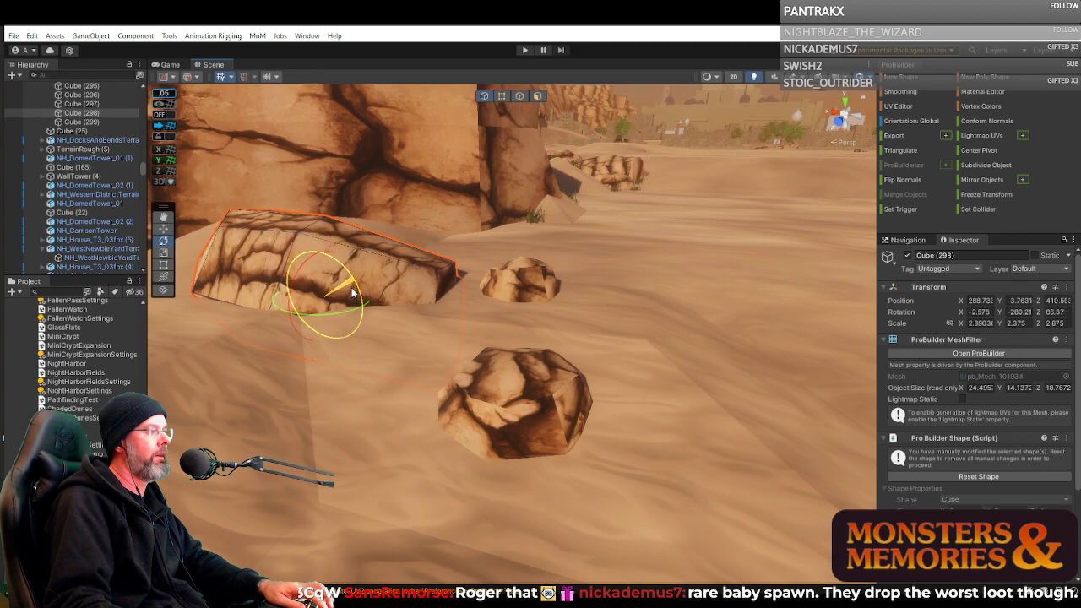
key("w")
left_click_drag(314, 254, 317, 263)
Enlarge the long boulder to about 2.51 in Y and 2.98 in Z, and move it to about X 289.8, Y -4.77, Z 413.14.
left_click_drag(521, 287, 569, 286, "alt")
key("e")
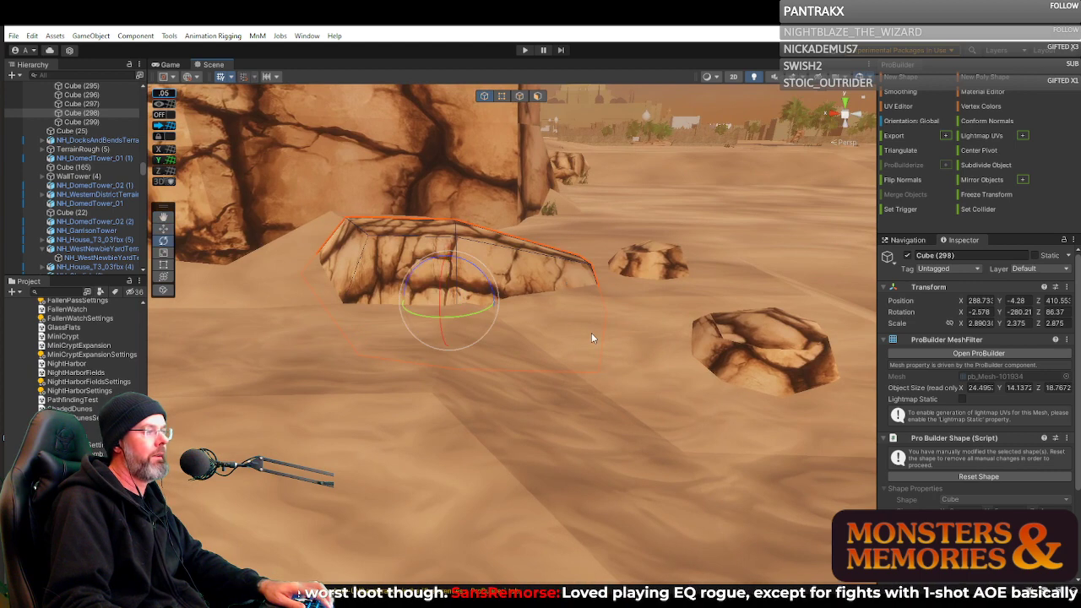
key("w")
key("r")
left_click_drag(391, 298, 441, 319)
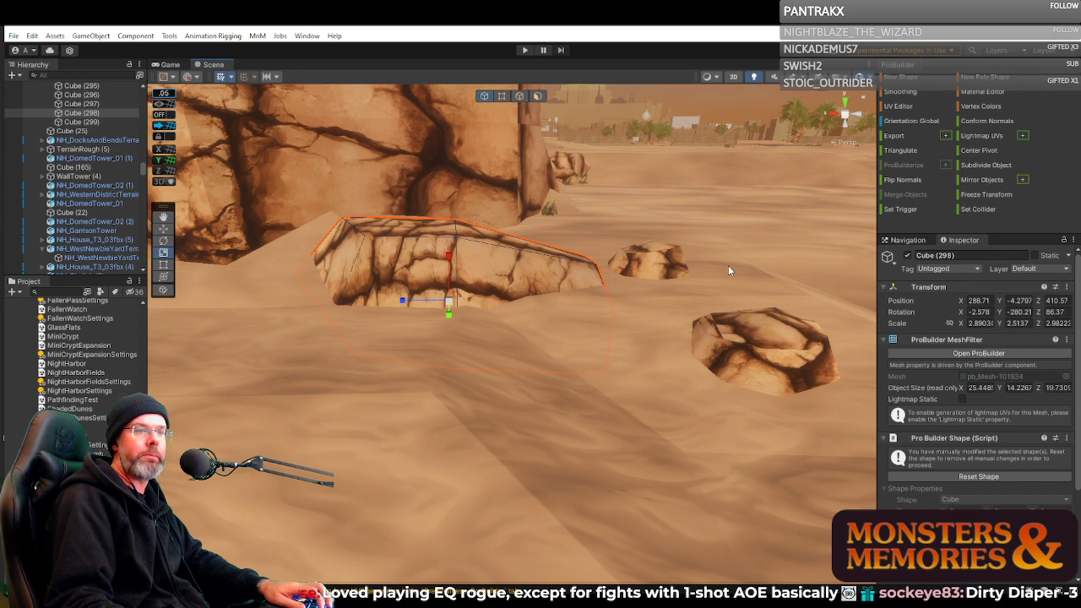
key("w")
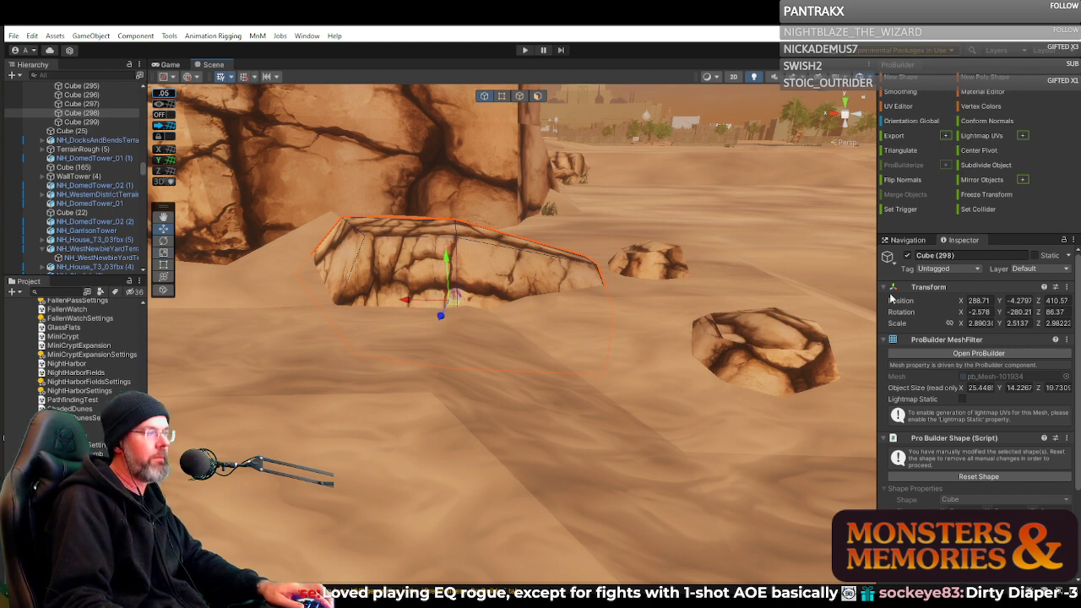
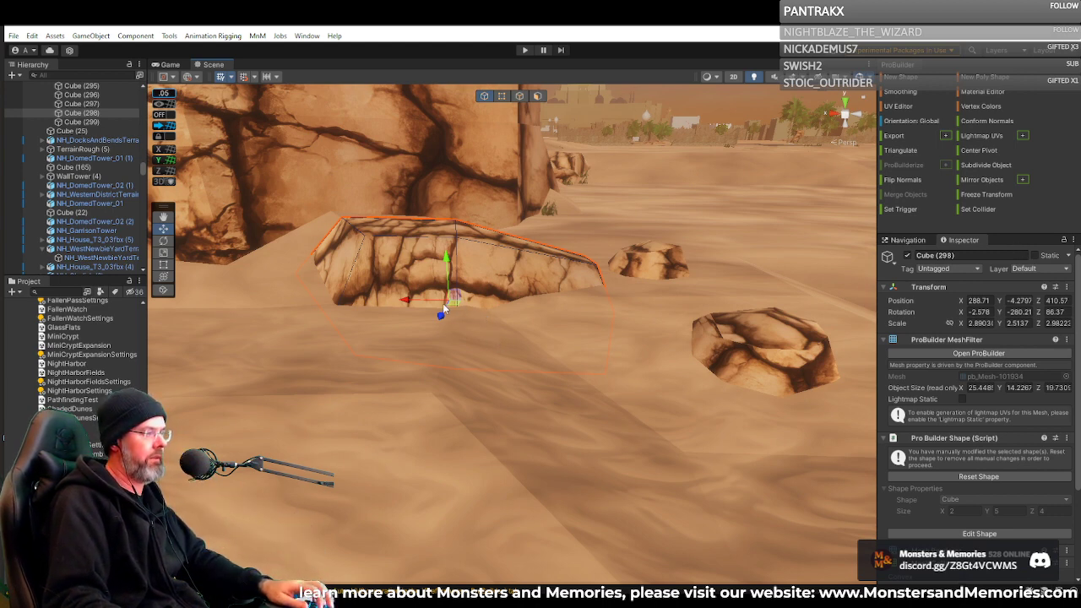
left_click_drag(406, 302, 307, 285)
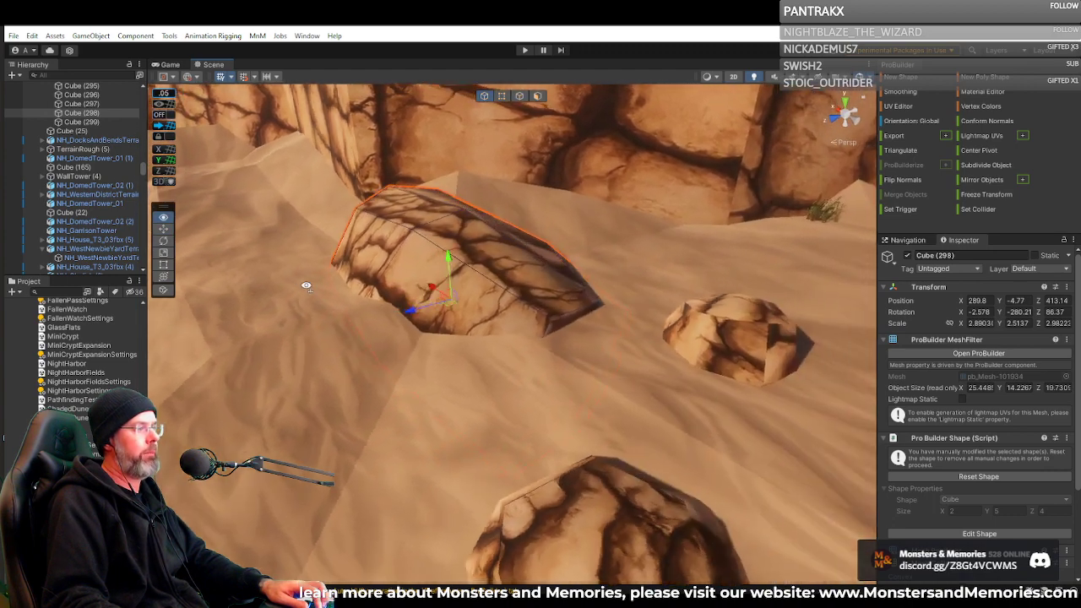
Move the smaller copy behind the long boulder, to about X 287.4, Y -4.1, Z 401, and enlarge it to about 1.31 in Y and 1.42 in Z.
right_click_drag(307, 285, 541, 325)
left_click(480, 321)
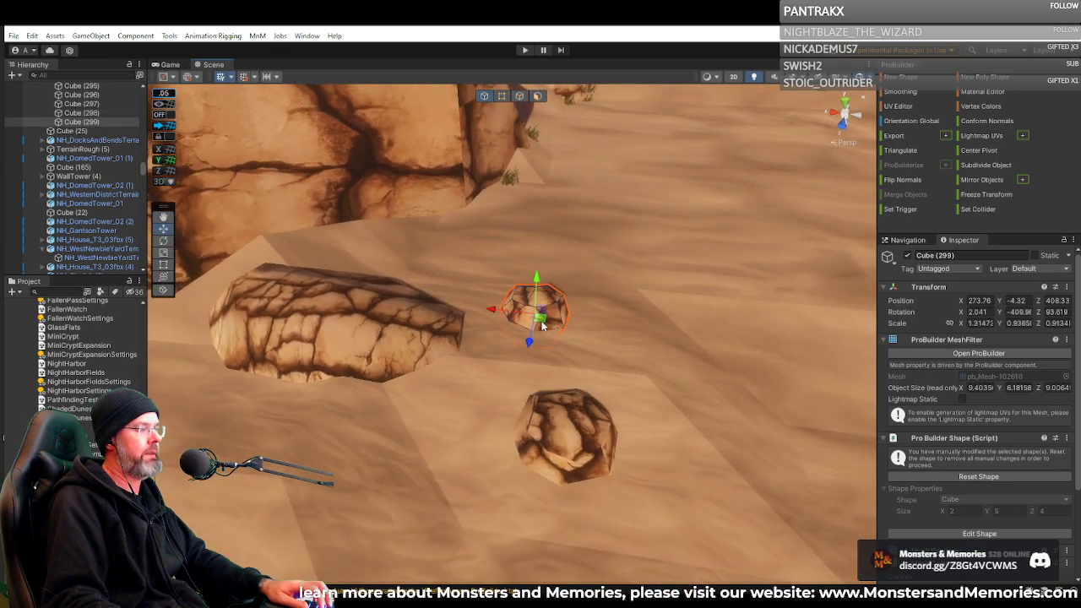
left_click_drag(541, 325, 404, 224)
key("r")
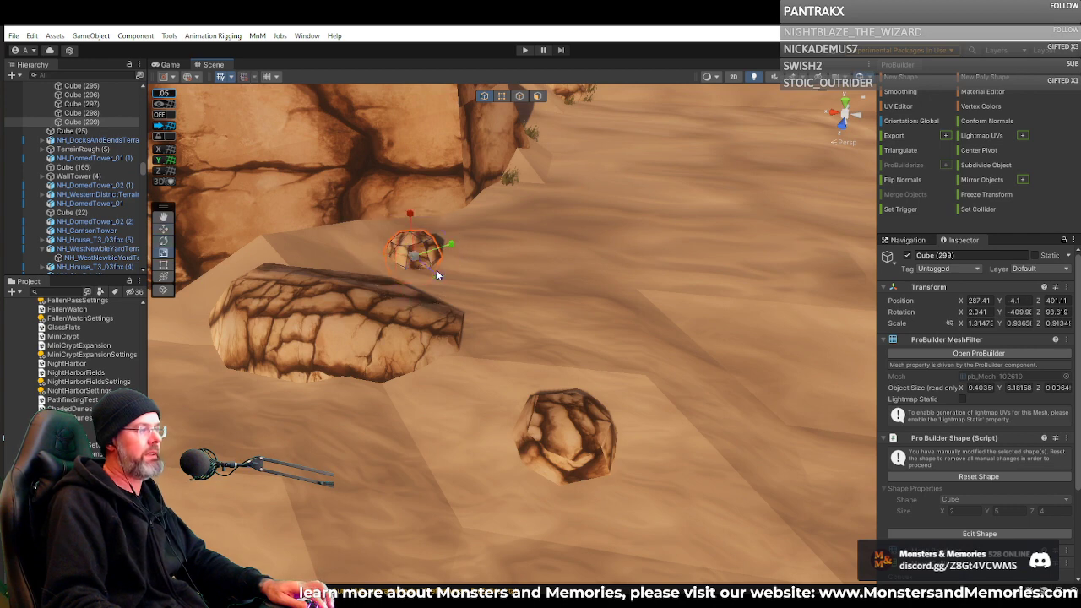
left_click_drag(435, 269, 449, 284)
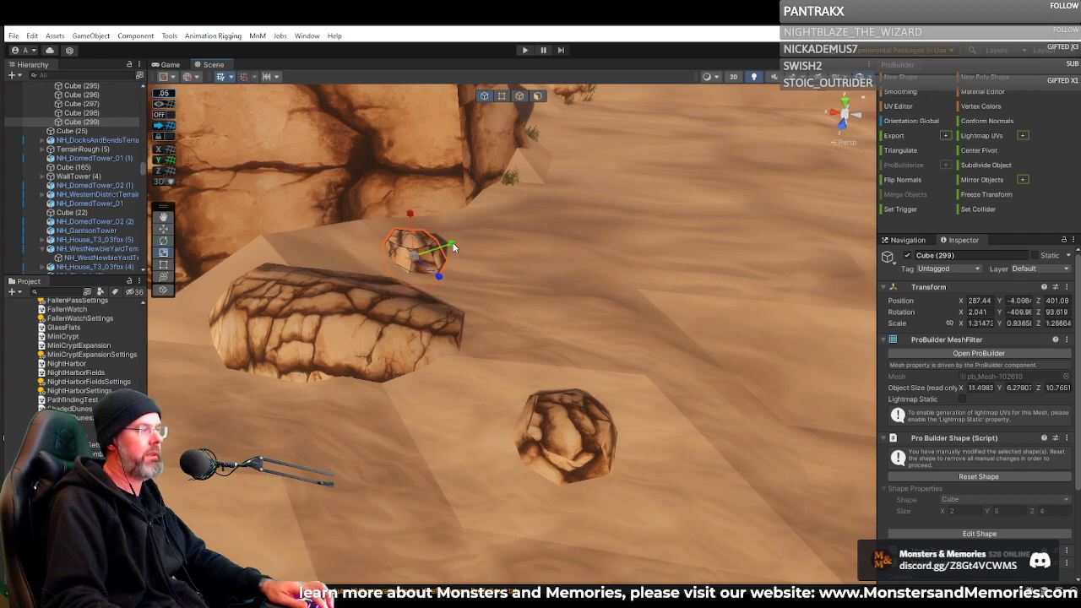
left_click_drag(452, 245, 468, 236)
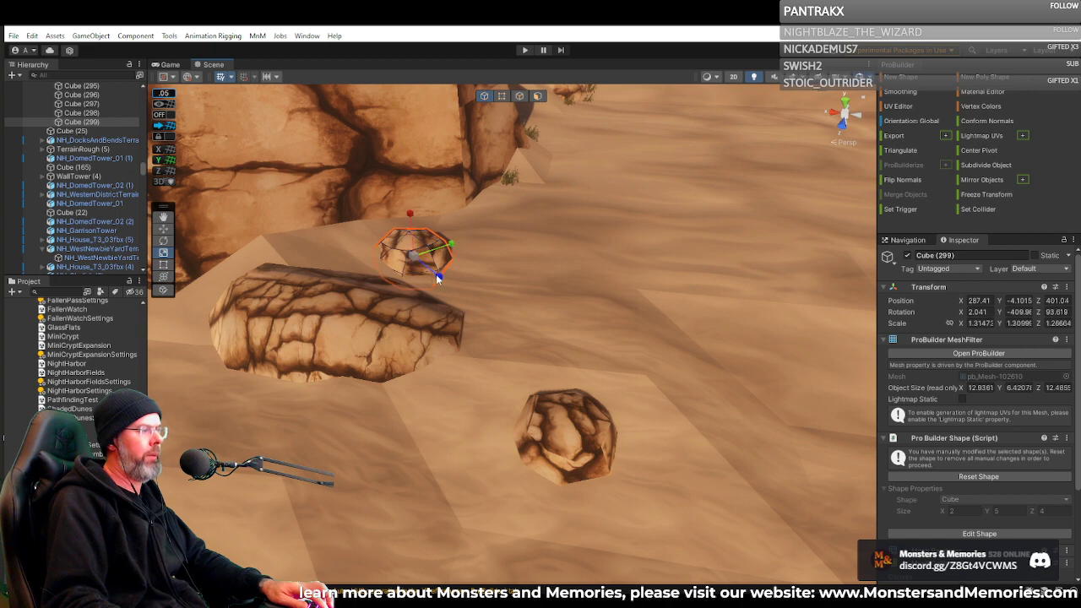
left_click_drag(434, 273, 438, 277)
Tilt the boulder behind the long one to about X 6.27, Z 97.19 rotation and raise it to about Y -3.64.
key("w")
key("e")
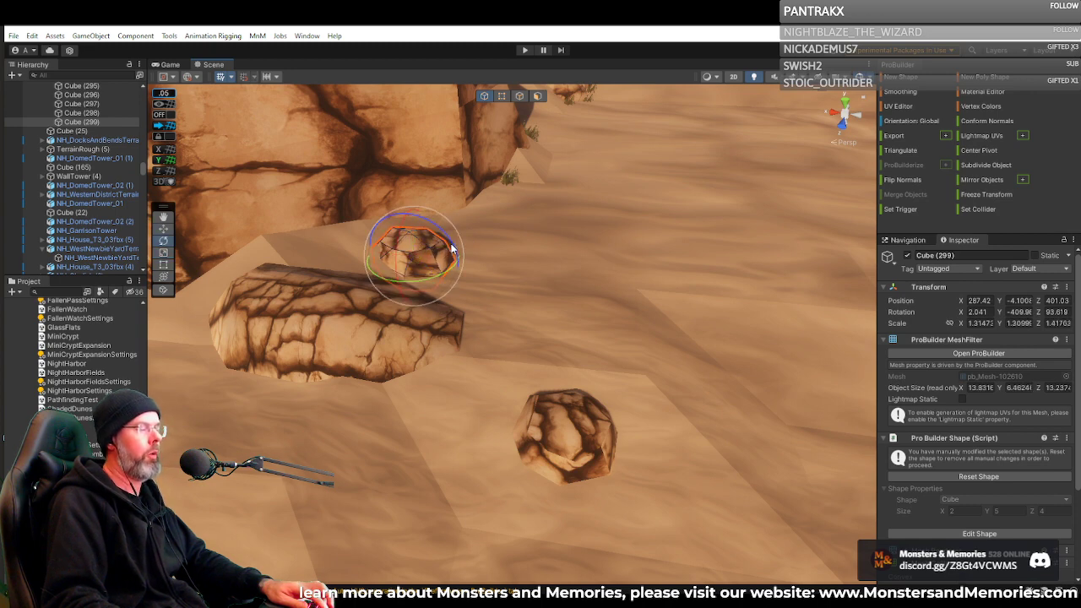
left_click_drag(452, 249, 452, 260)
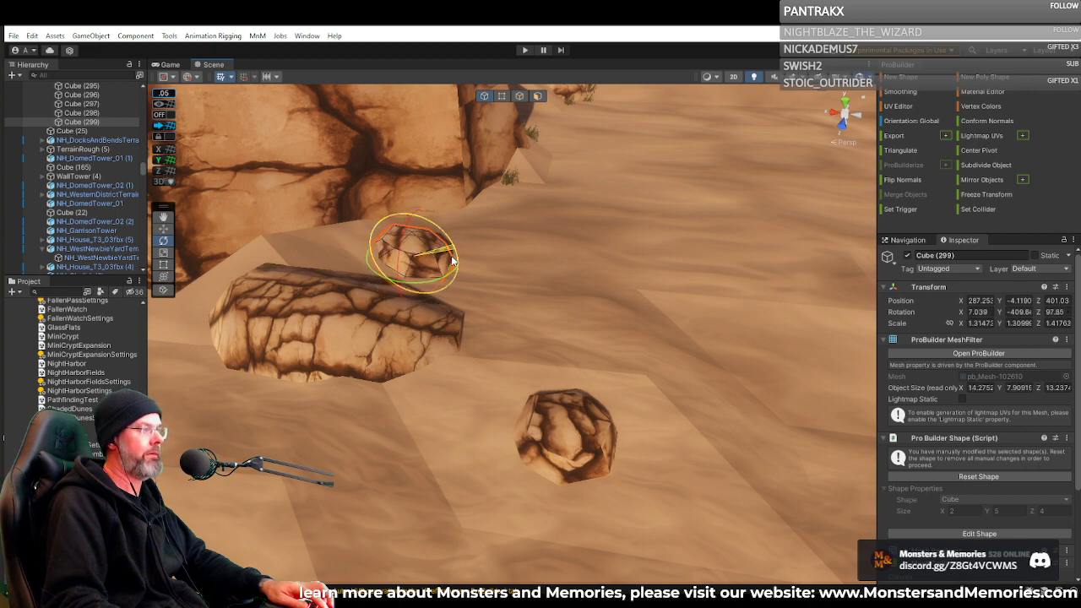
key("w")
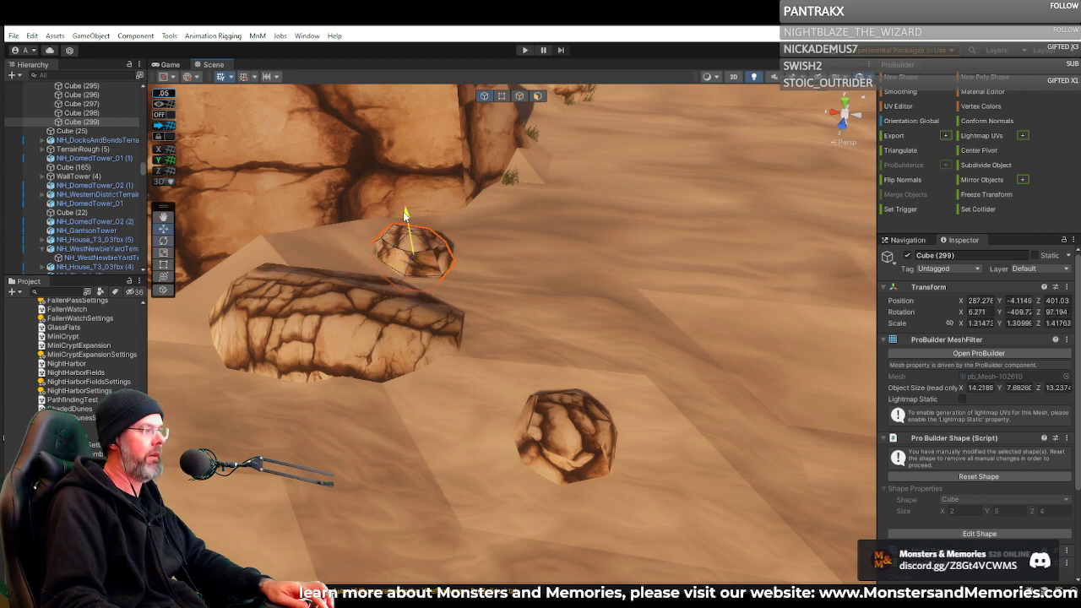
left_click_drag(405, 214, 405, 211)
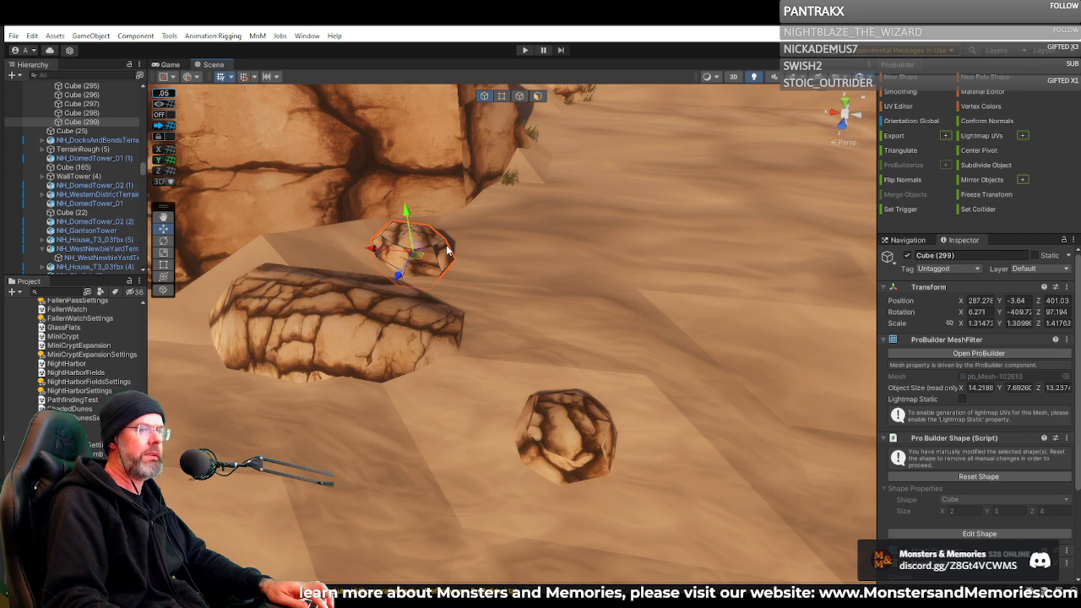
Move the small foreground boulder up to the long boulder's end, at about X 274.23, Y -4.95, Z 410.85.
left_click(589, 433)
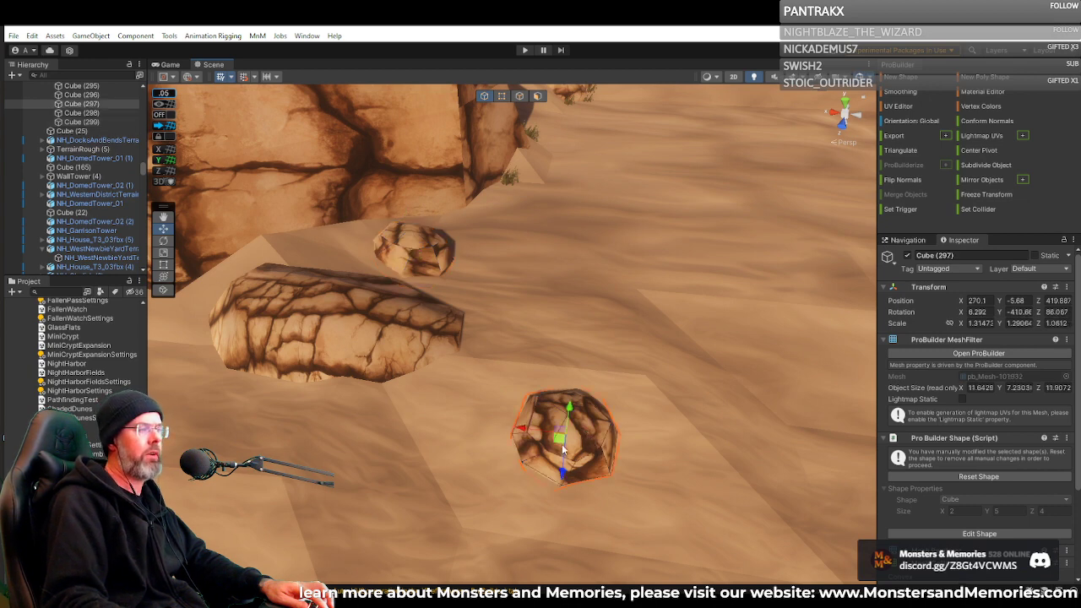
left_click_drag(561, 444, 524, 304)
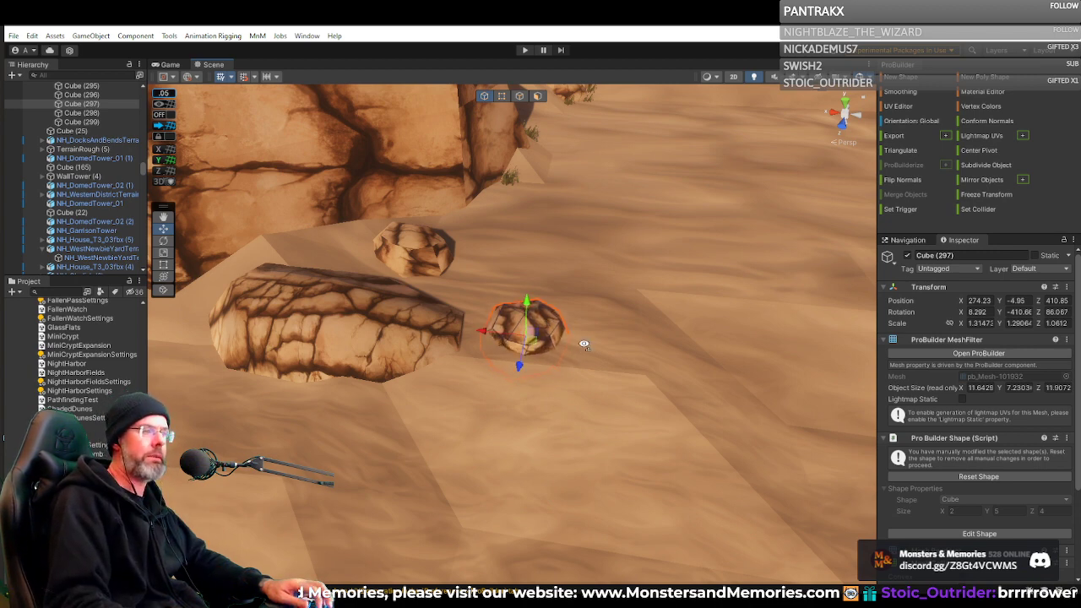
key("d")
right_click_drag(583, 344, 509, 332)
Enlarge the rear boulder to about 1.71 in Y and 1.76 in Z, turn it to about Y -430, and shift it to about X 288.58, Z 397.2.
left_click(477, 269)
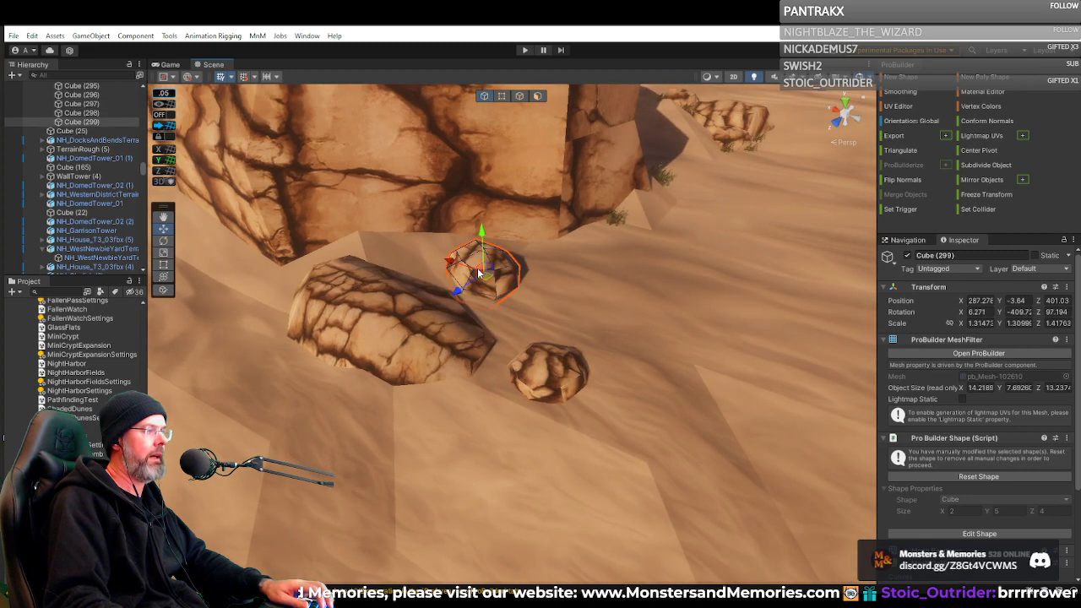
key("r")
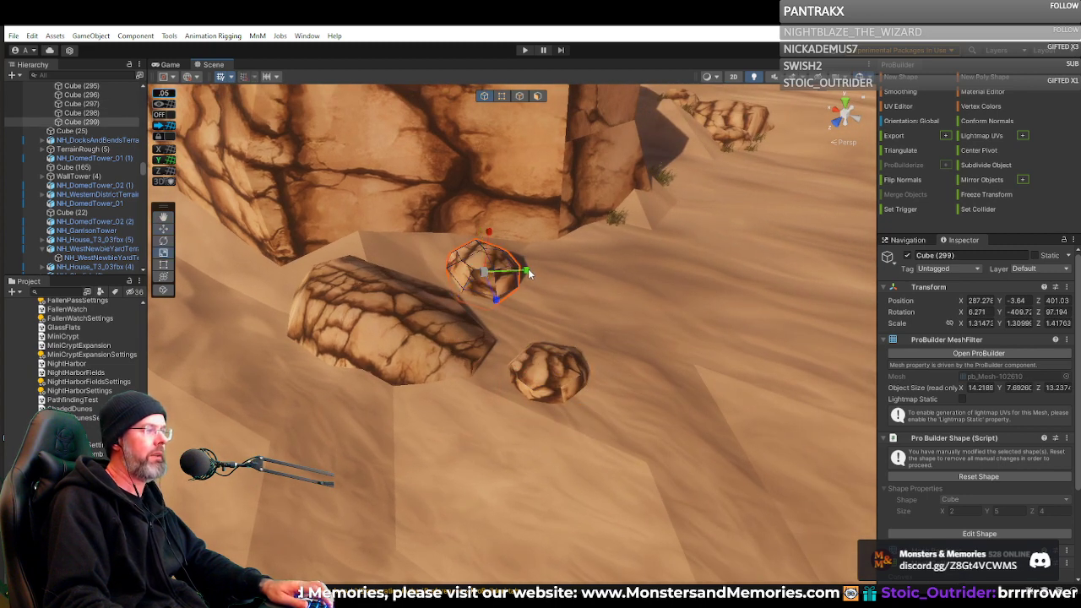
left_click_drag(530, 273, 540, 272)
left_click_drag(498, 302, 495, 264)
key("w")
key("e")
key("w")
Shift the small boulder farther from the long boulder's end, to about X 275.99, Y -4.95, Z 405.4.
left_click(557, 391)
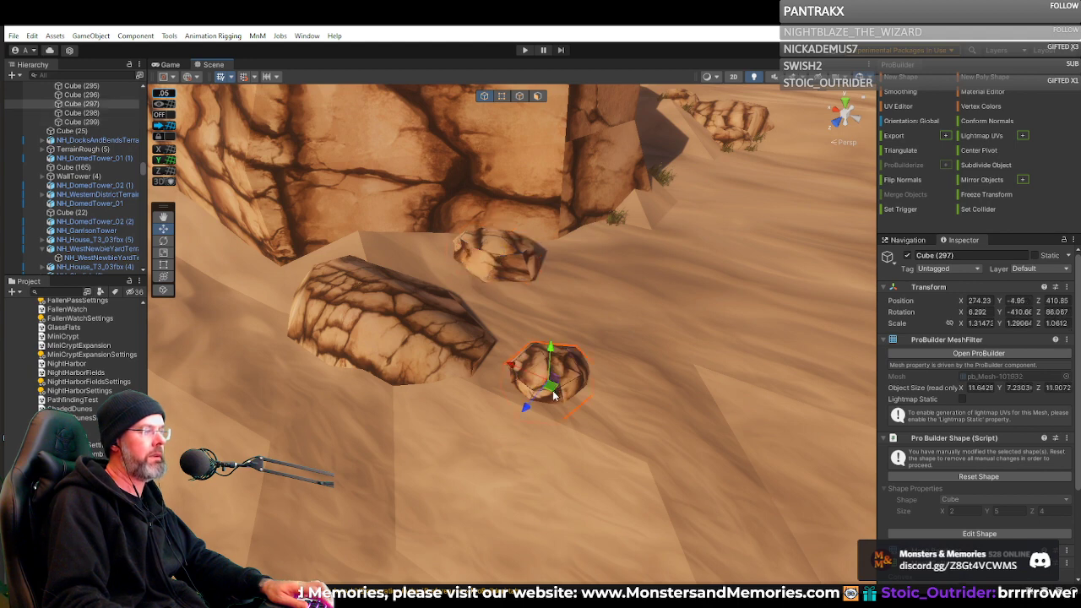
left_click_drag(554, 394, 564, 348)
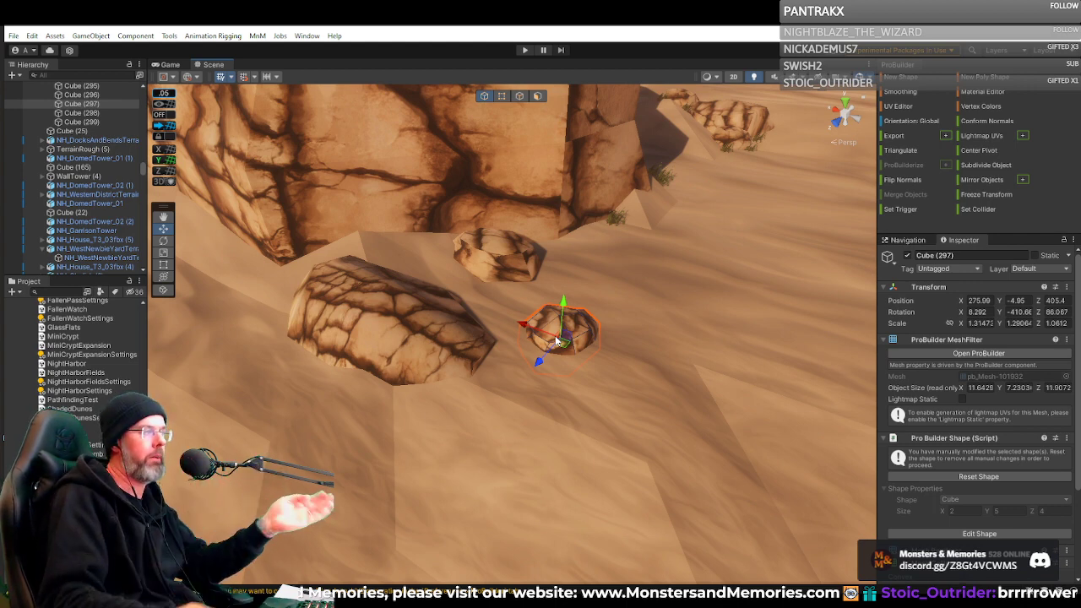
Duplicate the Grass.124 clump at the cliff foot and place the copy beside the small boulder, at about X 539.37, Z -296.81.
right_click_drag(501, 268, 576, 244)
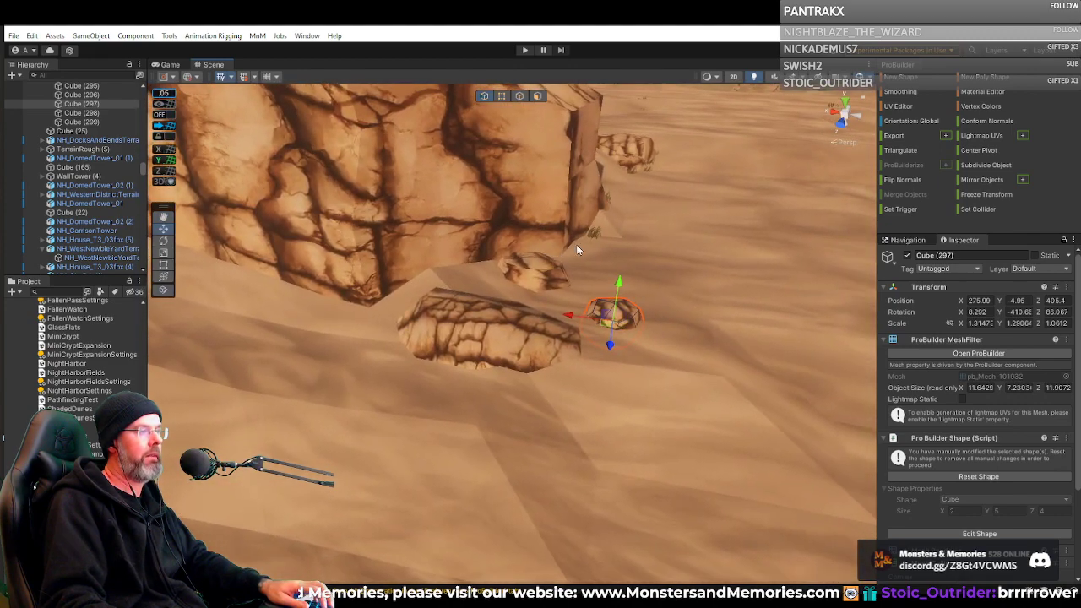
left_click(594, 231)
left_click(591, 234)
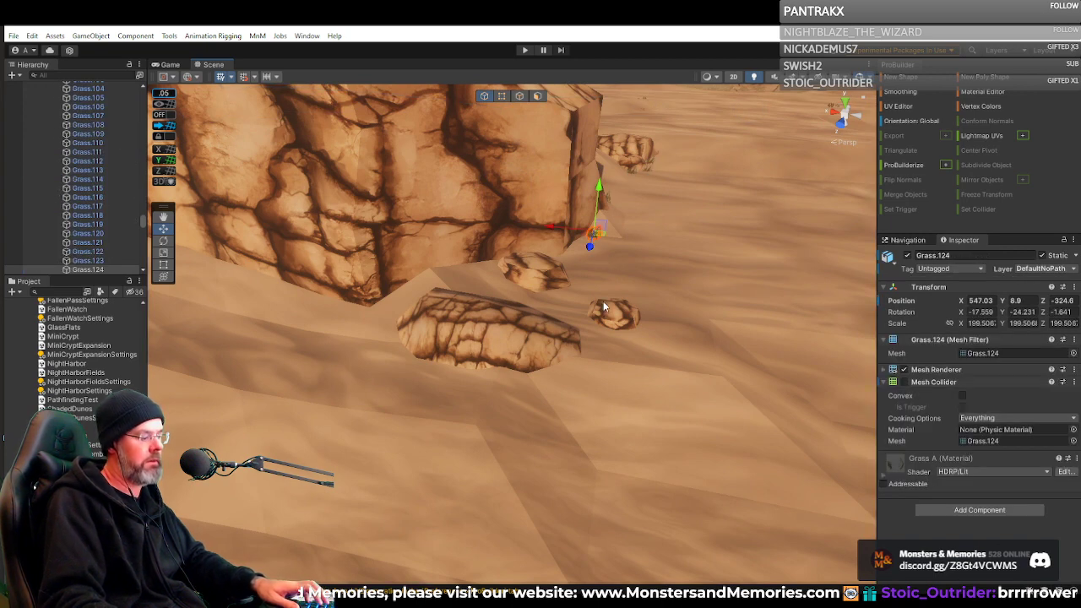
key("ctrl+d")
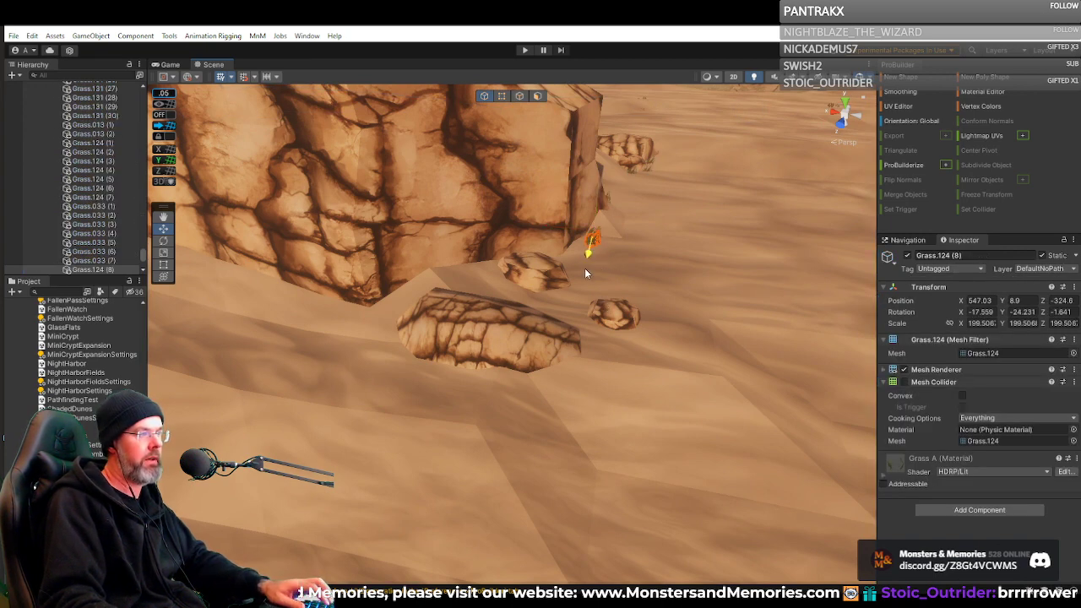
left_click_drag(566, 392, 562, 394)
right_click_drag(582, 389, 623, 347)
left_click_drag(541, 268, 540, 281)
left_click_drag(543, 323, 649, 242)
left_click_drag(663, 205, 663, 188)
Shrink the copied grass clump to about 177.66, 179.42, 181.58 scale and lower it into the sand to about Y 8.54.
key("e")
key("r")
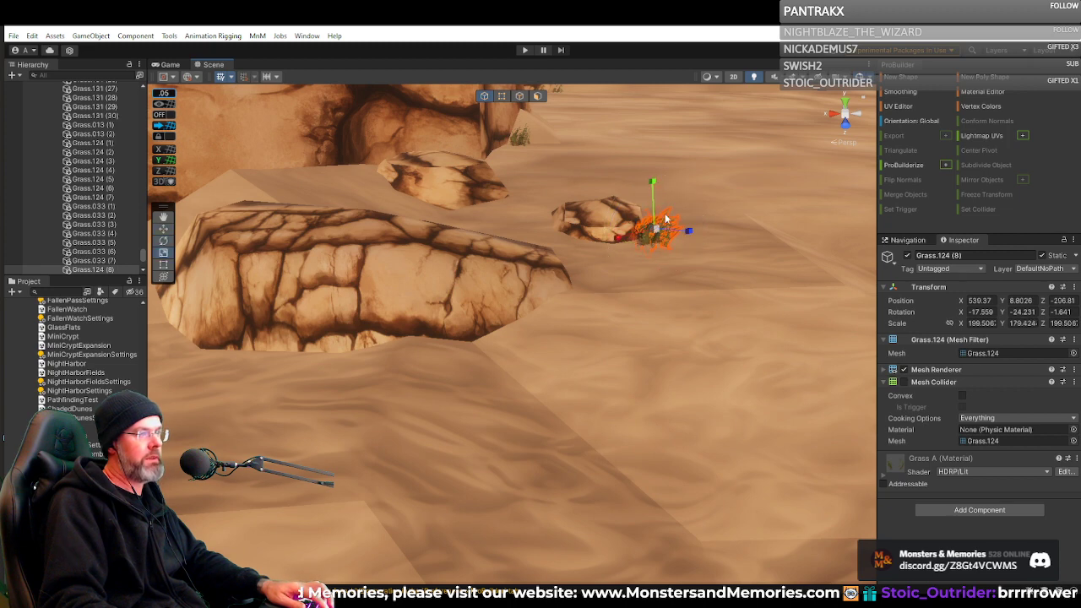
left_click_drag(687, 228, 684, 229)
left_click_drag(617, 238, 622, 237)
key("w")
left_click_drag(664, 186, 658, 190)
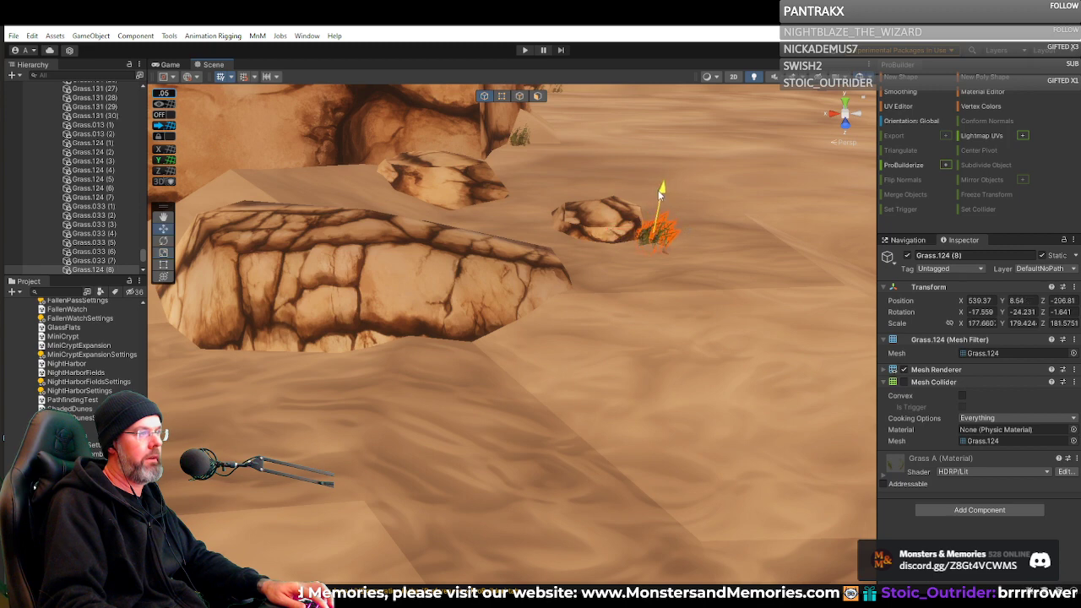
Place a copy of the grass clump against the rear boulder at about X 559.12, Y 11.08, Z -304.17, turned to about Y 9.66.
right_click_drag(701, 235, 553, 245)
key("d")
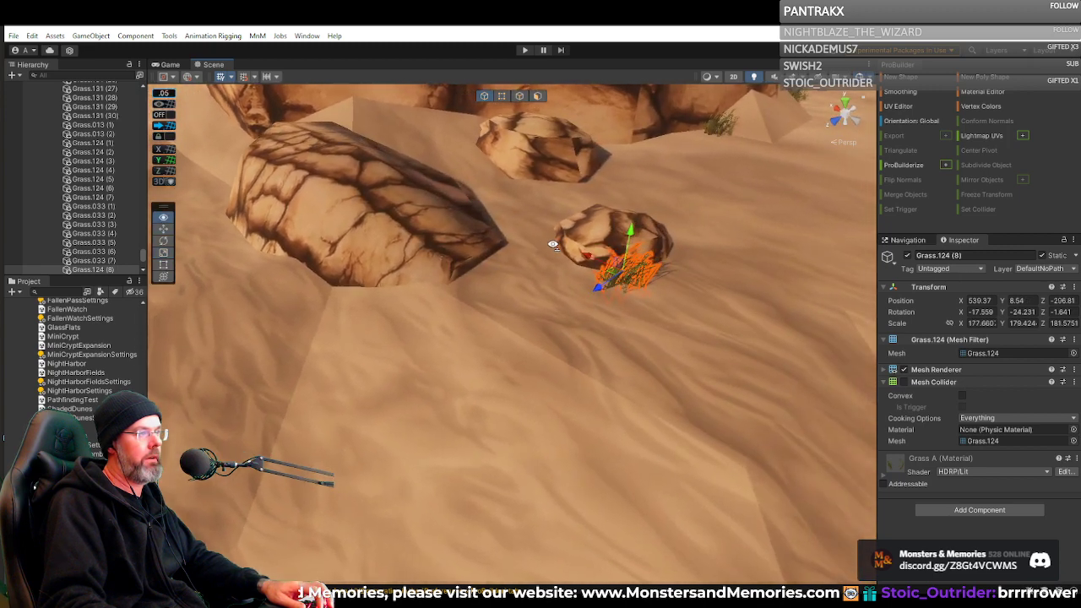
key("ctrl+d")
left_click_drag(633, 279, 528, 284)
right_click_drag(529, 284, 675, 241)
left_click_drag(675, 241, 385, 155)
key("e")
key("w")
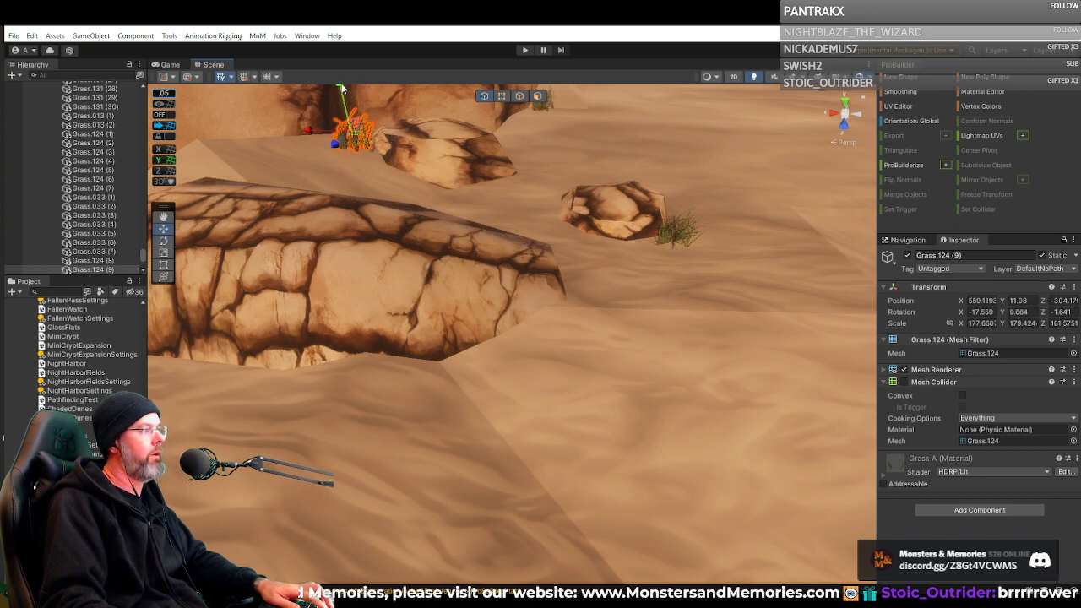
Copy the small boulder's grass clump to the long boulder's other end, at about X 565.3, Z -287.3, enlarged to about 204, 218, 213 scale.
left_click(429, 142)
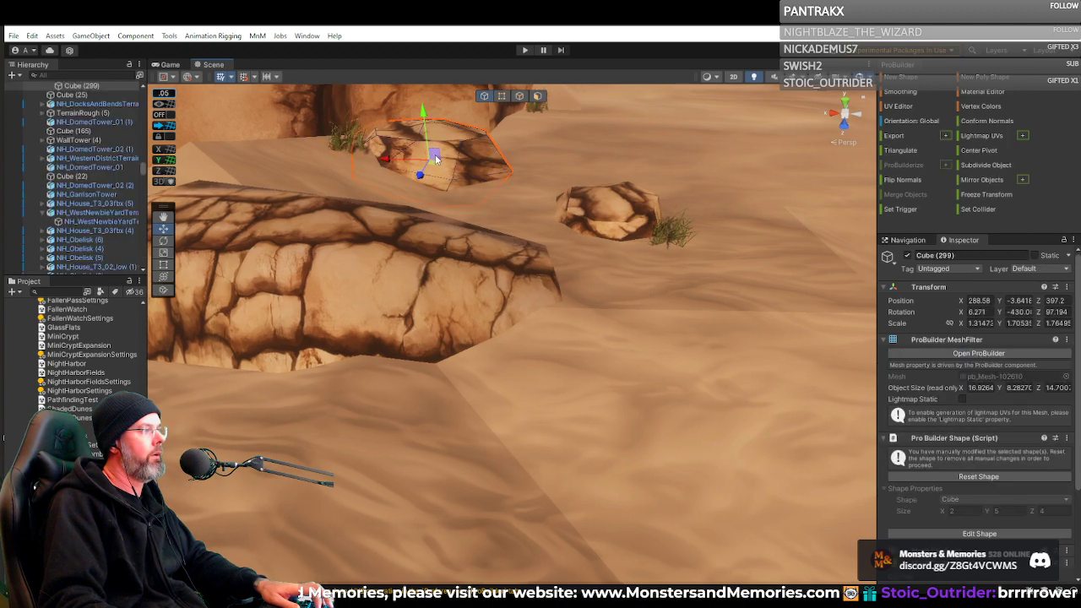
right_click_drag(432, 144, 520, 161)
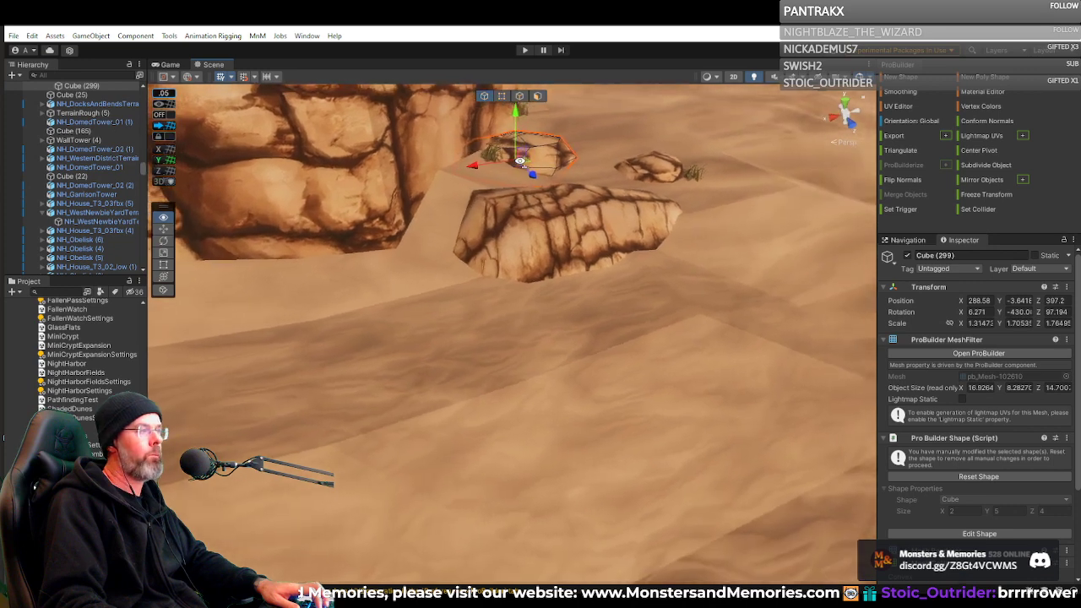
left_click(692, 174)
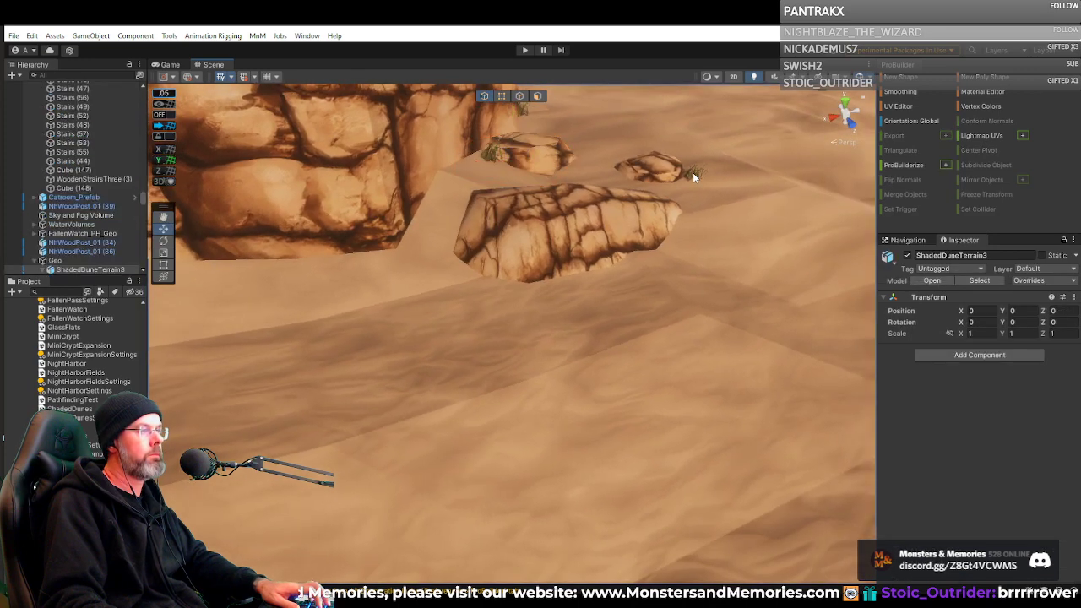
left_click(692, 175)
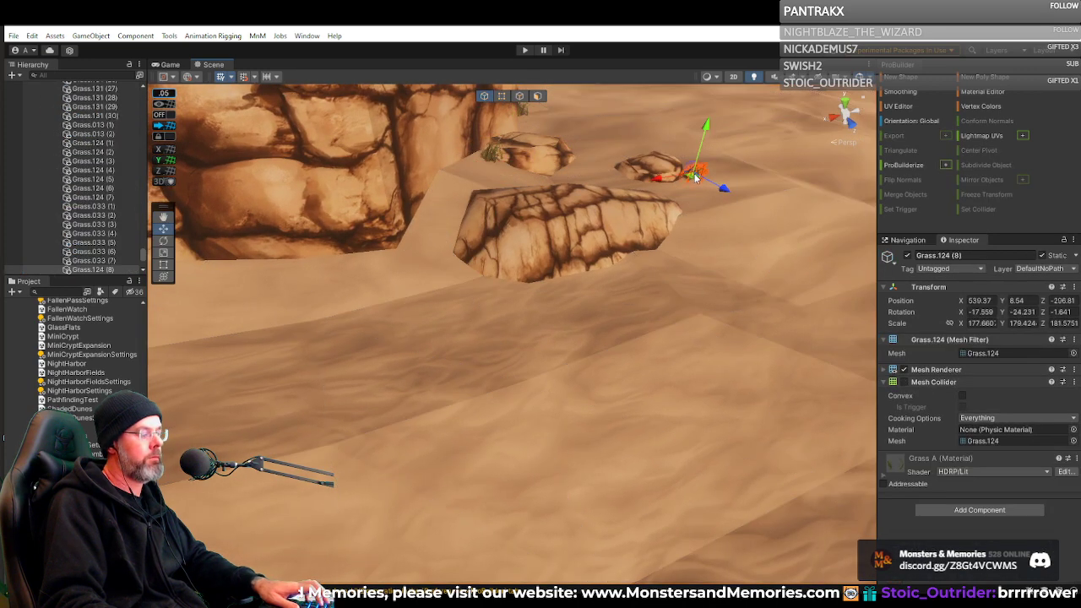
key("ctrl+d")
left_click_drag(694, 175, 483, 285)
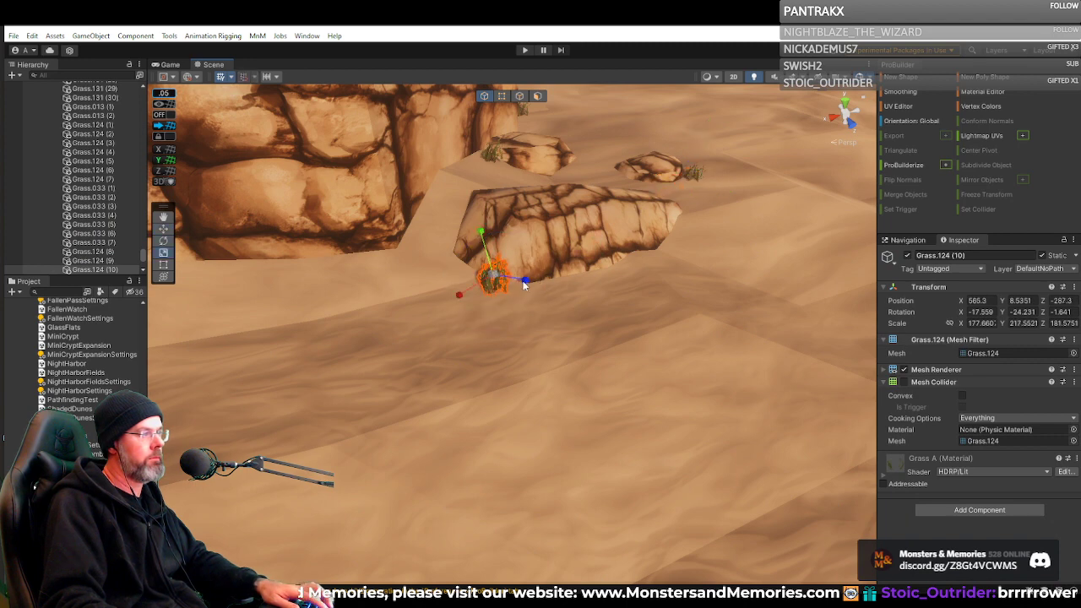
left_click_drag(459, 295, 446, 298)
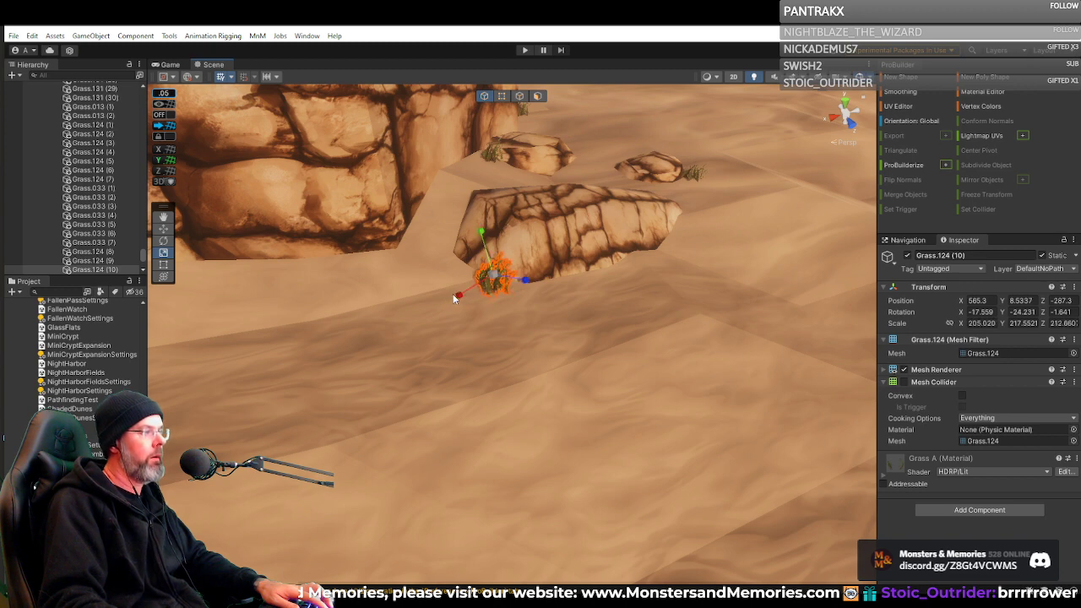
Tilt the grass clump at the long boulder's end to about X -10.58, Y -23.46, Z -4.82 rotation.
key("e")
left_click_drag(510, 257, 507, 272)
right_click_drag(583, 294, 385, 241)
key("w")
key("d")
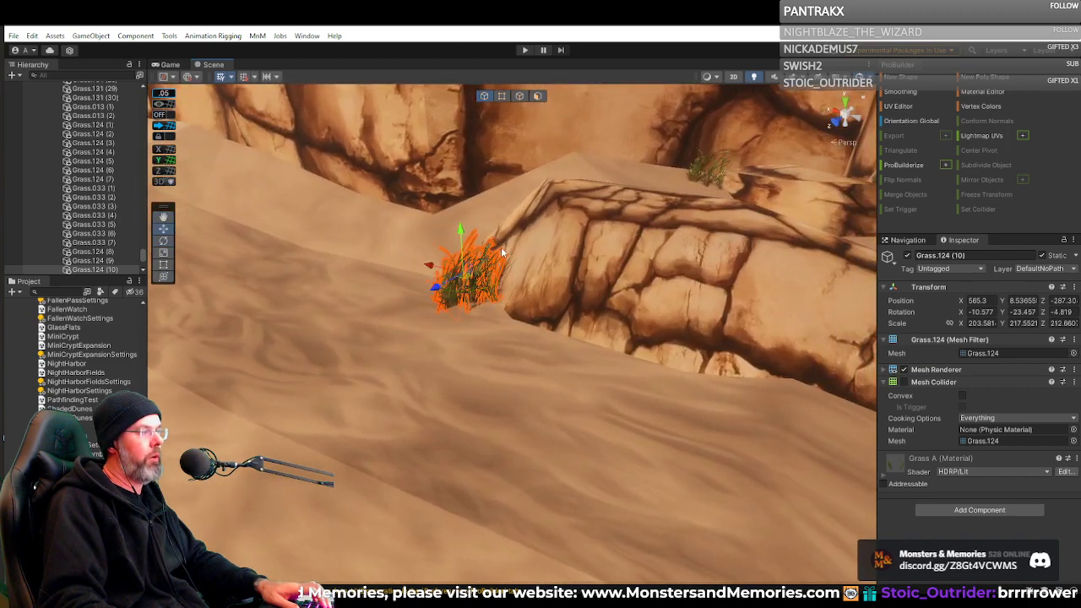
Lower the grass clump to Y 8.23 and place a copy at about X 566.18, Z -288.8, turned to about Y -21.02.
left_click_drag(460, 230, 460, 235)
right_click_drag(460, 236, 576, 272)
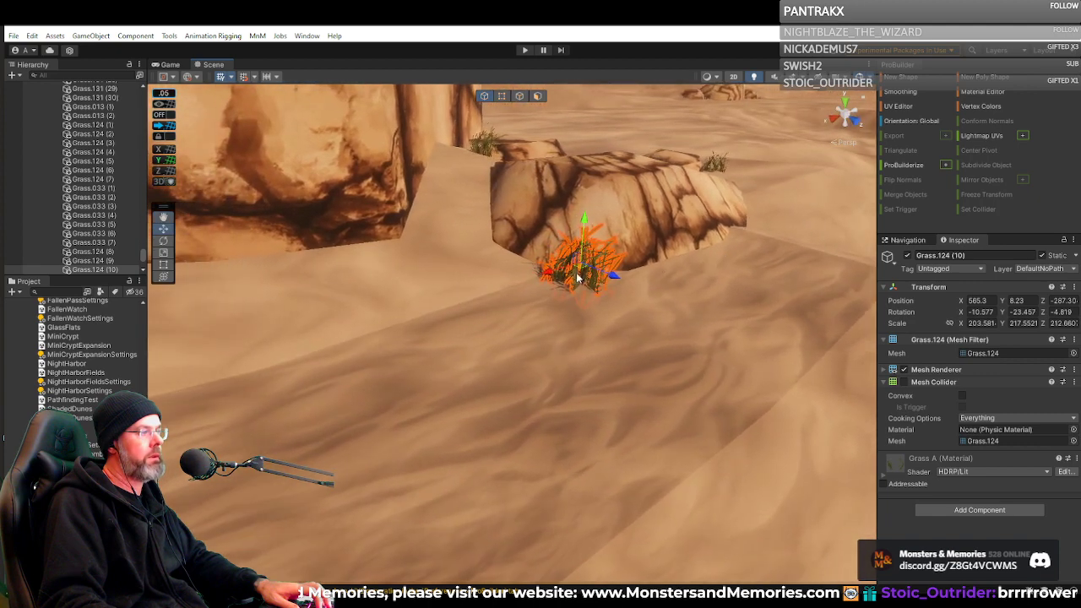
left_click_drag(584, 264, 538, 262)
key("ctrl+d")
key("e")
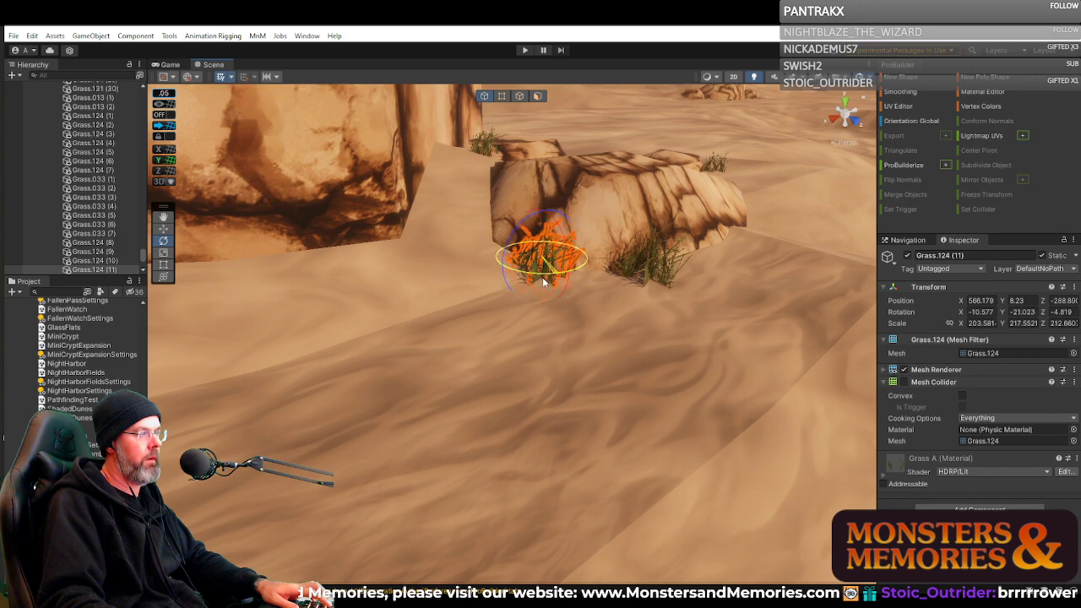
left_click(691, 327)
Copy the long boulder at the cliff foot and shift the copy along the cliff to about X 353.9.
right_click_drag(692, 328, 585, 271)
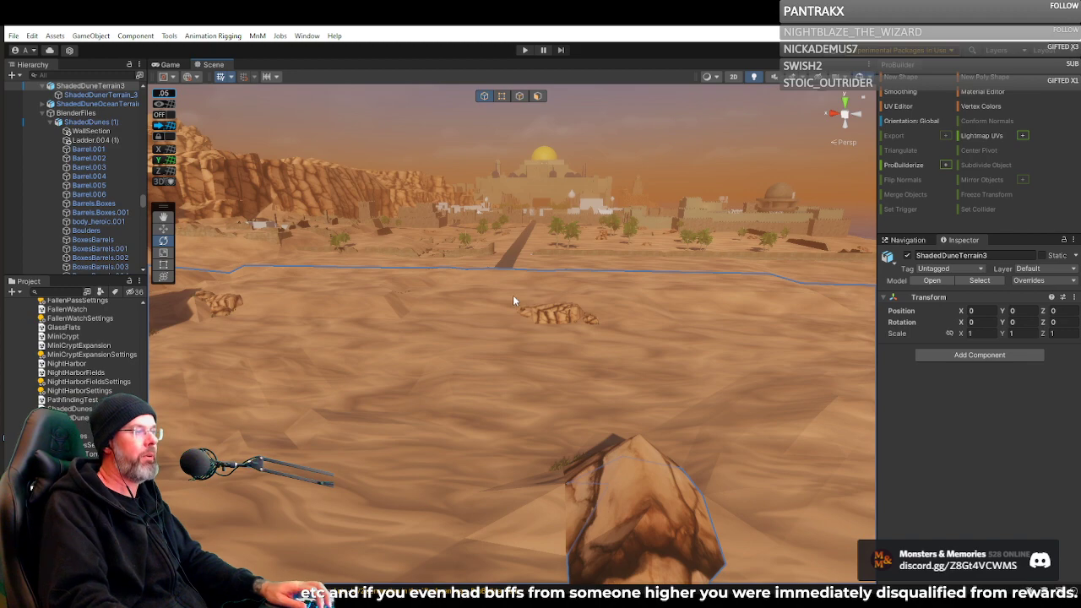
right_click_drag(512, 295, 639, 294)
key("w")
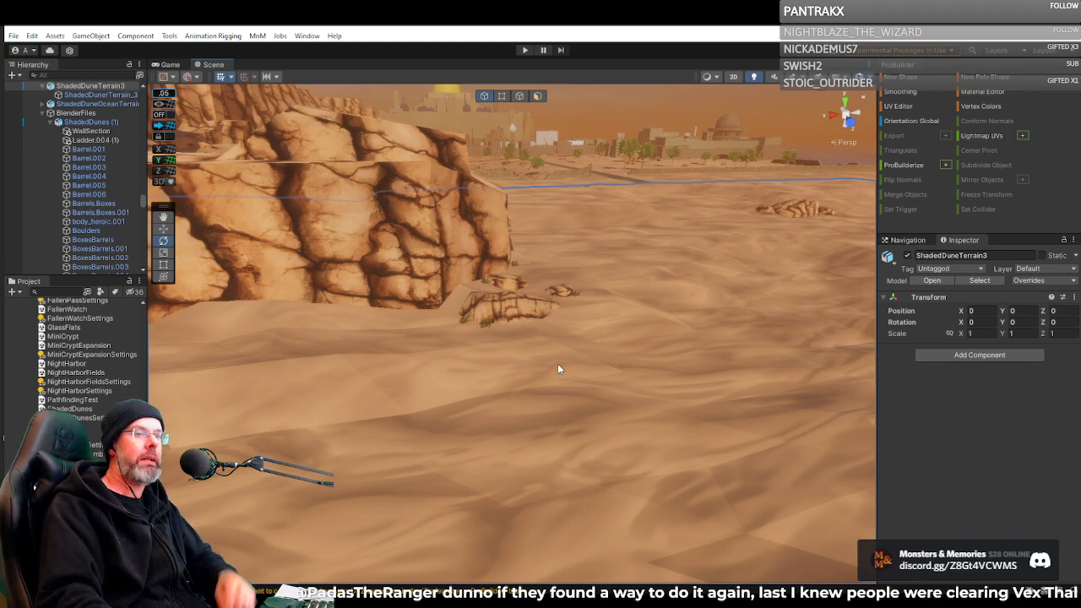
right_click_drag(453, 330, 342, 338)
left_click(599, 269)
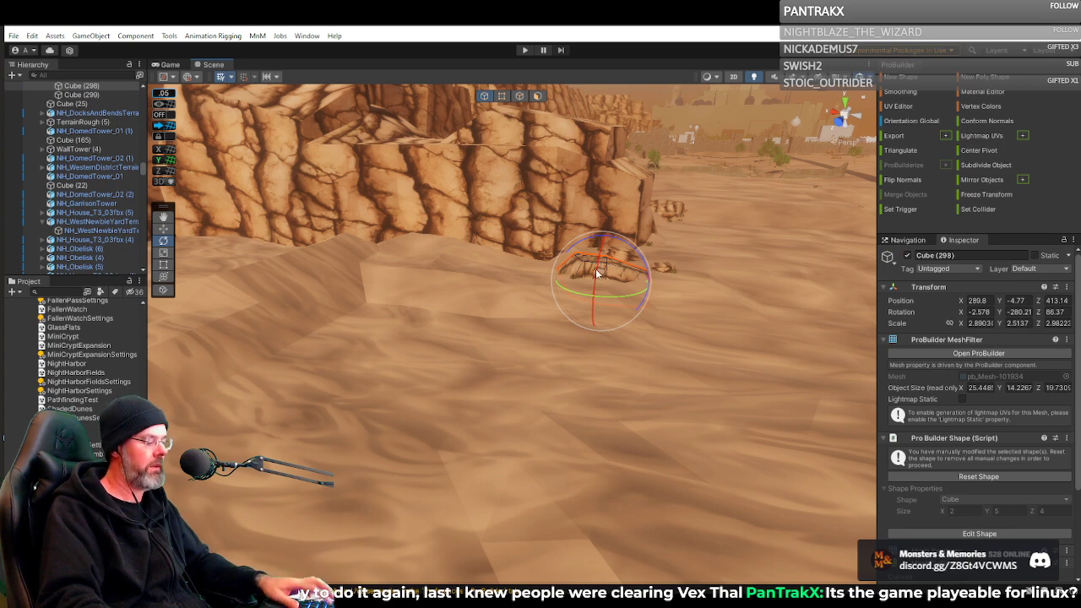
key("w")
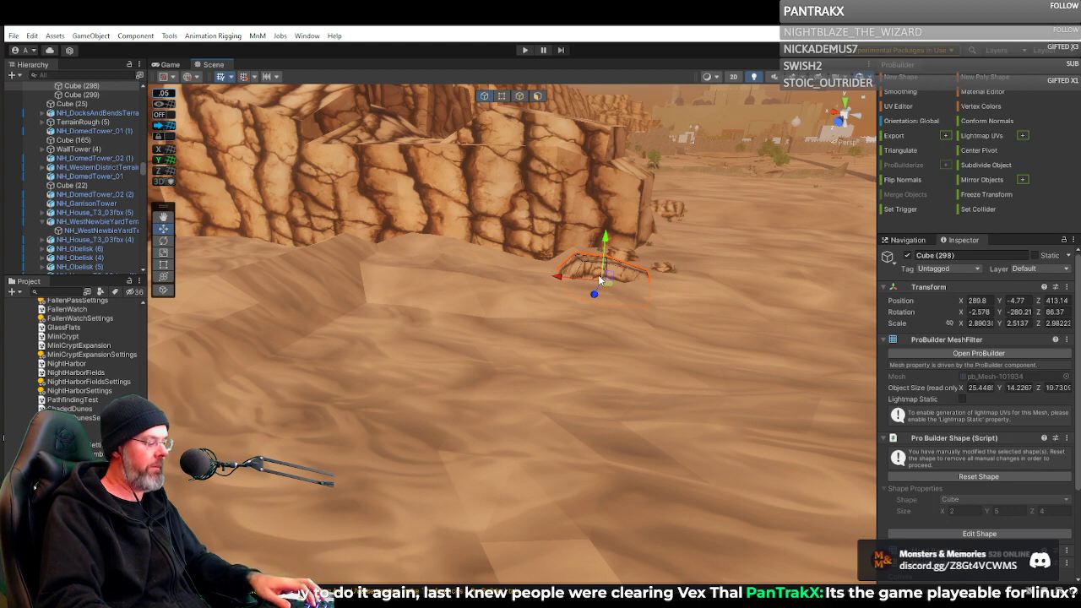
key("ctrl+d")
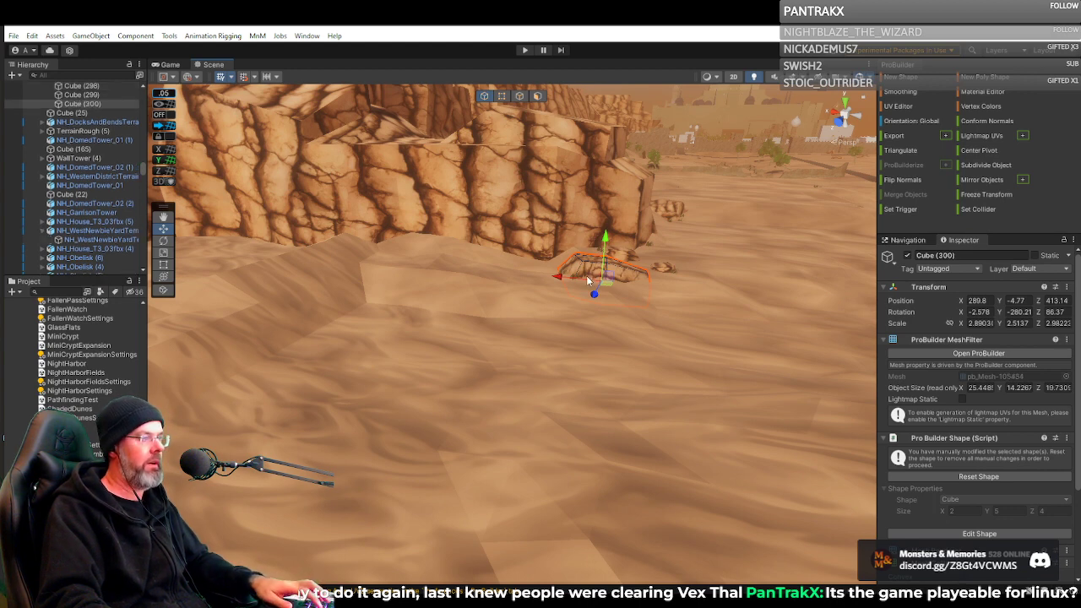
left_click_drag(560, 279, 337, 255)
Set the copied boulder into the dune crest, moved closer to the cliff, at about Y -3.82.
right_click_drag(438, 258, 517, 293)
key("w")
left_click_drag(446, 295, 437, 316)
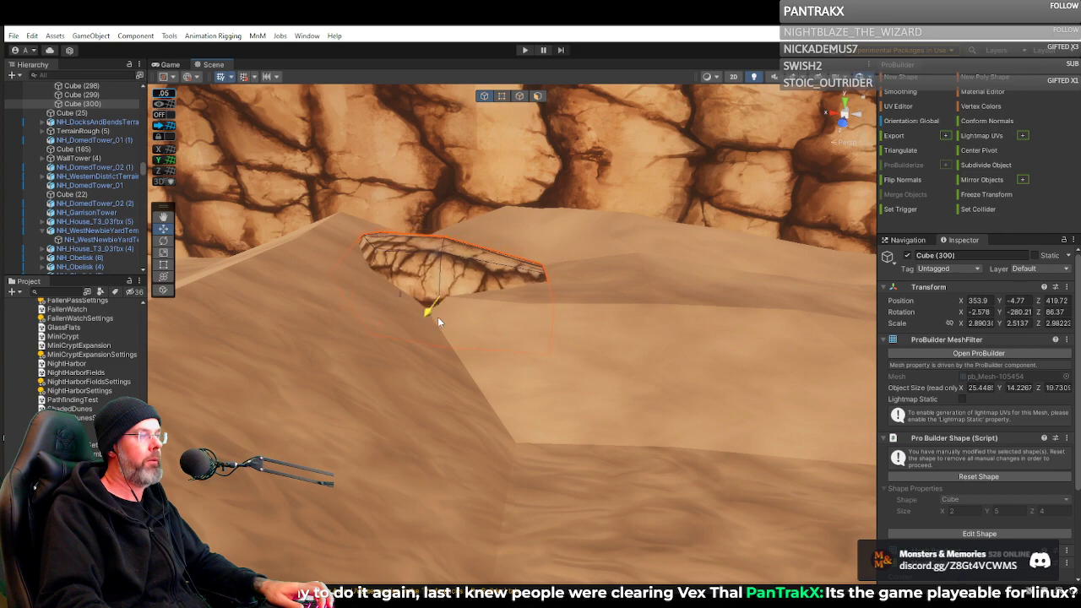
right_click_drag(437, 317, 508, 319)
left_click_drag(492, 326, 492, 300)
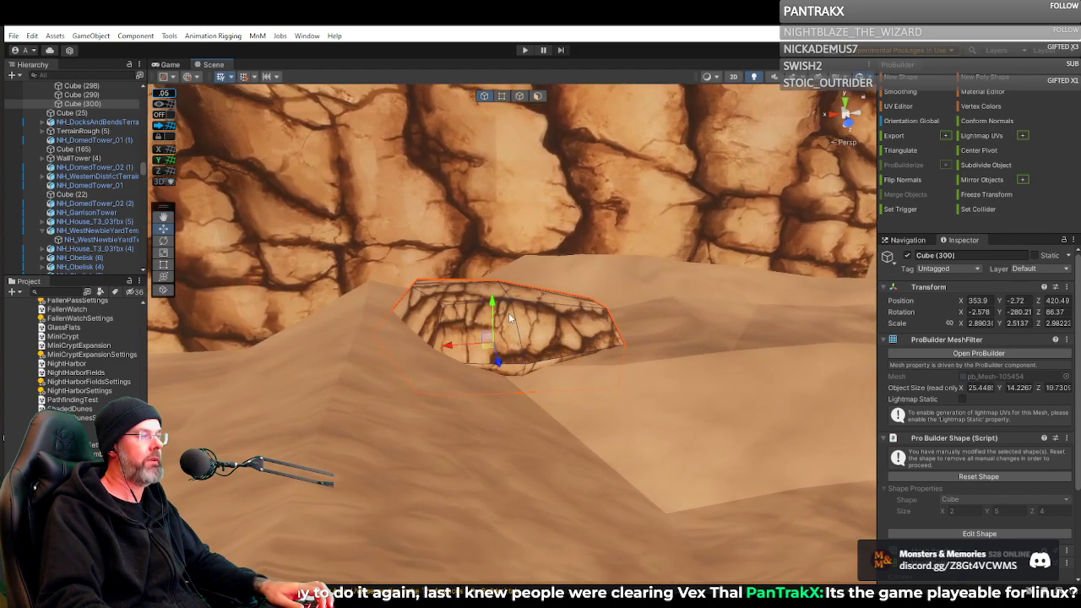
right_click_drag(498, 321, 580, 332)
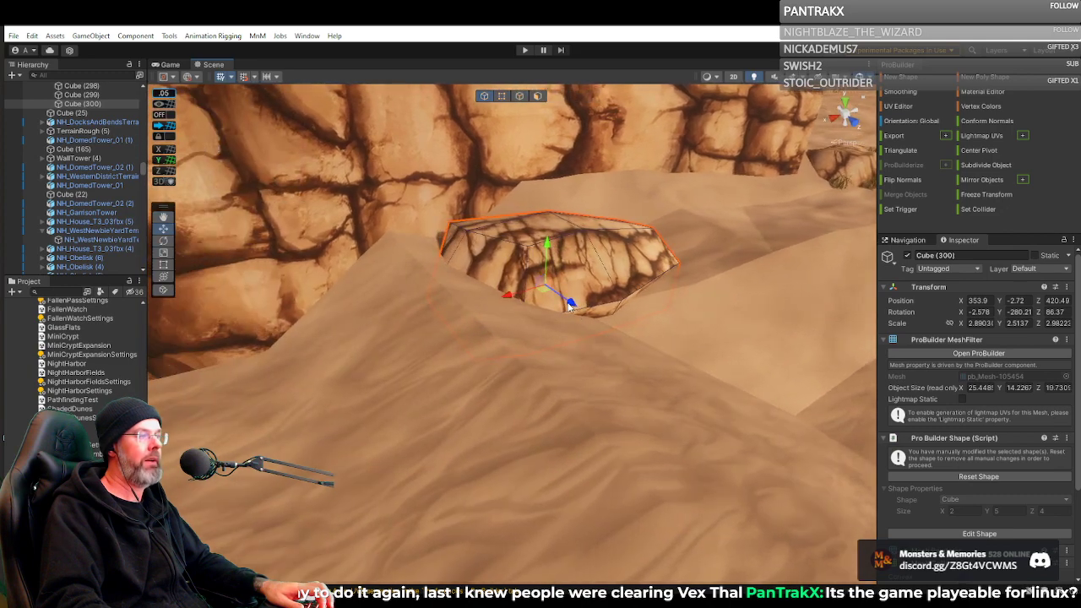
left_click_drag(567, 302, 544, 294)
left_click_drag(525, 247, 525, 258)
Turn and tilt the copied boulder to about X 4.92, Y -90.34, Z 86.75 rotation.
right_click_drag(575, 252, 544, 277)
key("e")
left_click_drag(561, 303, 278, 294)
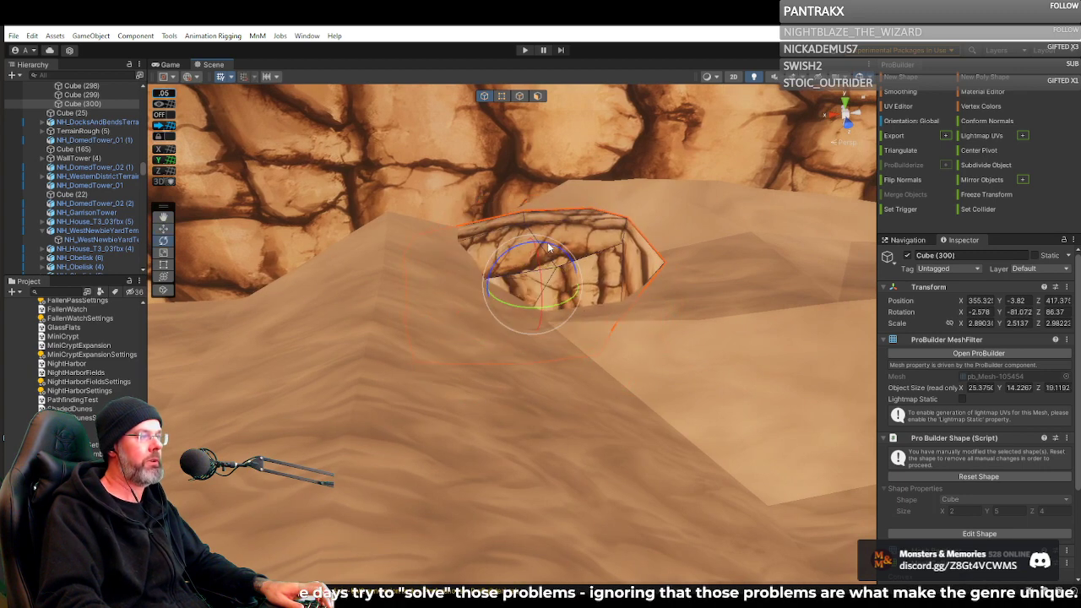
left_click_drag(559, 246, 566, 301)
key("w")
right_click_drag(625, 301, 502, 304)
key("e")
left_click_drag(493, 308, 515, 308)
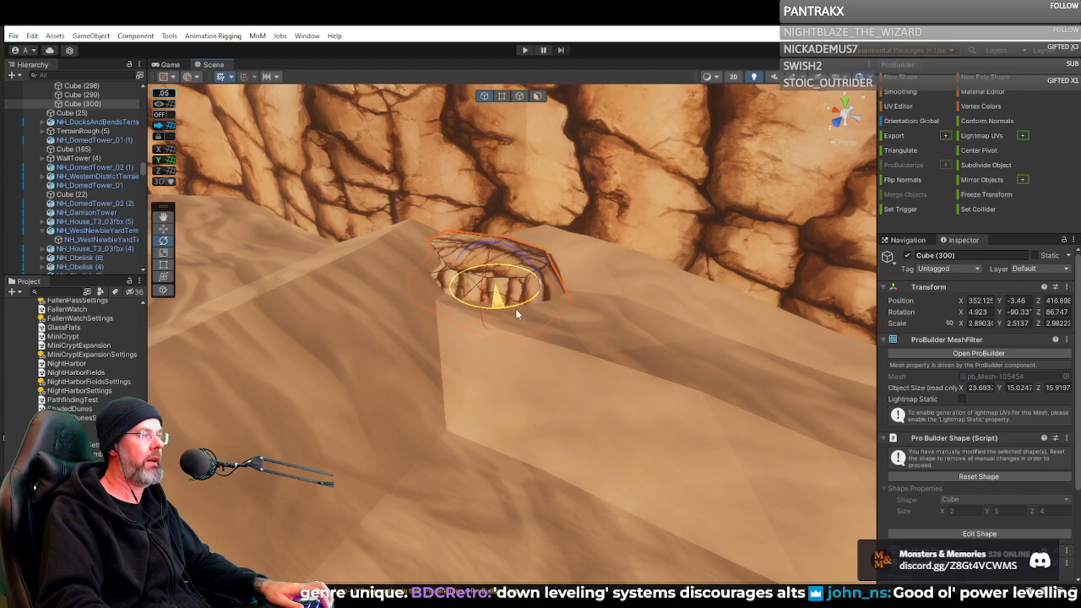
Push the copied boulder back toward the cliff to about Z 414.24.
right_click_drag(562, 316, 539, 313)
key("w")
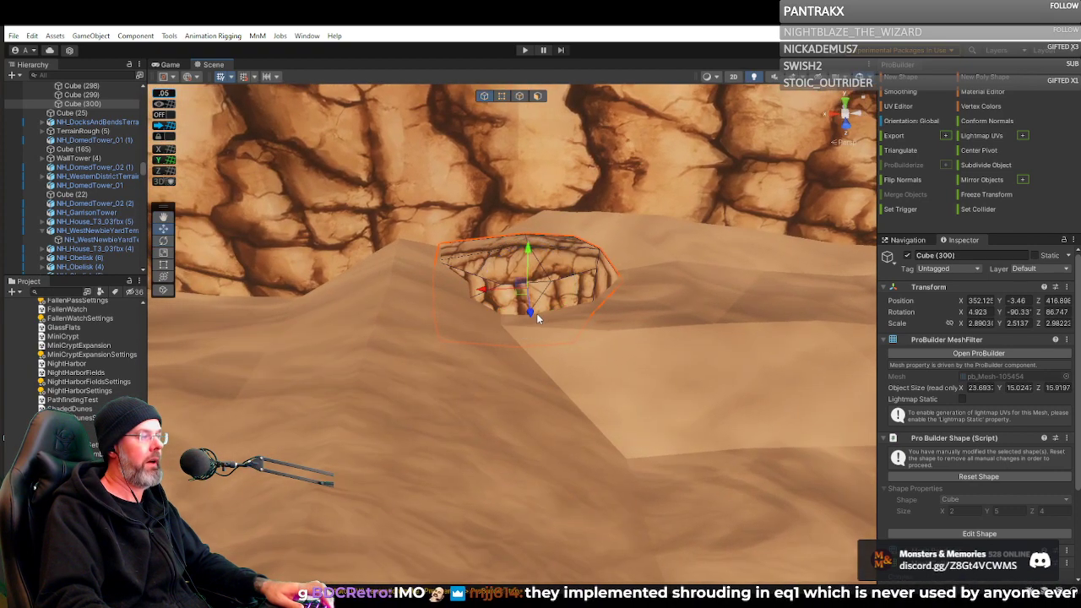
mouse_move(536, 313)
left_mouse_down()
mouse_move(521, 301)
mouse_move(527, 308)
left_mouse_up()
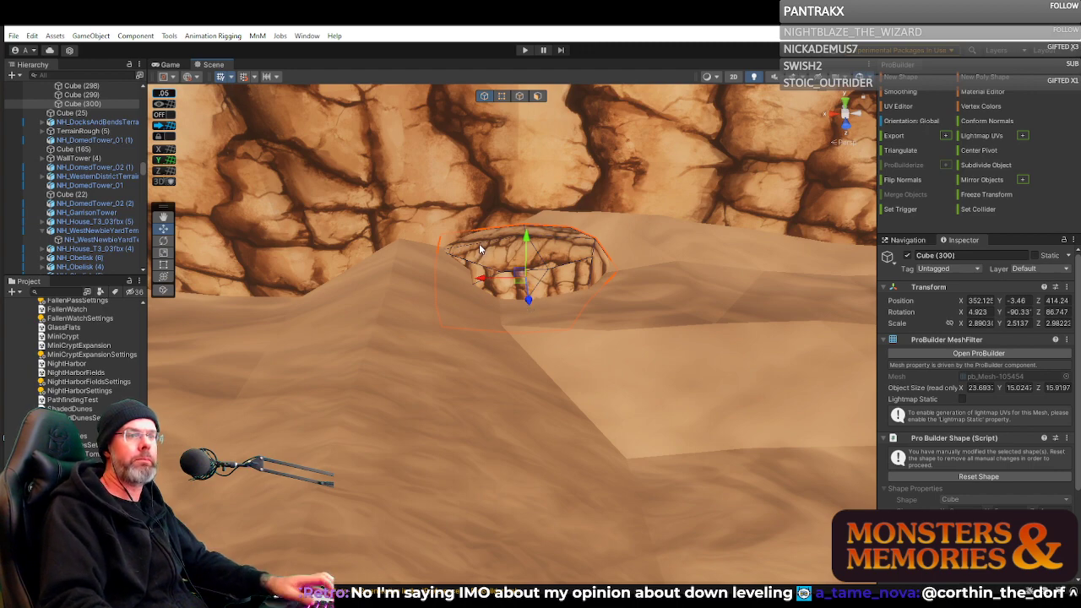
Copy the small boulder to the foot of the dune ridge at about X 344.23, Y -9.7, Z 436.5.
left_click_drag(482, 250, 619, 201, "alt")
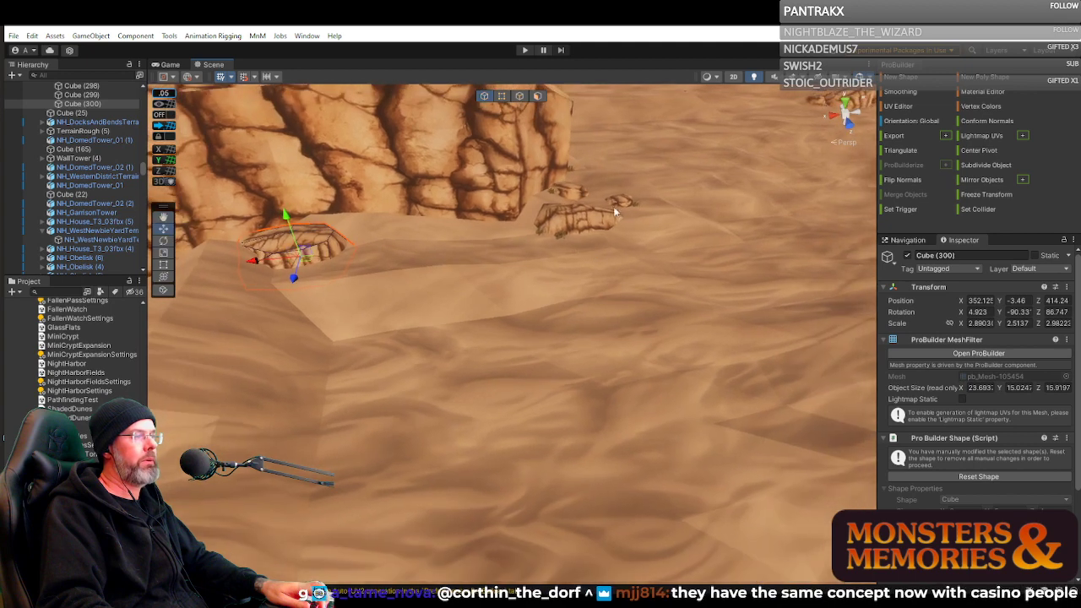
left_click(619, 201)
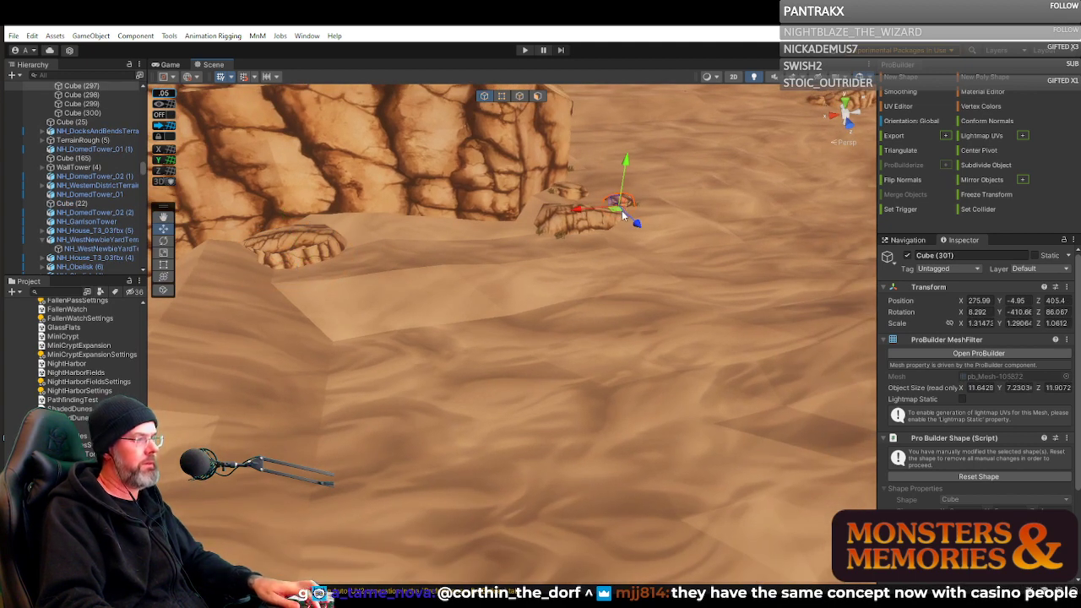
key("ctrl+d")
left_click_drag(621, 213, 320, 322)
left_click_drag(316, 280, 314, 301)
left_click(314, 302)
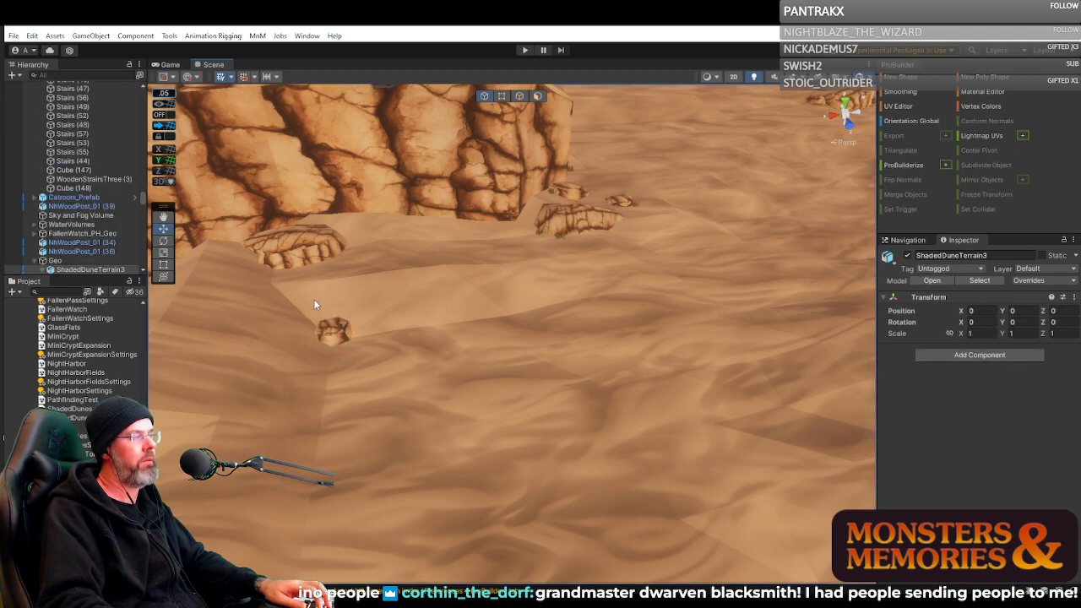
left_click(339, 336)
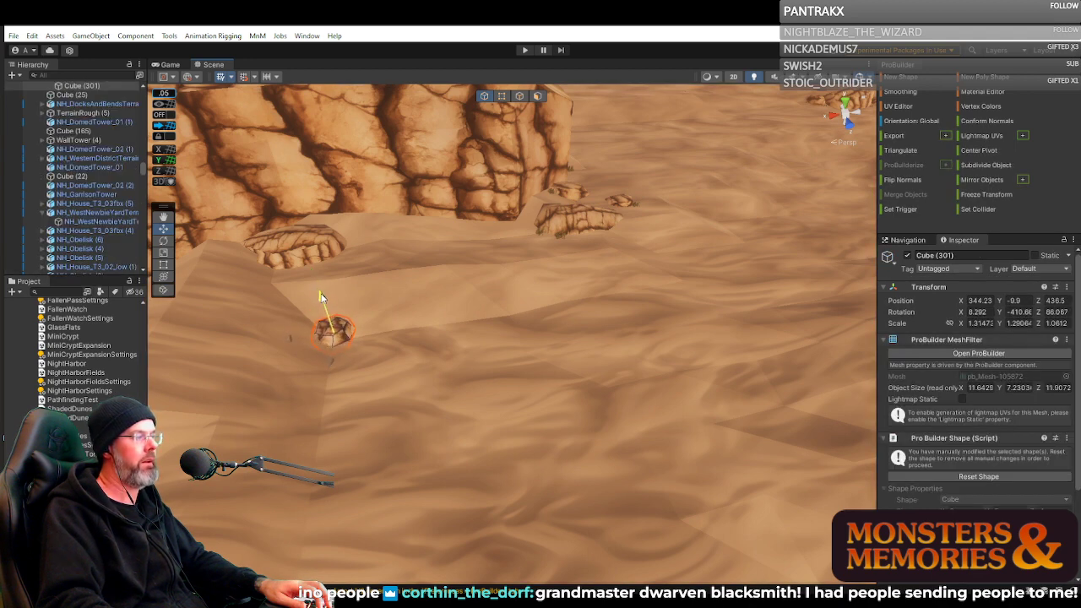
Rotate the small boulder to about X 10.87, Y -408, Z 87.46 and sink it at about X 342.32, Y -10.21, Z 437.91.
key("e")
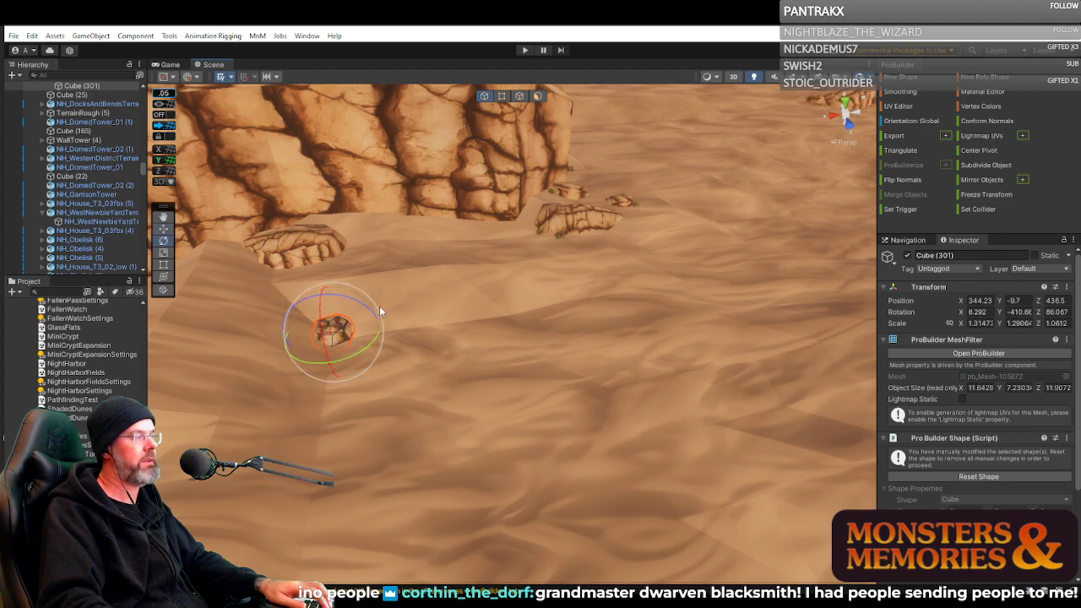
left_click_drag(380, 310, 307, 325)
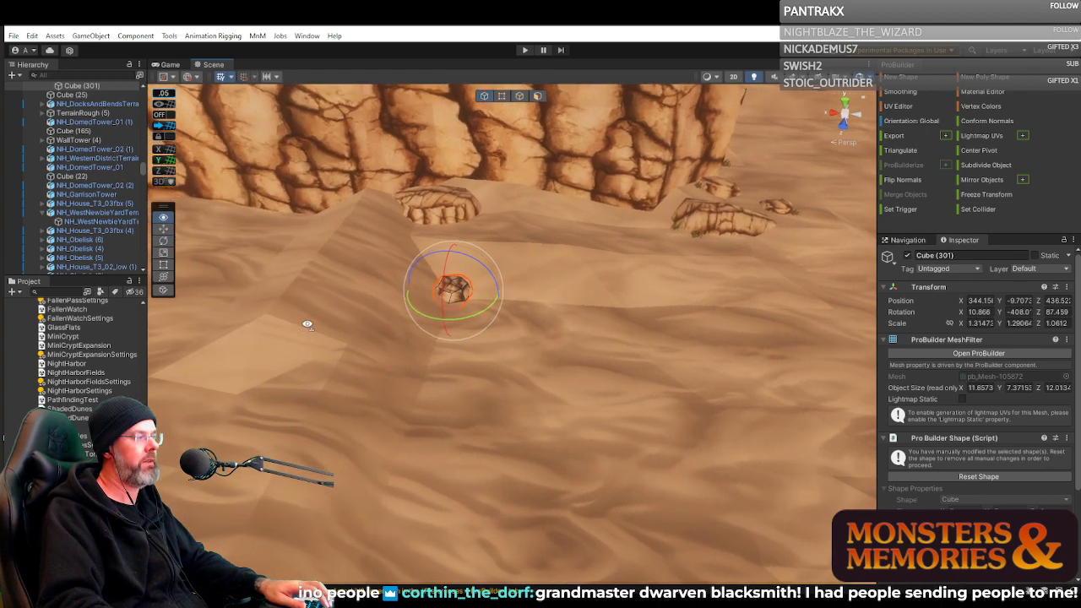
right_click_drag(308, 325, 416, 330)
key("w")
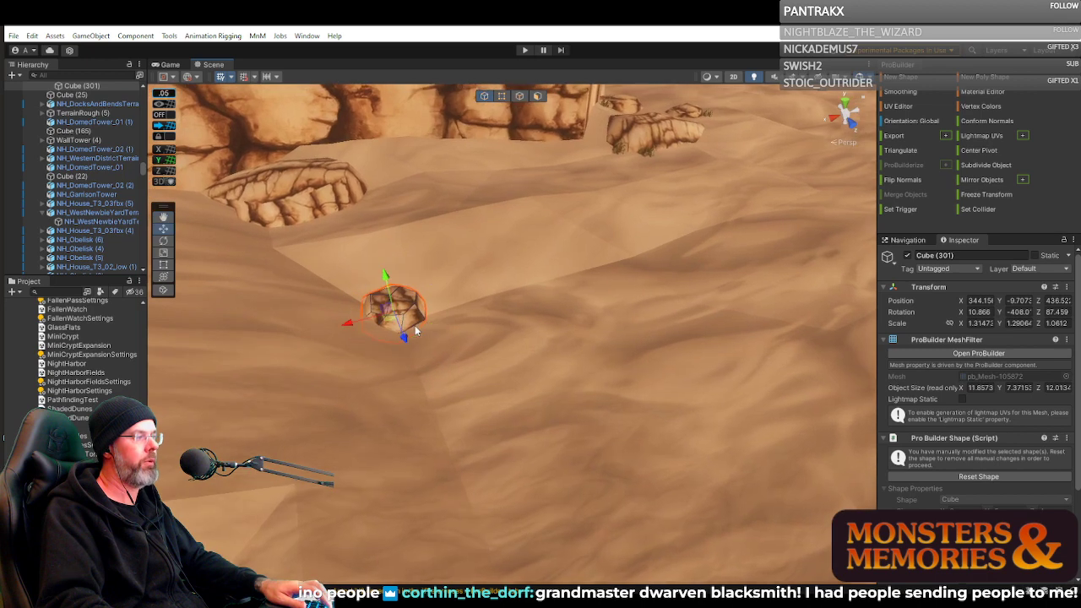
left_click_drag(391, 321, 410, 324)
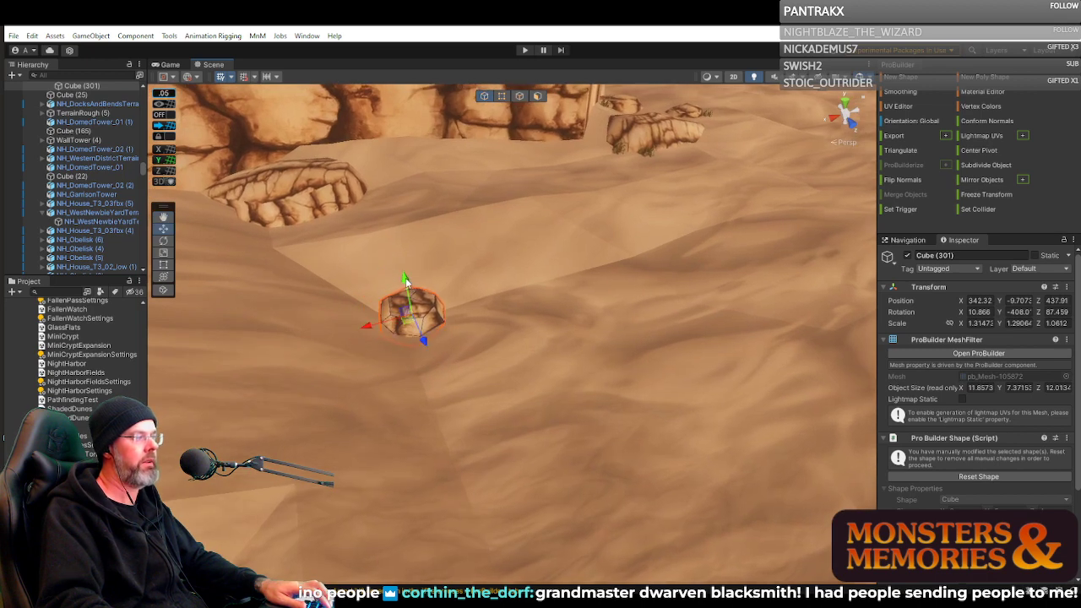
left_click_drag(405, 280, 431, 288)
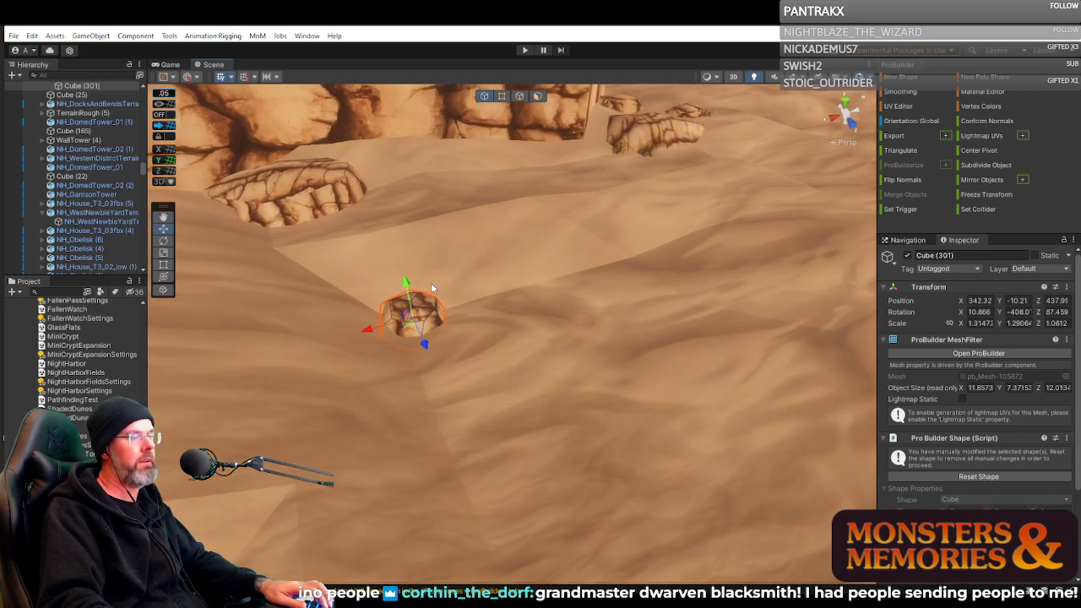
Copy the grass clump at the cliff-foot boulder and move the copy over to the small boulder by the dune ridge.
right_click_drag(432, 288, 358, 253)
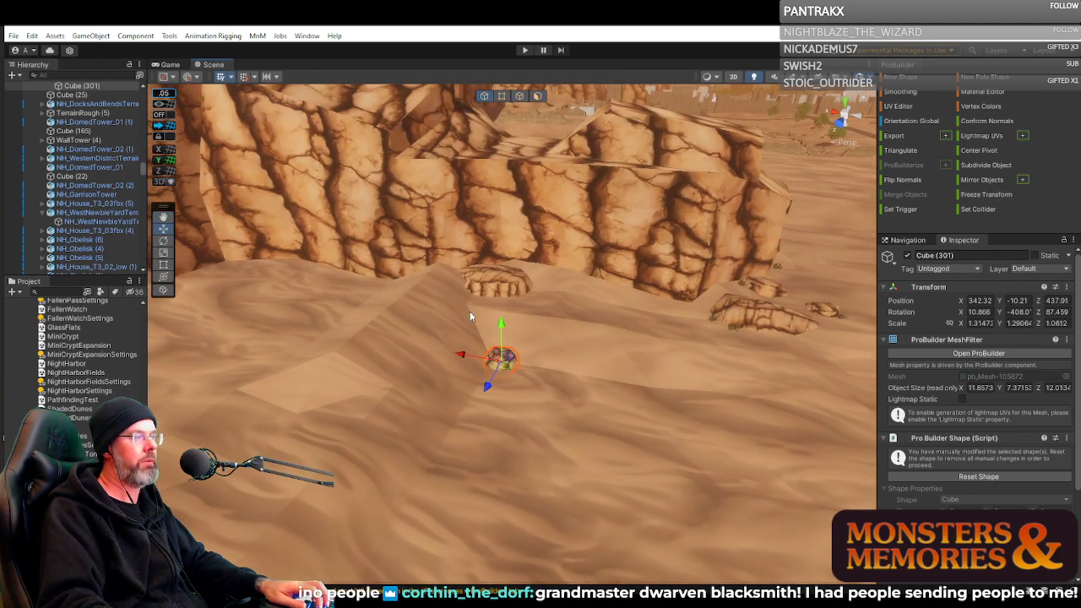
left_click(731, 330)
key("ctrl+d")
key("ctrl+d")
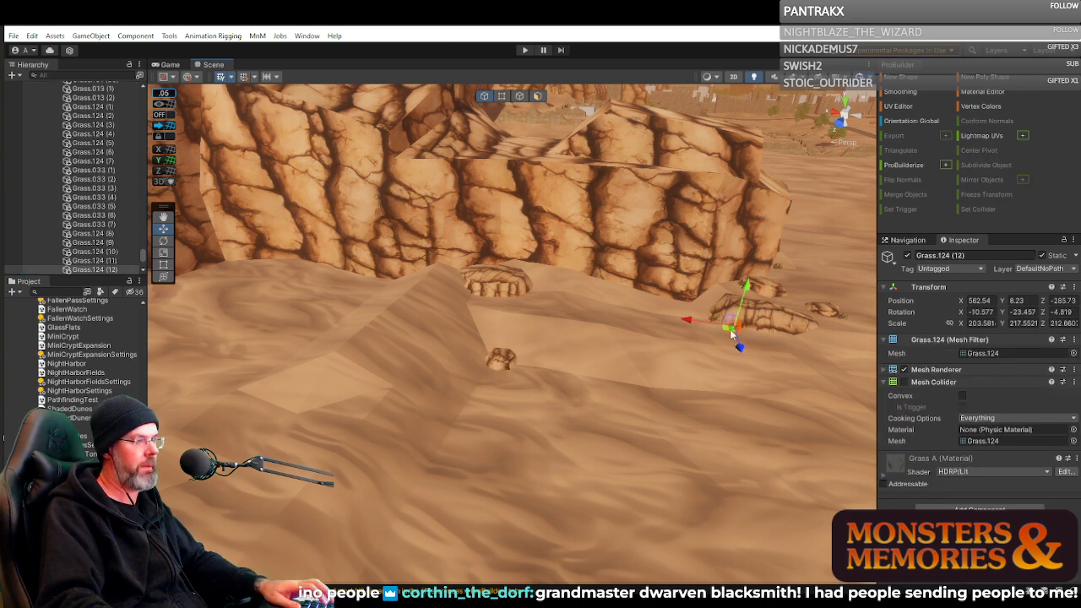
left_click_drag(729, 328, 478, 351)
Set the grass clump beside the small boulder at about X 612.34, Y 4.07, Z -268.74 and duplicate it in place.
key("w")
right_click_drag(478, 352, 550, 341)
key("a")
key("s")
left_click_drag(547, 294, 511, 259)
left_click_drag(509, 207, 526, 319)
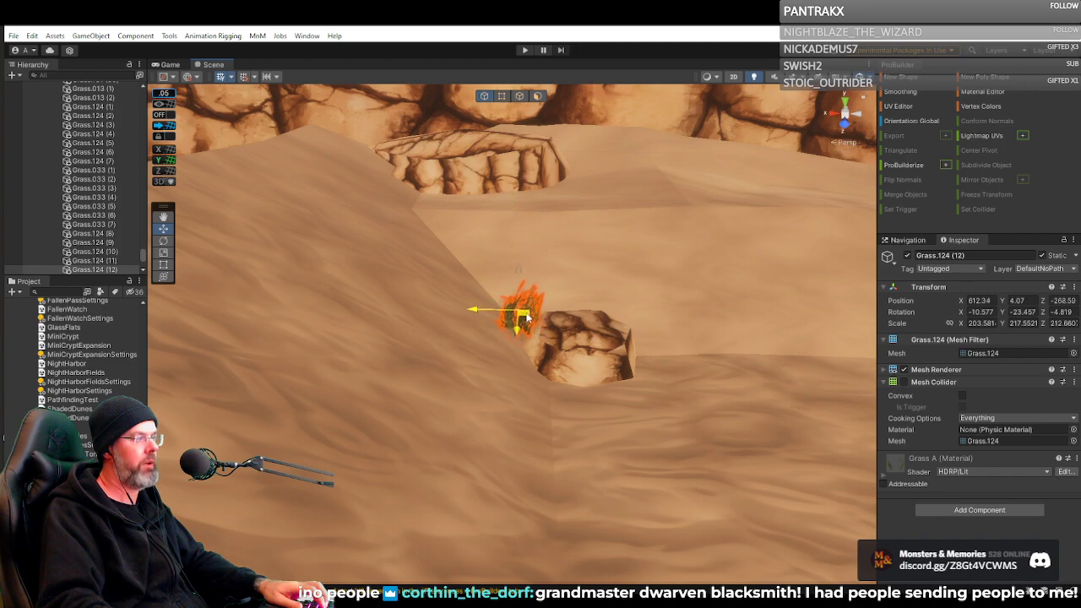
right_click_drag(611, 314, 884, 273)
key("ctrl+d")
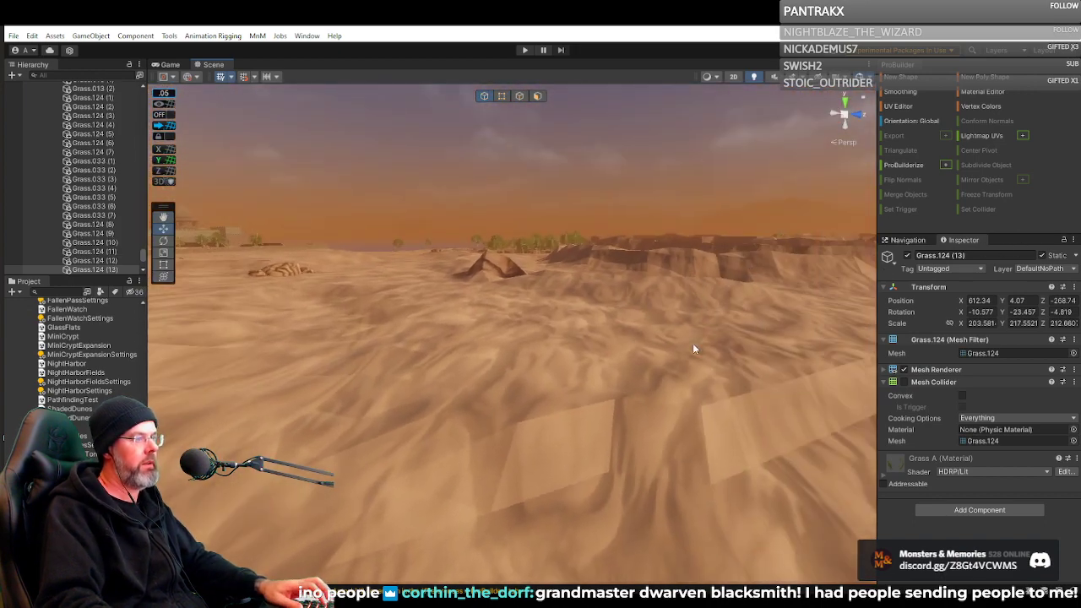
Widen the Scene view and look over the dune field toward the ruined walls and distant cliffs.
right_click_drag(692, 343, 901, 313)
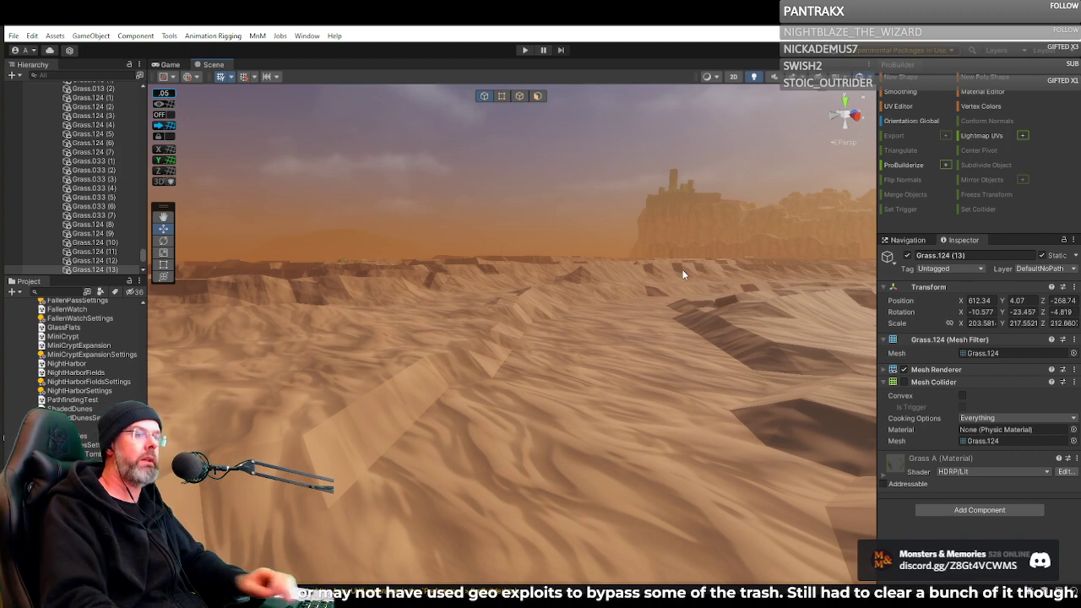
right_click_drag(741, 265, 777, 272)
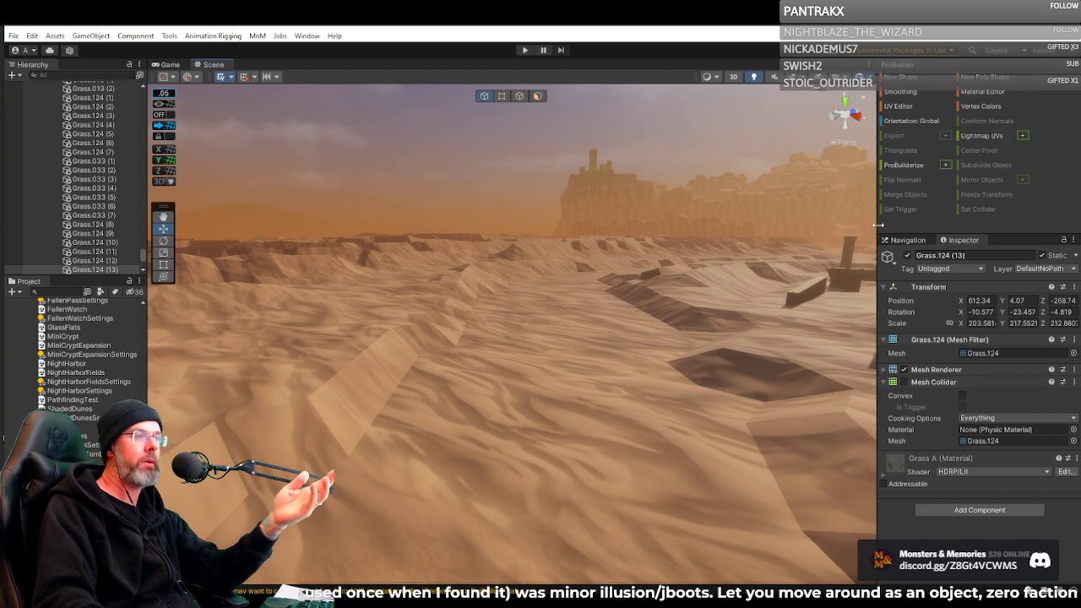
left_click_drag(878, 224, 934, 225)
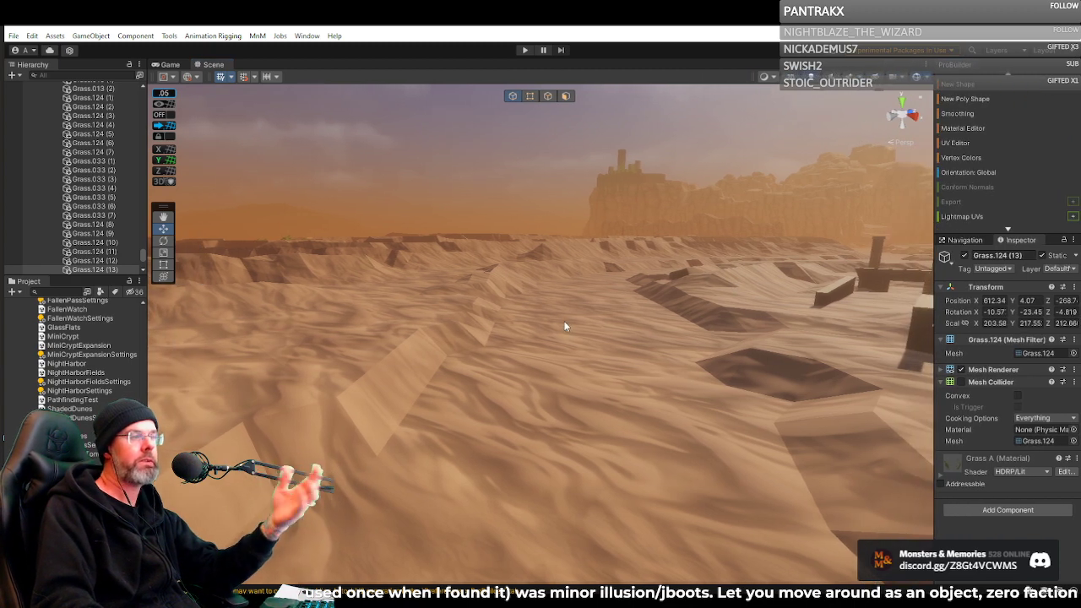
right_click_drag(564, 326, 636, 308)
key("w")
key("s")
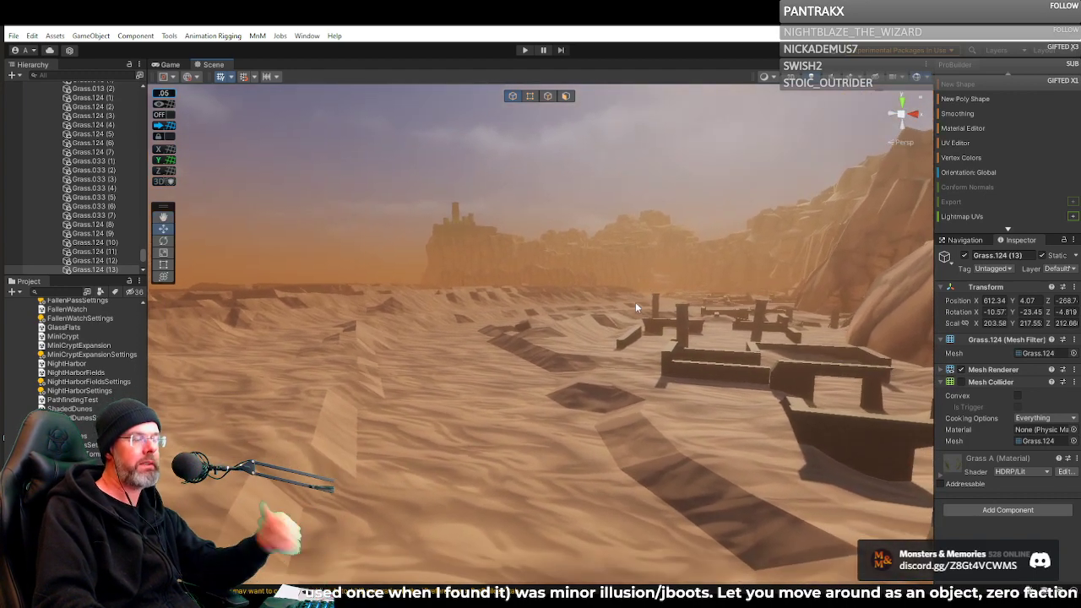